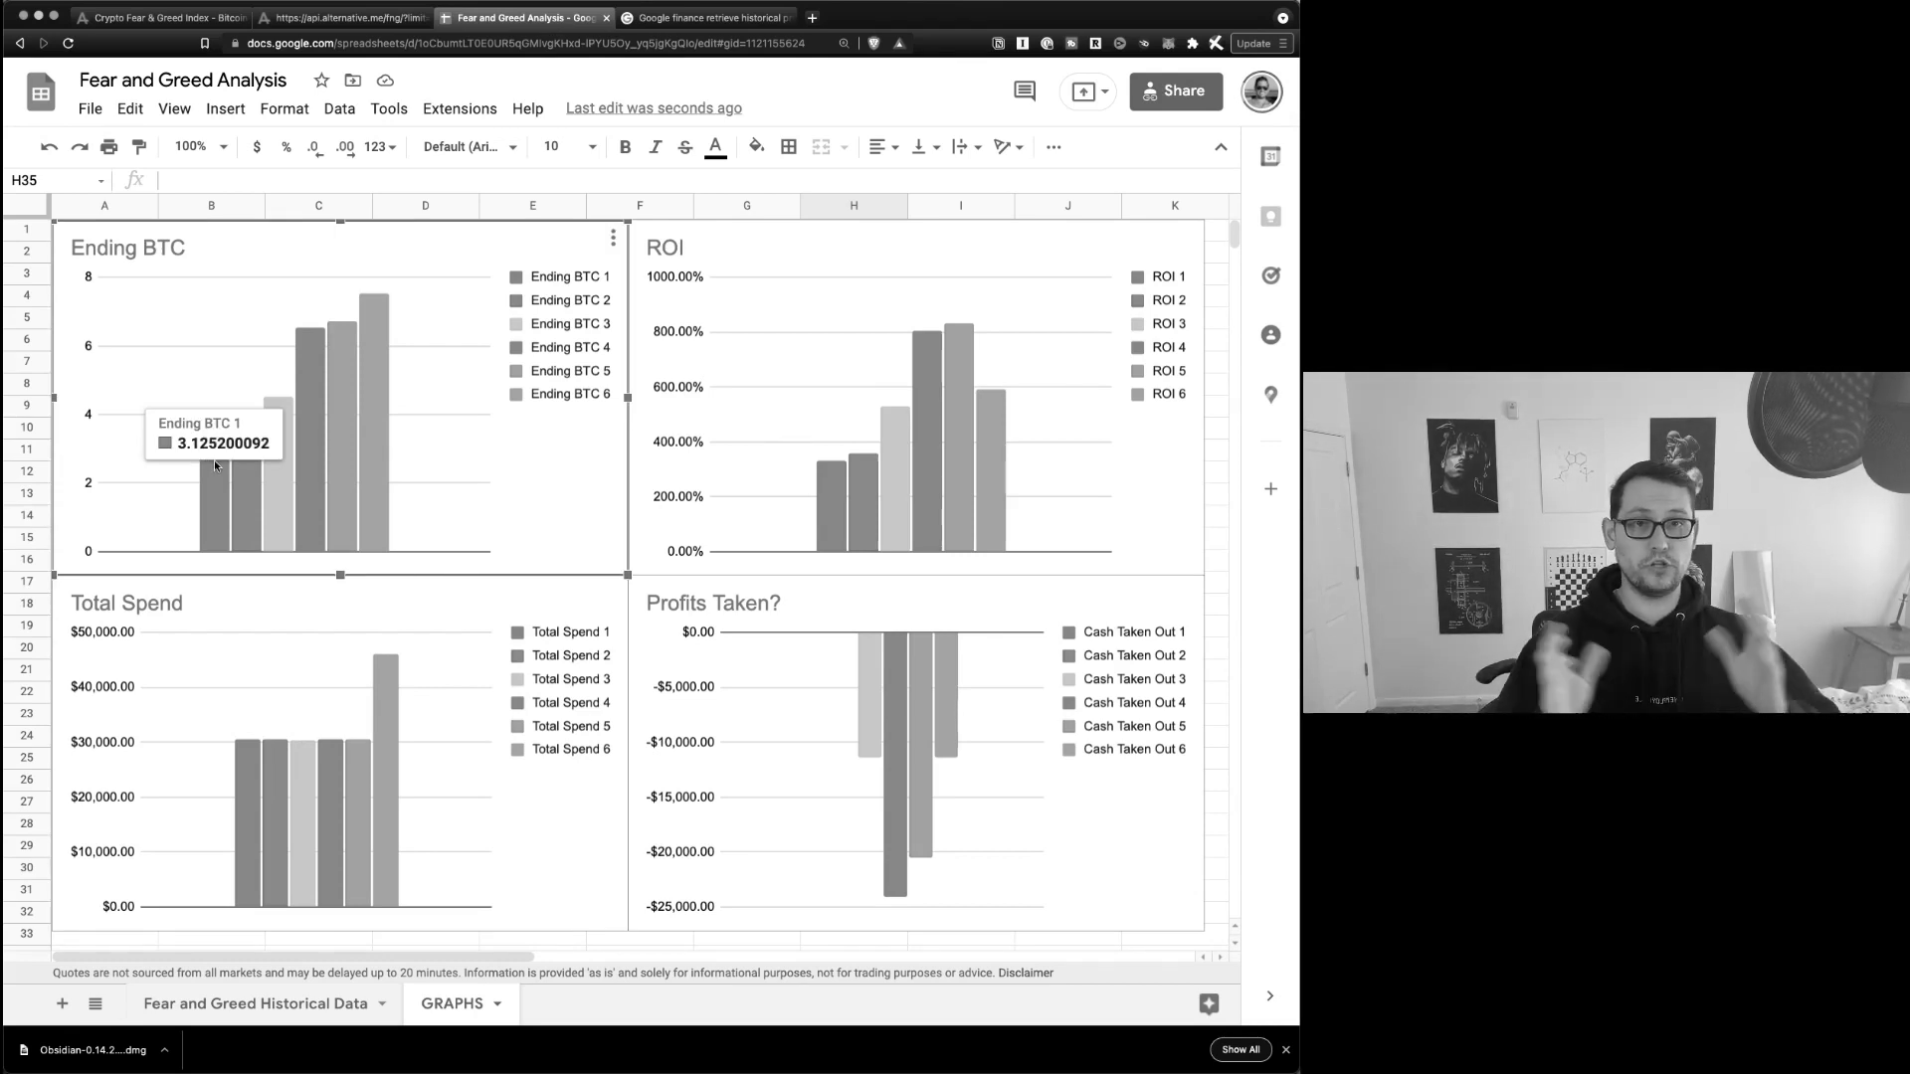
# Inspect the individual bar values in the Ending BTC chart.
pyautogui.moveTo(259, 468)
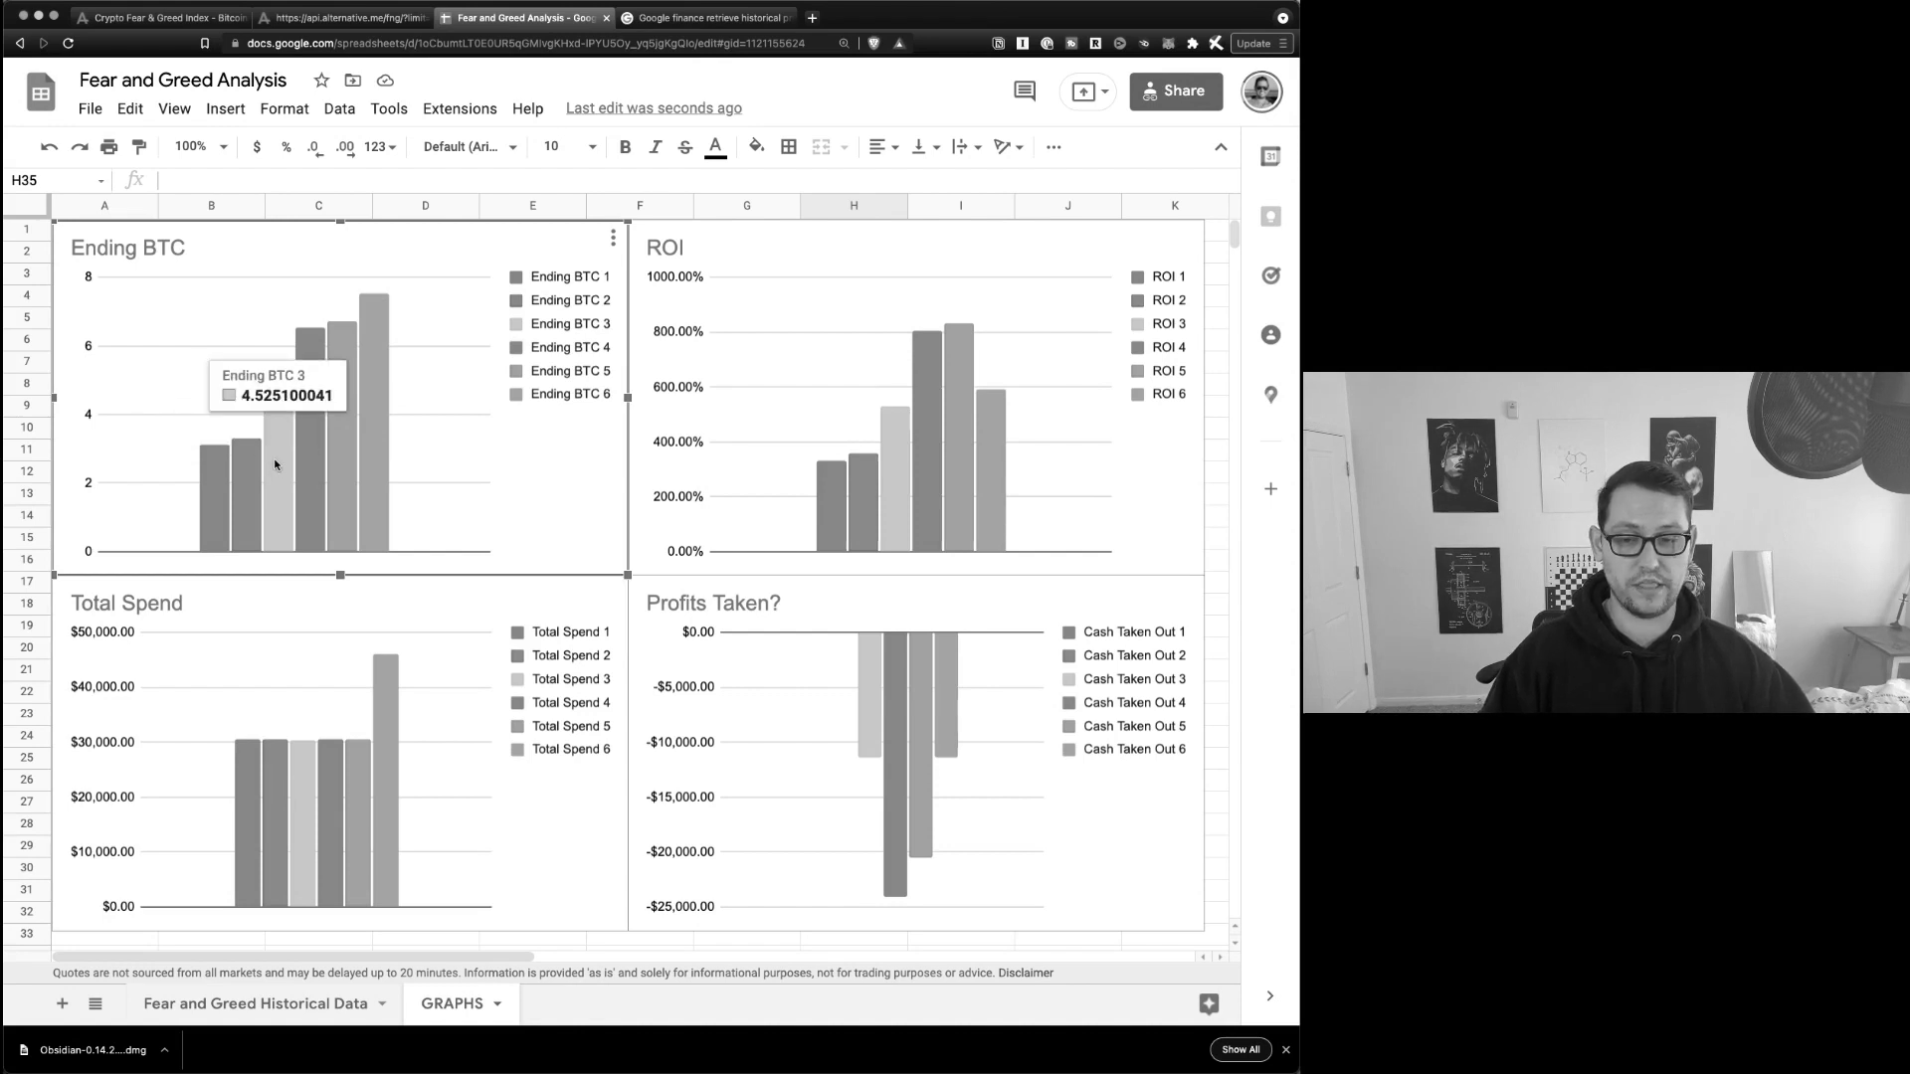
pyautogui.moveTo(374, 440)
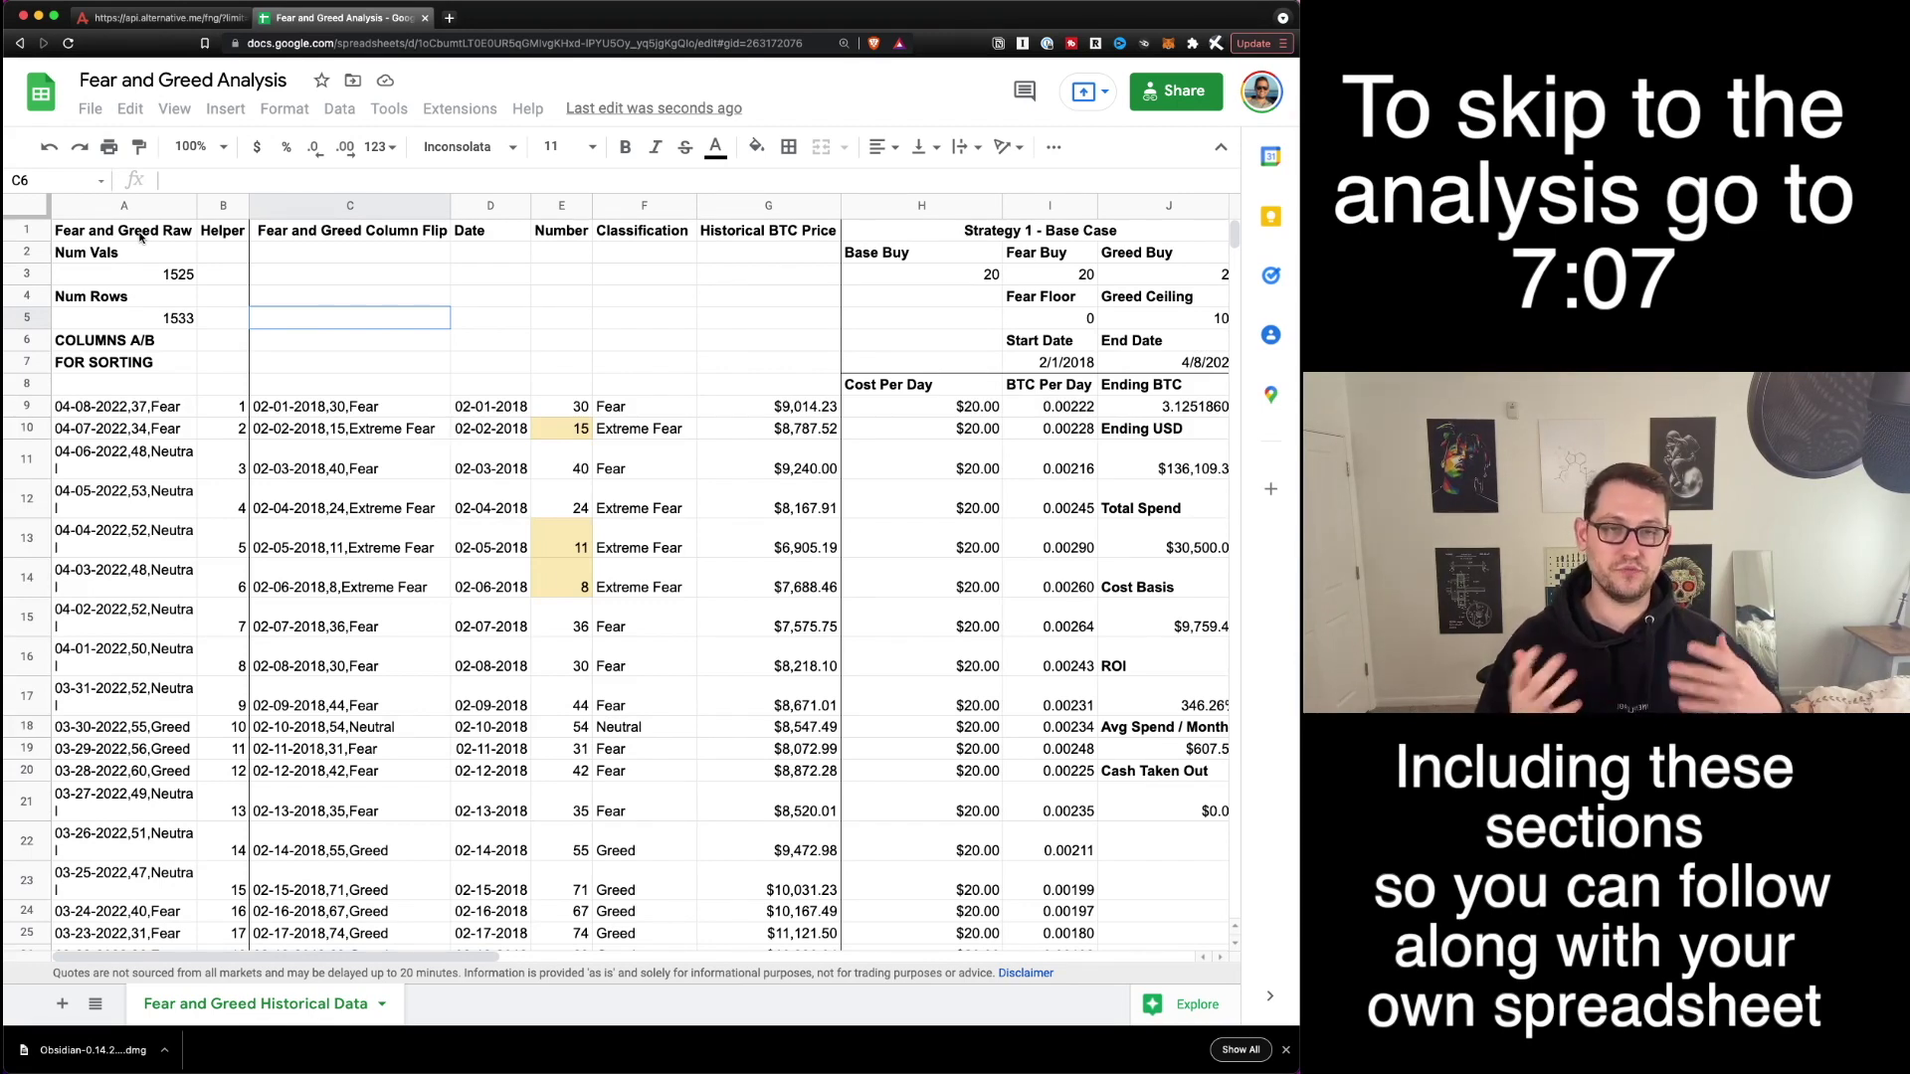
# Examine the Fear and Greed Raw and Helper columns from the first data row down to the last.
pyautogui.click(125, 206)
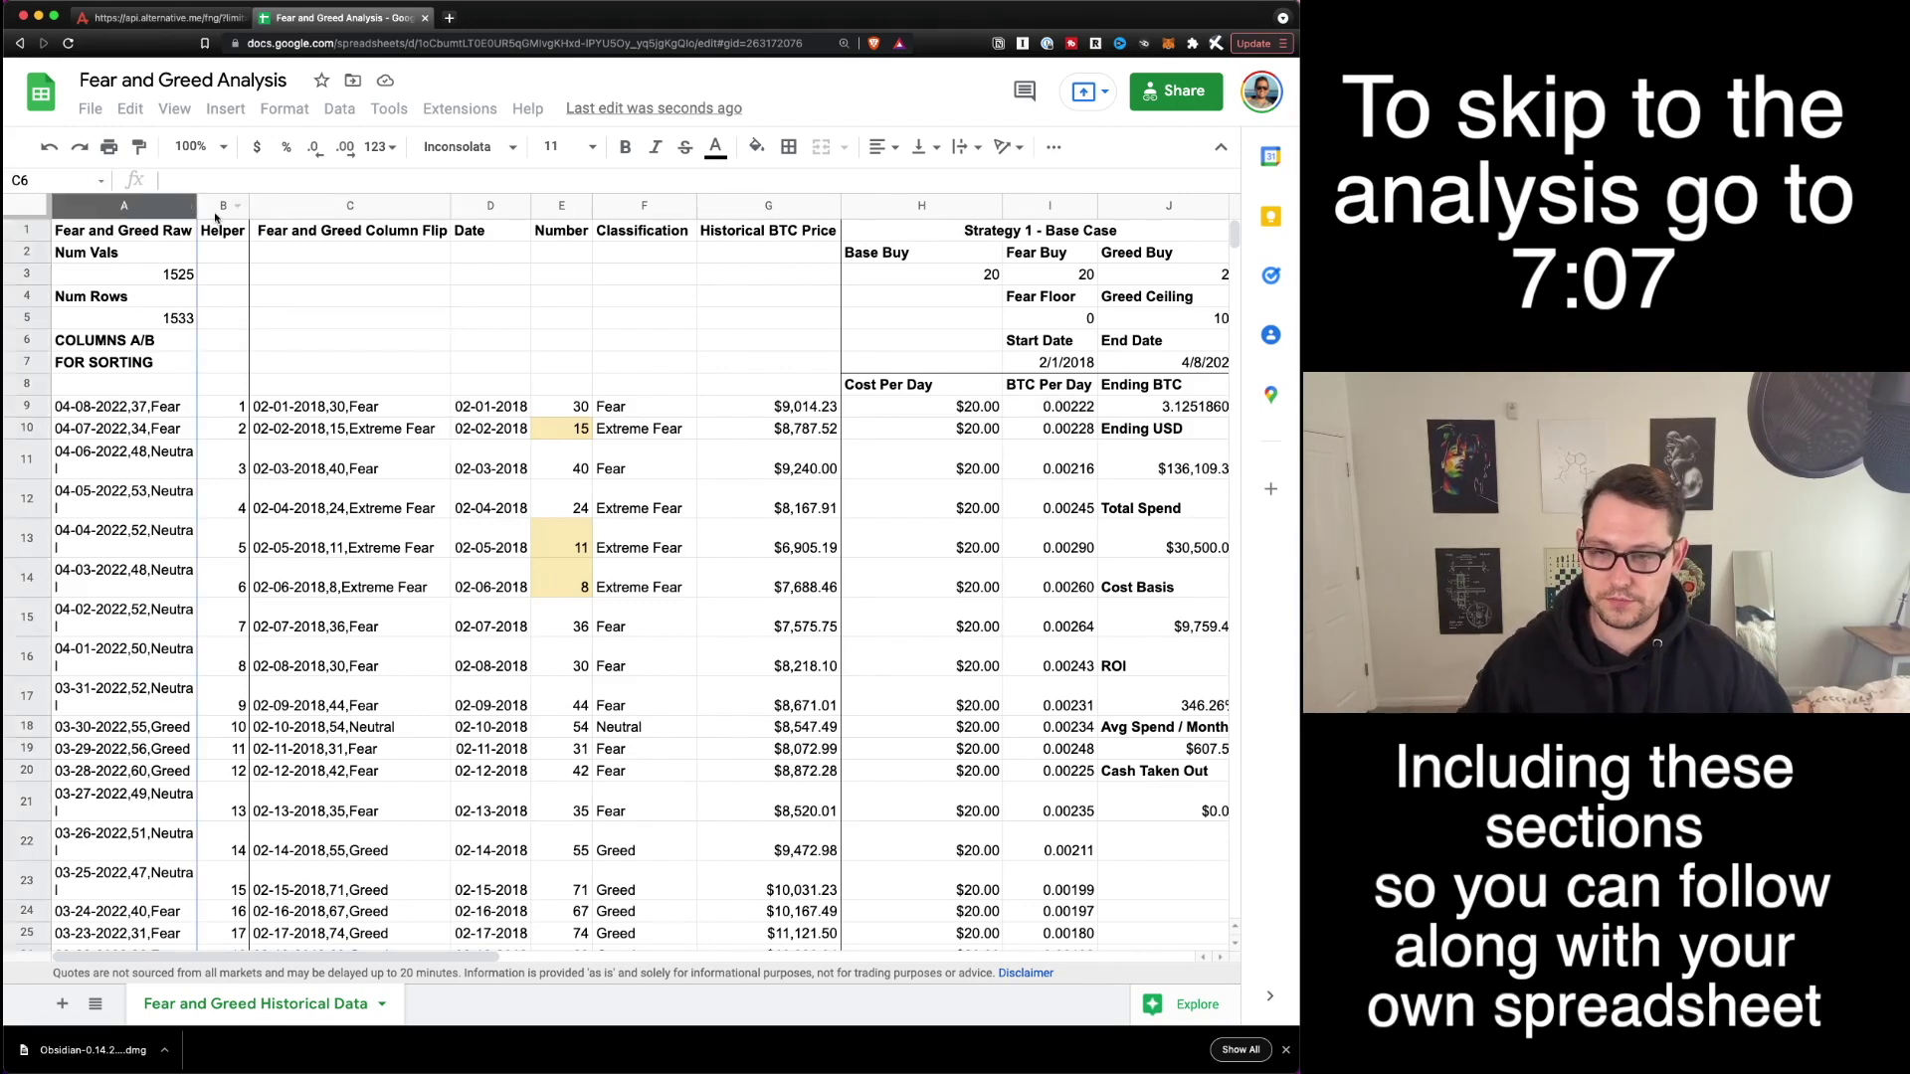
pyautogui.click(220, 206)
pyautogui.click(148, 229)
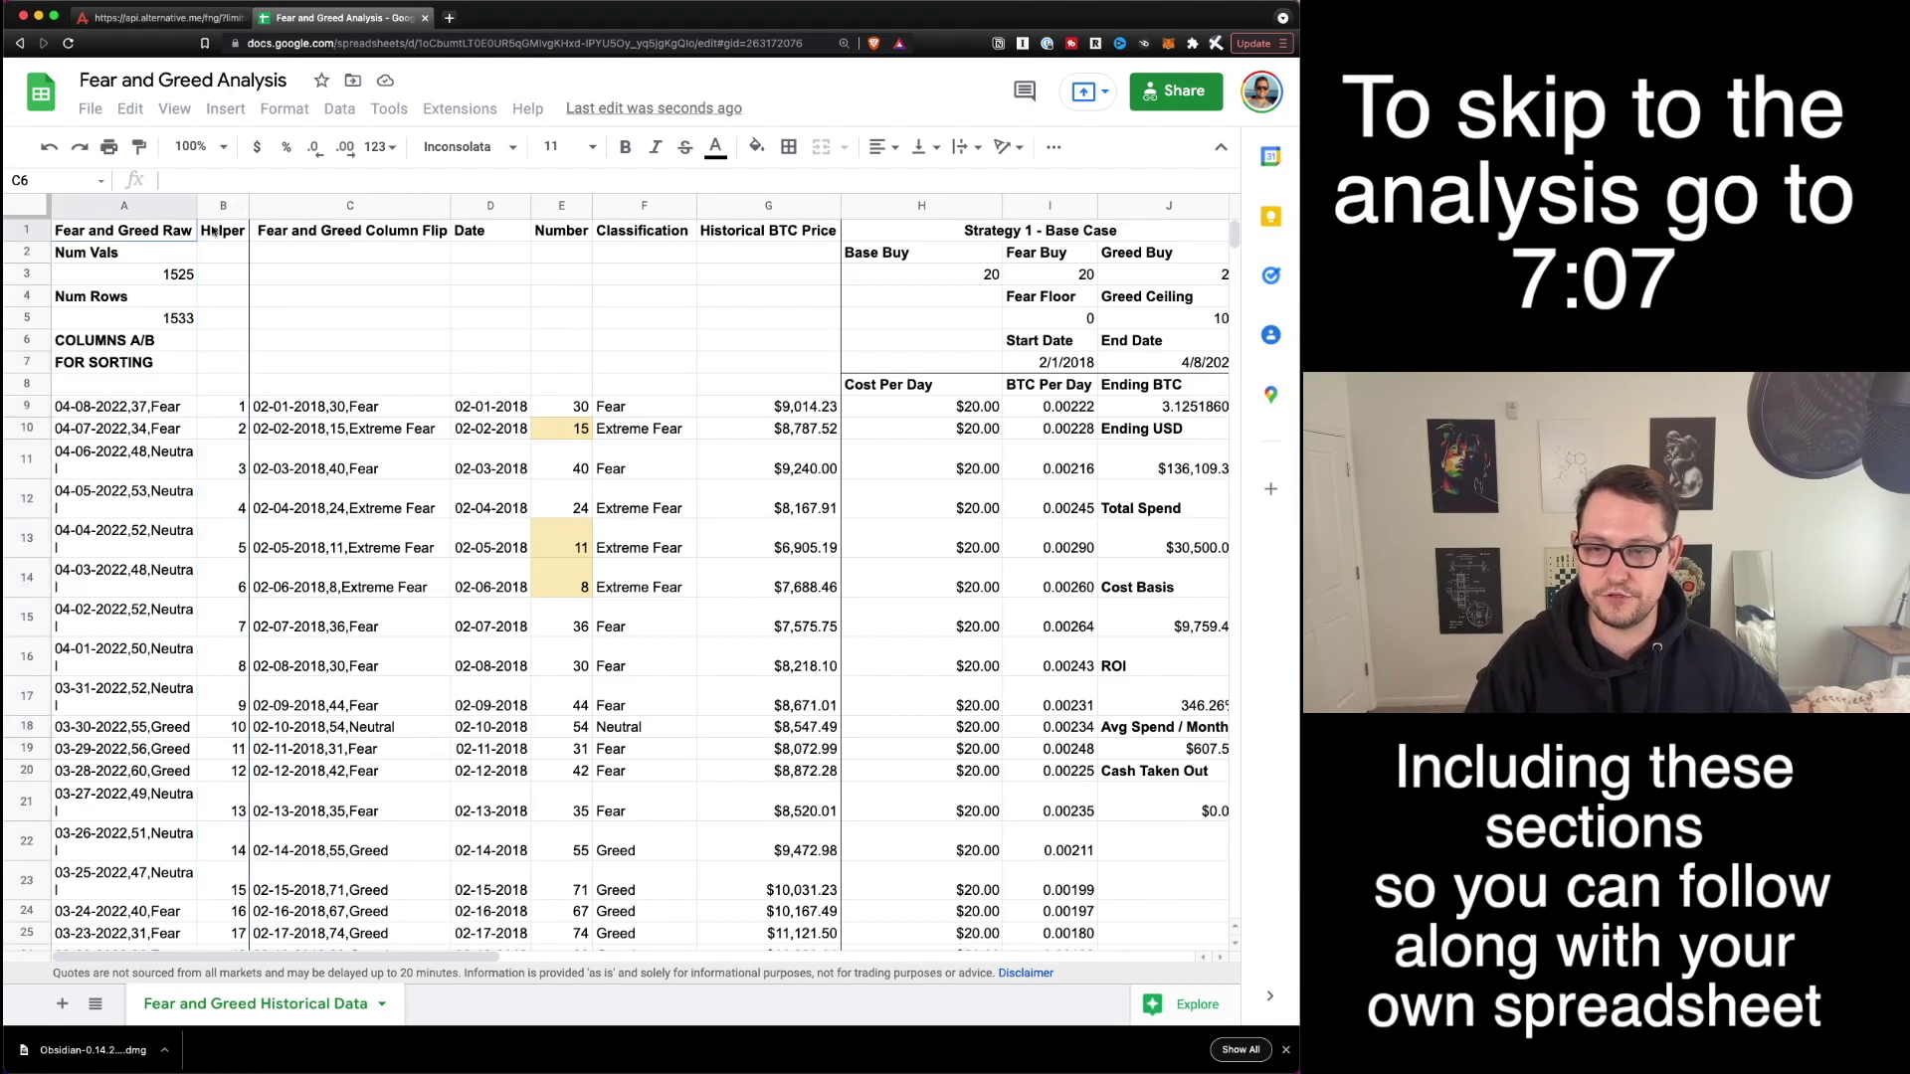
pyautogui.click(213, 231)
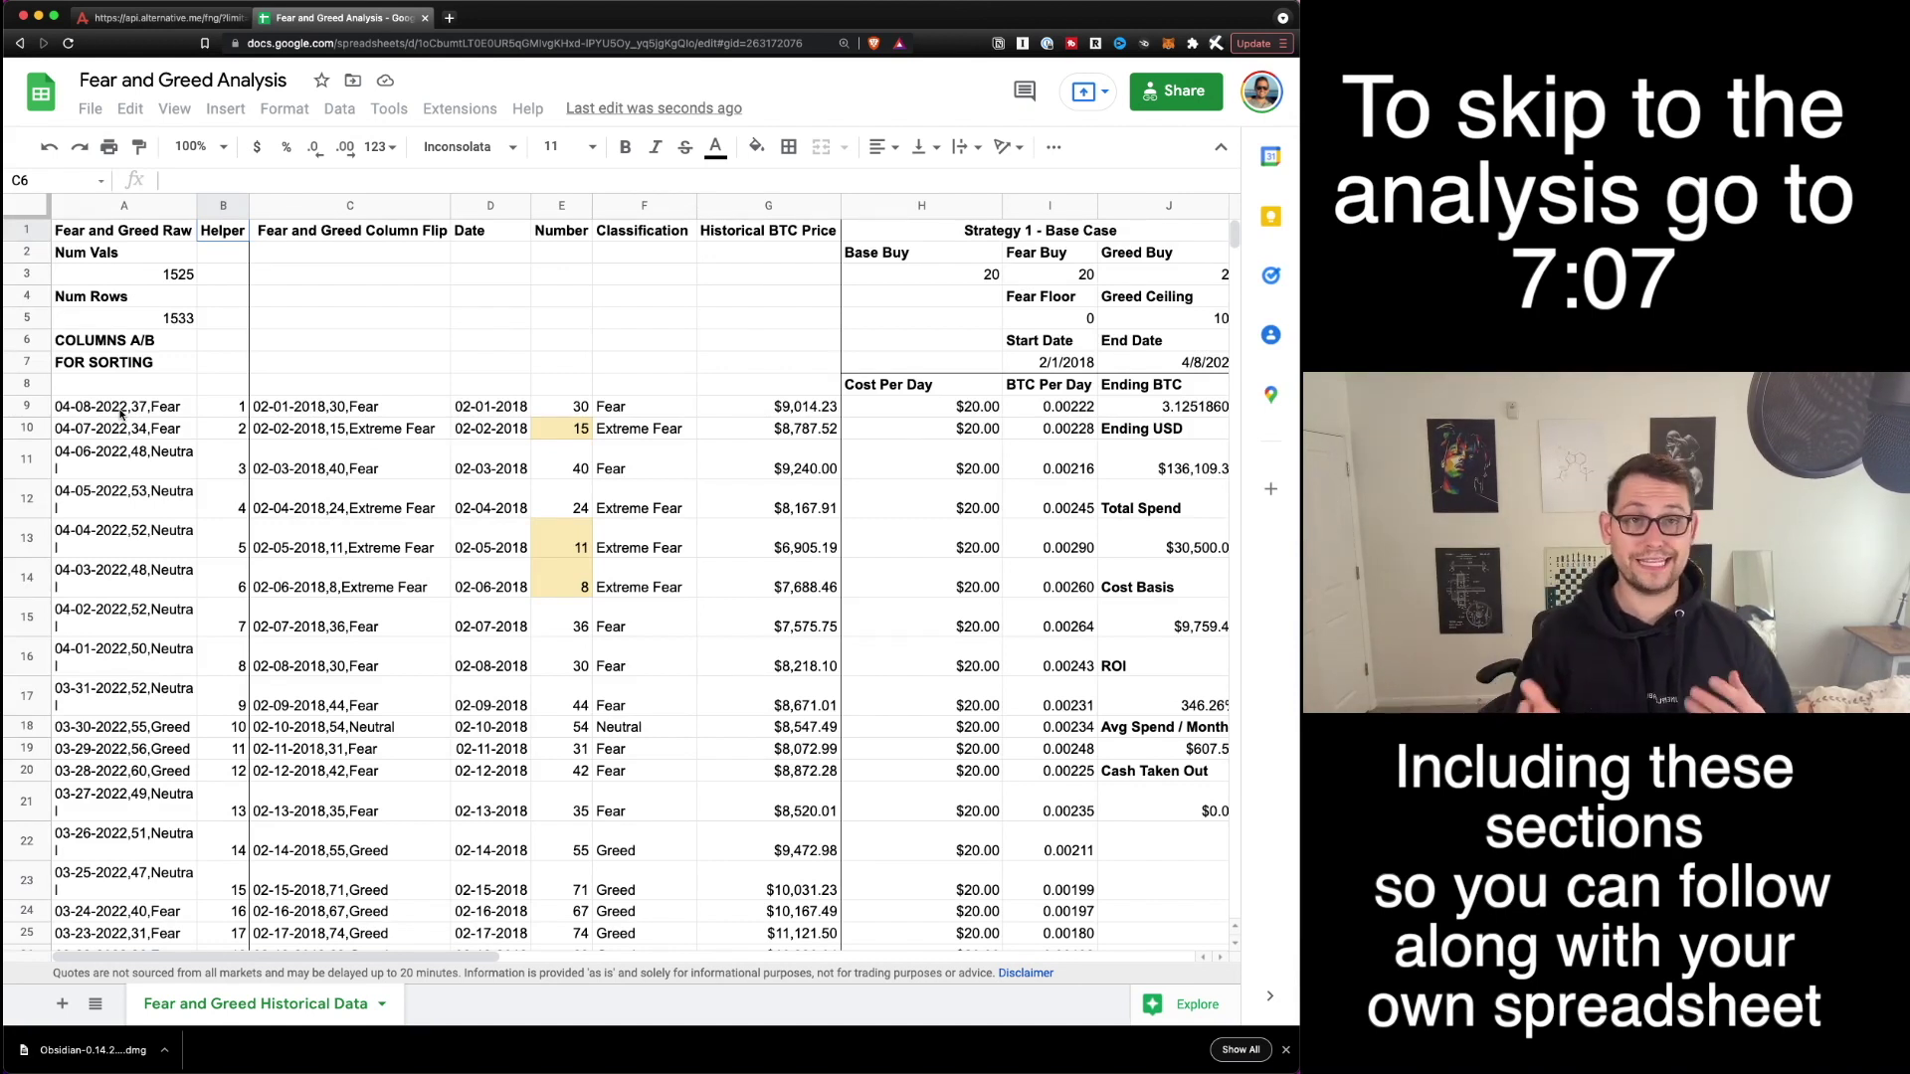
pyautogui.moveTo(212, 410); pyautogui.dragTo(214, 542)
pyautogui.click(212, 586)
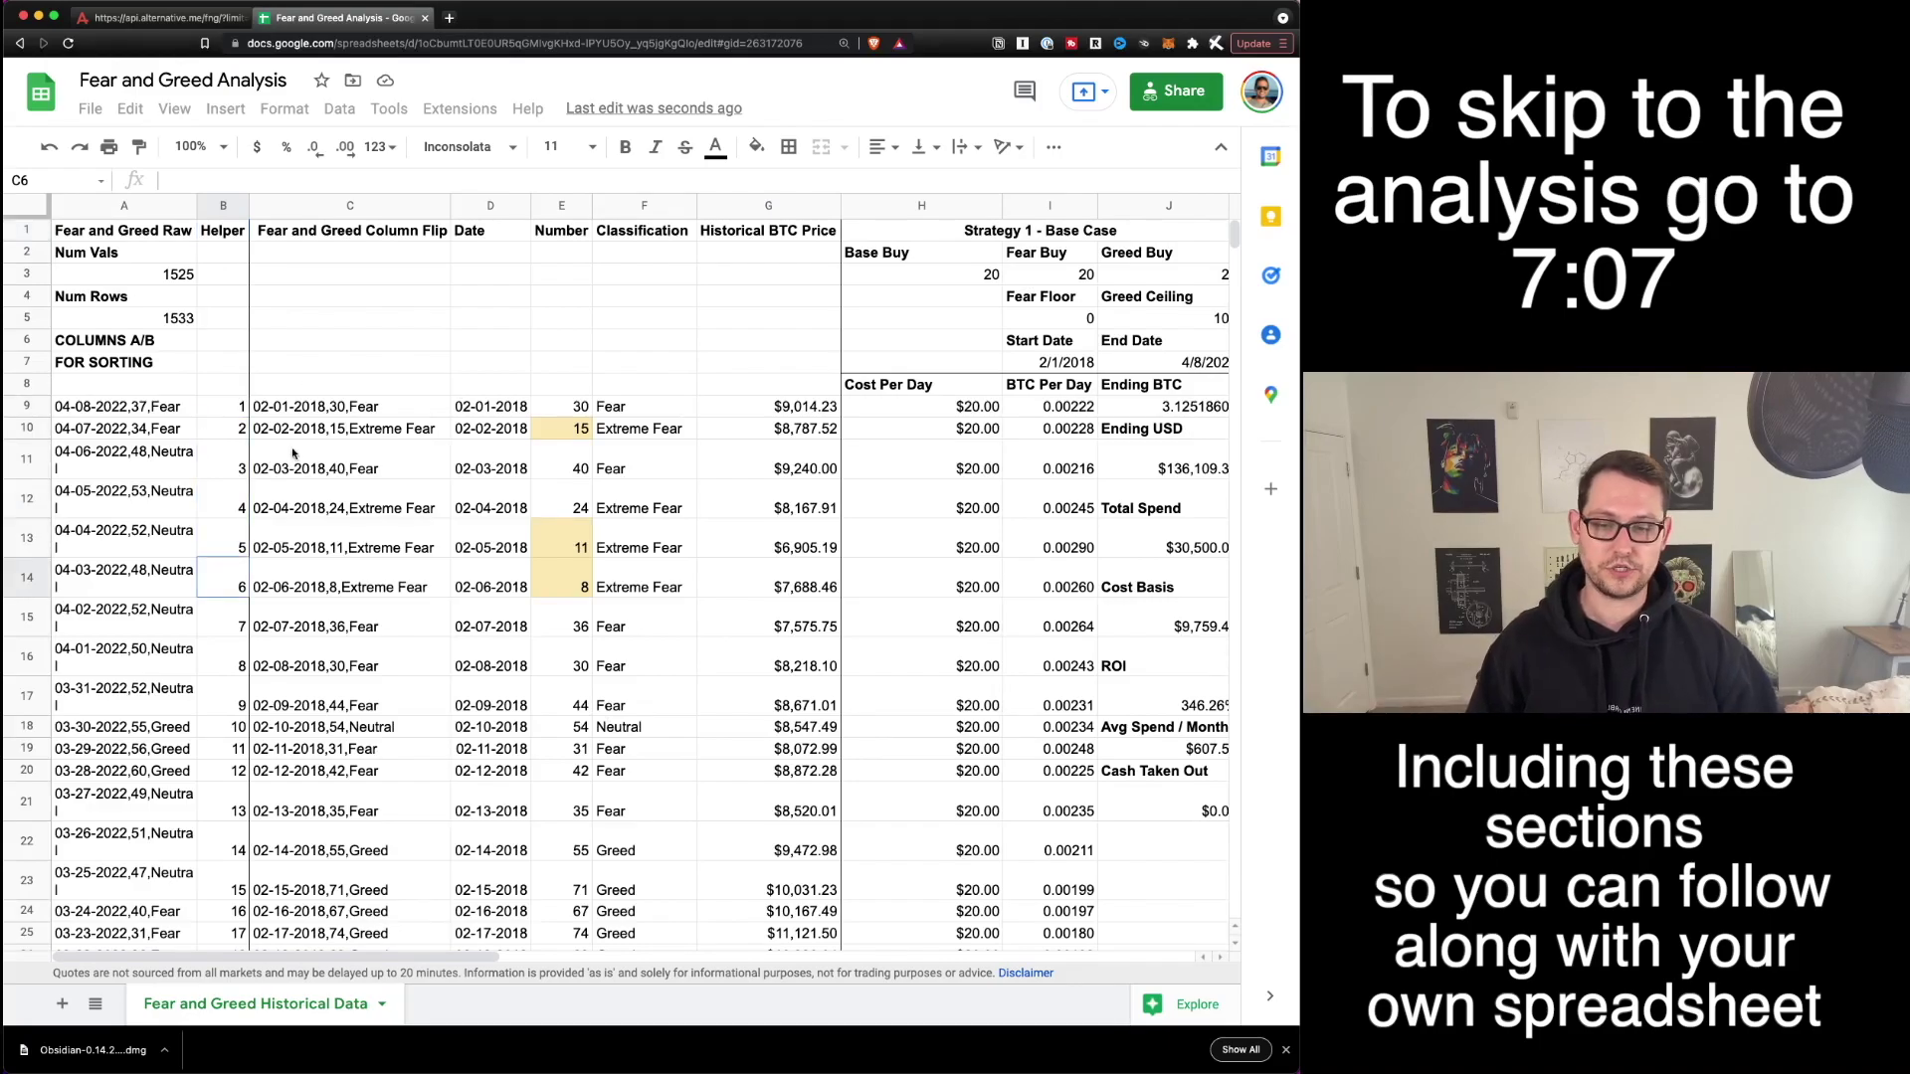
pyautogui.scroll(-20, 306, 441)
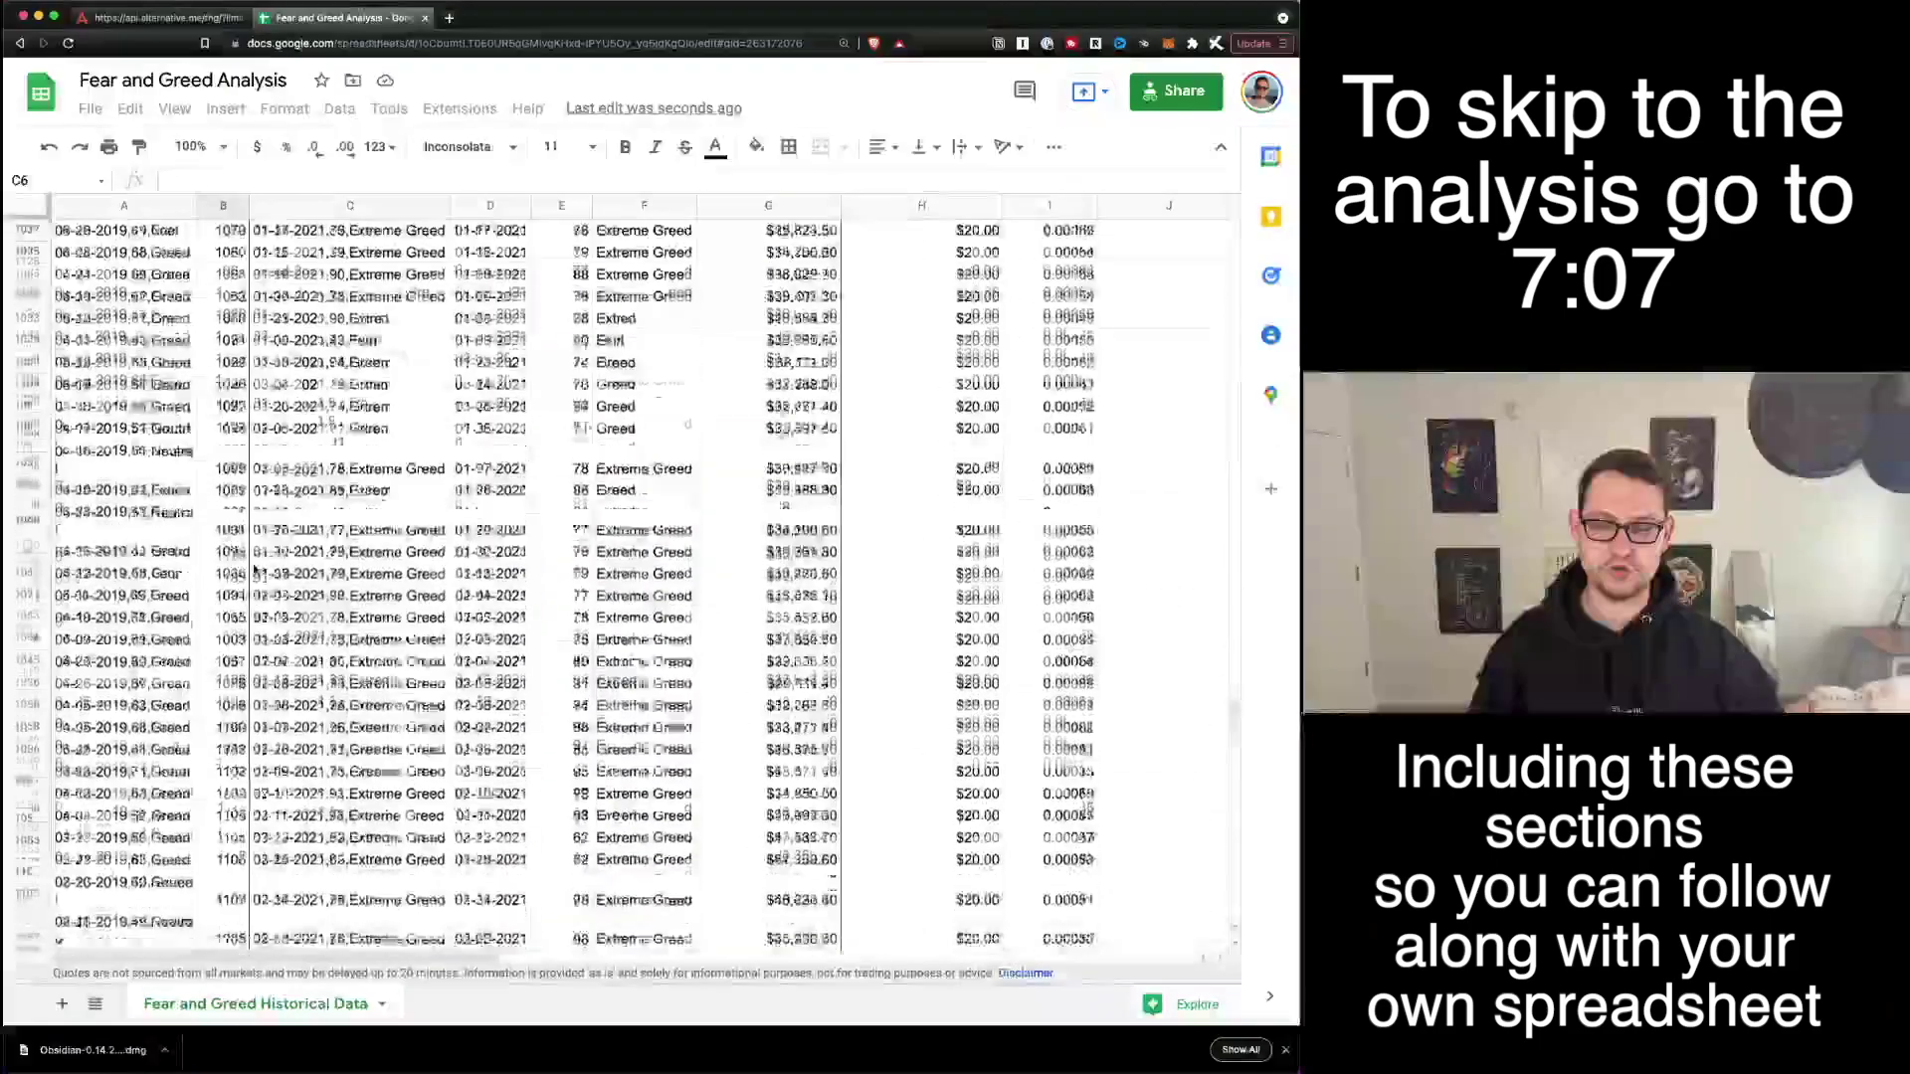
pyautogui.scroll(-20, 252, 579)
pyautogui.click(132, 884)
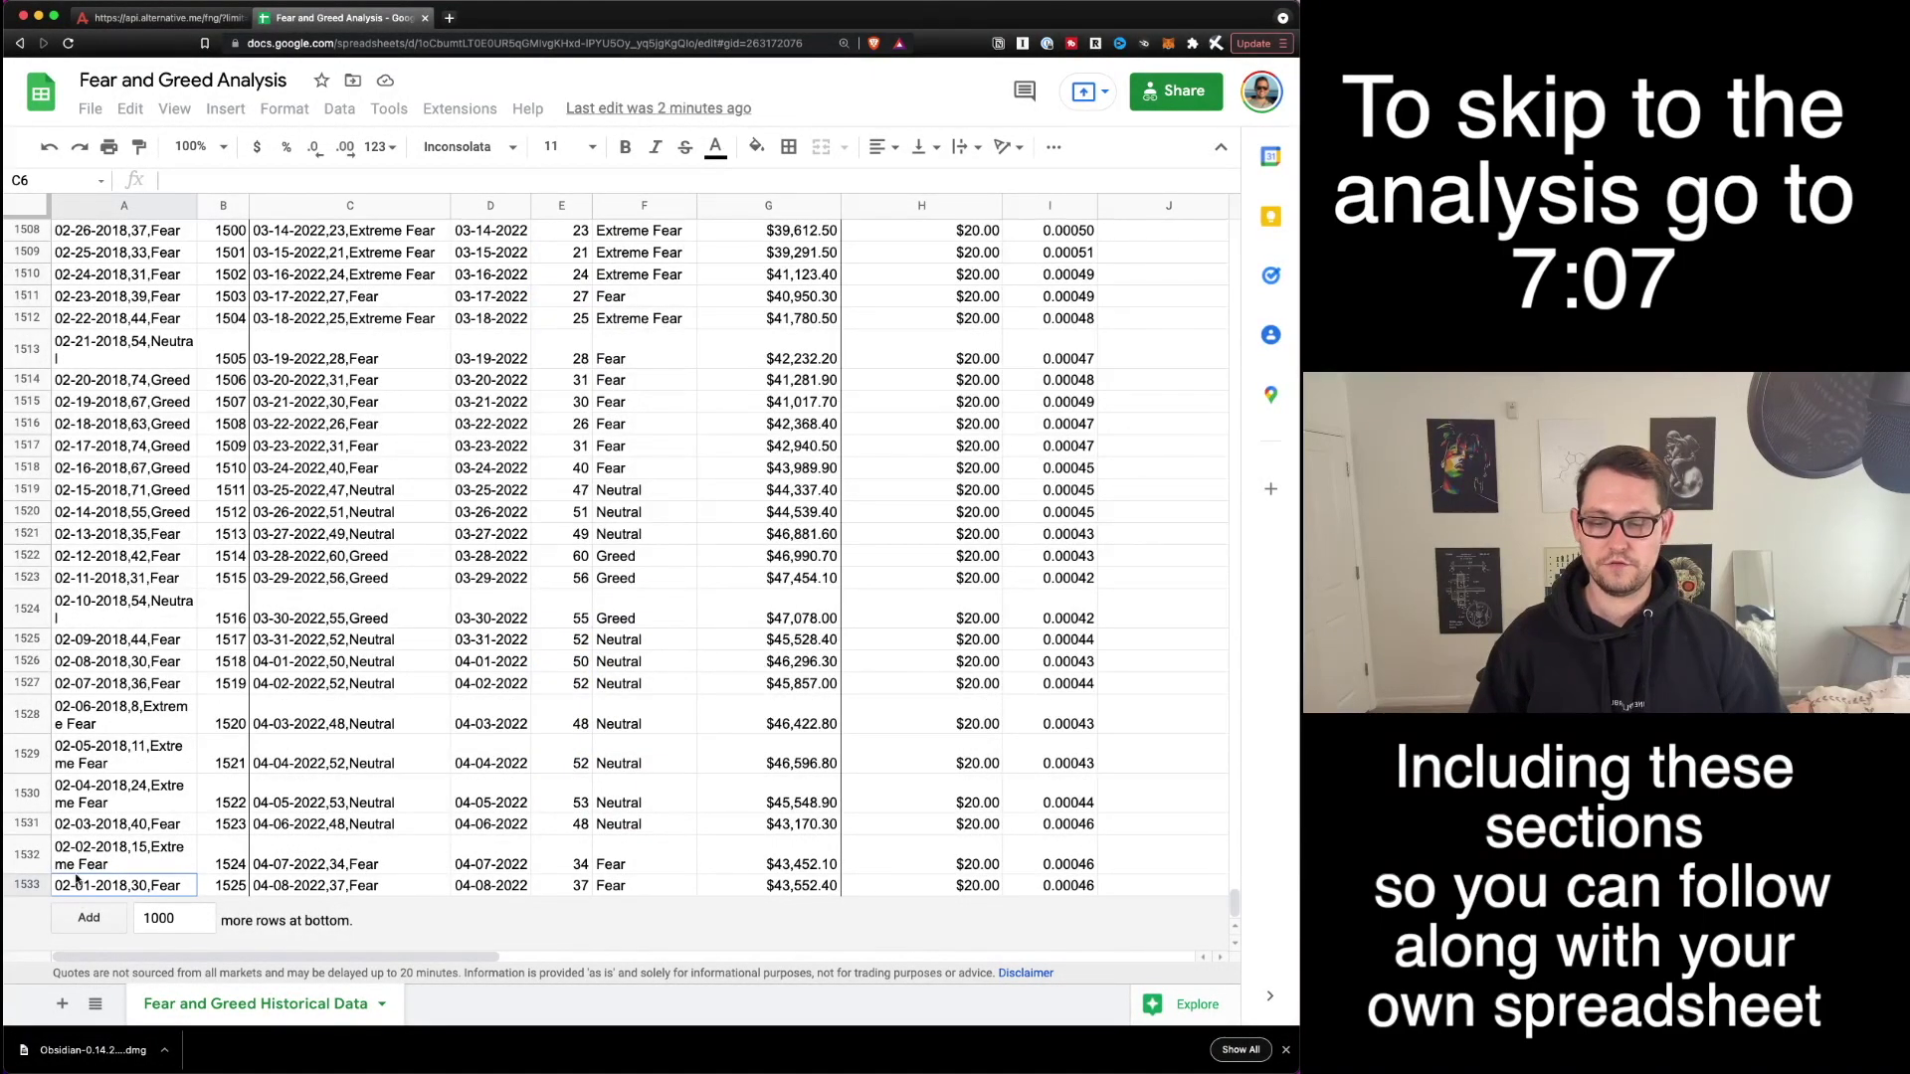
pyautogui.scroll(20, 415, 411)
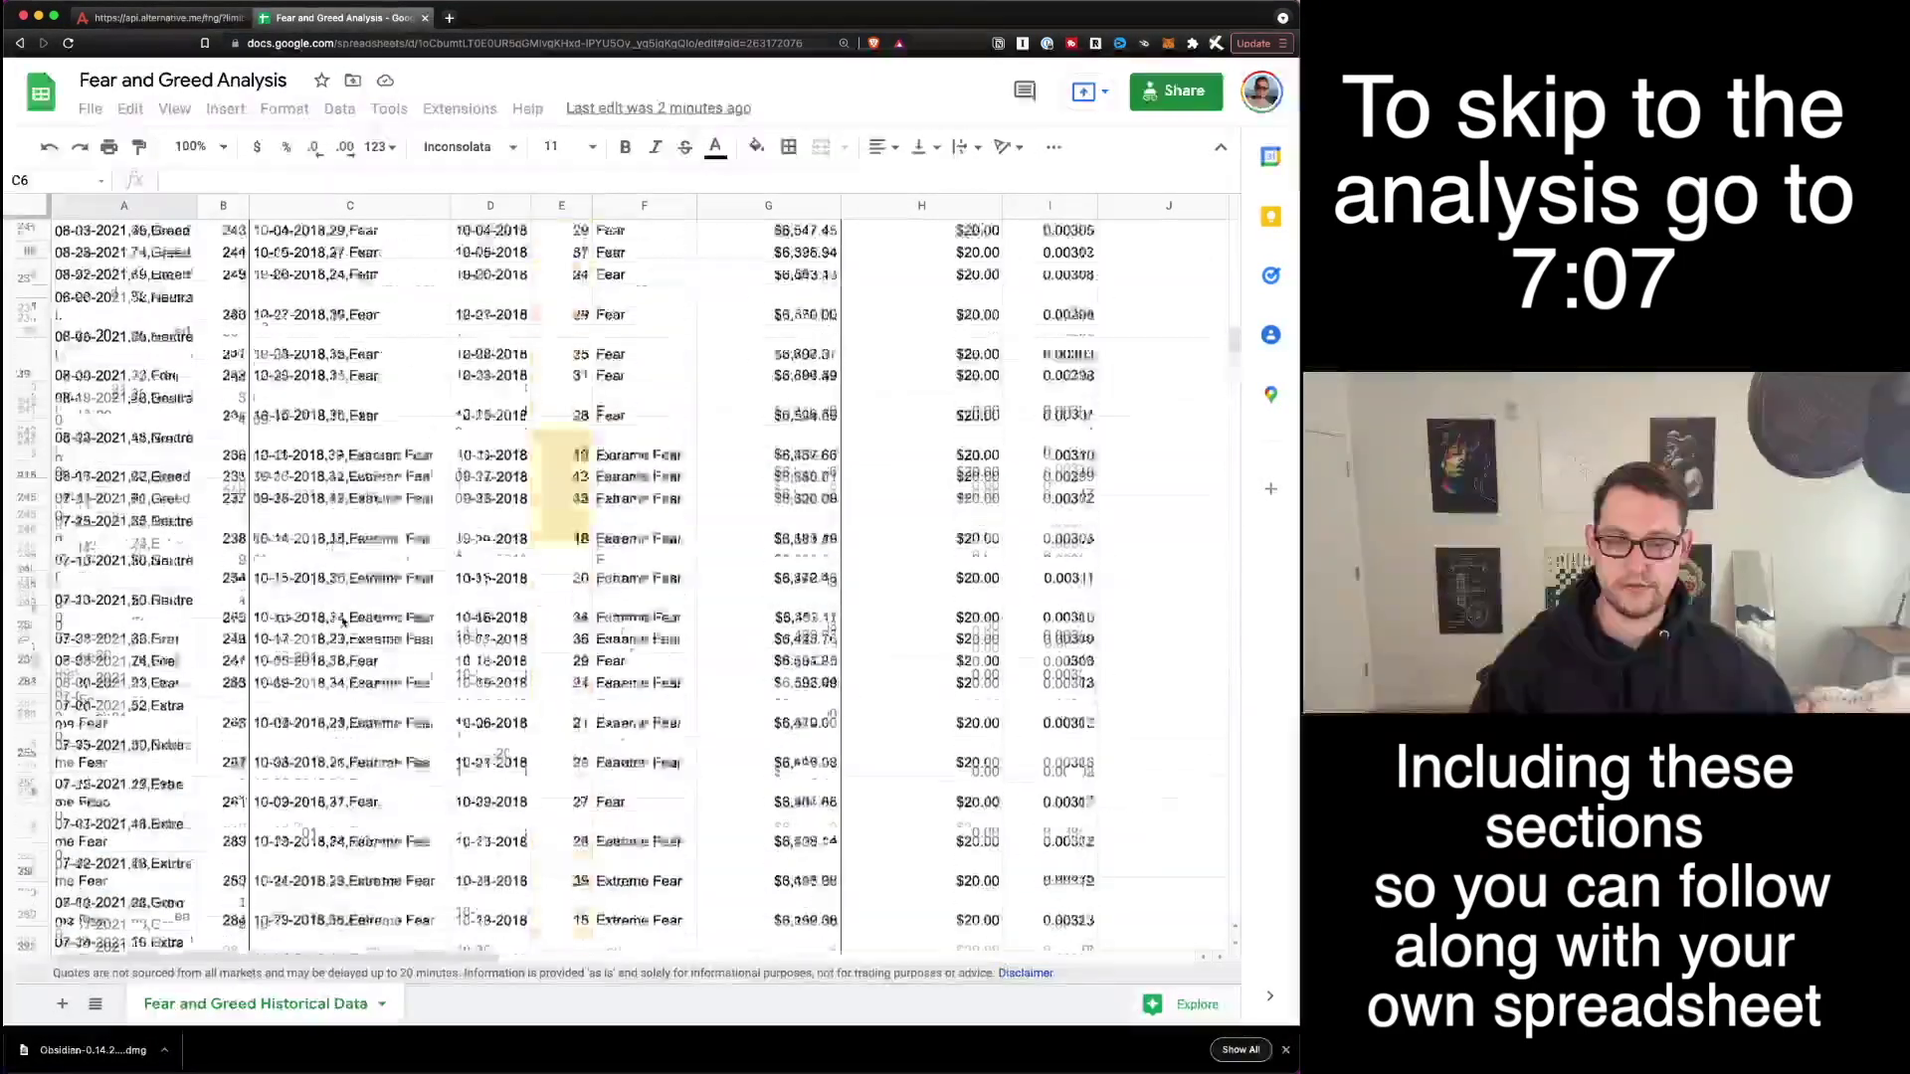
# Examine the Fear and Greed Column Flip data from its first entry to its last to check the reversed date order.
pyautogui.click(367, 412)
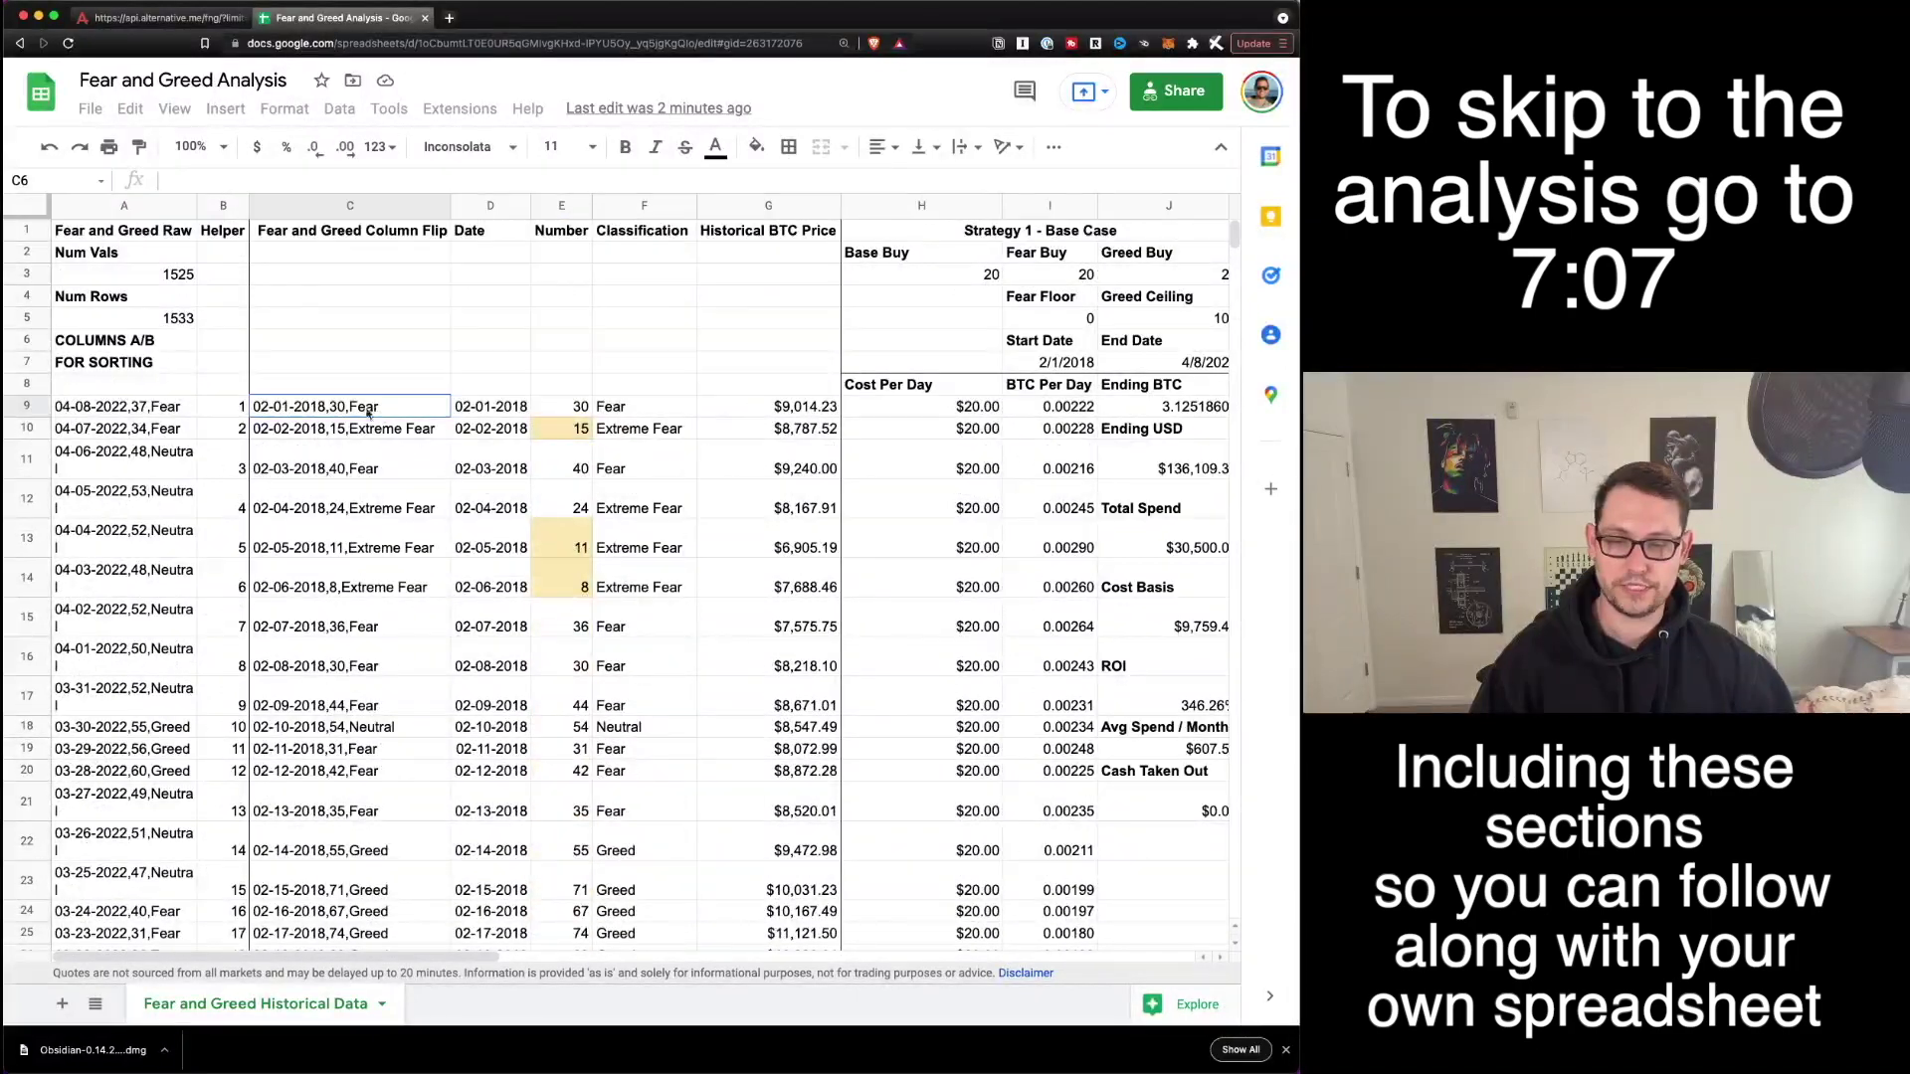
pyautogui.click(327, 232)
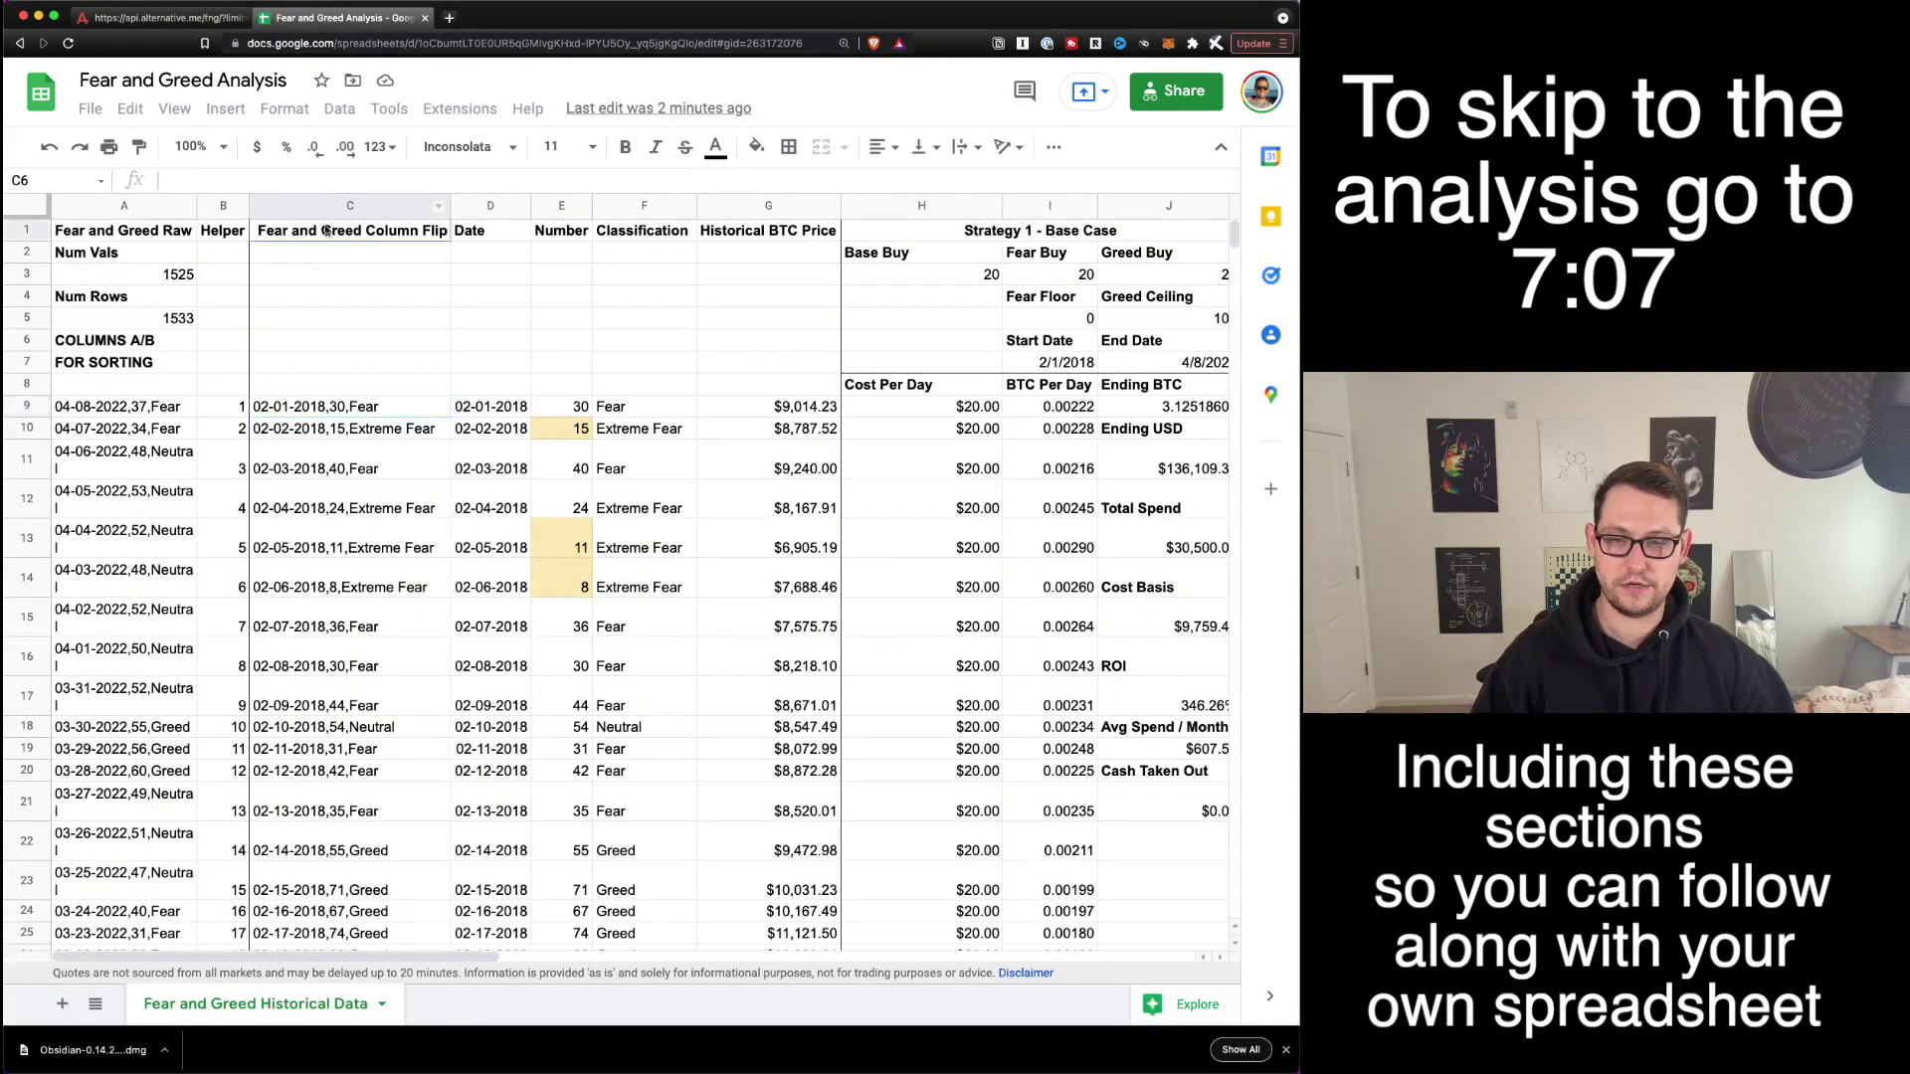
pyautogui.click(324, 212)
pyautogui.click(341, 409)
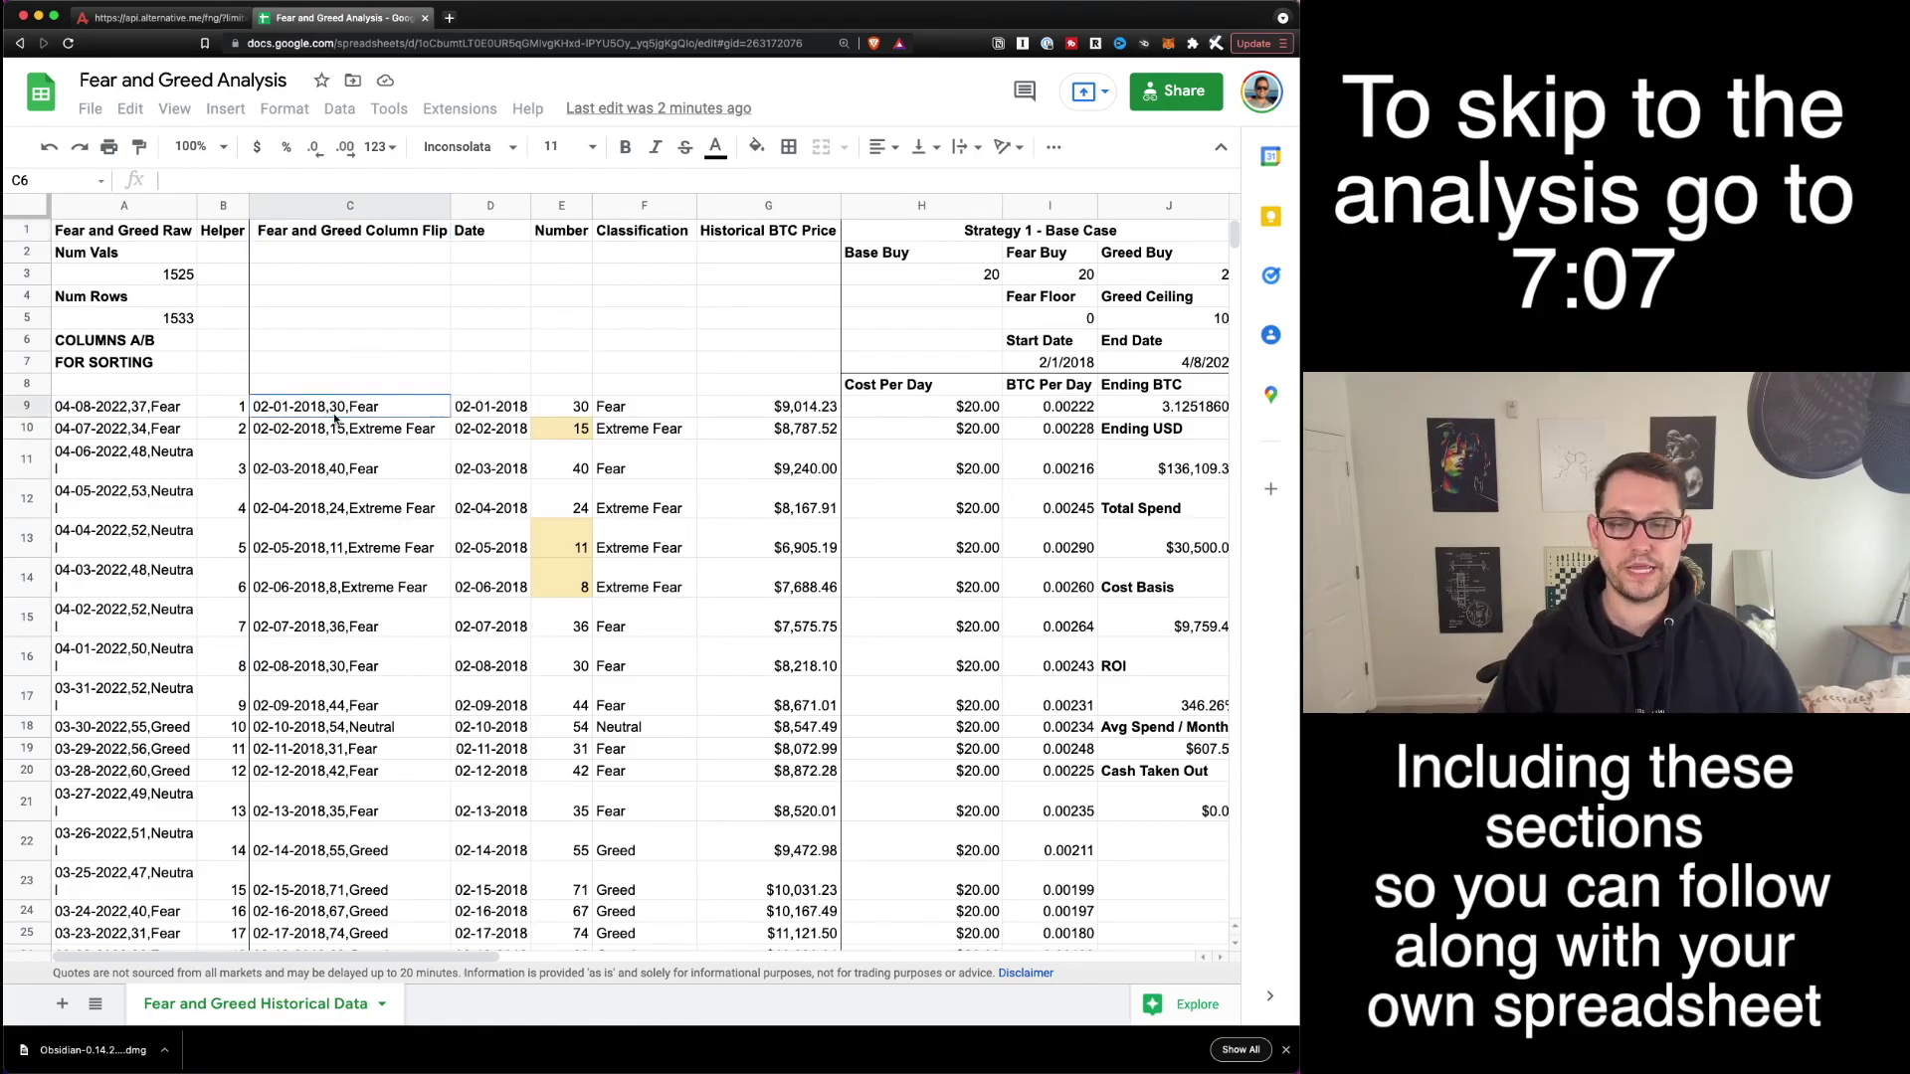
pyautogui.scroll(-20, 433, 751)
pyautogui.scroll(-20, 432, 752)
pyautogui.click(291, 886)
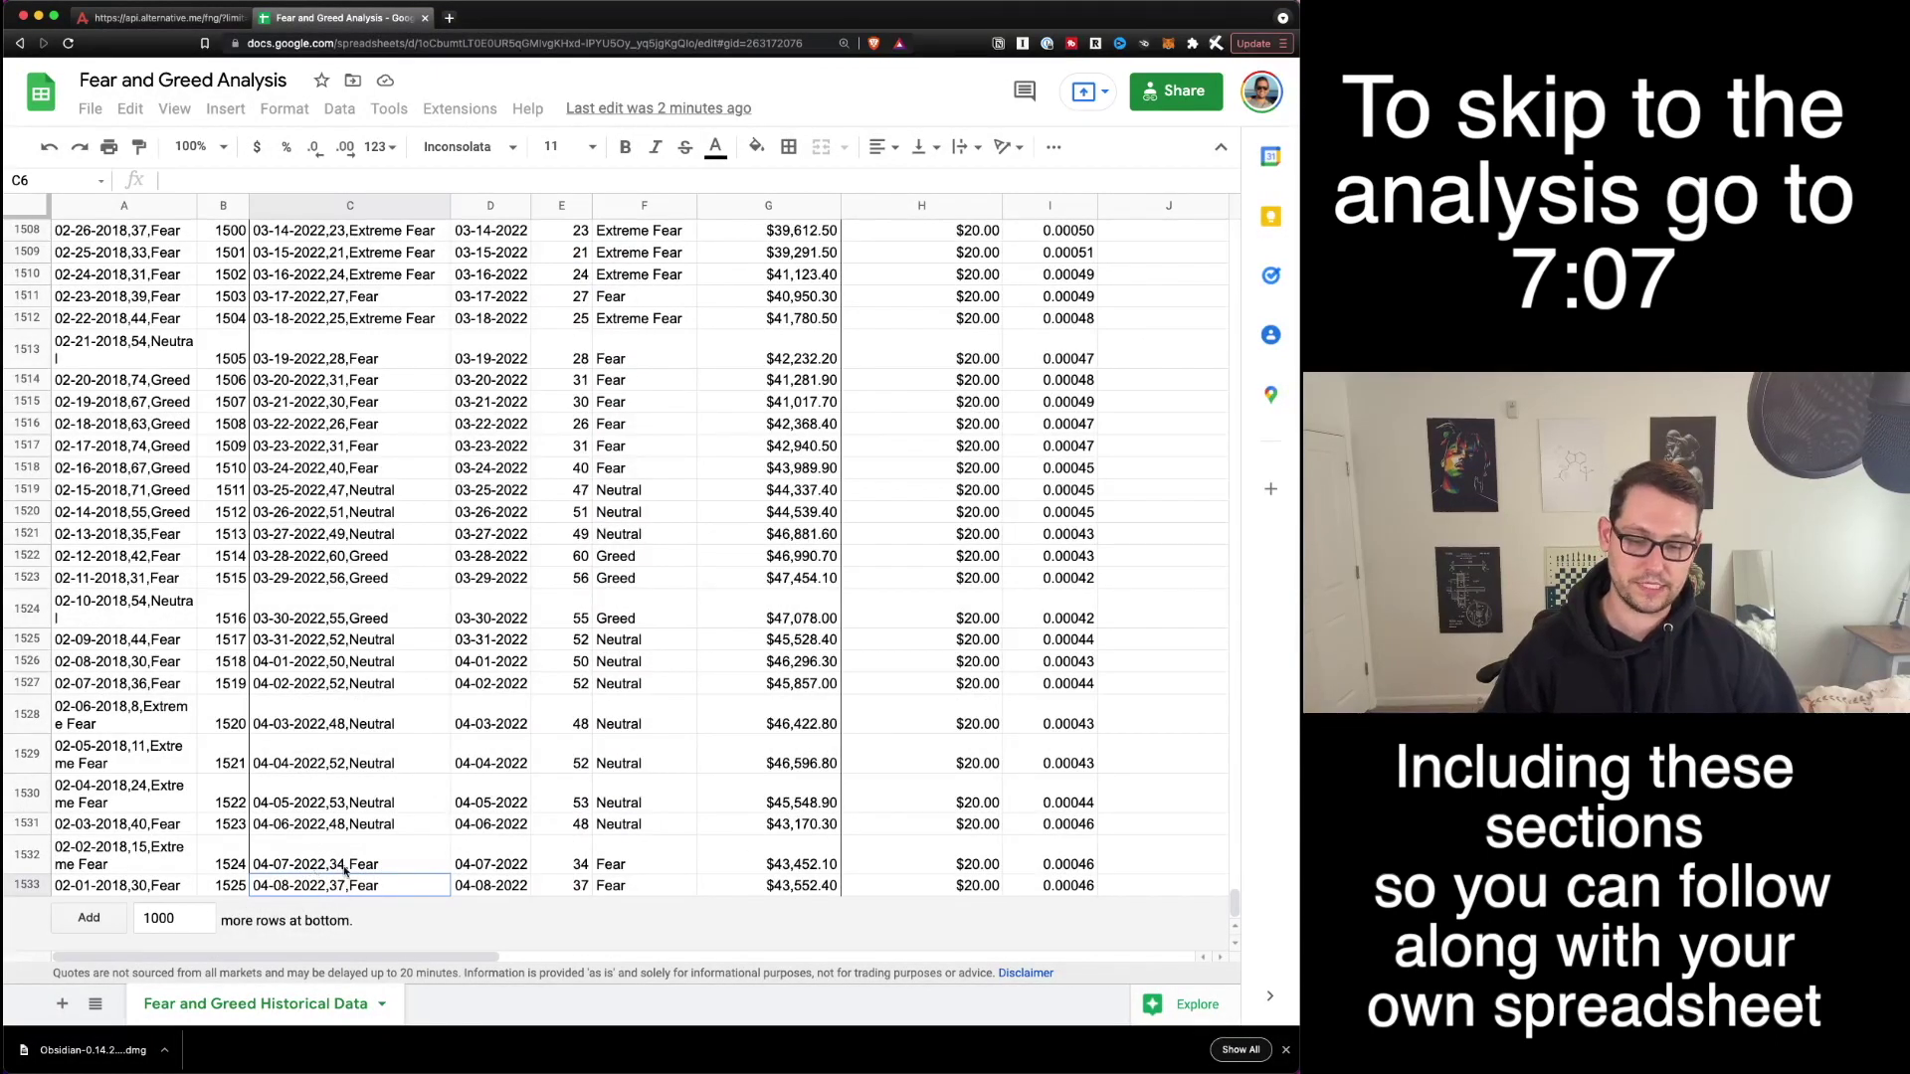
pyautogui.press('super+Up')
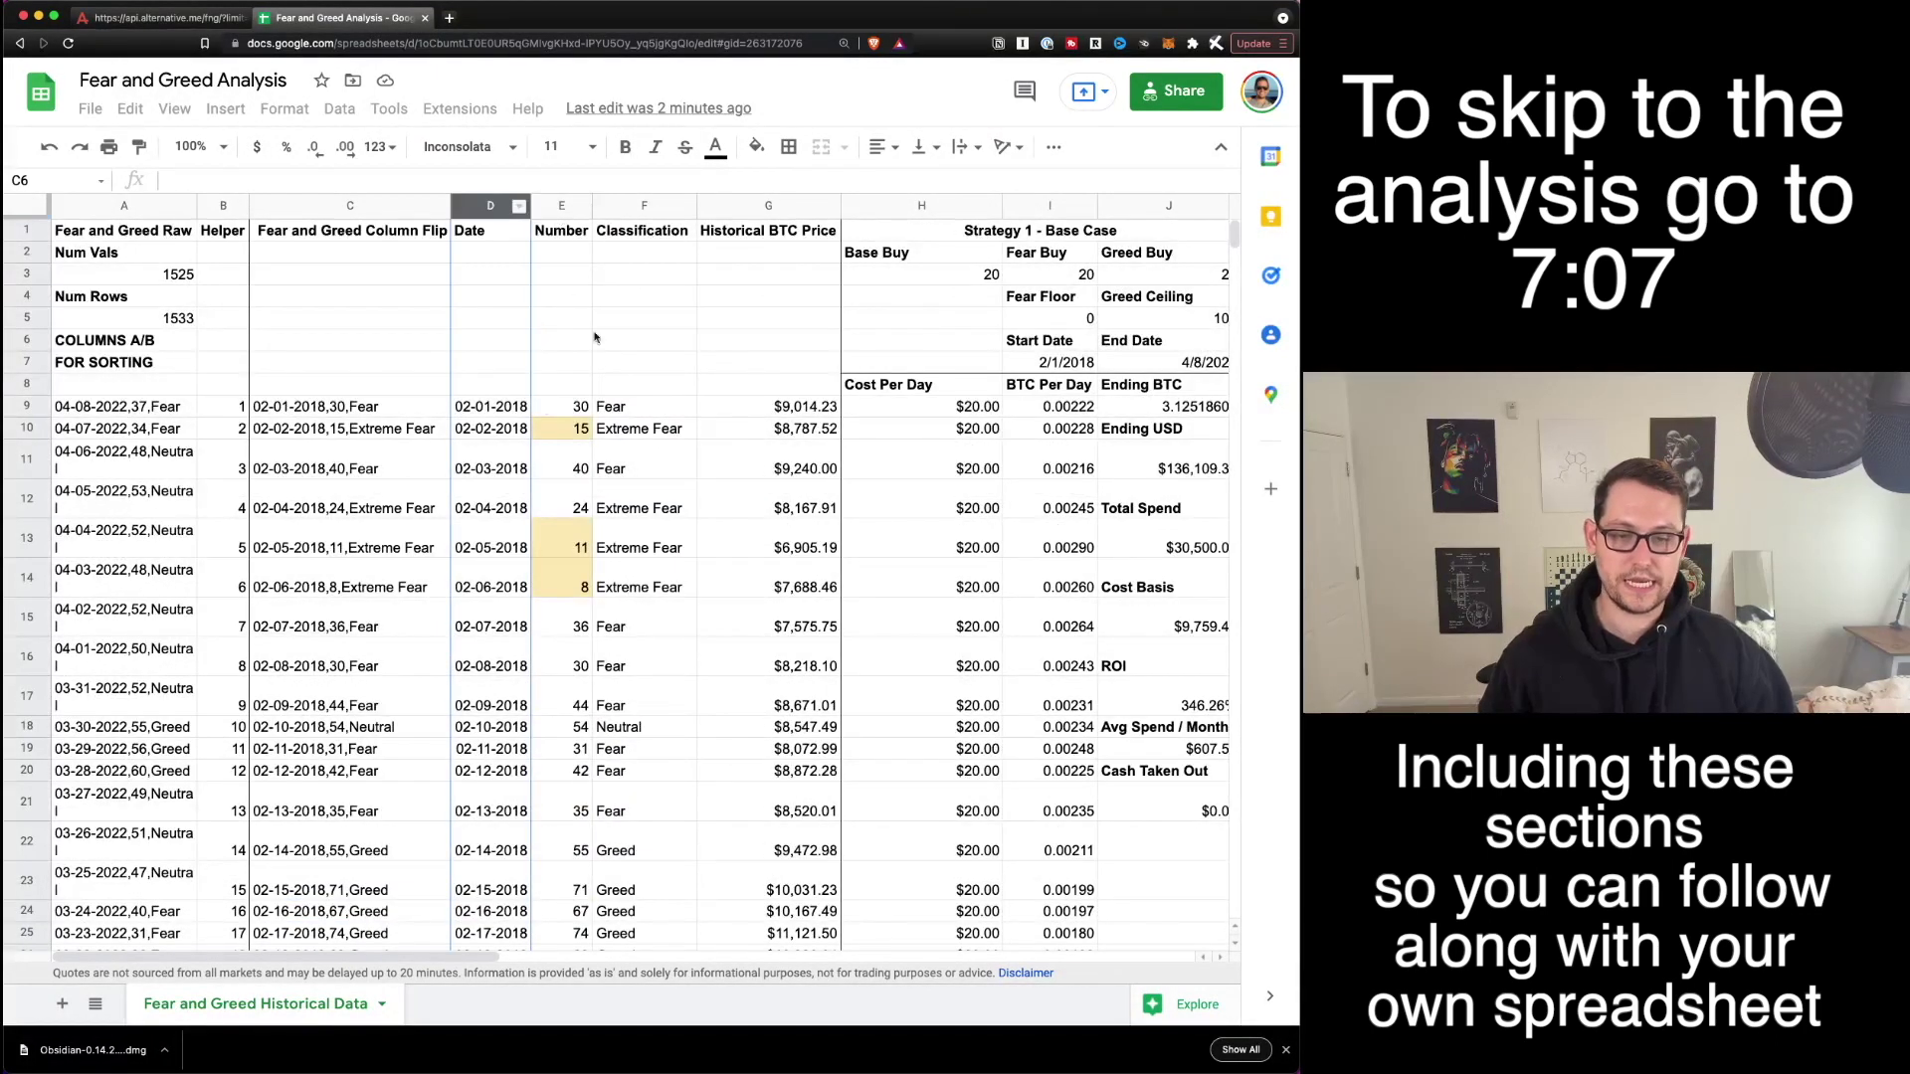
# Compare the first flipped entry in row 9 with its separate Date, Number and Classification cells.
pyautogui.click(476, 407)
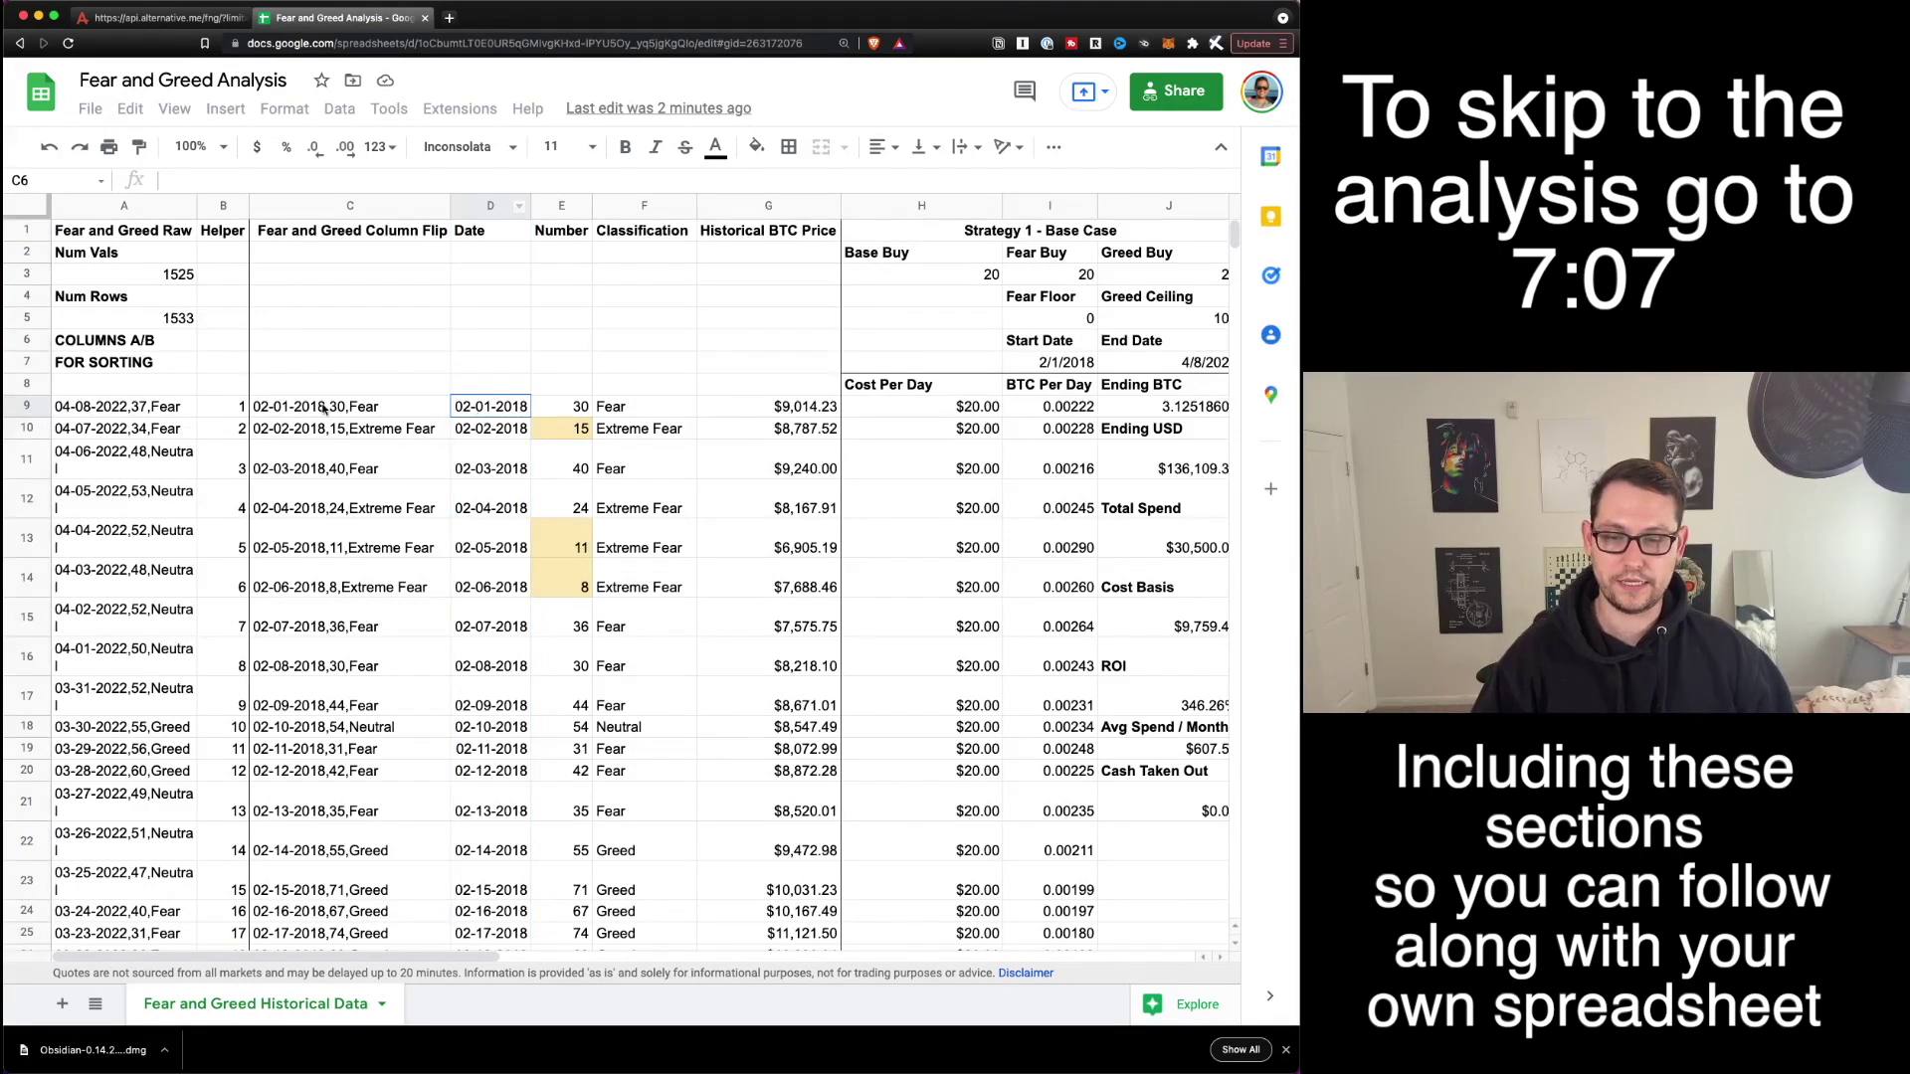
pyautogui.click(379, 409)
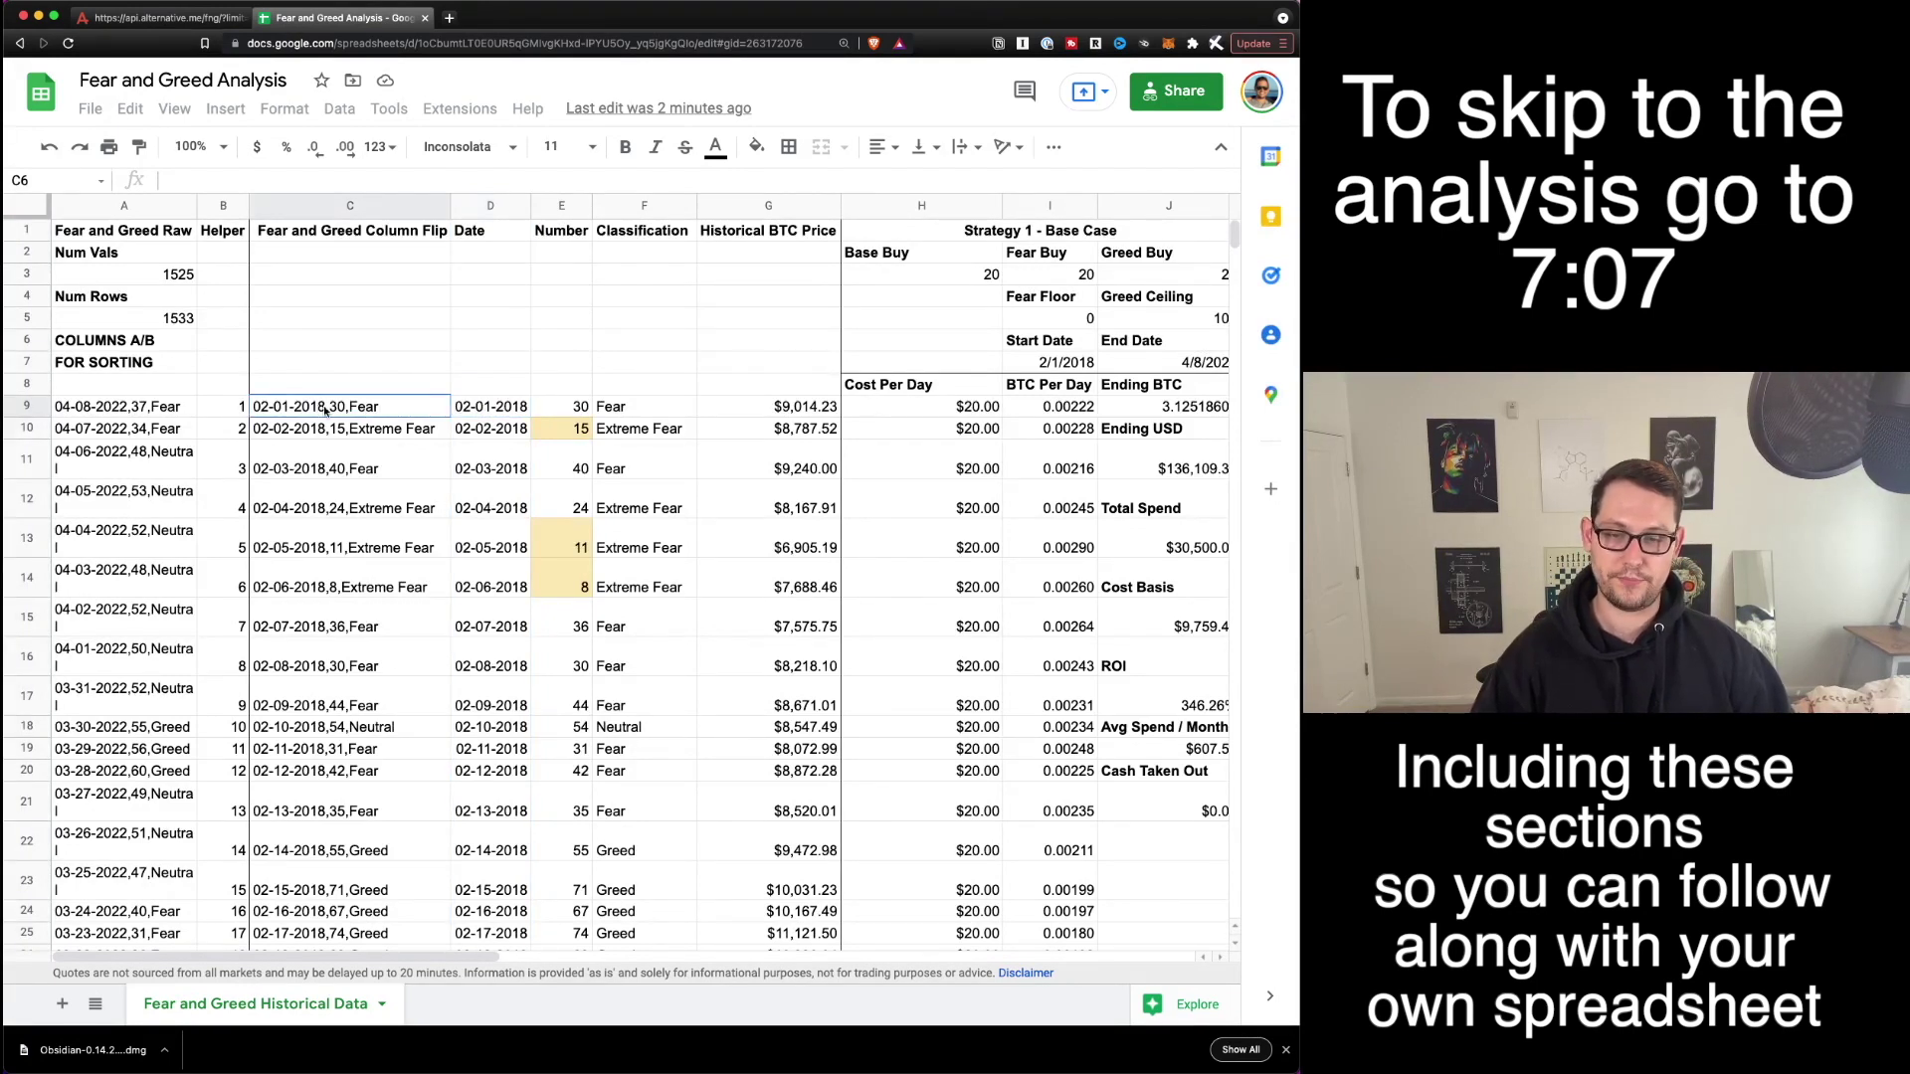
pyautogui.click(487, 407)
pyautogui.click(564, 405)
pyautogui.click(642, 409)
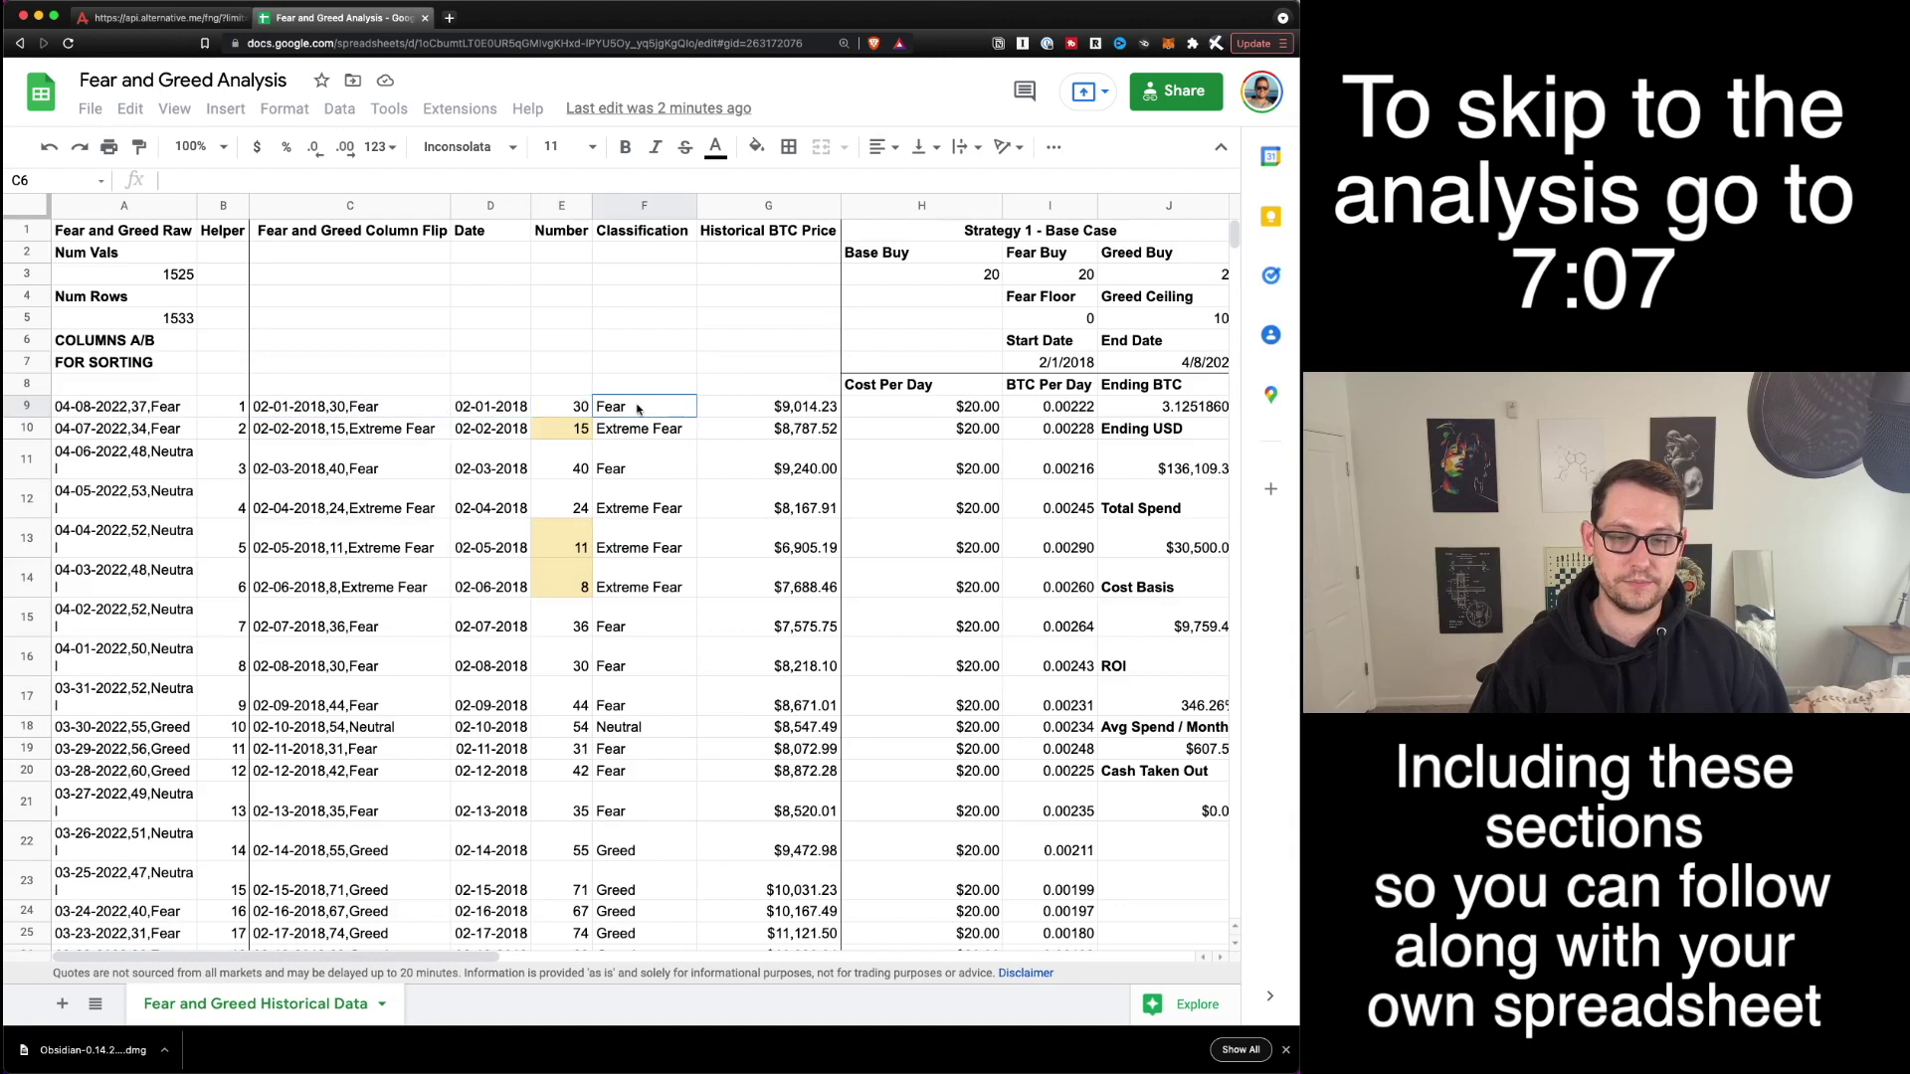
pyautogui.click(506, 408)
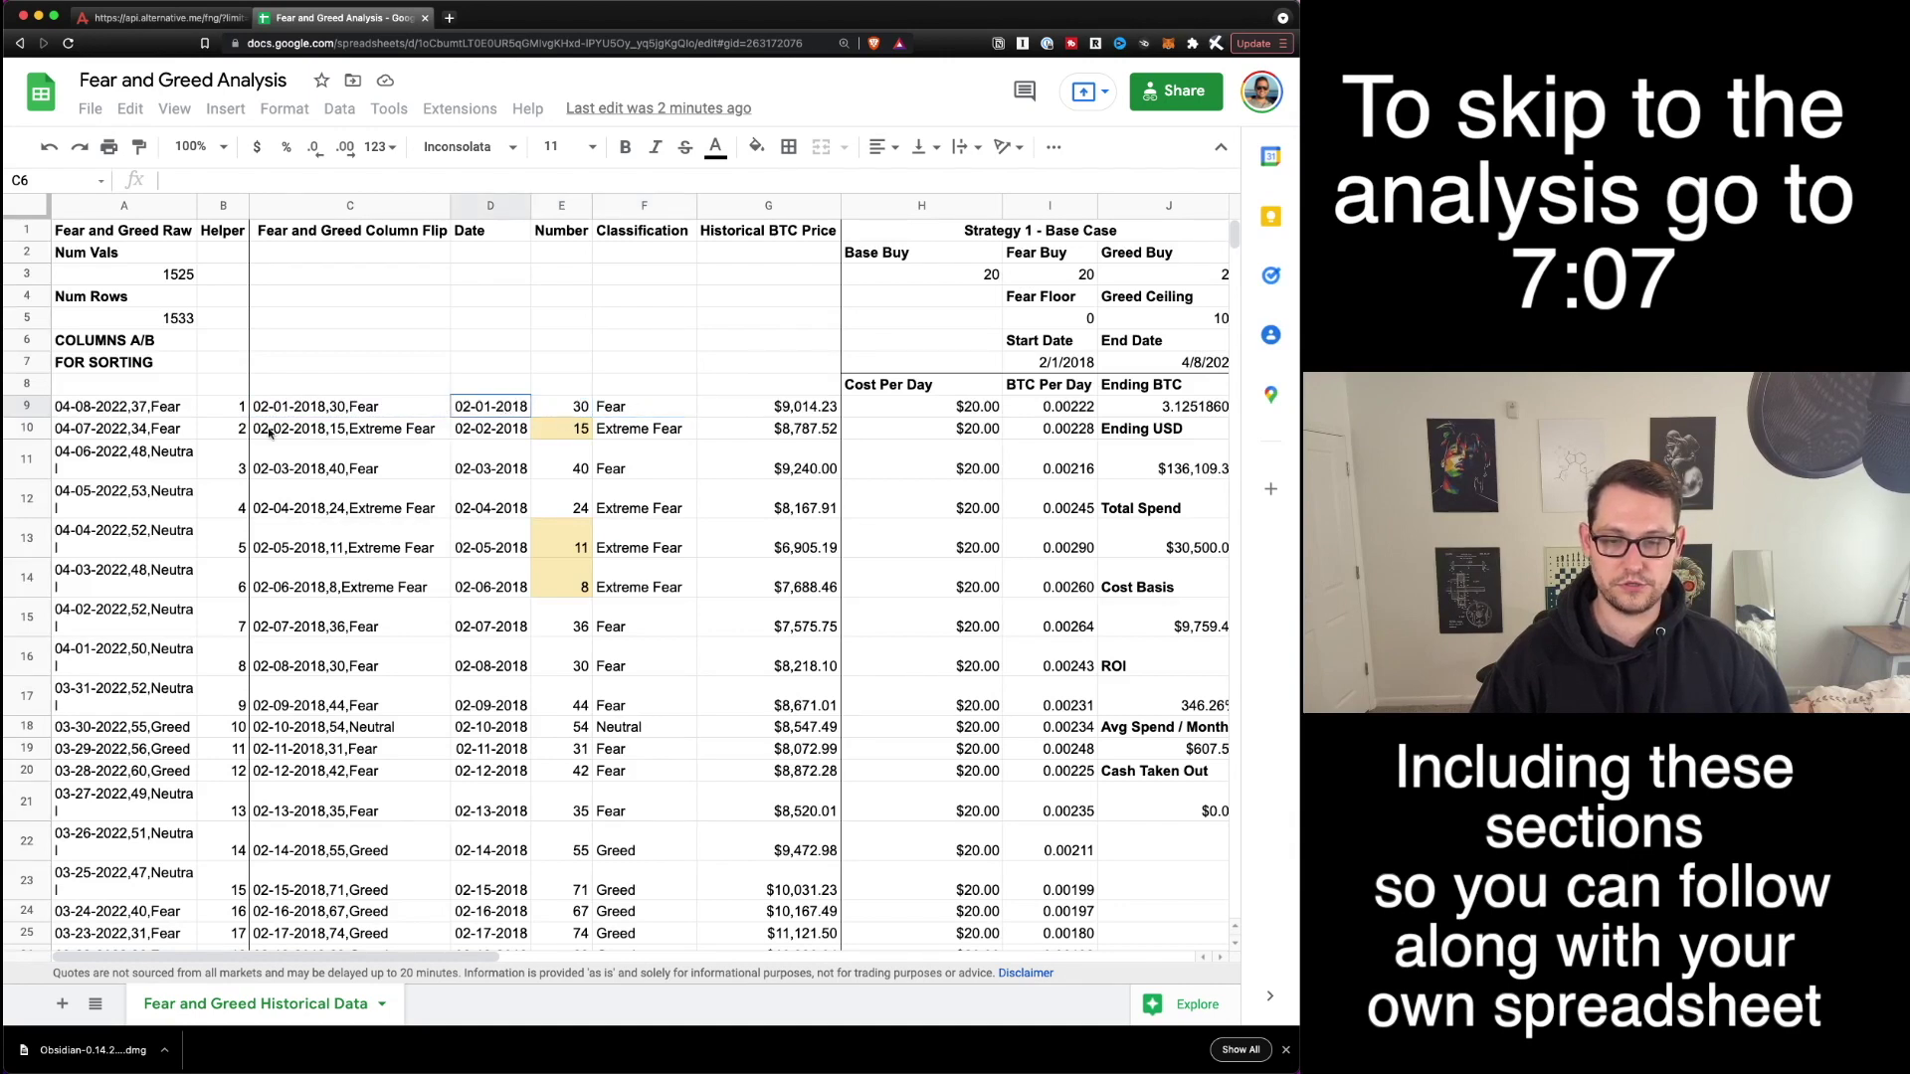
pyautogui.click(577, 403)
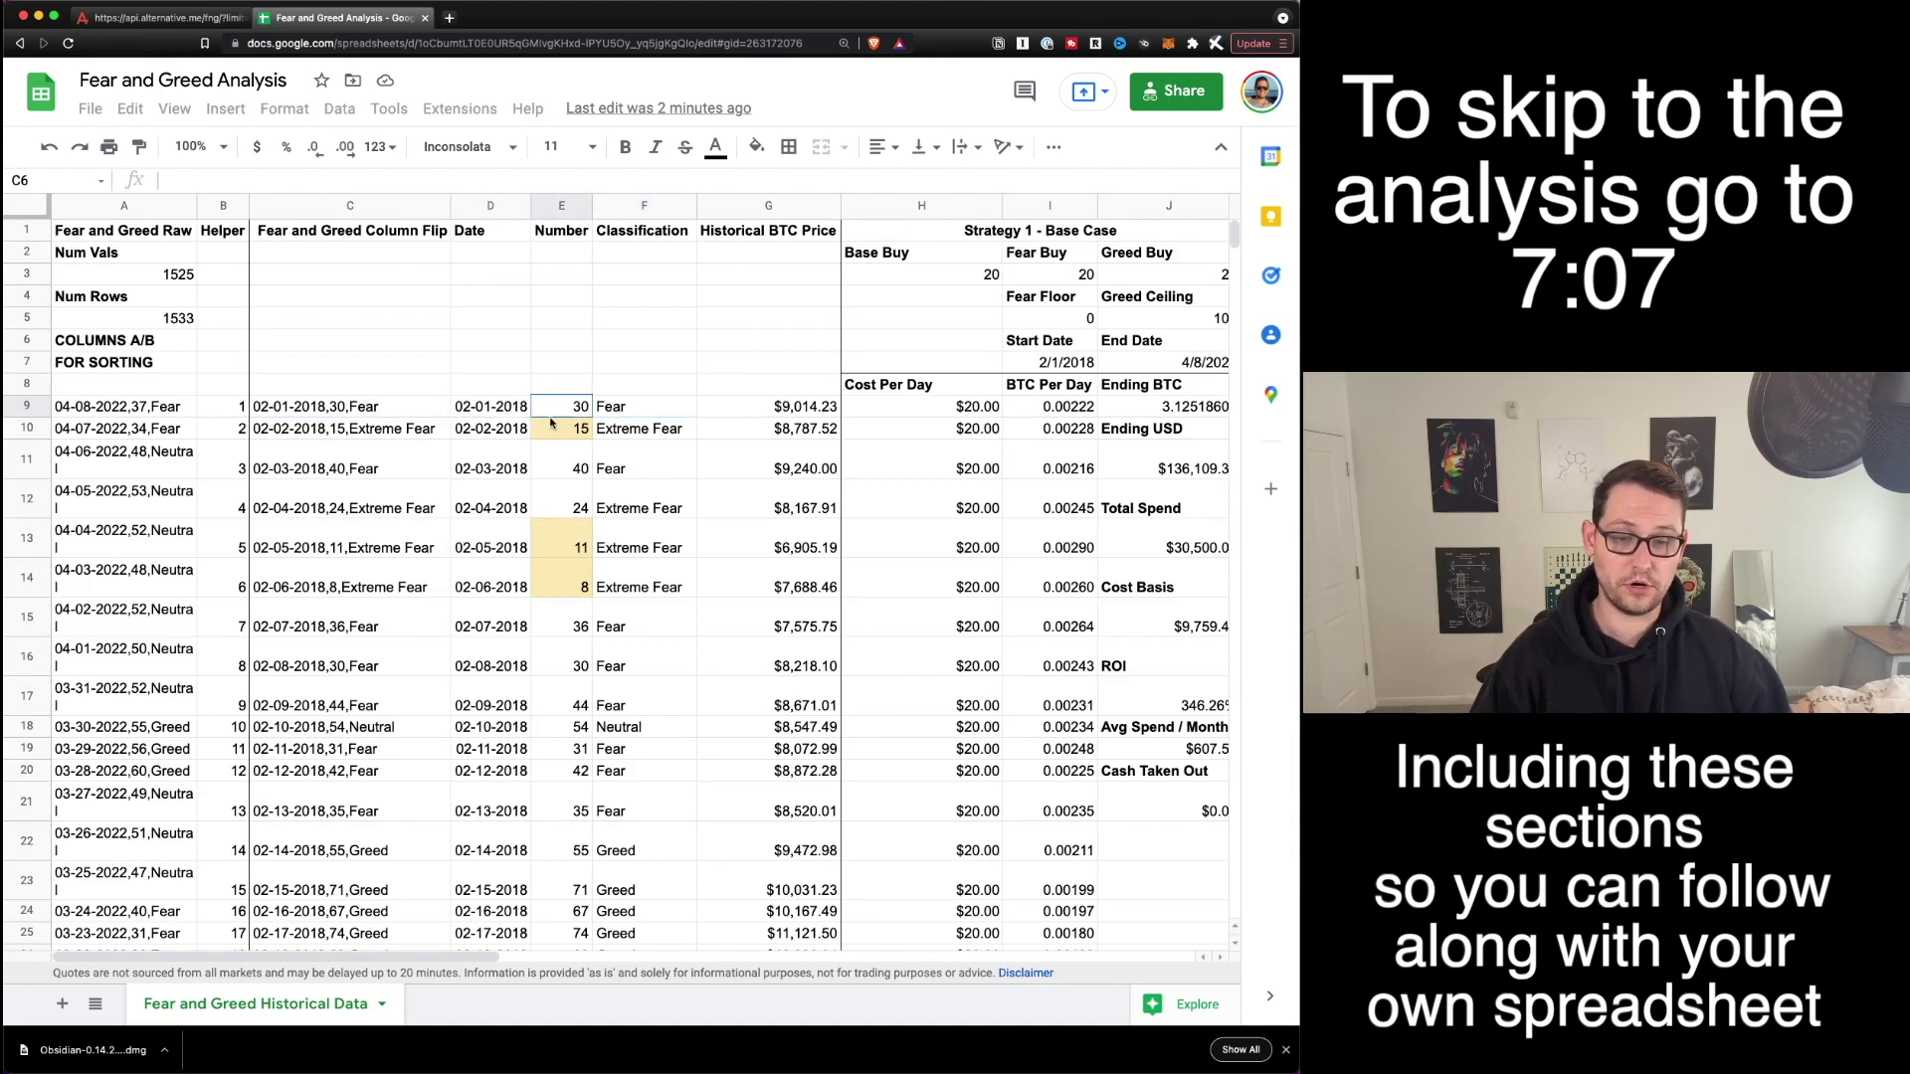
pyautogui.click(633, 408)
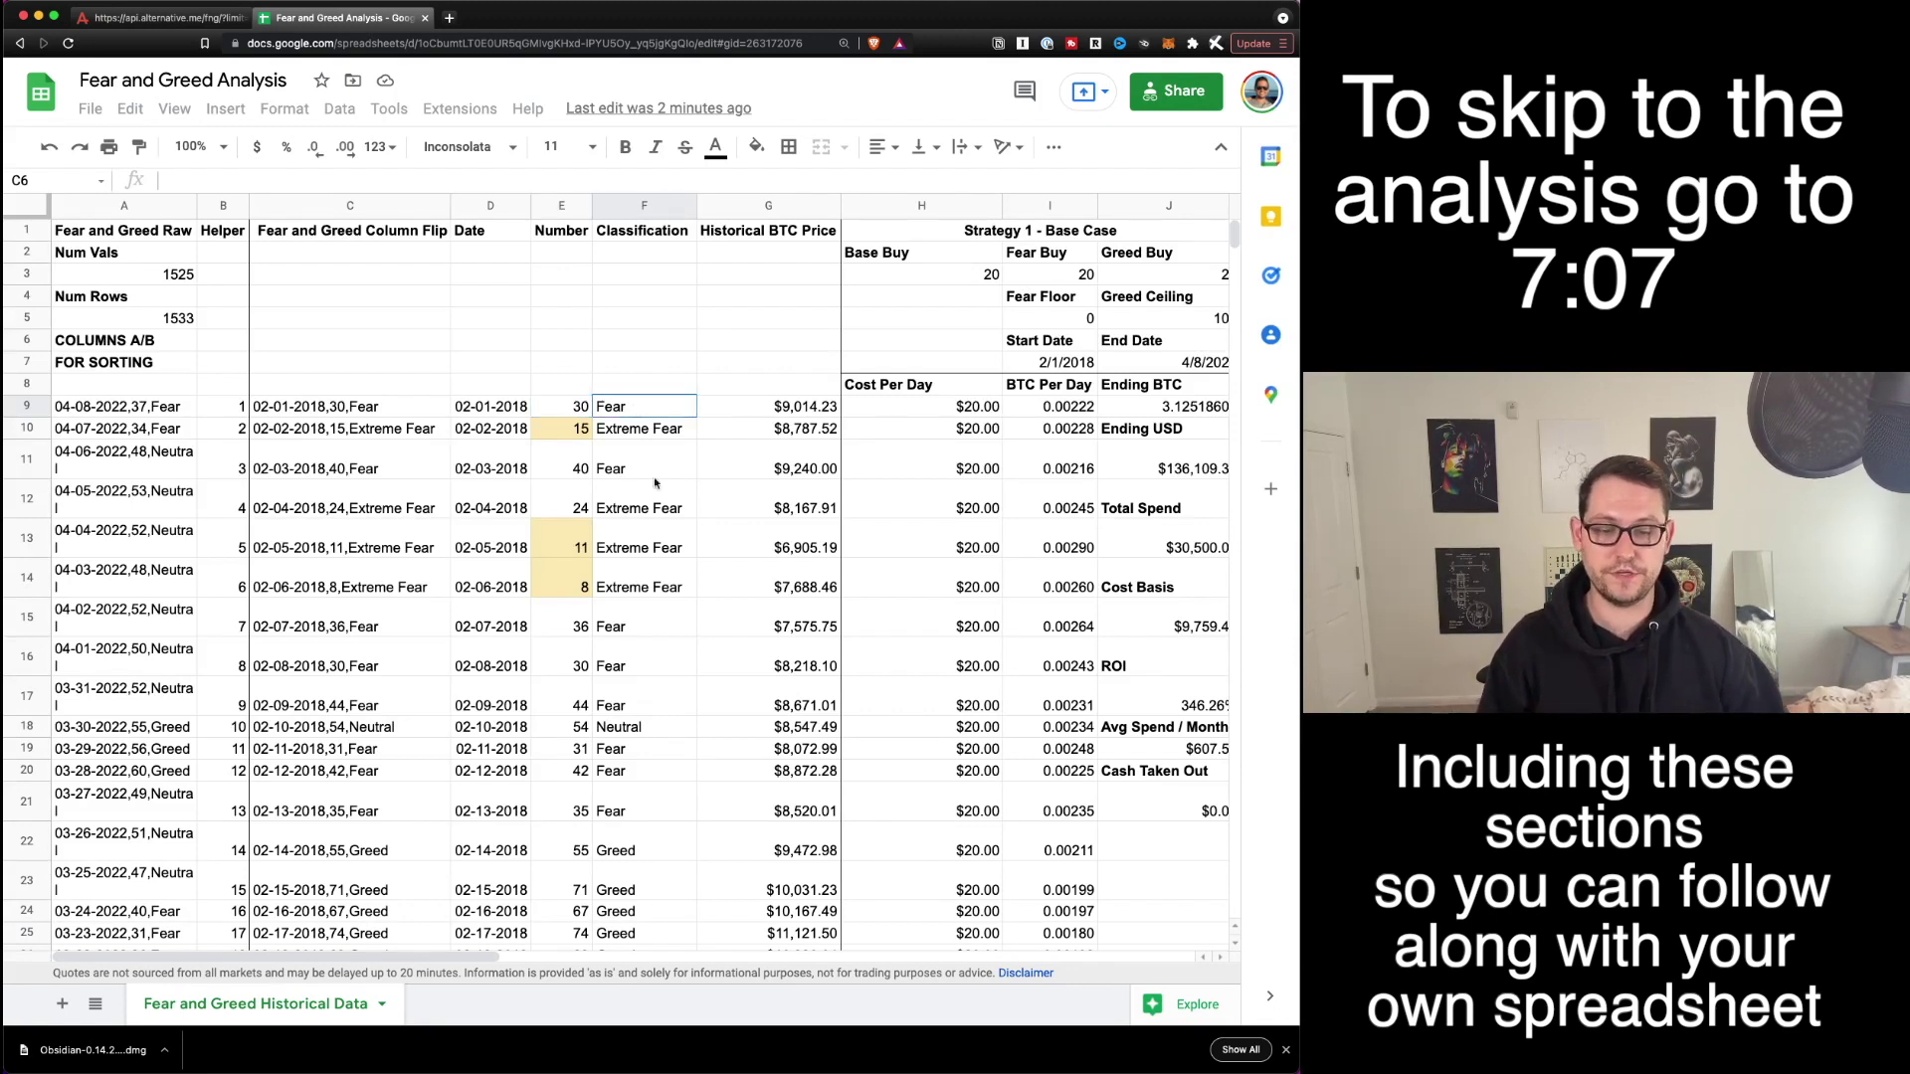
pyautogui.scroll(-10, 655, 483)
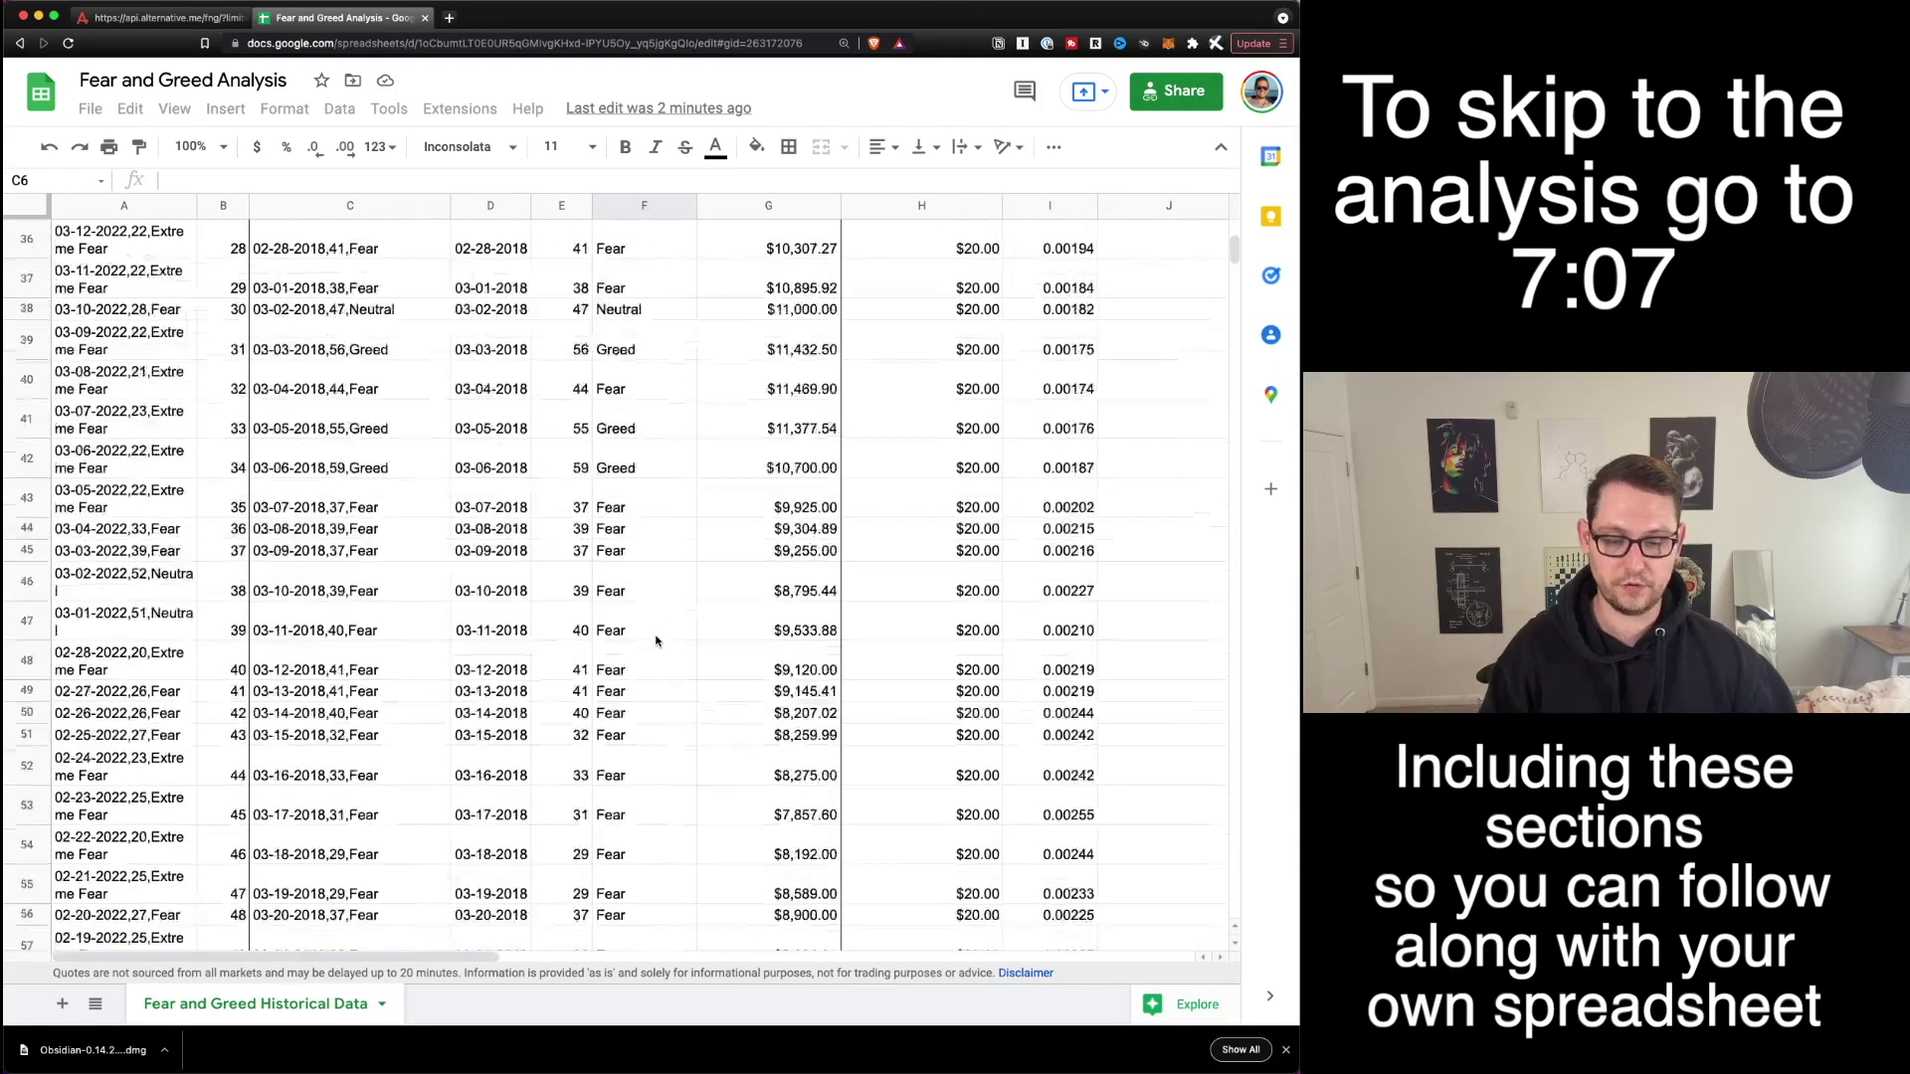
pyautogui.scroll(10, 656, 640)
# Review the first Historical BTC Price cells alongside the row 9 date, number and classification, and the first raw entry.
pyautogui.moveTo(786, 408); pyautogui.dragTo(786, 468)
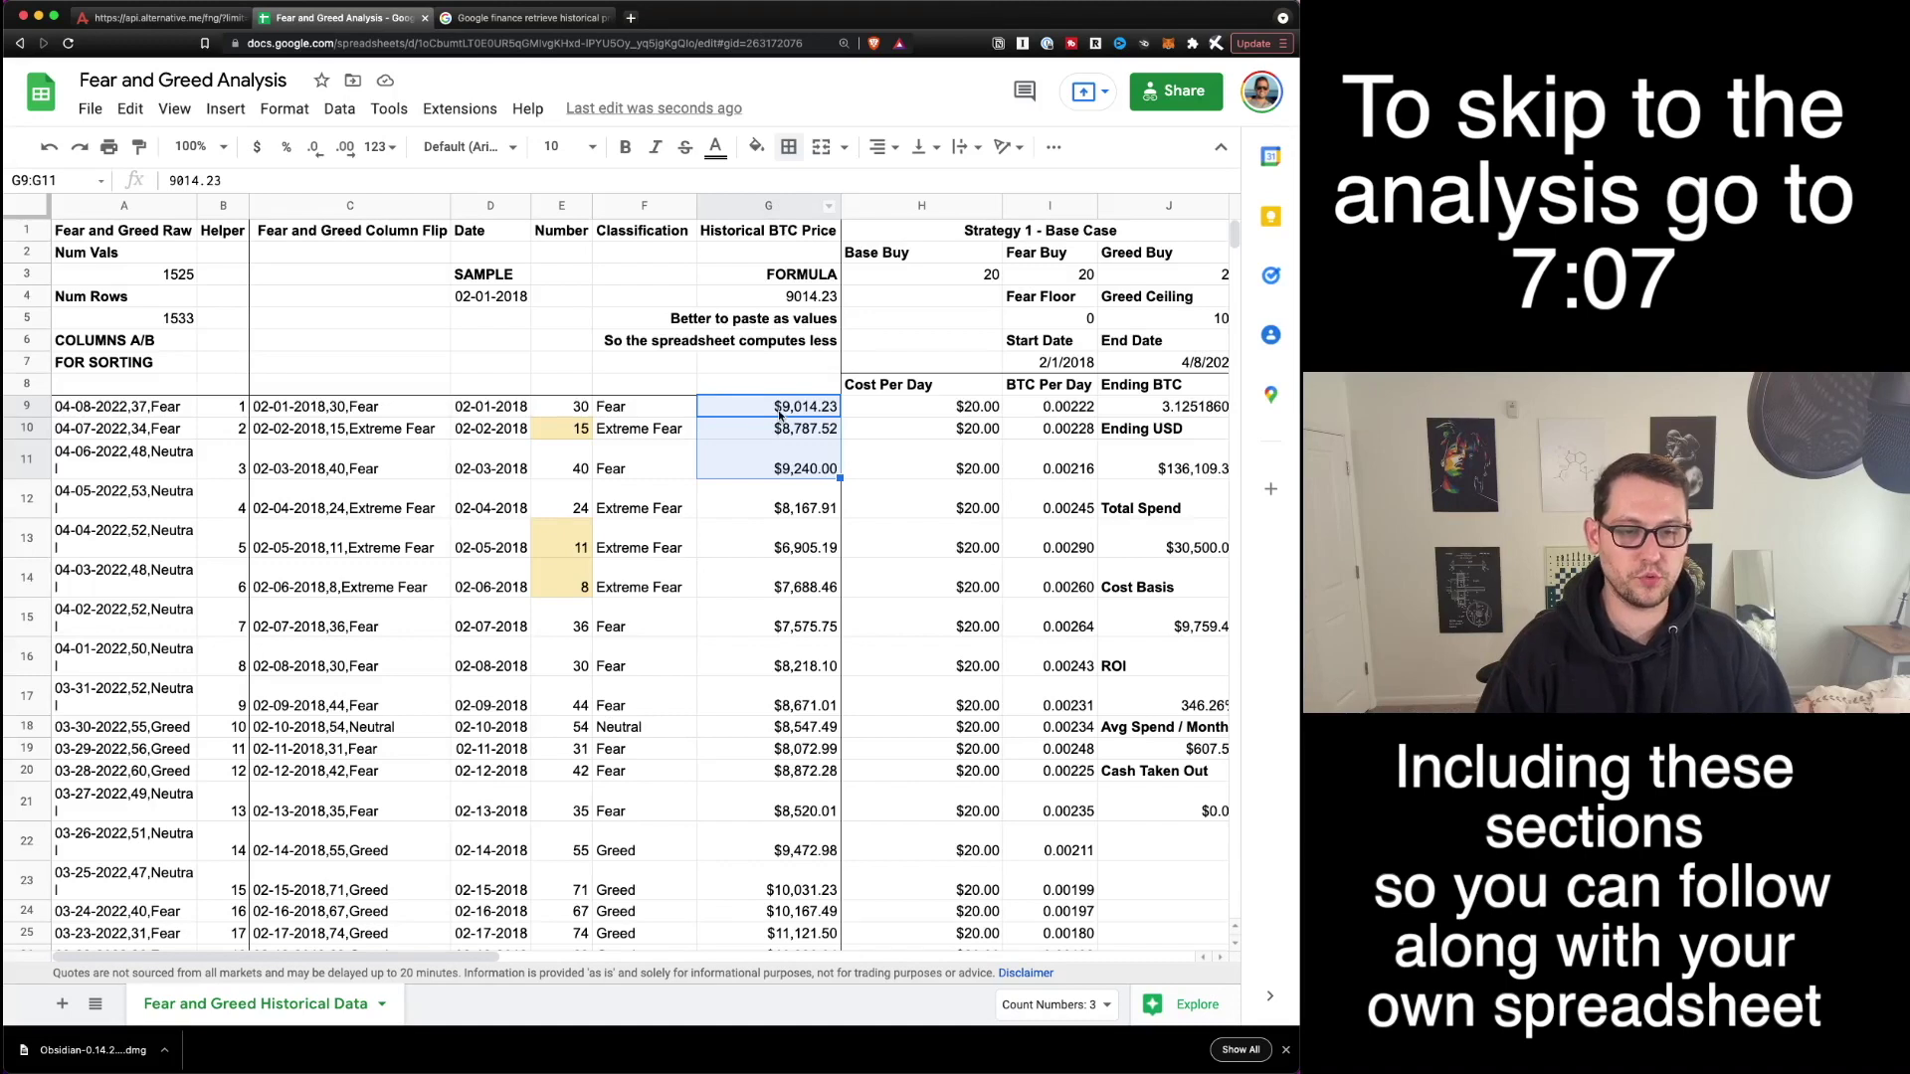
pyautogui.click(781, 416)
pyautogui.hotkey('shift', 'Left')
pyautogui.hotkey('shift', 'Left')
pyautogui.hotkey('shift', 'Left')
pyautogui.hotkey('shift', 'Up')
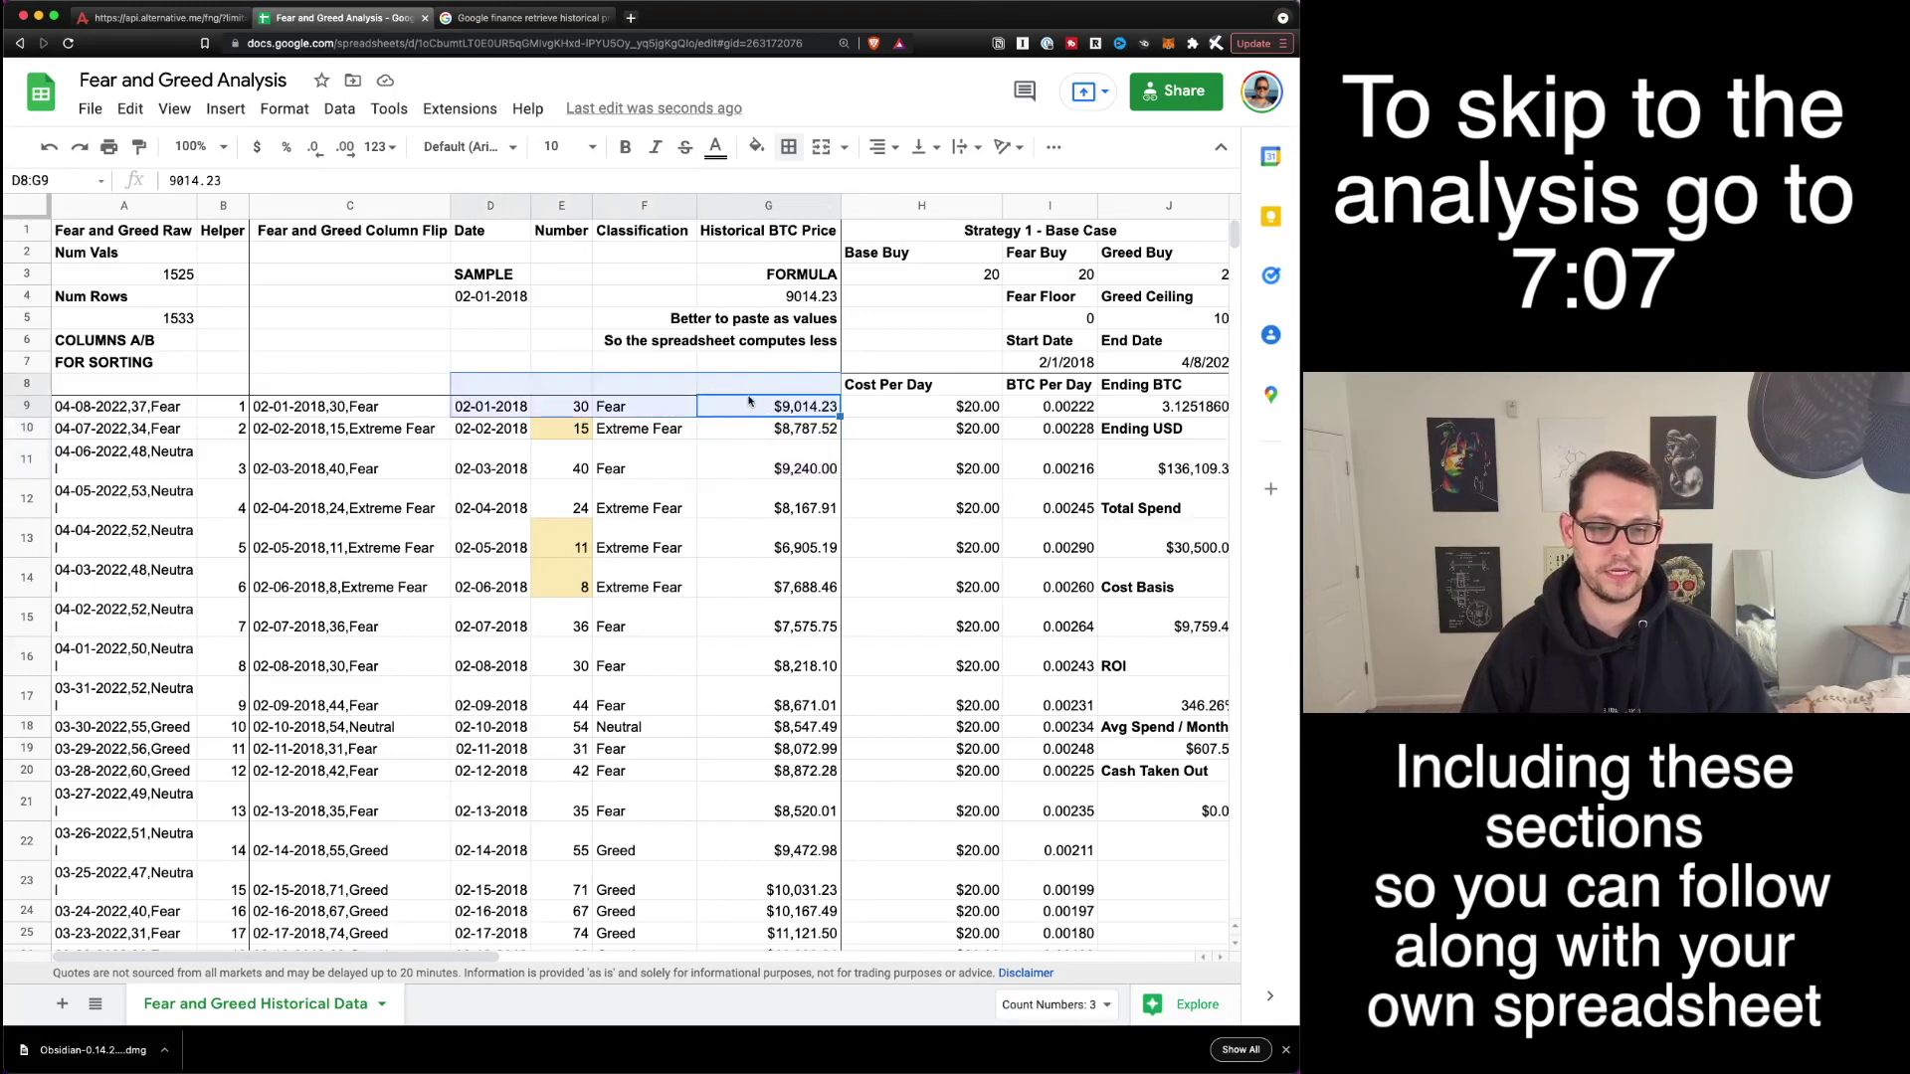
pyautogui.click(751, 400)
pyautogui.click(131, 407)
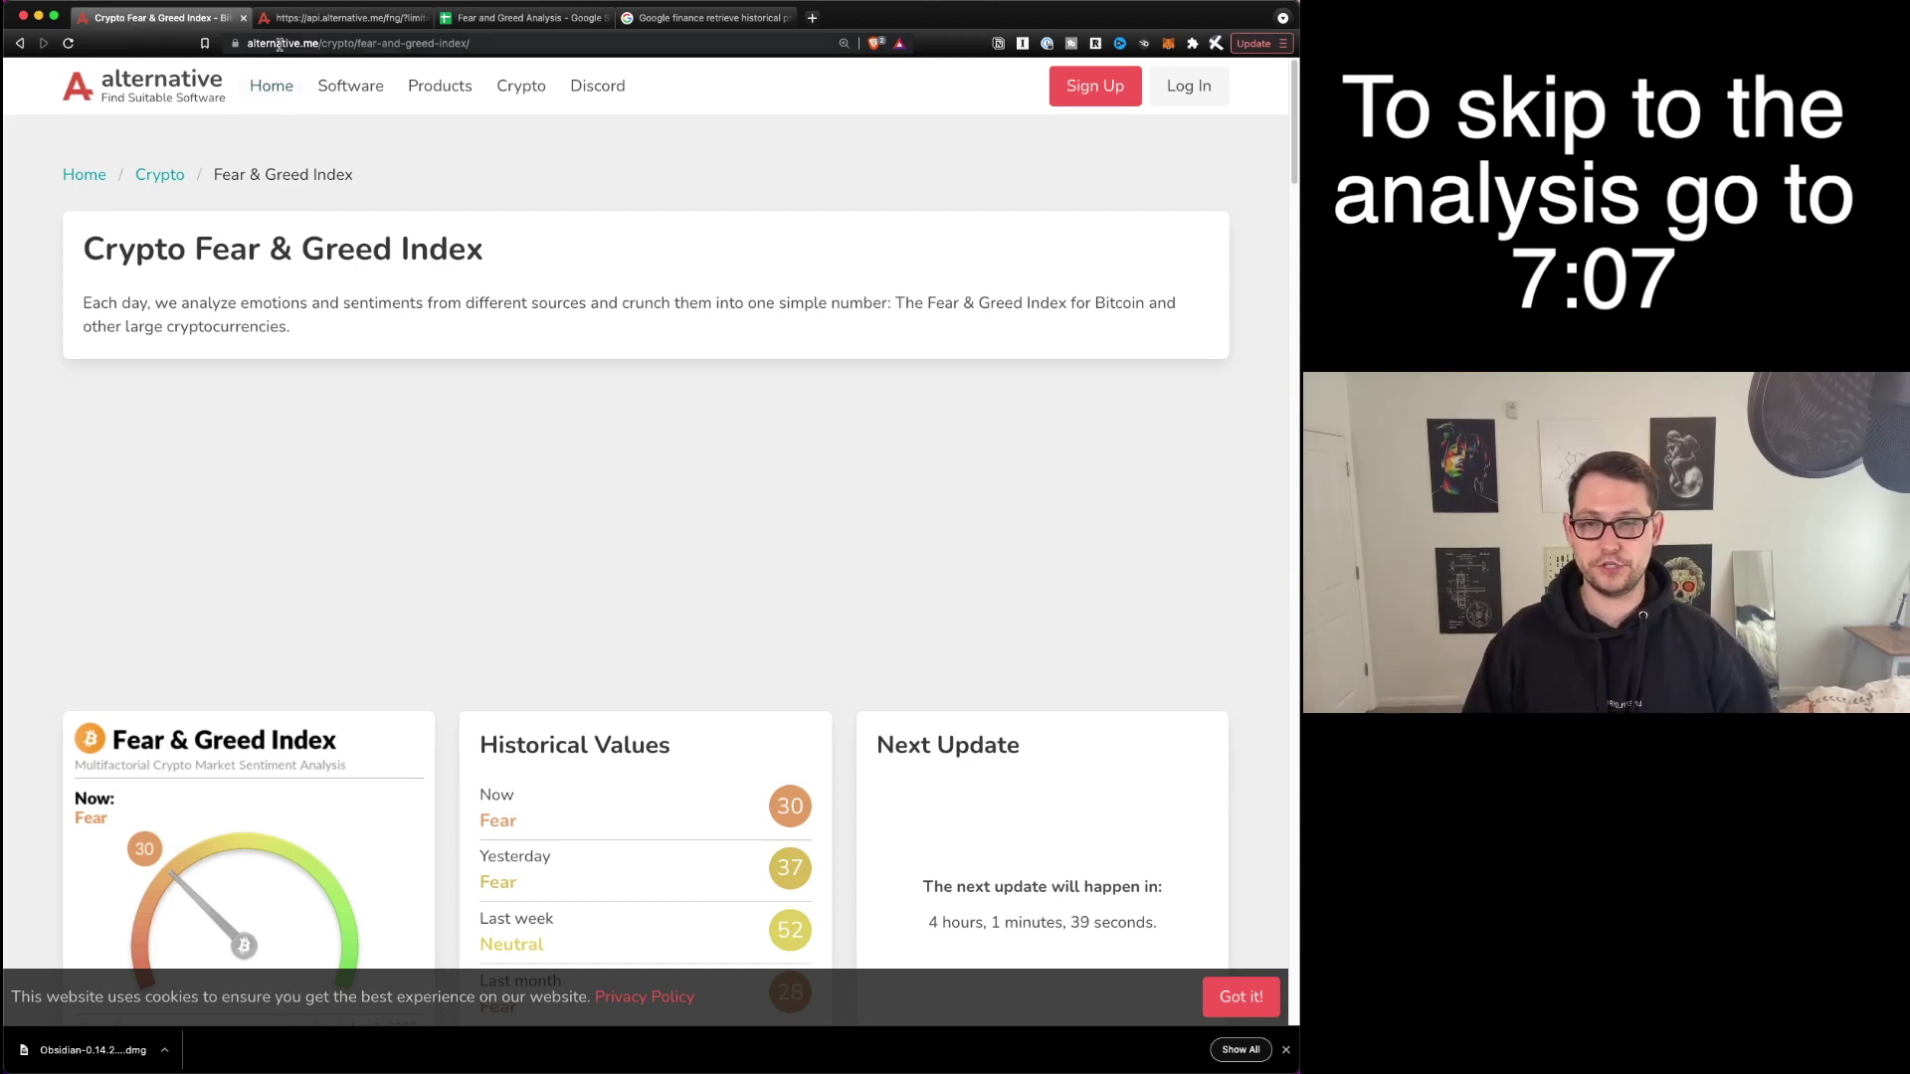
# Find the API parameters and example URLs on the Crypto Fear & Greed Index page.
pyautogui.scroll(-6, 375, 576)
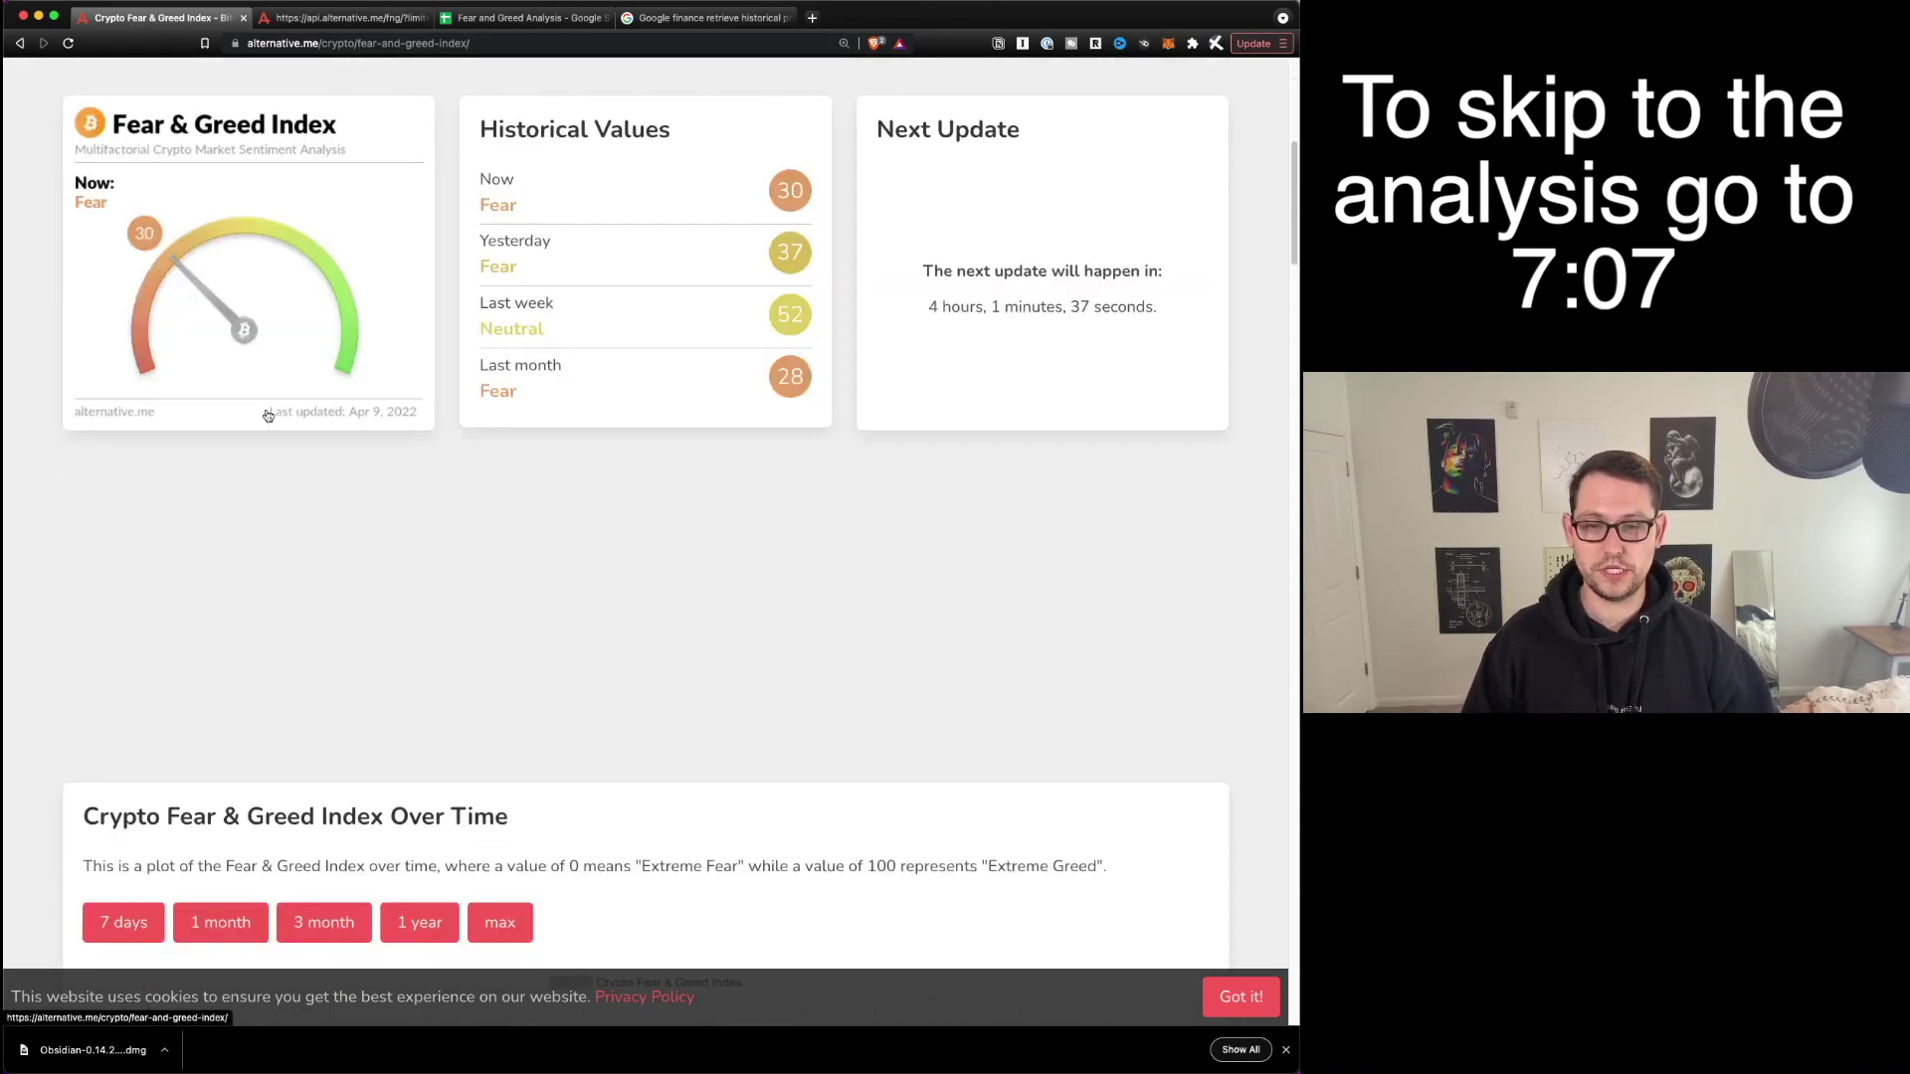
pyautogui.scroll(-20, 430, 481)
pyautogui.scroll(-15, 441, 496)
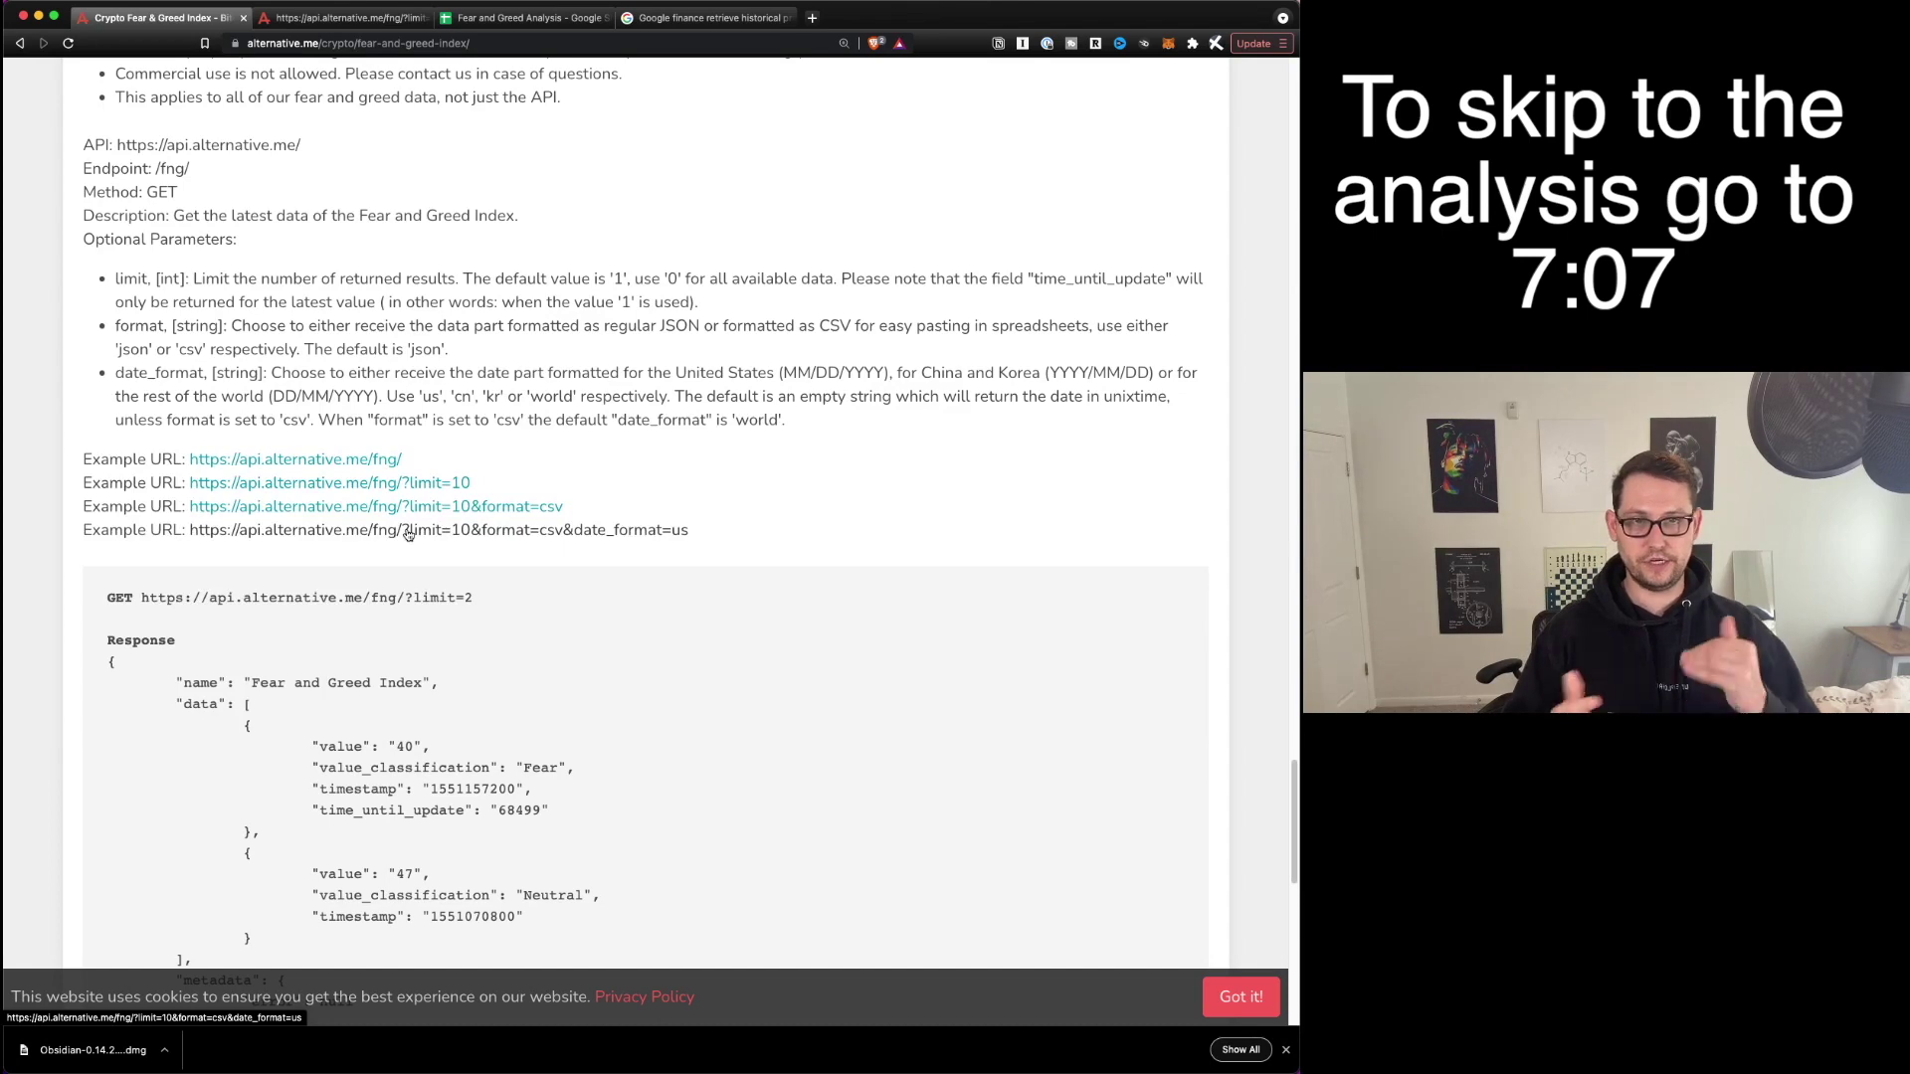
# Reload the Fear and Greed API data in its own browser tab with limit=2000, format=csv and date_format=us.
pyautogui.click(360, 14)
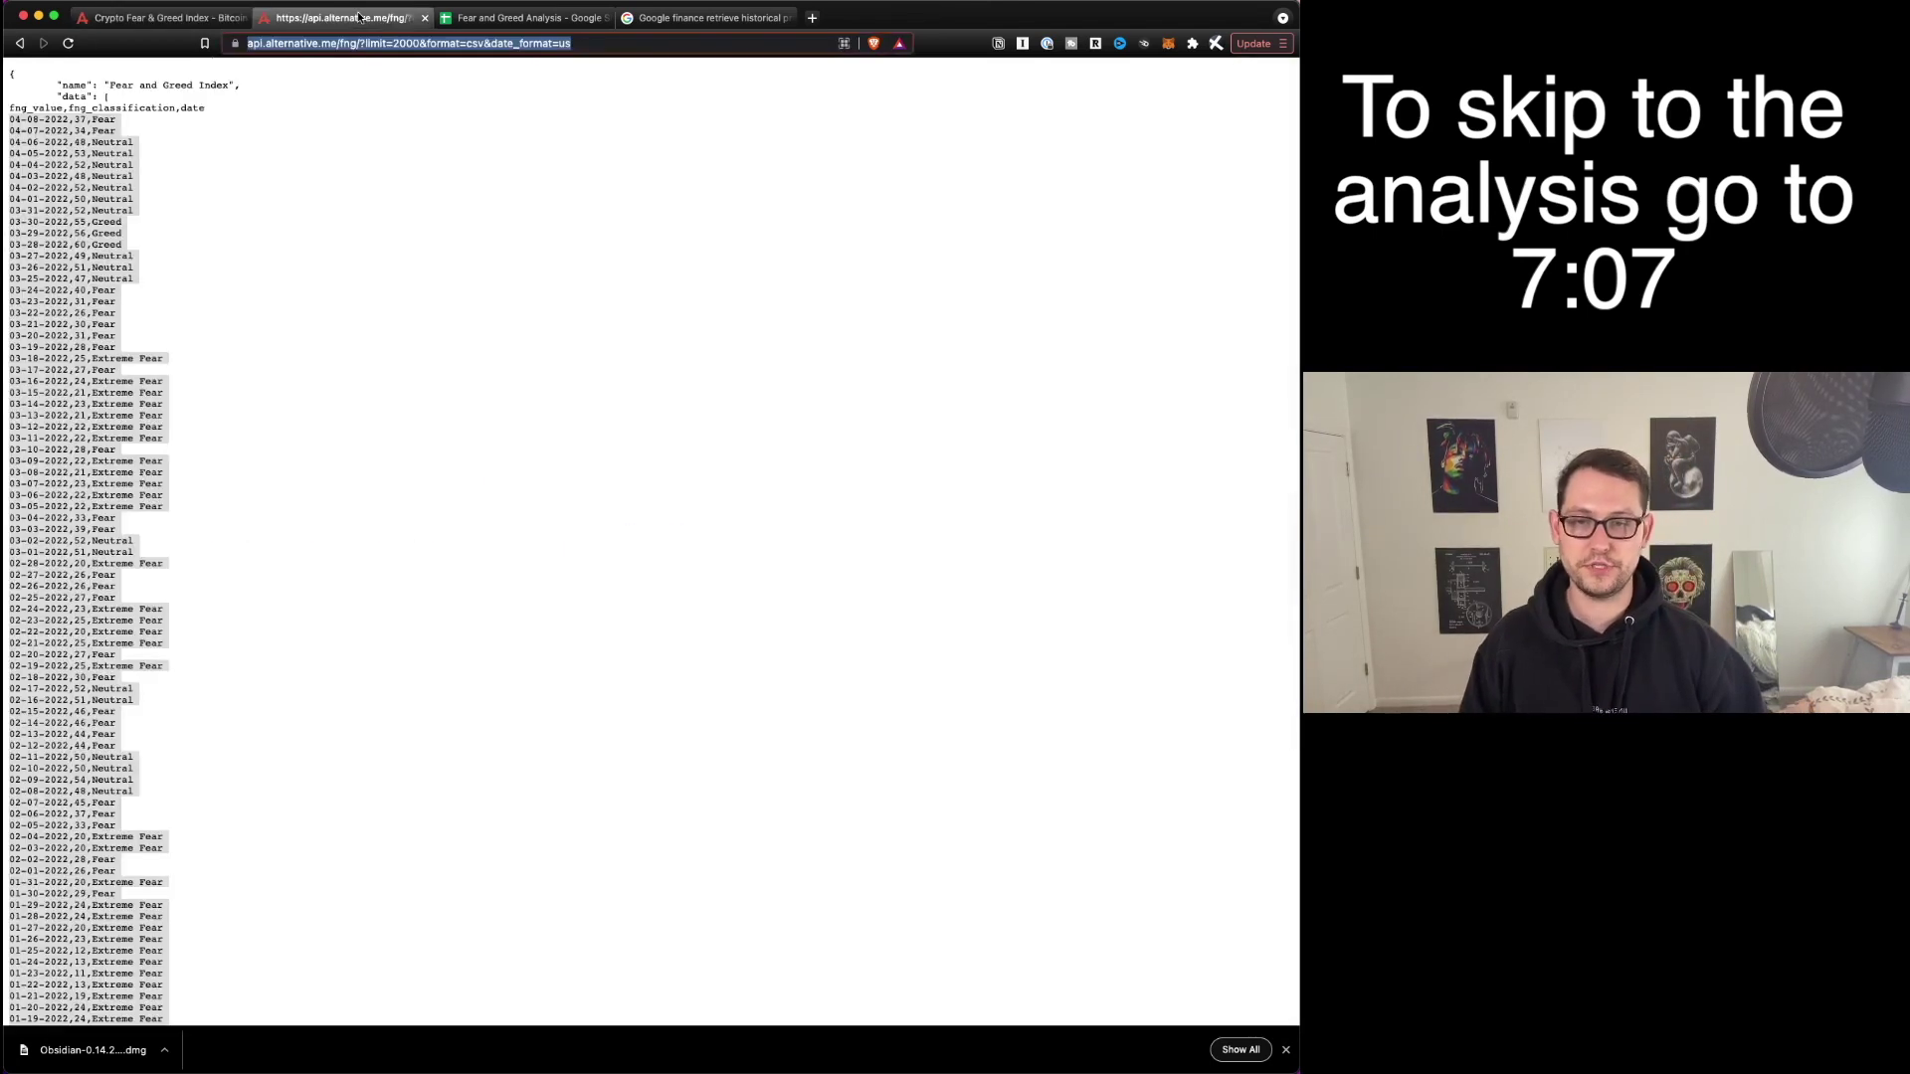
pyautogui.click(304, 141)
pyautogui.click(386, 45)
pyautogui.press('Return')
pyautogui.doubleClick(388, 45)
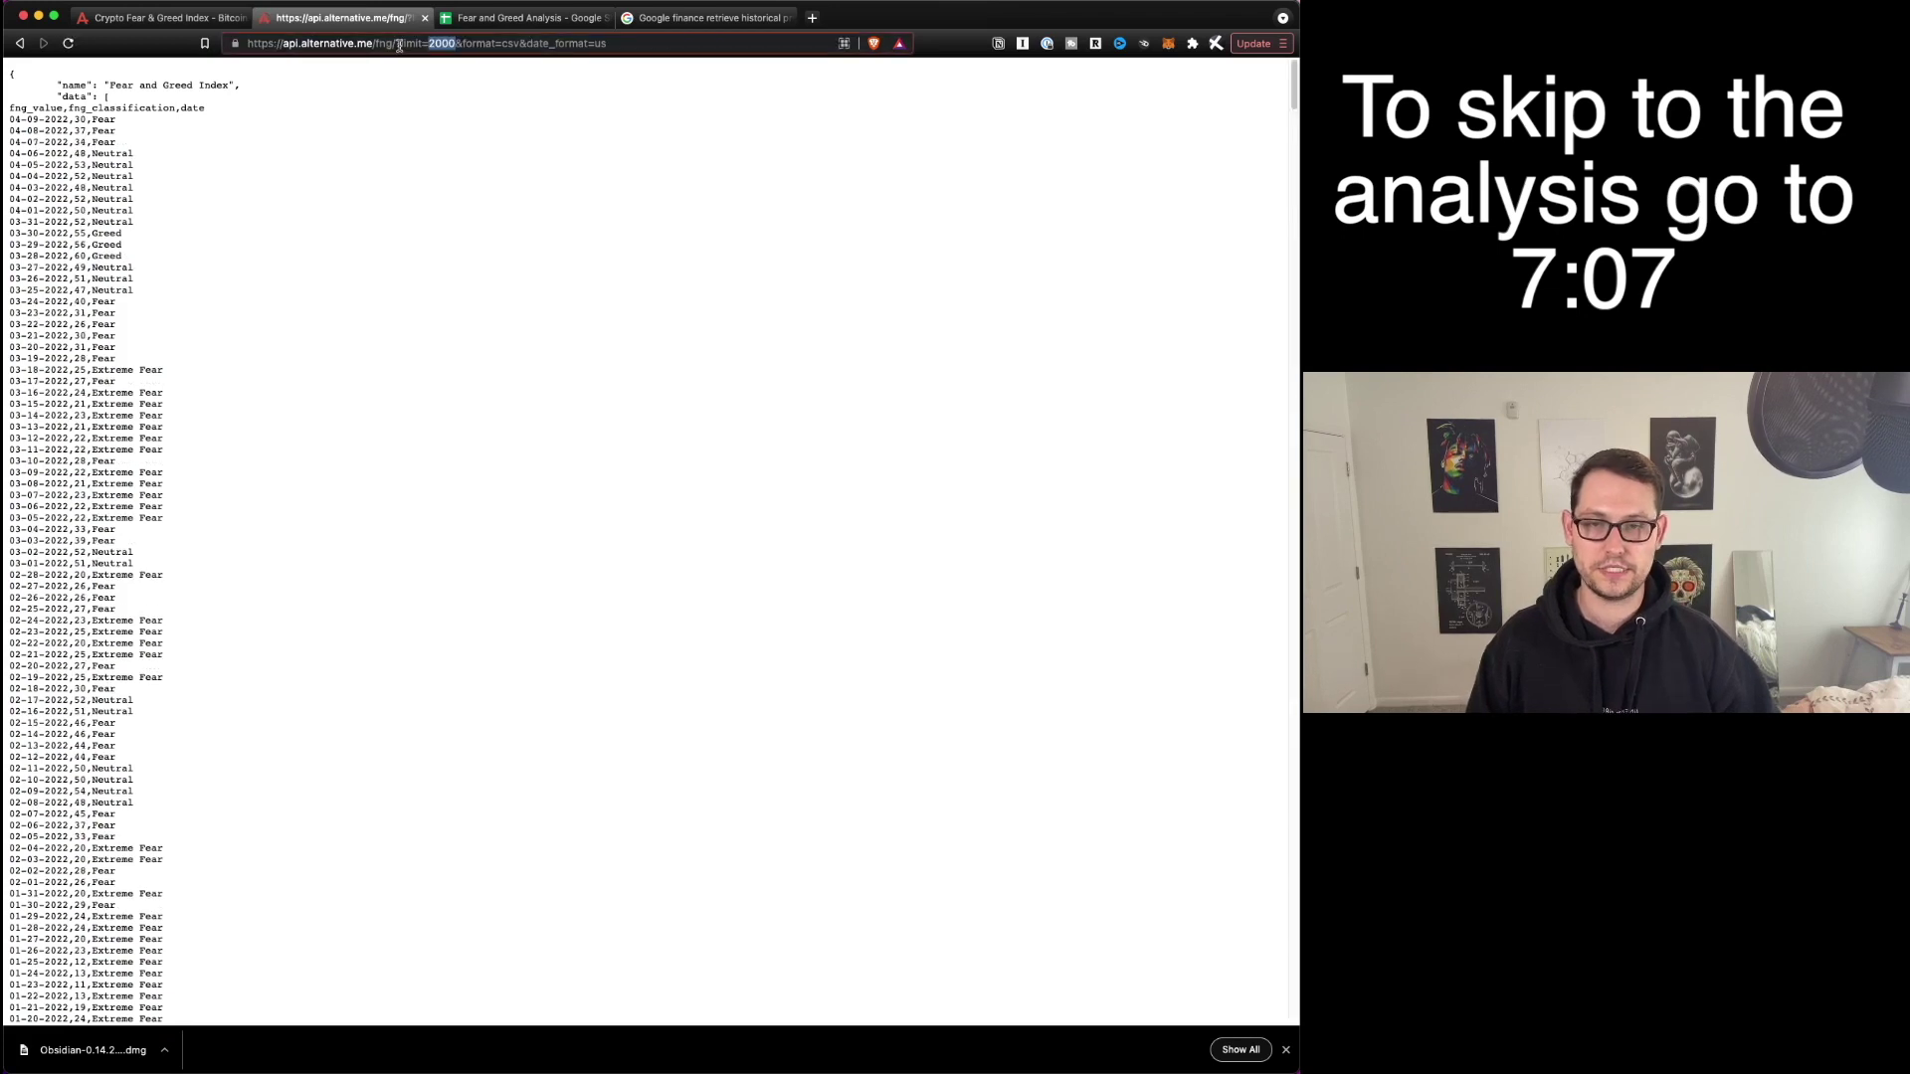
pyautogui.click(282, 297)
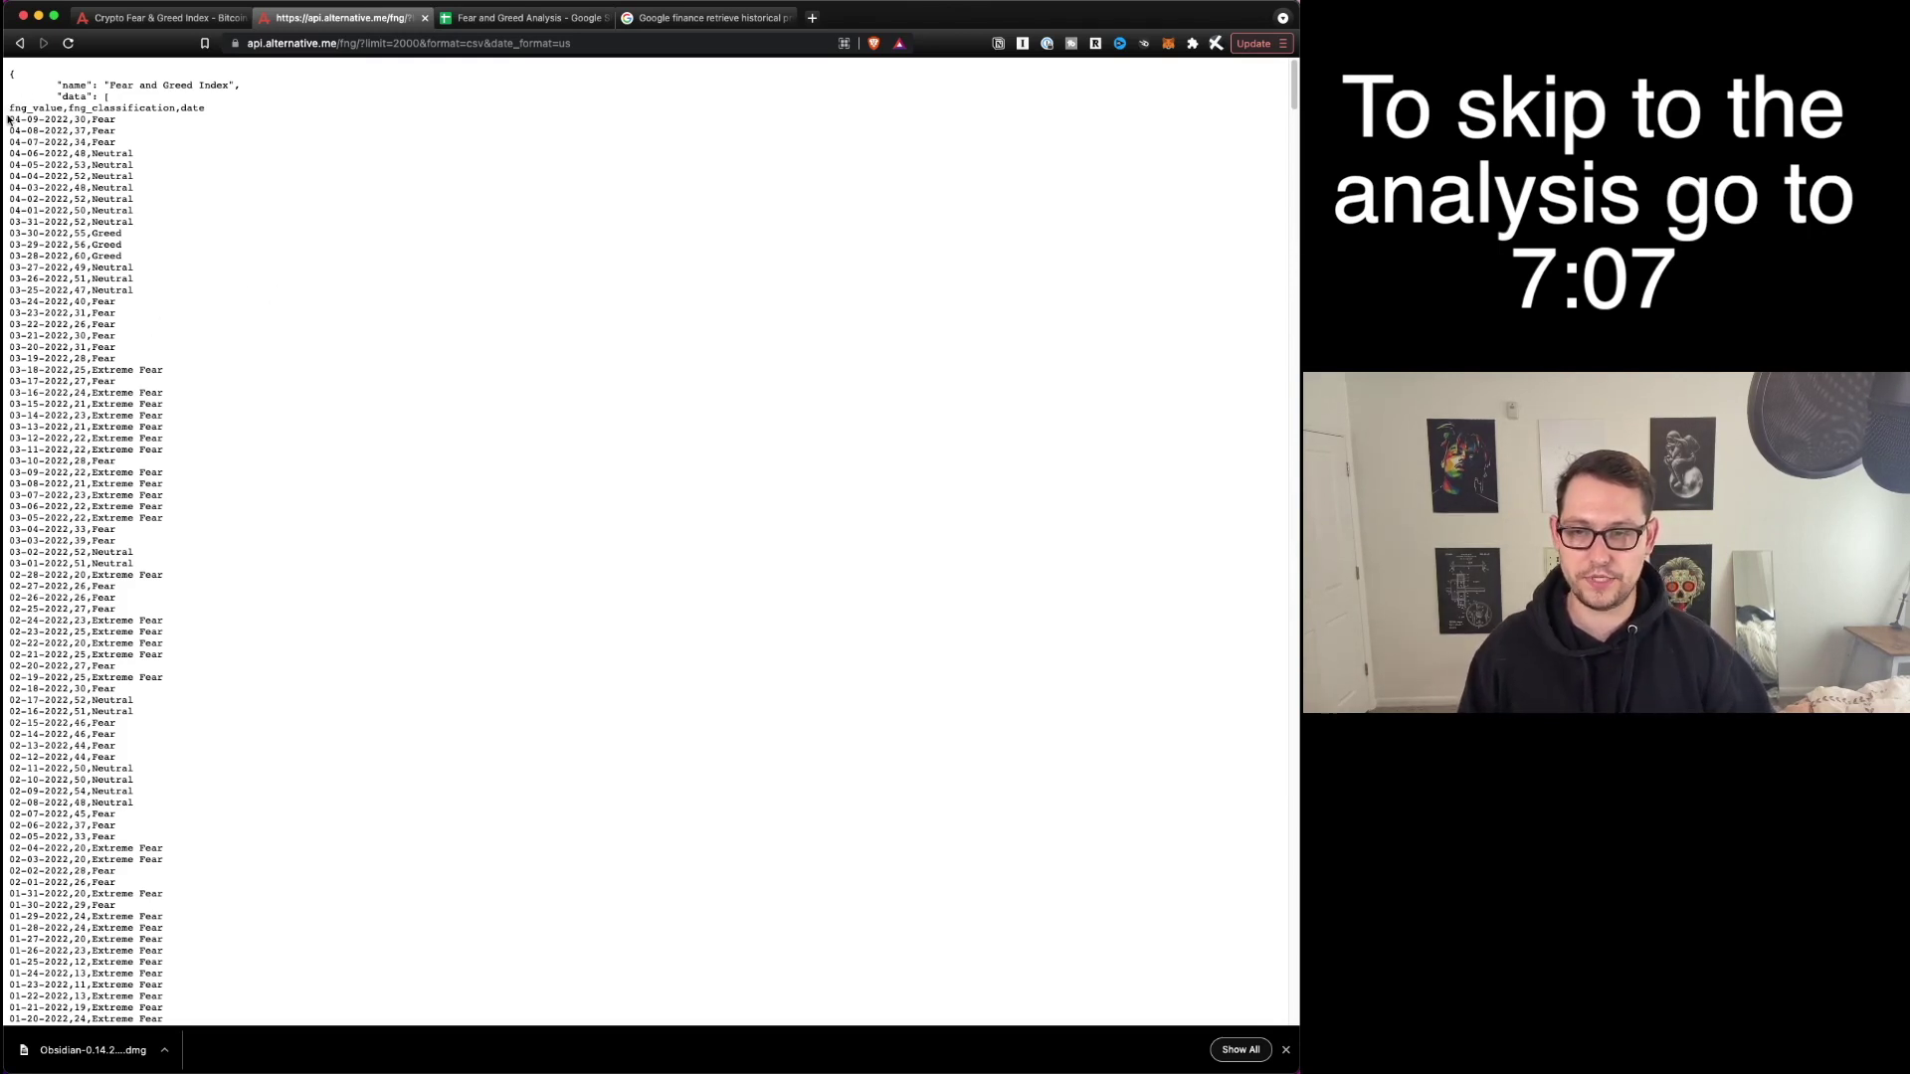
# Copy all the API data rows from 04-09-2022 through 02-01-2018, leaving out the header and metadata lines.
pyautogui.moveTo(14, 119); pyautogui.dragTo(134, 954)
pyautogui.scroll(-20, 170, 605)
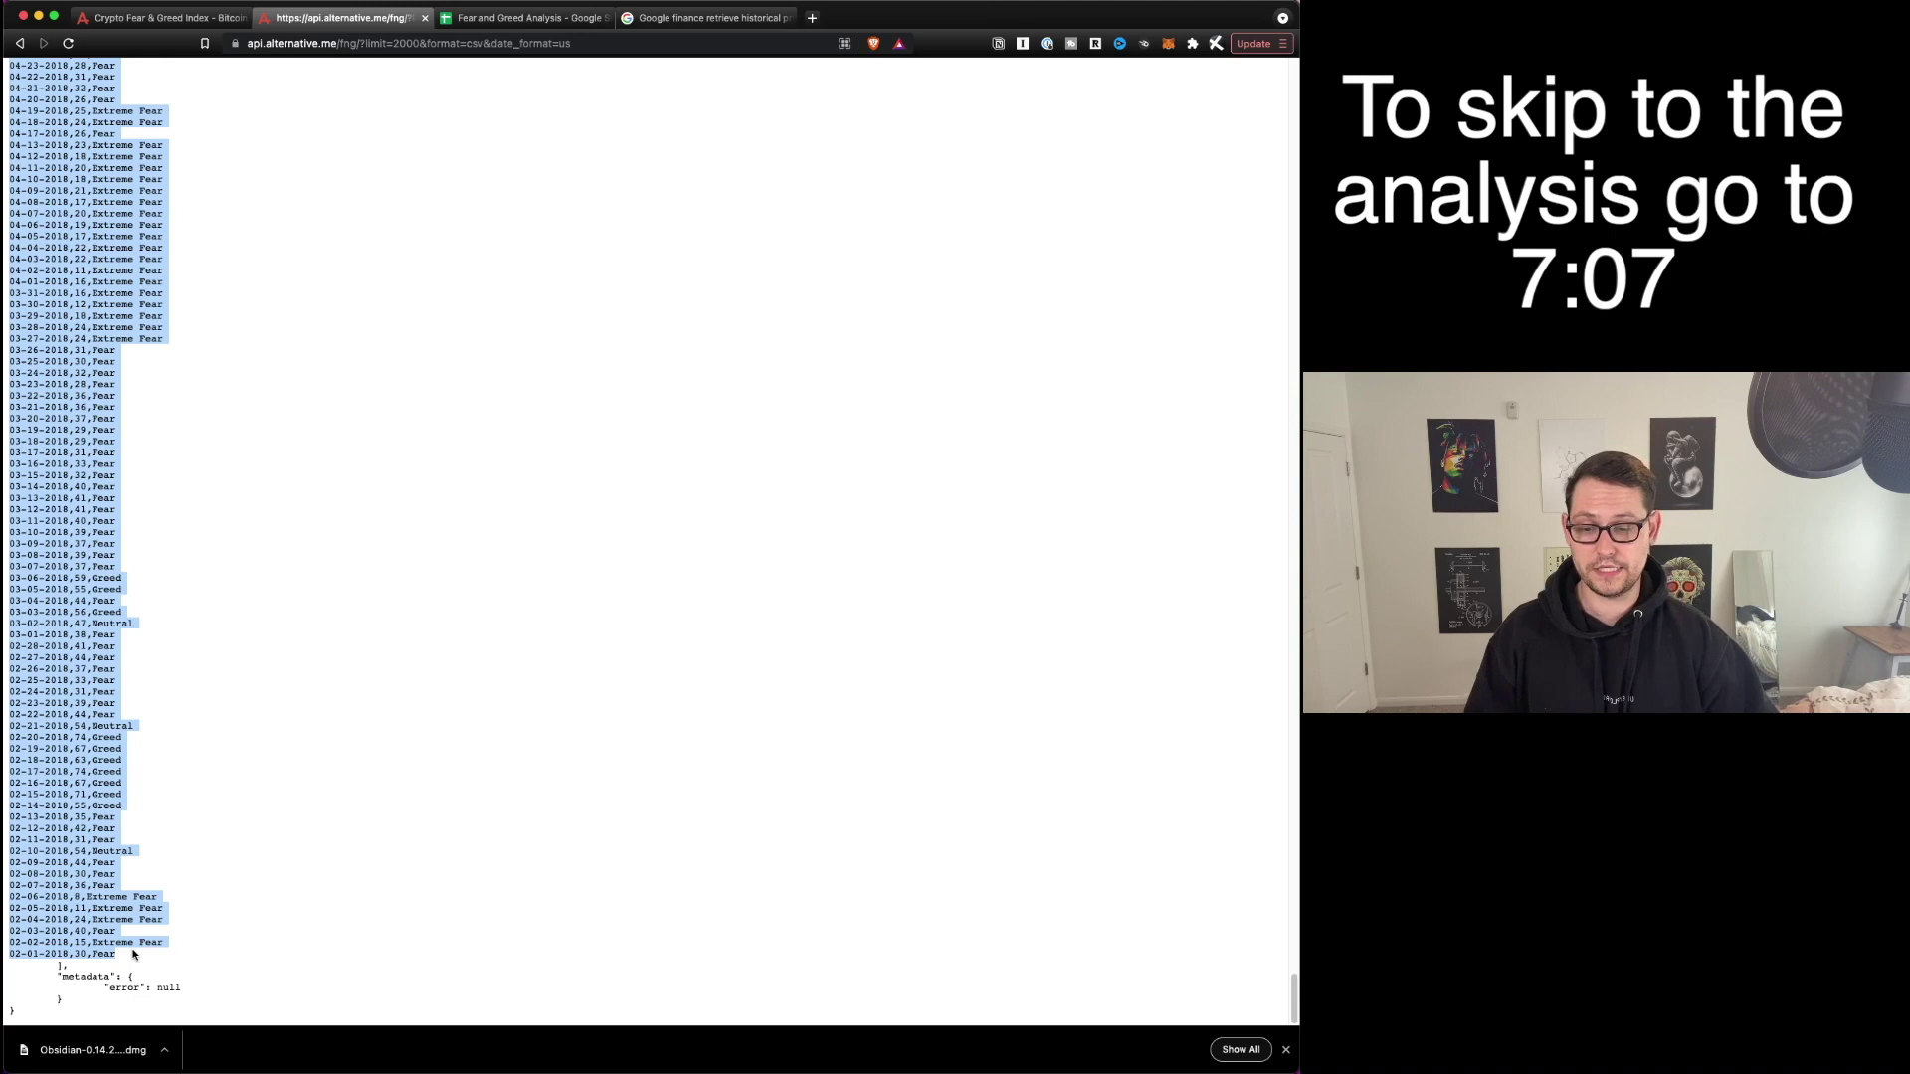
pyautogui.rightClick(33, 948)
pyautogui.click(60, 850)
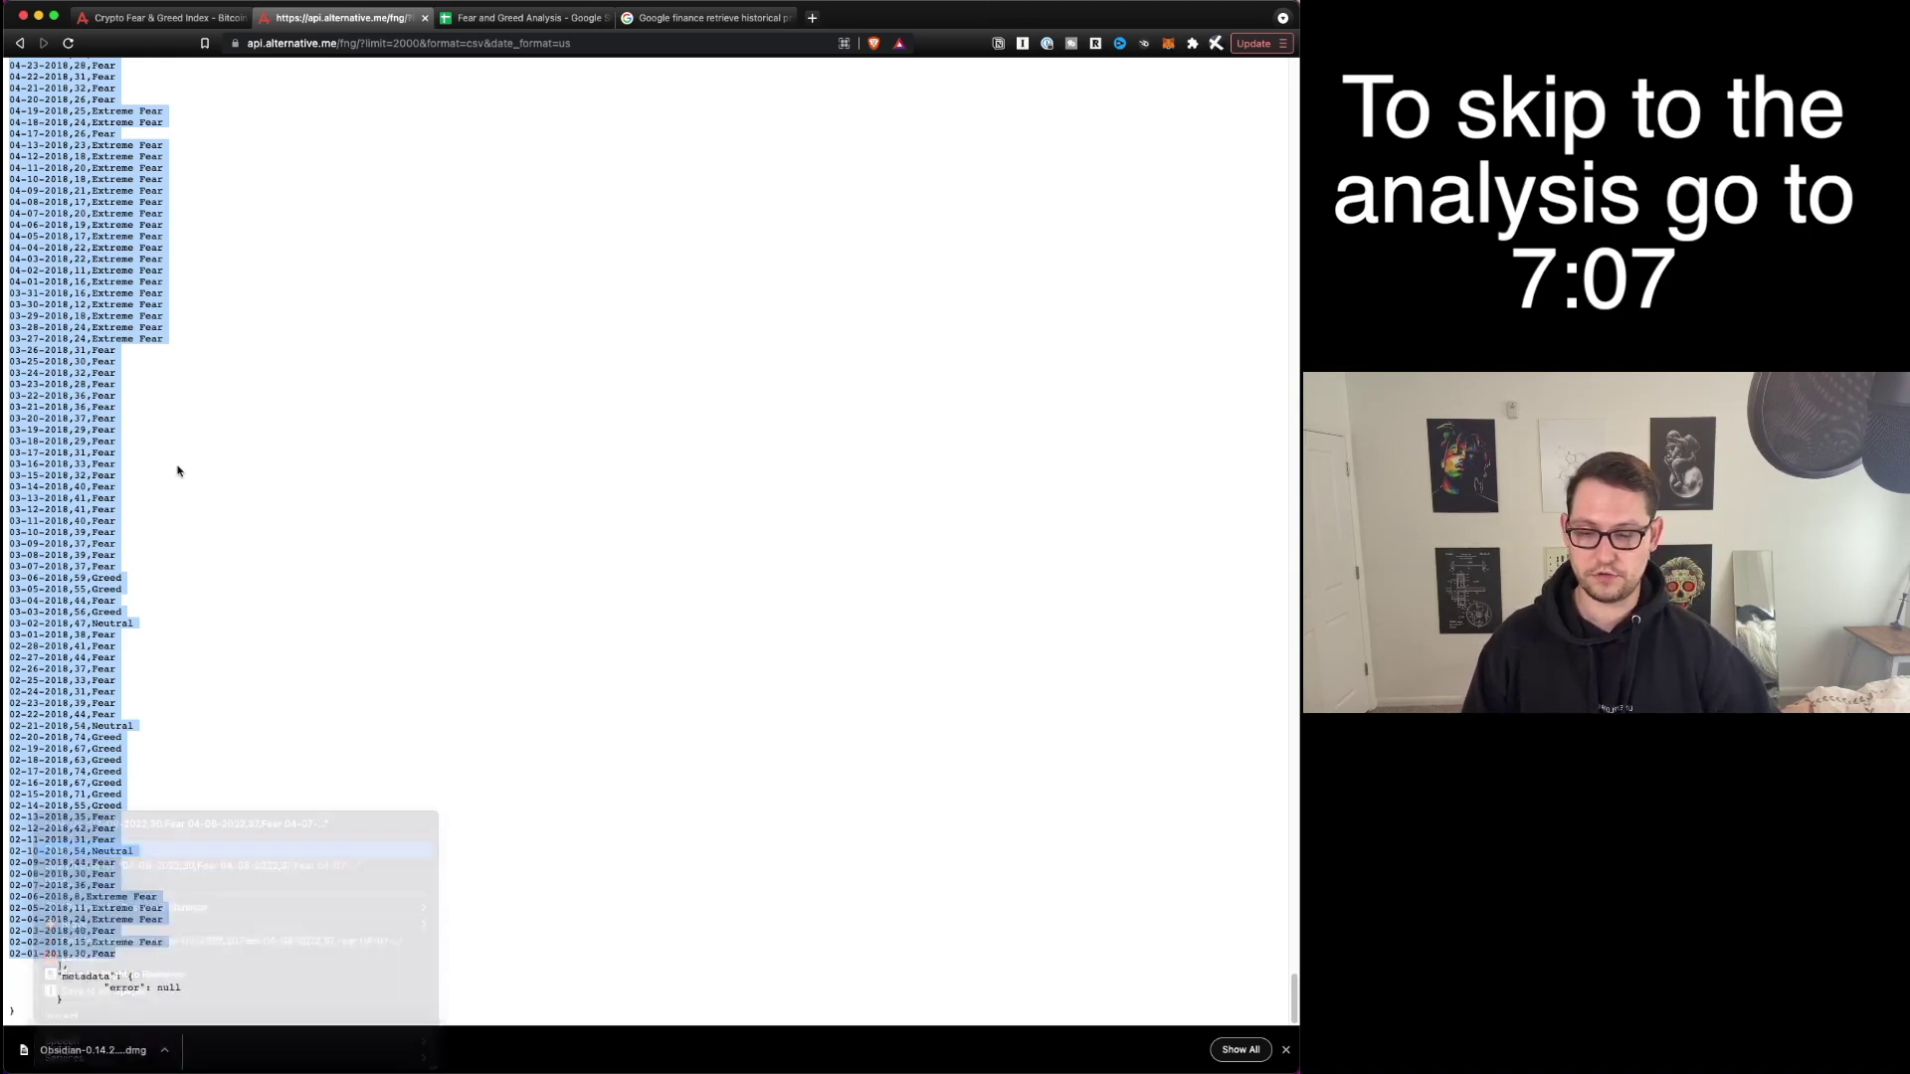
# Return to the Fear and Greed Analysis spreadsheet and check the Num Vals formula in A3 against the raw data starting at A9.
pyautogui.click(522, 18)
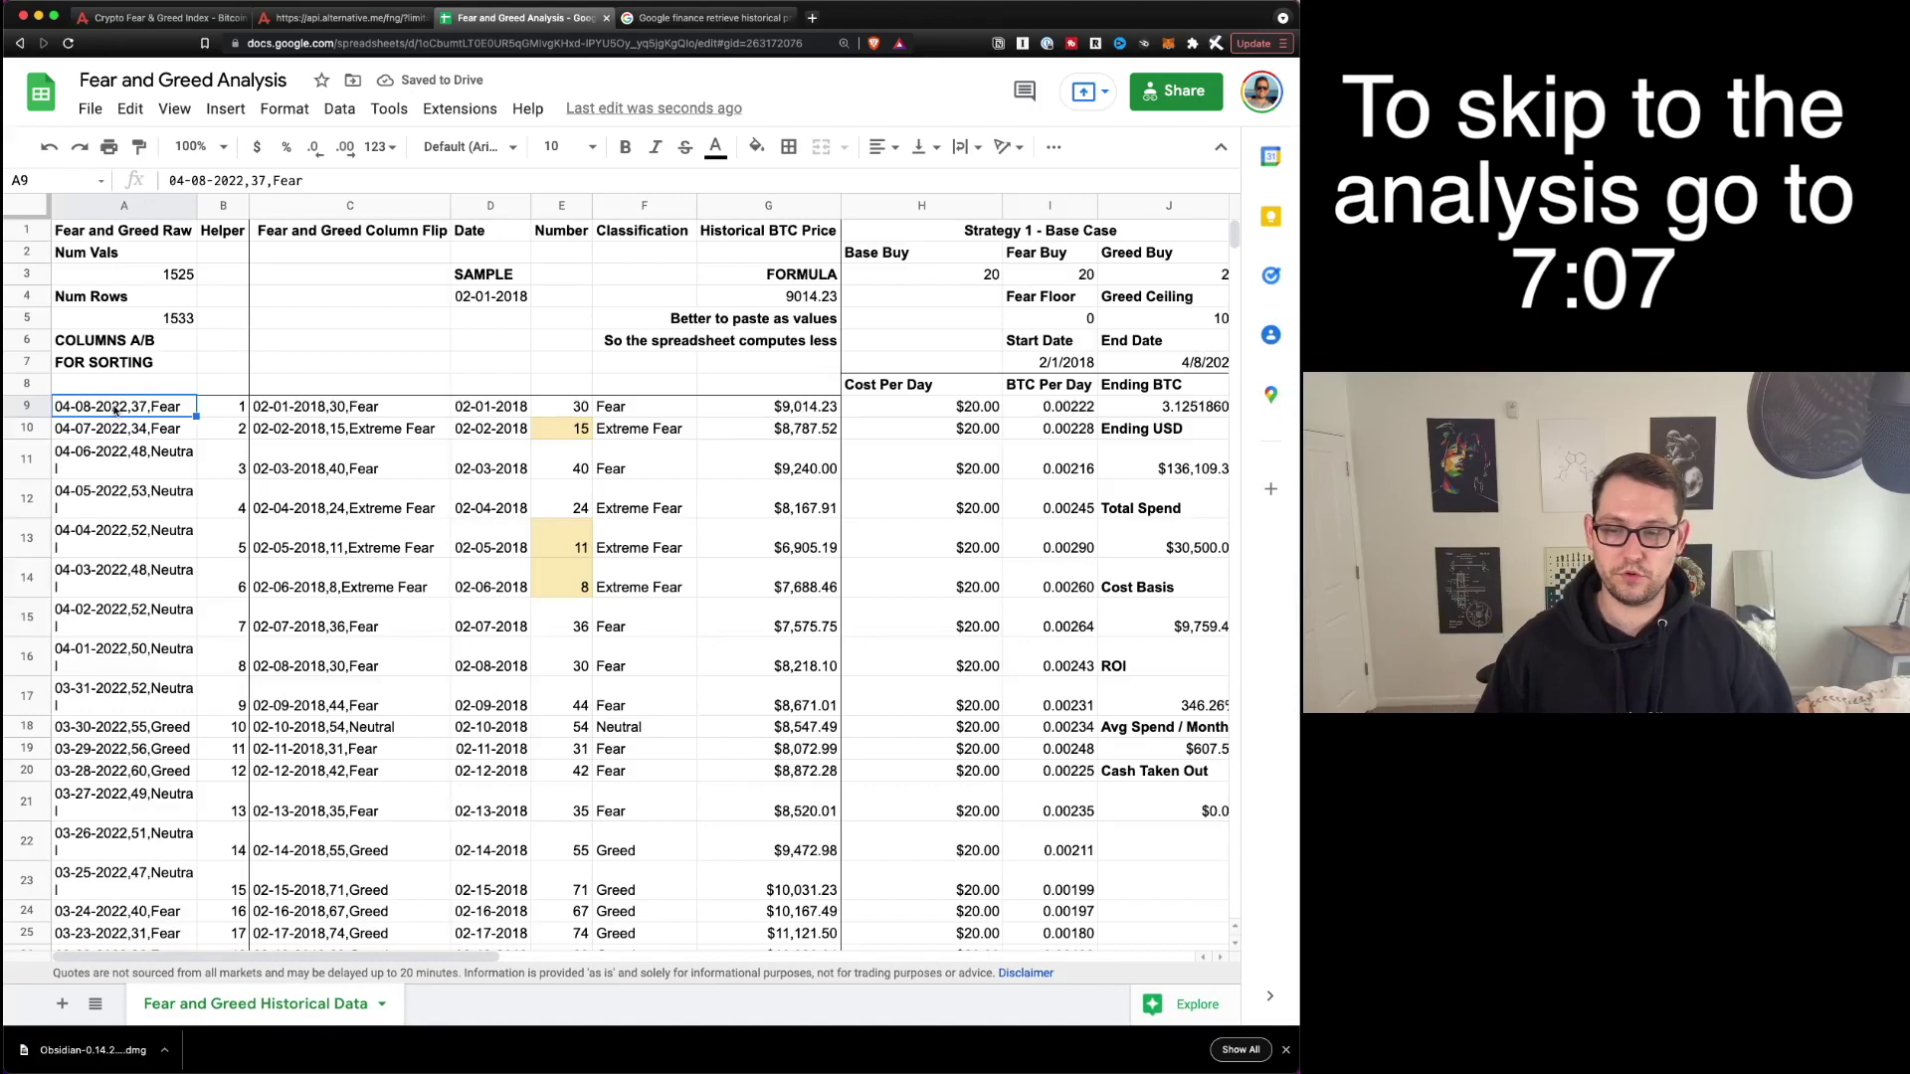
pyautogui.click(162, 278)
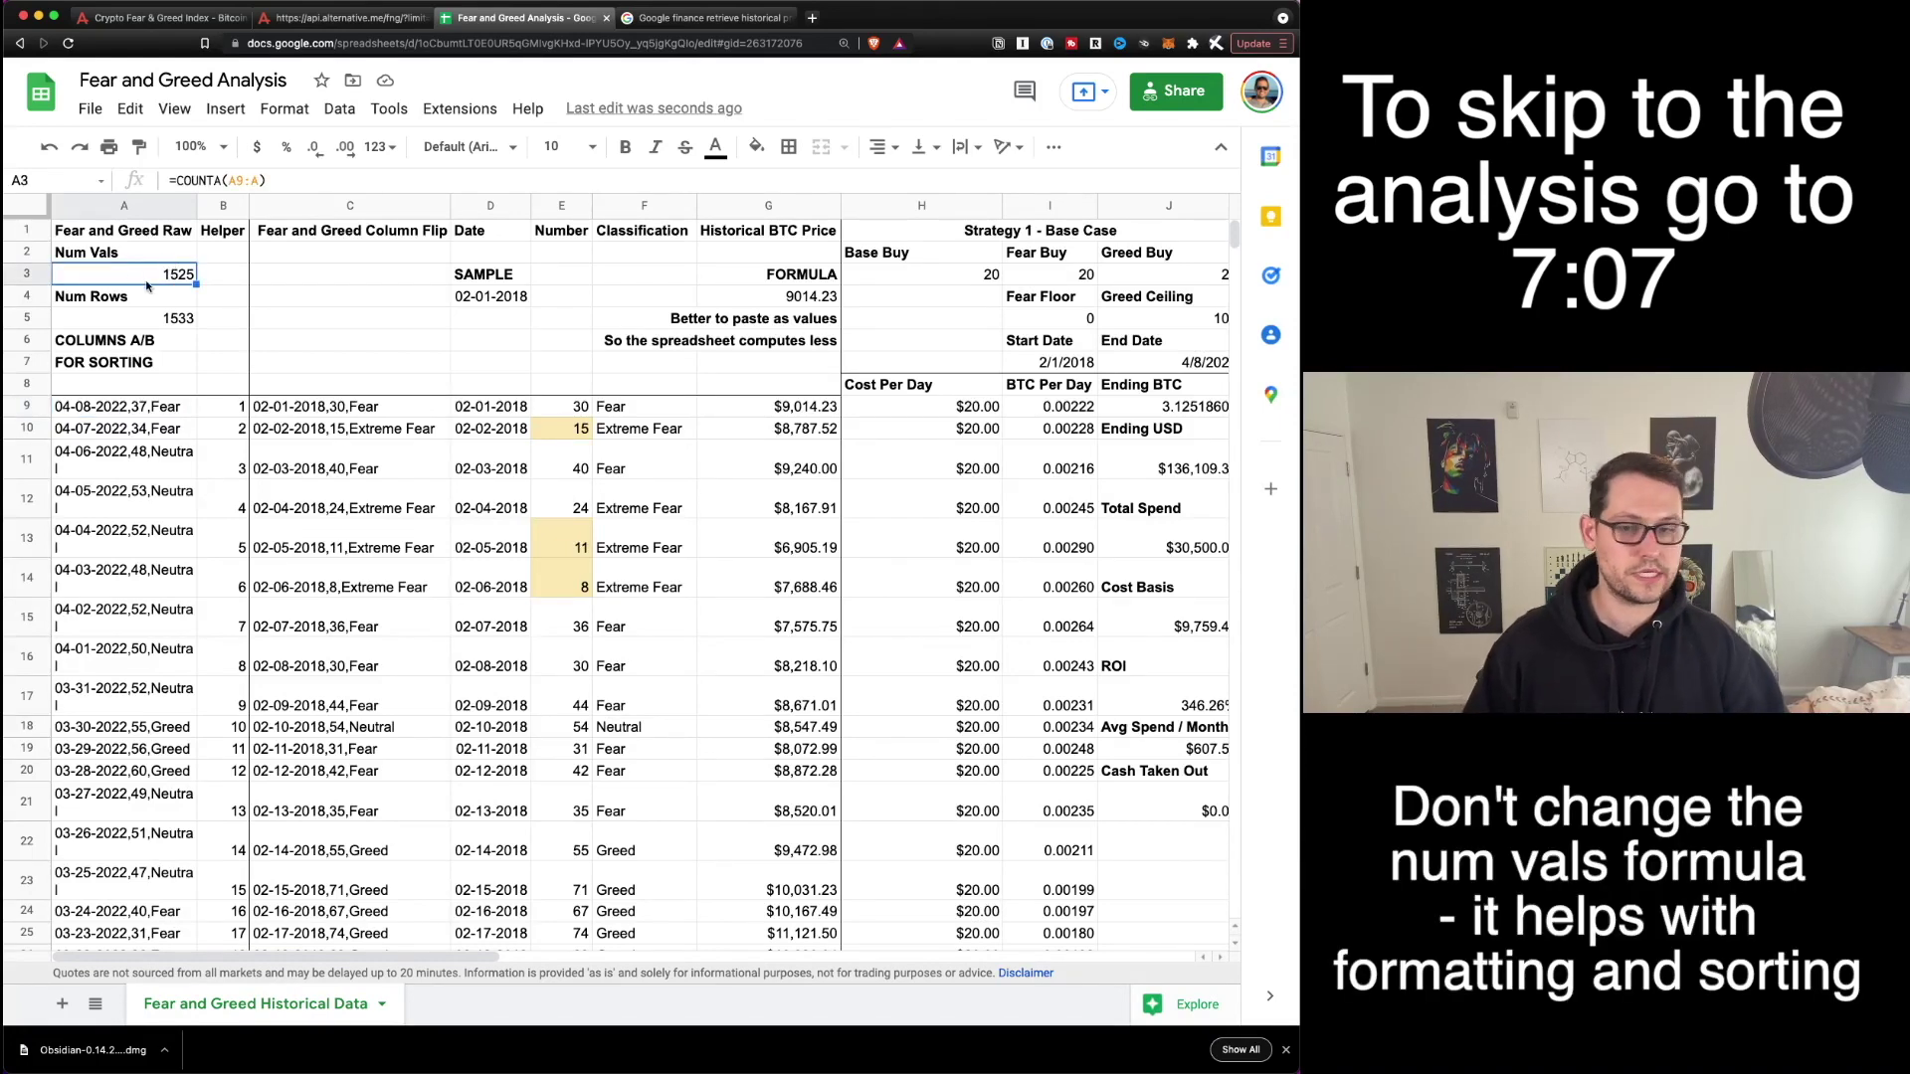
pyautogui.click(149, 402)
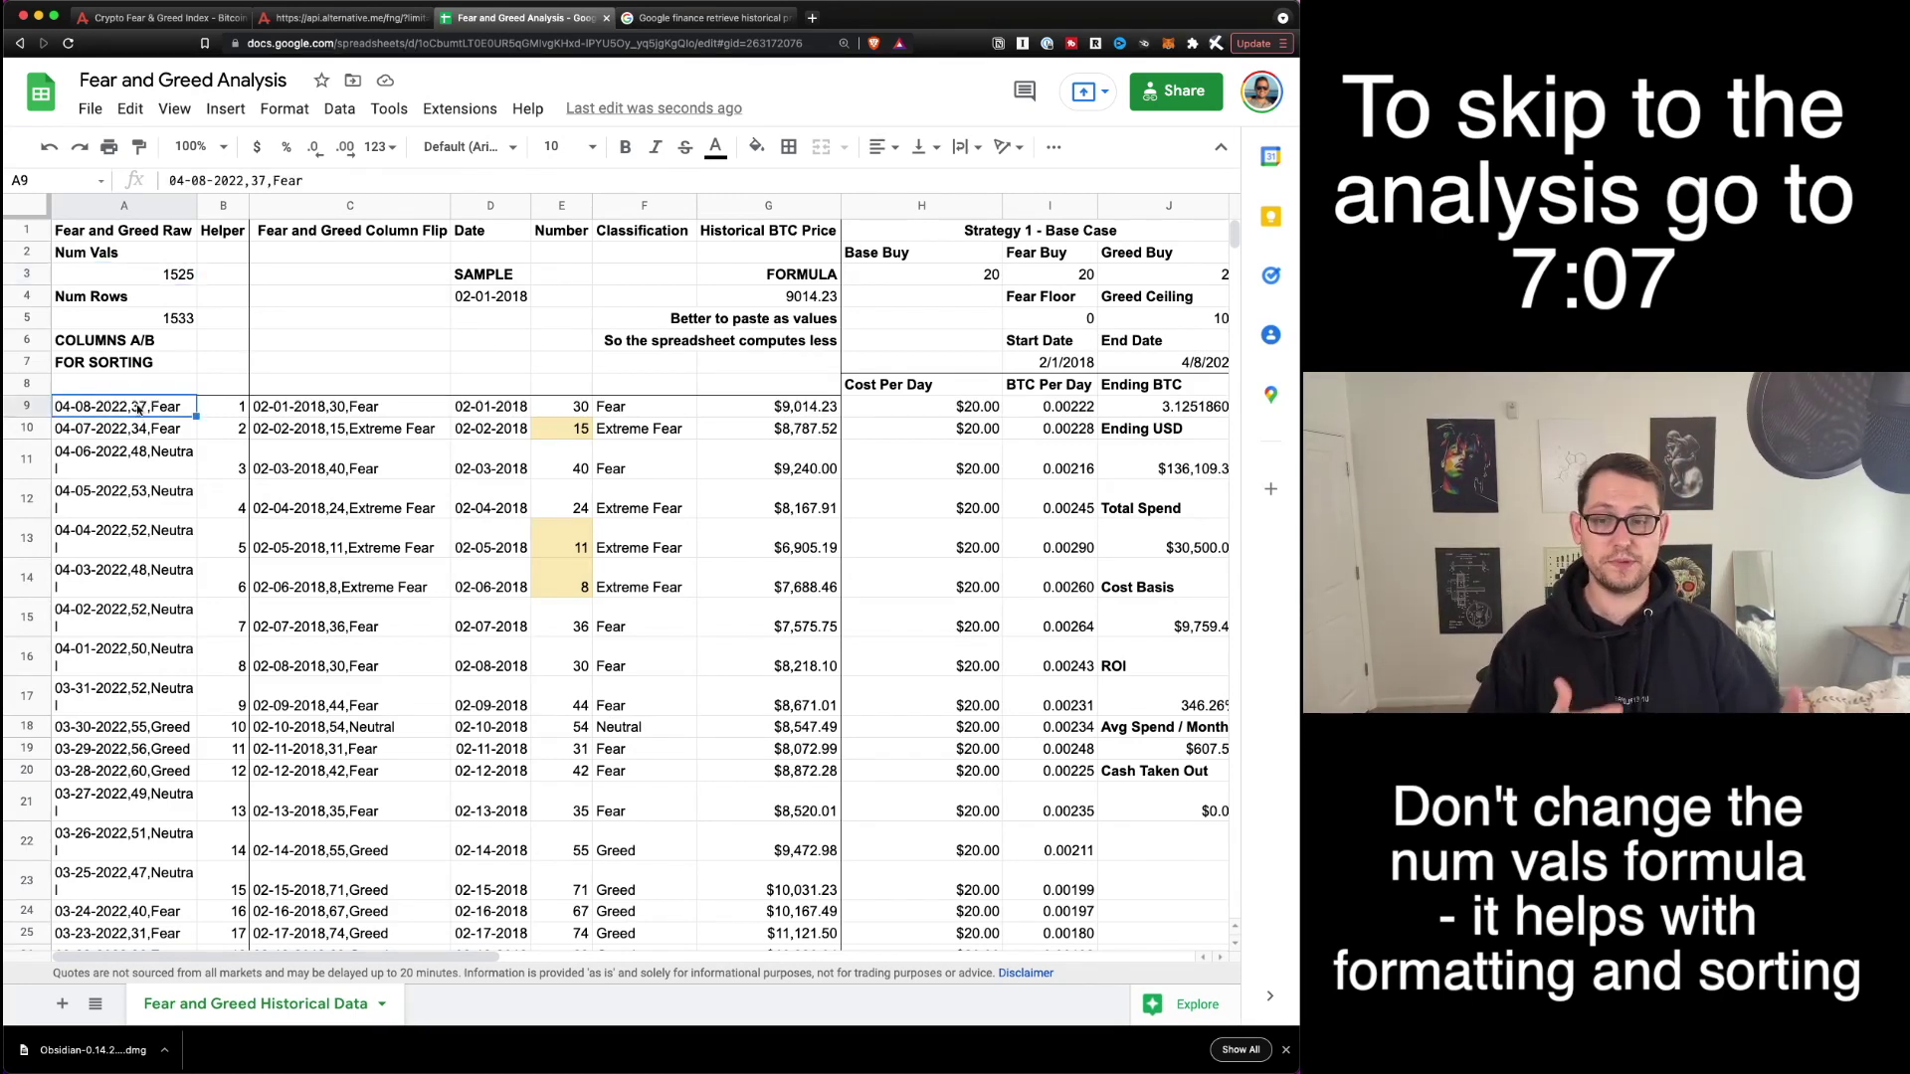
pyautogui.click(155, 275)
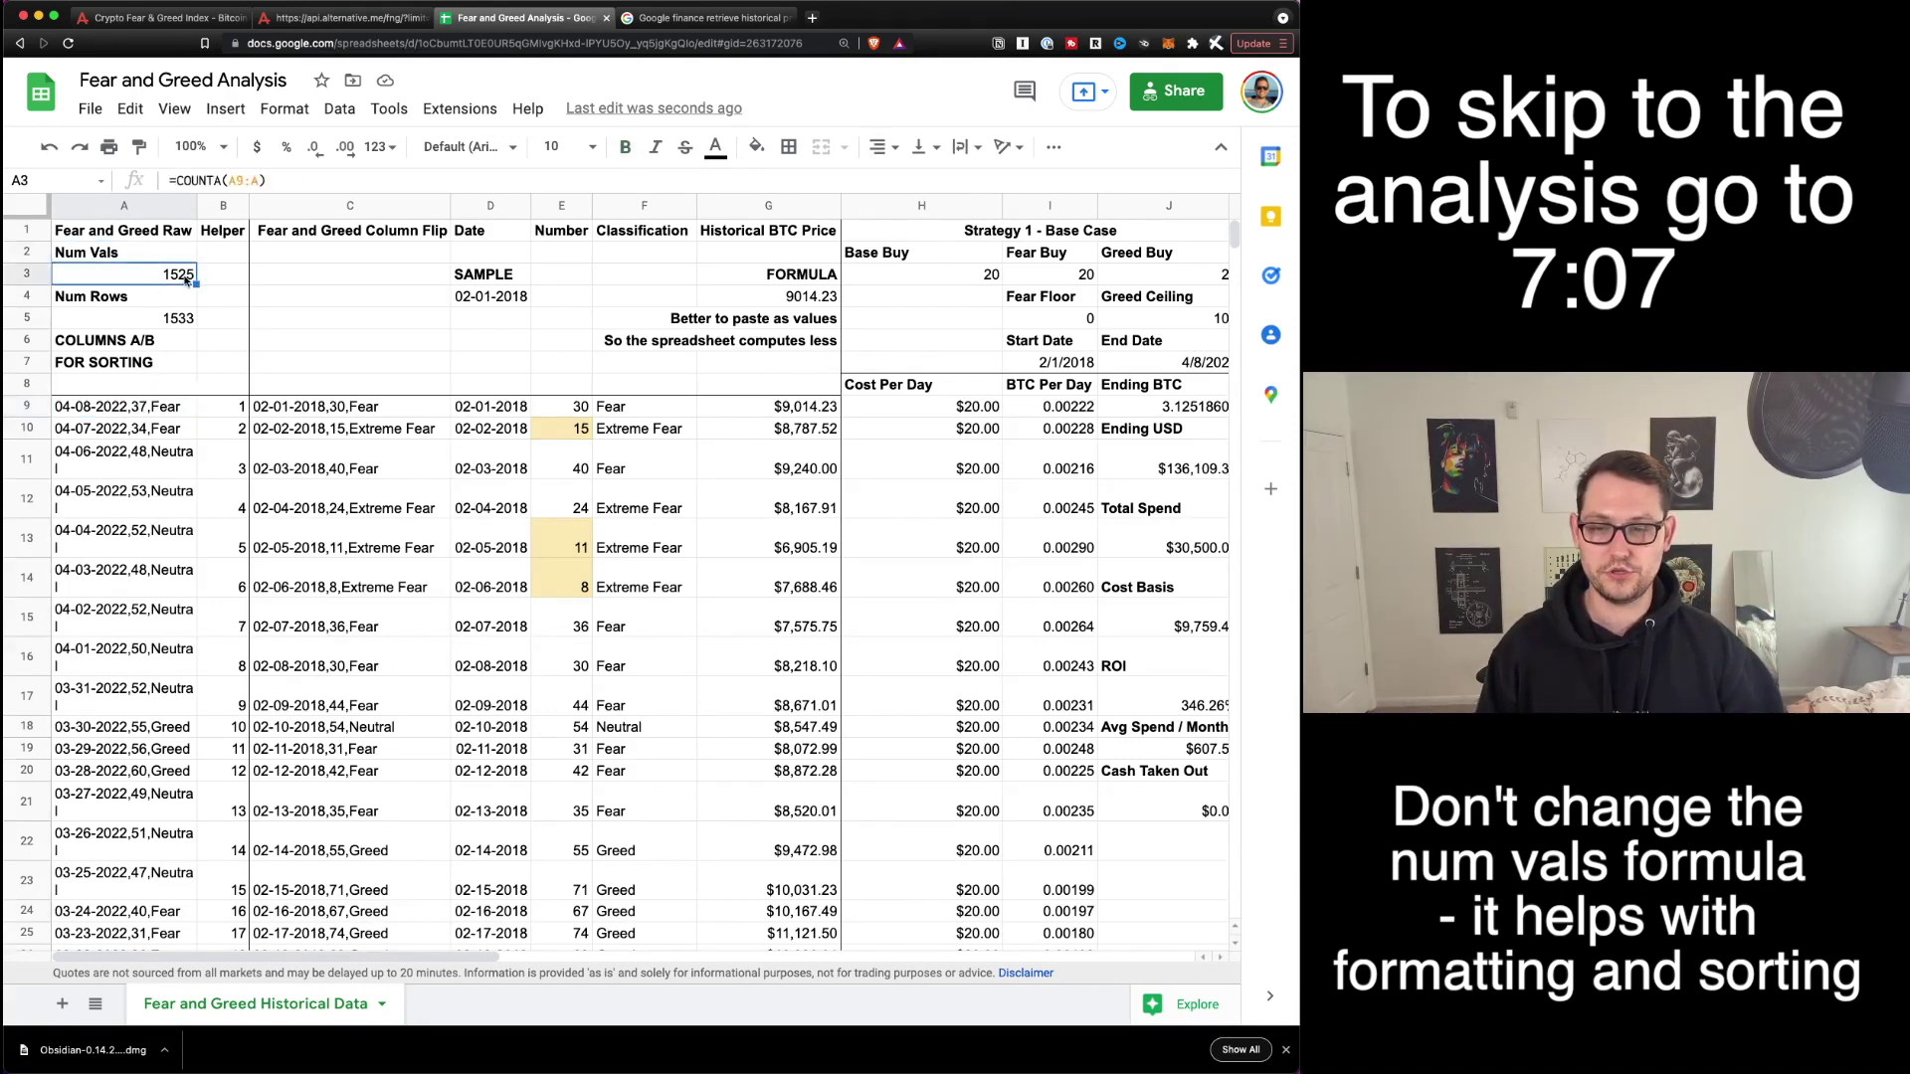
# Paste the copied API rows into the Fear and Greed Raw column starting at A9 and check the Num Vals cell.
pyautogui.click(88, 410)
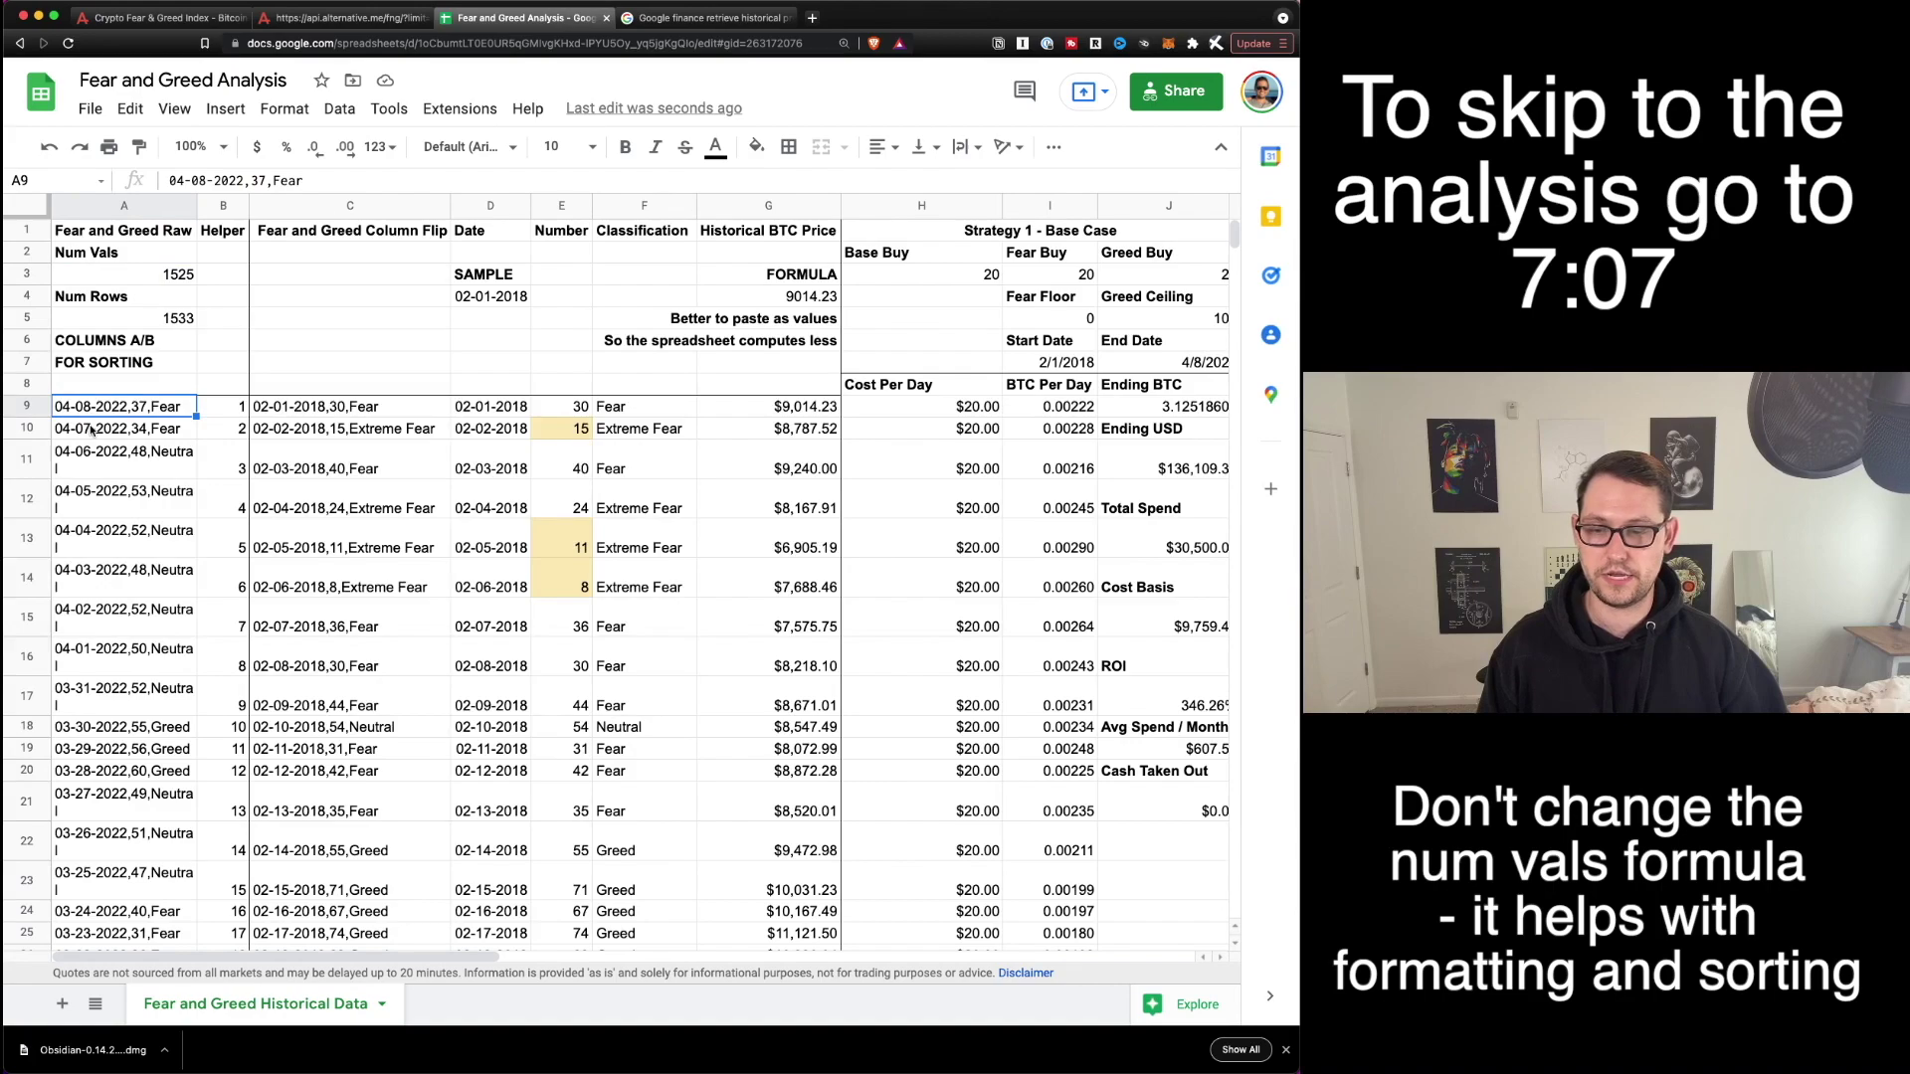
pyautogui.press('super+v')
pyautogui.click(154, 275)
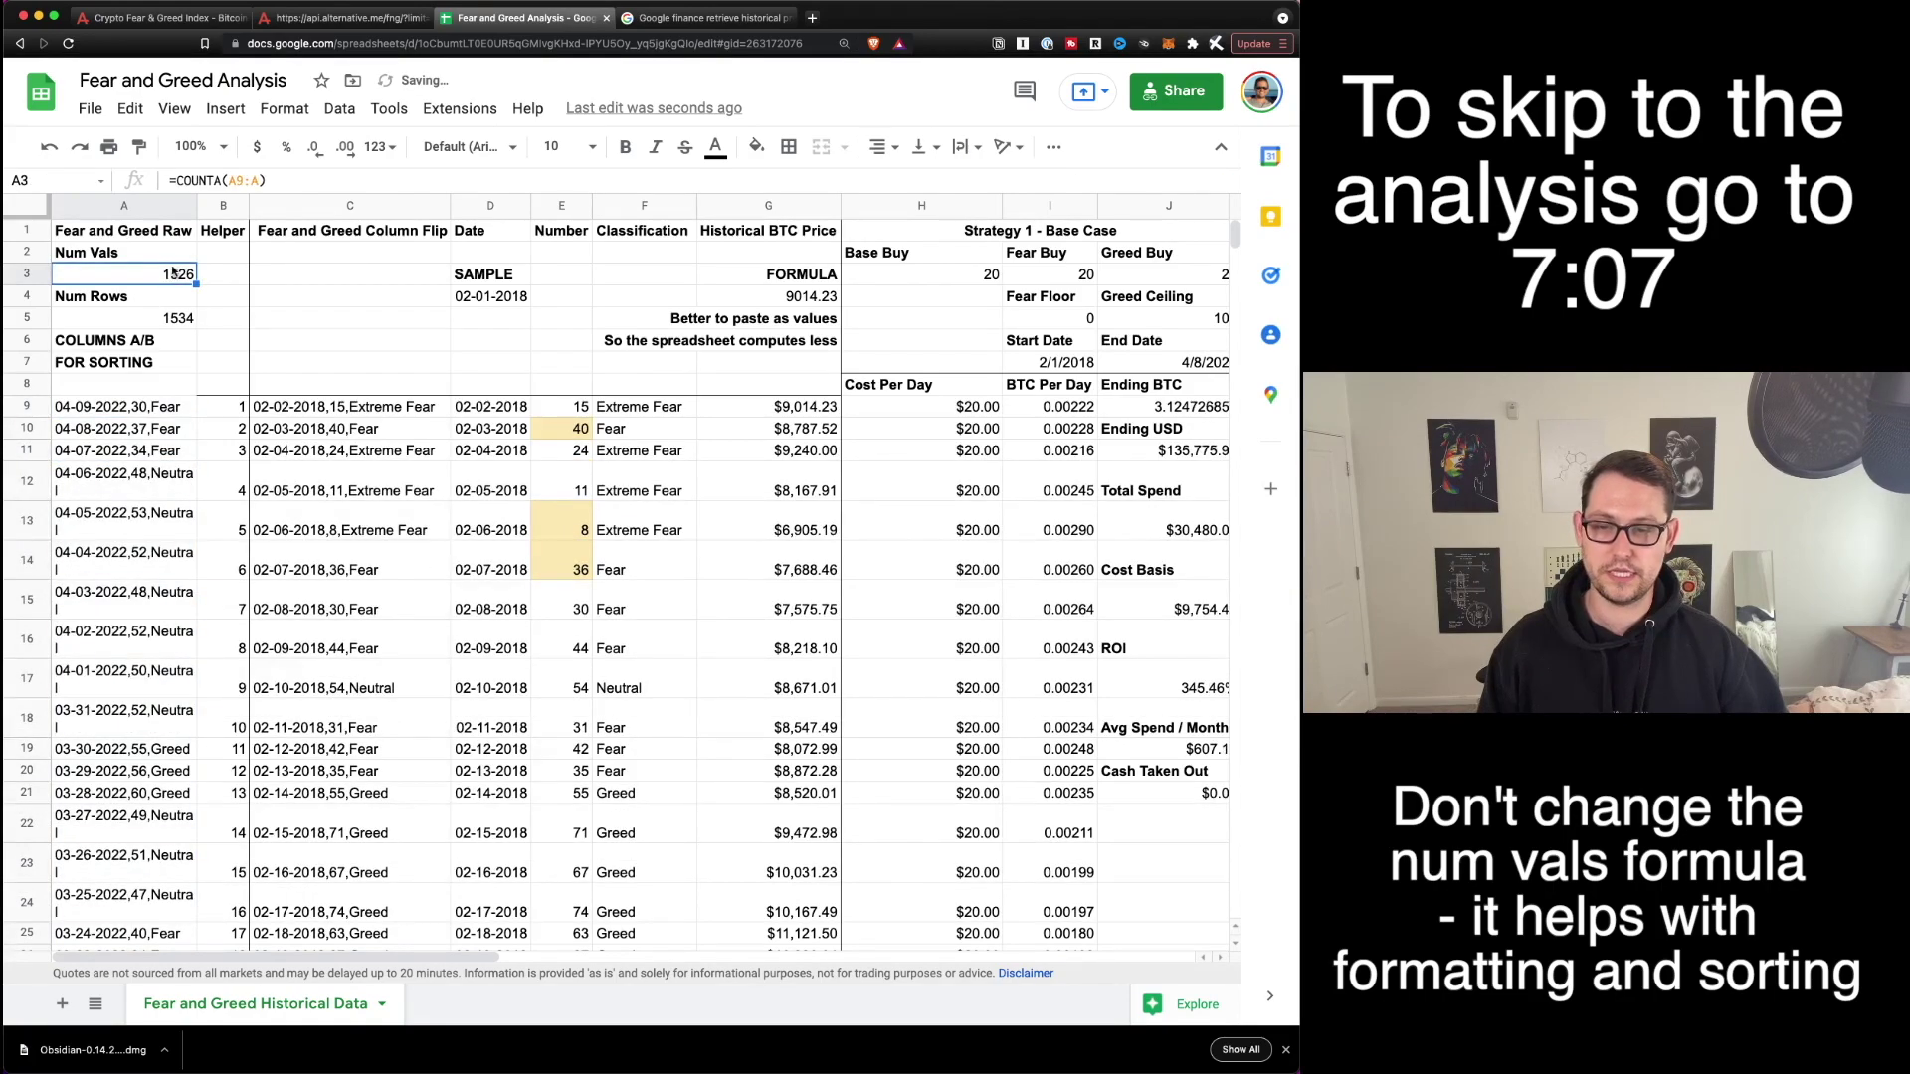
pyautogui.click(145, 406)
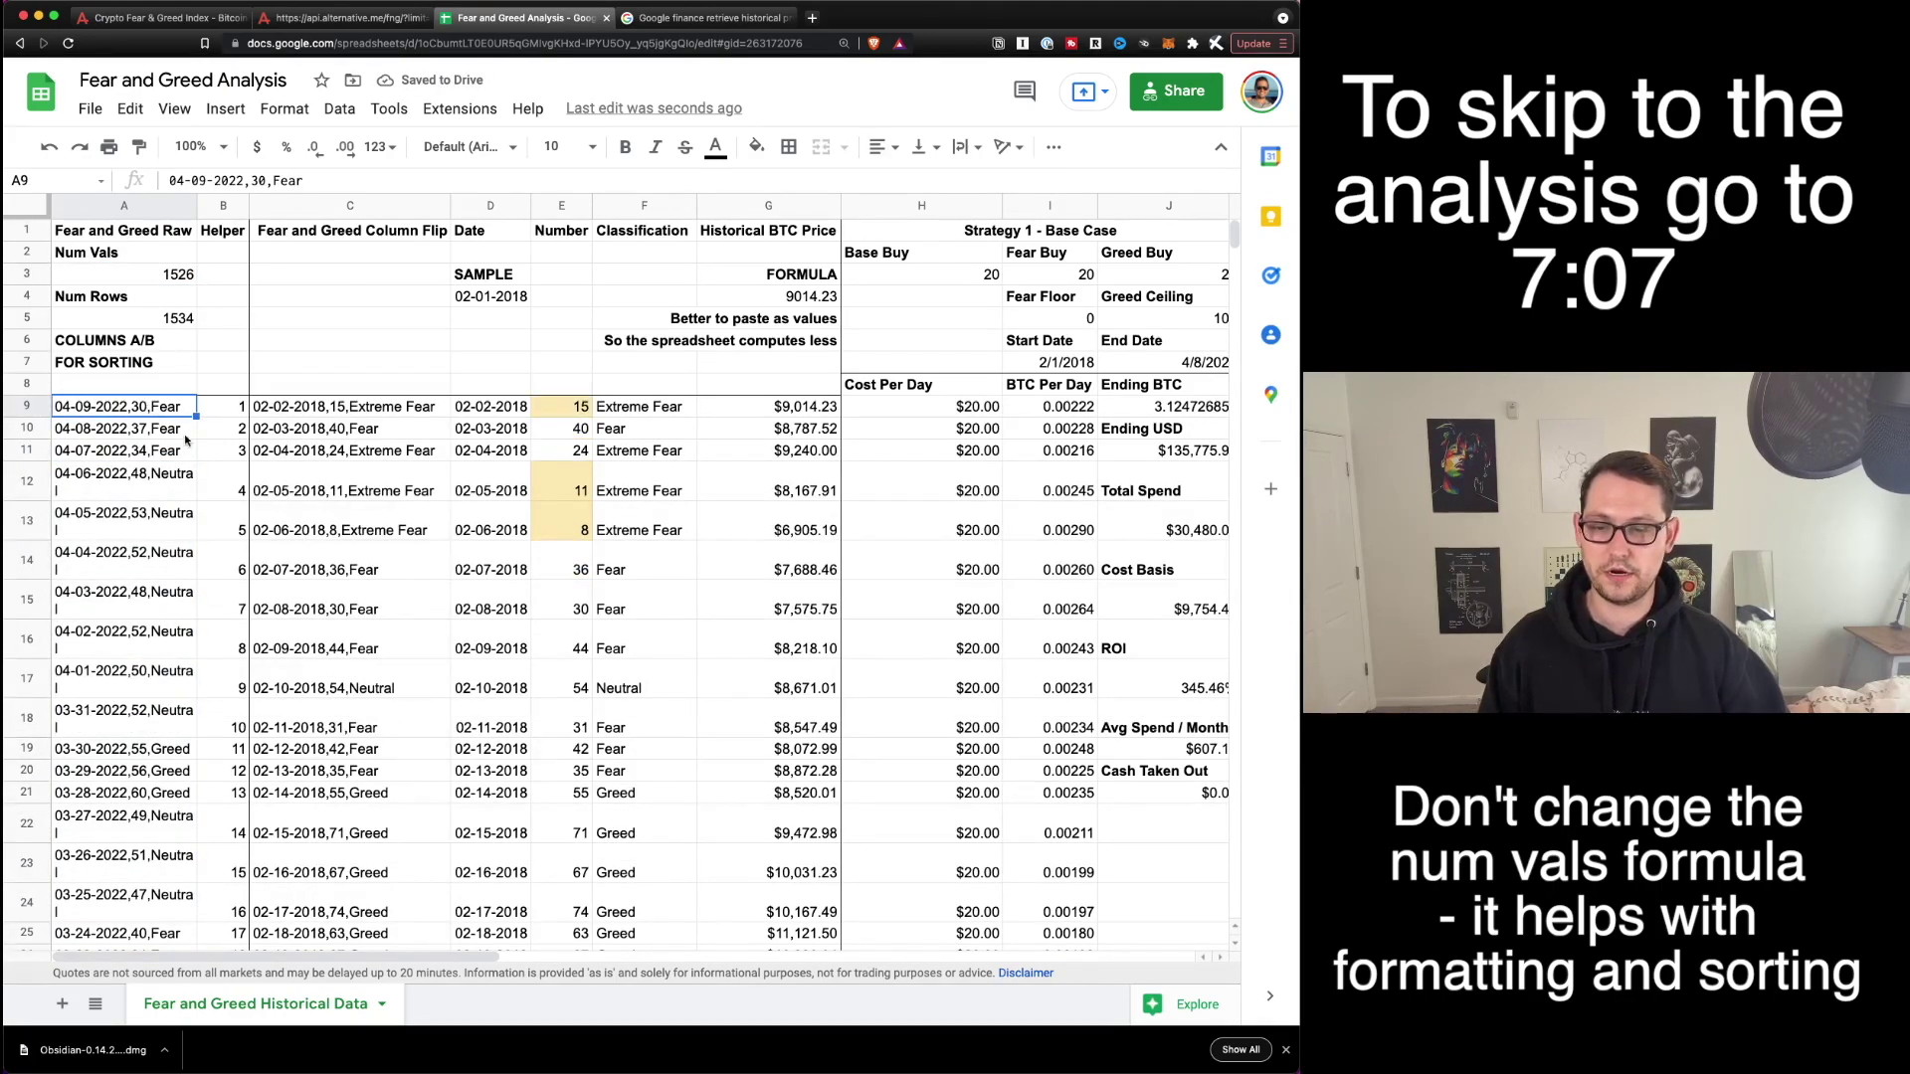
# Fill the formulas of row 1533, from the Helper column B through column Y, down into row 1534.
pyautogui.scroll(-20, 145, 407)
pyautogui.scroll(-20, 232, 874)
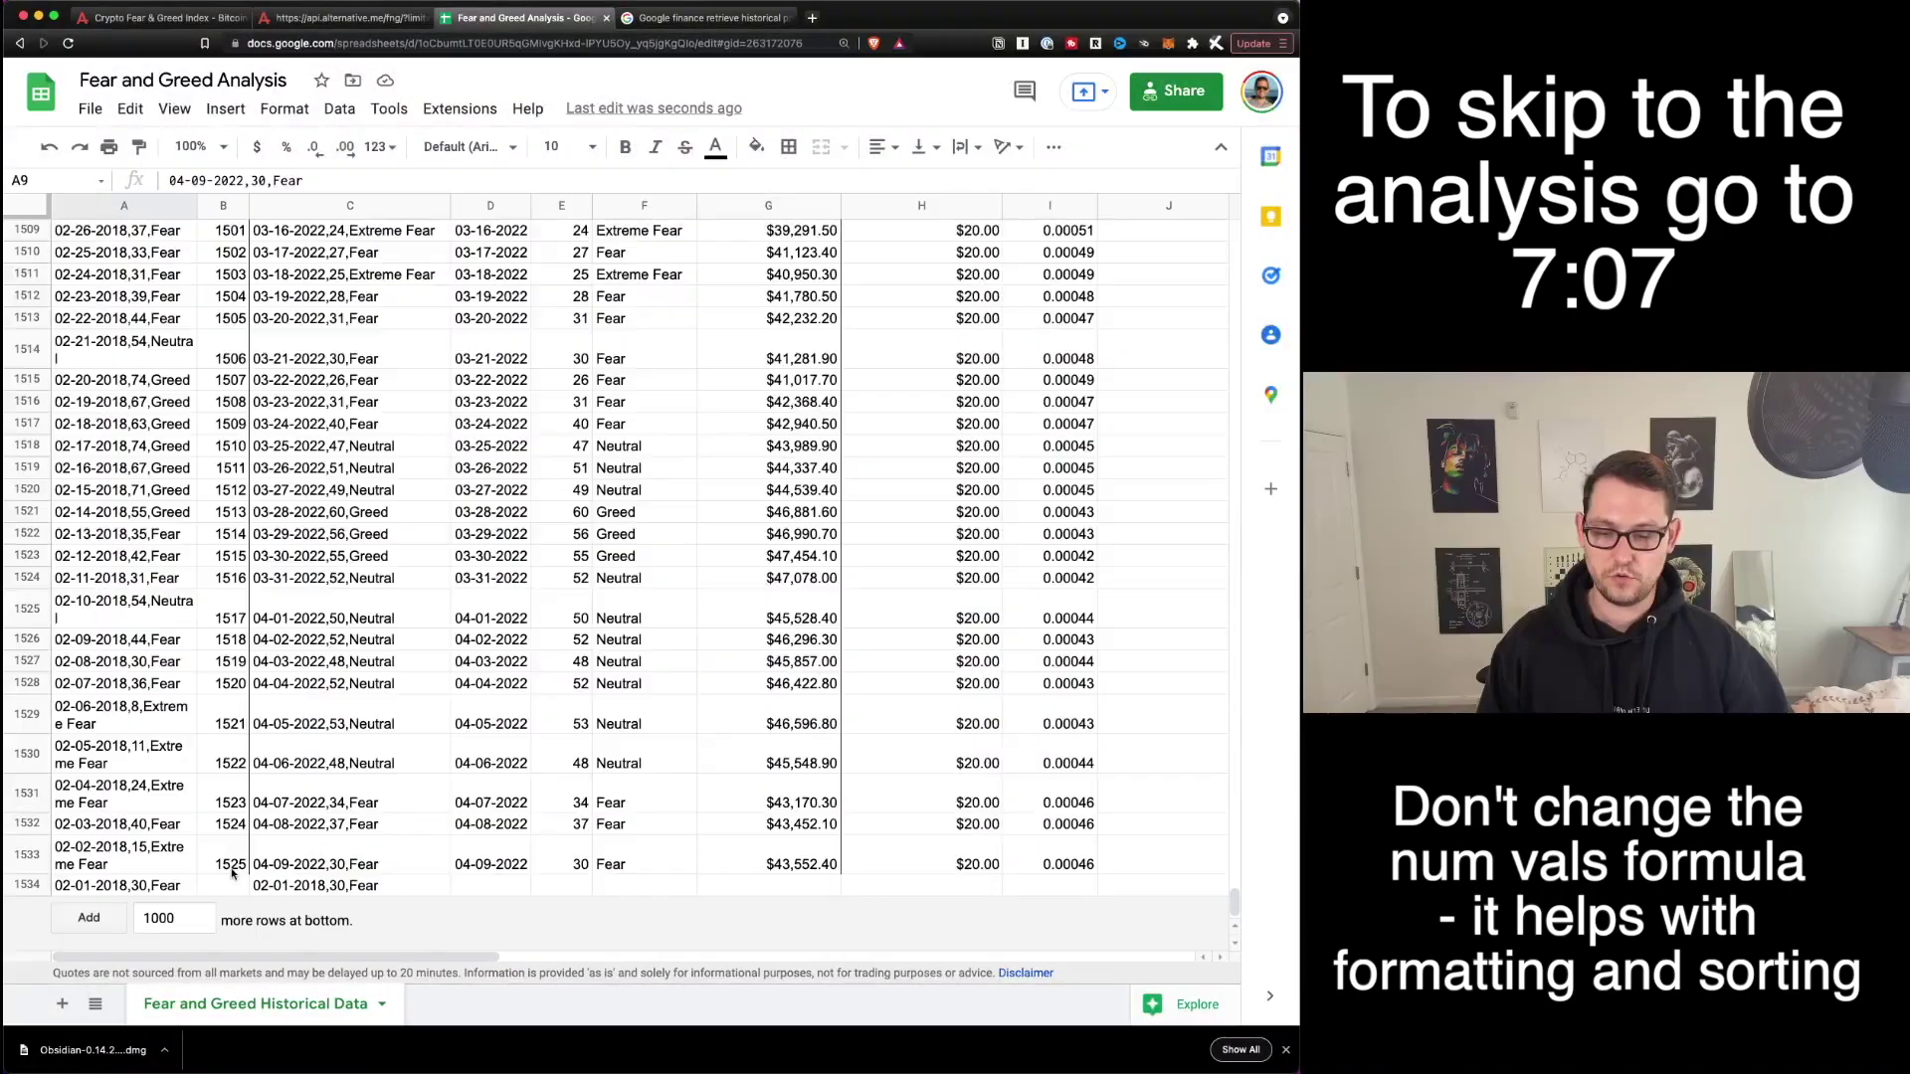
pyautogui.click(235, 864)
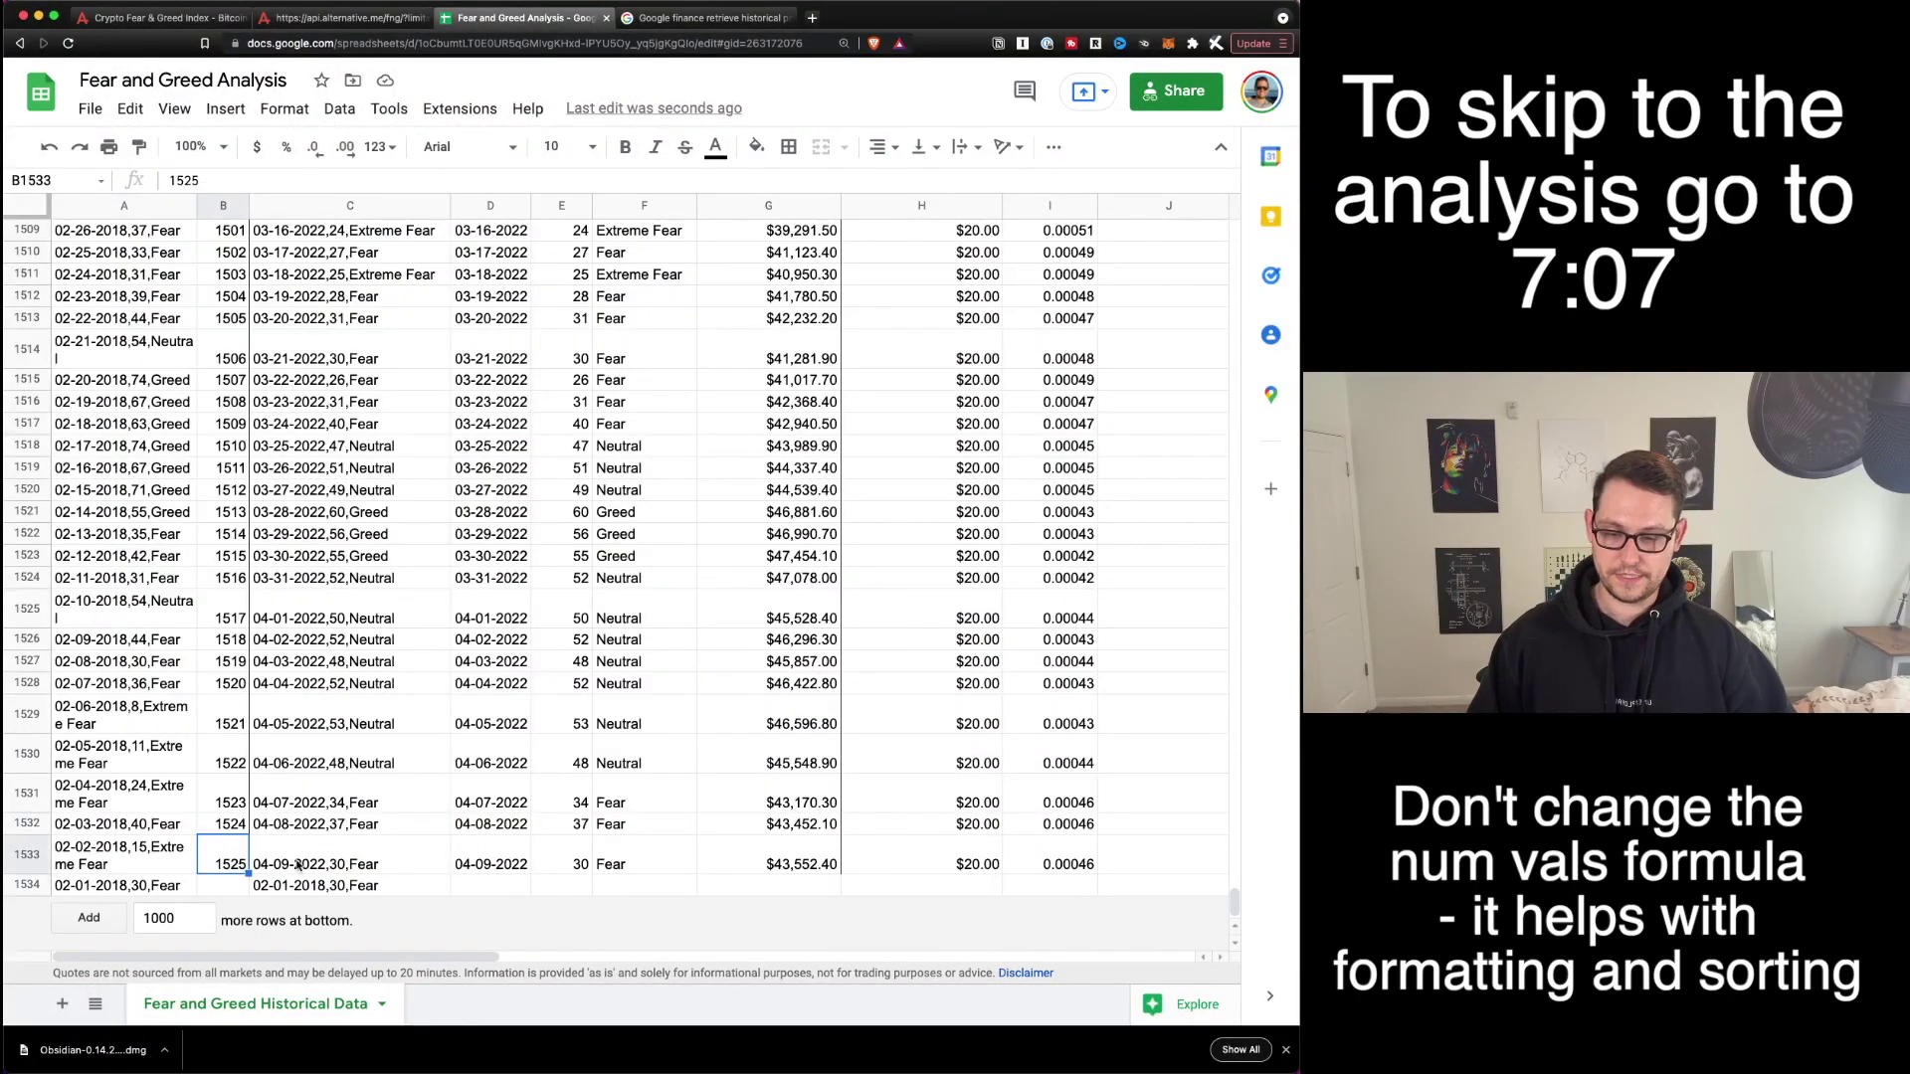
pyautogui.moveTo(356, 847); pyautogui.dragTo(1083, 890)
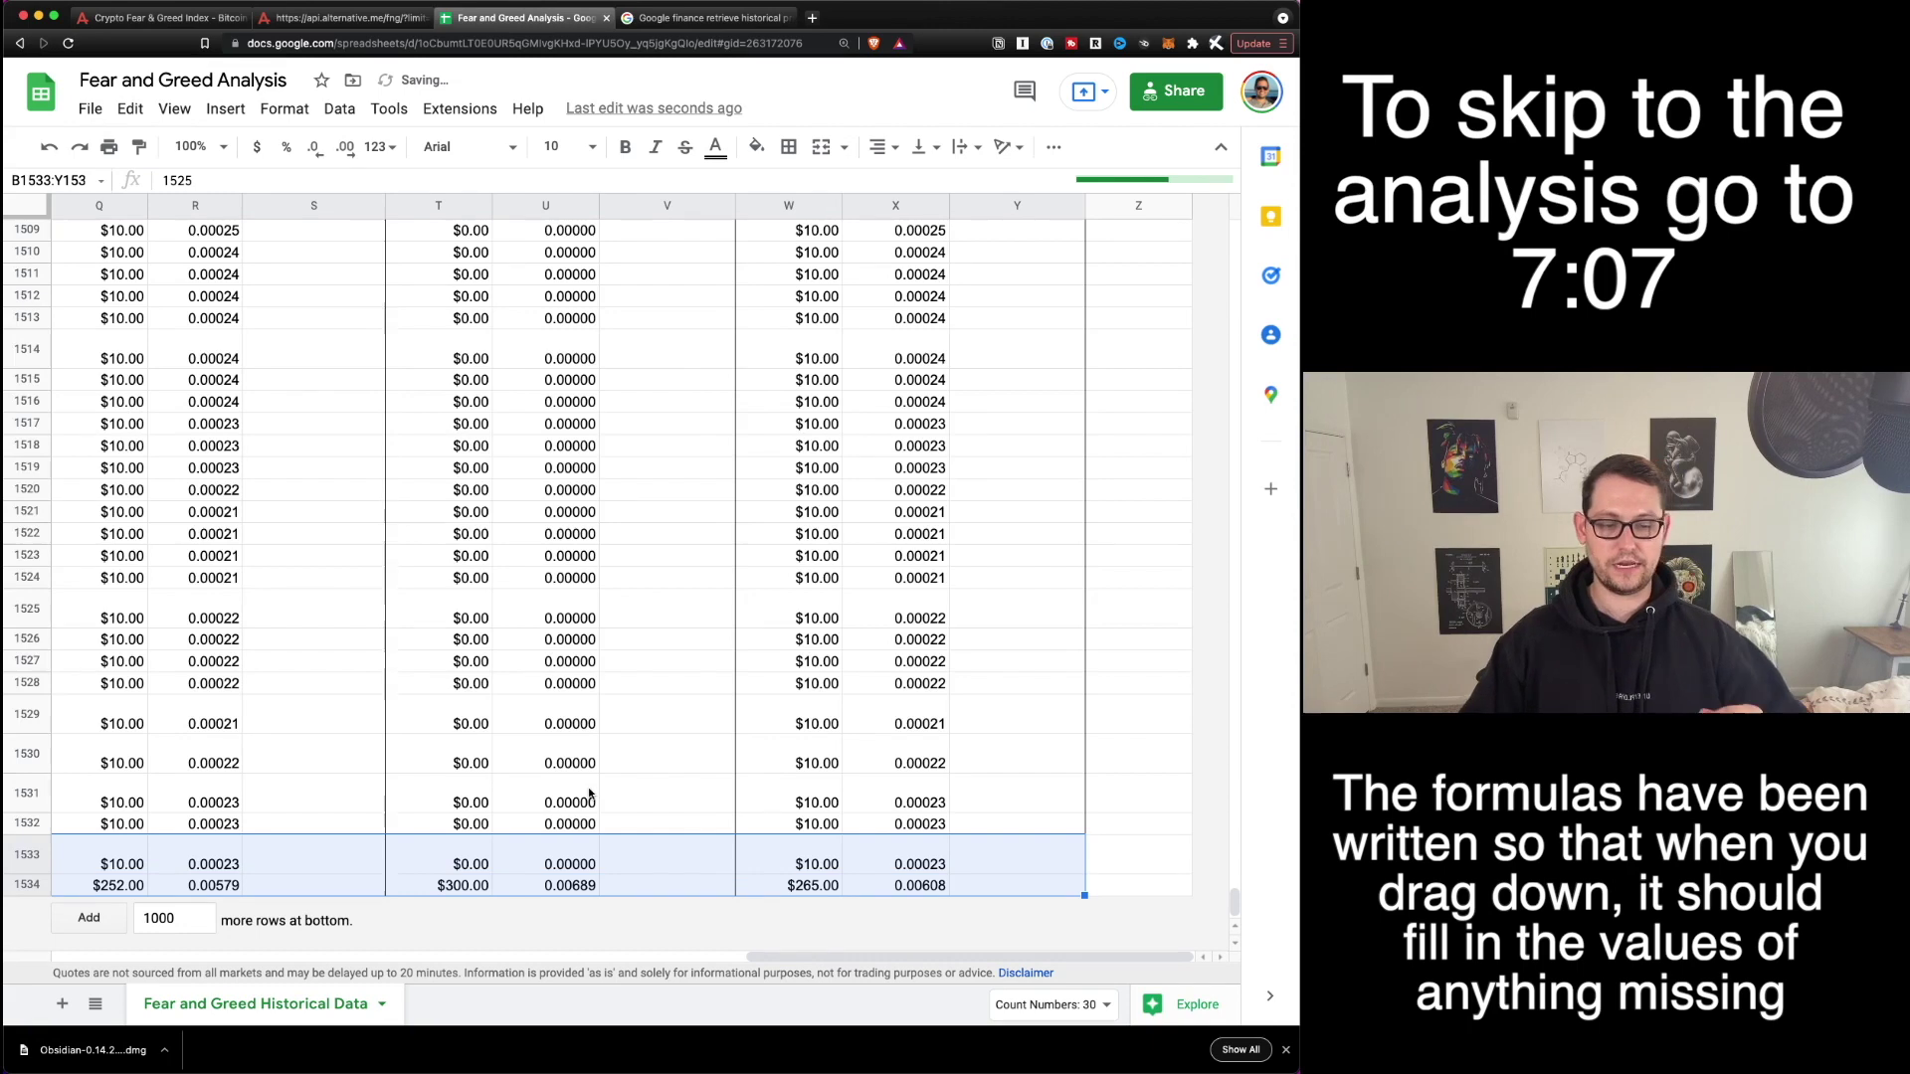
pyautogui.hscroll(-15, 698, 763)
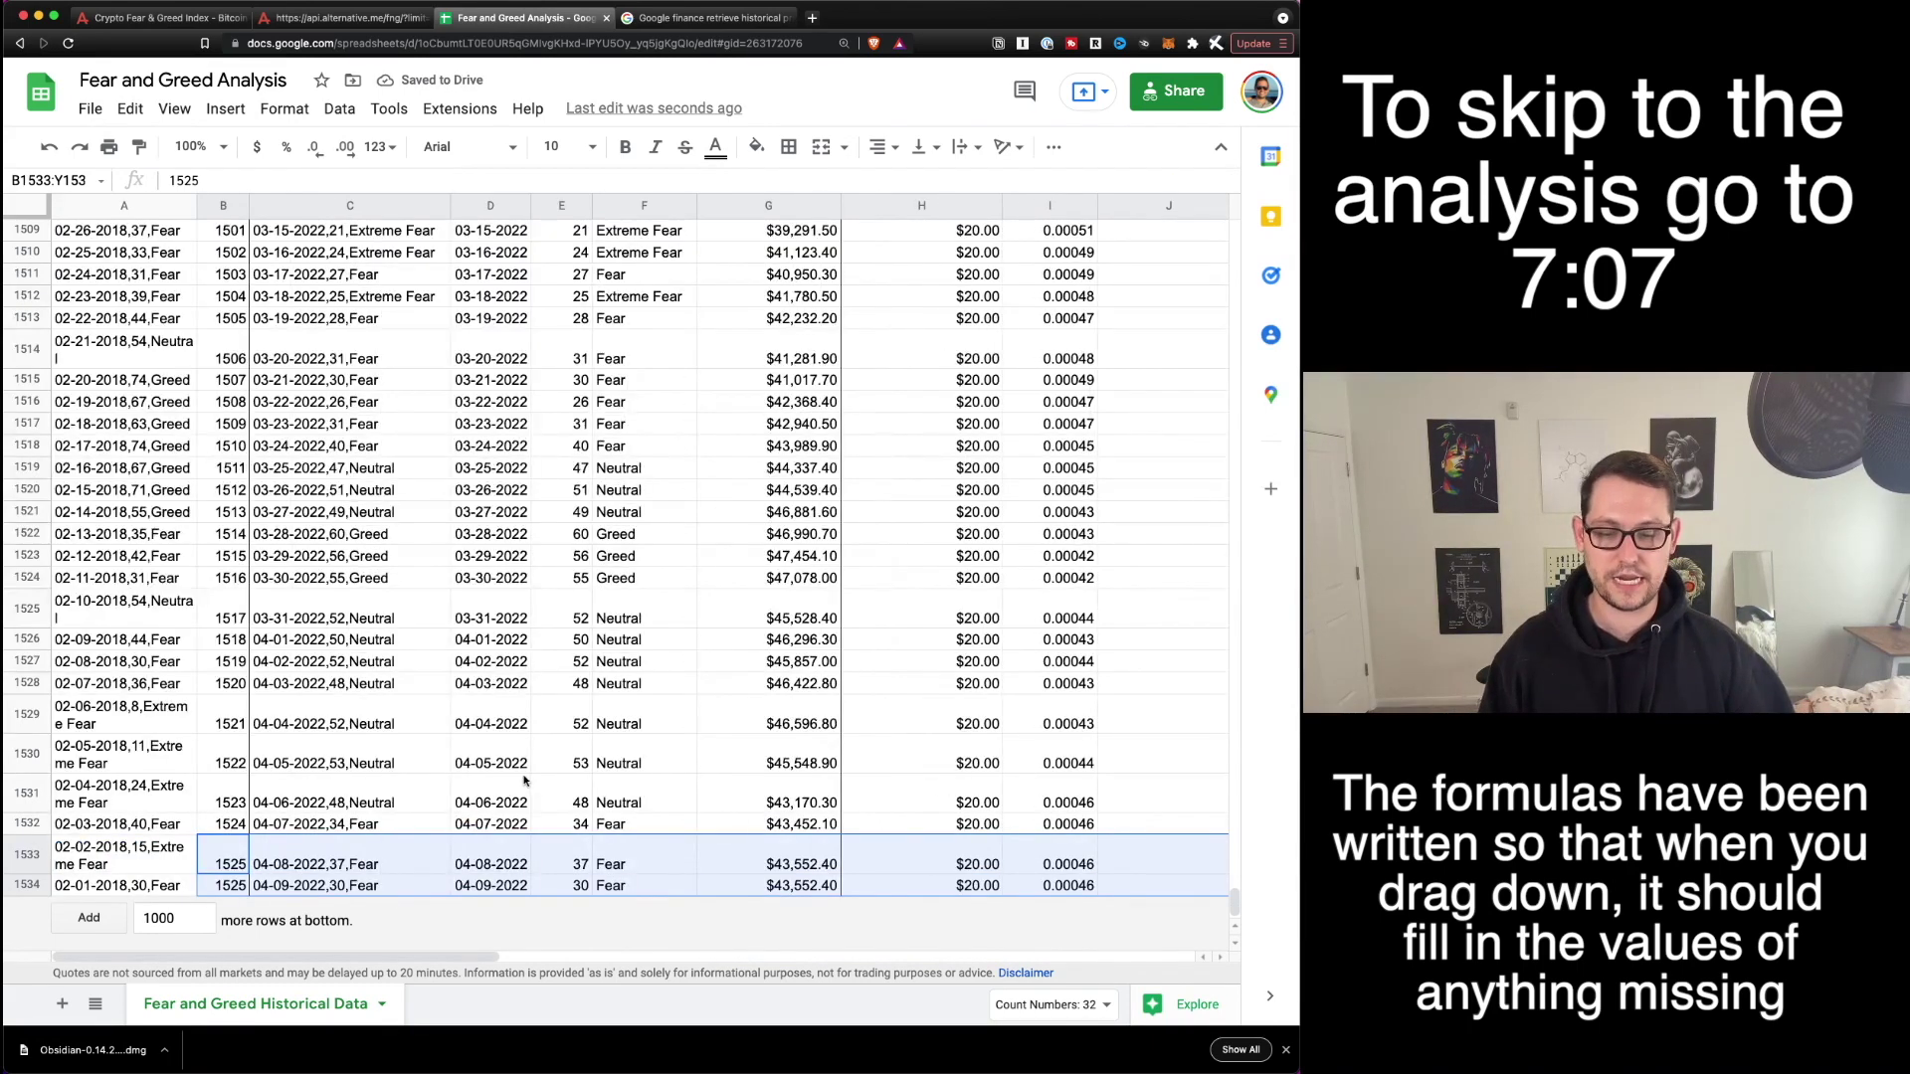
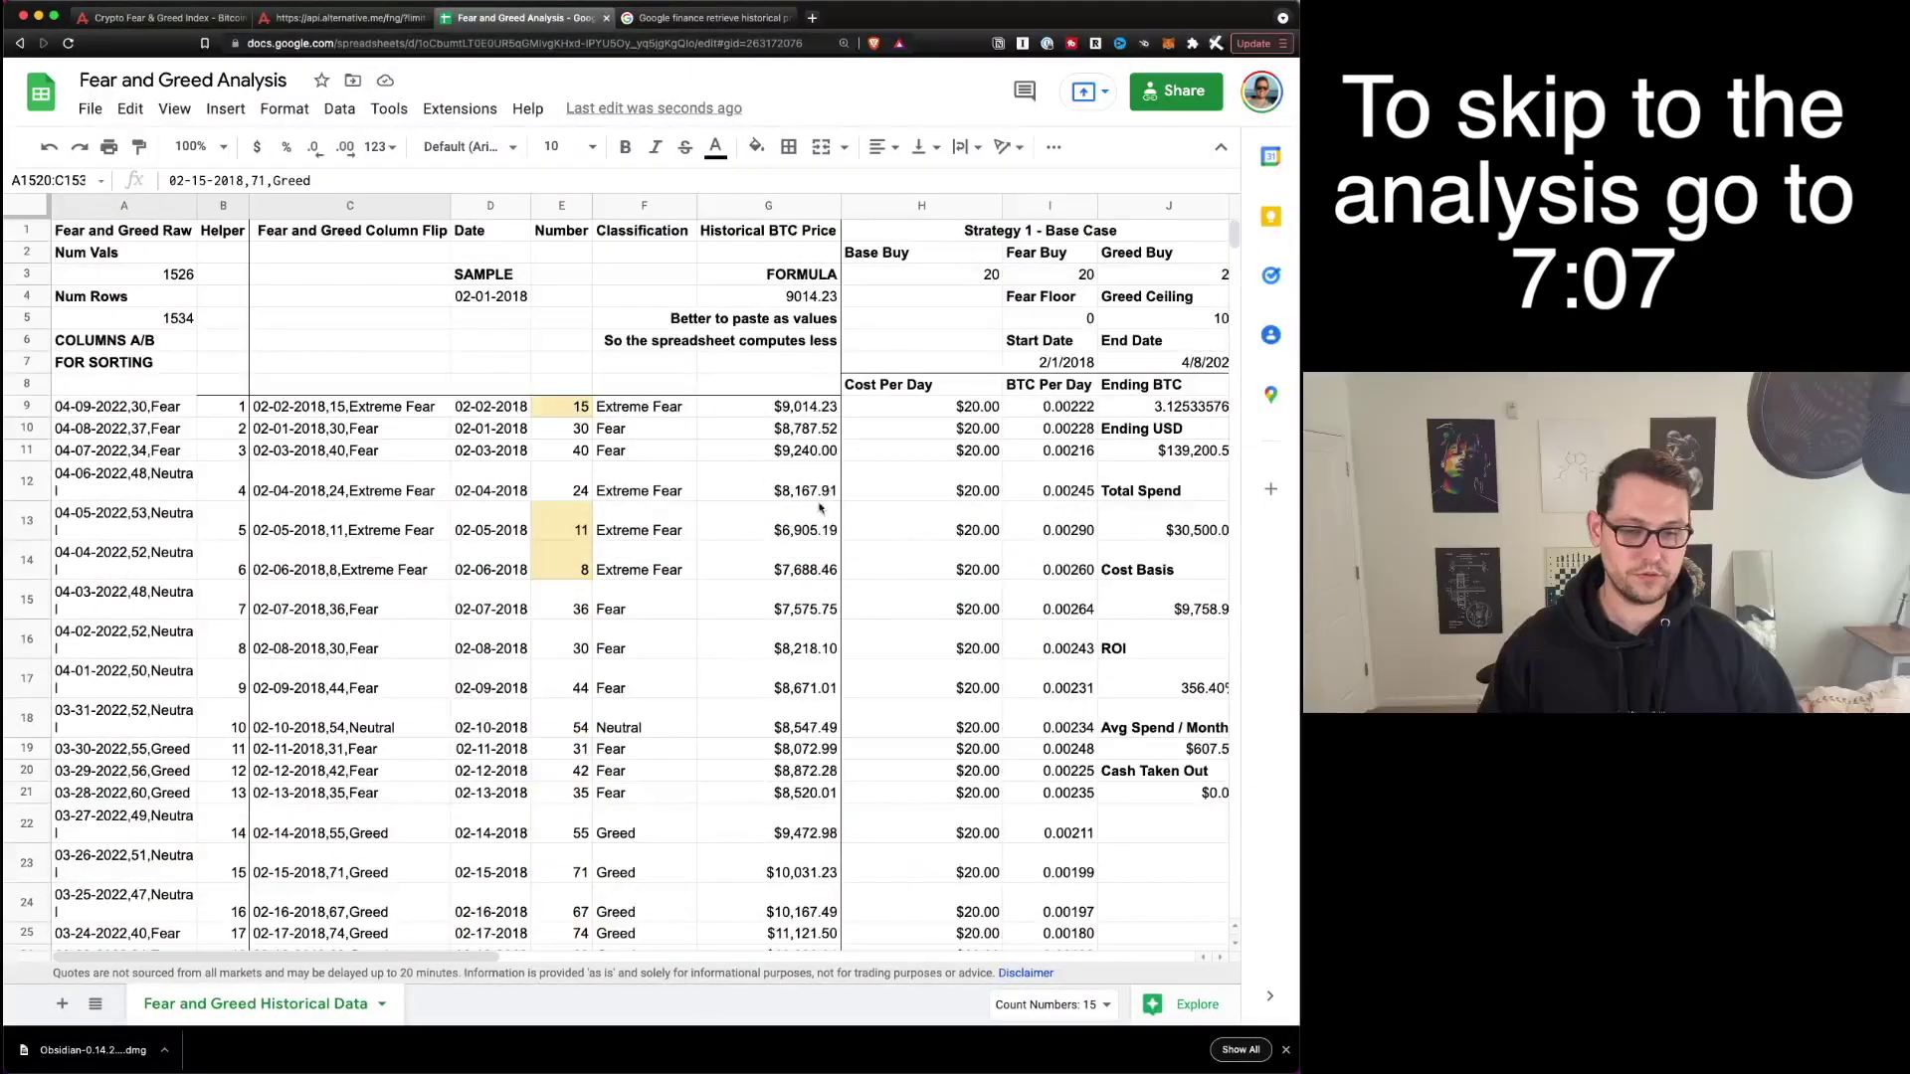
# Check the Historical BTC Price values for the most recent dates in G1520:G1534.
pyautogui.scroll(-20, 833, 627)
pyautogui.scroll(-20, 834, 626)
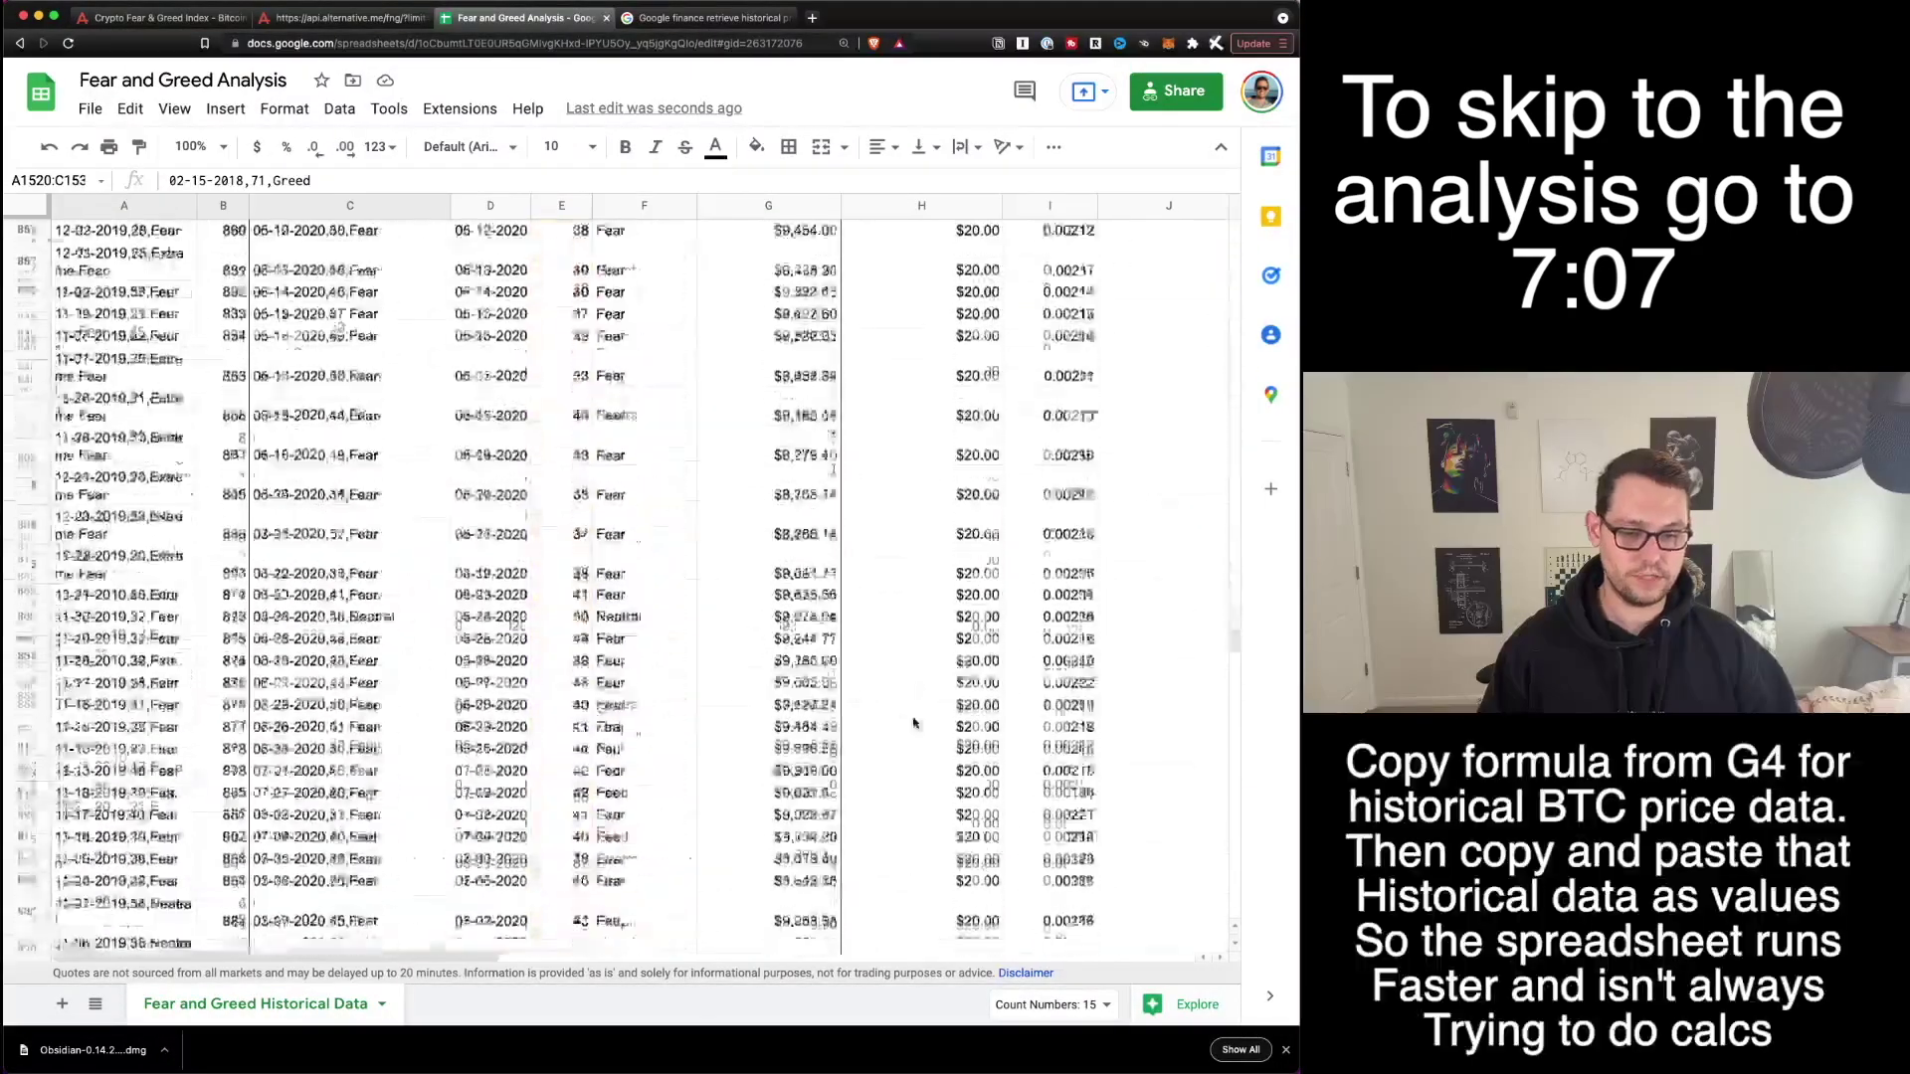
pyautogui.click(781, 886)
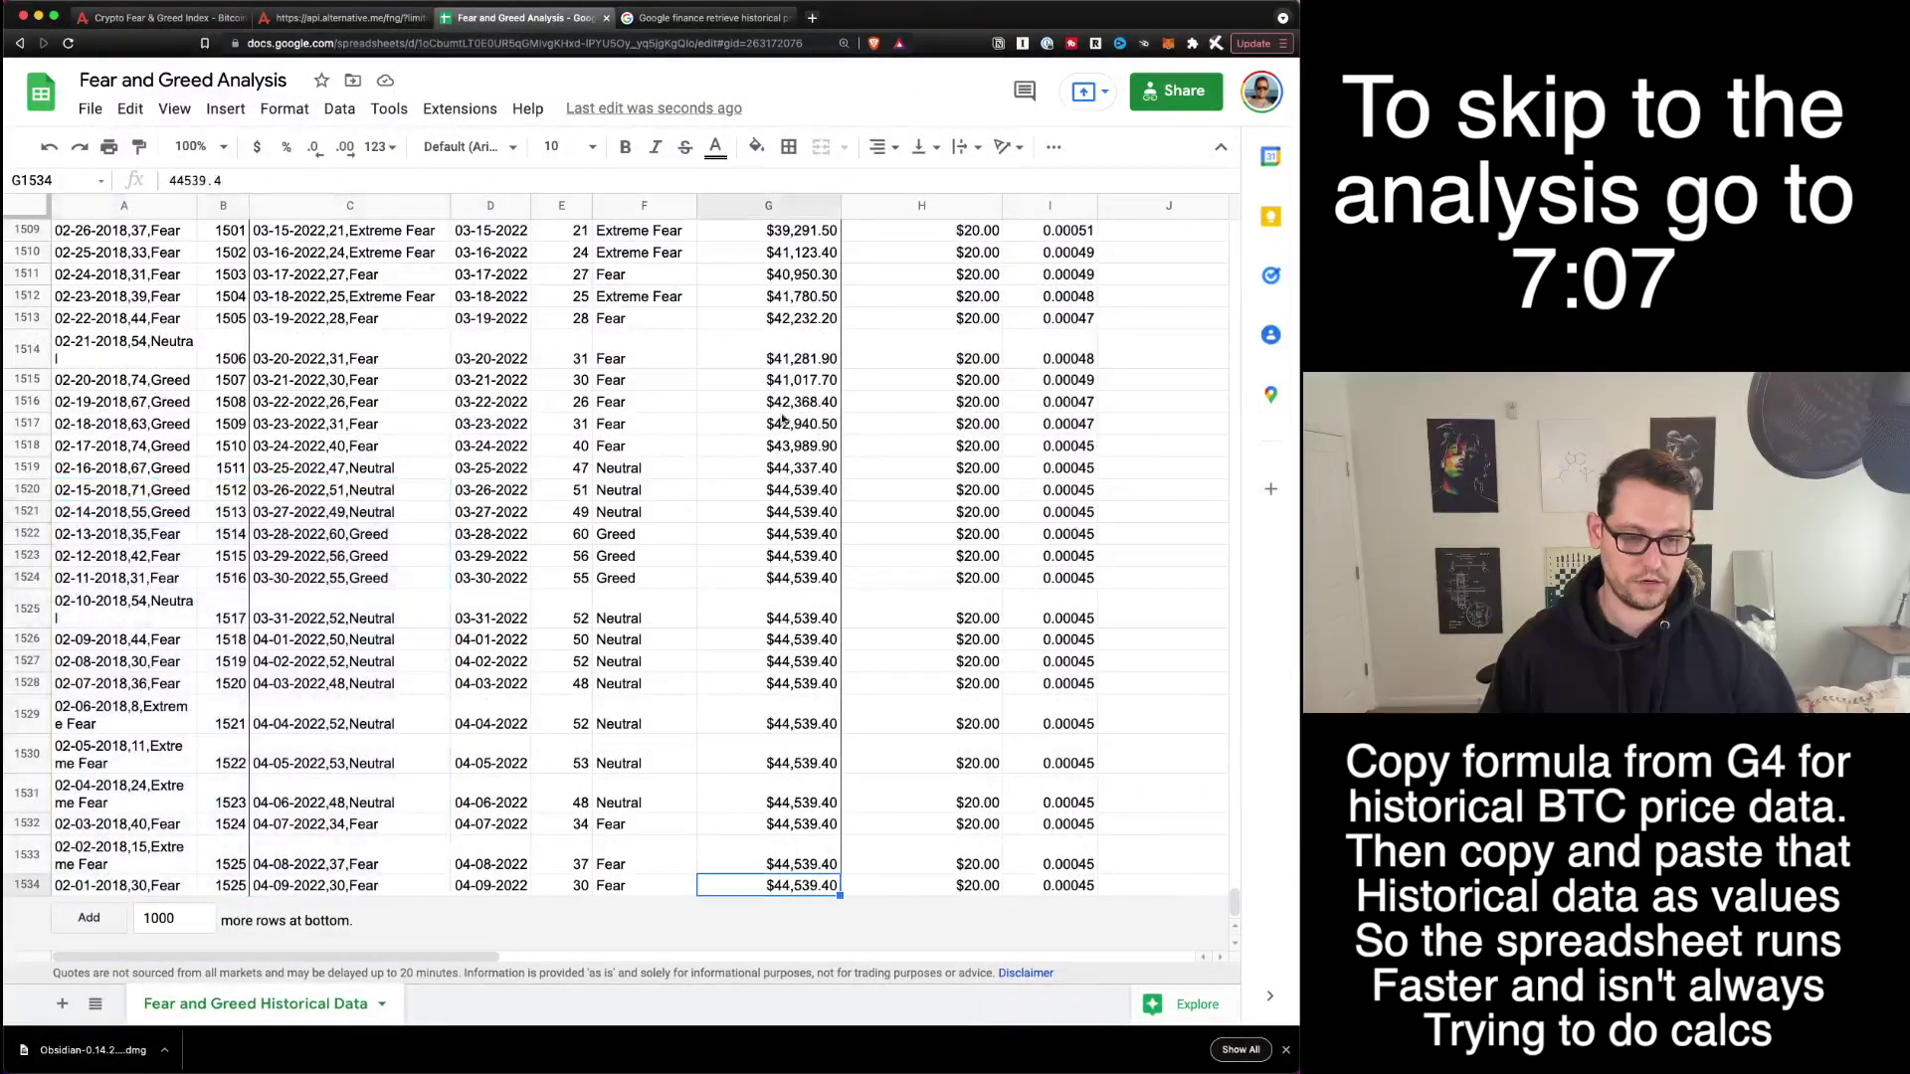
pyautogui.moveTo(804, 490); pyautogui.dragTo(803, 898)
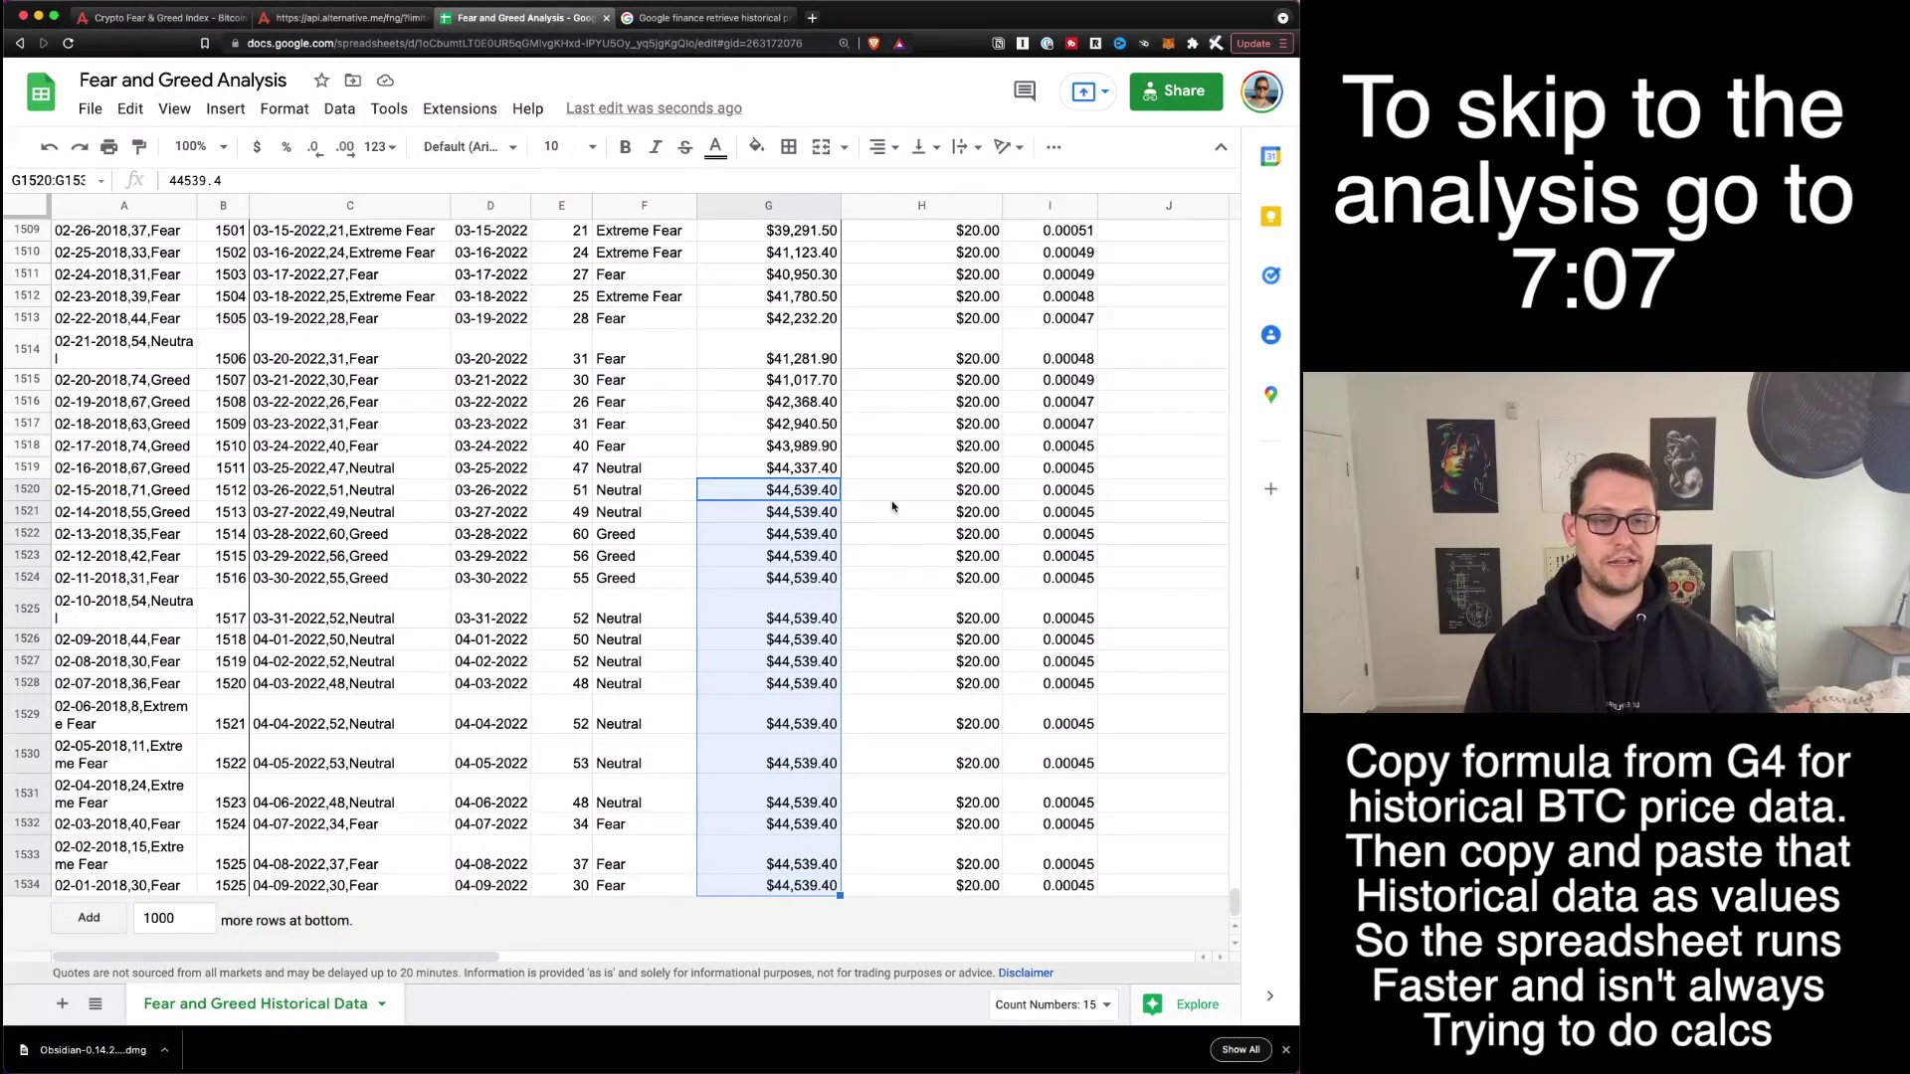
# Copy the GOOGLEFINANCE price formula from G4 into G9:G1534 and format those cells as currency.
pyautogui.scroll(20, 848, 637)
pyautogui.scroll(20, 852, 441)
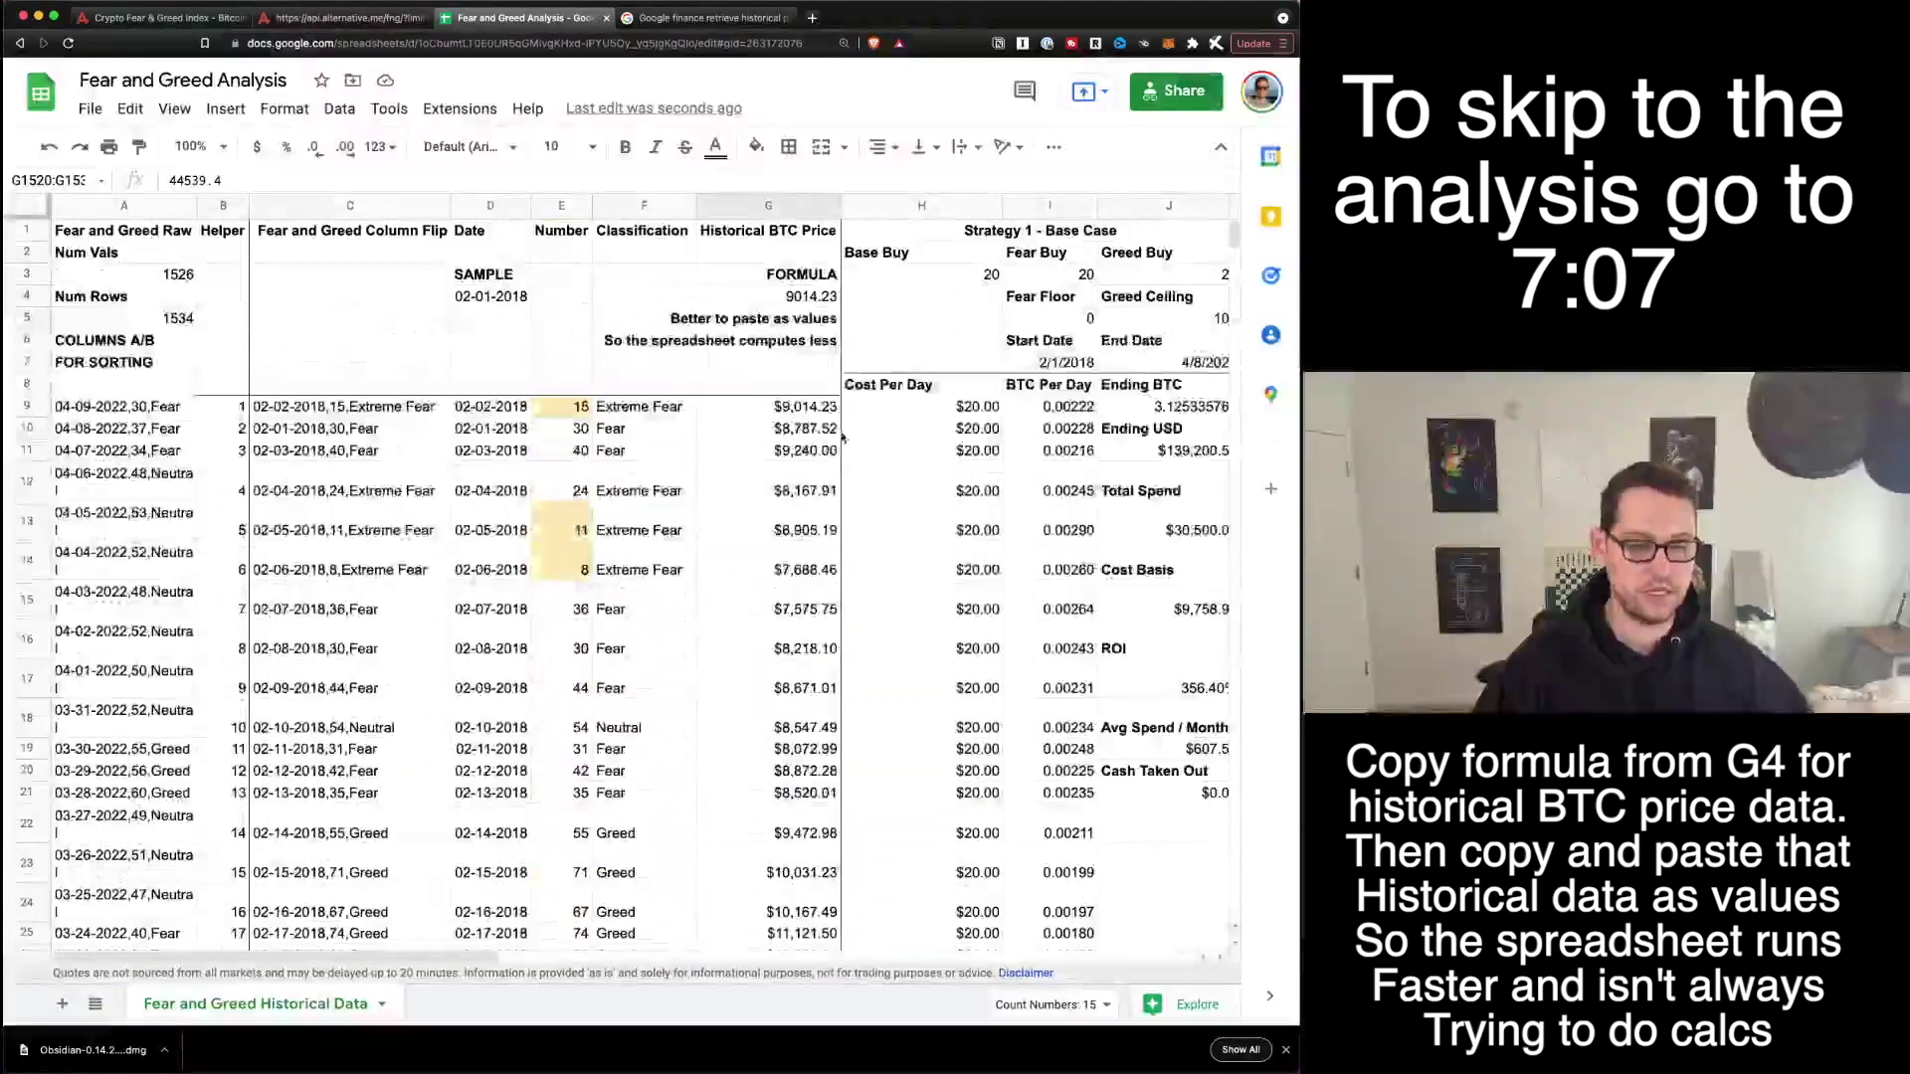
pyautogui.click(796, 296)
pyautogui.hotkey('ctrl', 'c')
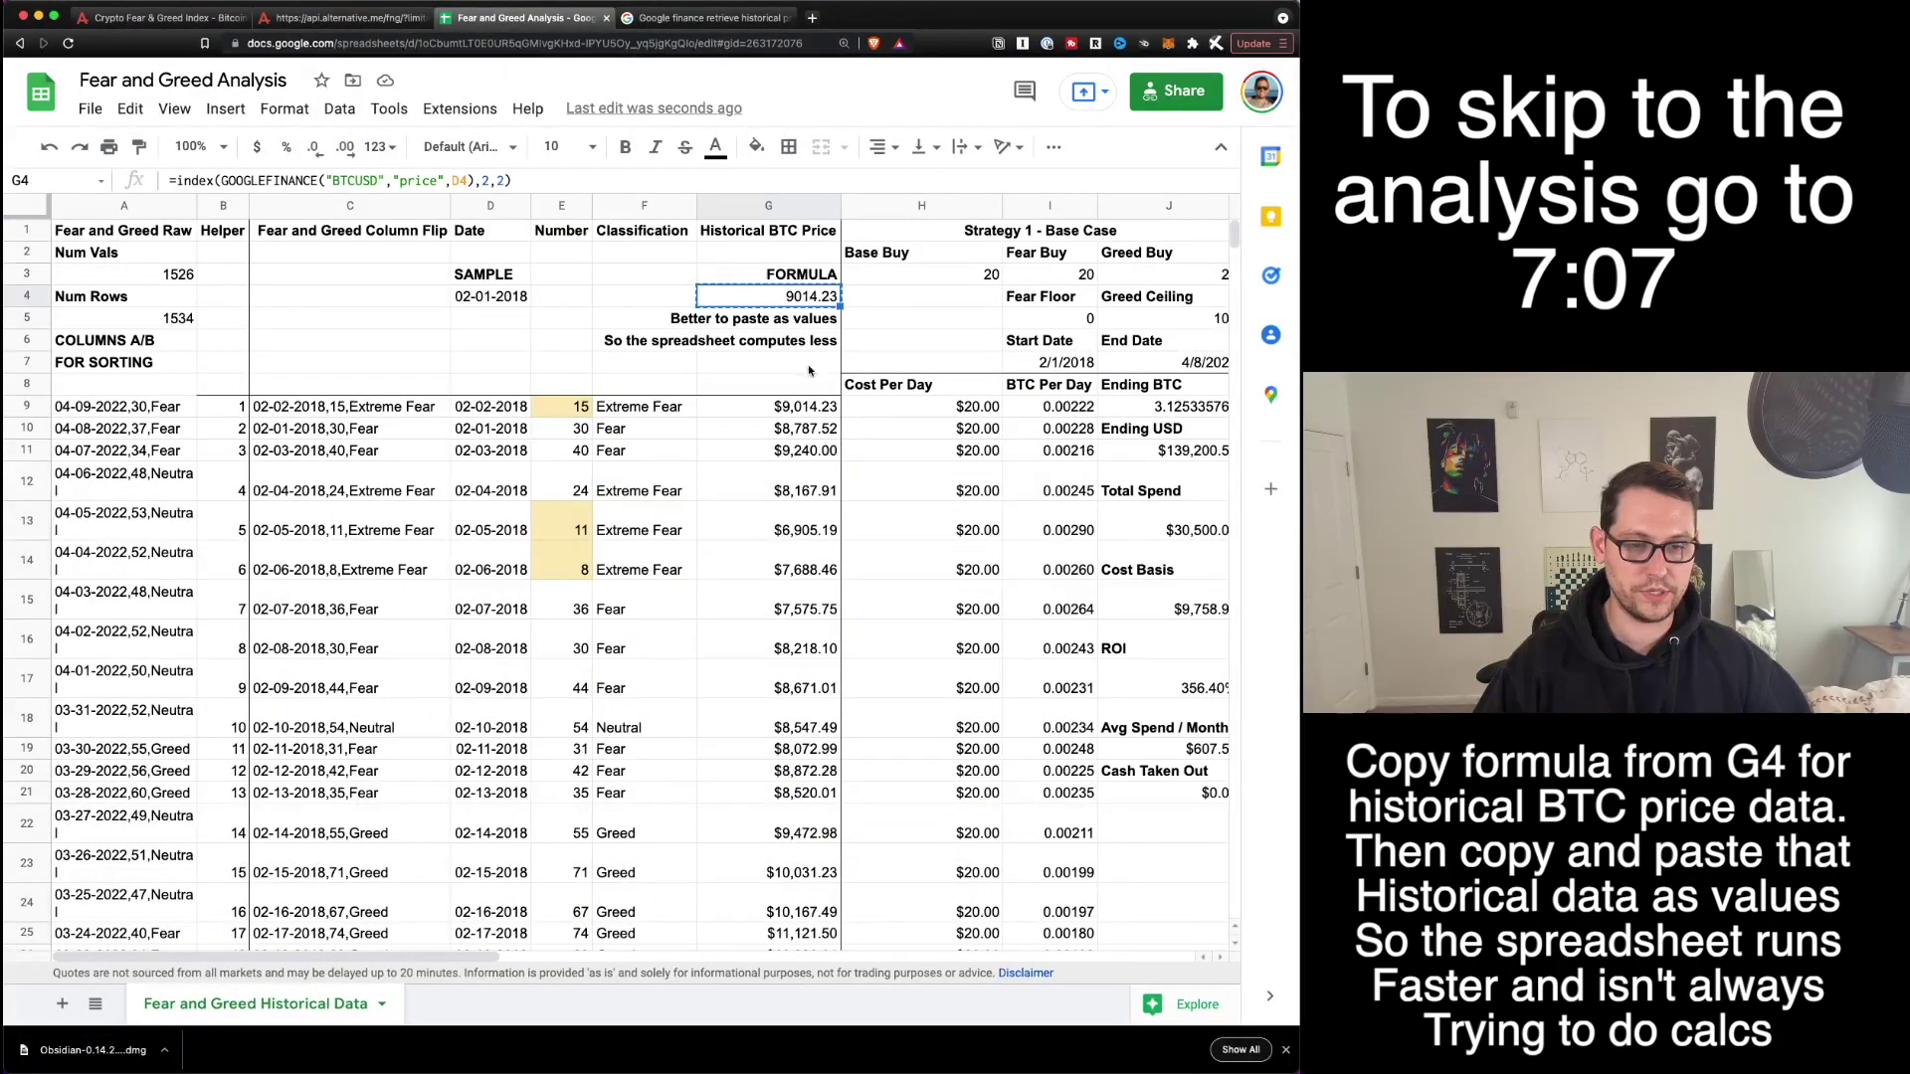
pyautogui.moveTo(793, 407); pyautogui.dragTo(821, 885)
pyautogui.hotkey('ctrl', 'v')
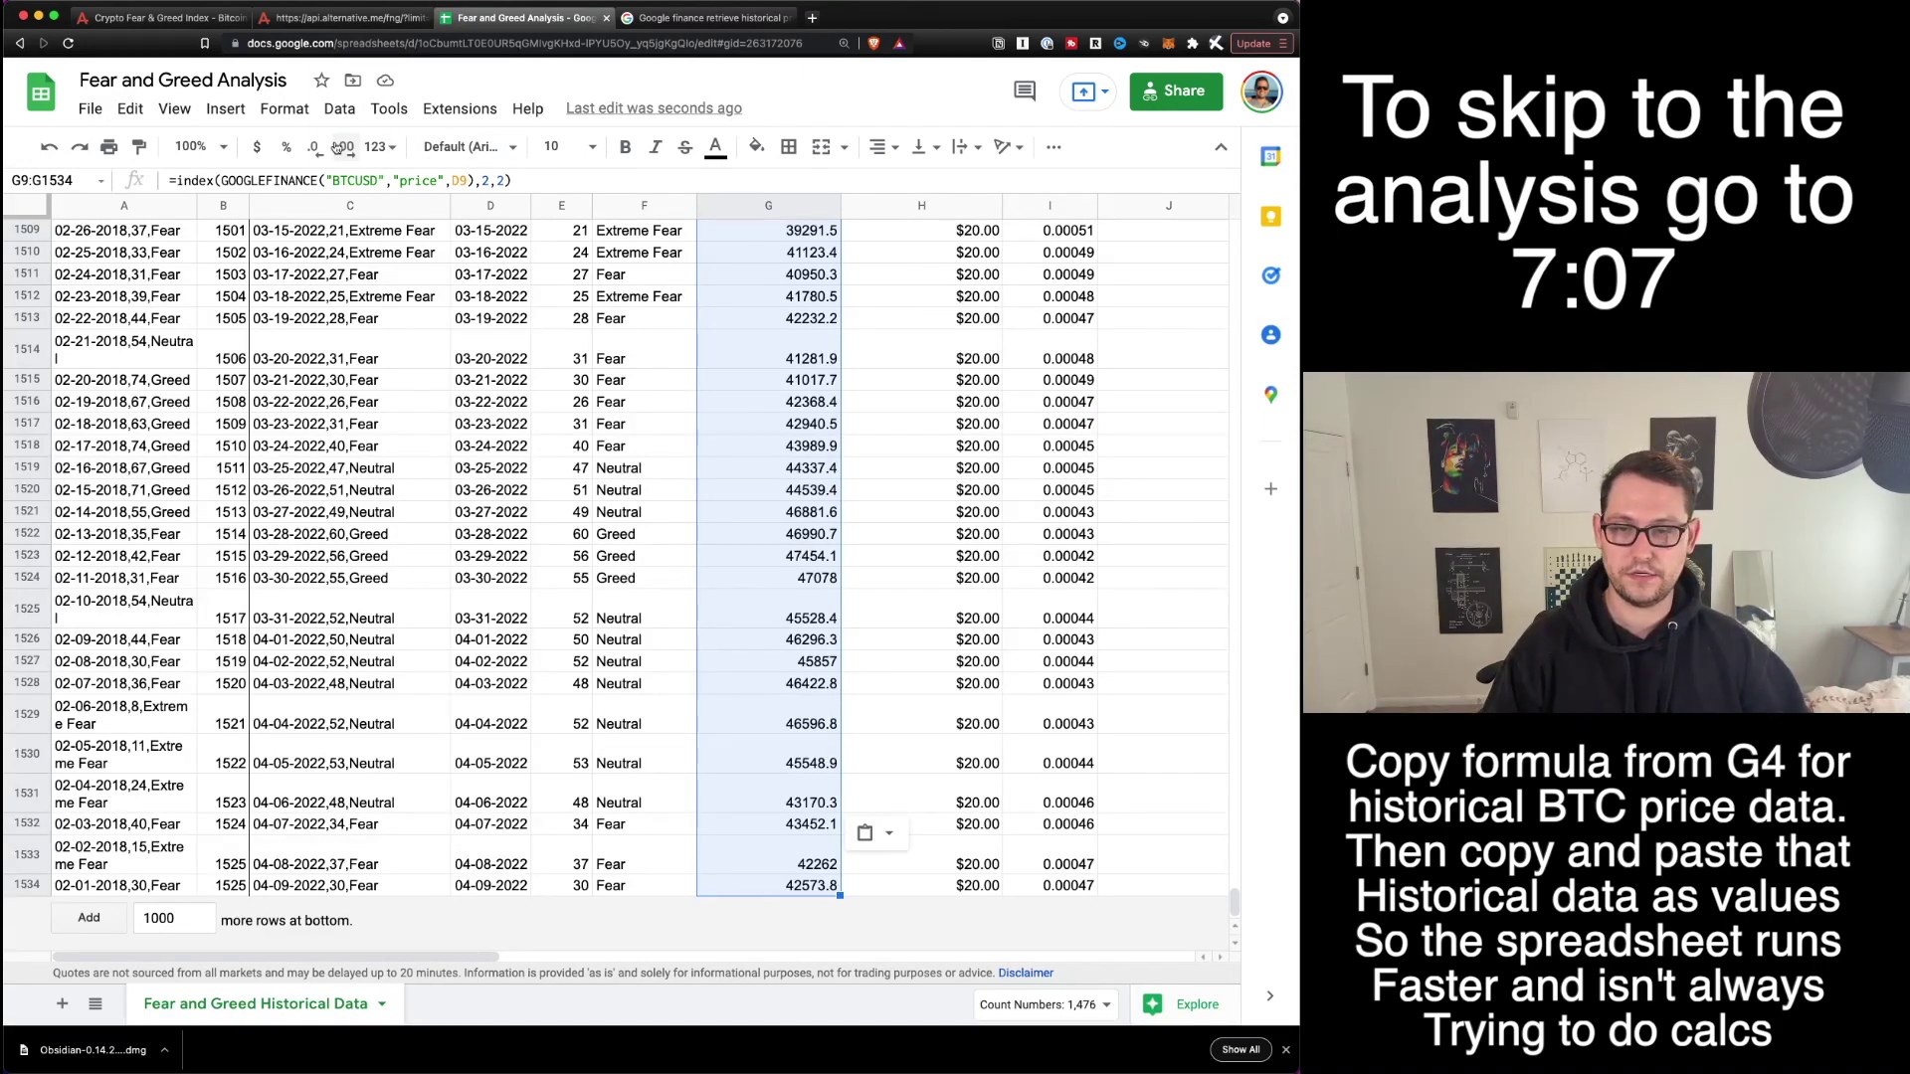
pyautogui.click(261, 149)
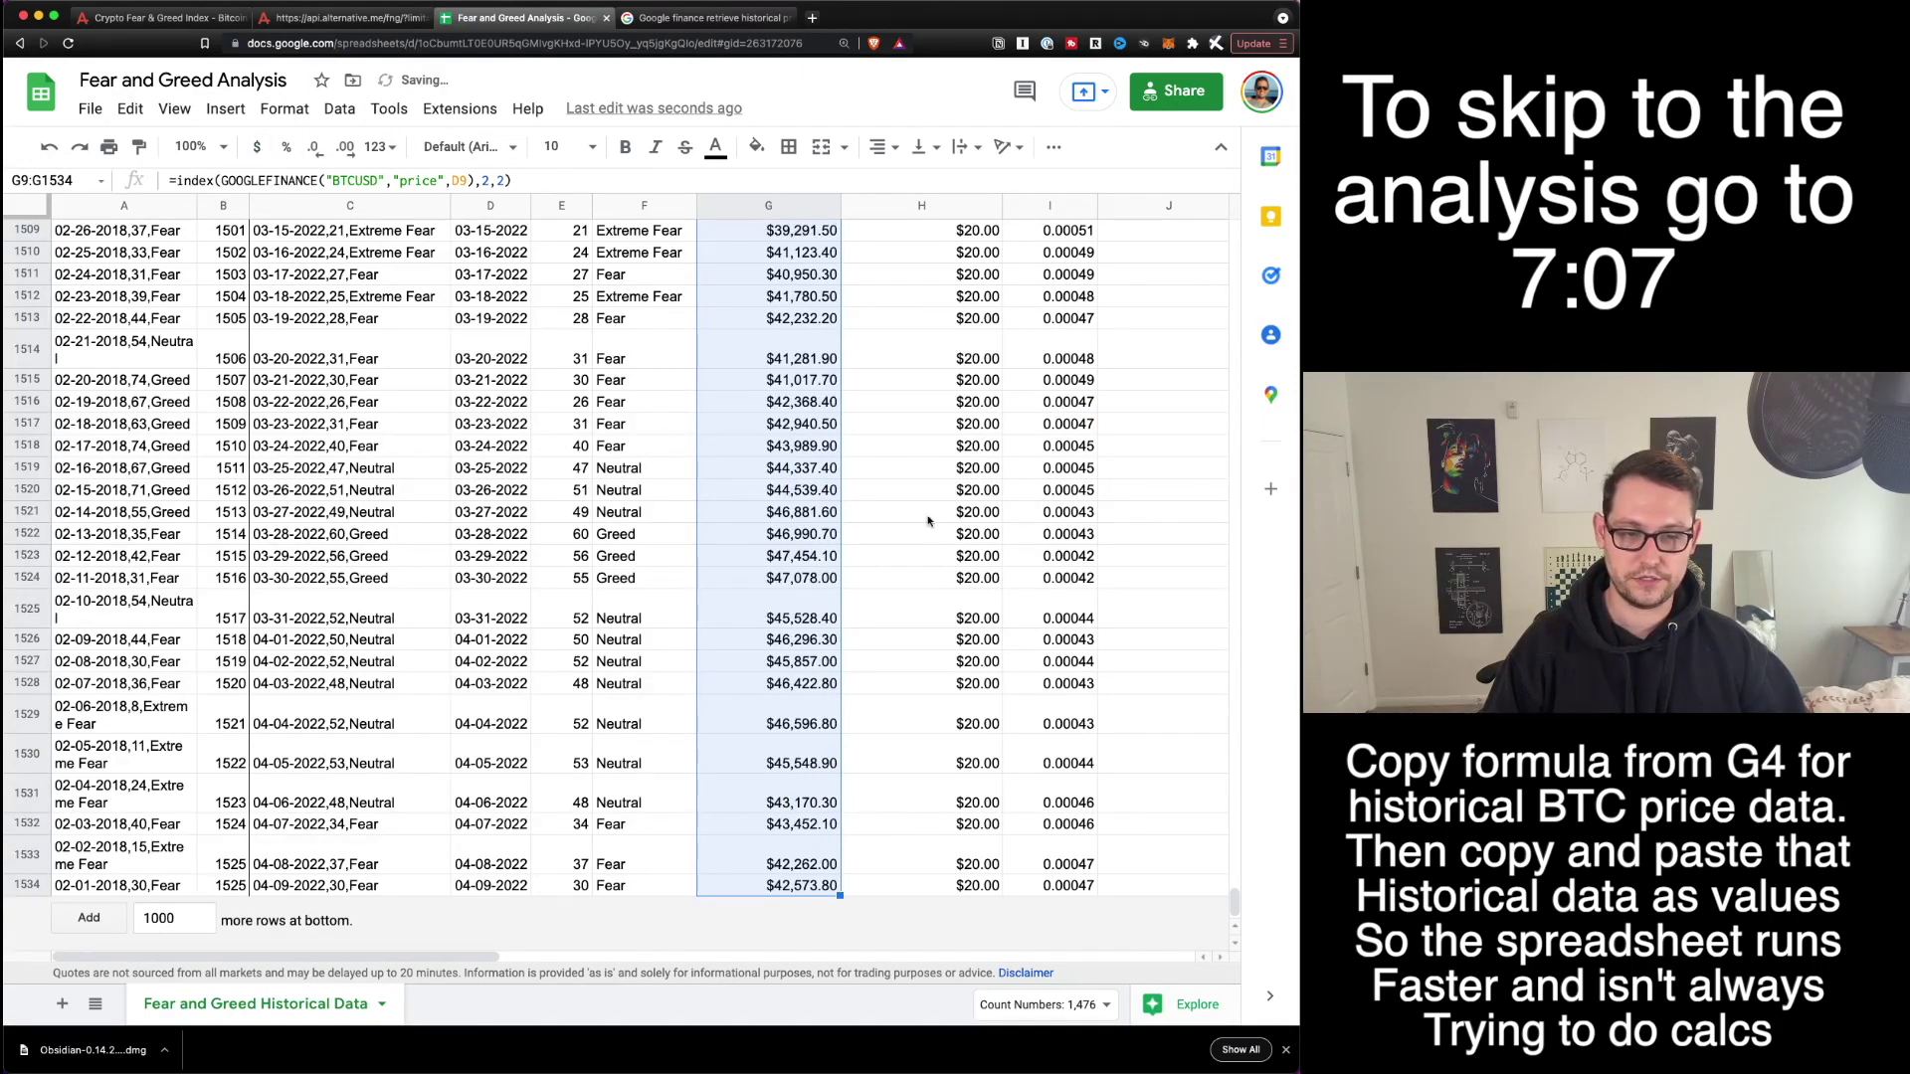
# Review the whole Historical BTC Price column and the Strategy 1 results for errors after the formula recalculation.
pyautogui.scroll(20, 786, 556)
pyautogui.click(790, 340)
pyautogui.scroll(20, 794, 363)
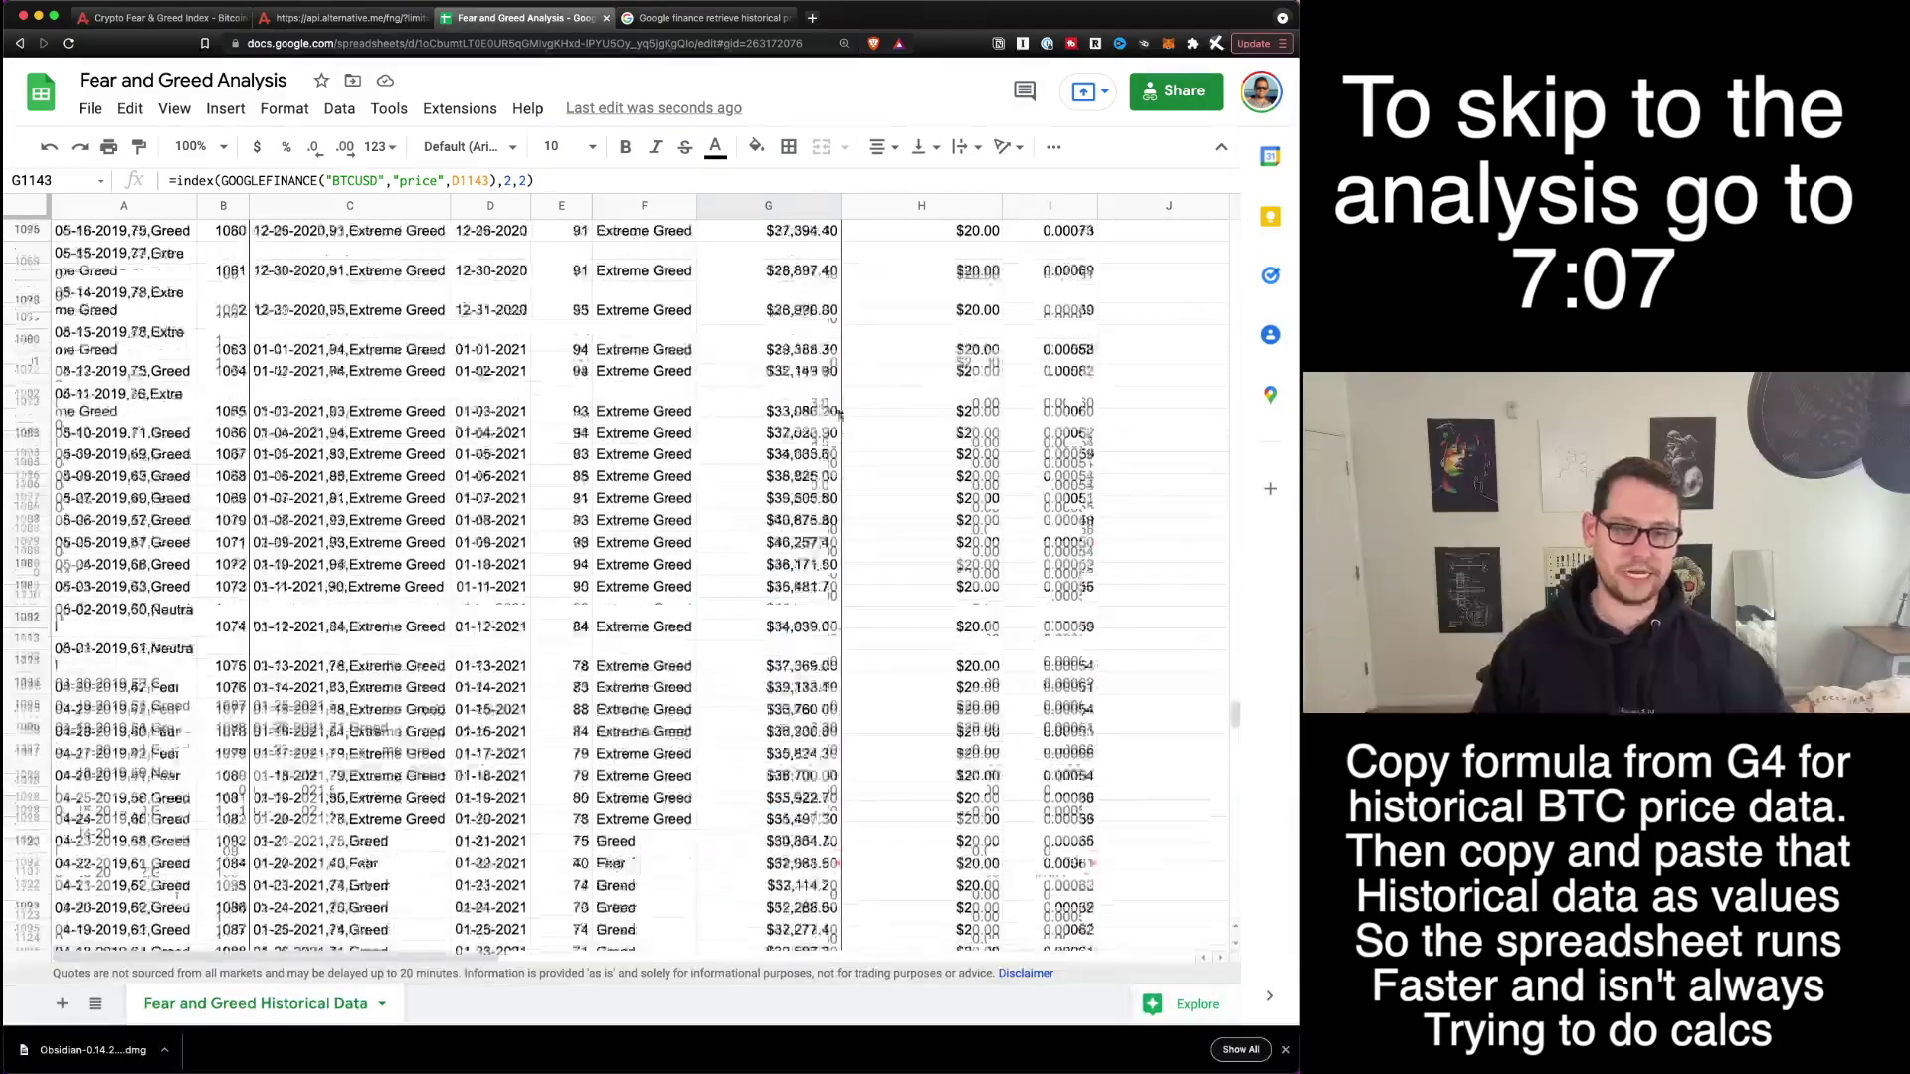
pyautogui.scroll(20, 833, 427)
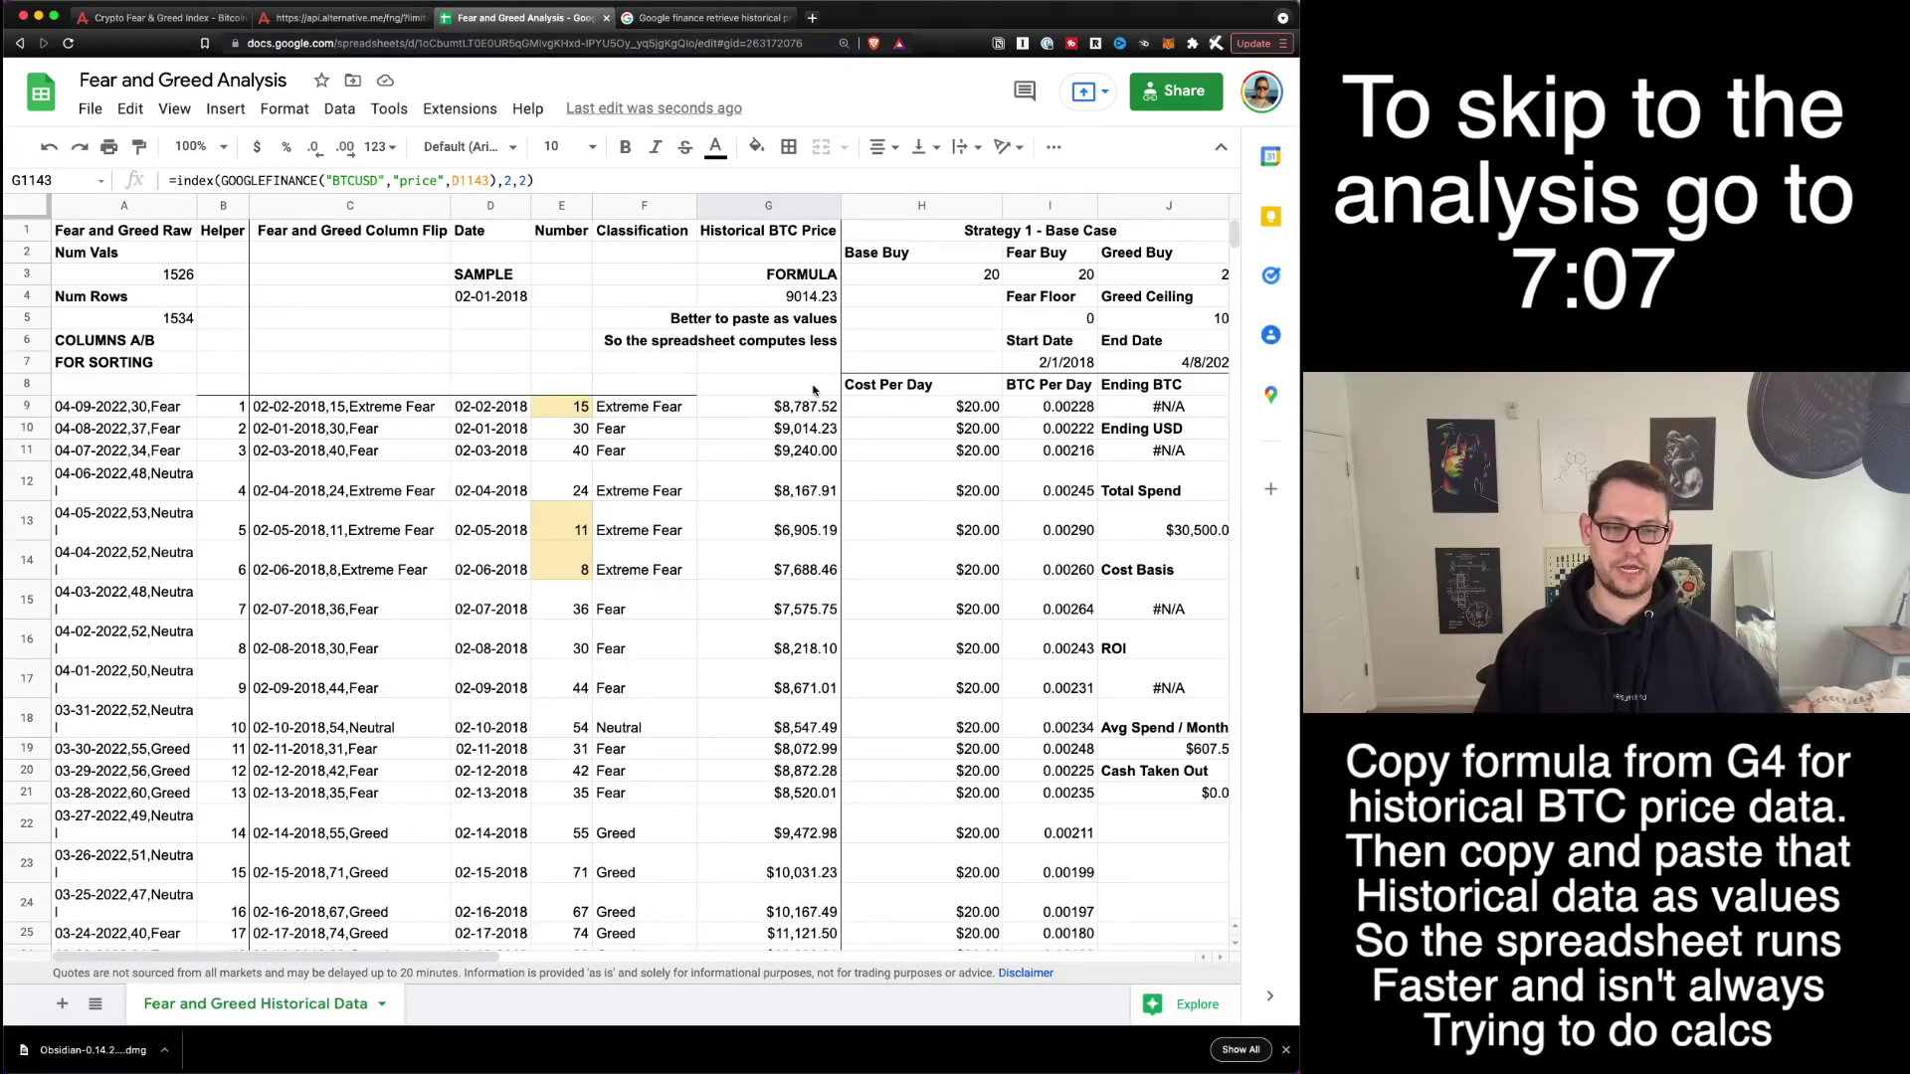
pyautogui.scroll(-20, 733, 394)
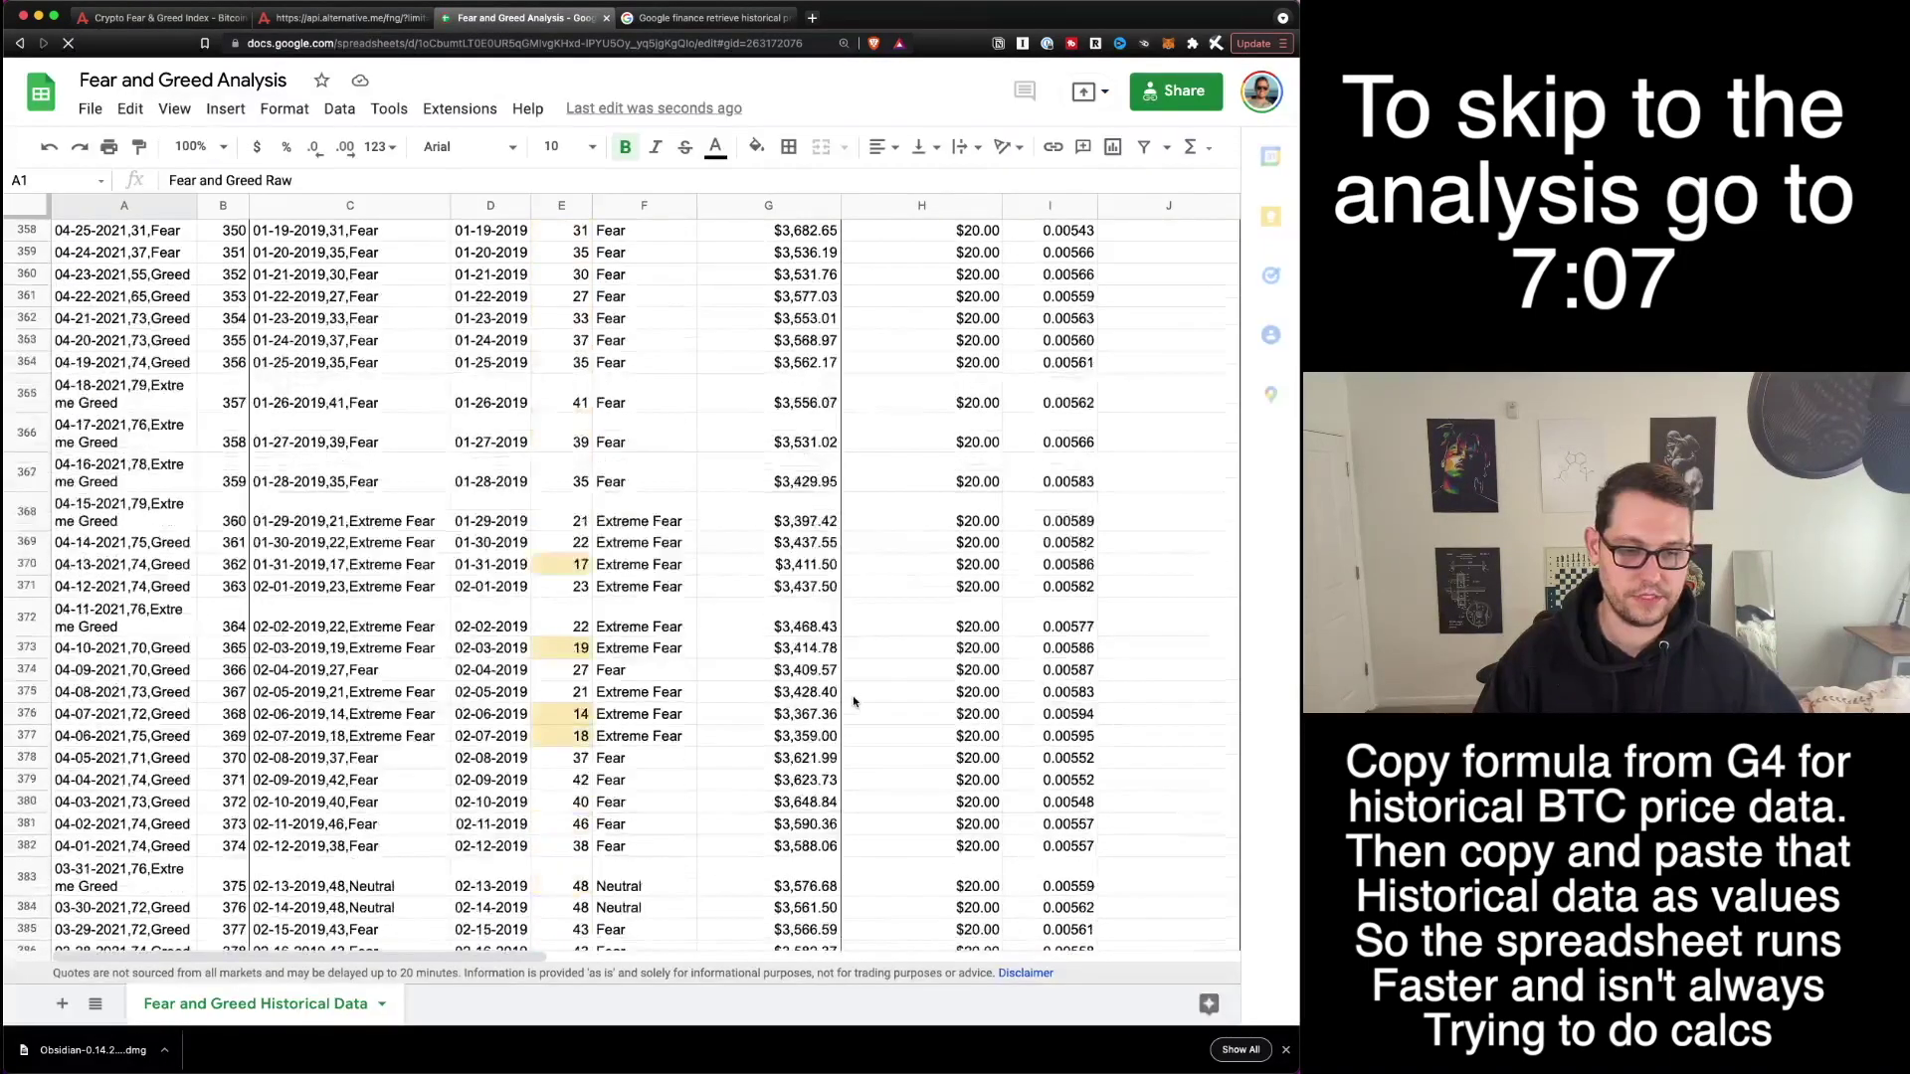
pyautogui.scroll(-20, 854, 702)
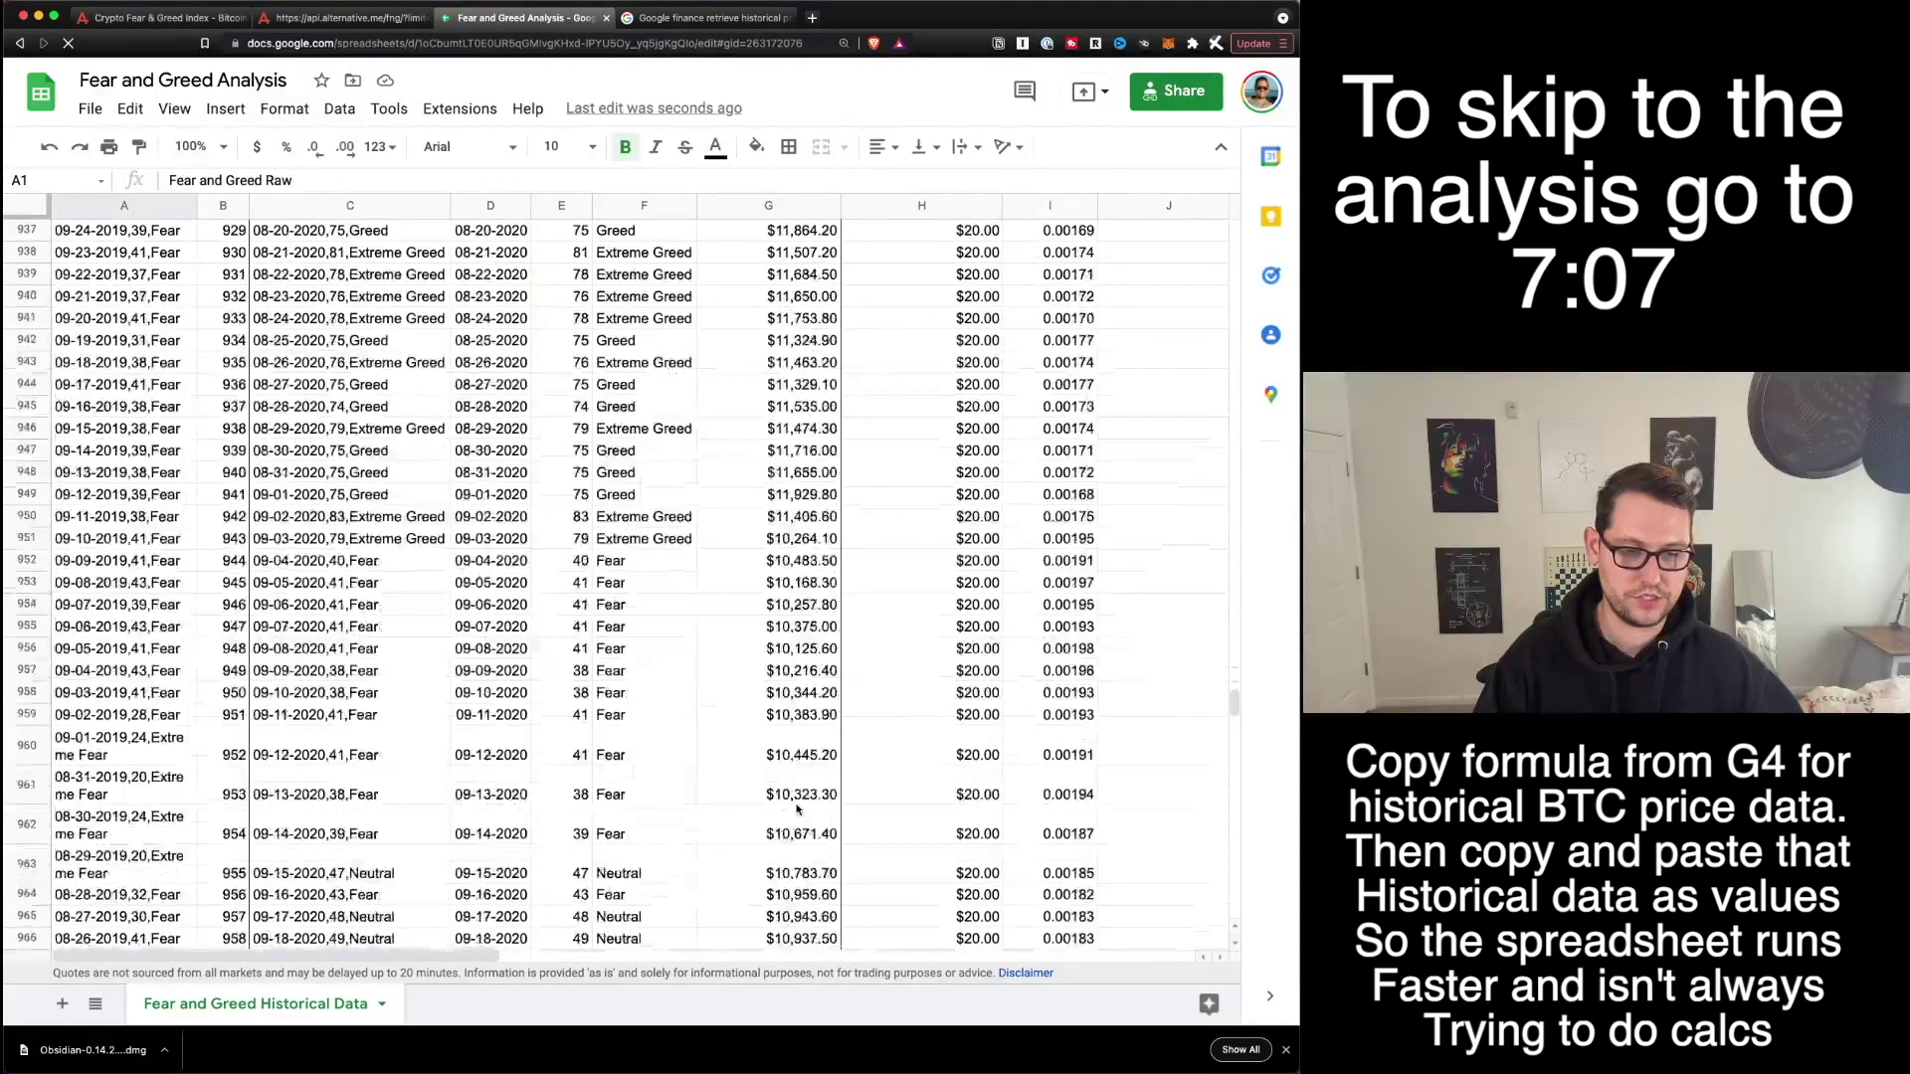
pyautogui.scroll(-10, 796, 809)
pyautogui.scroll(20, 773, 725)
pyautogui.scroll(10, 772, 725)
pyautogui.scroll(-12, 778, 708)
pyautogui.scroll(12, 778, 708)
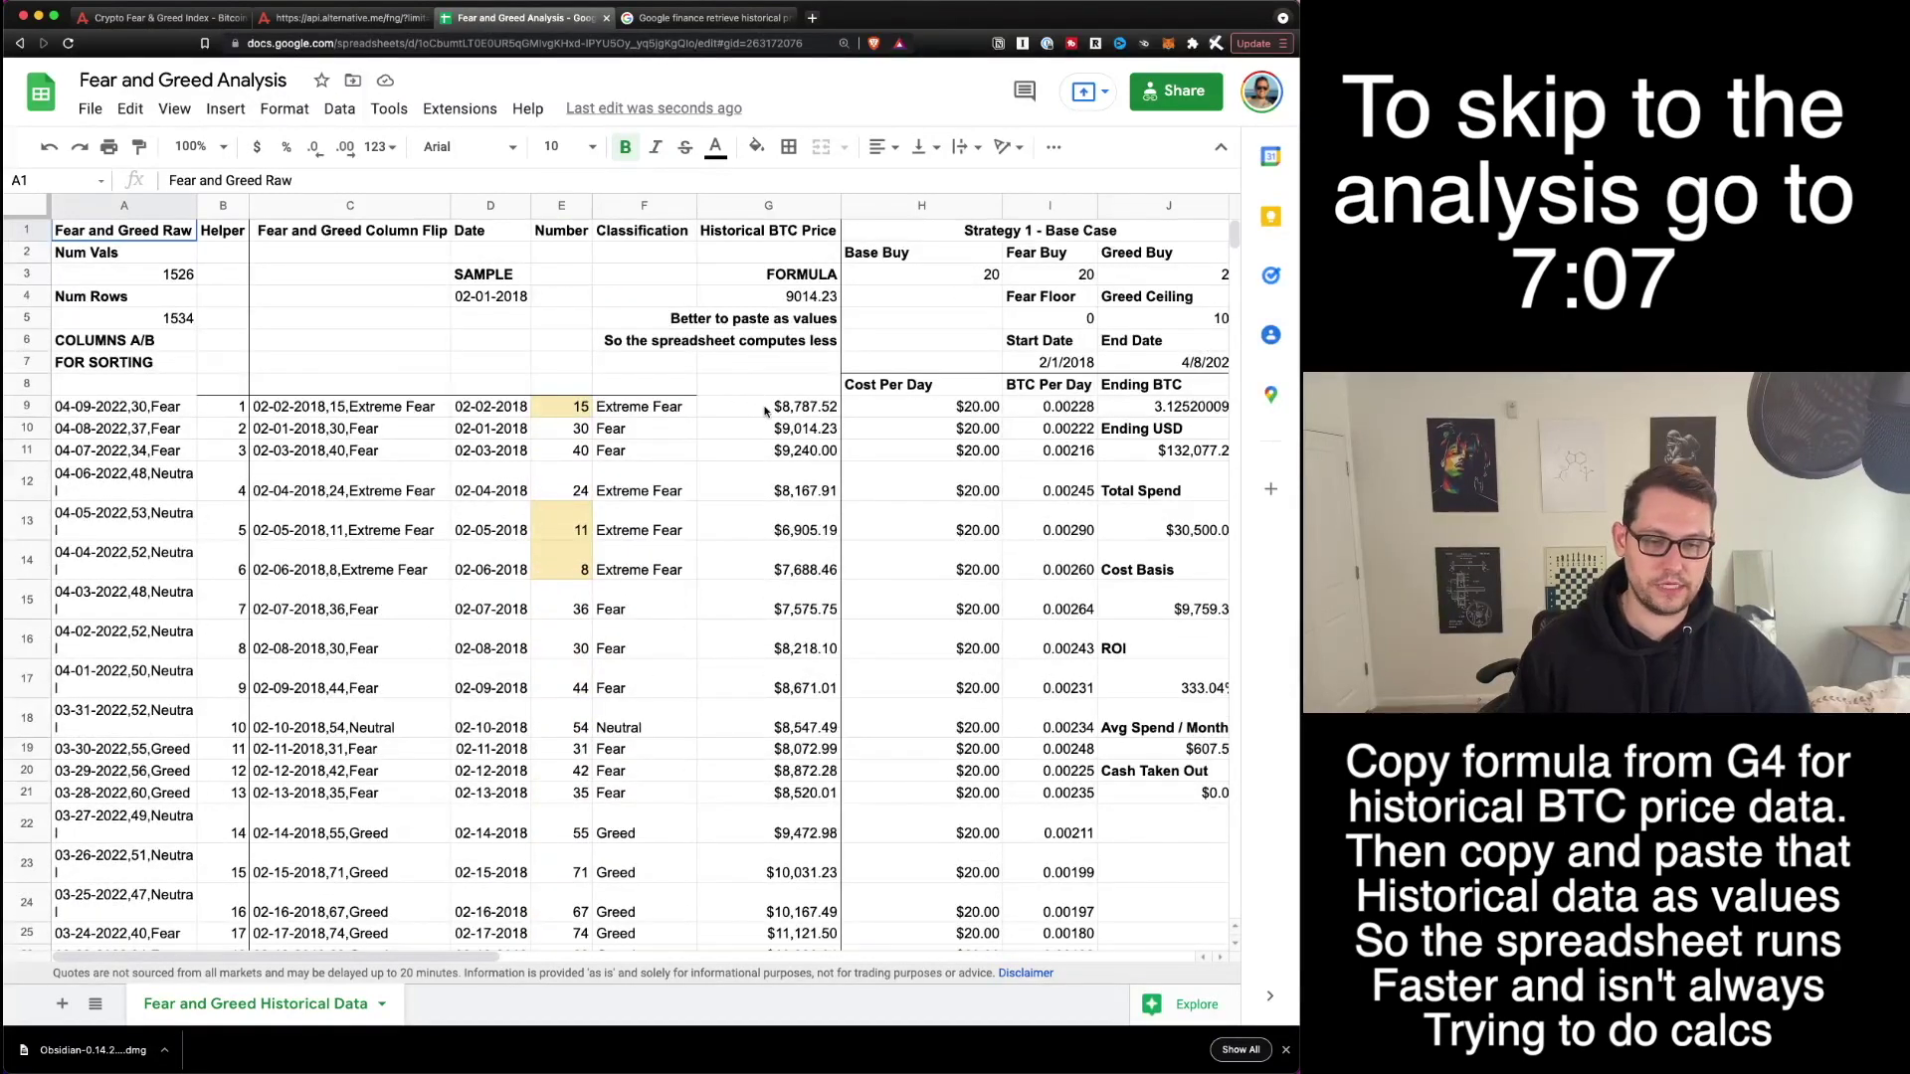
# Replace the price formulas in G9:G1534 with their values by copying the range and pasting values only over it.
pyautogui.click(765, 407)
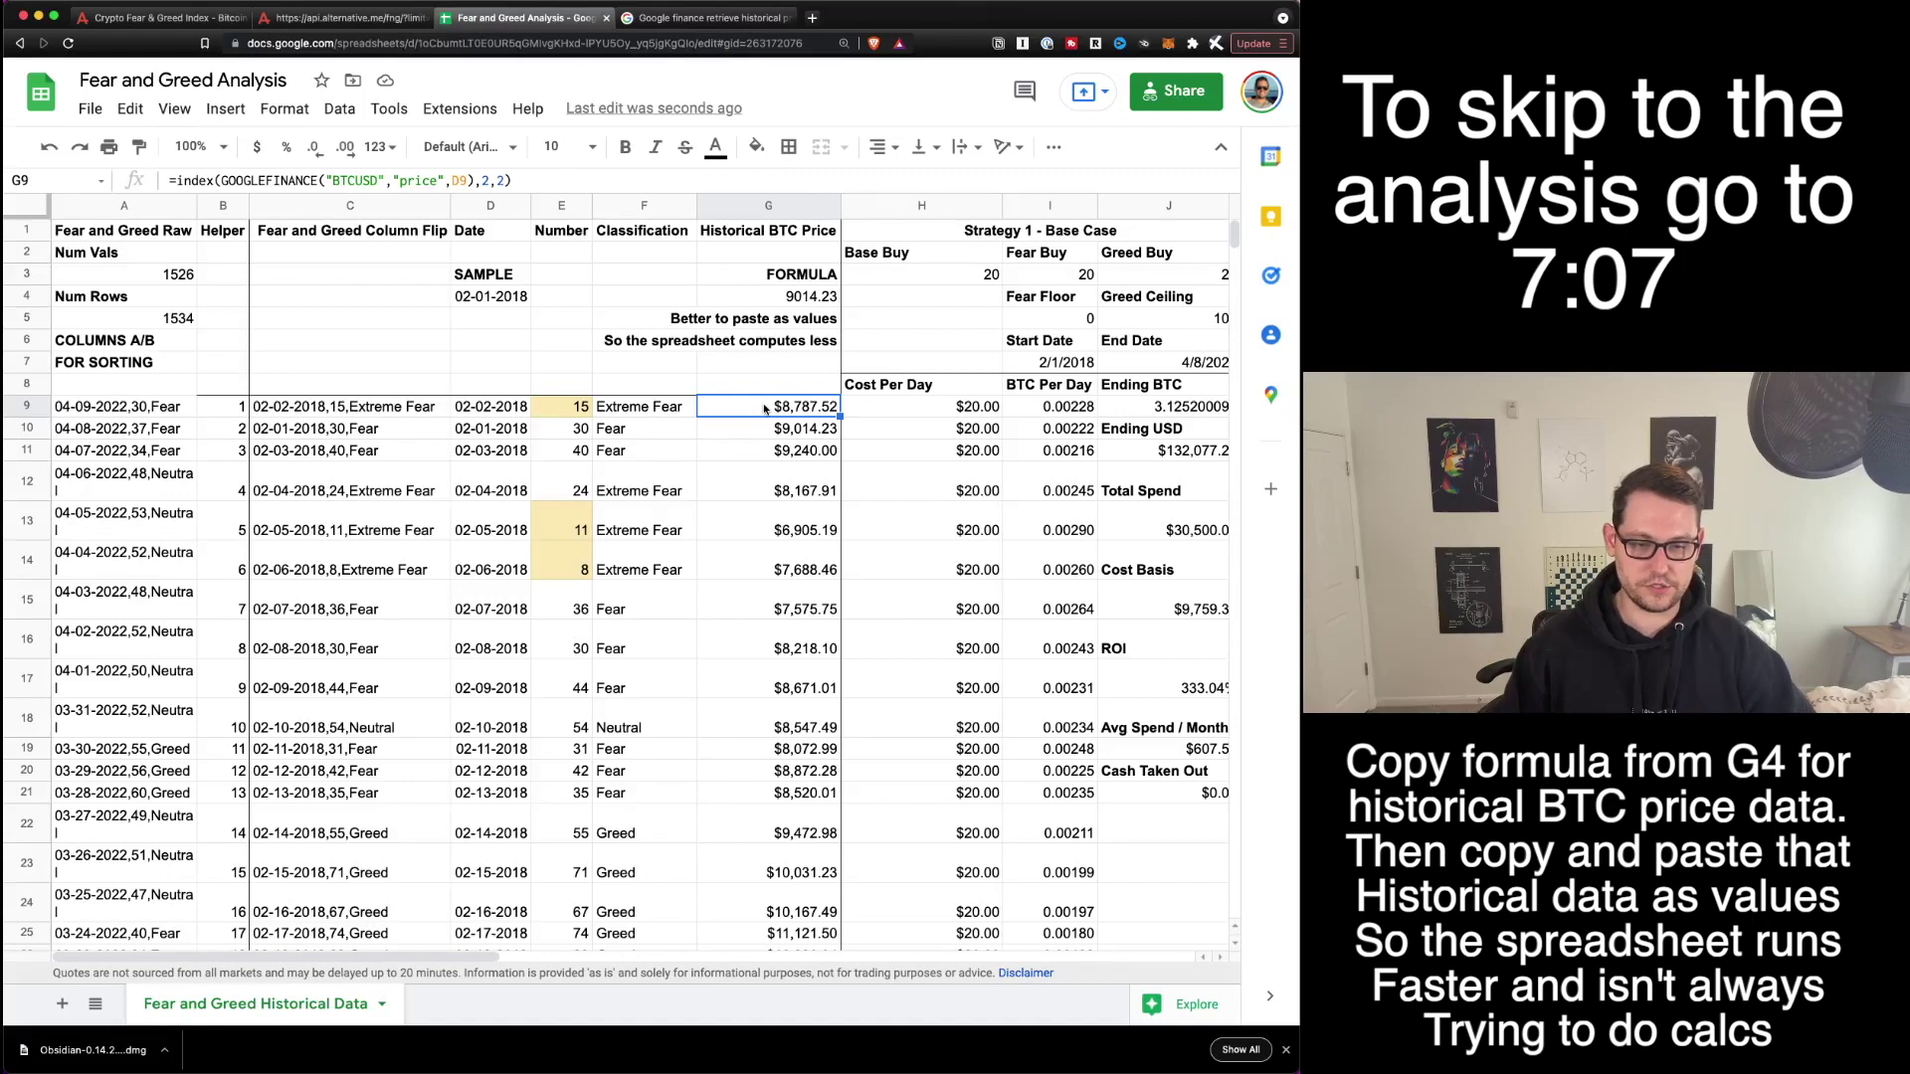
pyautogui.press('super+shift+Down')
pyautogui.press('super+c')
pyautogui.rightClick(780, 442)
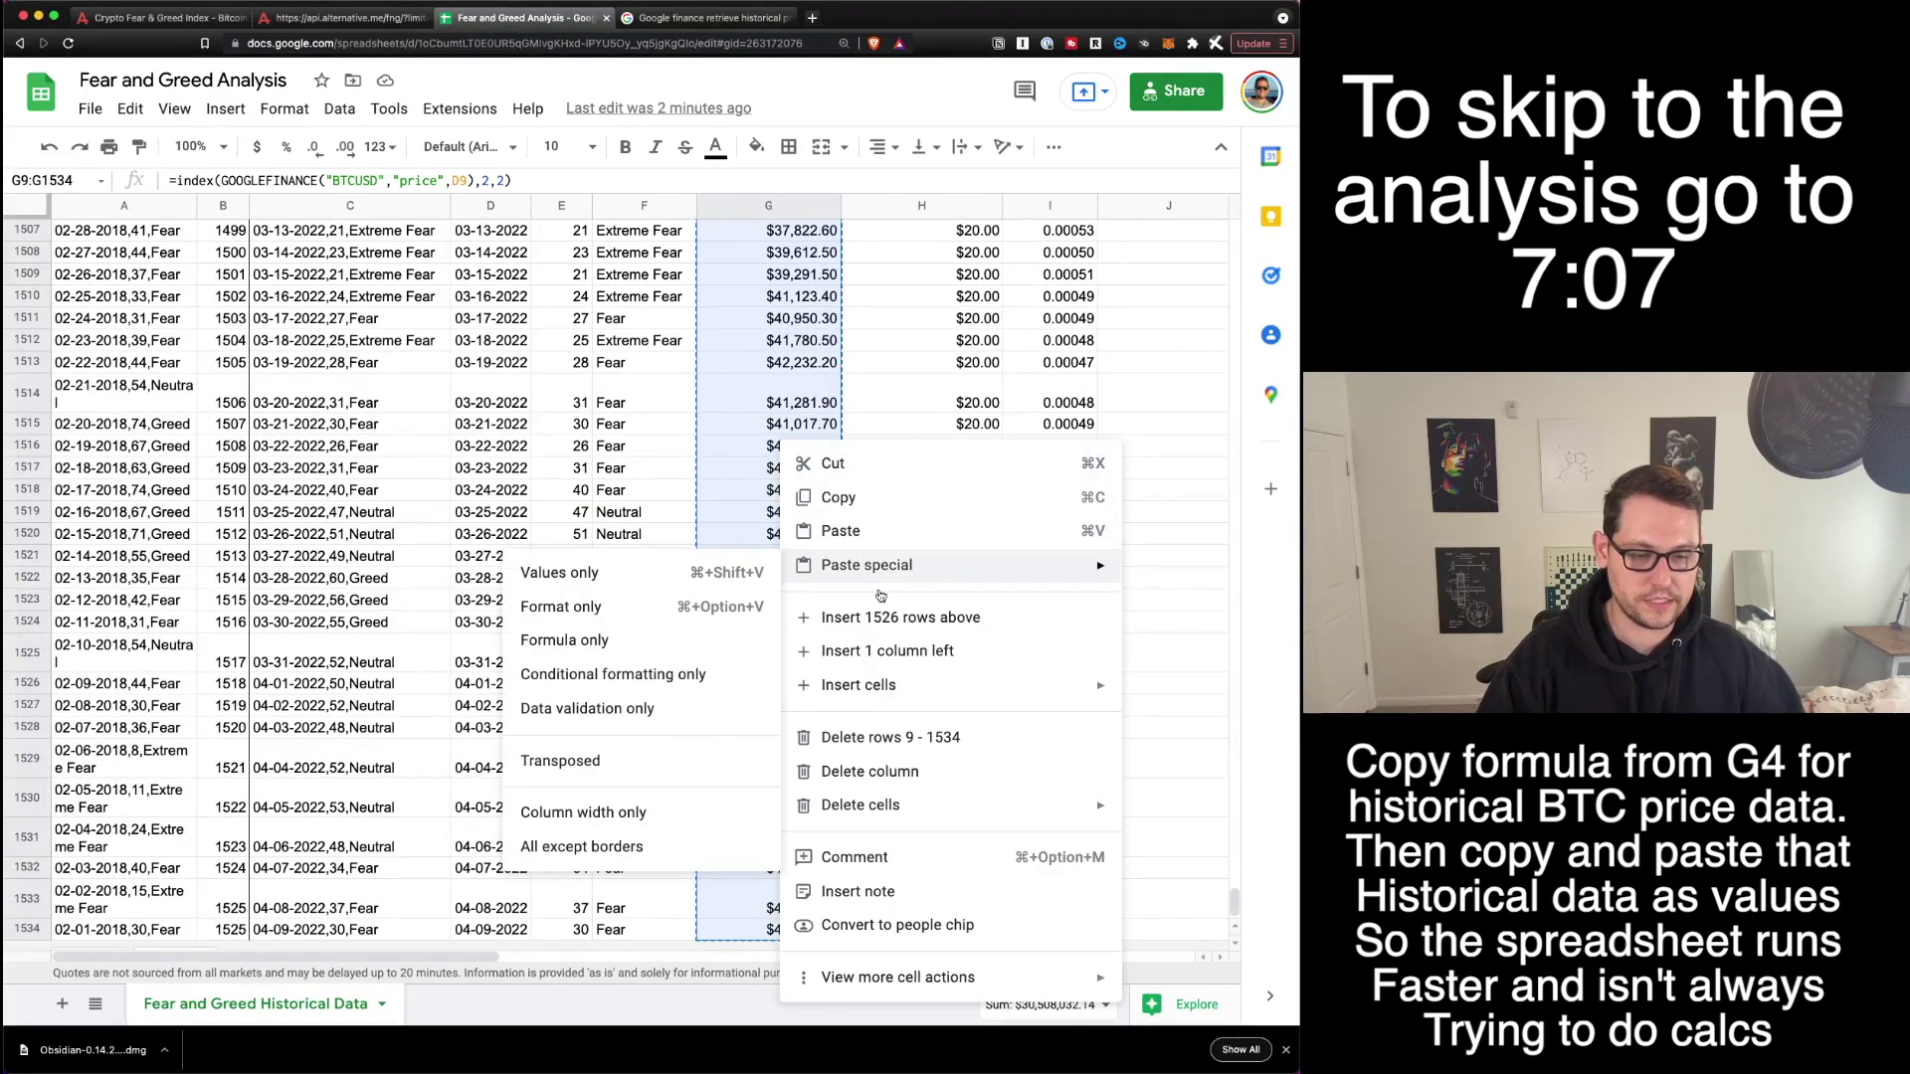
pyautogui.moveTo(865, 565)
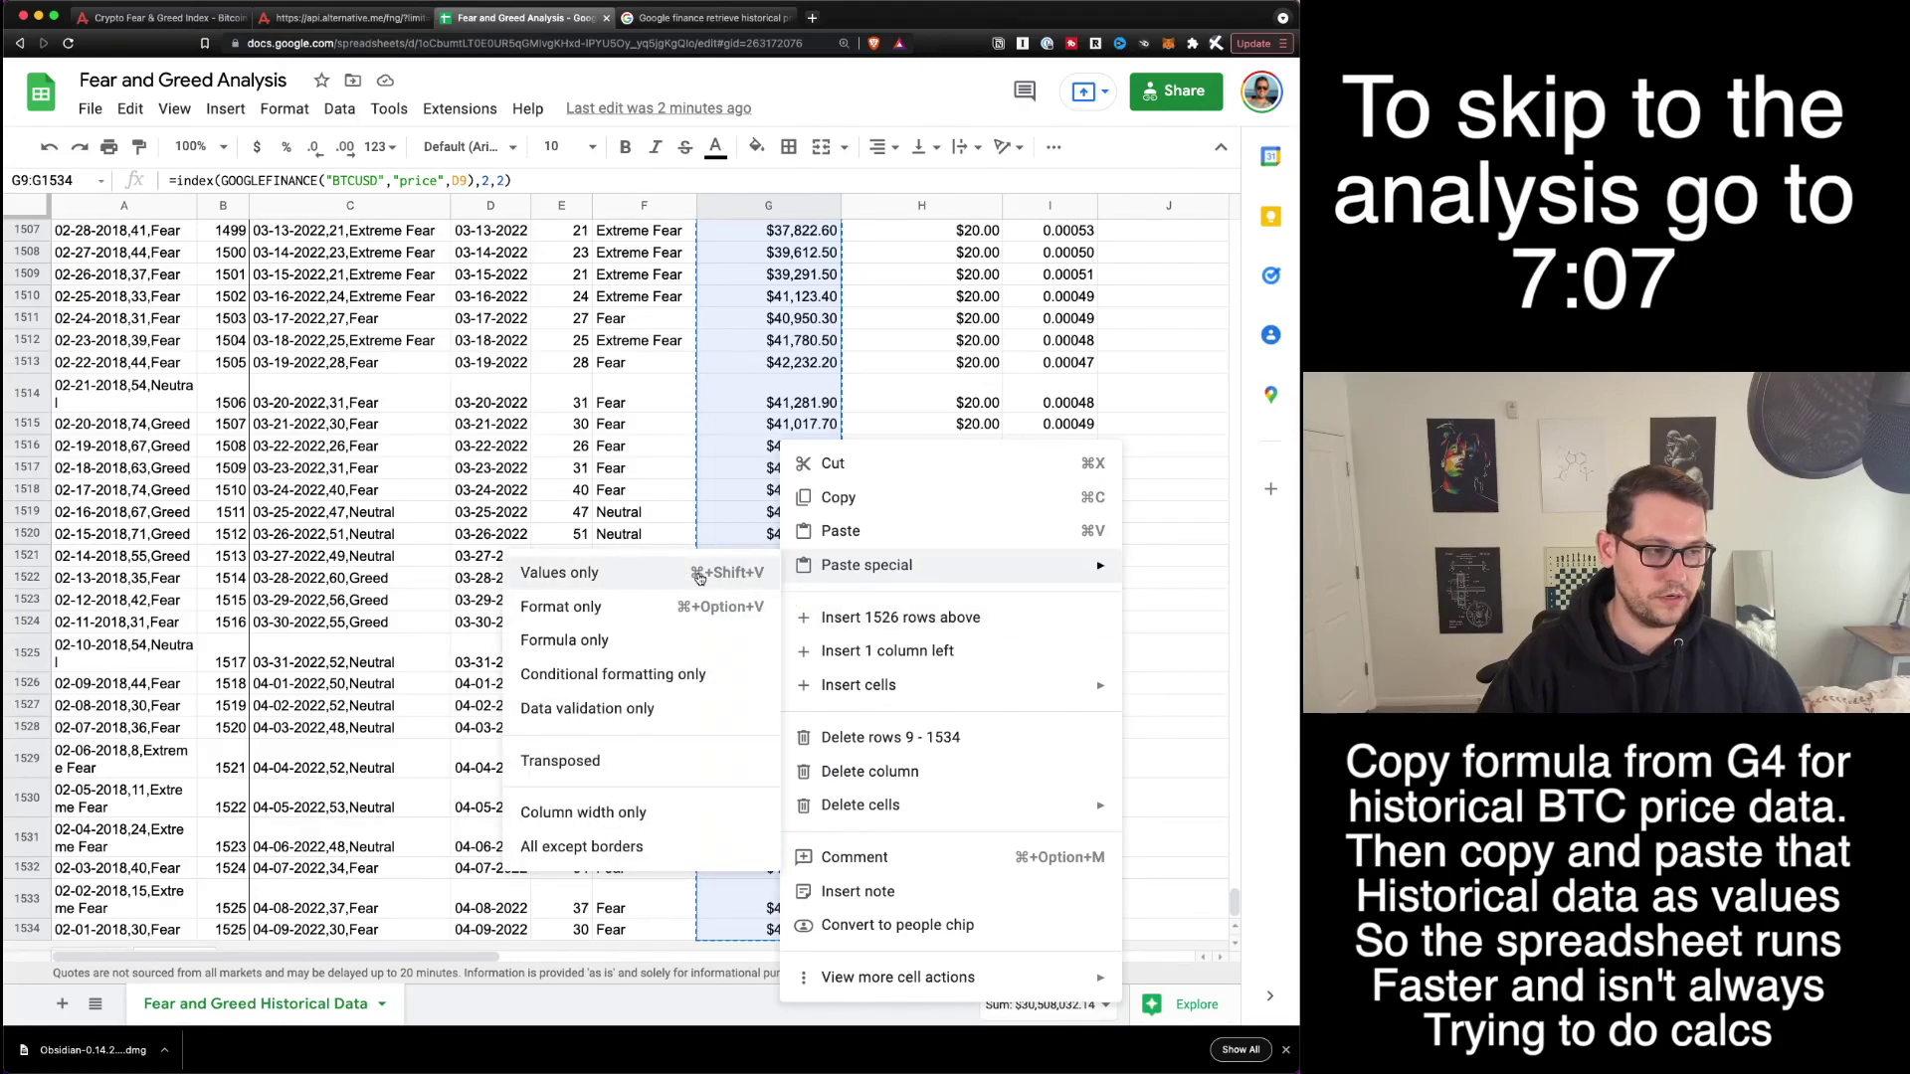
pyautogui.click(699, 575)
pyautogui.click(816, 562)
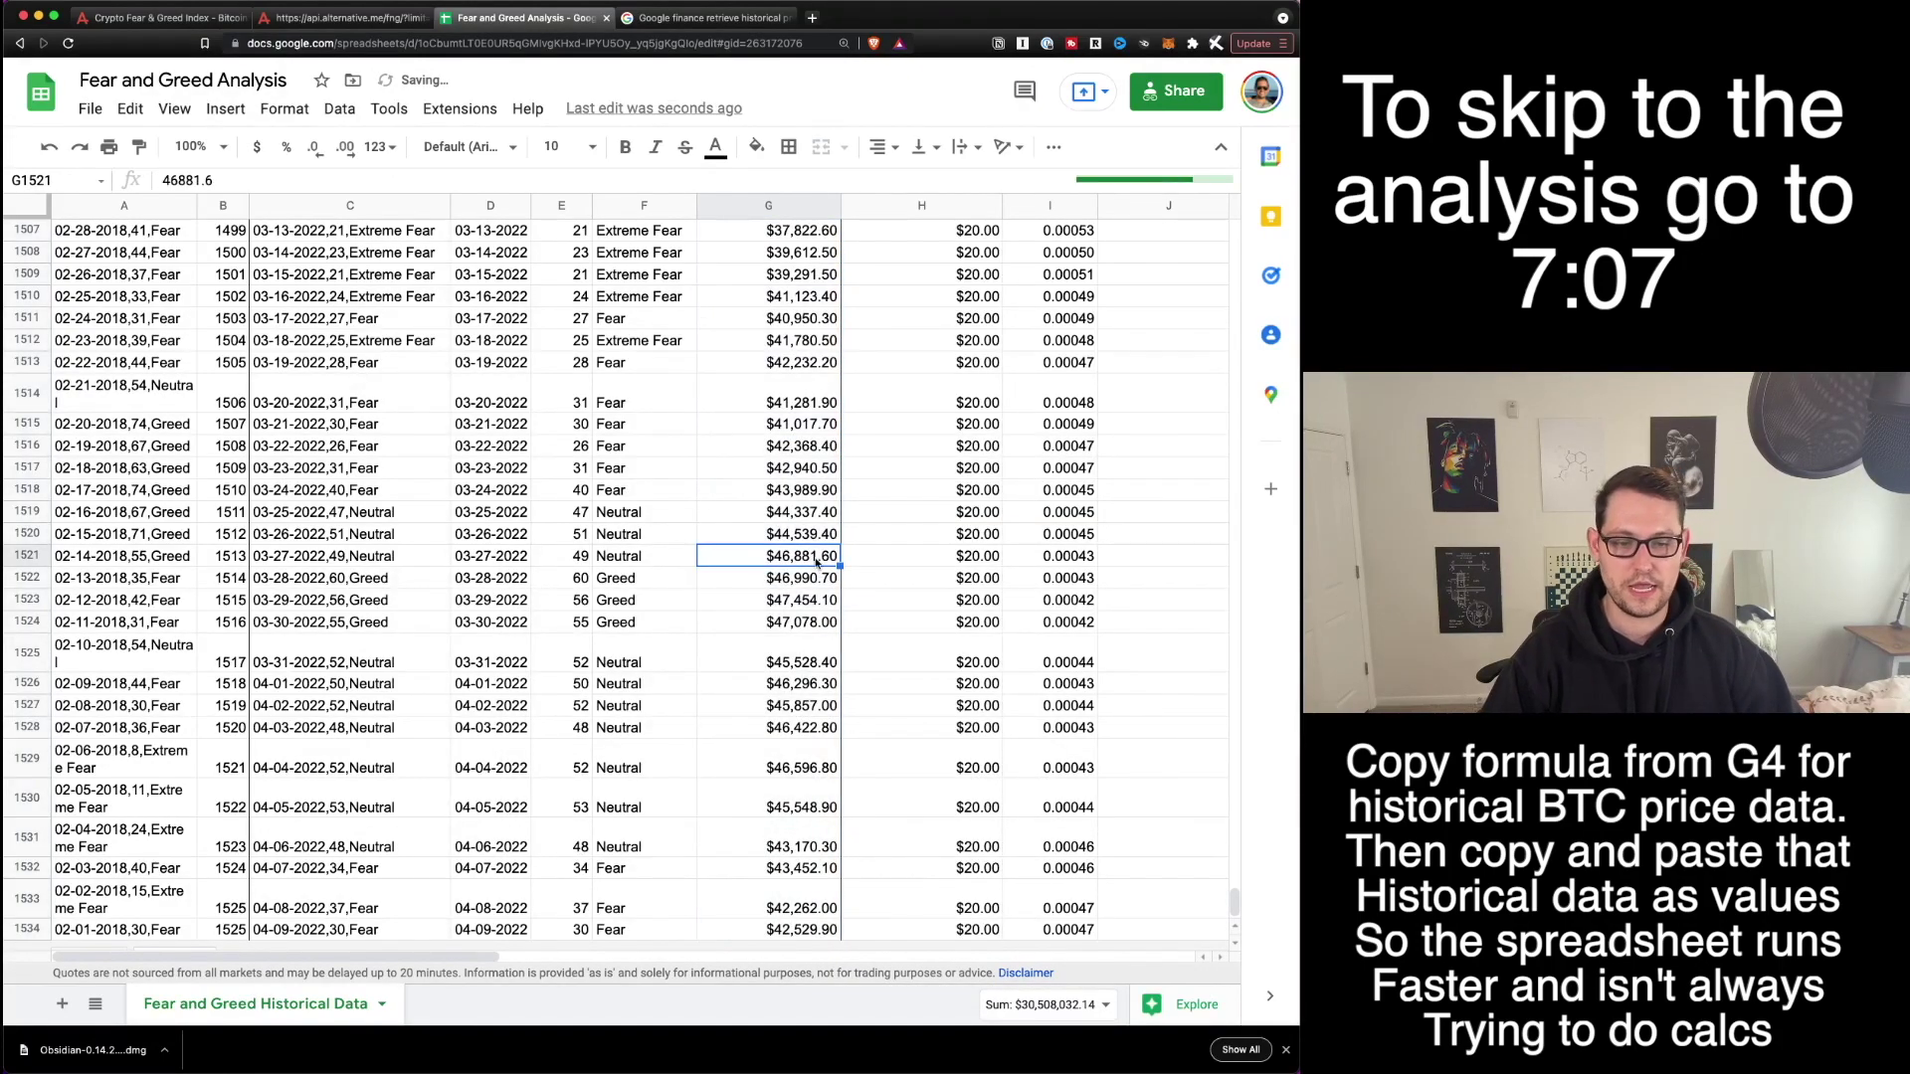
# Look over the parameter and result blocks of Strategies 1 to 4 beside the historical price data.
pyautogui.scroll(20, 756, 587)
pyautogui.scroll(20, 737, 602)
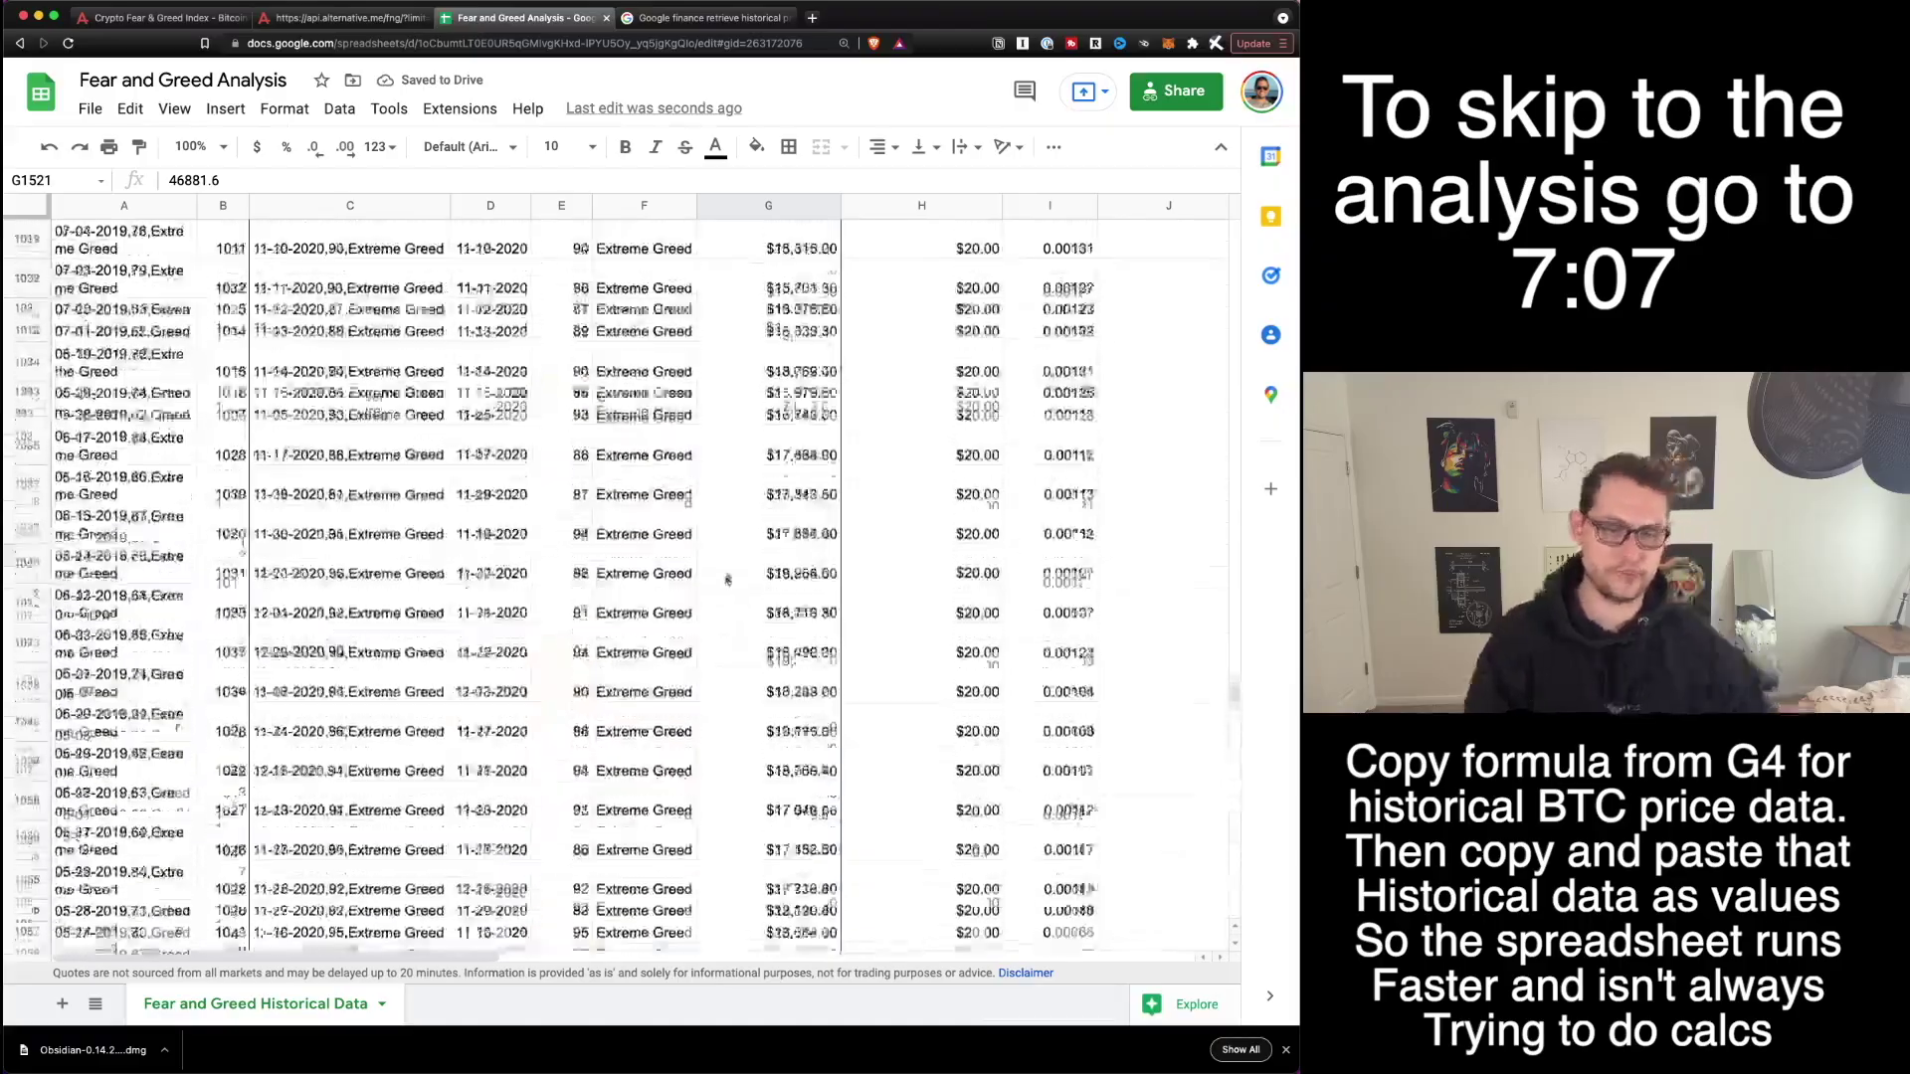
pyautogui.scroll(20, 737, 510)
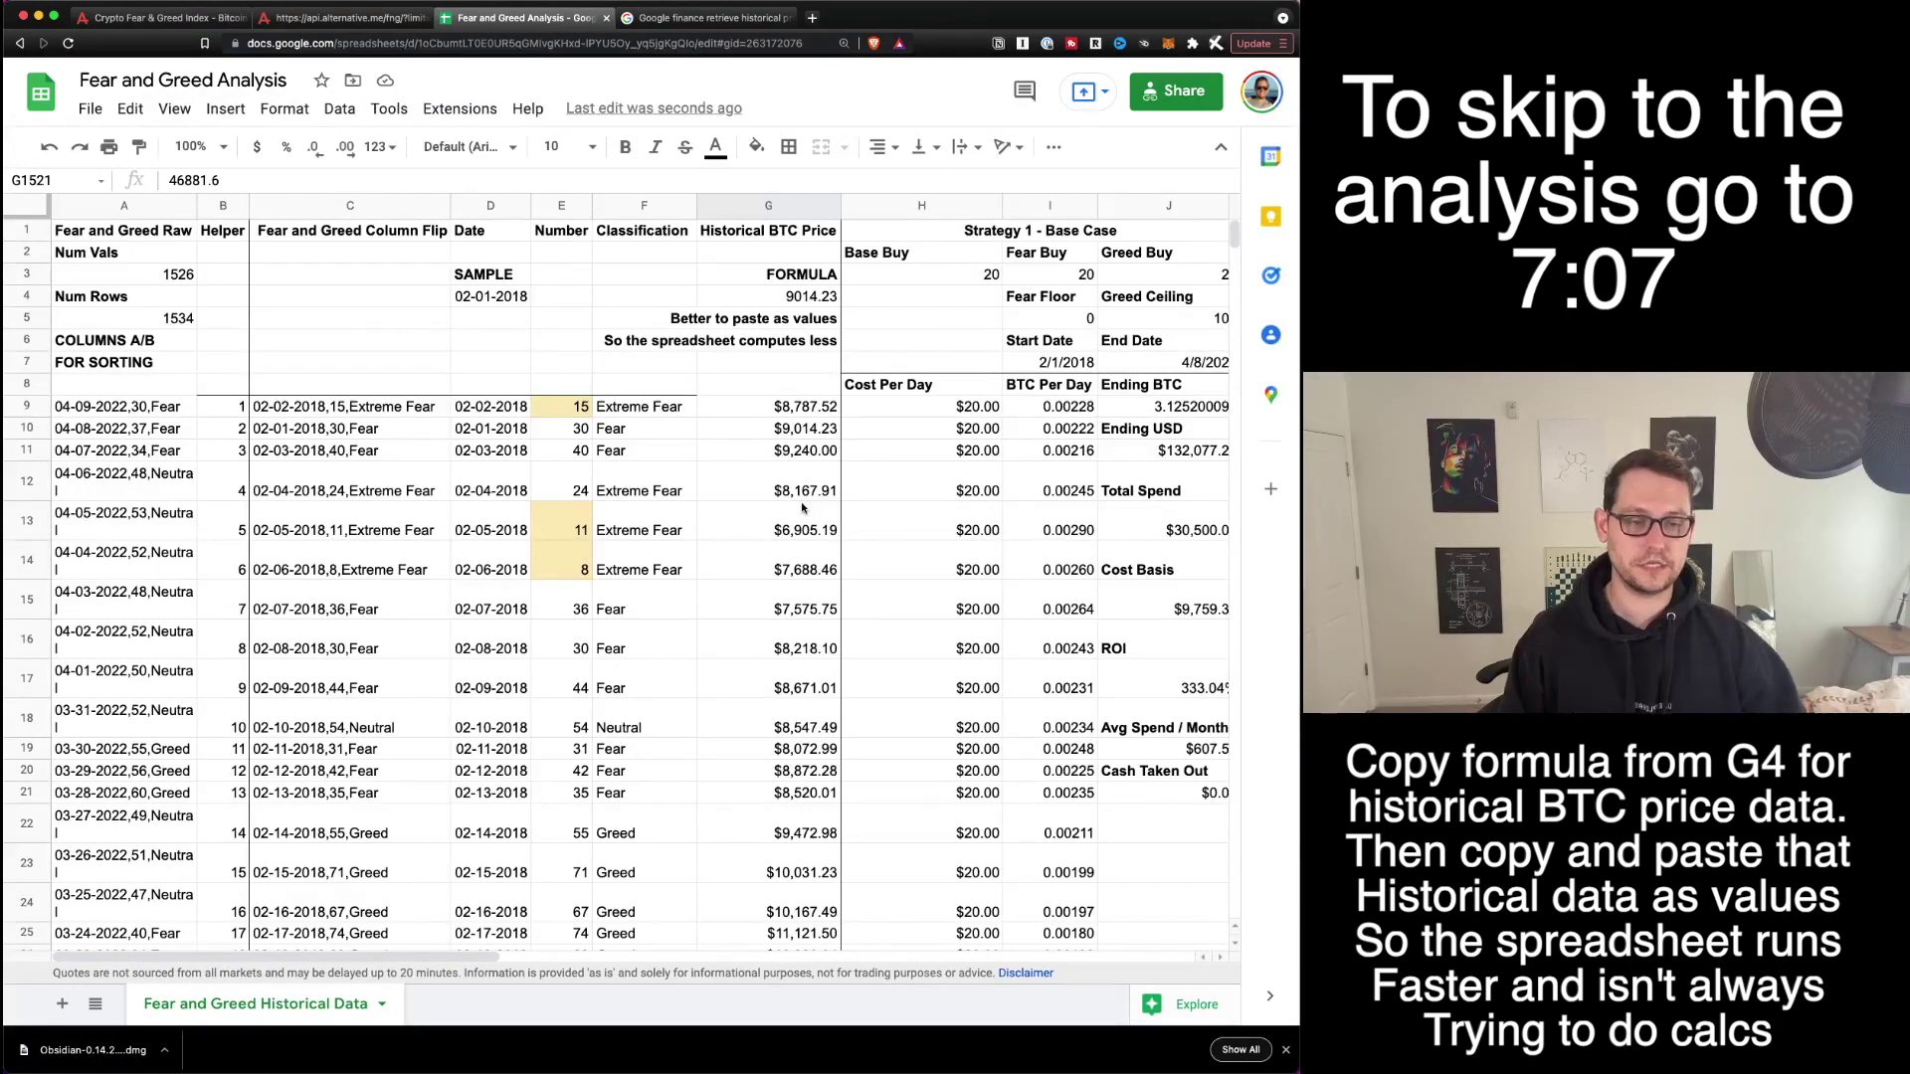
pyautogui.hscroll(10, 791, 527)
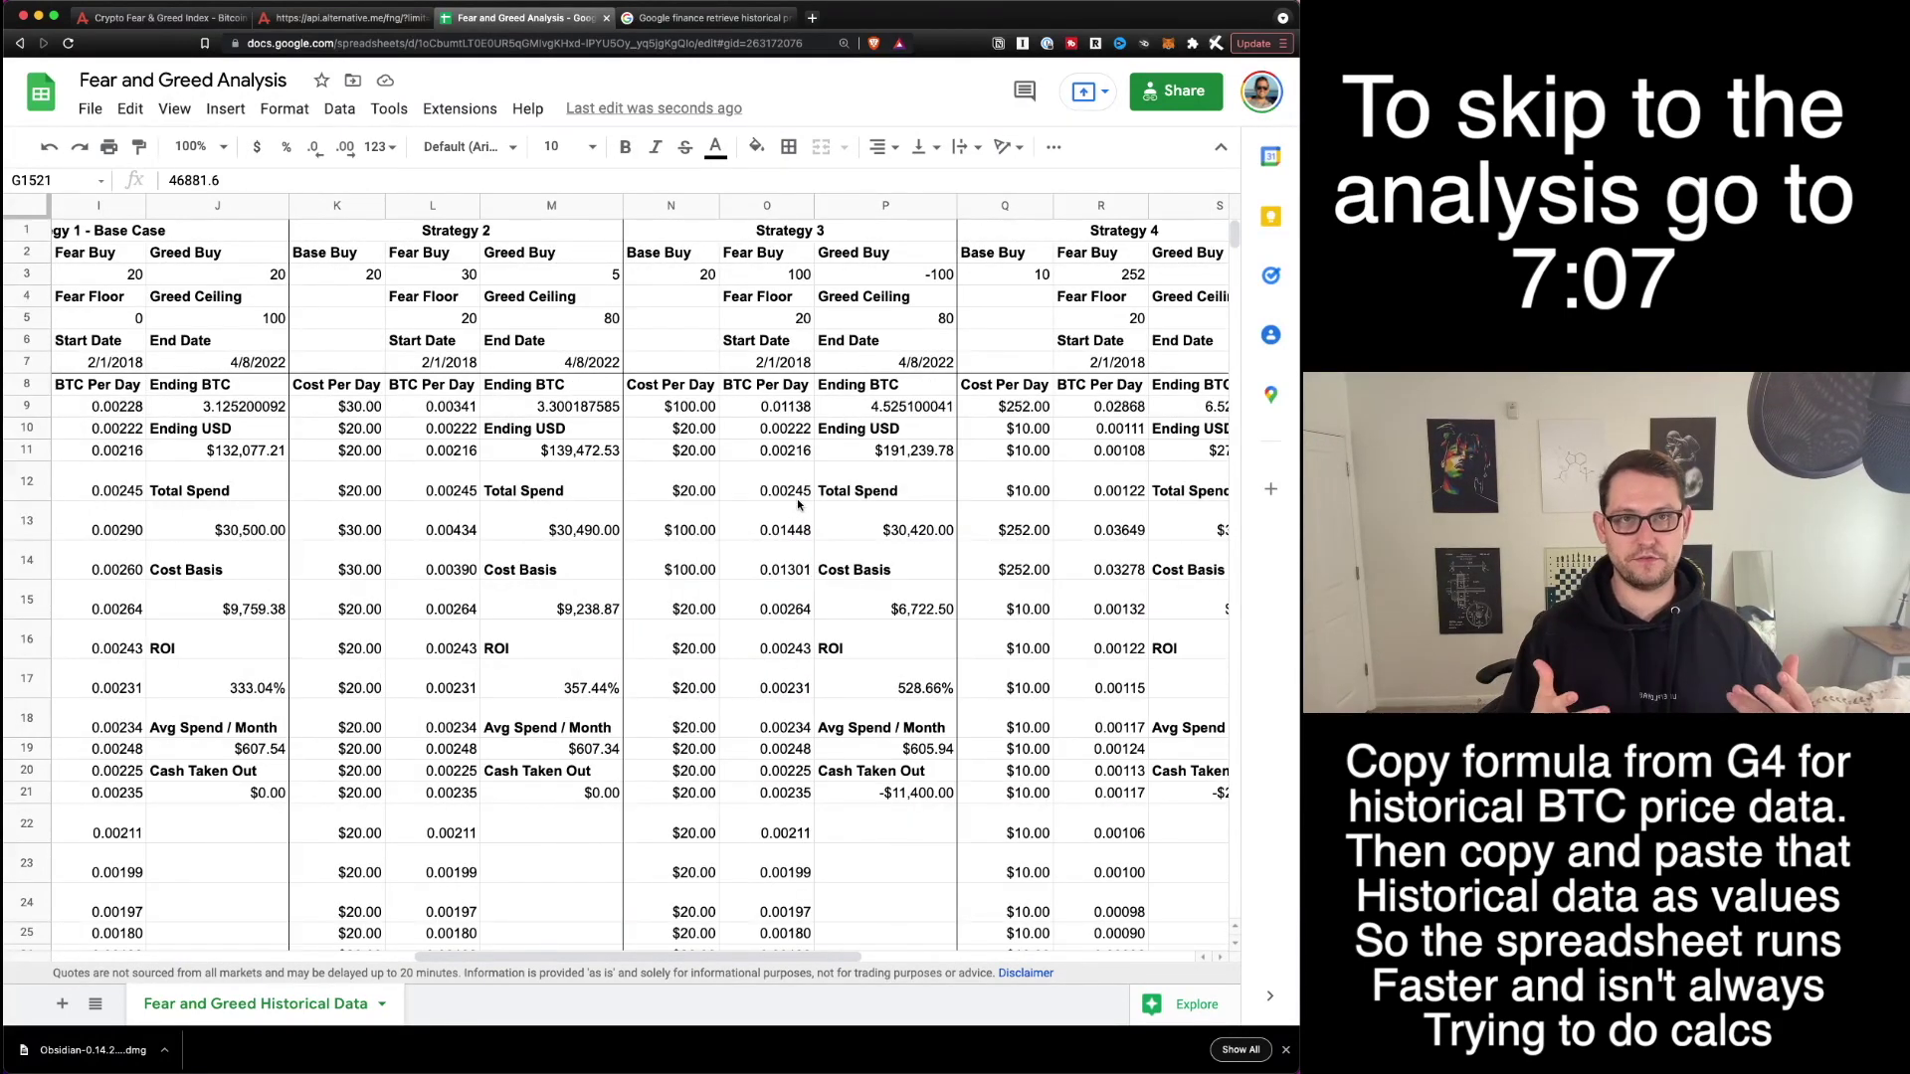
pyautogui.hscroll(-2, 797, 498)
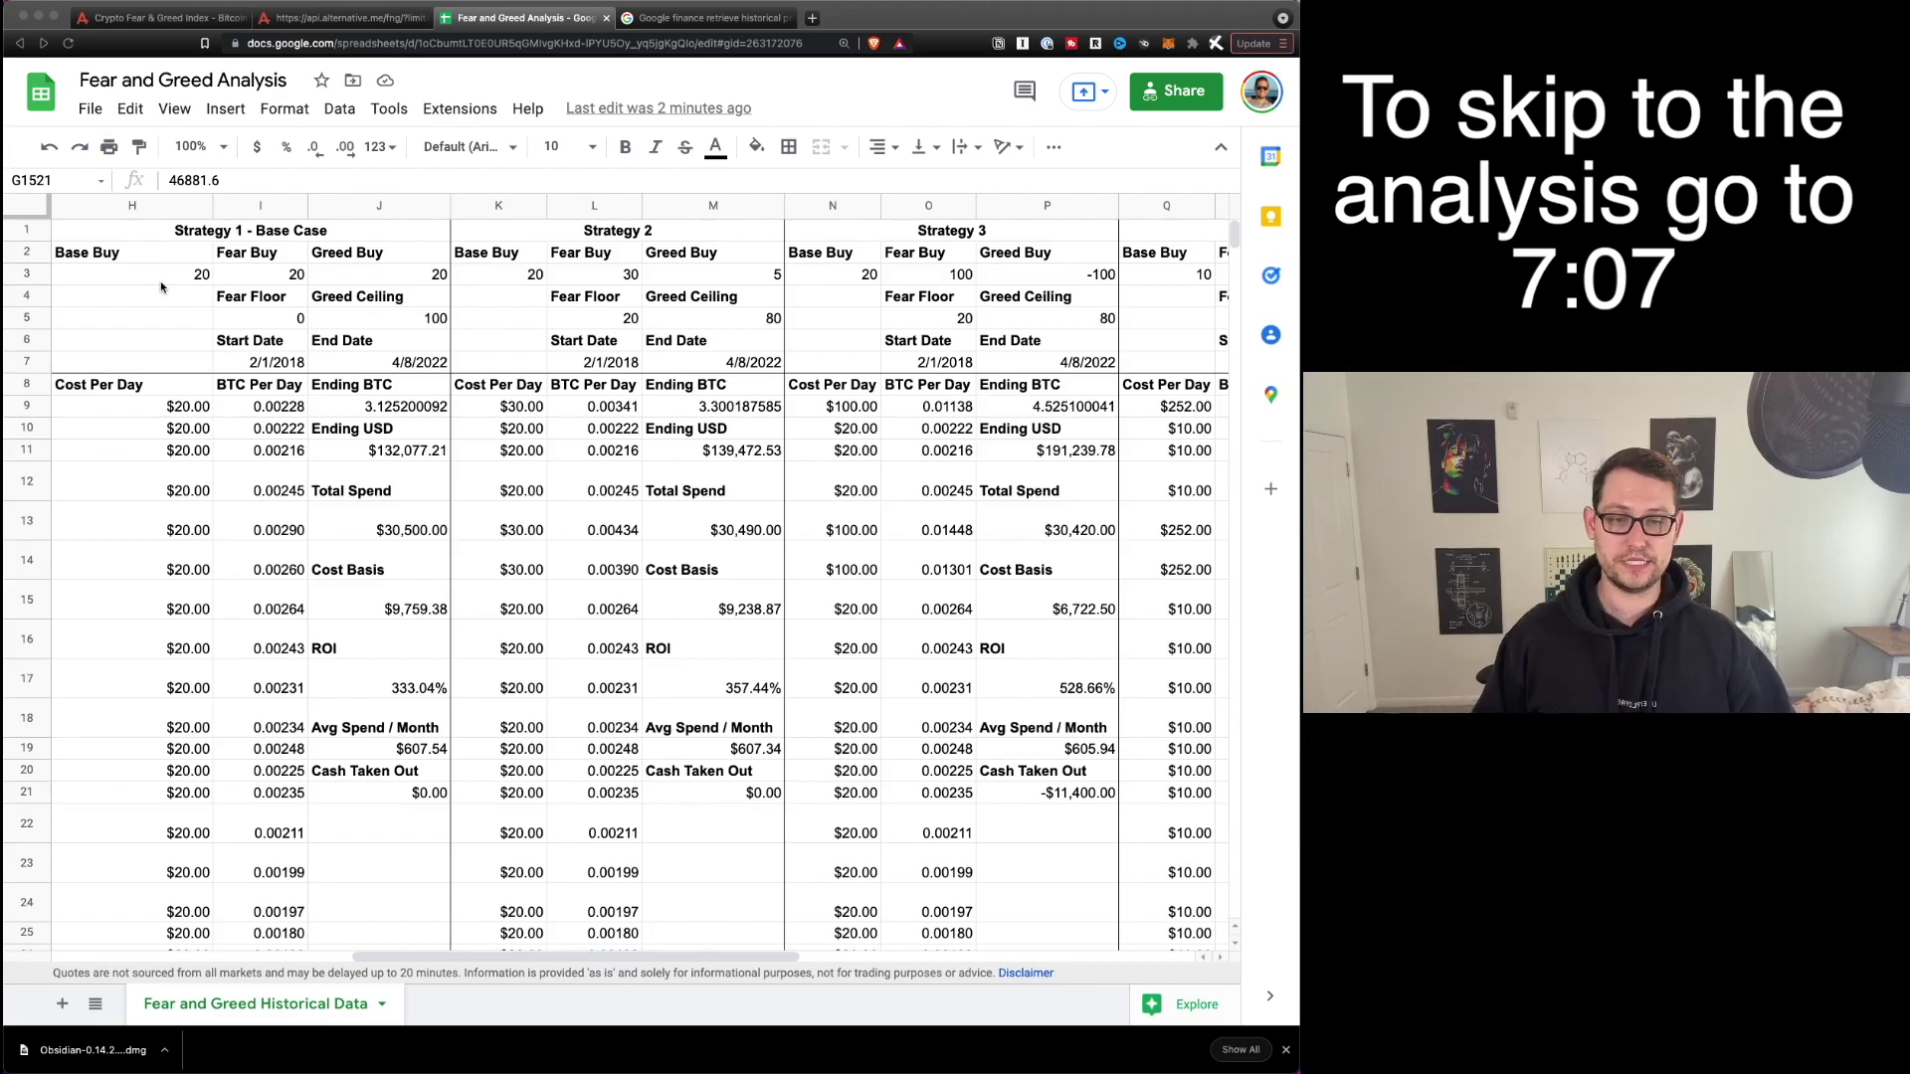
pyautogui.hscroll(8, 170, 299)
pyautogui.hscroll(-15, 169, 303)
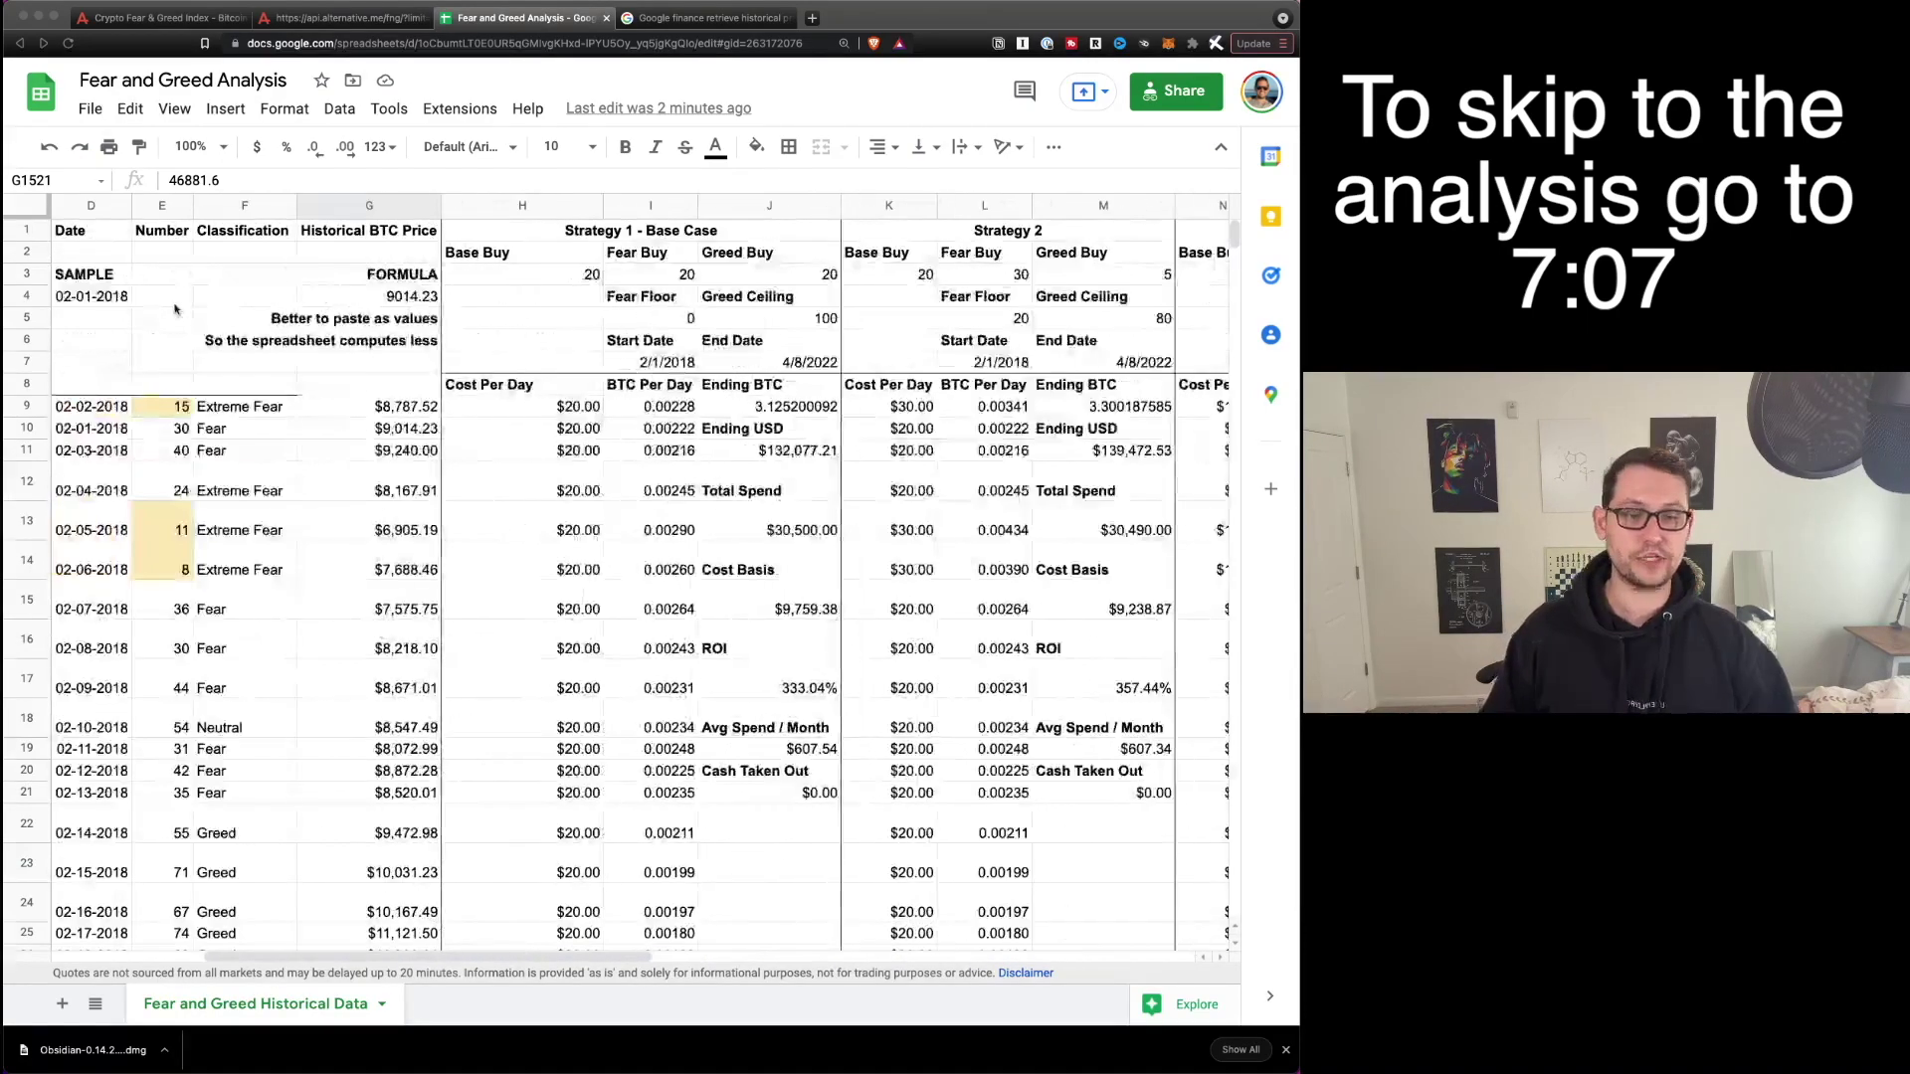
pyautogui.hscroll(4, 189, 319)
# Examine the Strategy 1 inputs: Base Buy, Fear Buy and Greed Buy, plus the Fear Floor and Greed Ceiling thresholds.
pyautogui.click(175, 277)
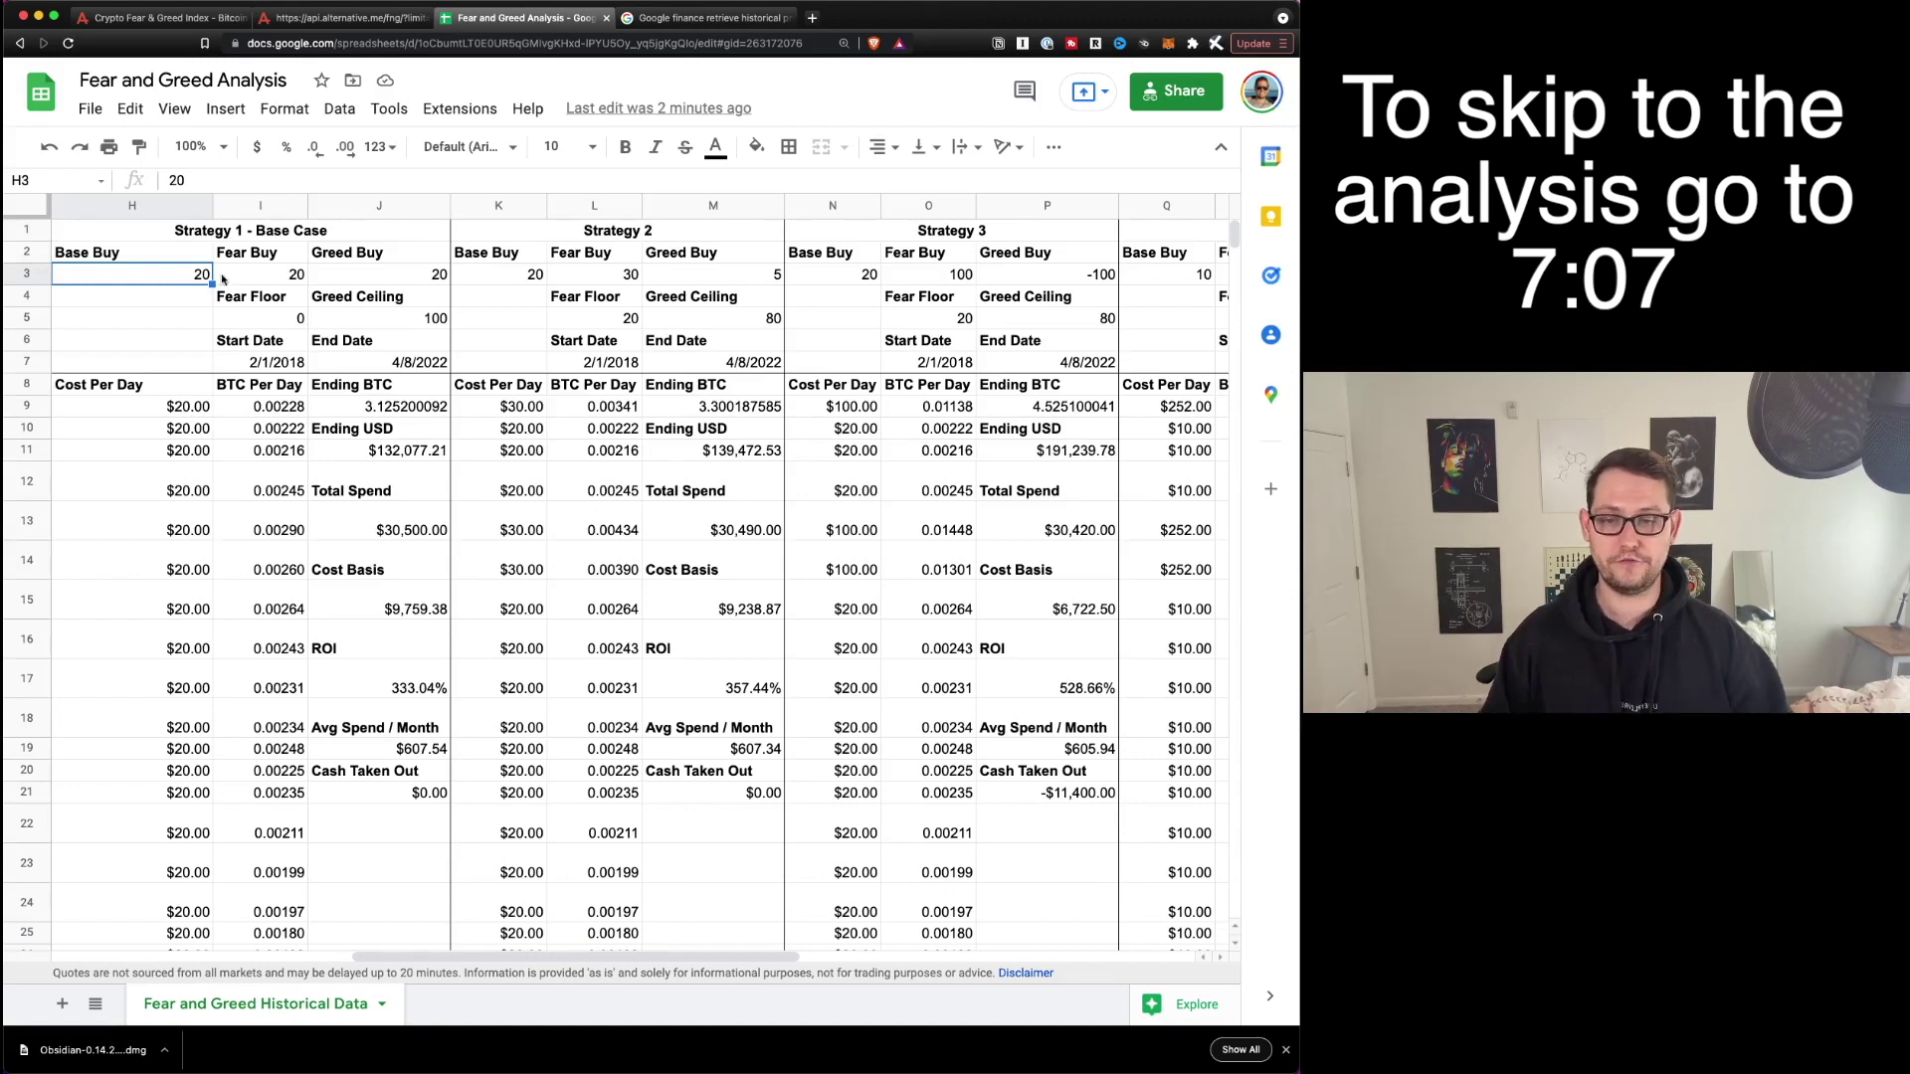
pyautogui.click(222, 280)
pyautogui.click(410, 279)
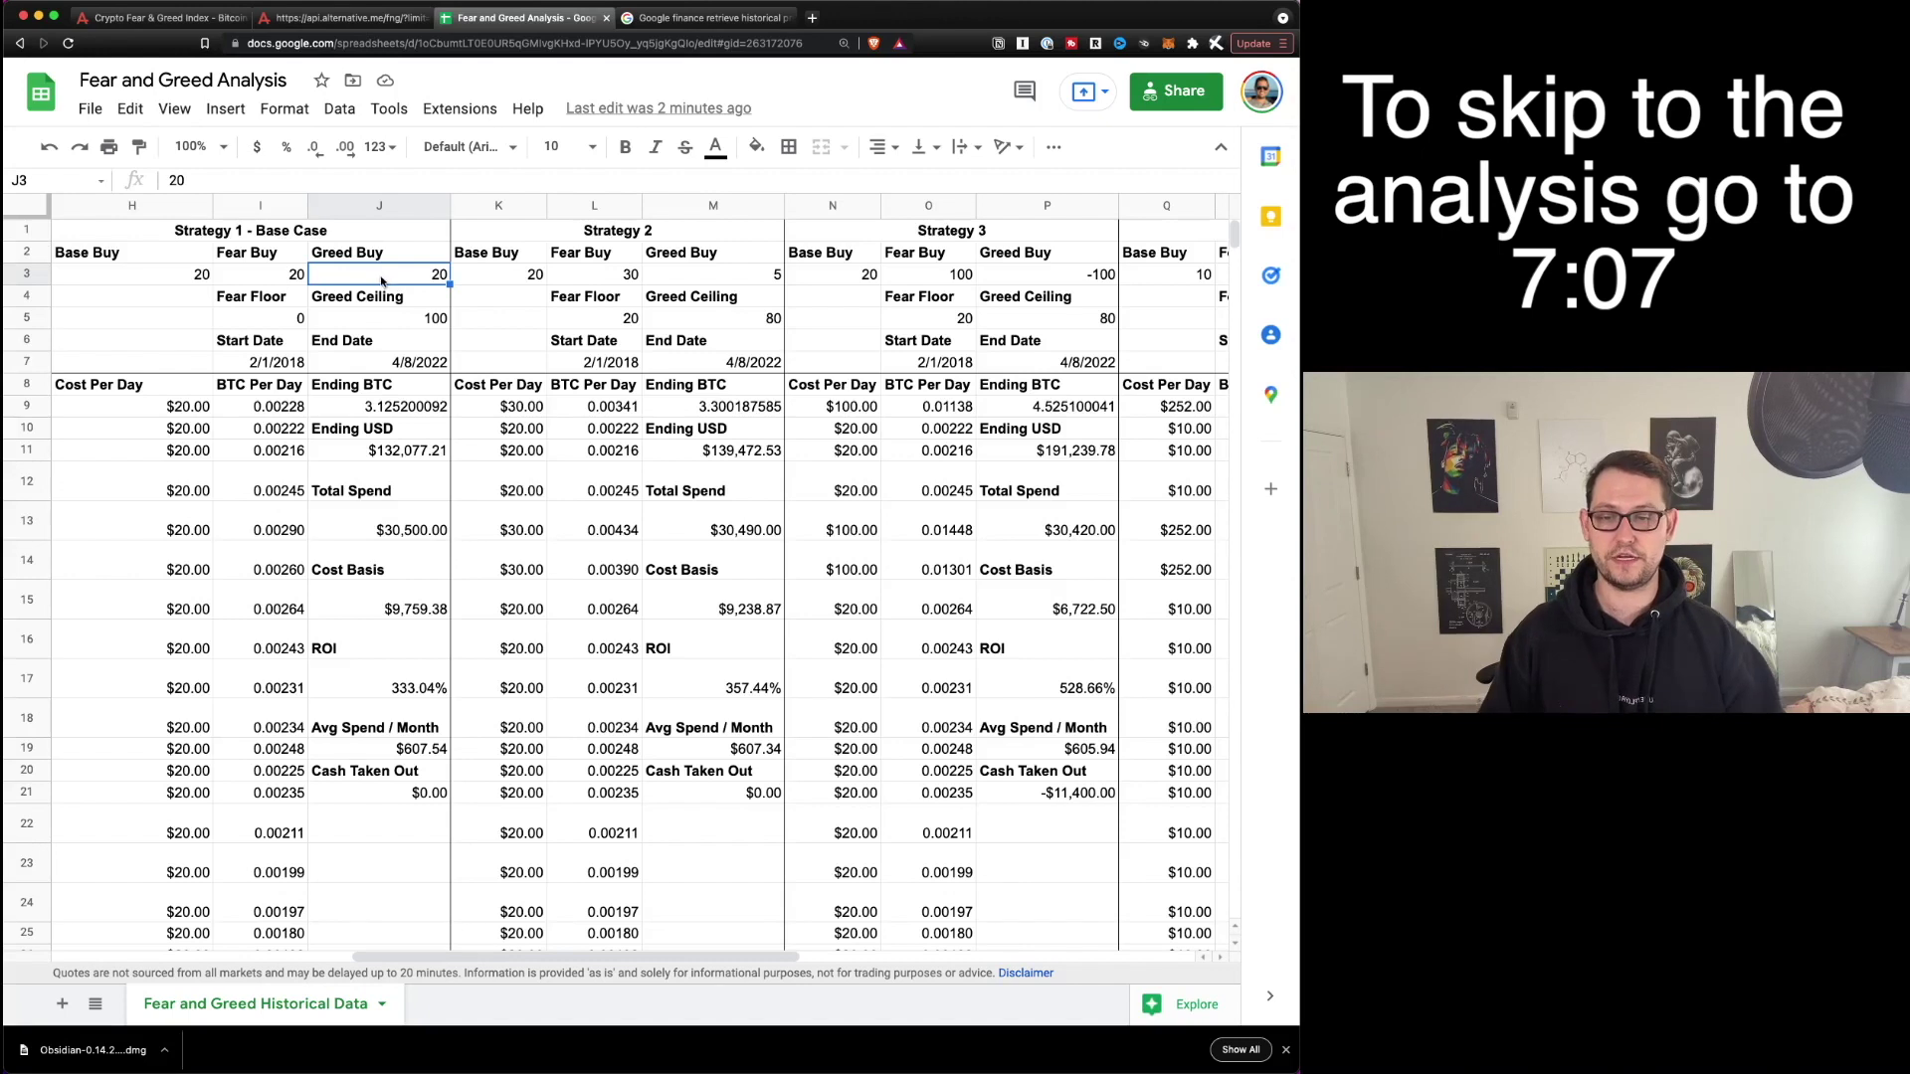
pyautogui.click(276, 285)
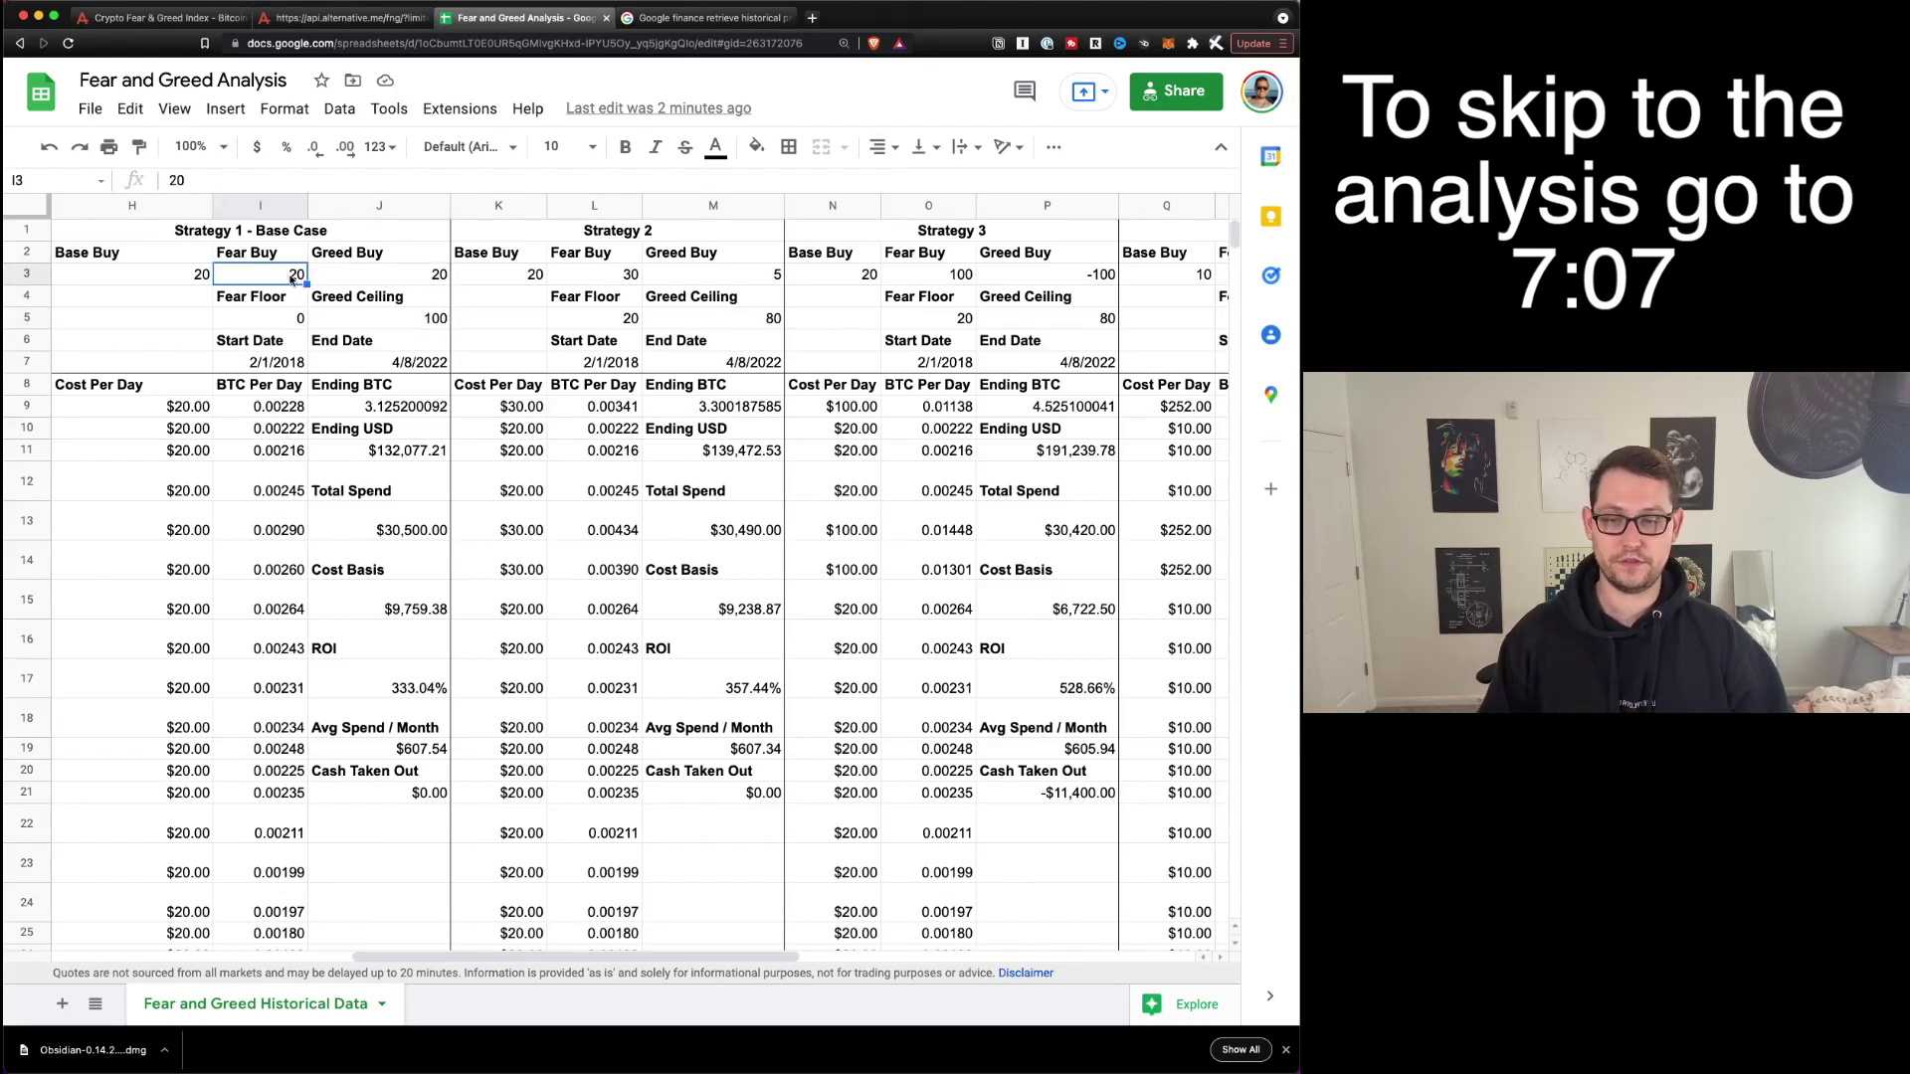
pyautogui.click(281, 325)
pyautogui.click(377, 279)
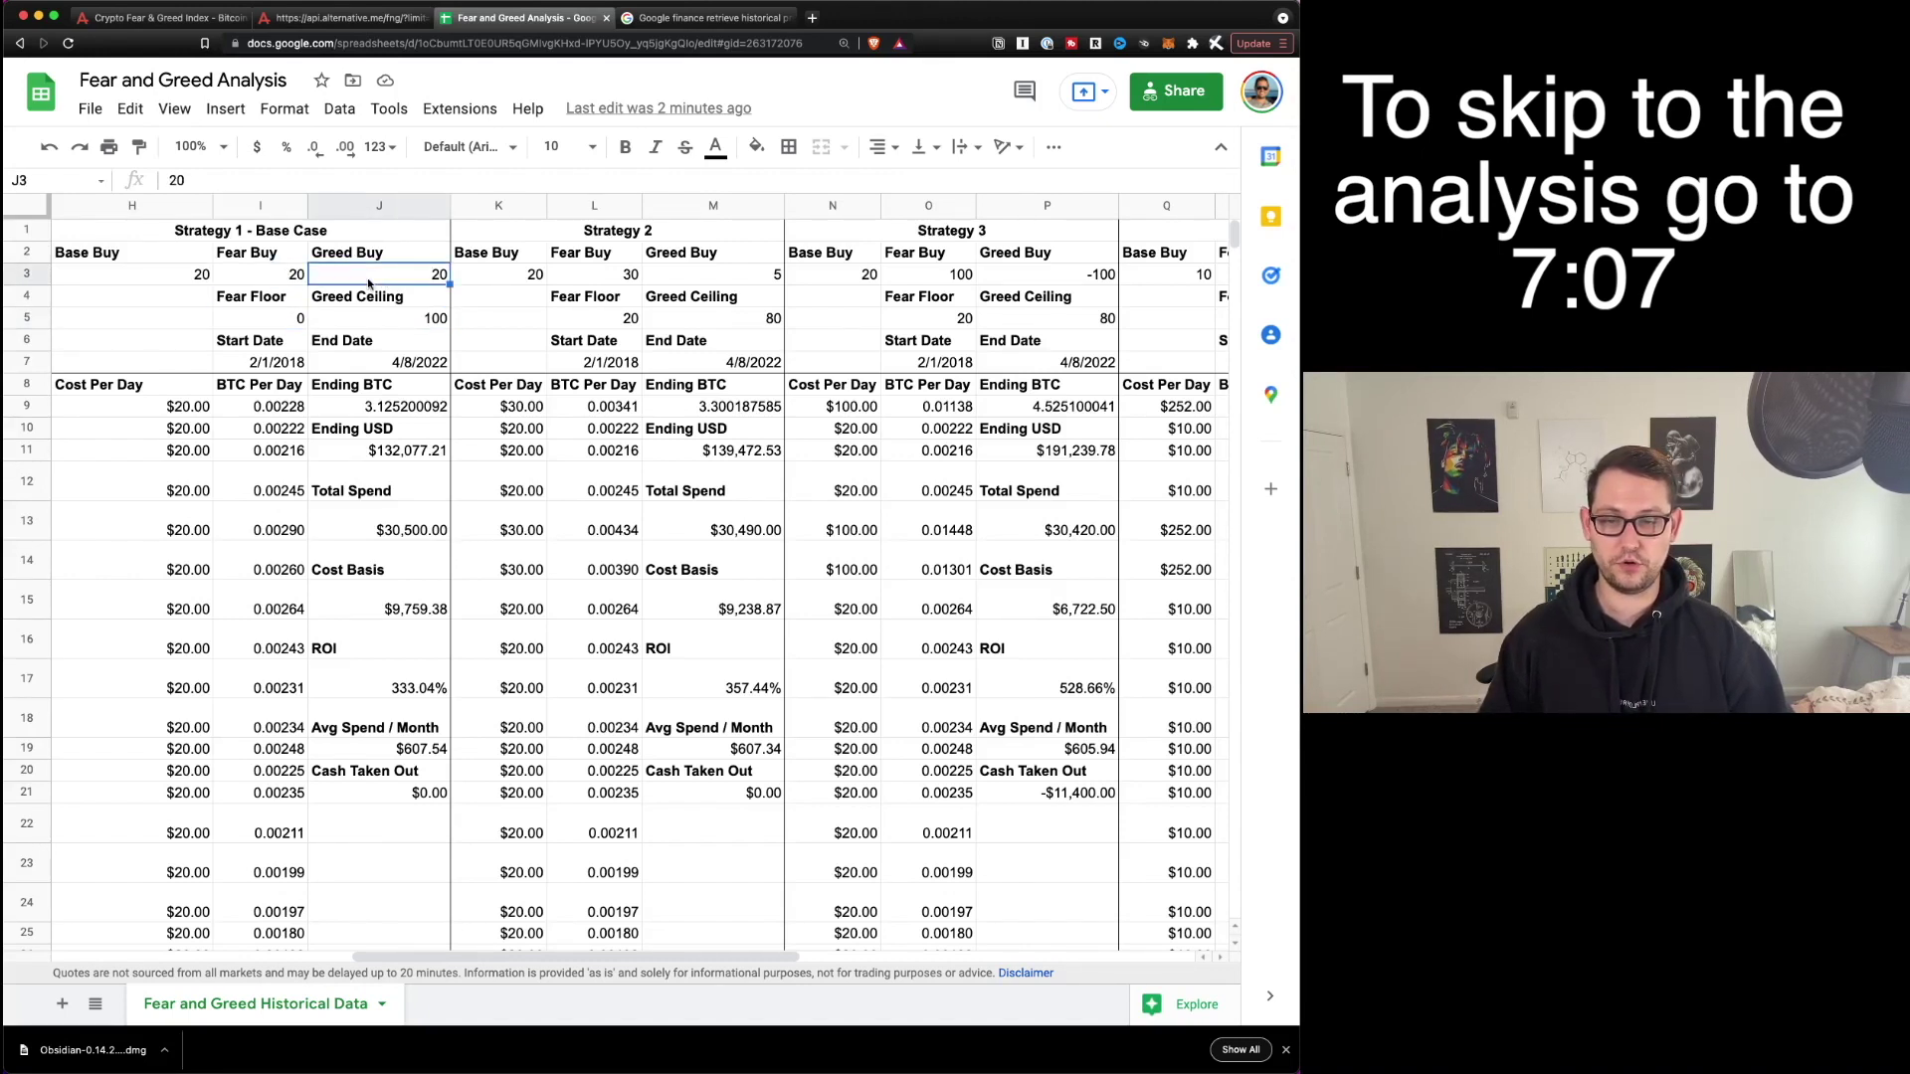
pyautogui.click(387, 317)
pyautogui.click(384, 278)
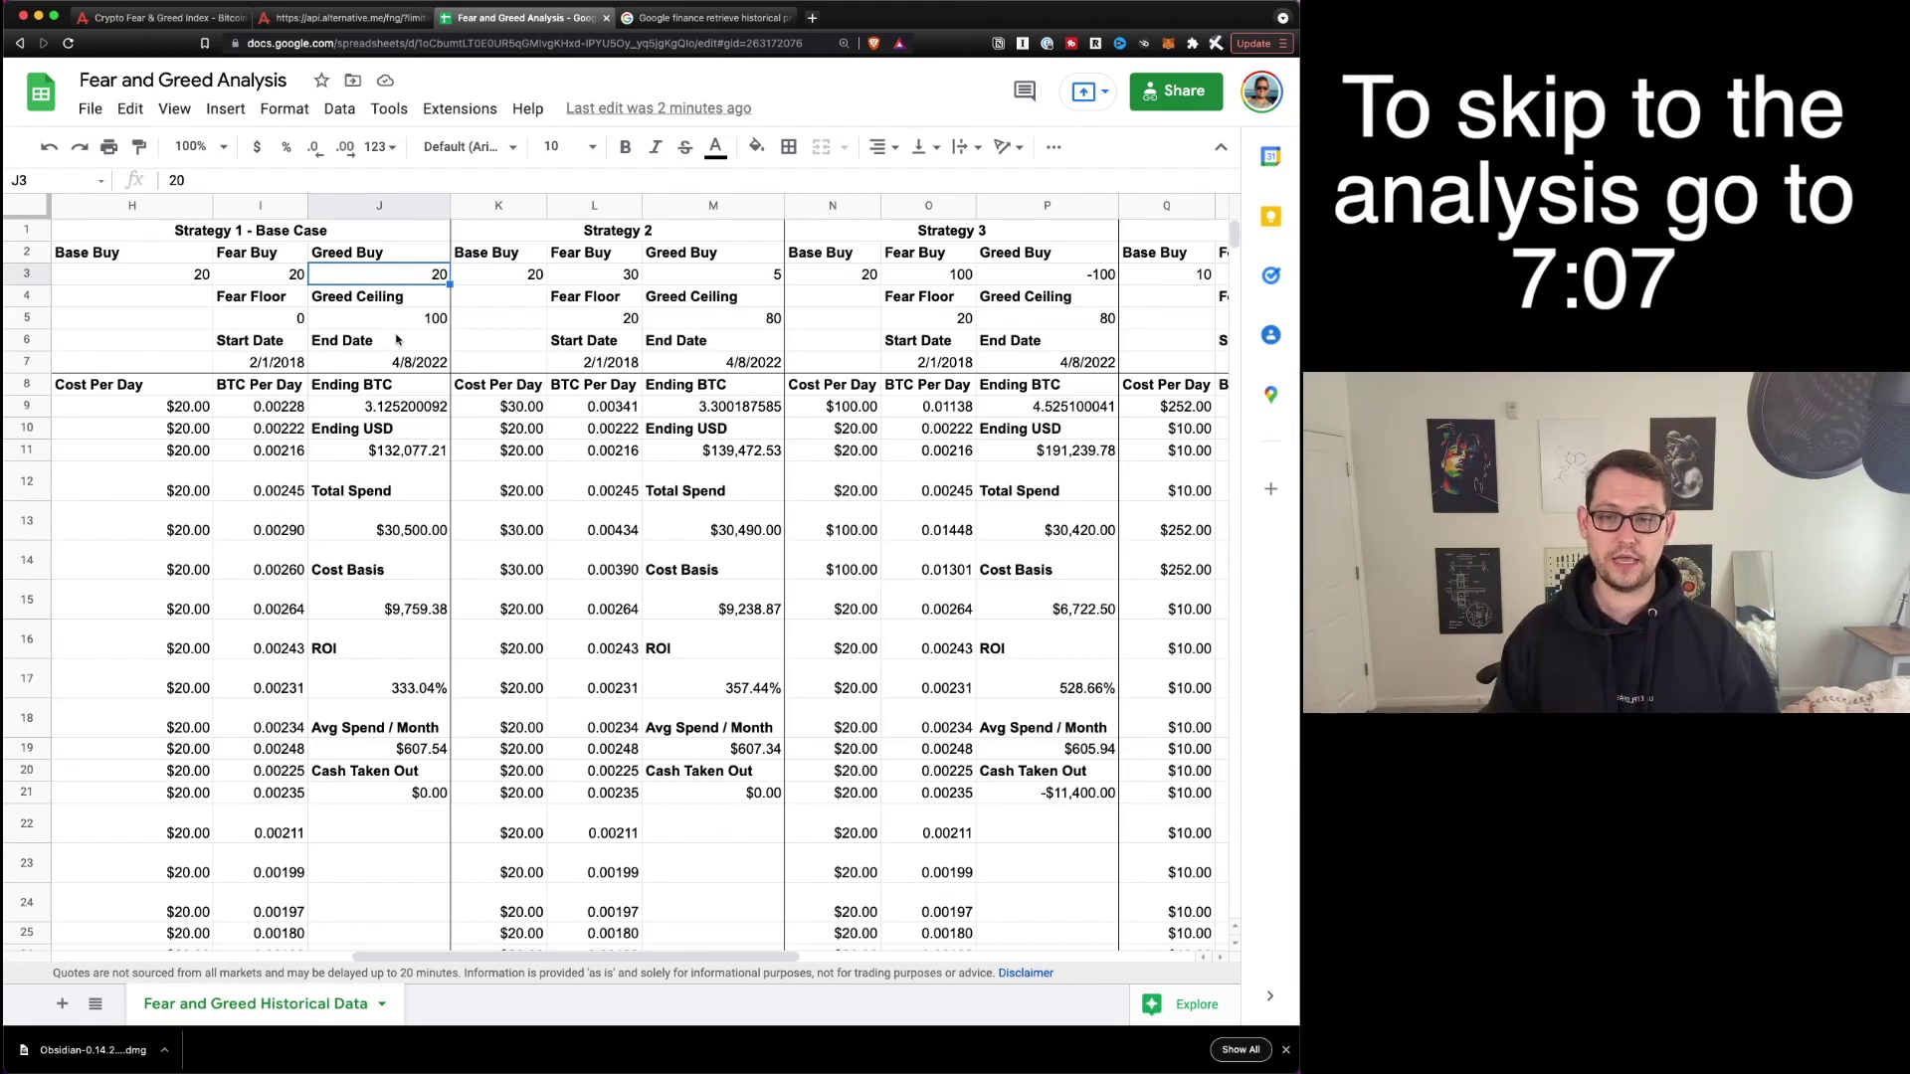
pyautogui.click(267, 321)
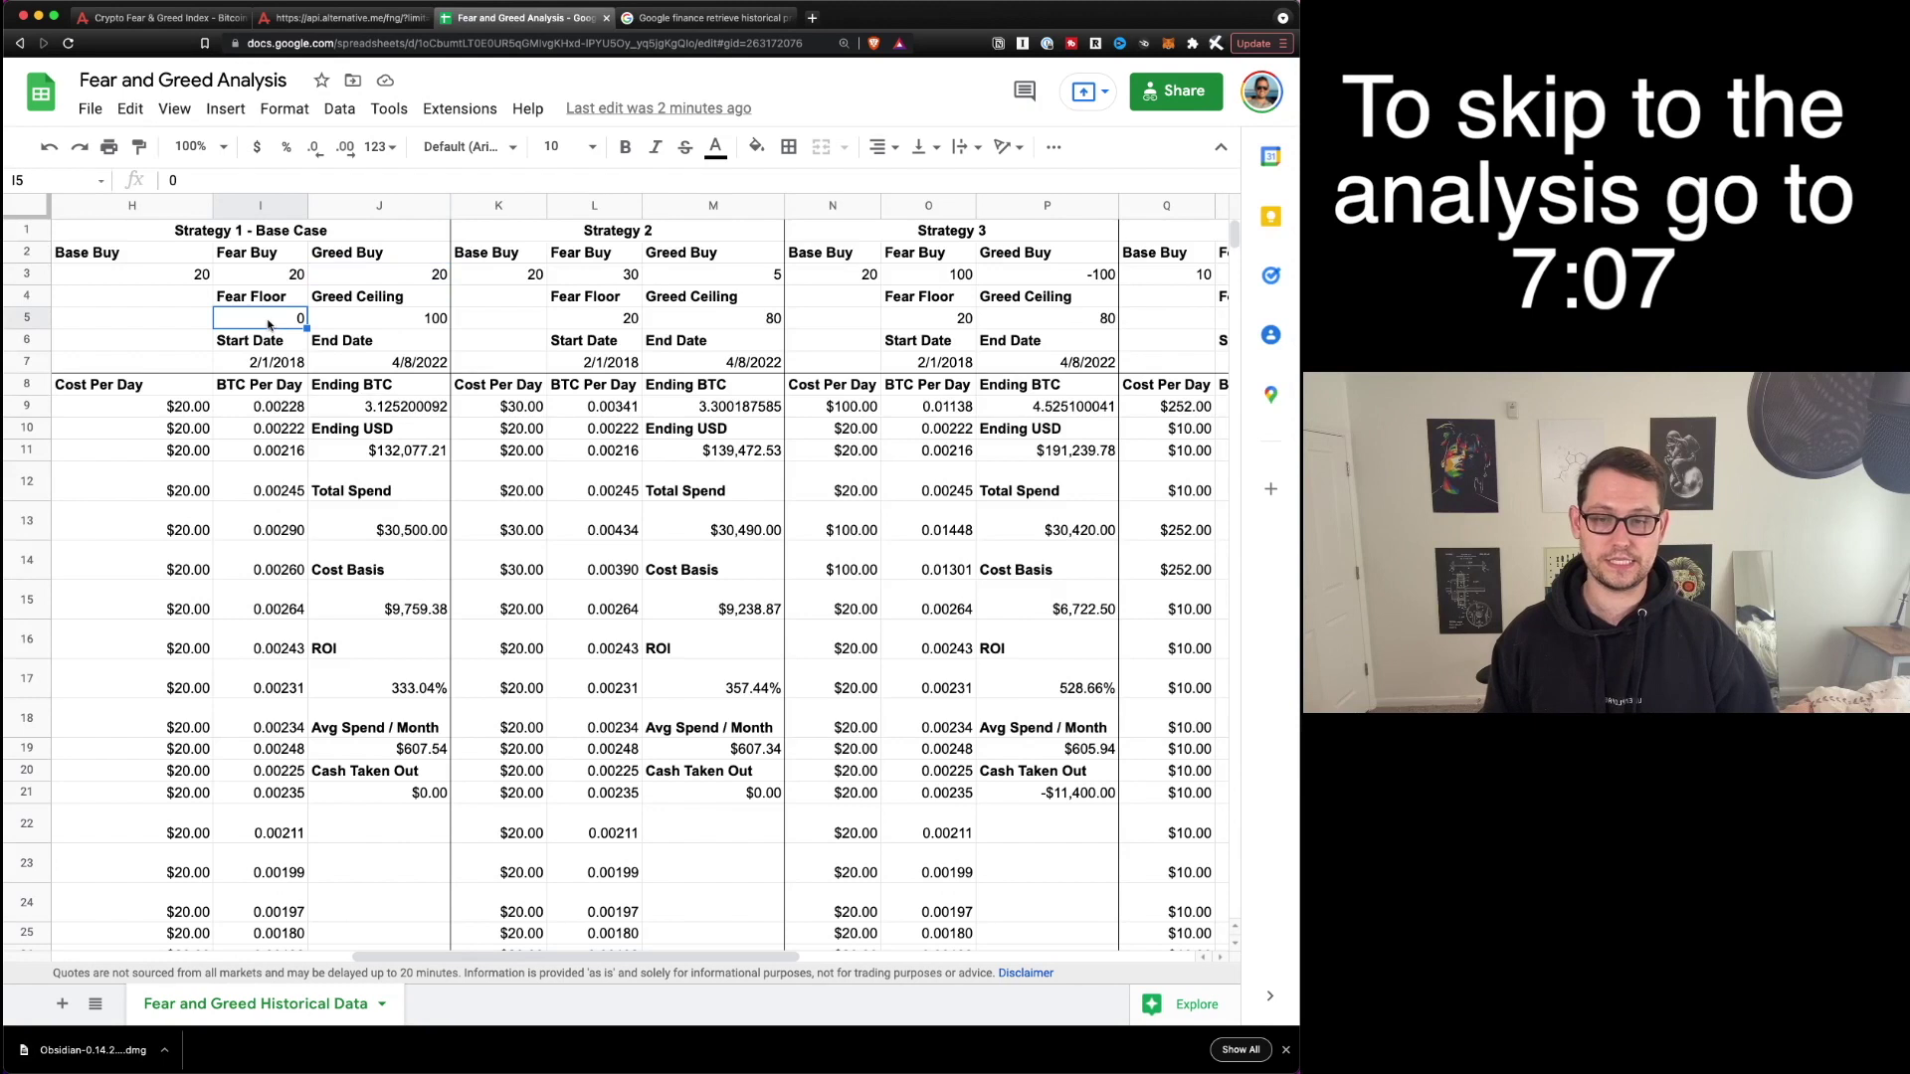
# Examine the Strategy 1 inputs for Greed Ceiling, Fear Buy and Greed Buy, plus its Start Date and End Date.
pyautogui.click(372, 326)
pyautogui.click(295, 275)
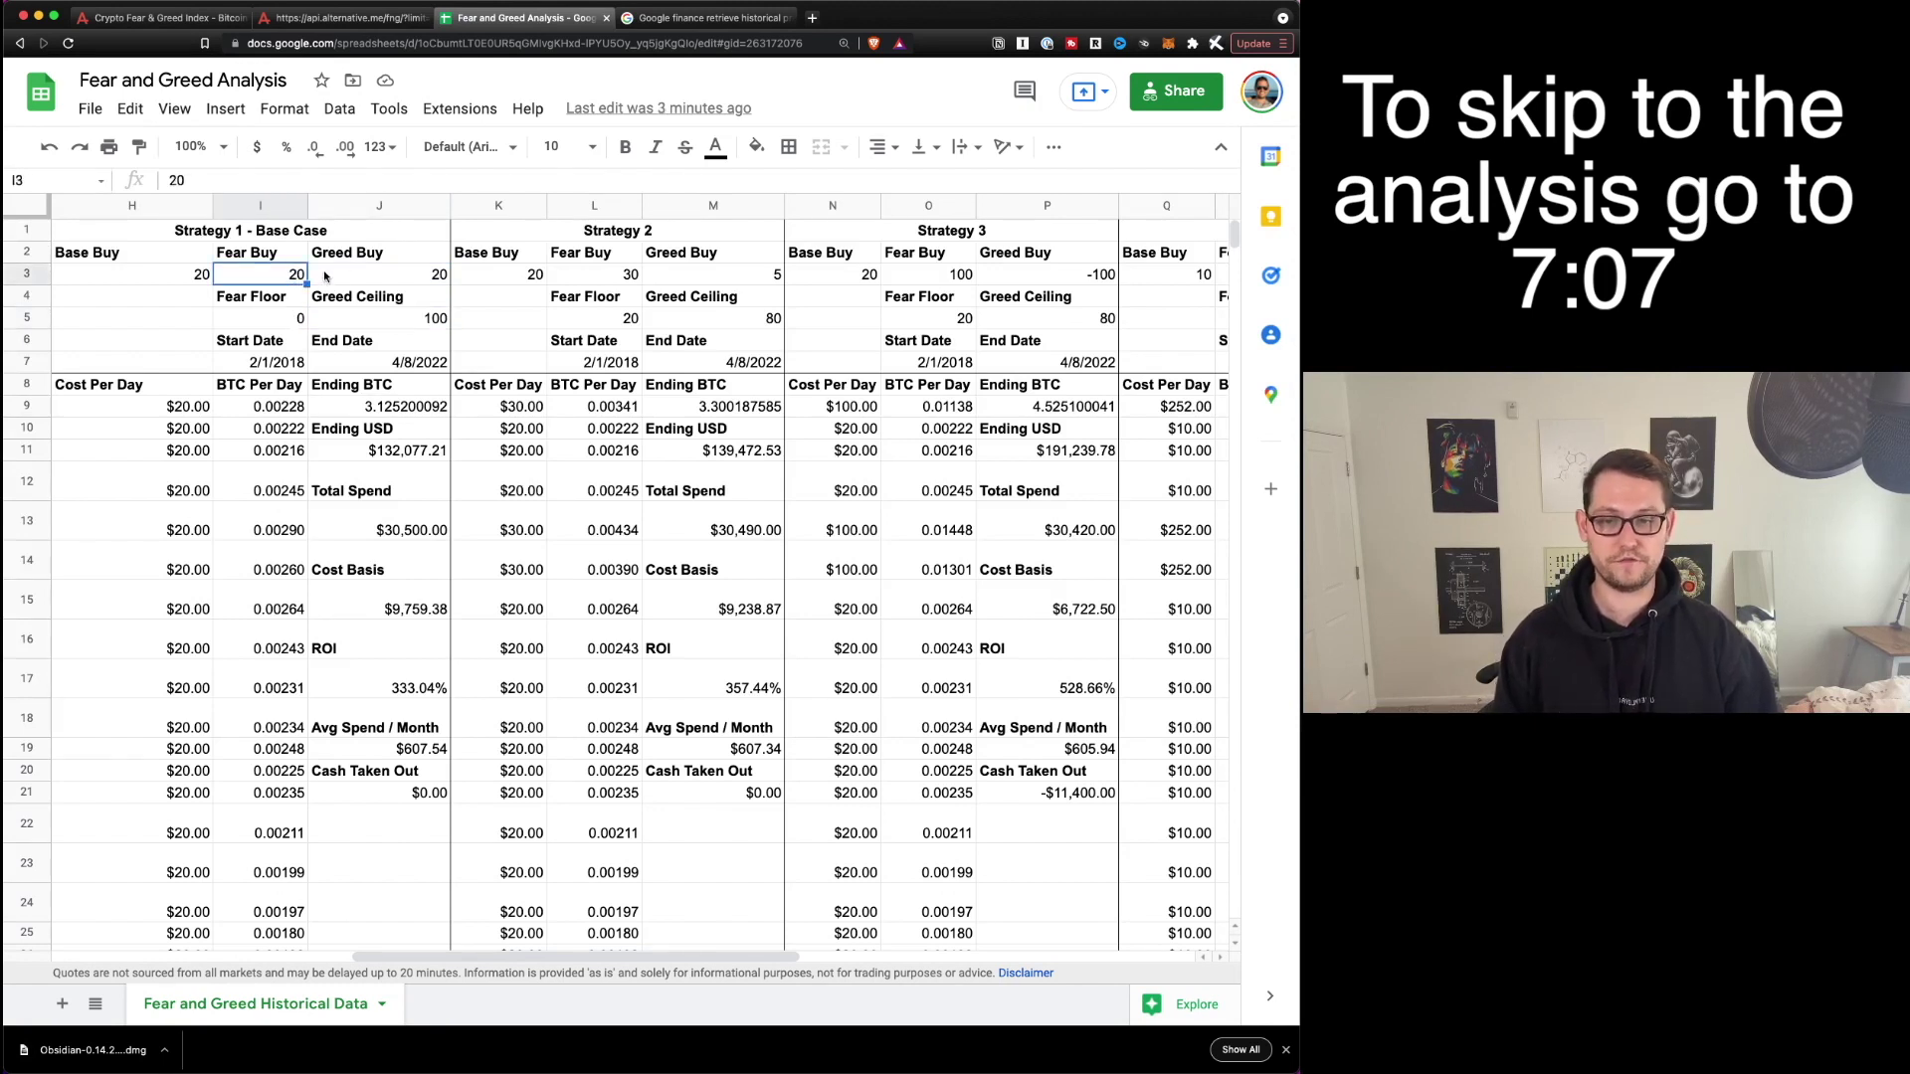
pyautogui.click(382, 264)
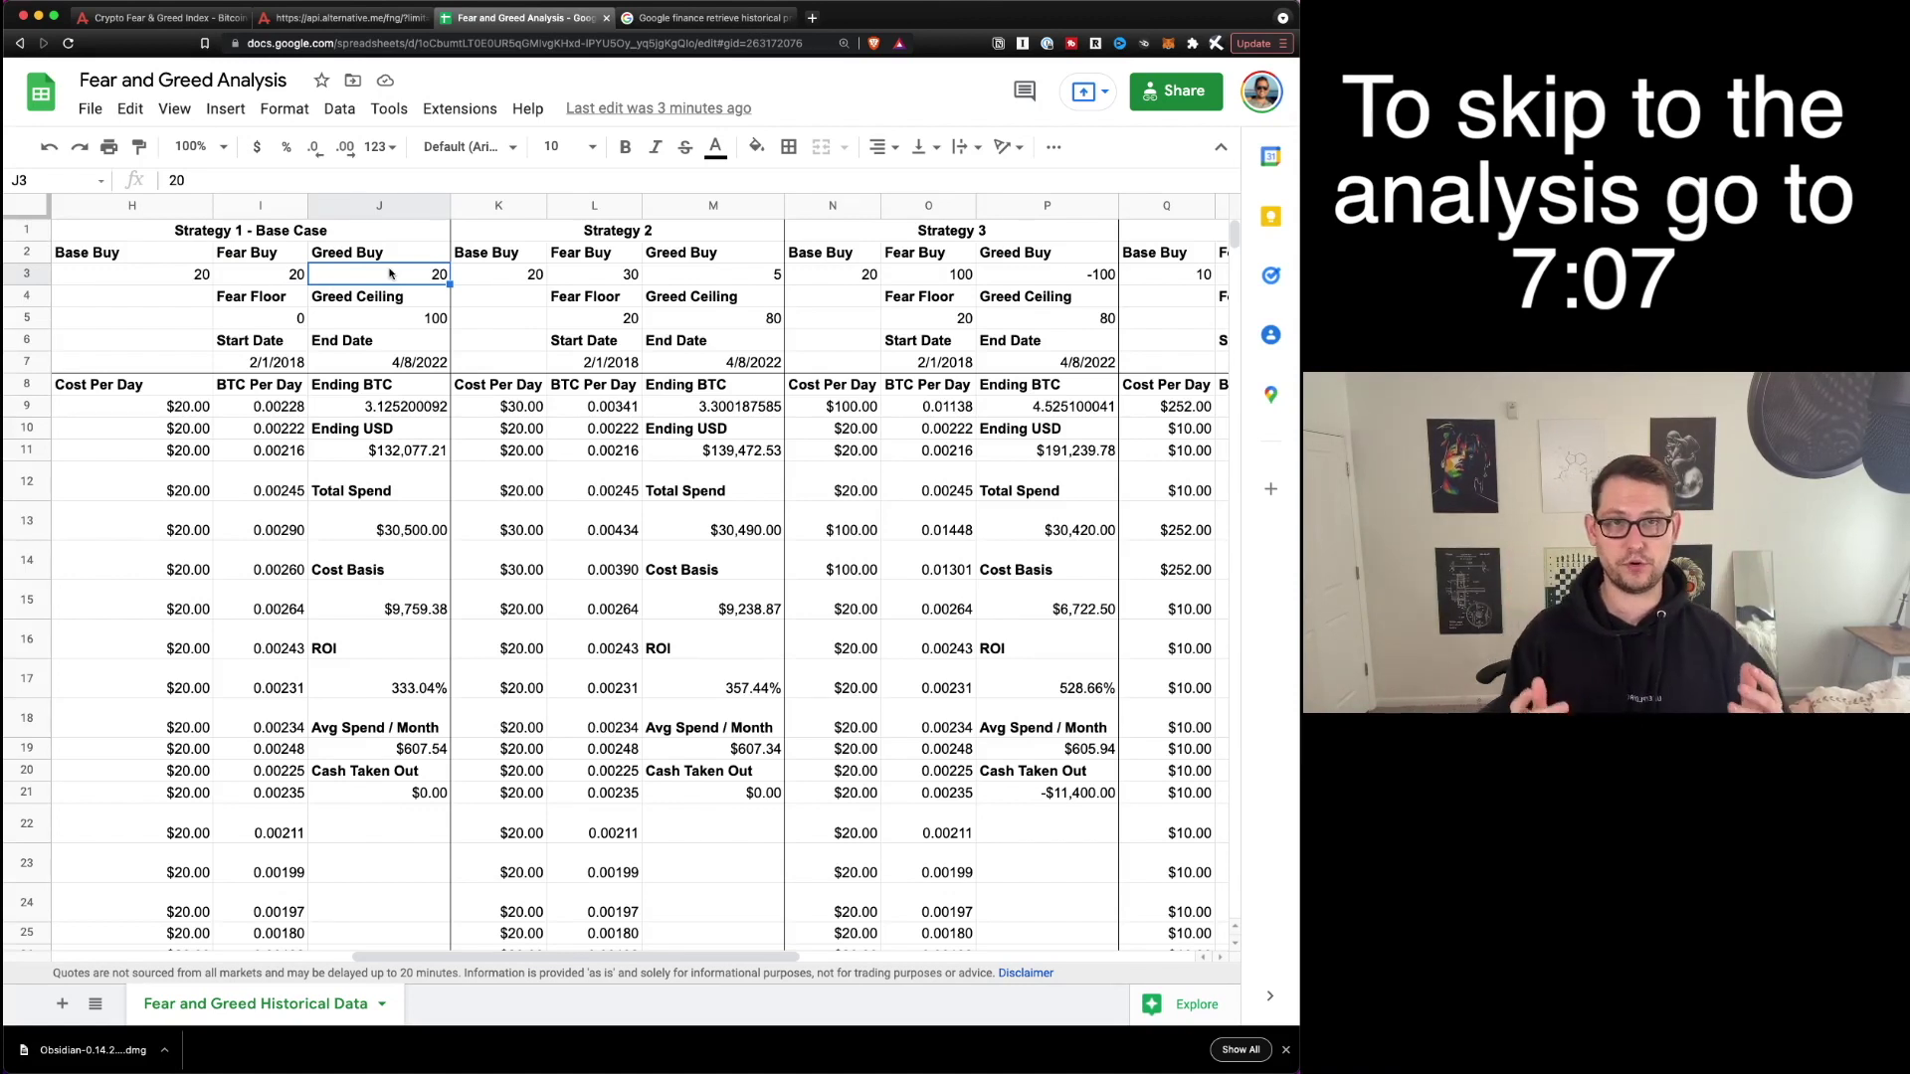
pyautogui.click(299, 363)
pyautogui.press('Up')
pyautogui.click(295, 364)
pyautogui.click(376, 364)
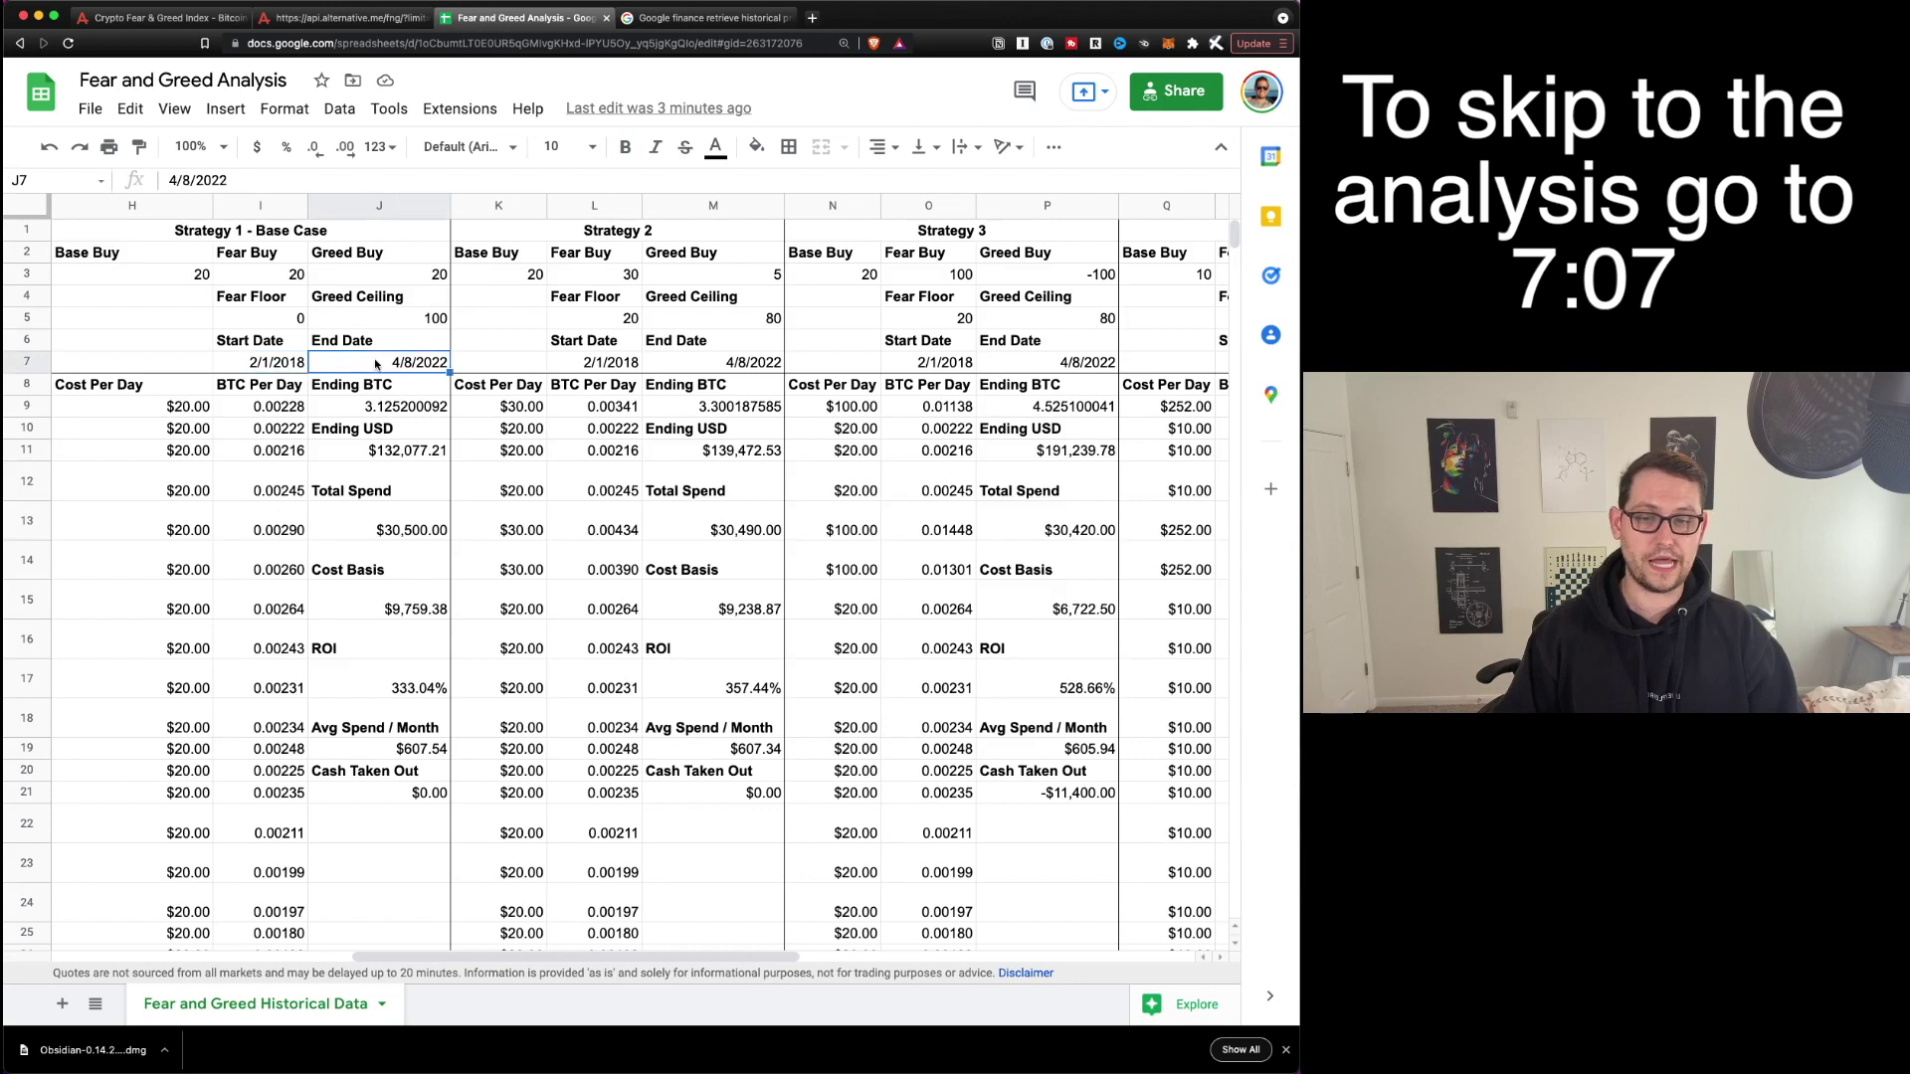
# Examine the Strategy 1 Cost Per Day formula together with the Base Buy, Fear Buy and Greed Buy inputs it draws on.
pyautogui.hscroll(-2, 418, 308)
pyautogui.press('Down')
pyautogui.press('Down')
pyautogui.press('Down')
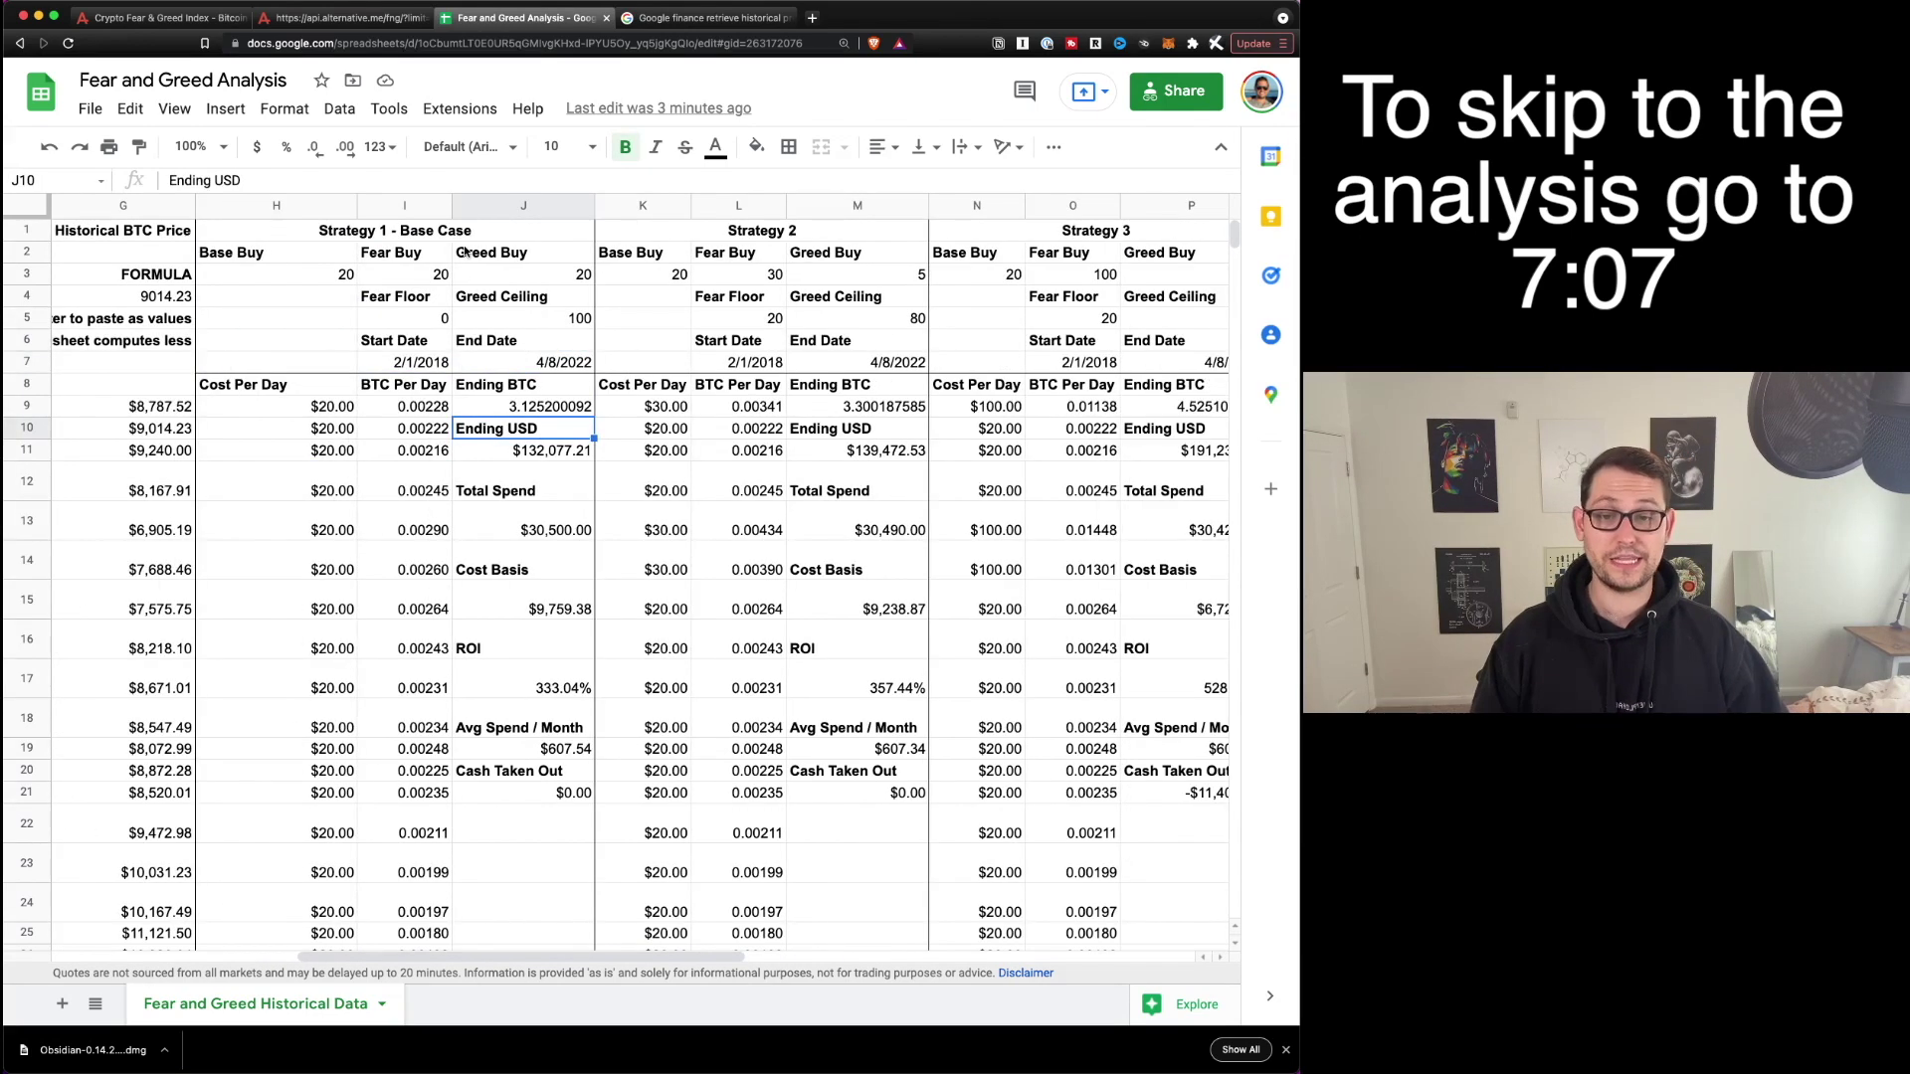
pyautogui.moveTo(312, 386); pyautogui.dragTo(317, 451)
pyautogui.click(333, 403)
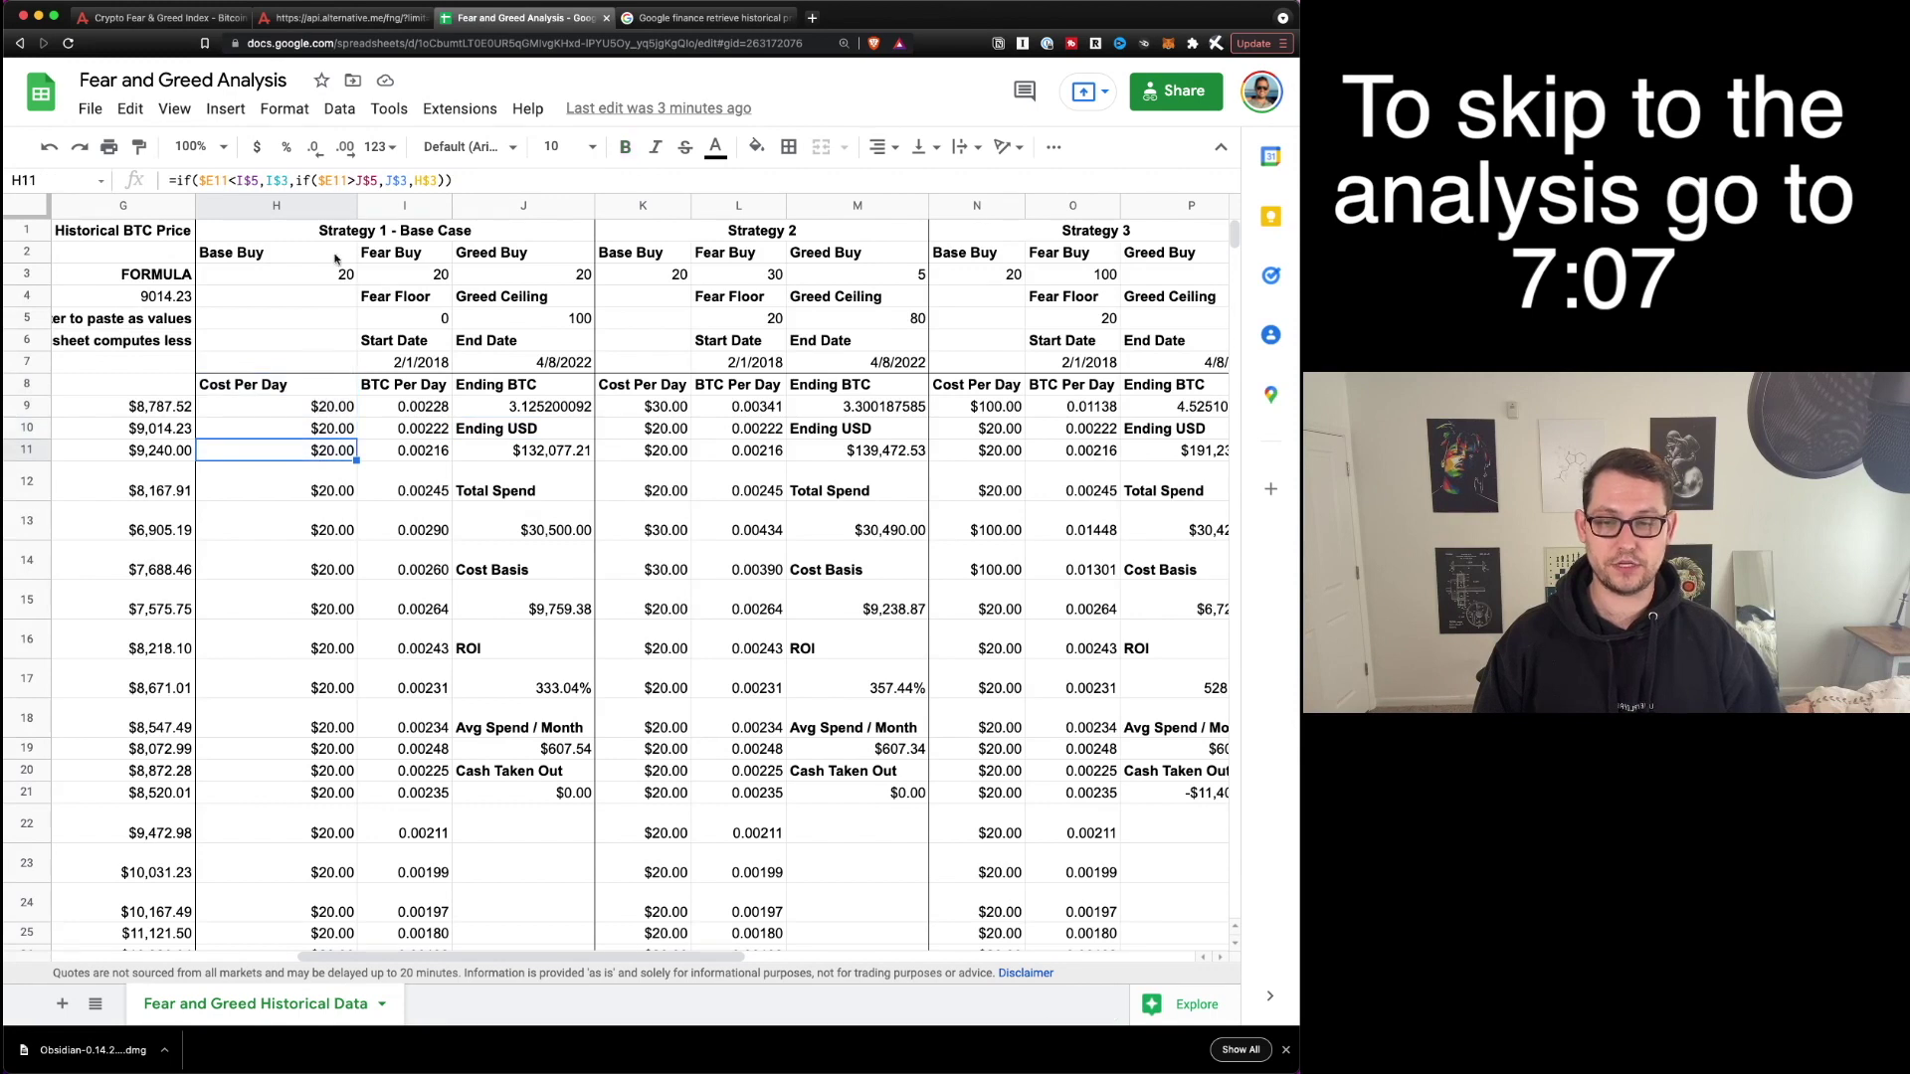
pyautogui.click(364, 276)
pyautogui.click(432, 311)
pyautogui.click(442, 283)
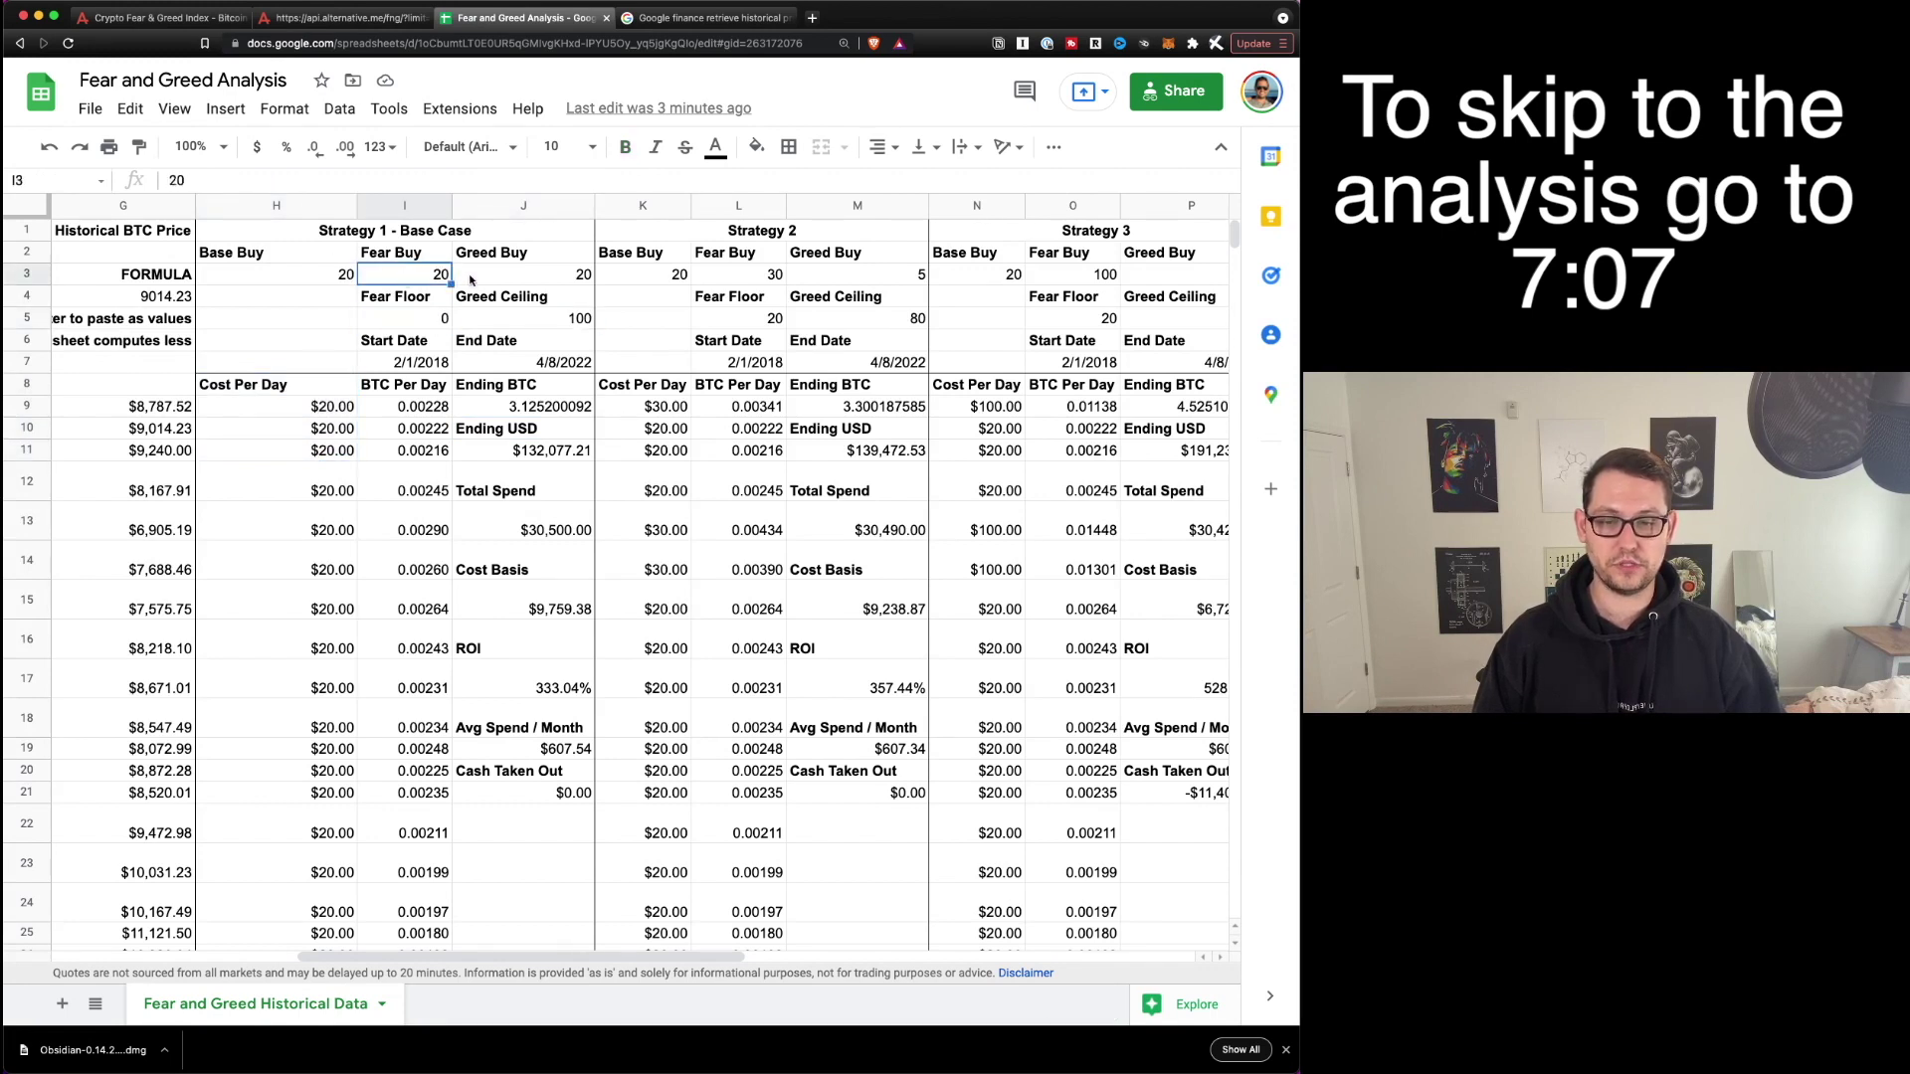
pyautogui.press('Tab')
pyautogui.click(328, 275)
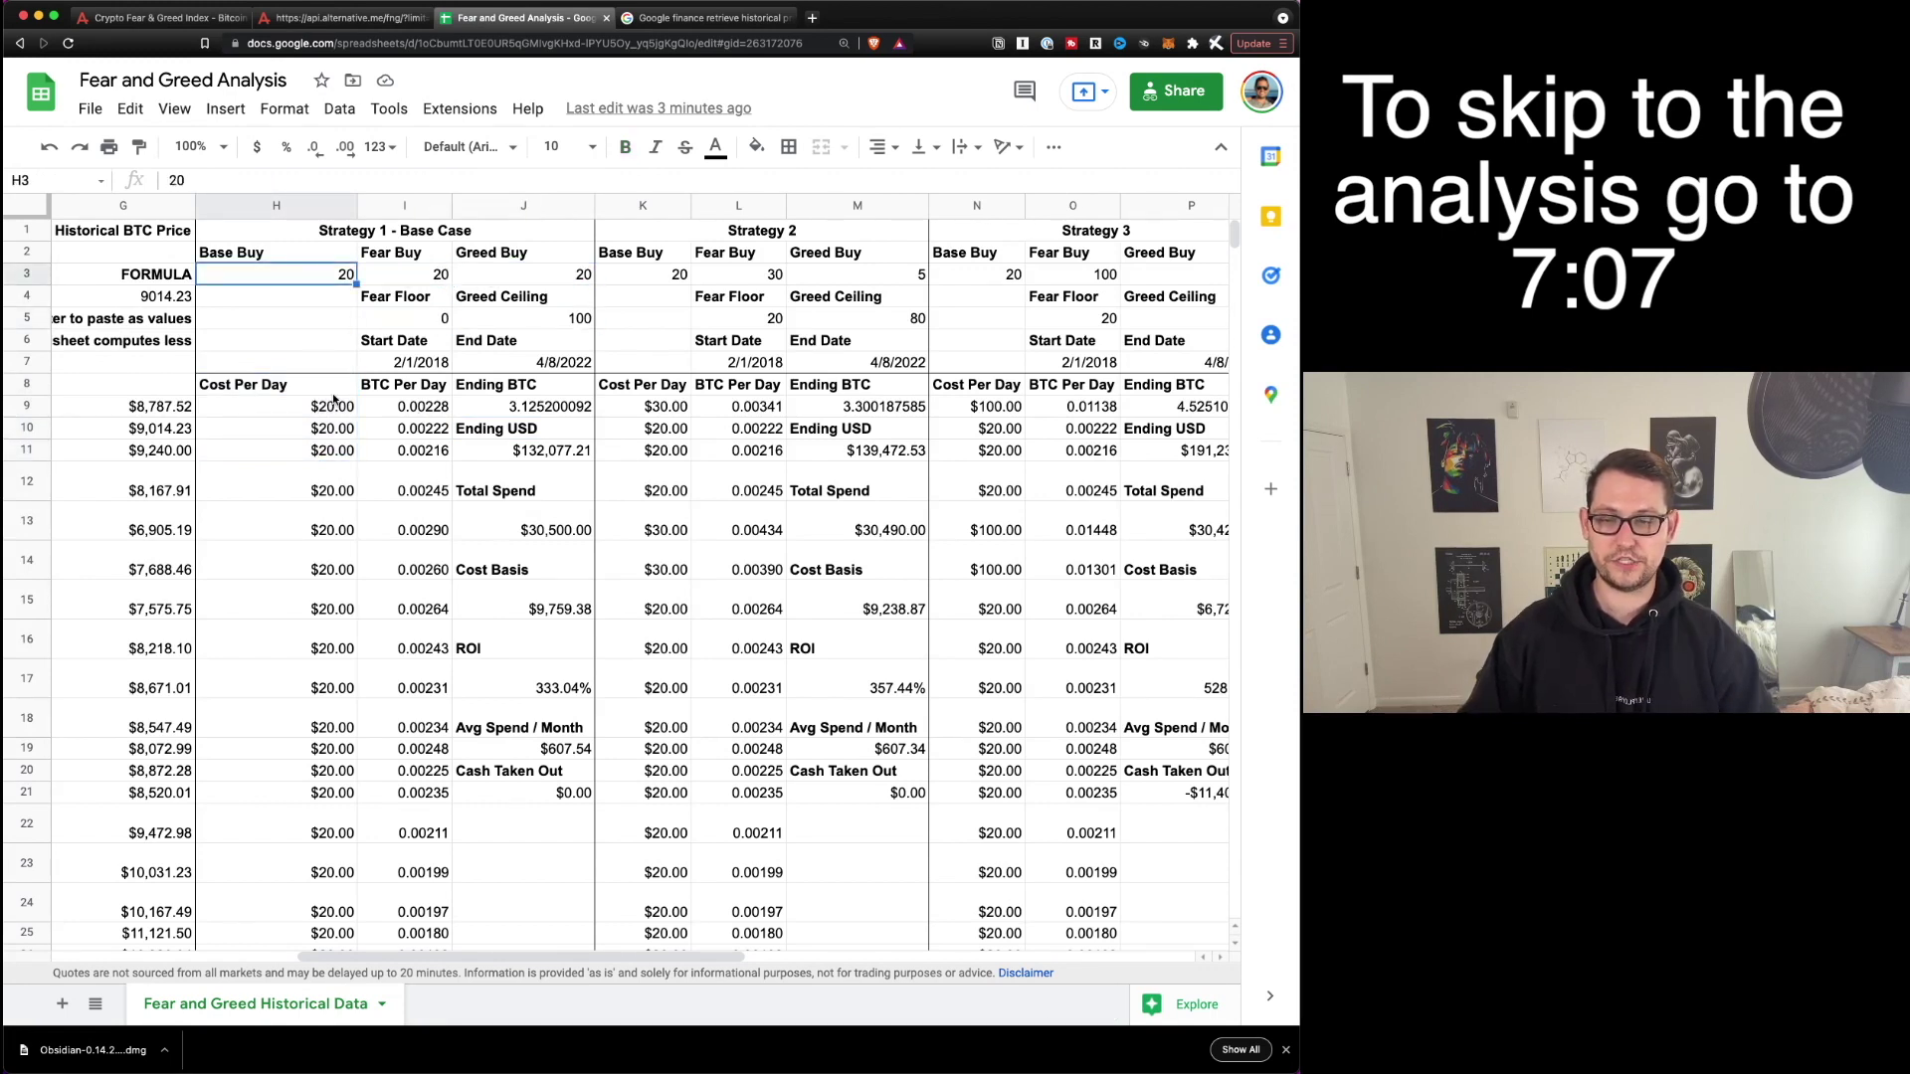
# Try a Strategy 1 Base Buy of 100 to test the Cost Per Day column, and undo the change.
pyautogui.write('100')
pyautogui.press('Return')
pyautogui.press('Down')
pyautogui.press('Down')
pyautogui.press('Down')
pyautogui.press('Down')
pyautogui.press('Down')
pyautogui.press('Down')
pyautogui.press('Down')
pyautogui.press('Down')
pyautogui.press('Down')
pyautogui.press('Down')
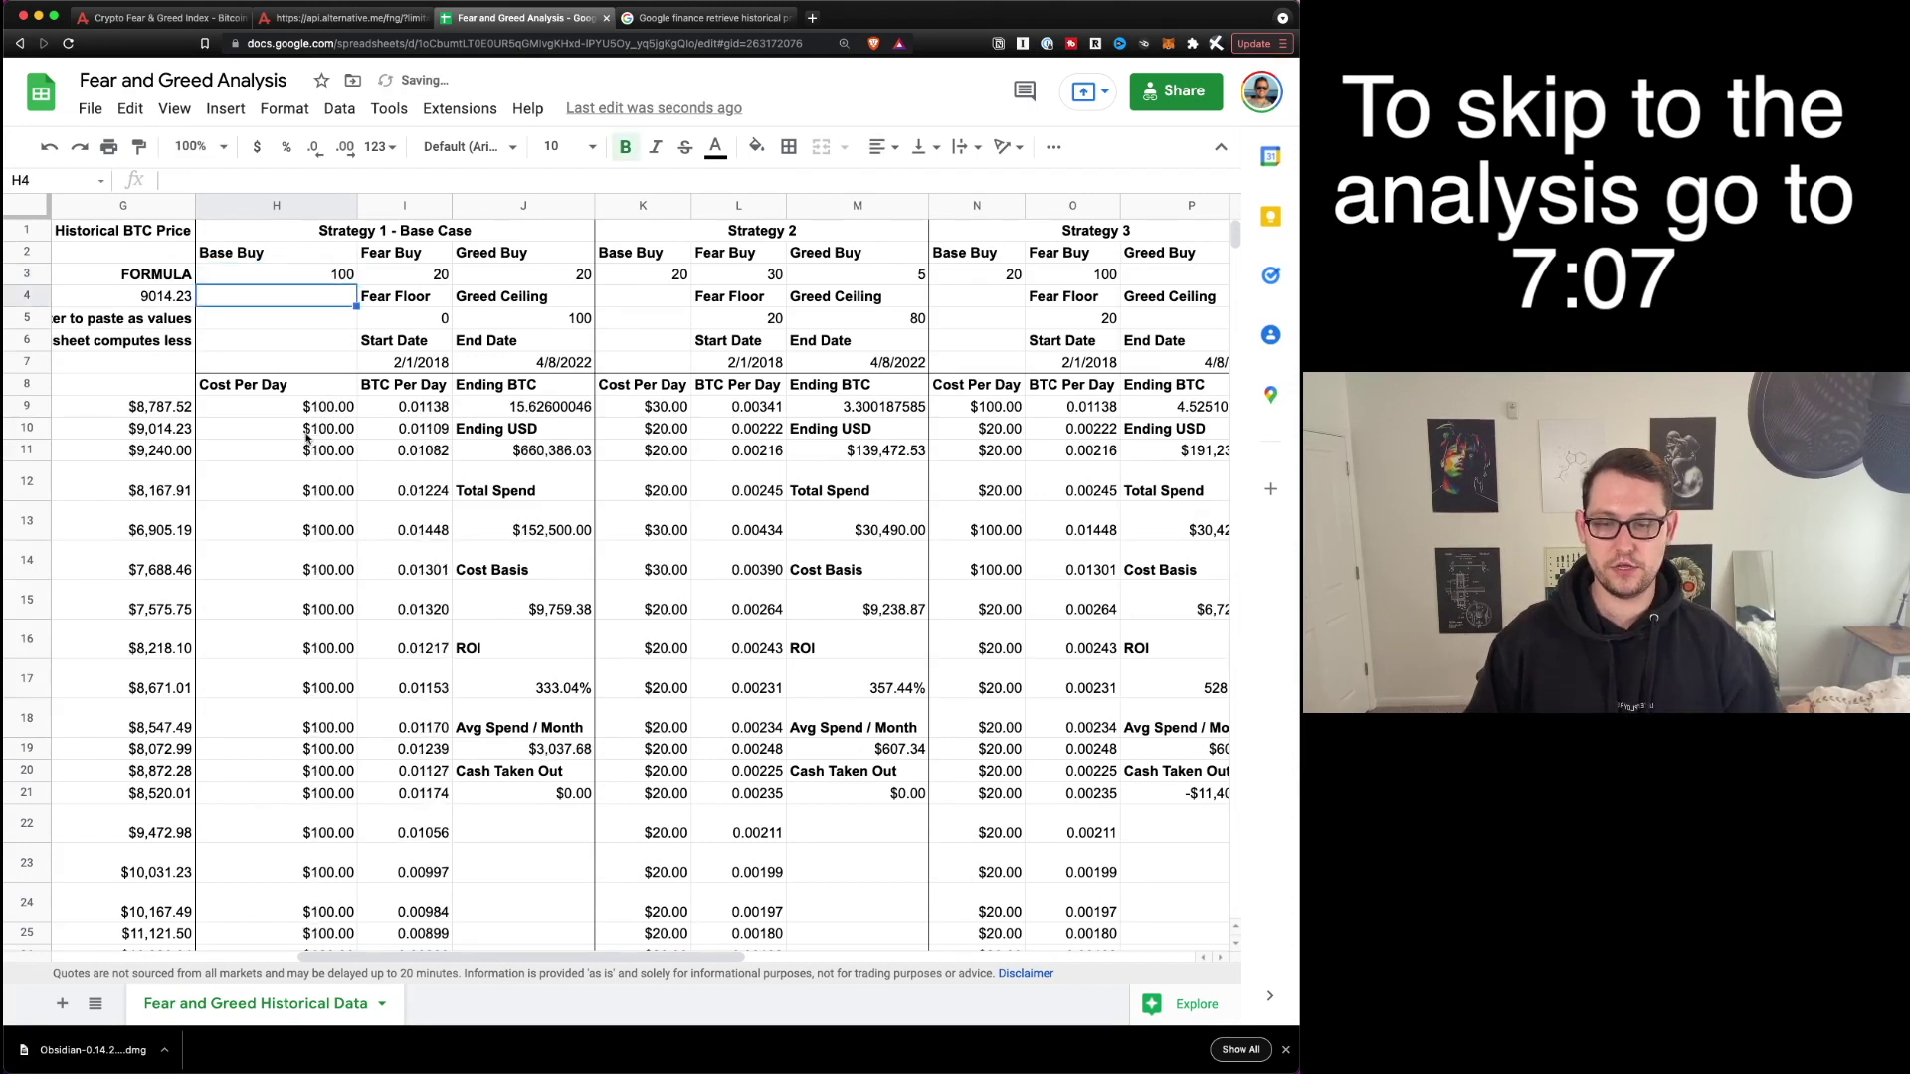
pyautogui.press('Down')
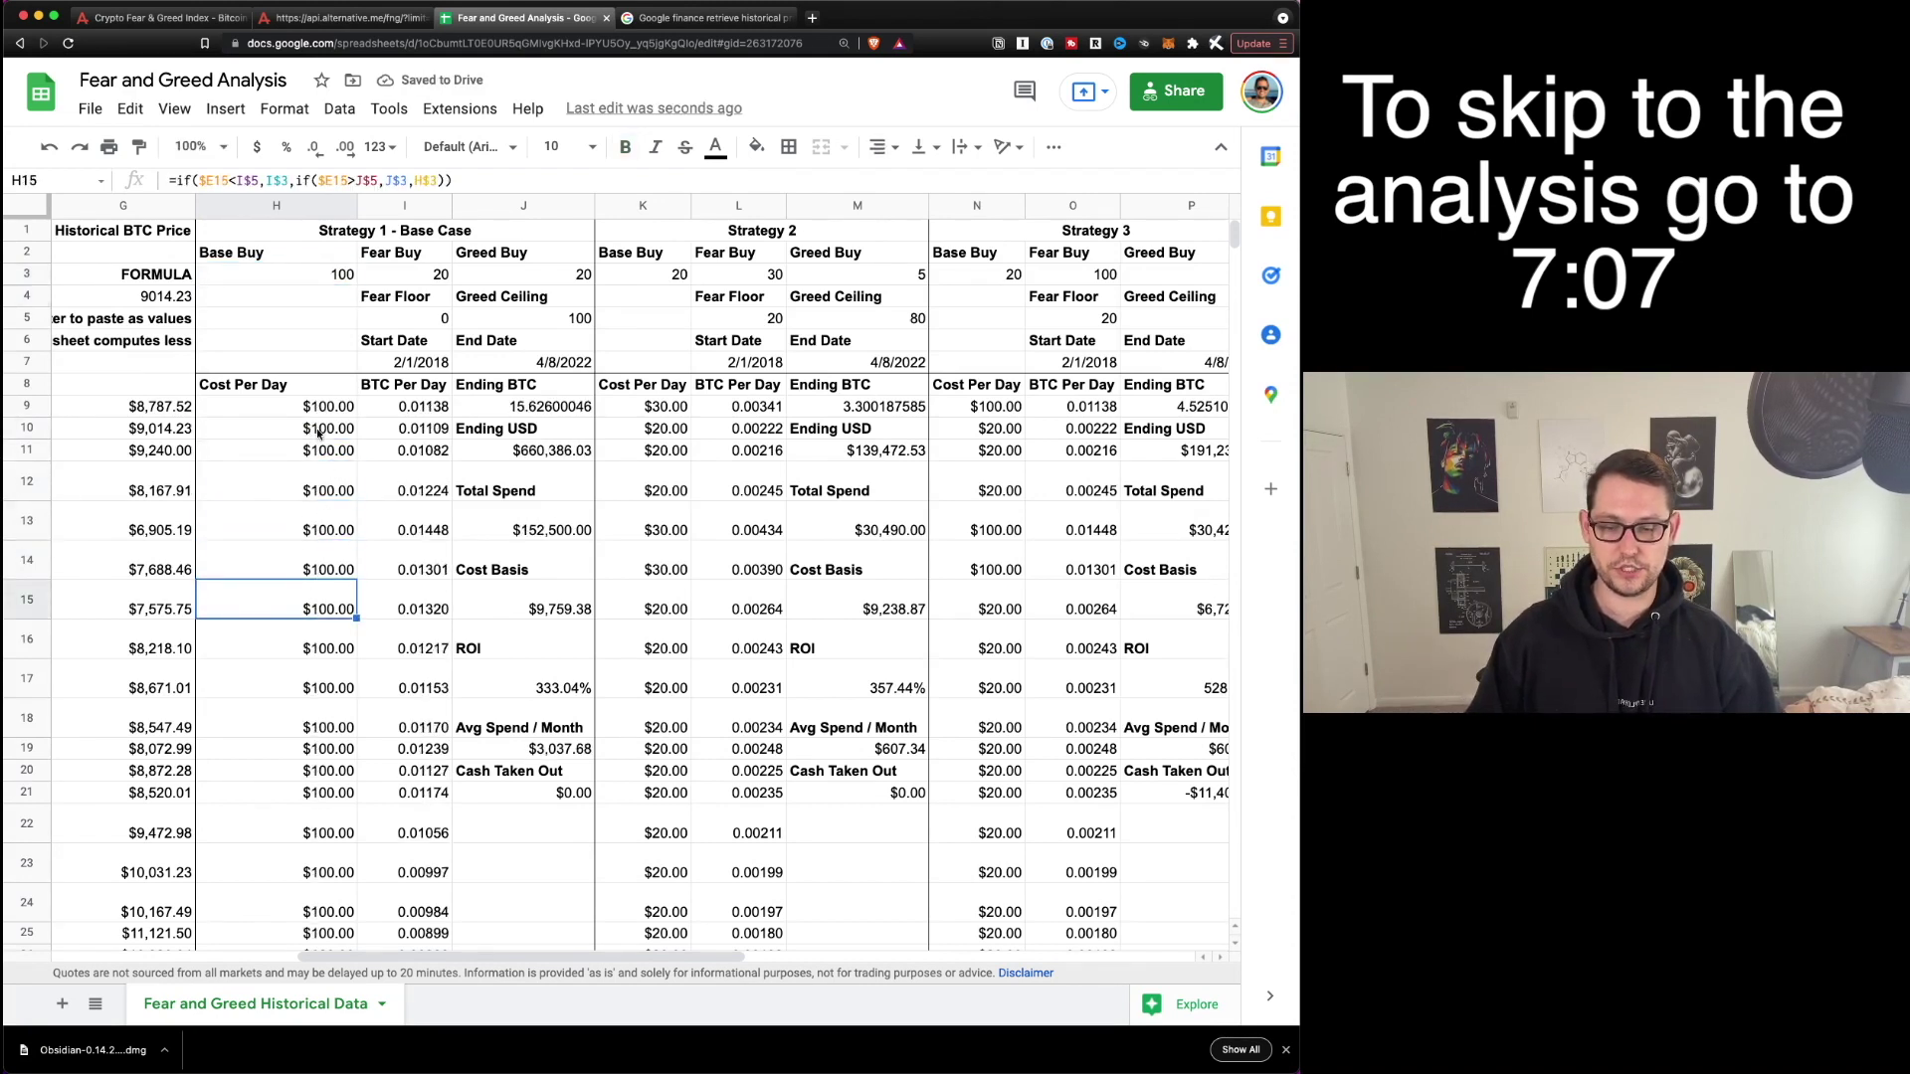
pyautogui.press('super+z')
# Examine how Strategy 1's BTC Per Day, Ending BTC and Ending USD are calculated from daily cost, historical price and dates.
pyautogui.click(409, 451)
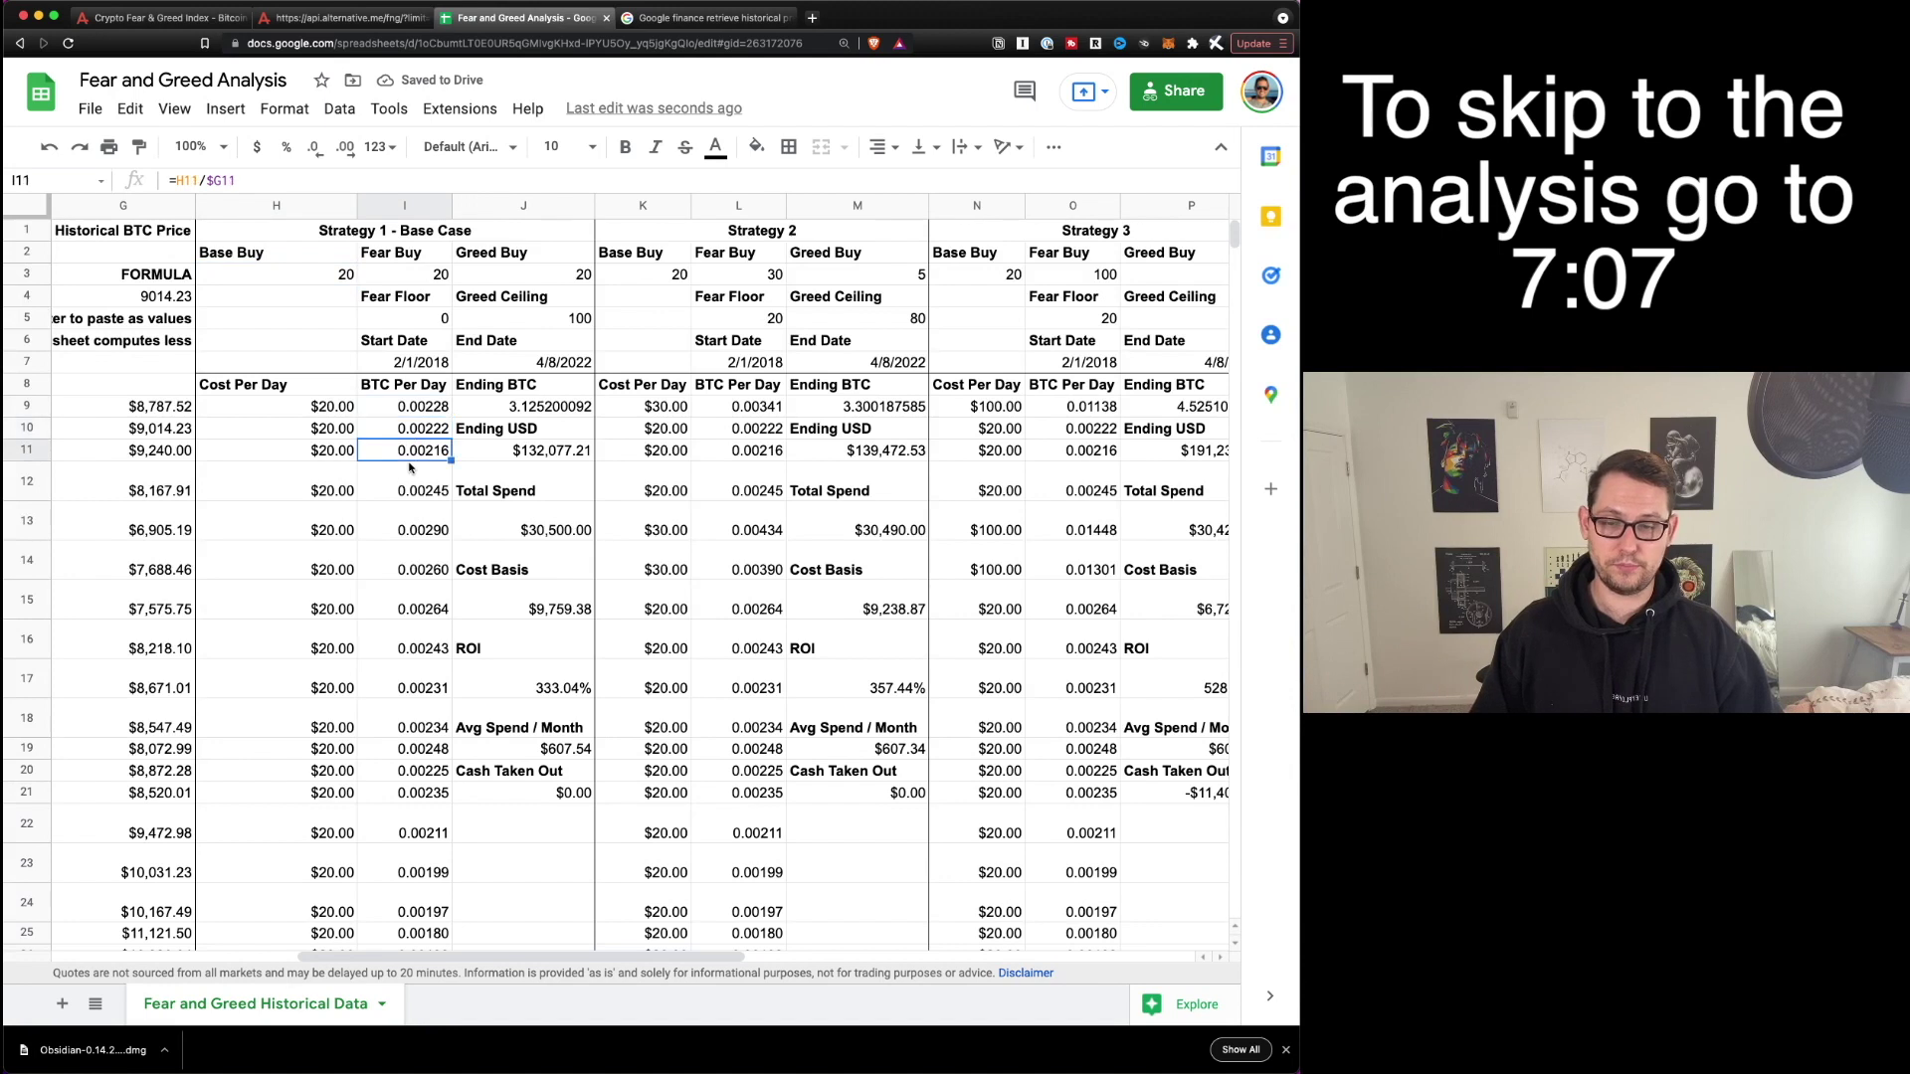
pyautogui.click(304, 408)
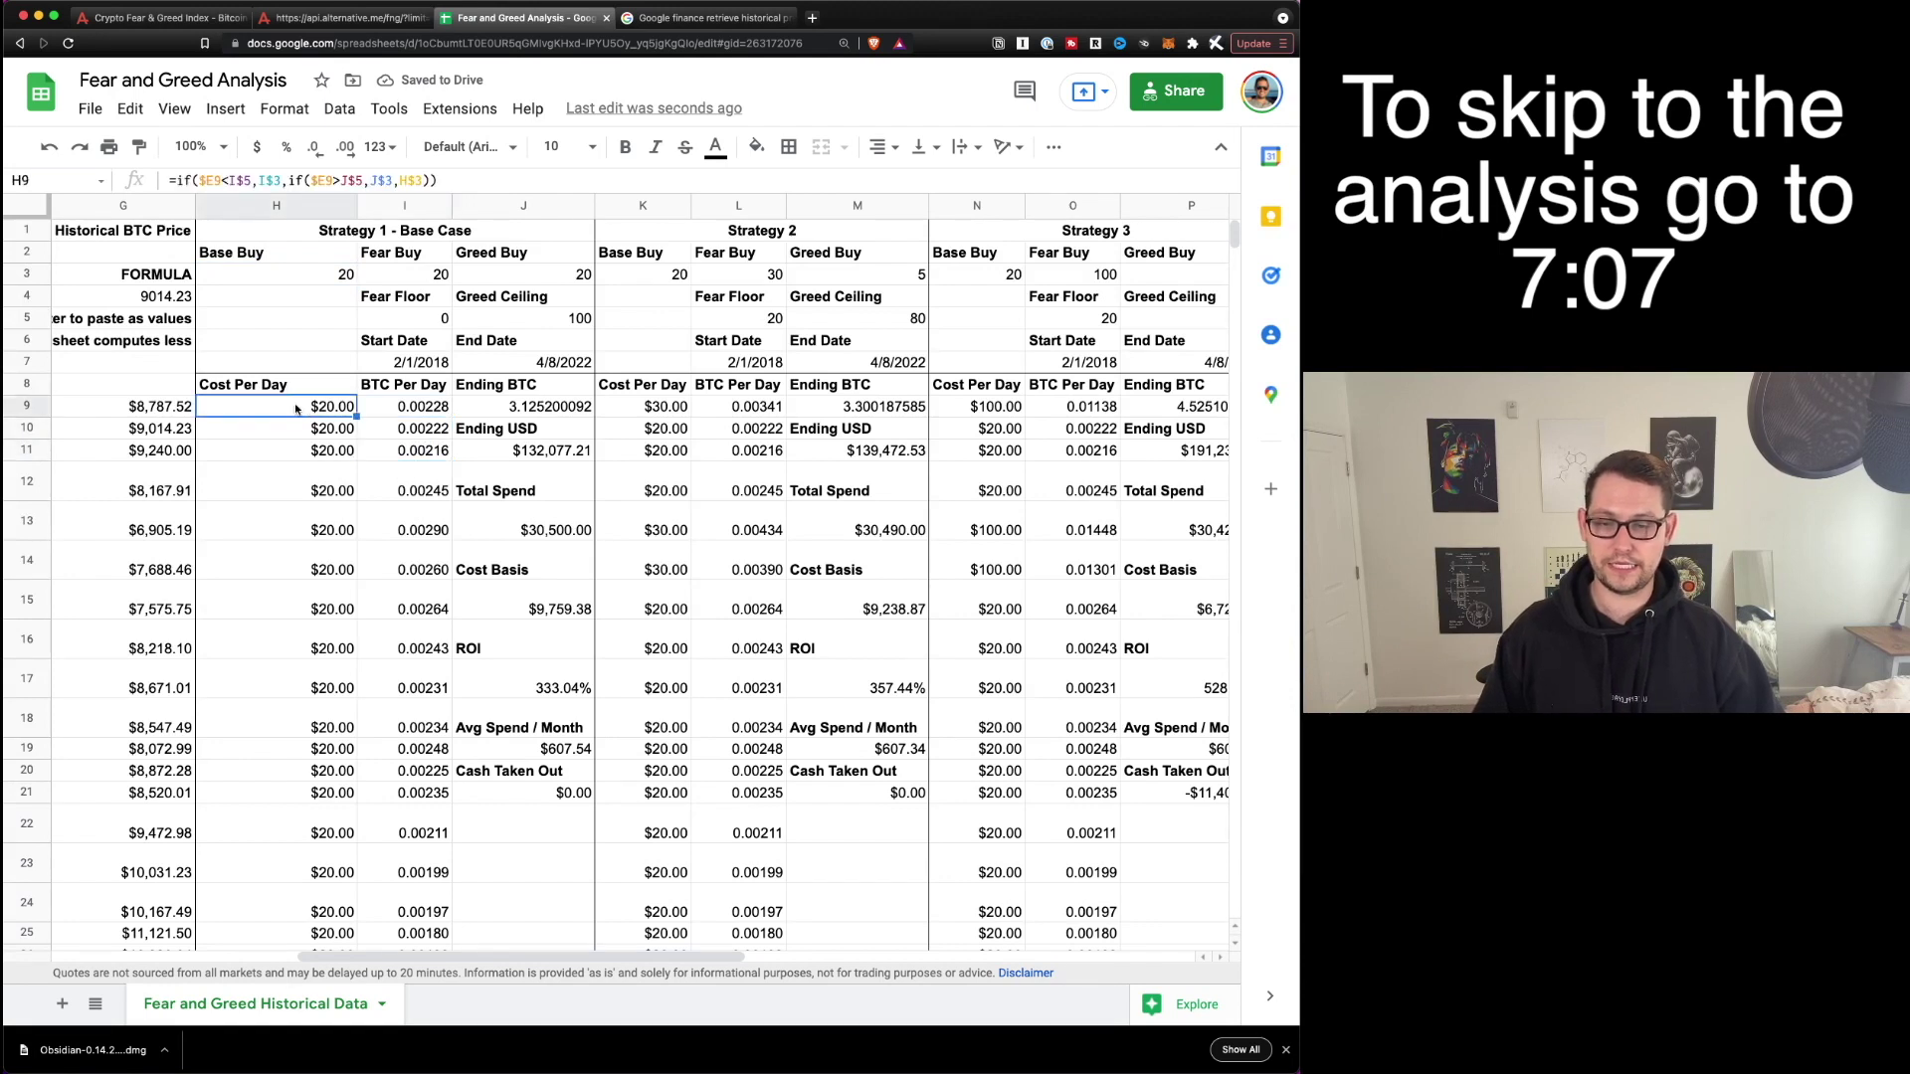
pyautogui.click(187, 409)
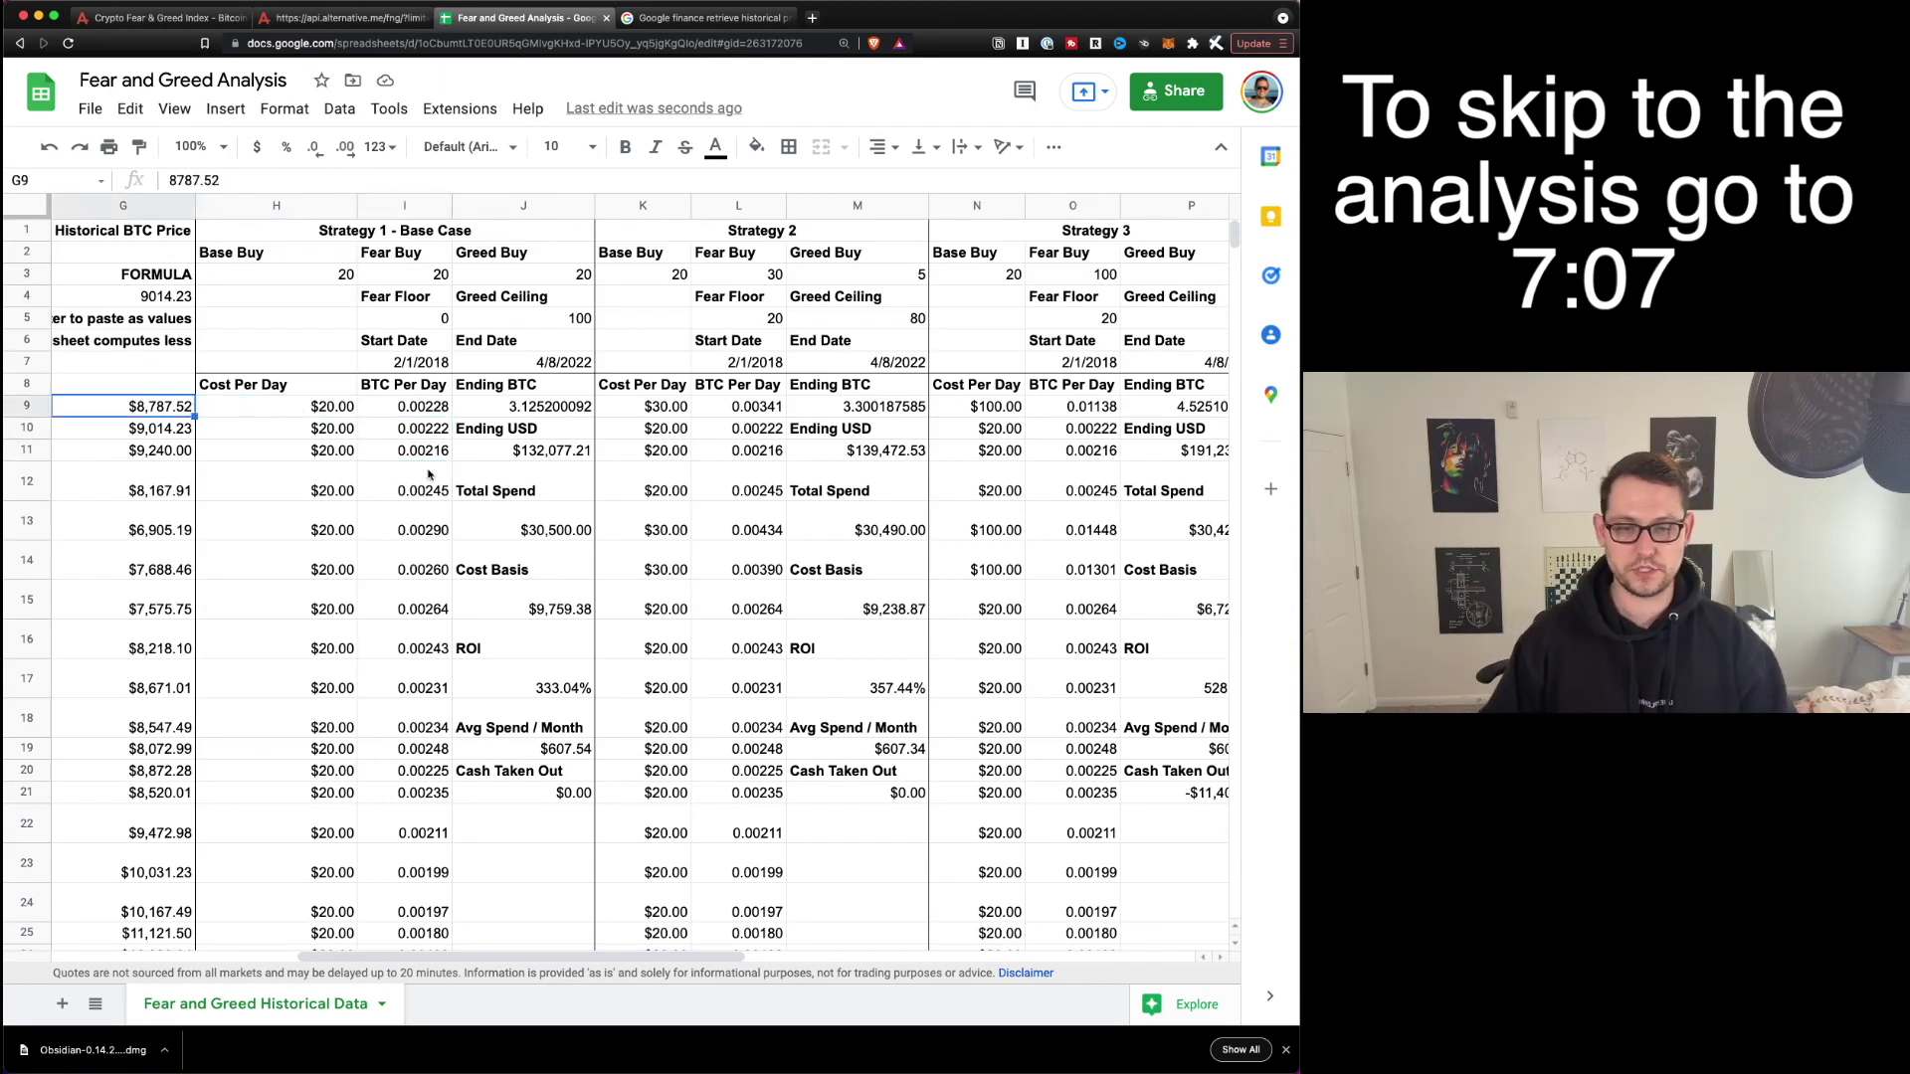
pyautogui.click(514, 409)
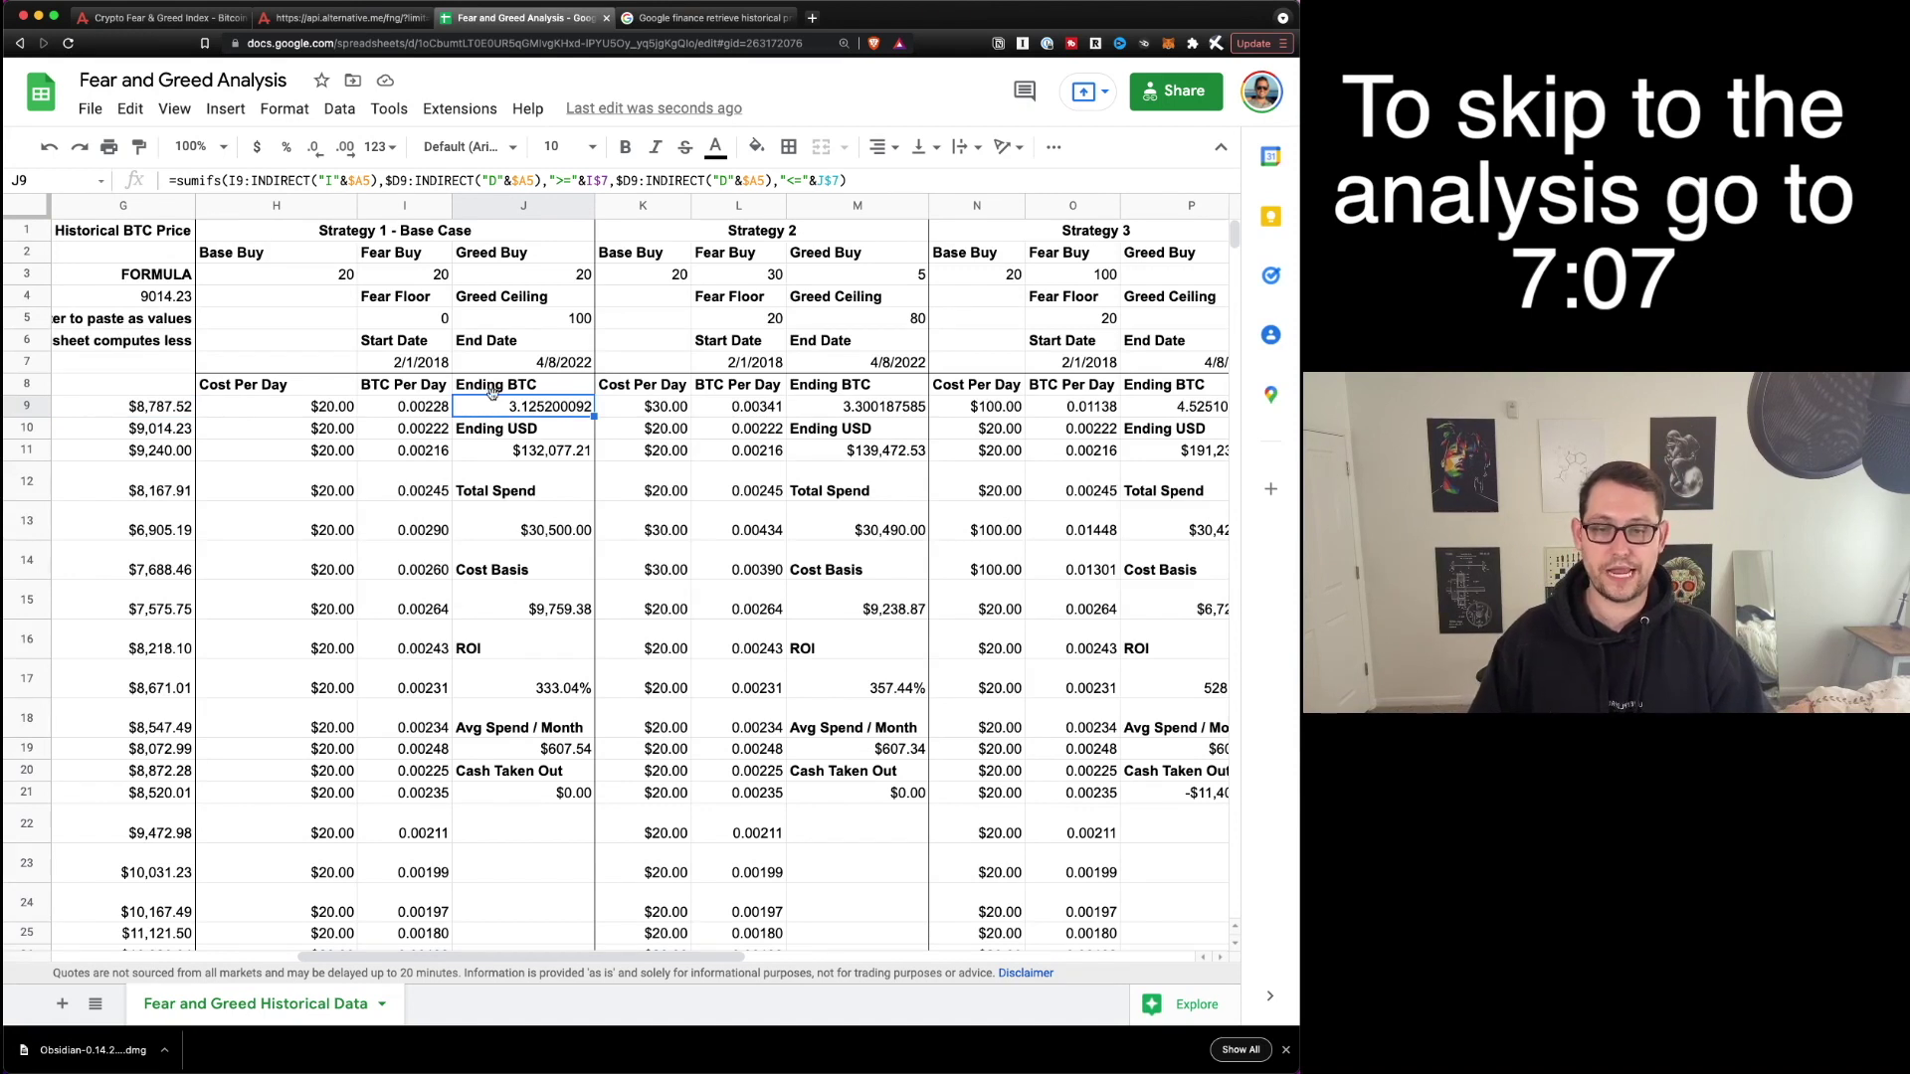
pyautogui.click(438, 364)
pyautogui.click(516, 454)
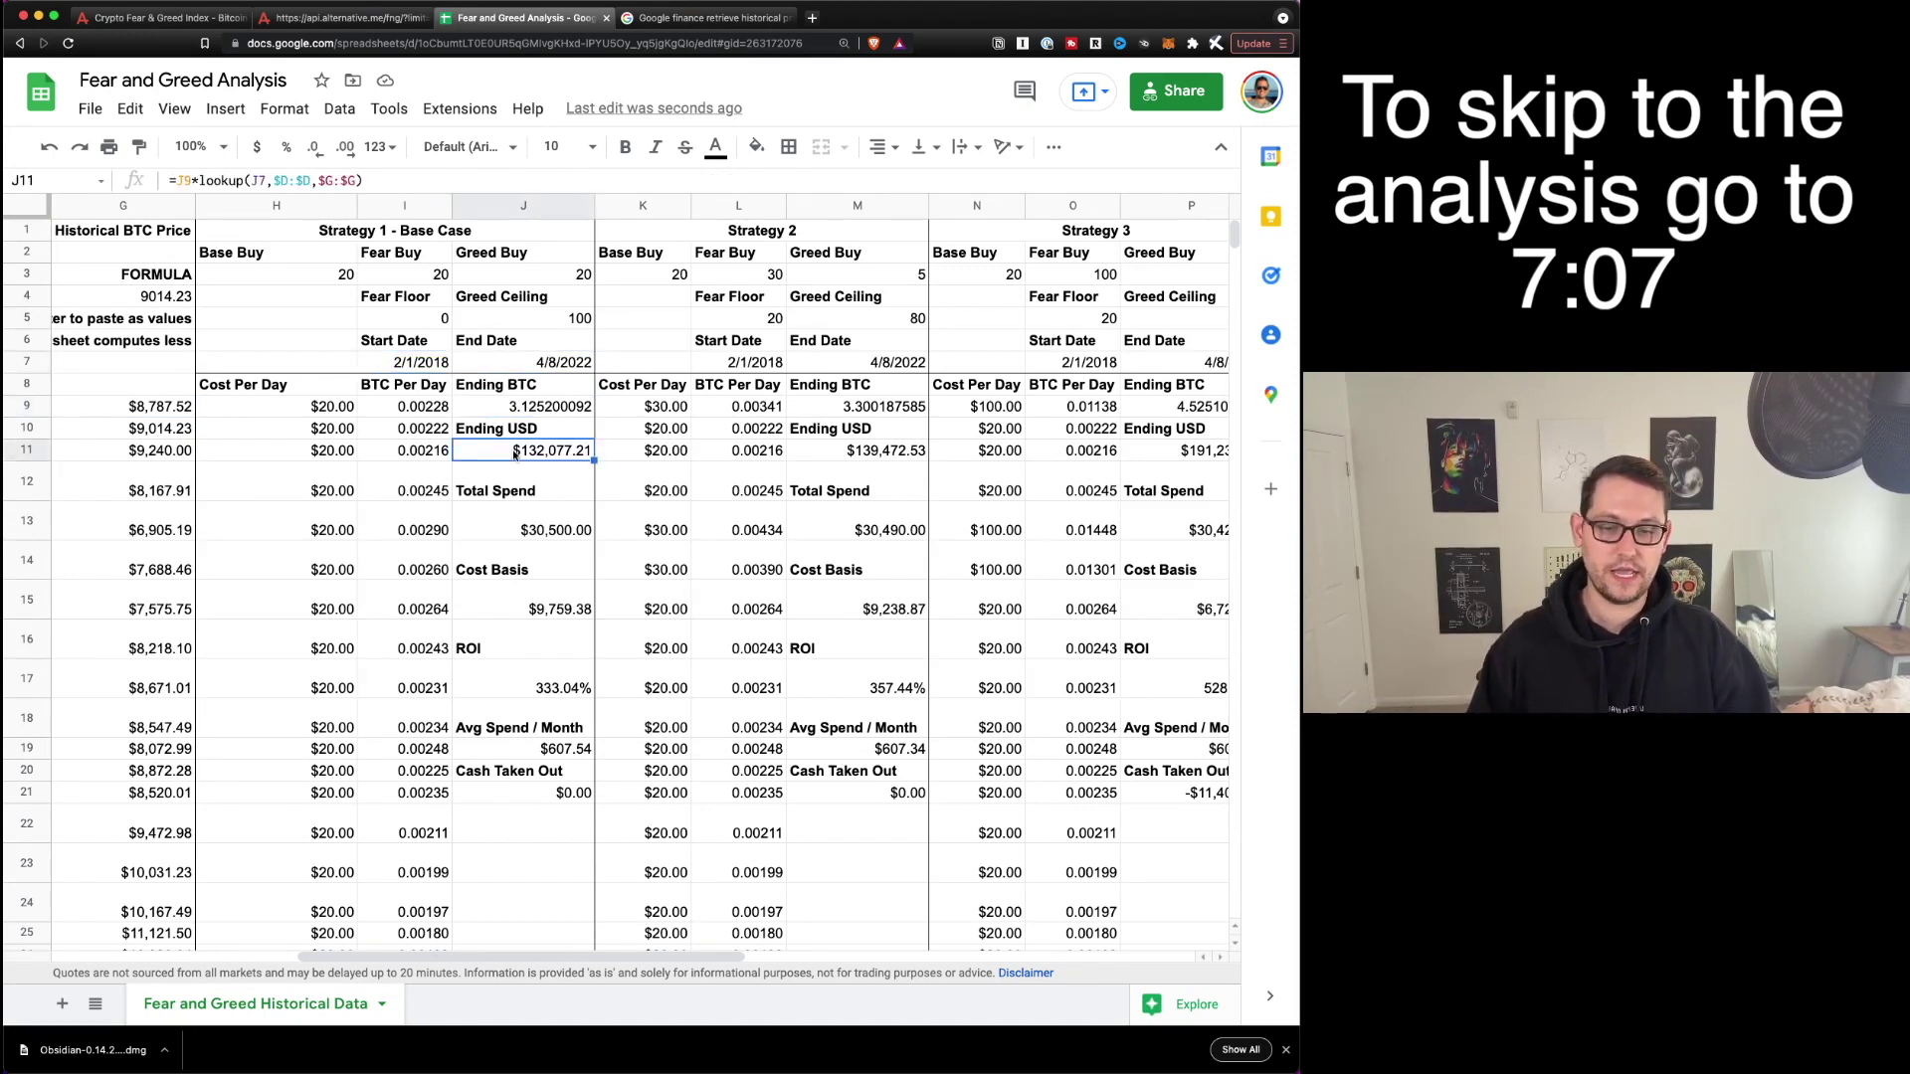
# Examine Strategy 1's Total Spend, Cost Basis, ROI, Avg Spend / Month and Cash Taken Out formulas beside its greed inputs.
pyautogui.click(567, 519)
pyautogui.click(546, 615)
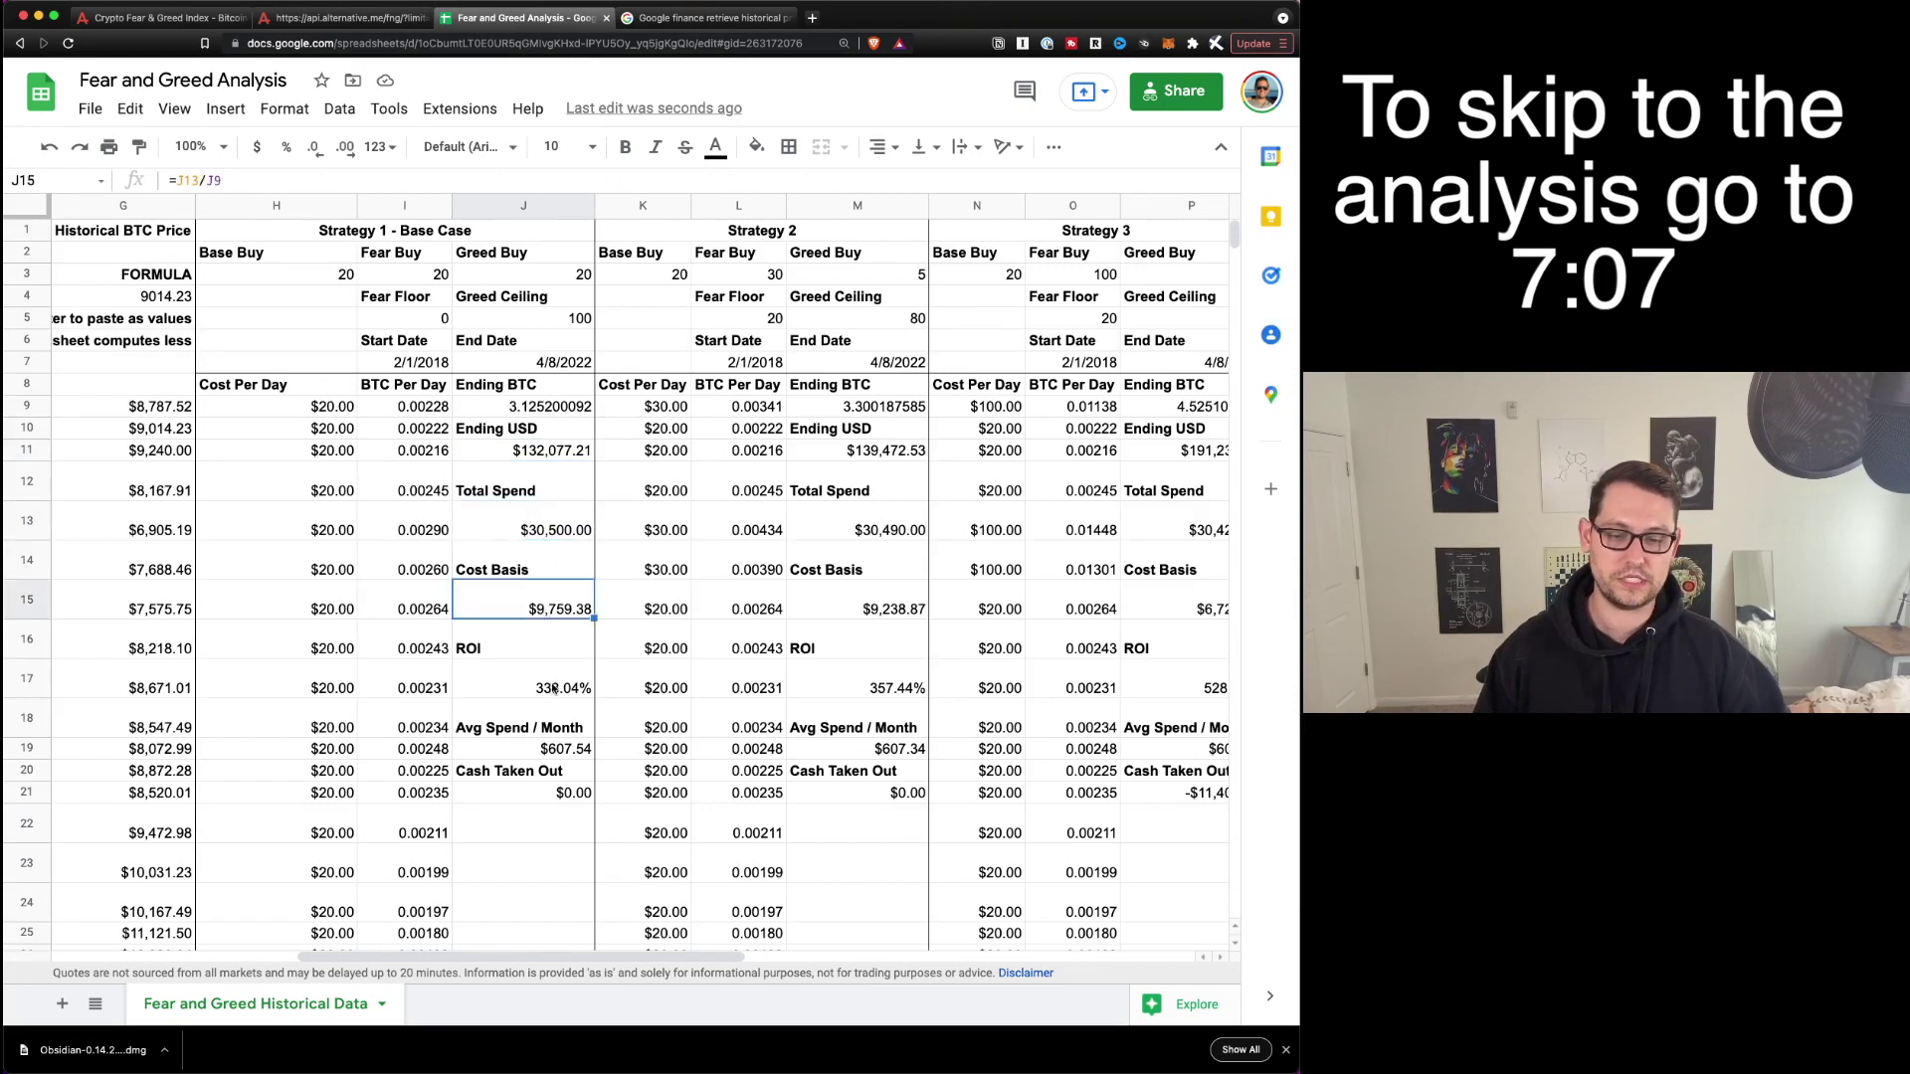
pyautogui.click(553, 688)
pyautogui.click(553, 756)
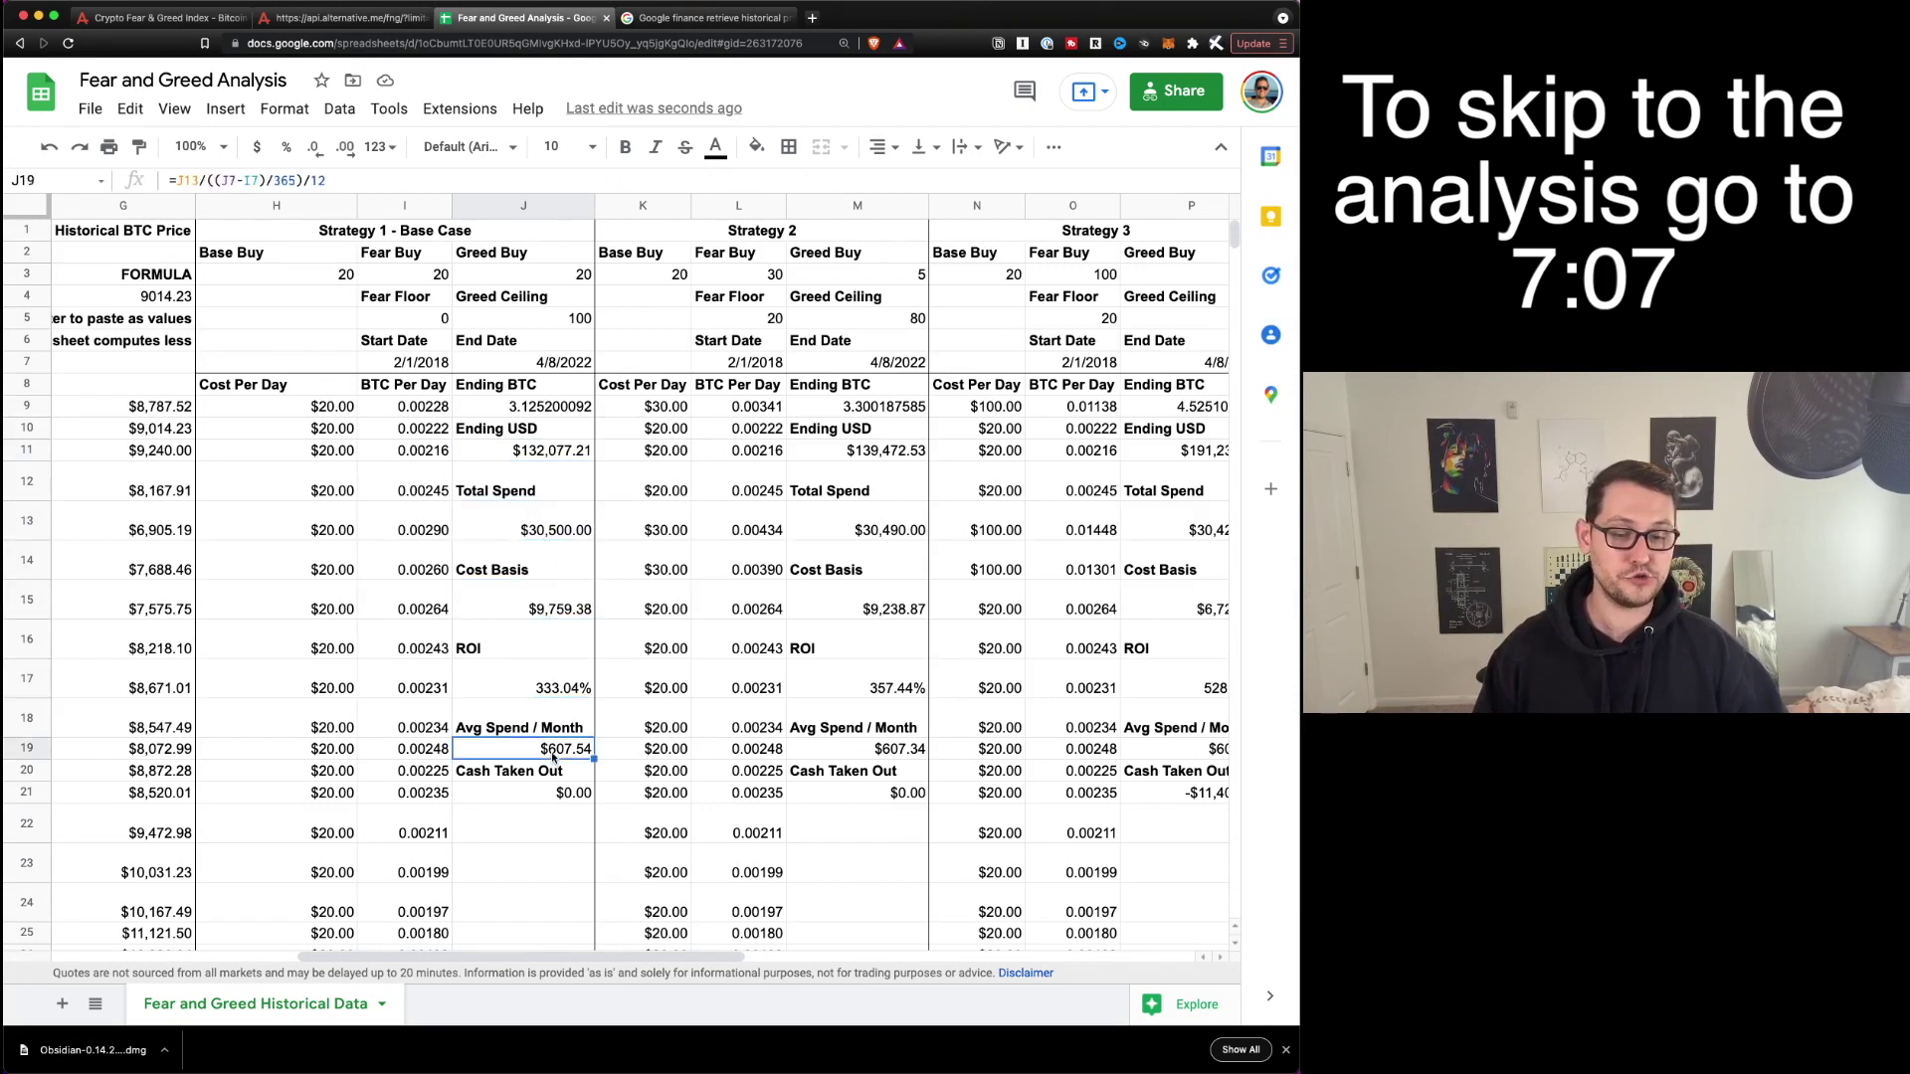
pyautogui.click(546, 791)
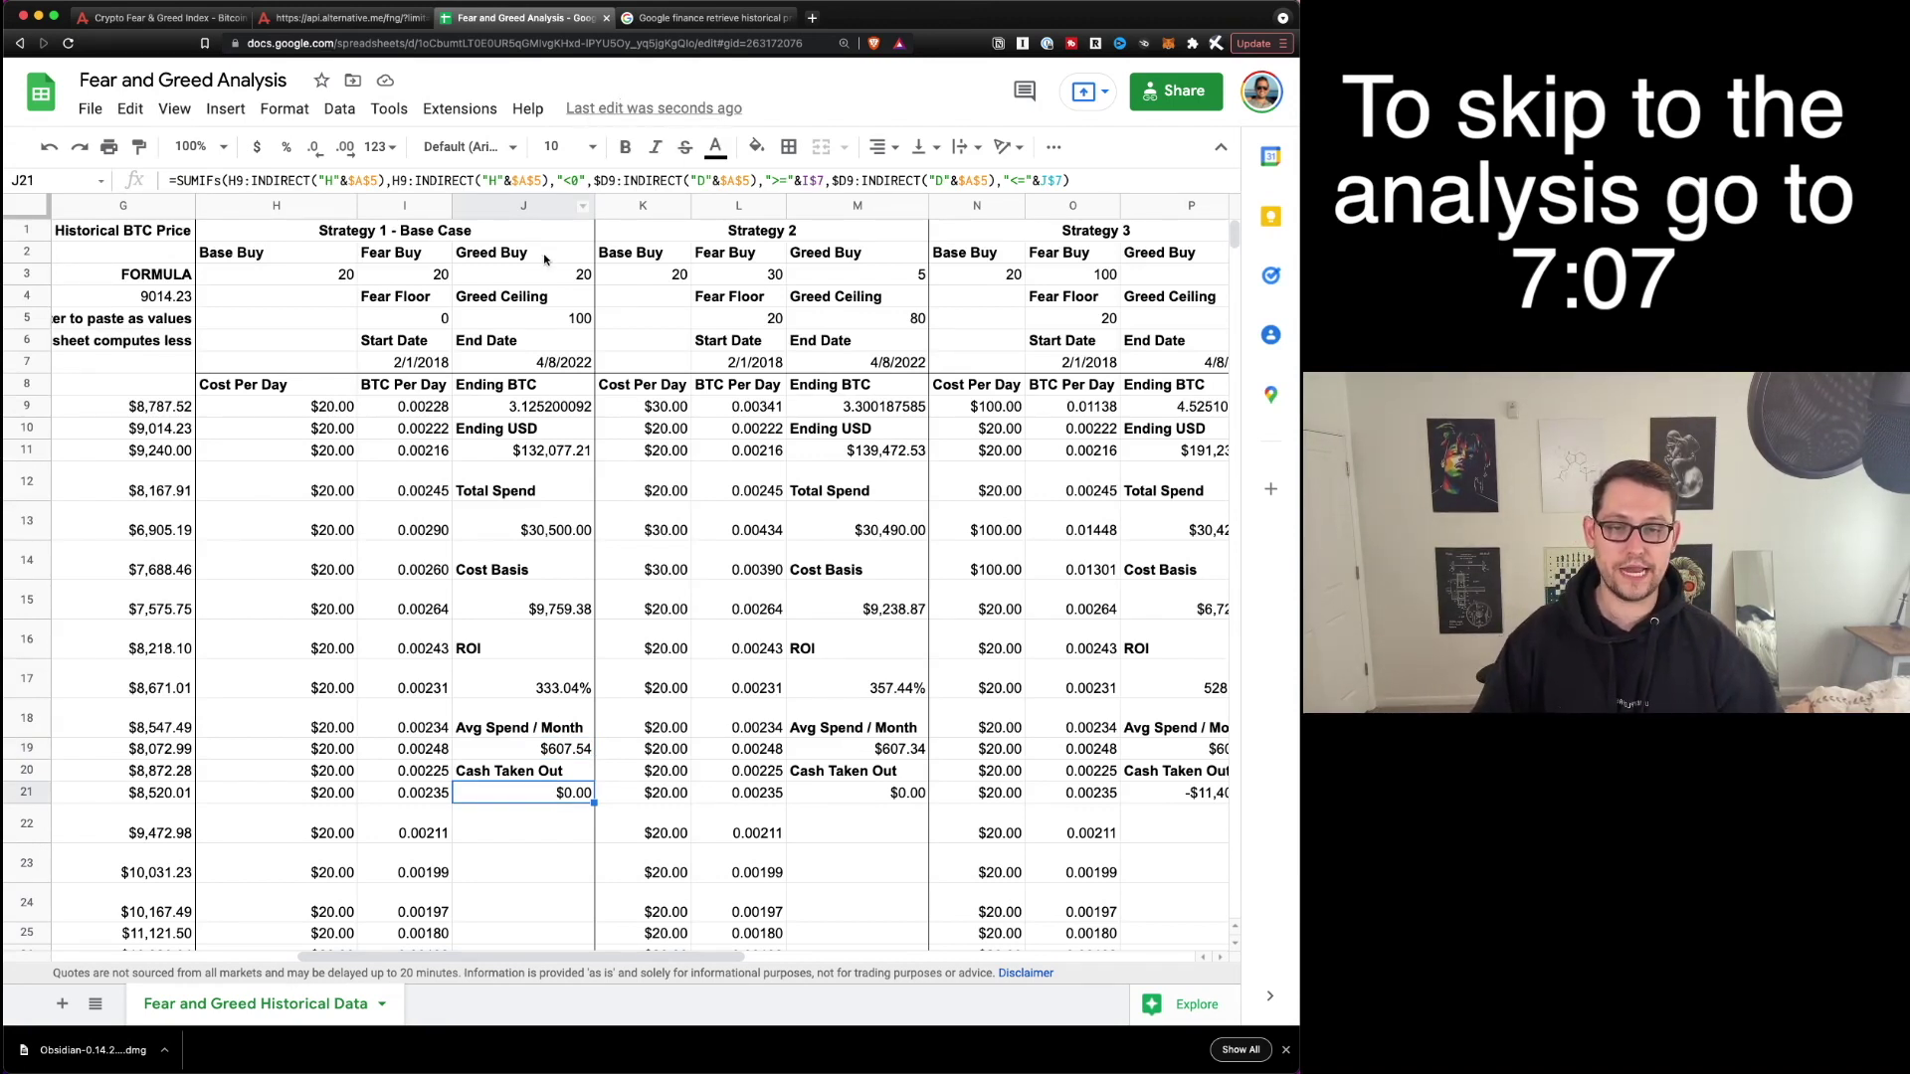
pyautogui.click(549, 296)
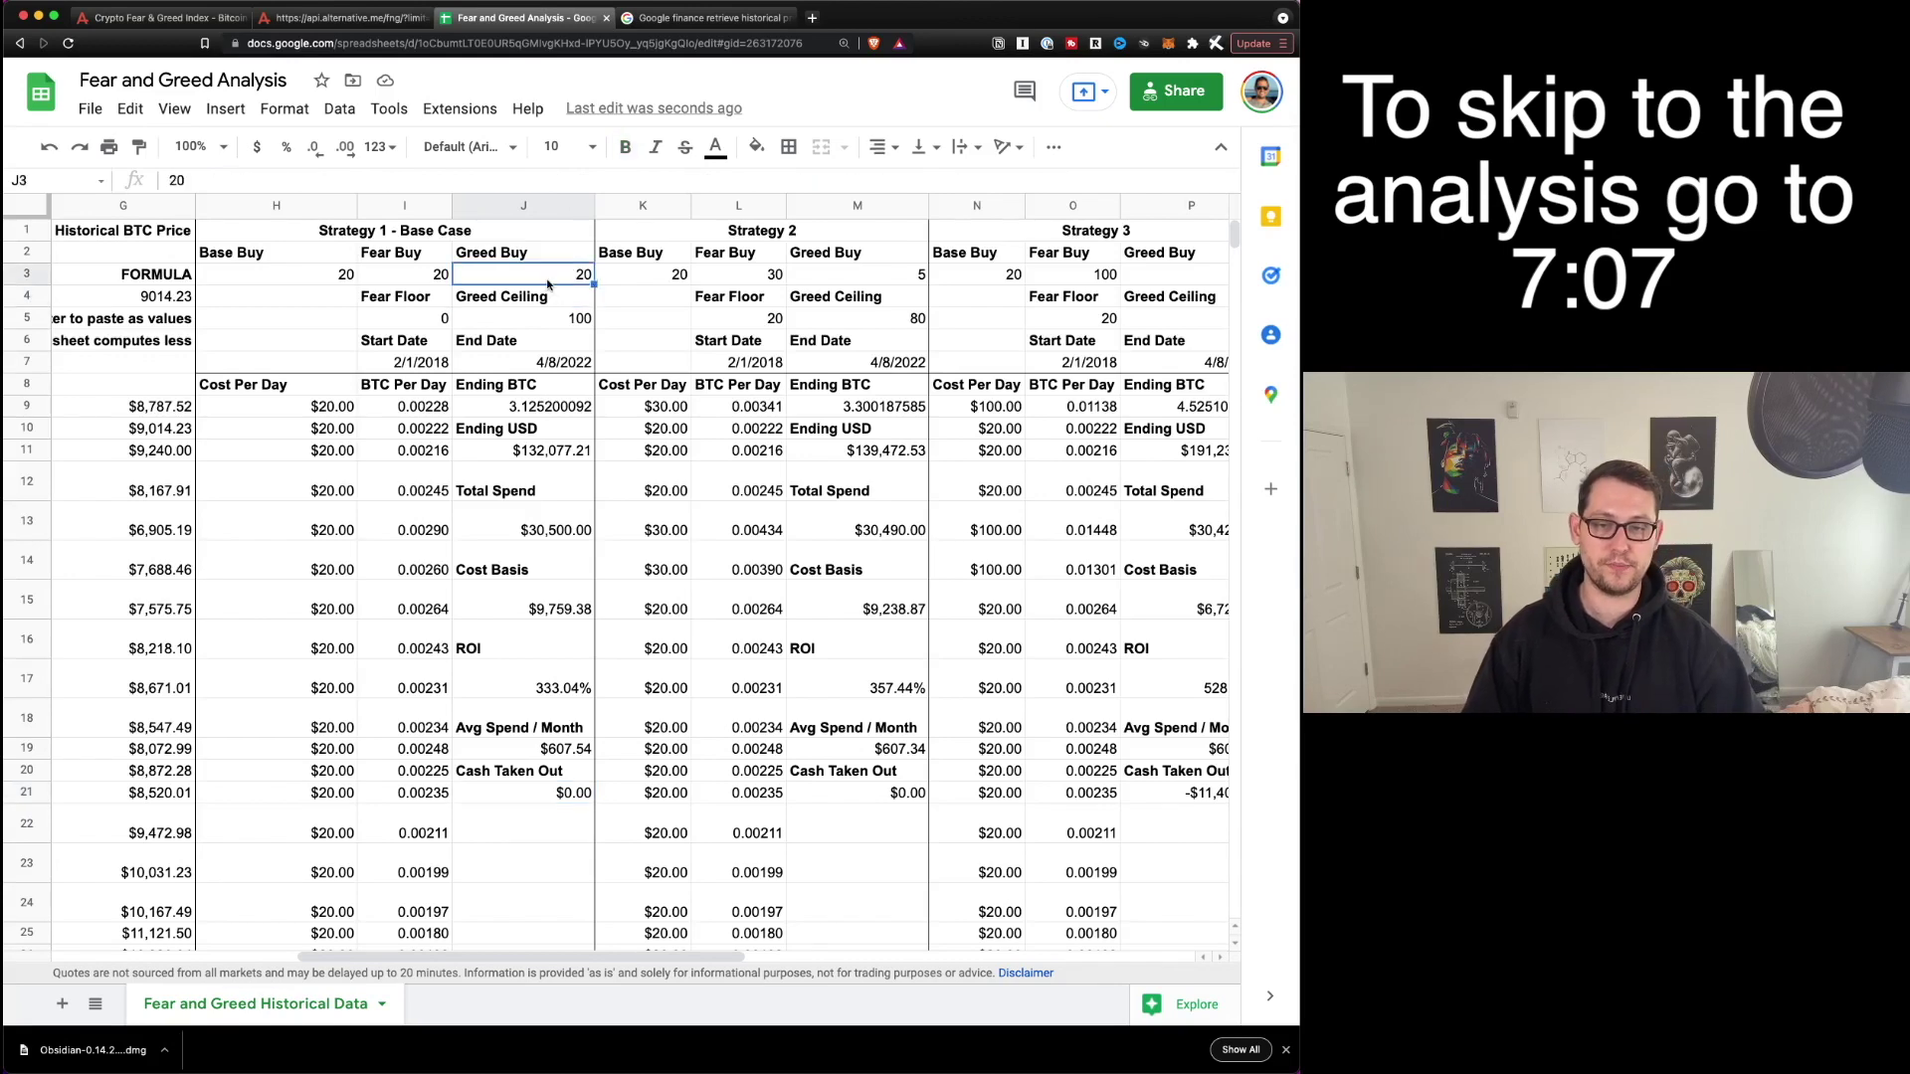
pyautogui.click(554, 325)
pyautogui.hscroll(3, 127, 317)
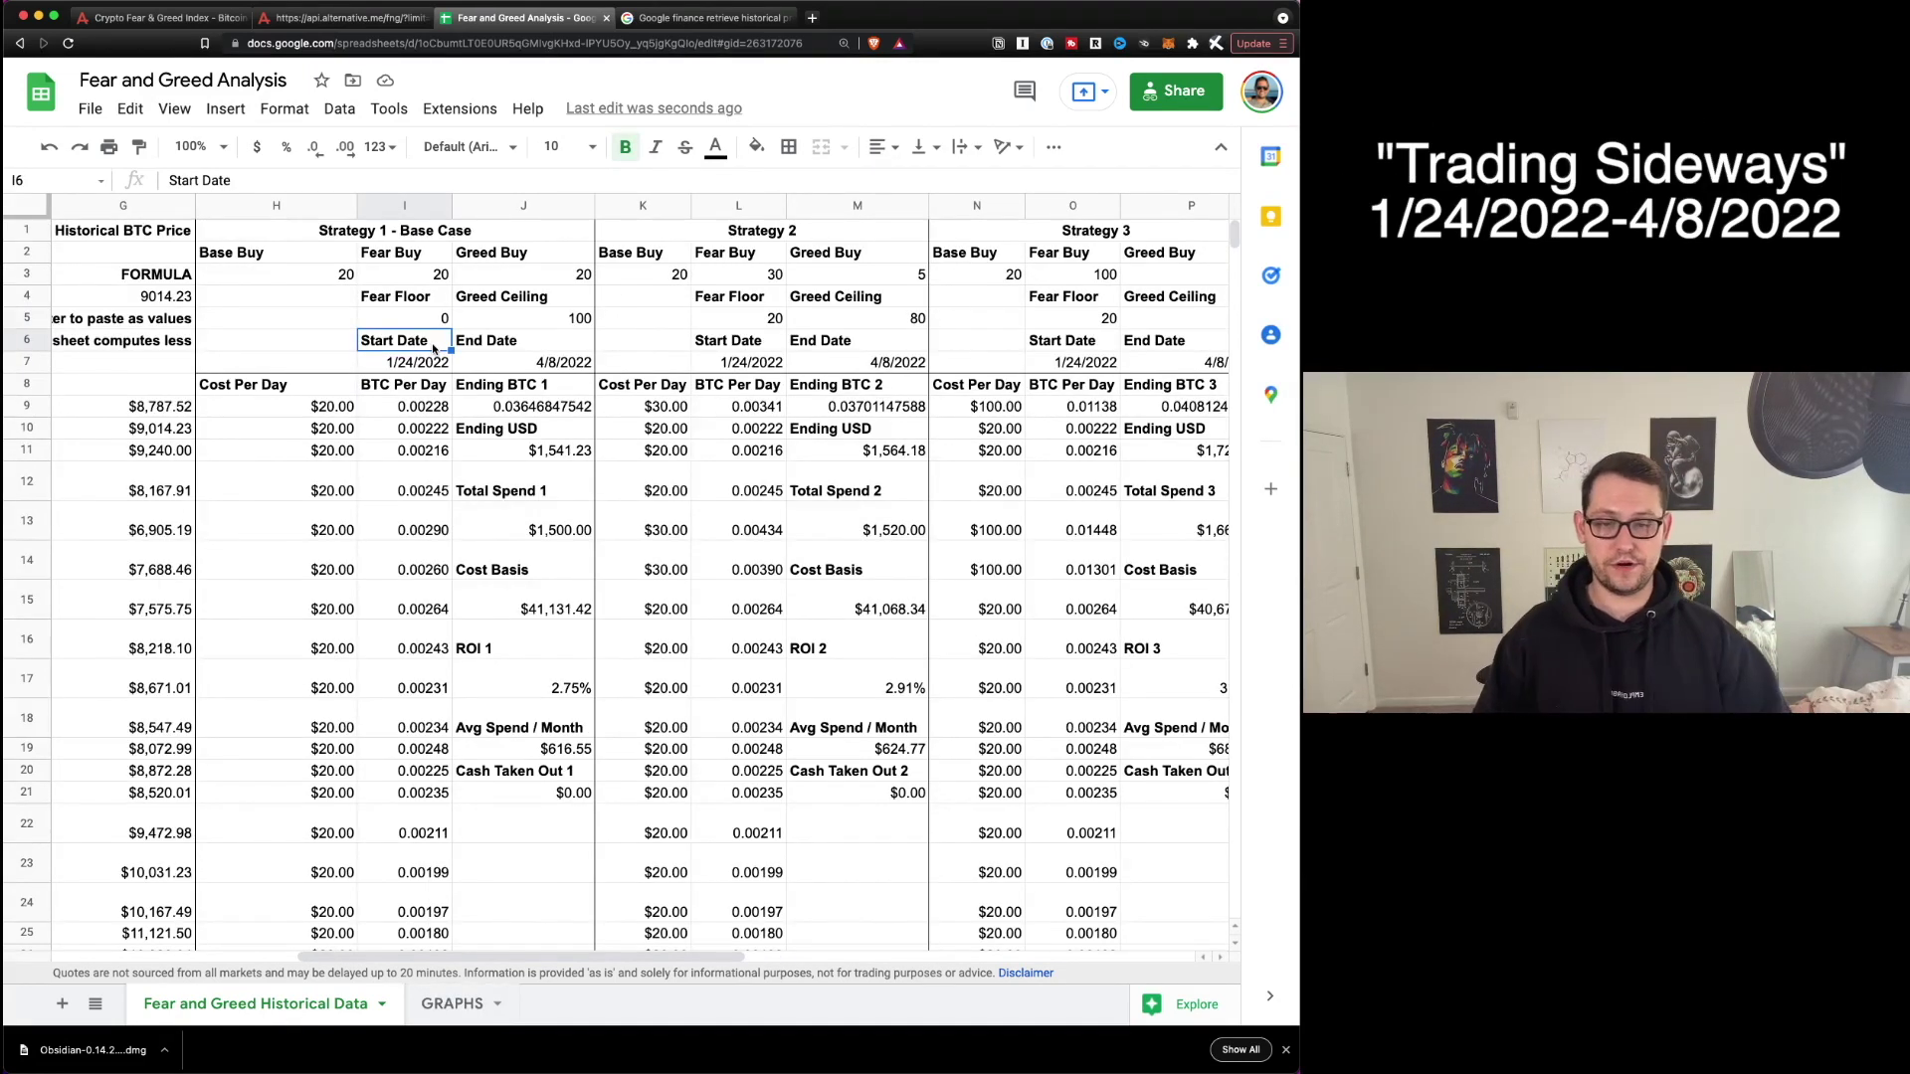
# View the charts on the GRAPHS sheet, and review the date ranges and parameters of all strategies on the historical data sheet.
pyautogui.click(459, 999)
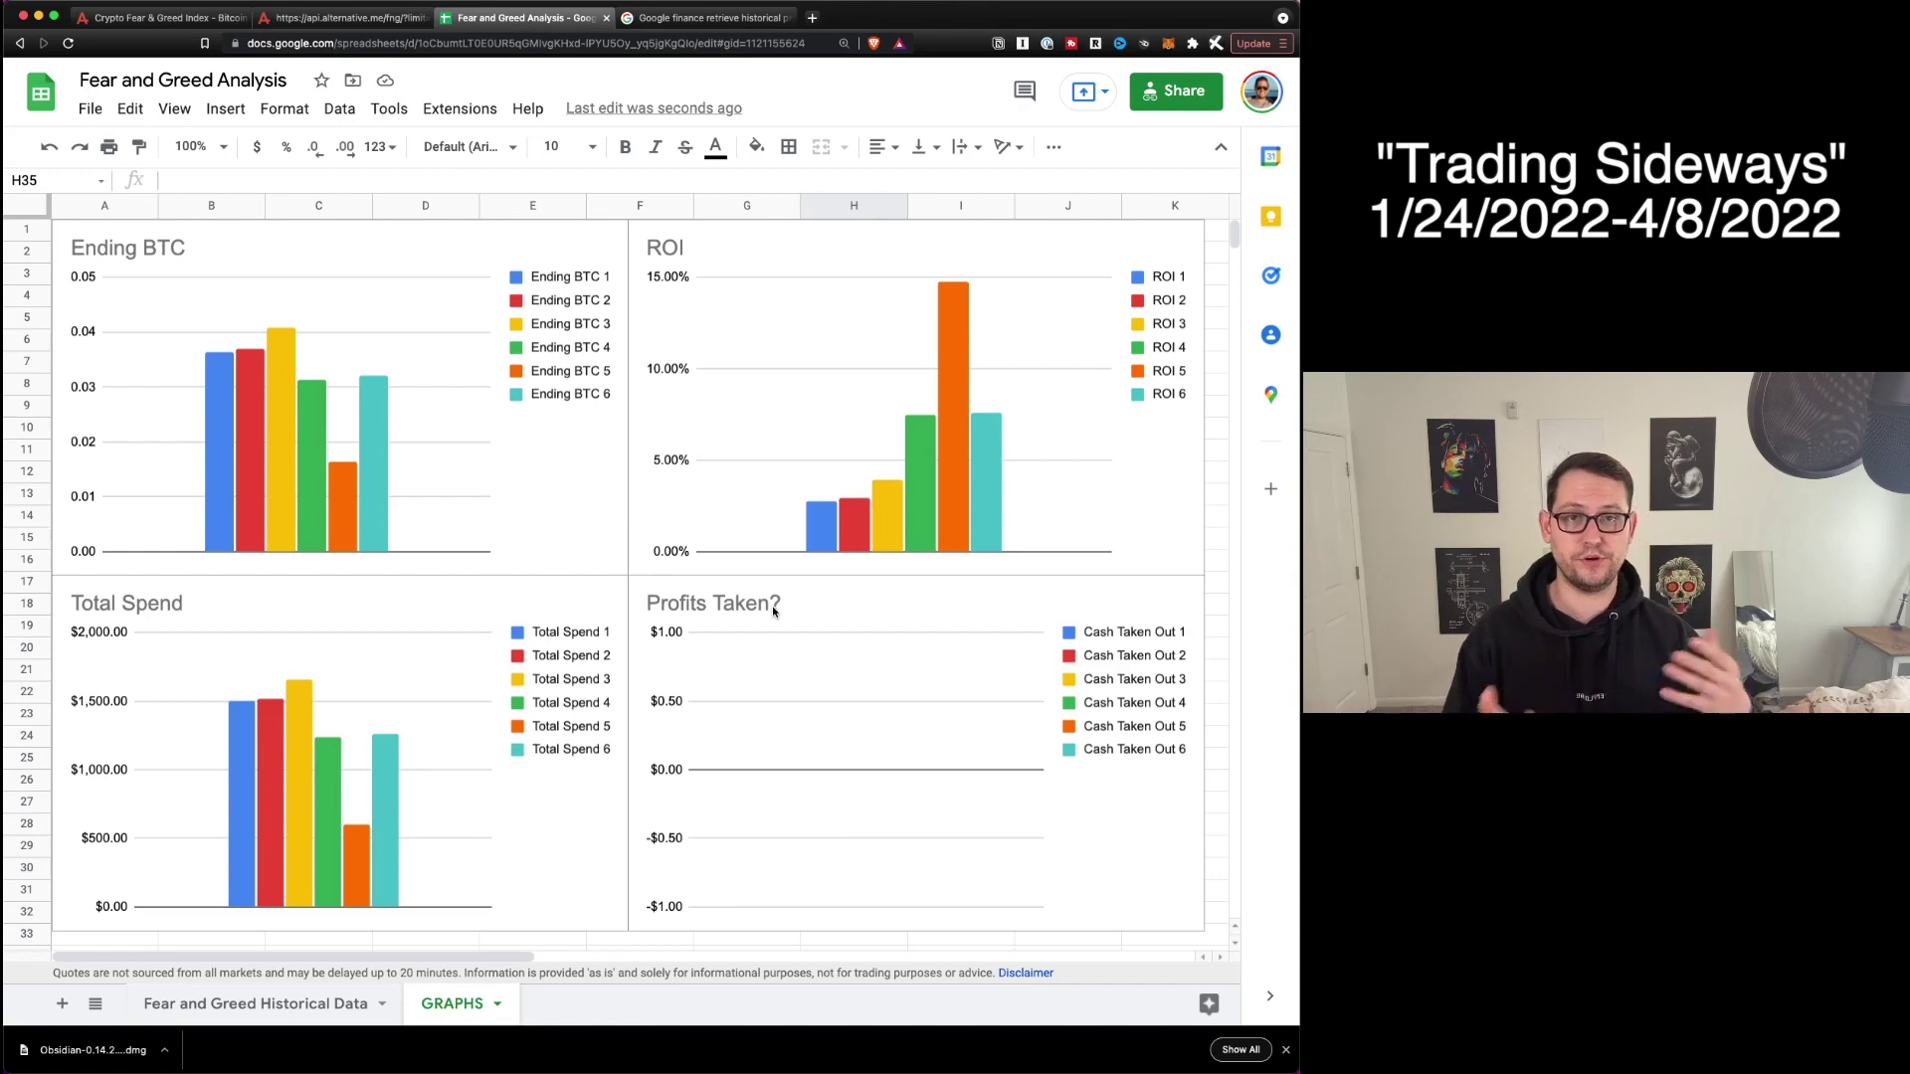
pyautogui.hotkey('alt', 'Up')
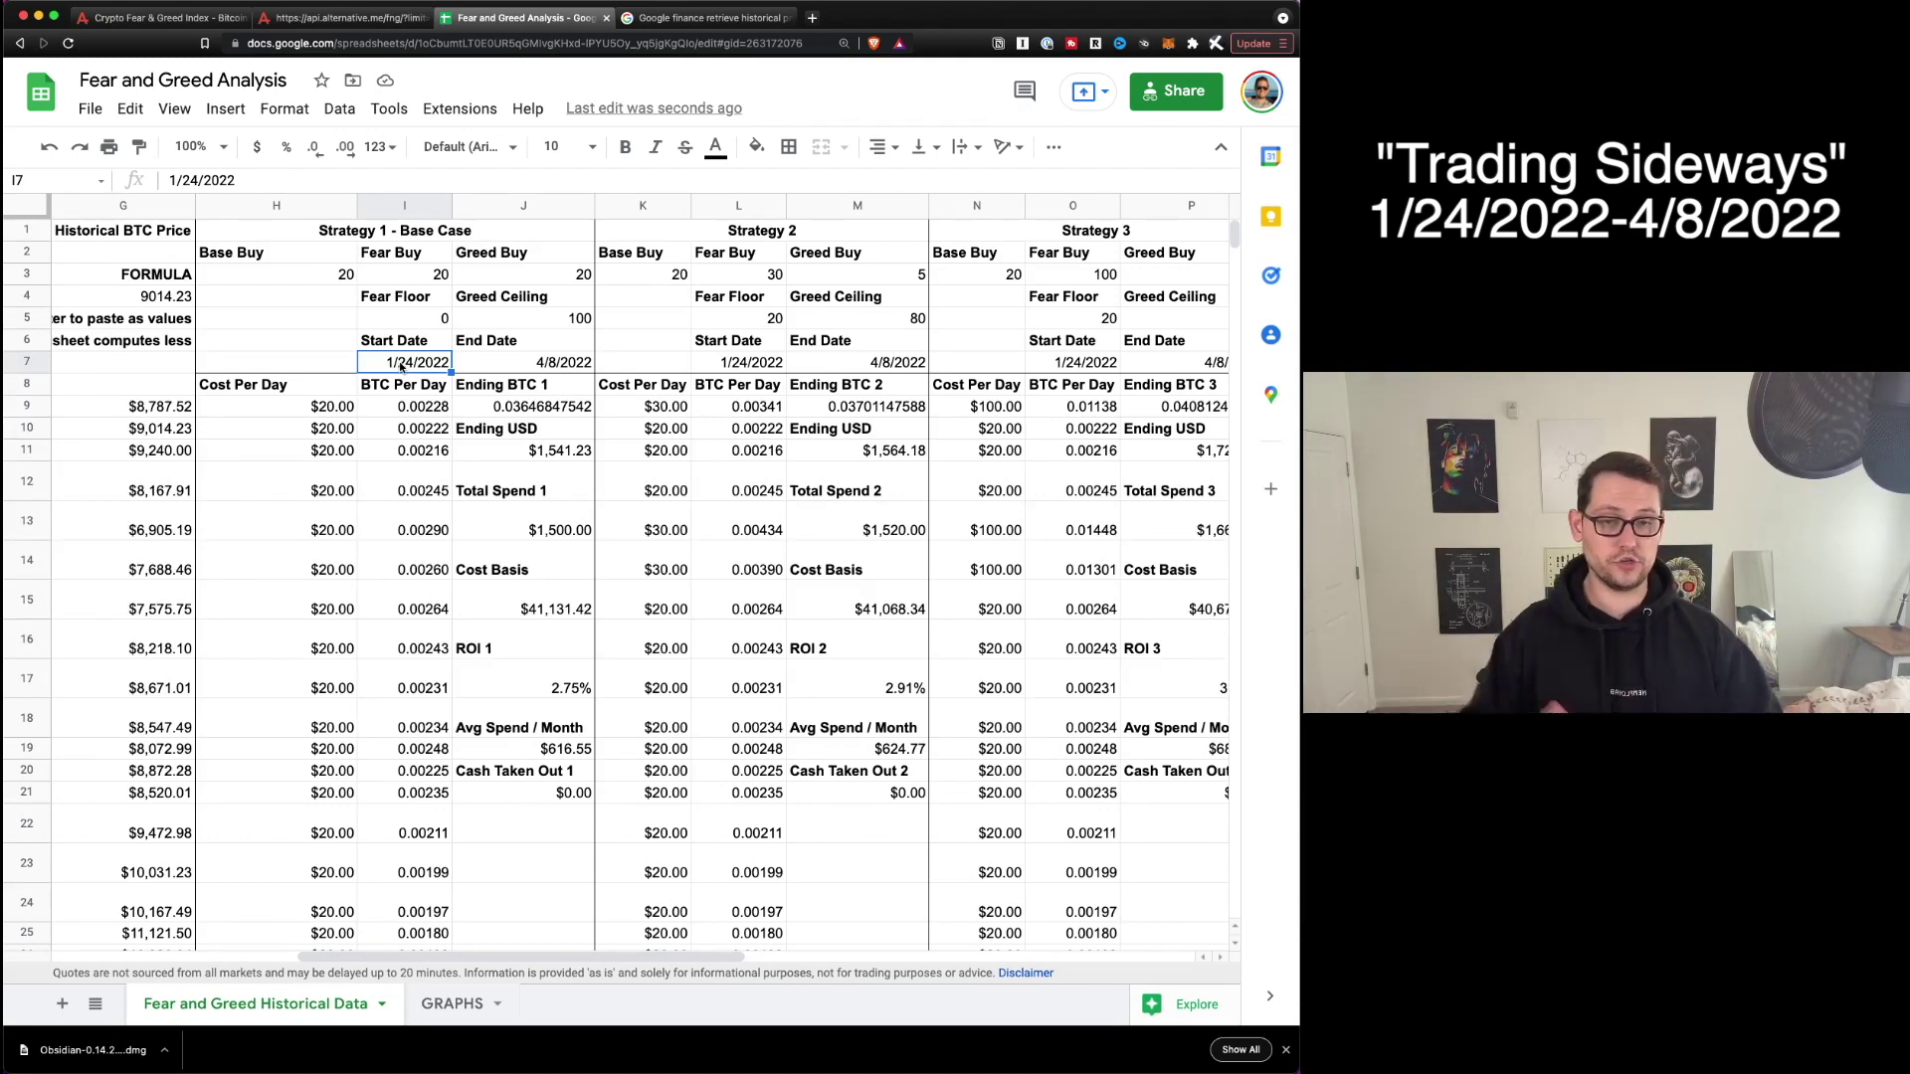
pyautogui.hscroll(5, 468, 477)
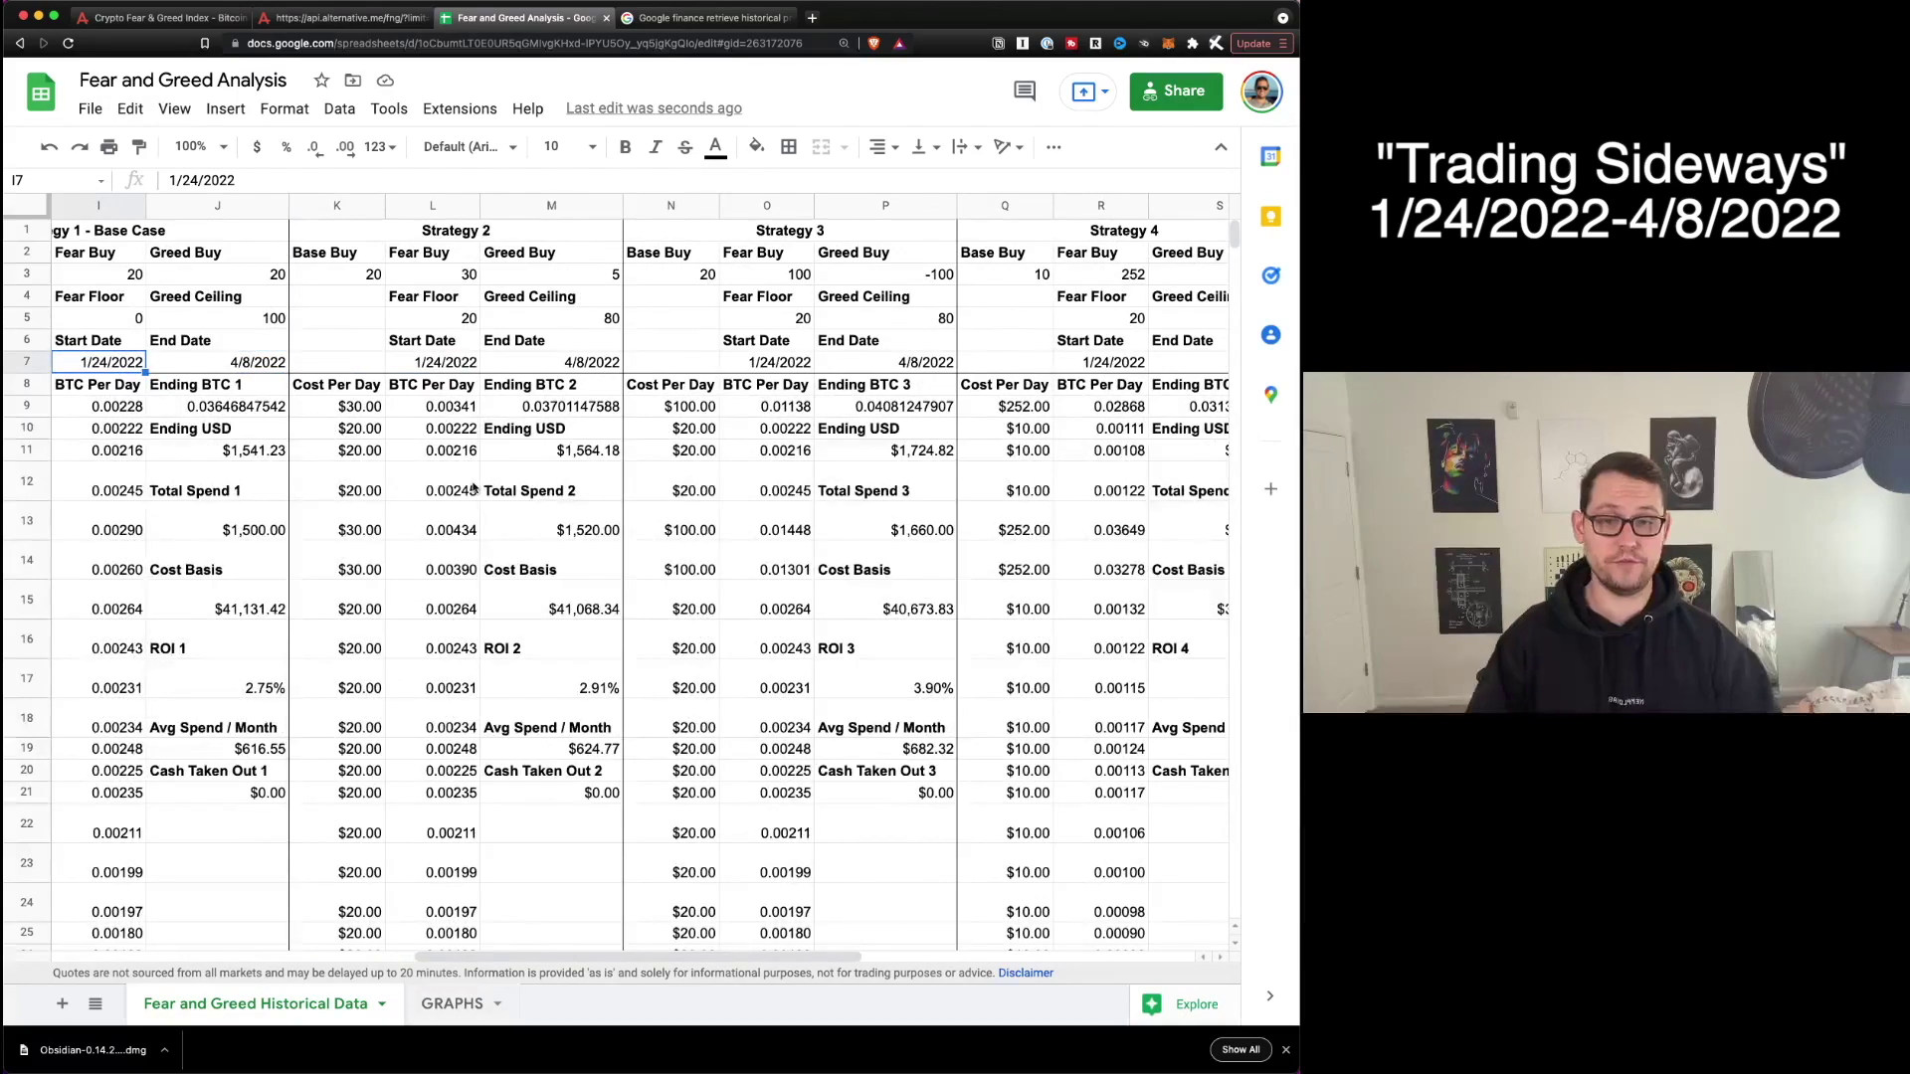
pyautogui.hscroll(5, 614, 410)
pyautogui.hscroll(3, 612, 409)
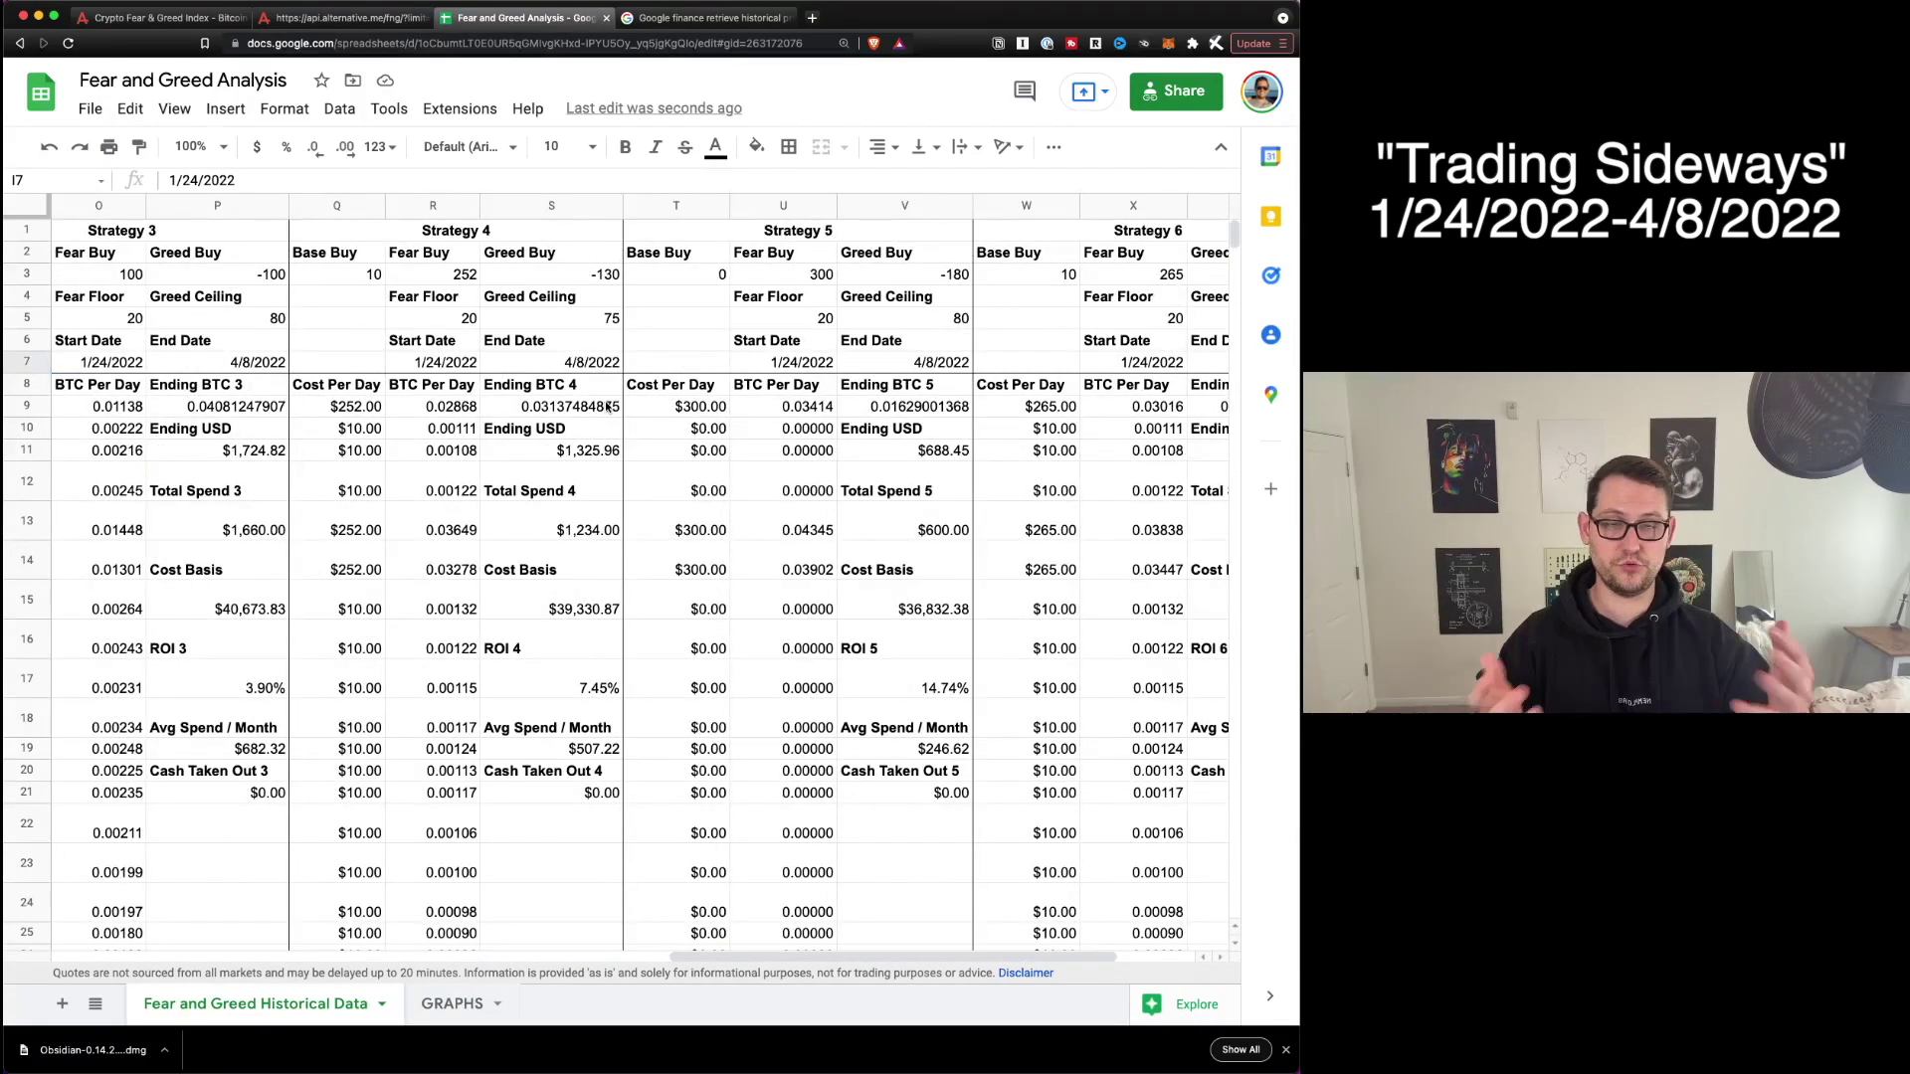
# Compare the strategies in the Ending BTC, Total Spend and ROI charts on the GRAPHS sheet.
pyautogui.hotkey('alt', 'Down')
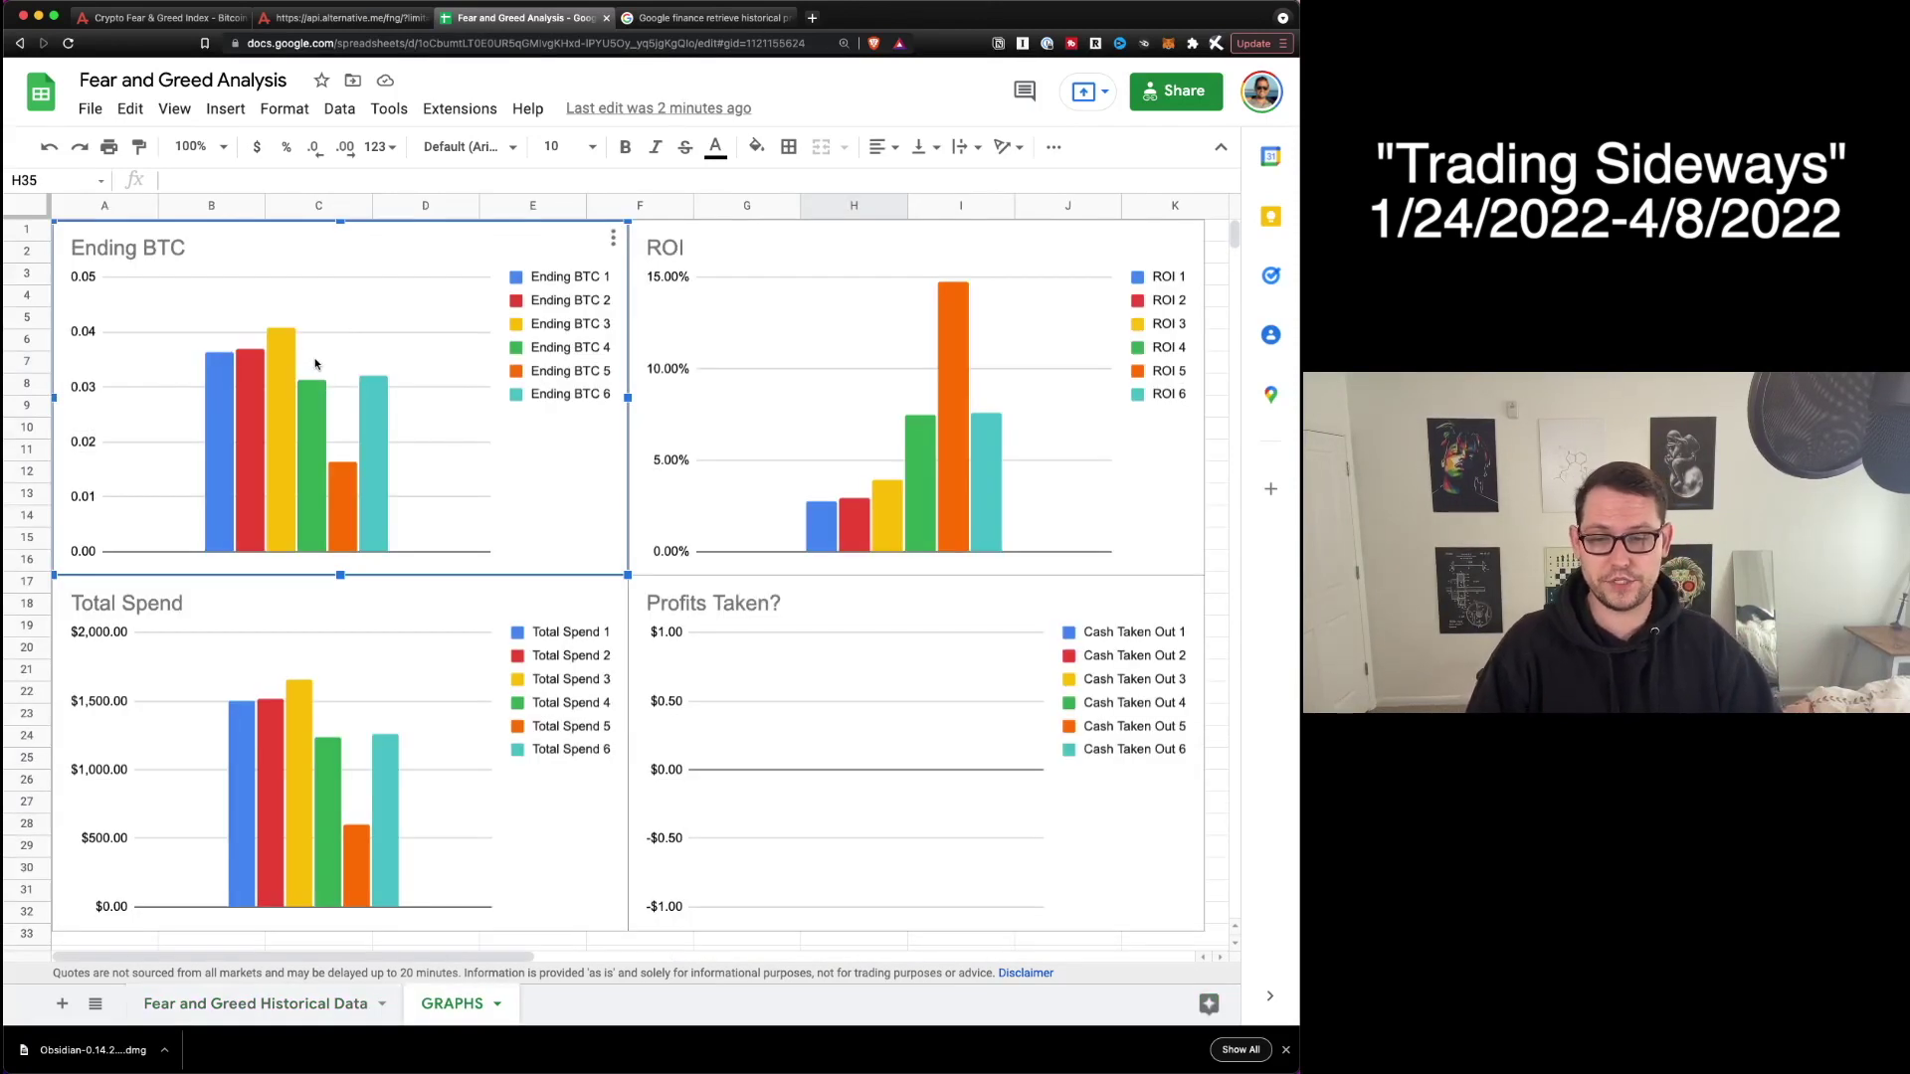
pyautogui.moveTo(274, 358)
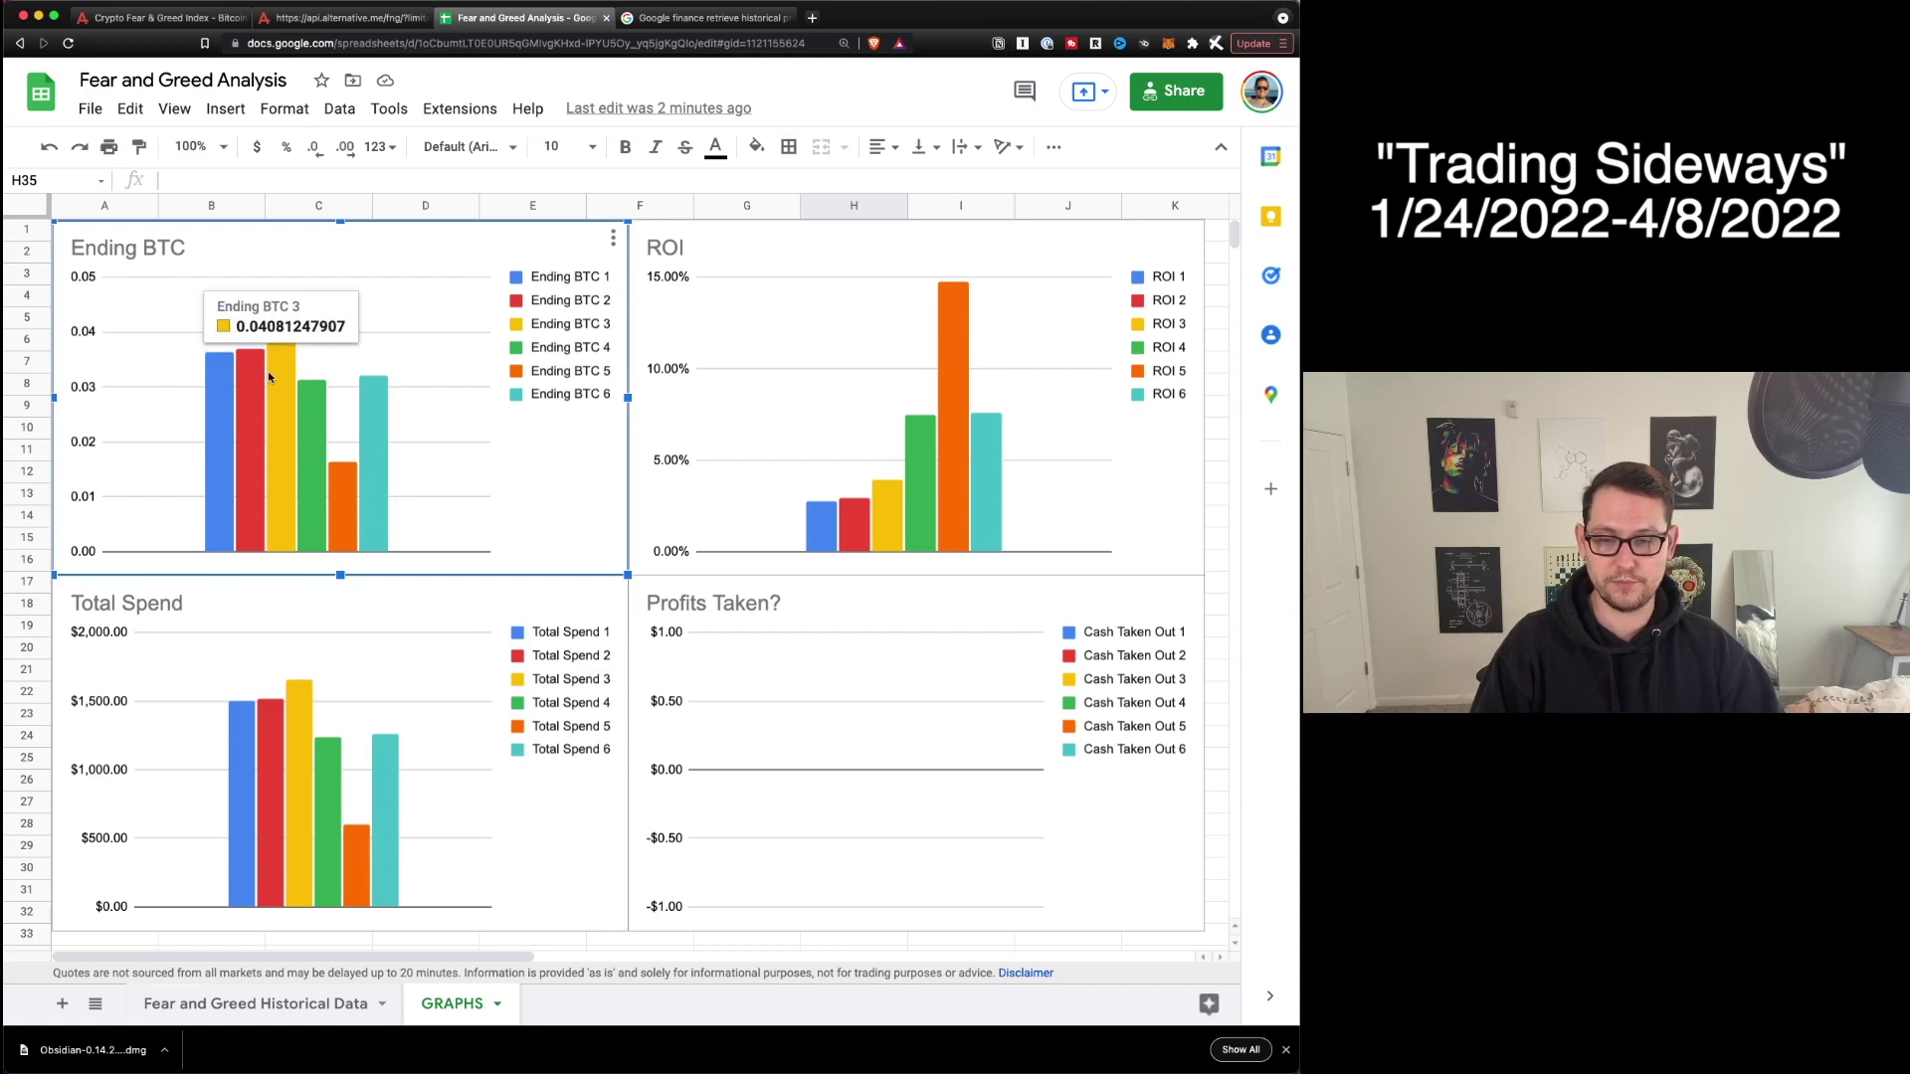
pyautogui.click(299, 702)
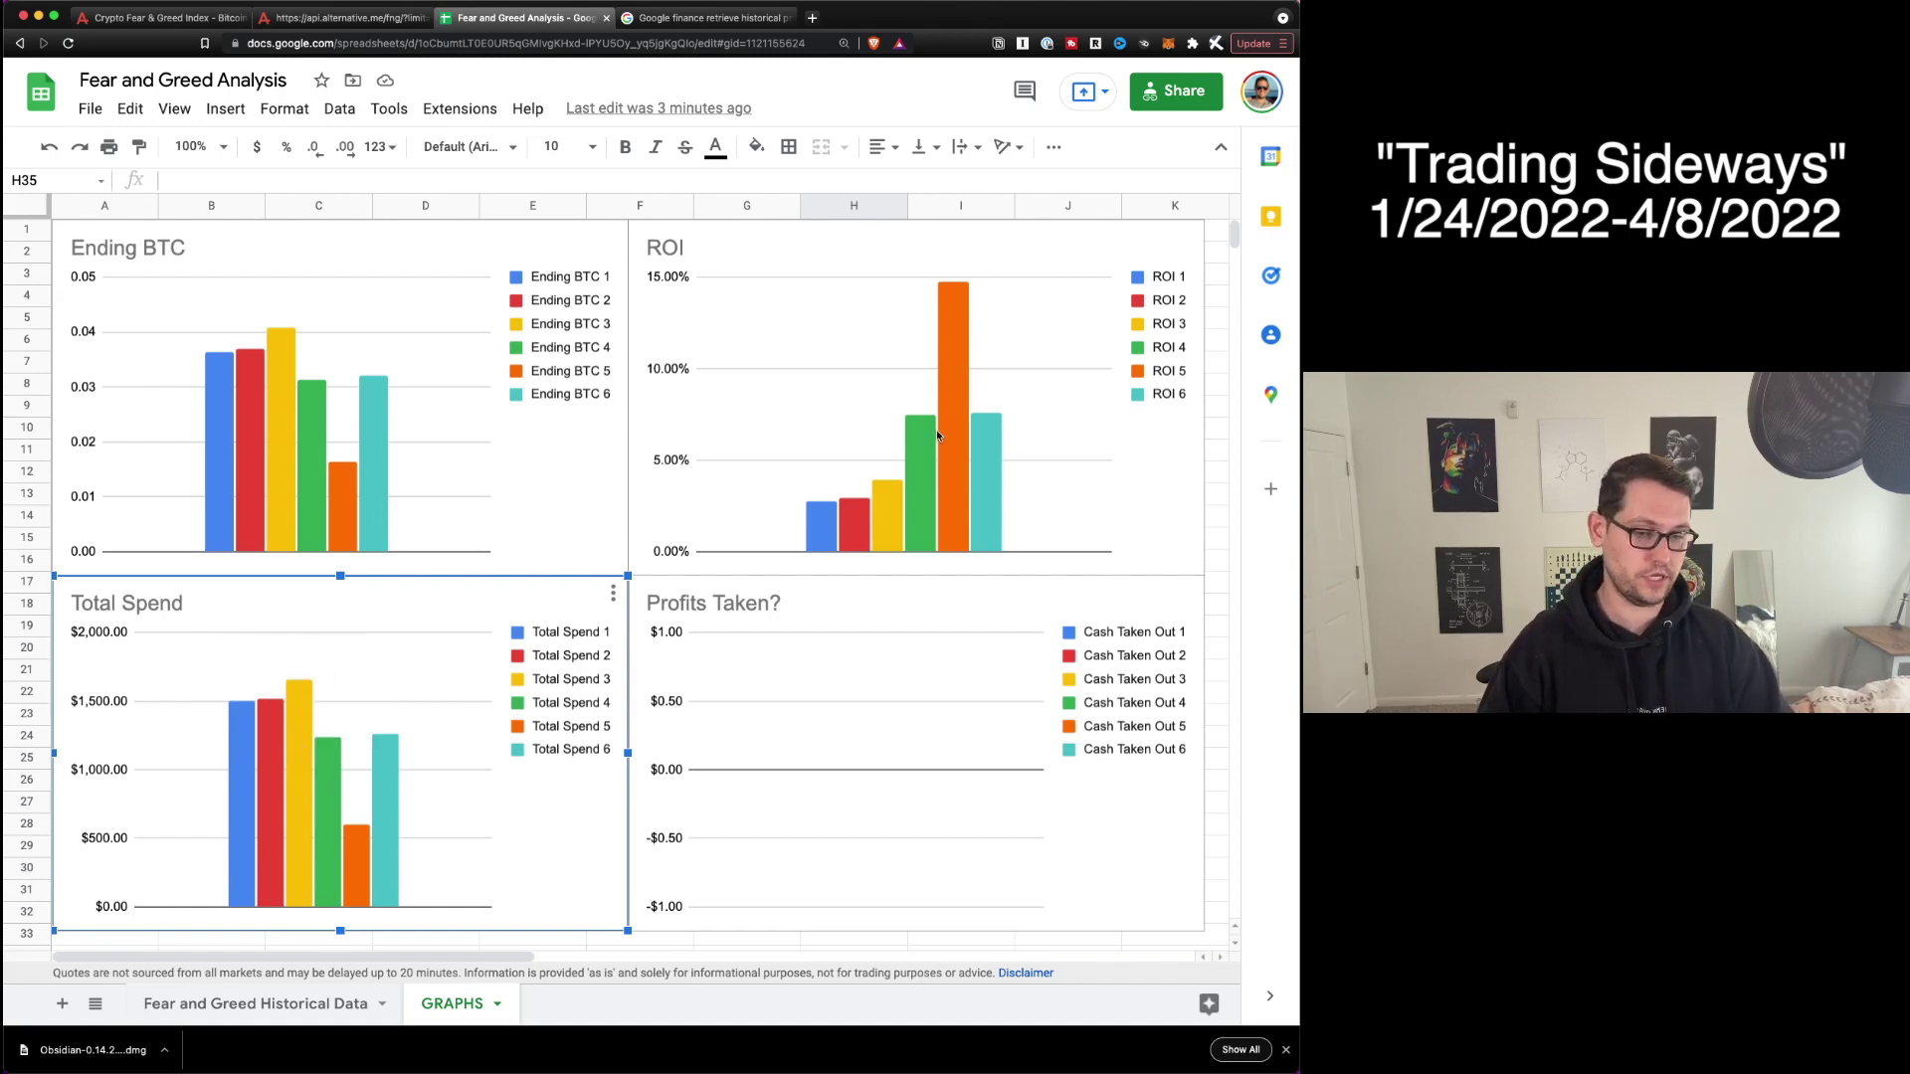
pyautogui.click(890, 487)
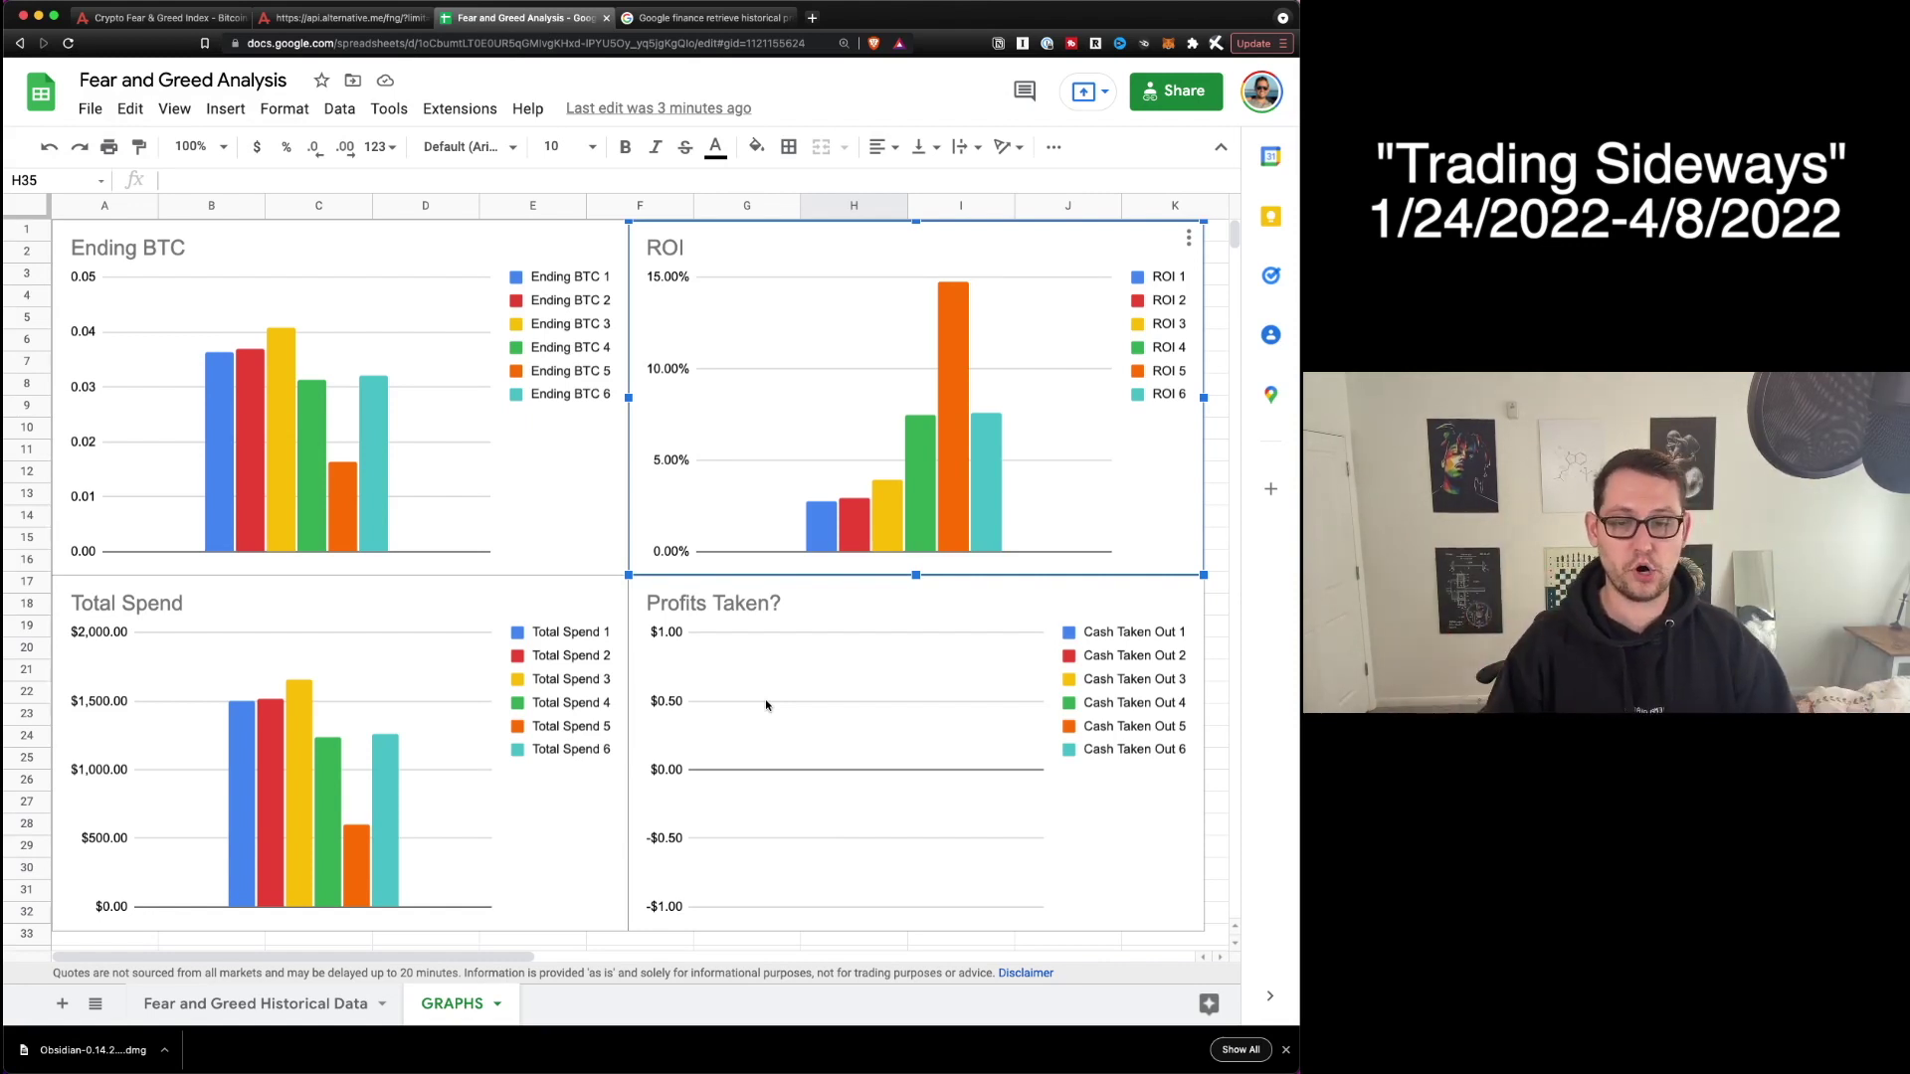
pyautogui.moveTo(953, 339)
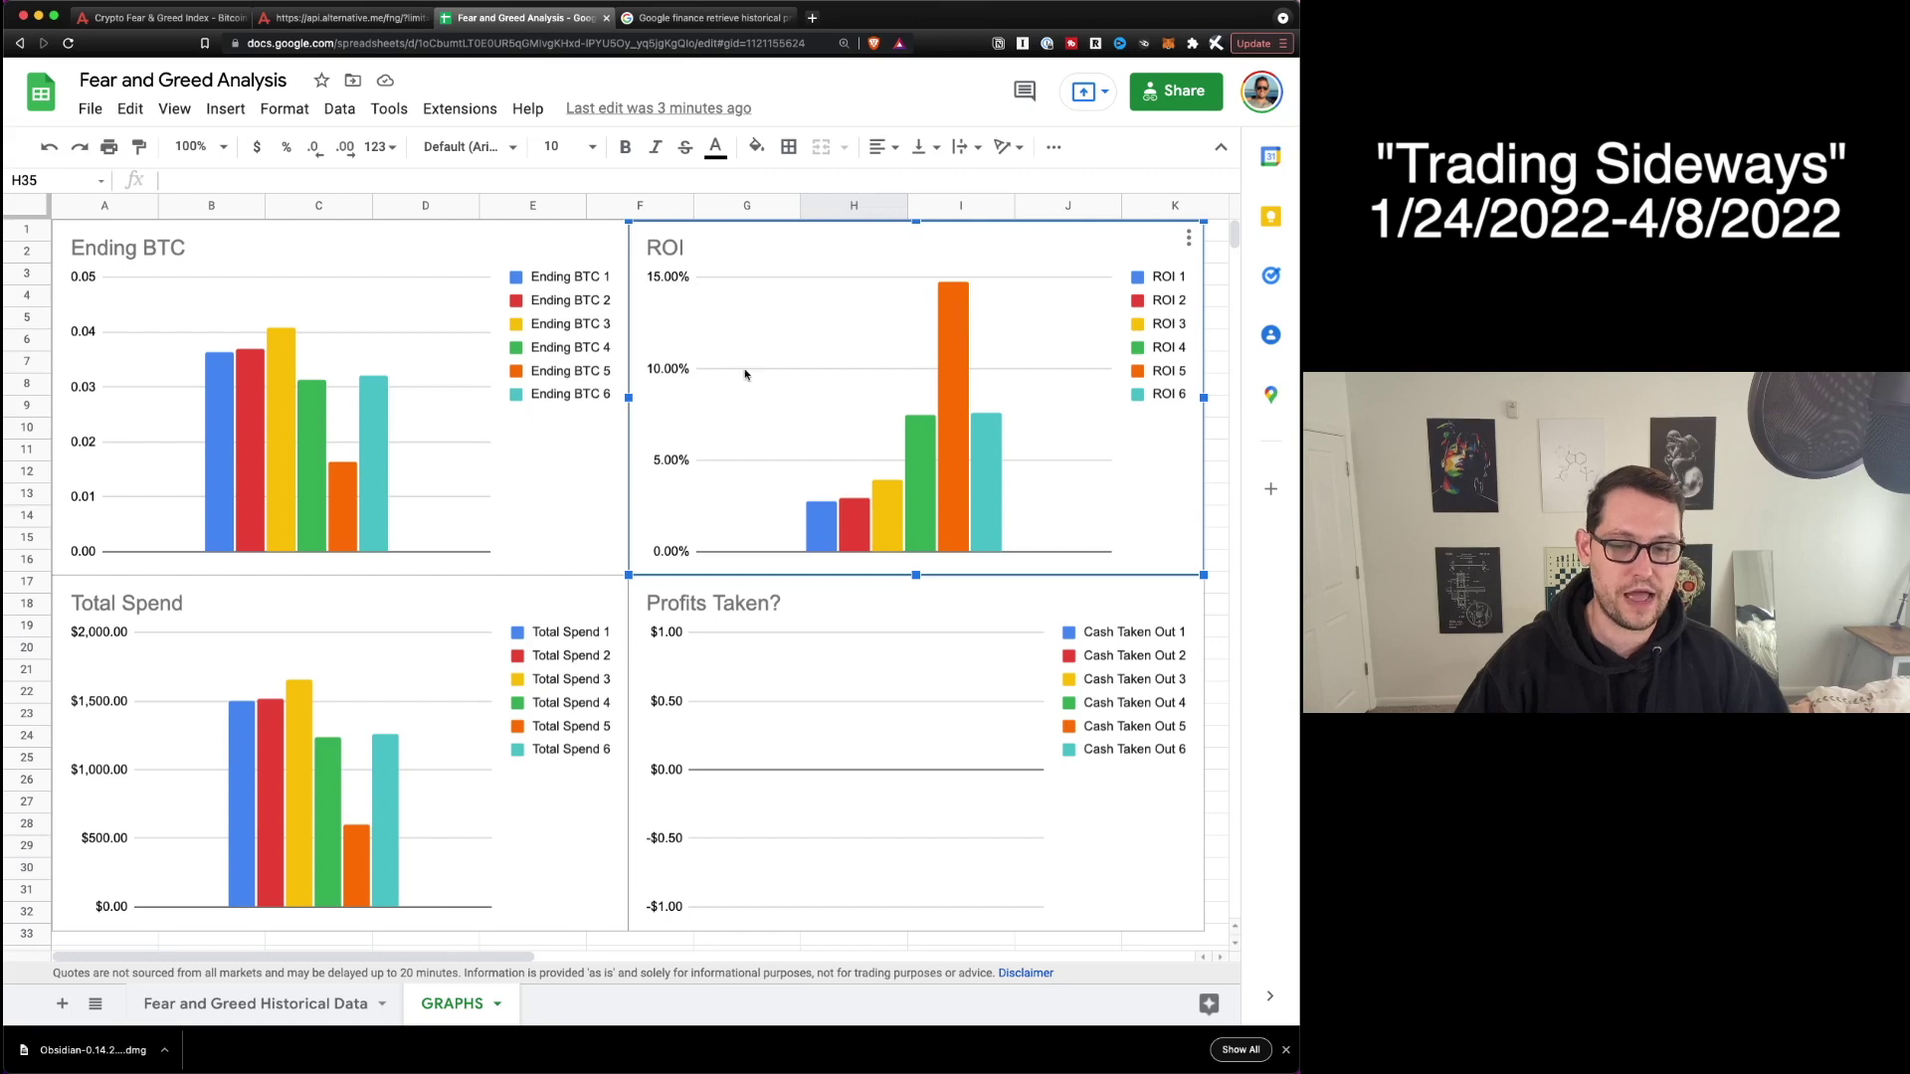
# Examine Strategy 5's bars in the Ending BTC, ROI and Total Spend charts, and recheck the strategy parameters on the data sheet.
pyautogui.click(336, 484)
pyautogui.moveTo(336, 483)
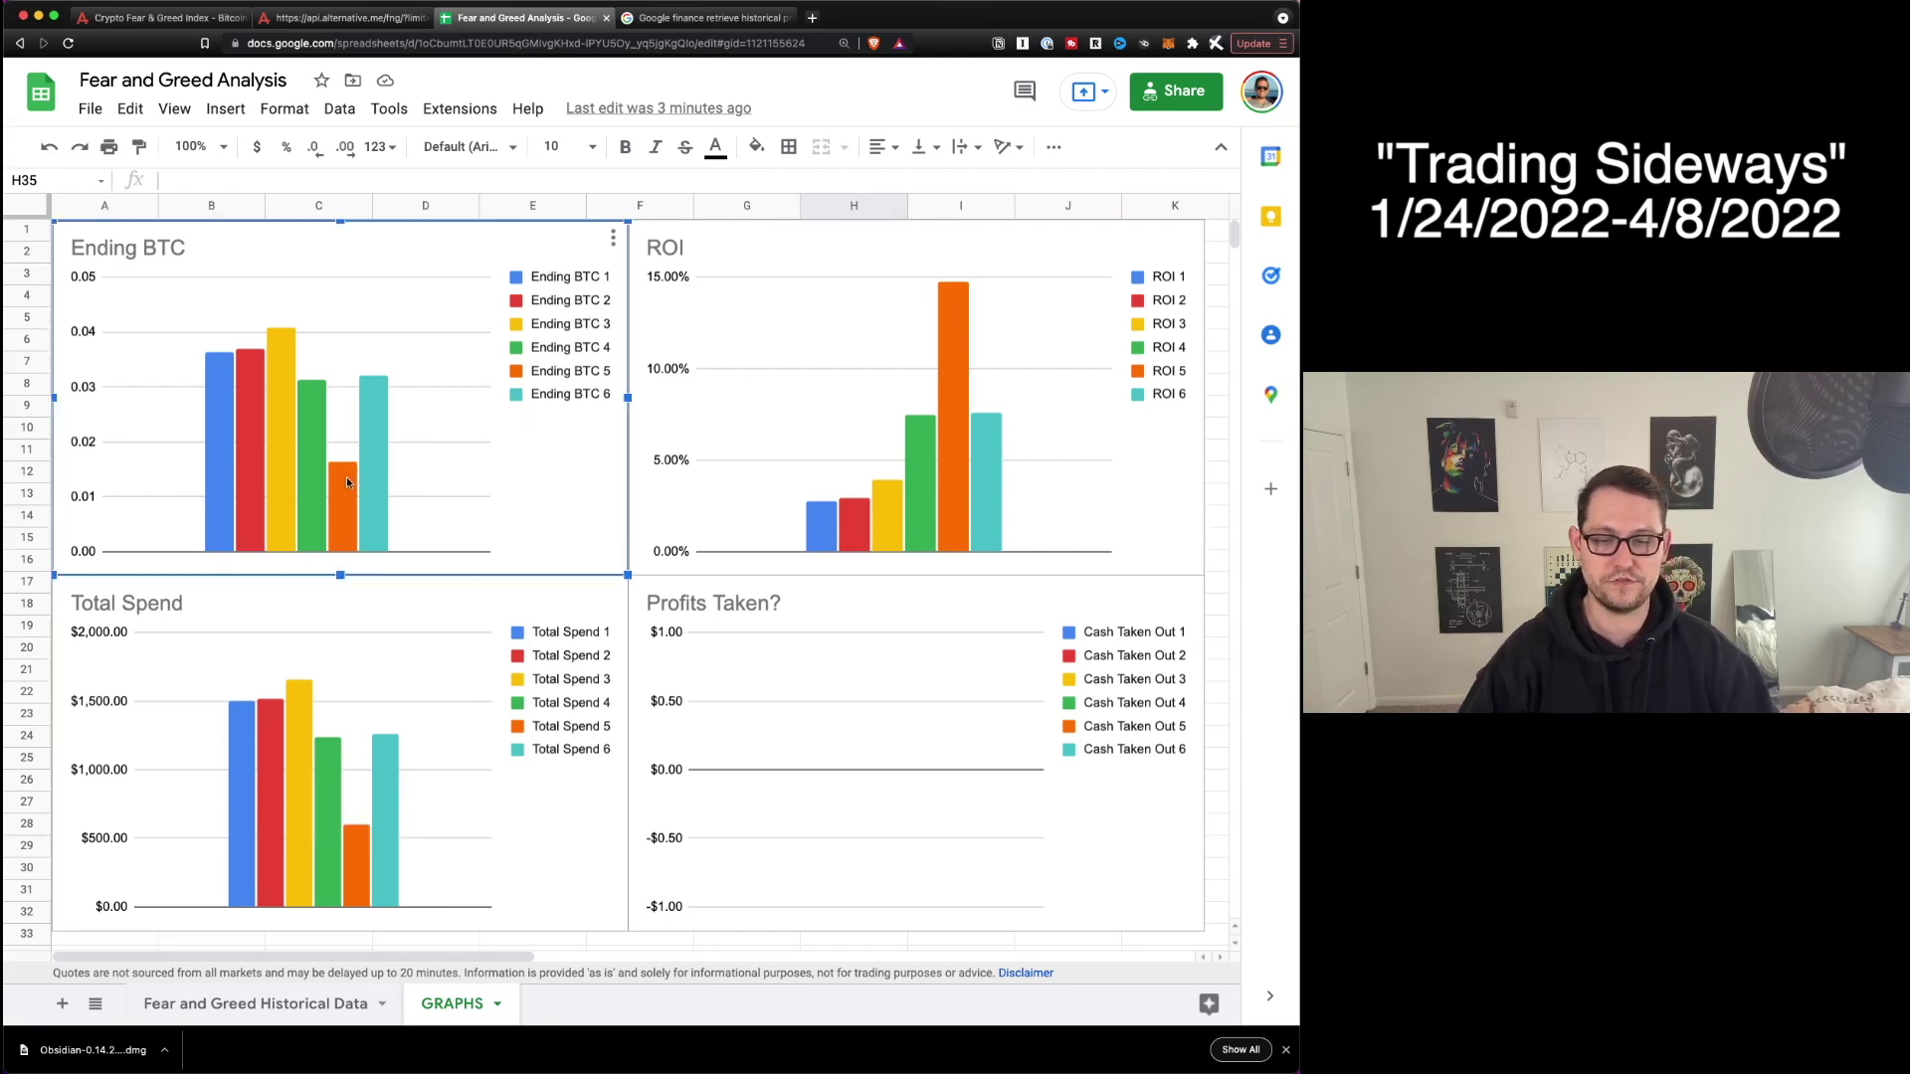
pyautogui.moveTo(358, 515)
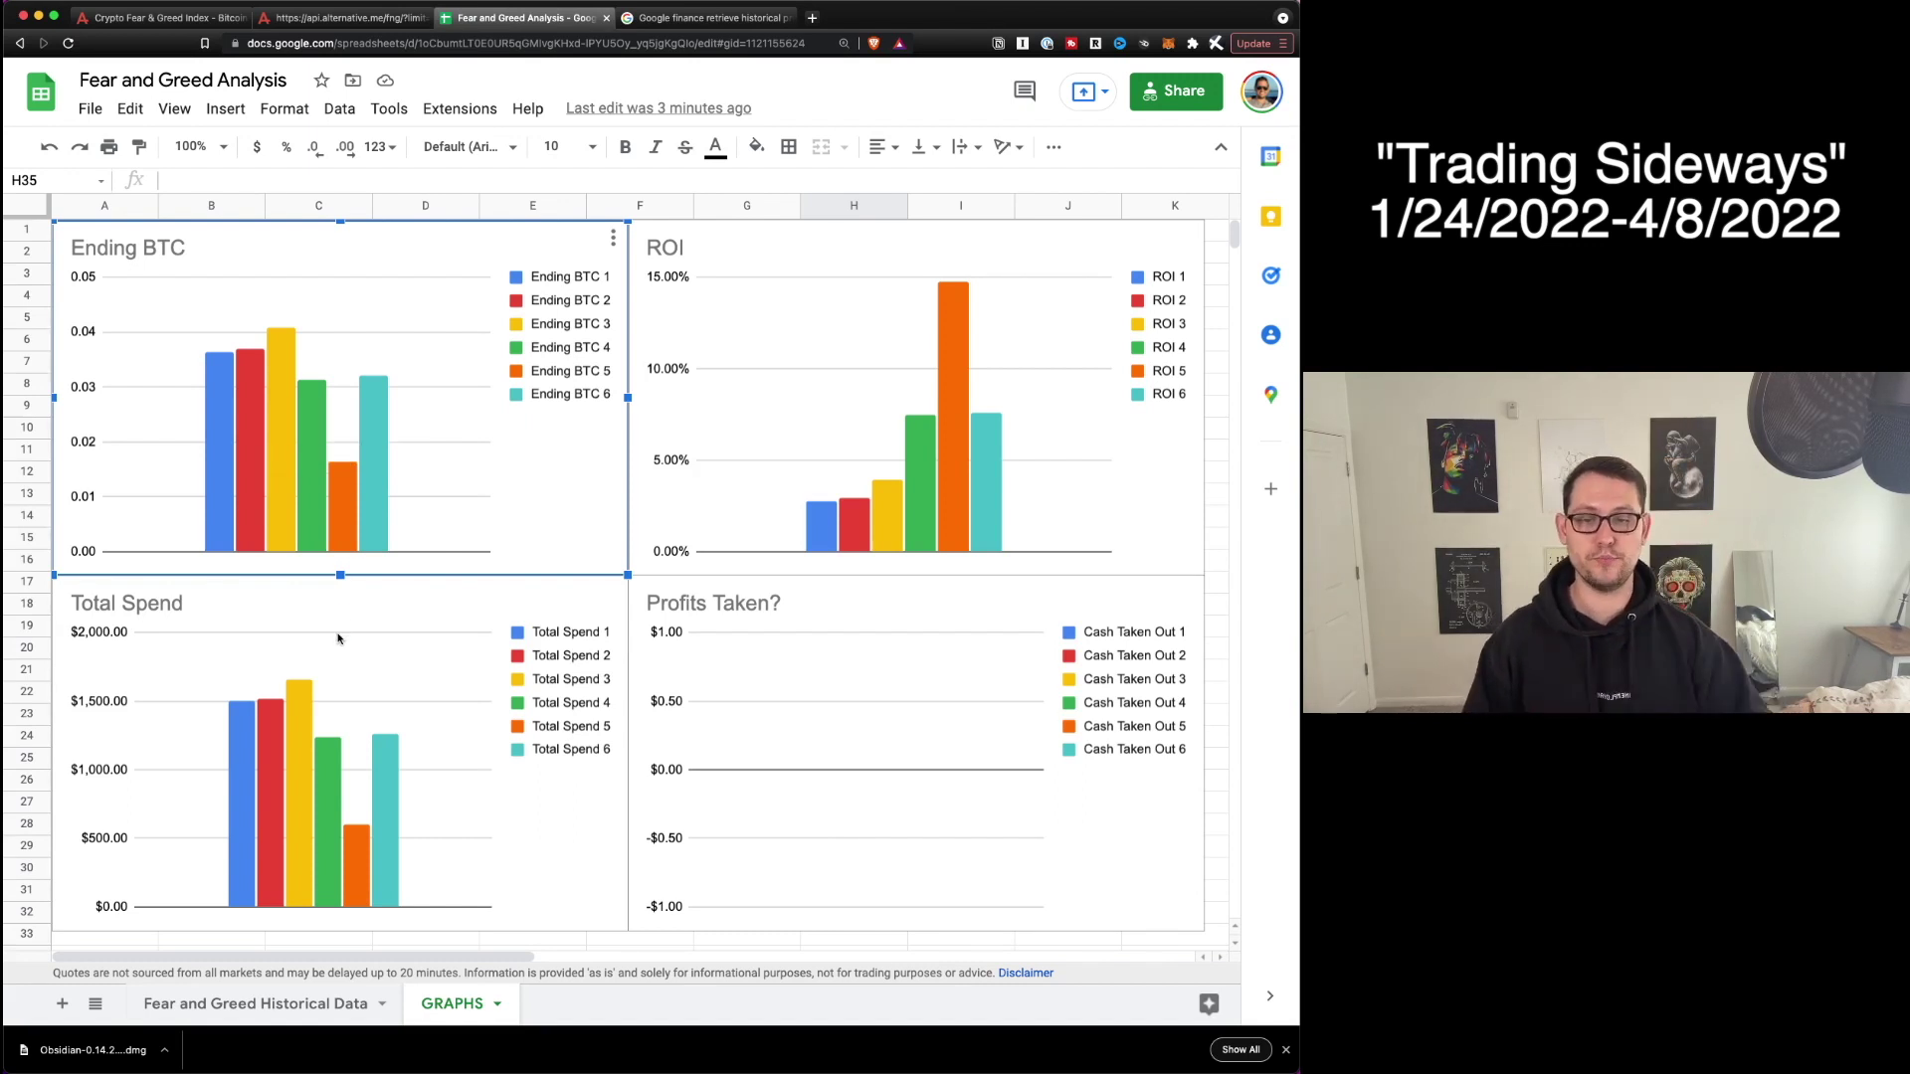
pyautogui.click(955, 388)
pyautogui.moveTo(952, 384)
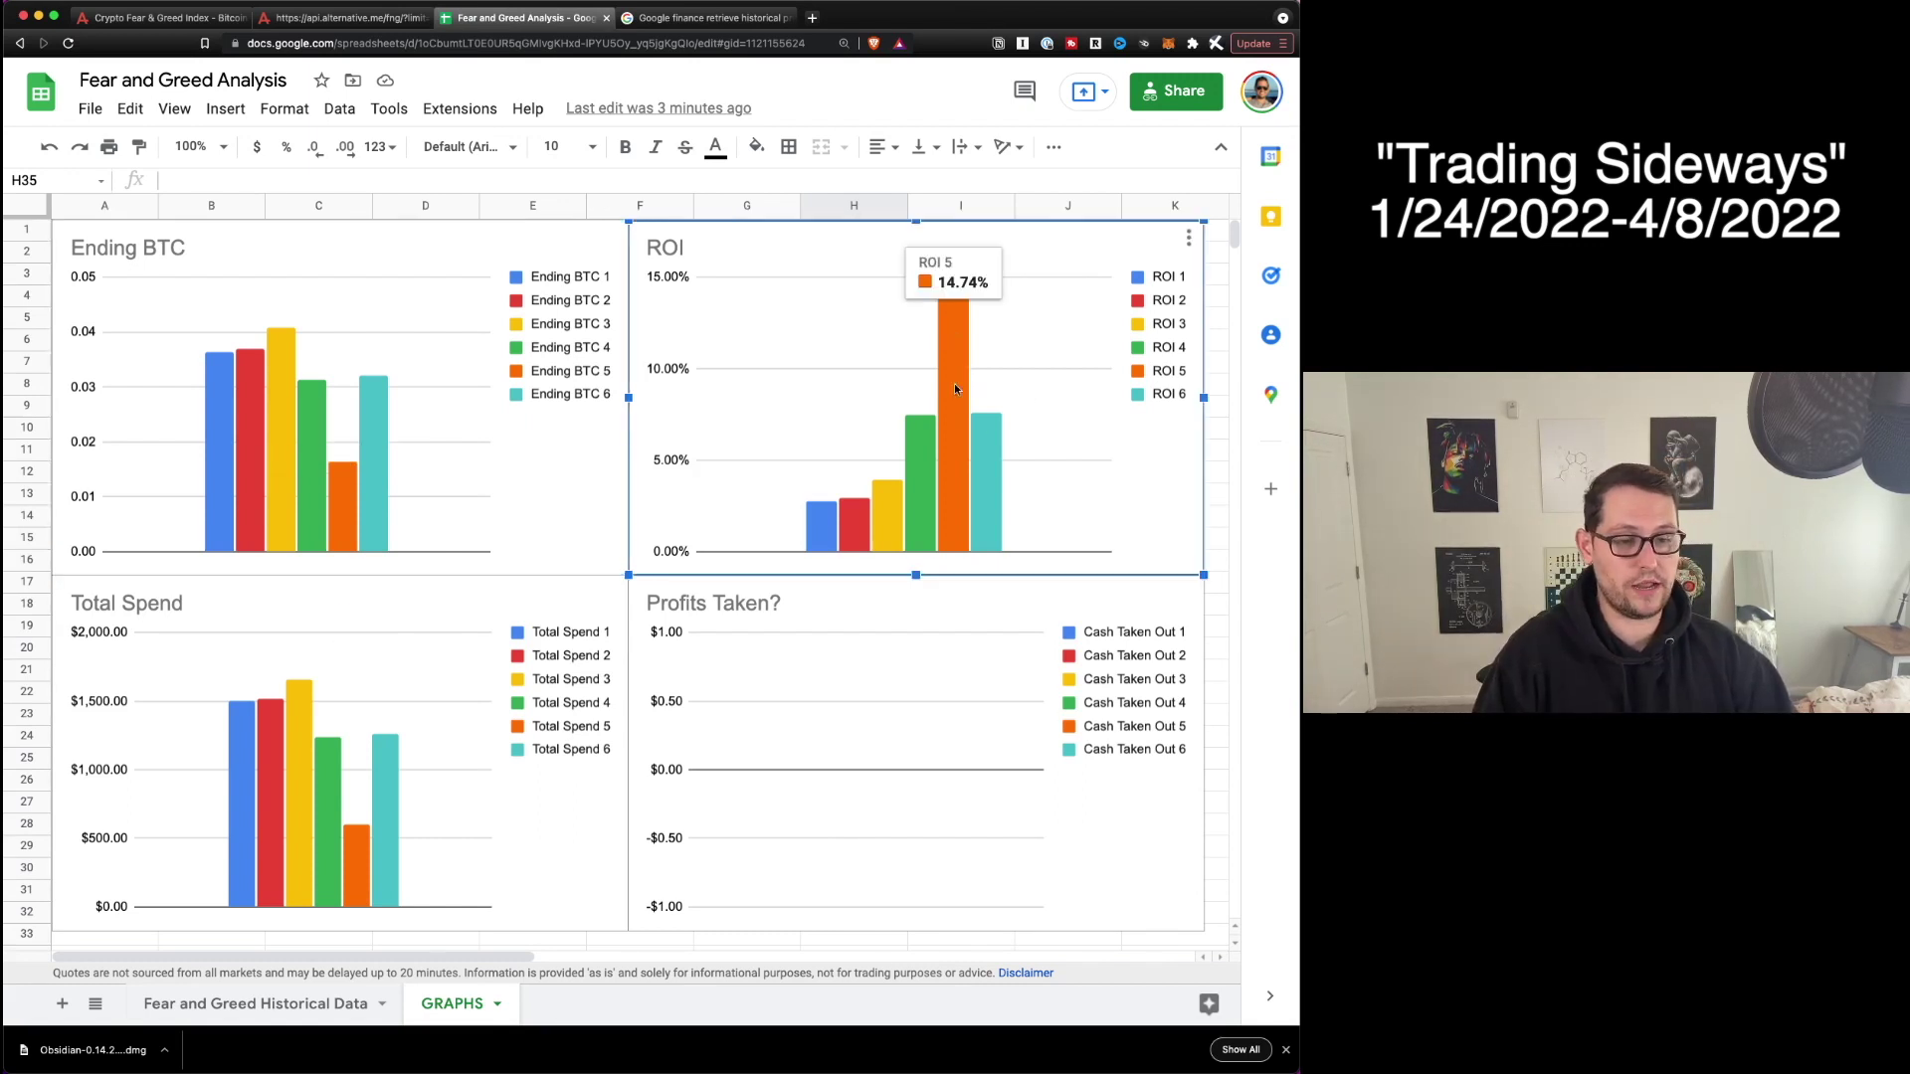
pyautogui.moveTo(868, 510)
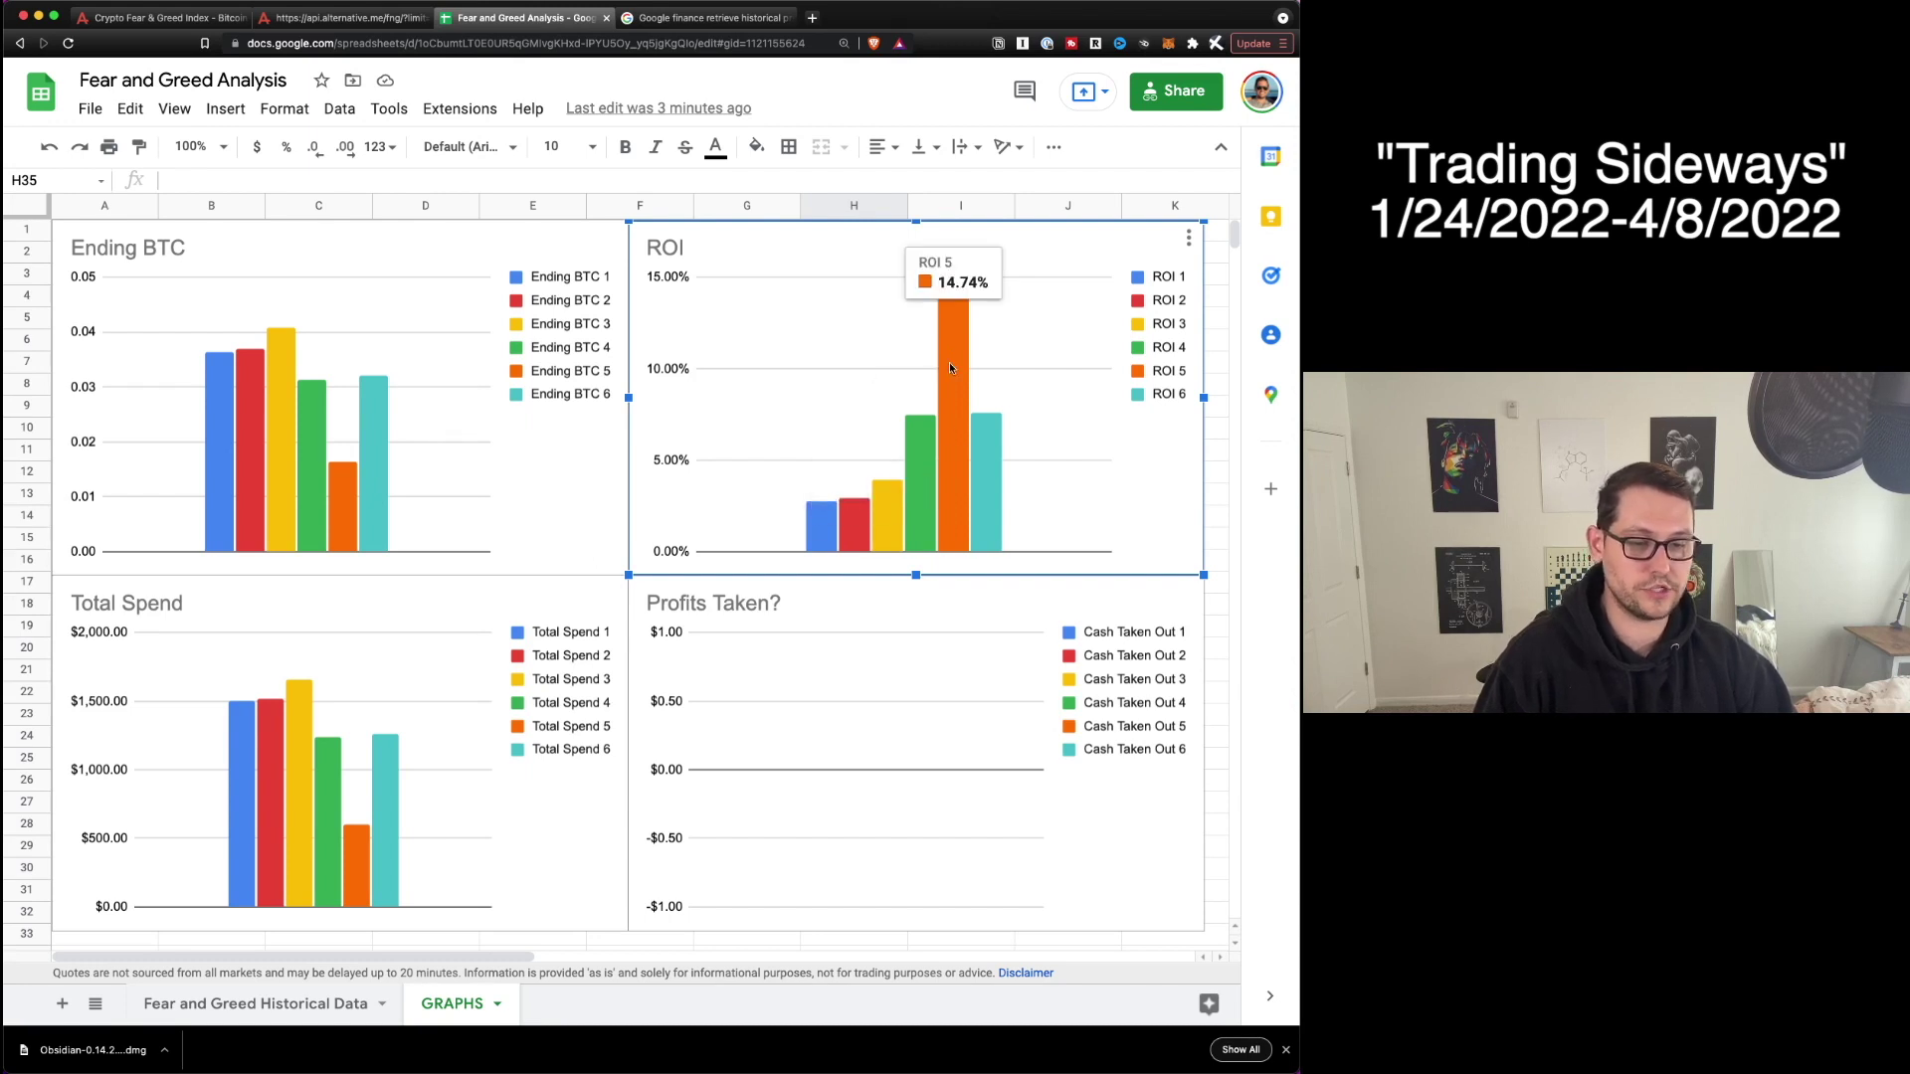
pyautogui.click(350, 844)
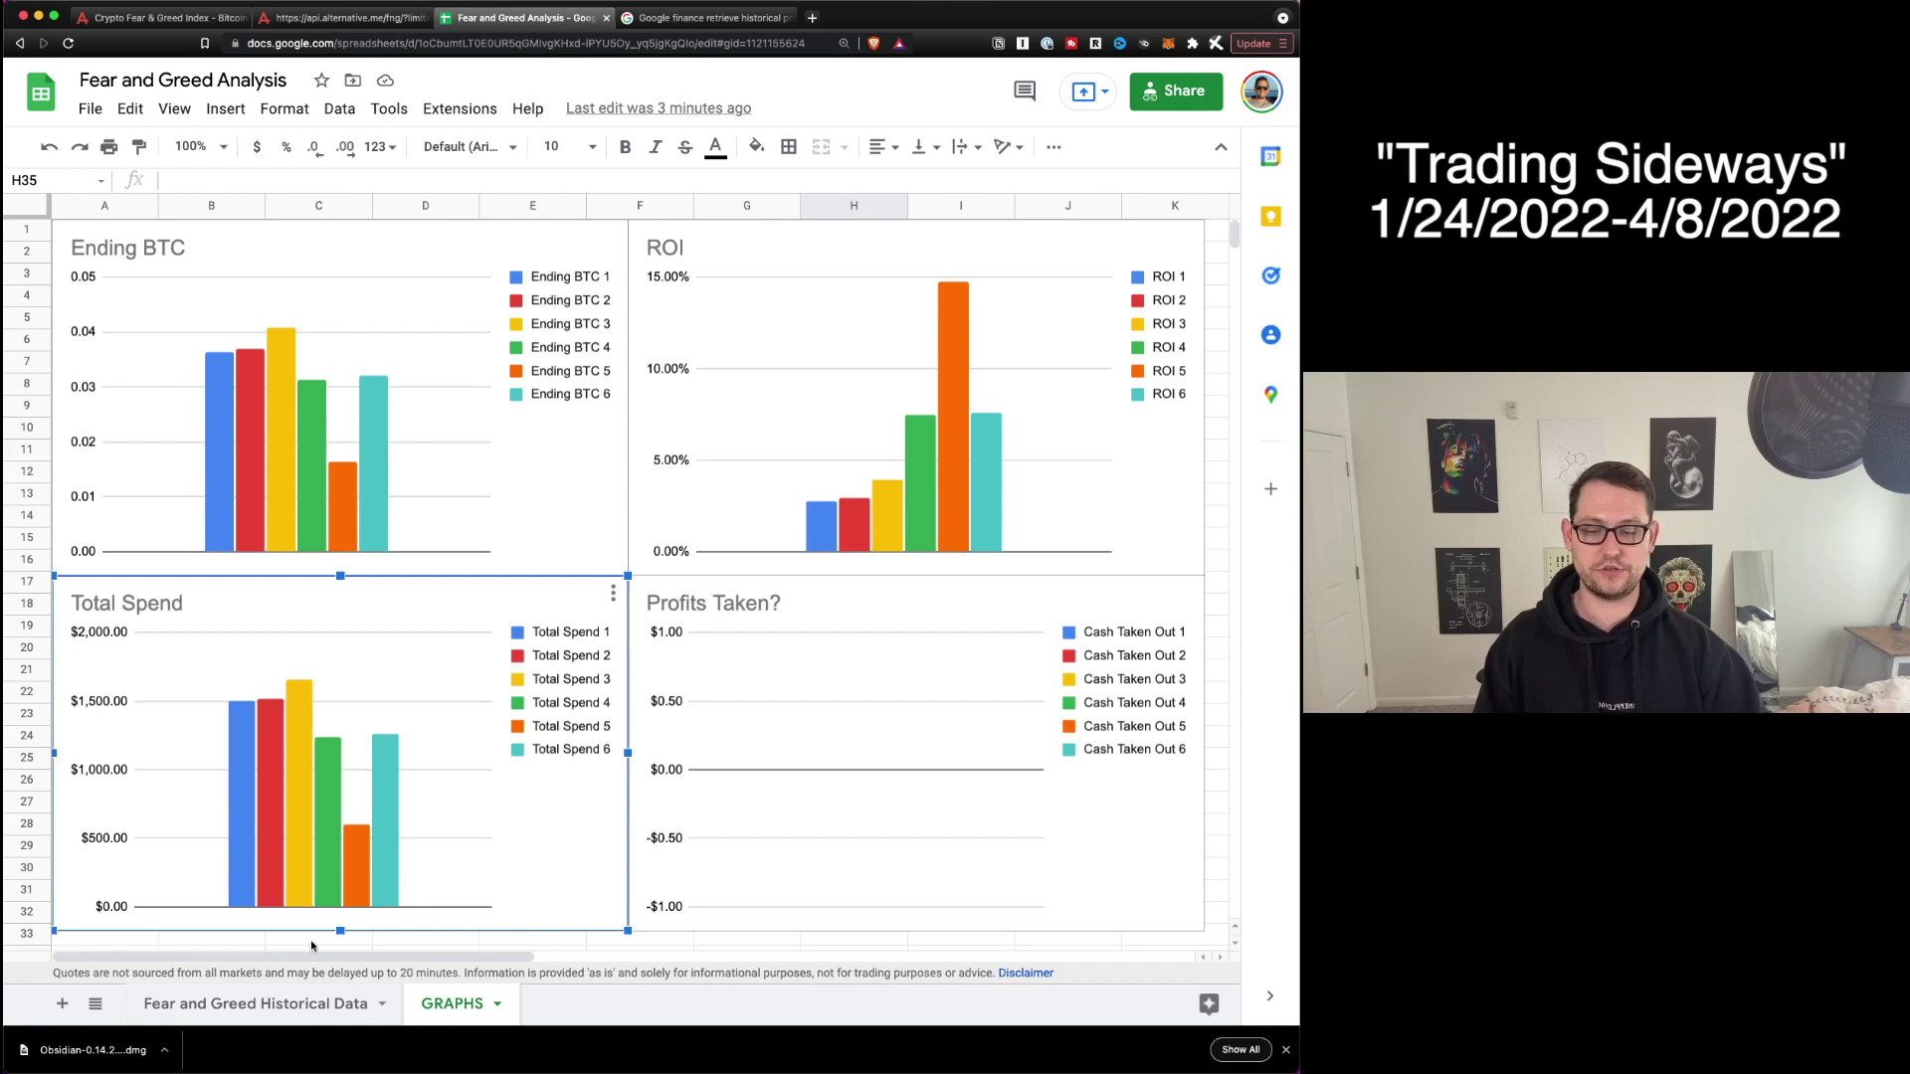
pyautogui.click(315, 1006)
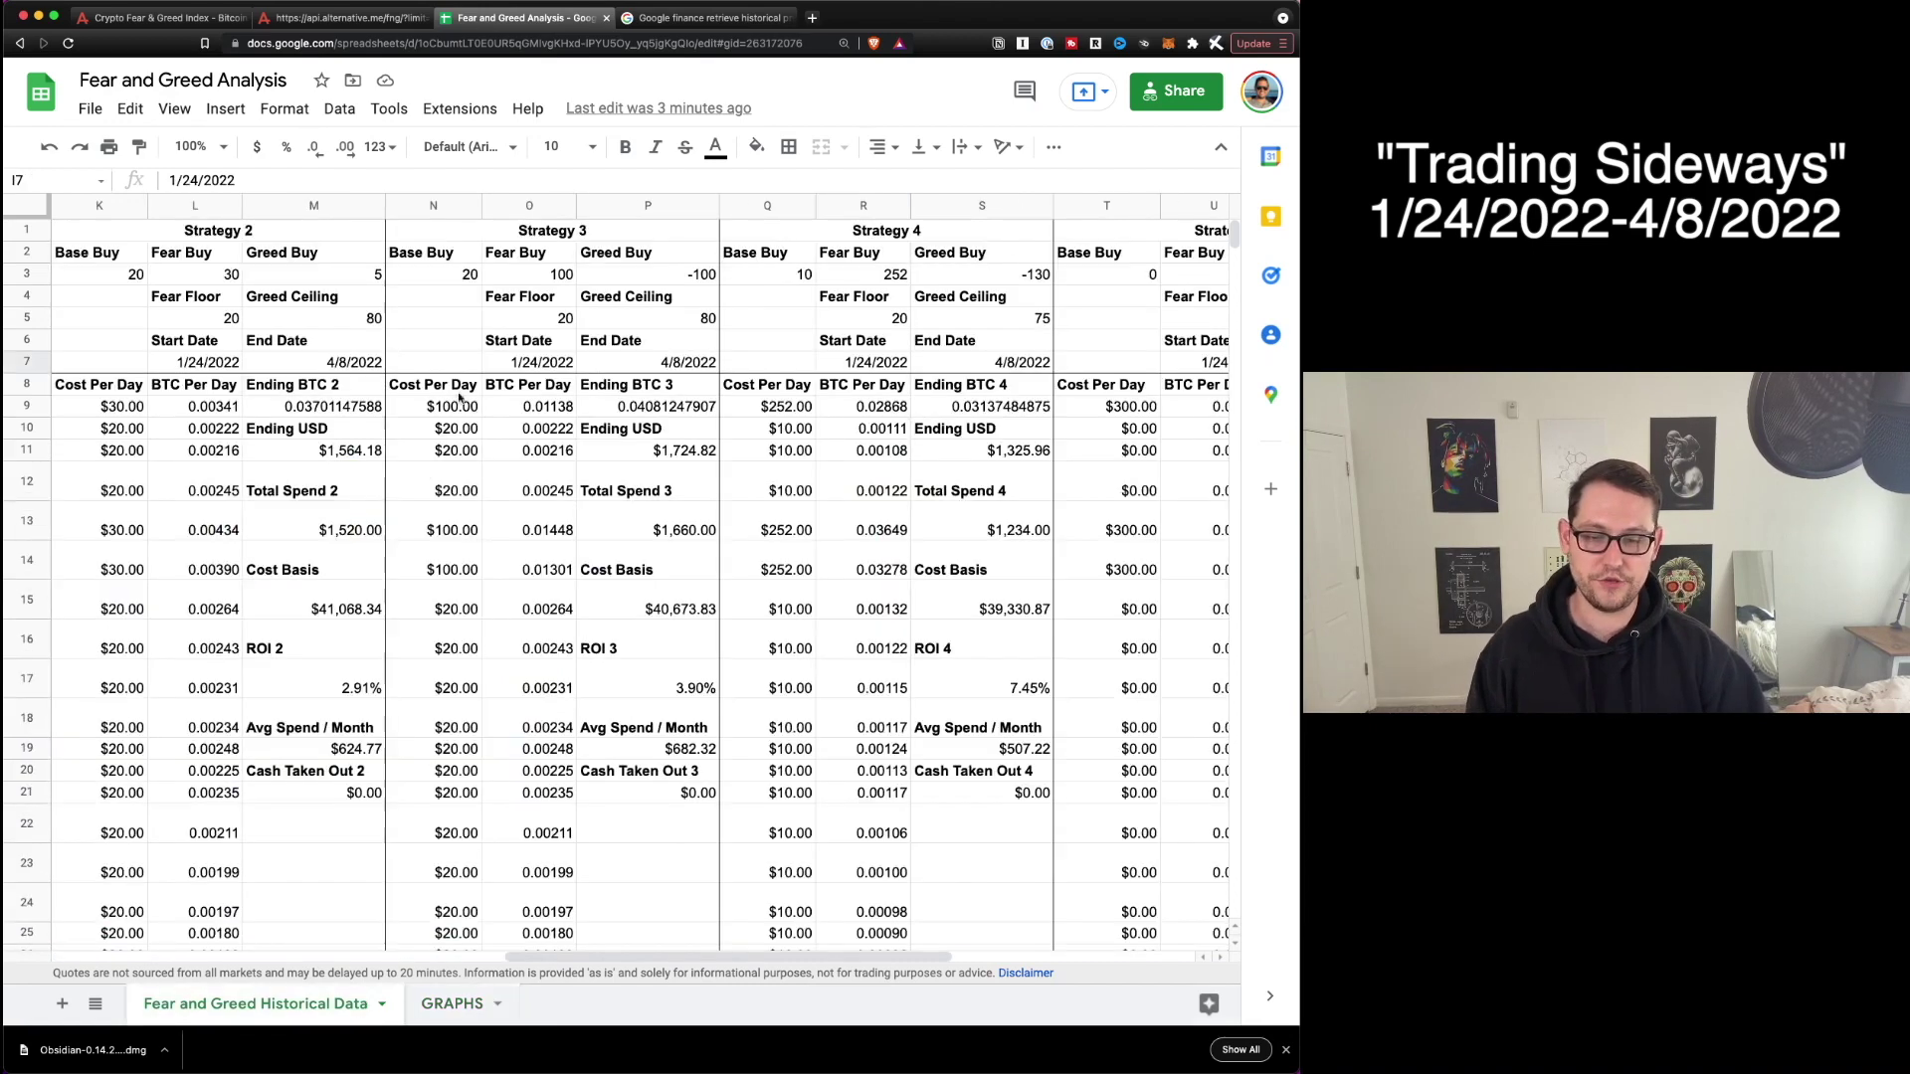
pyautogui.click(458, 1003)
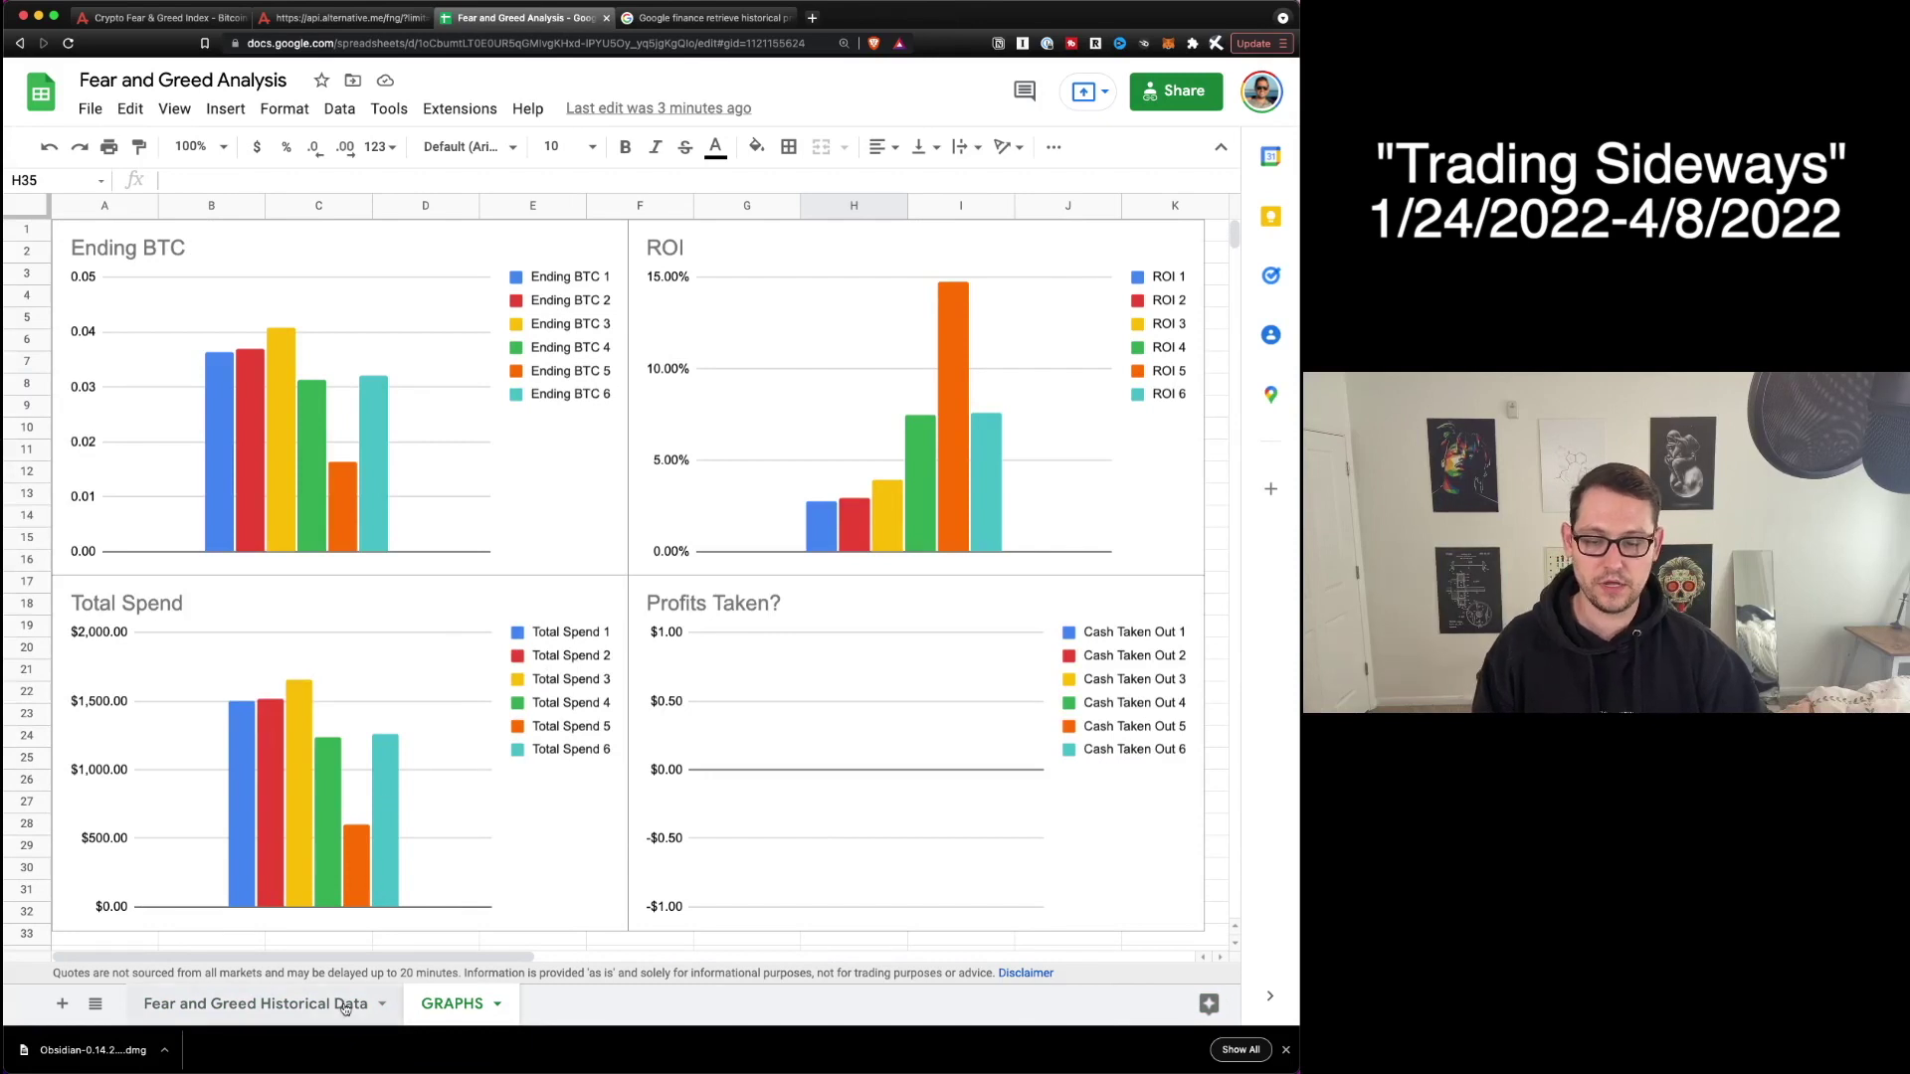
# Check Strategy 5's Total Spend bar, and try a Fear Floor of 30 for Strategy 5 on the historical data sheet.
pyautogui.click(355, 861)
pyautogui.moveTo(356, 844)
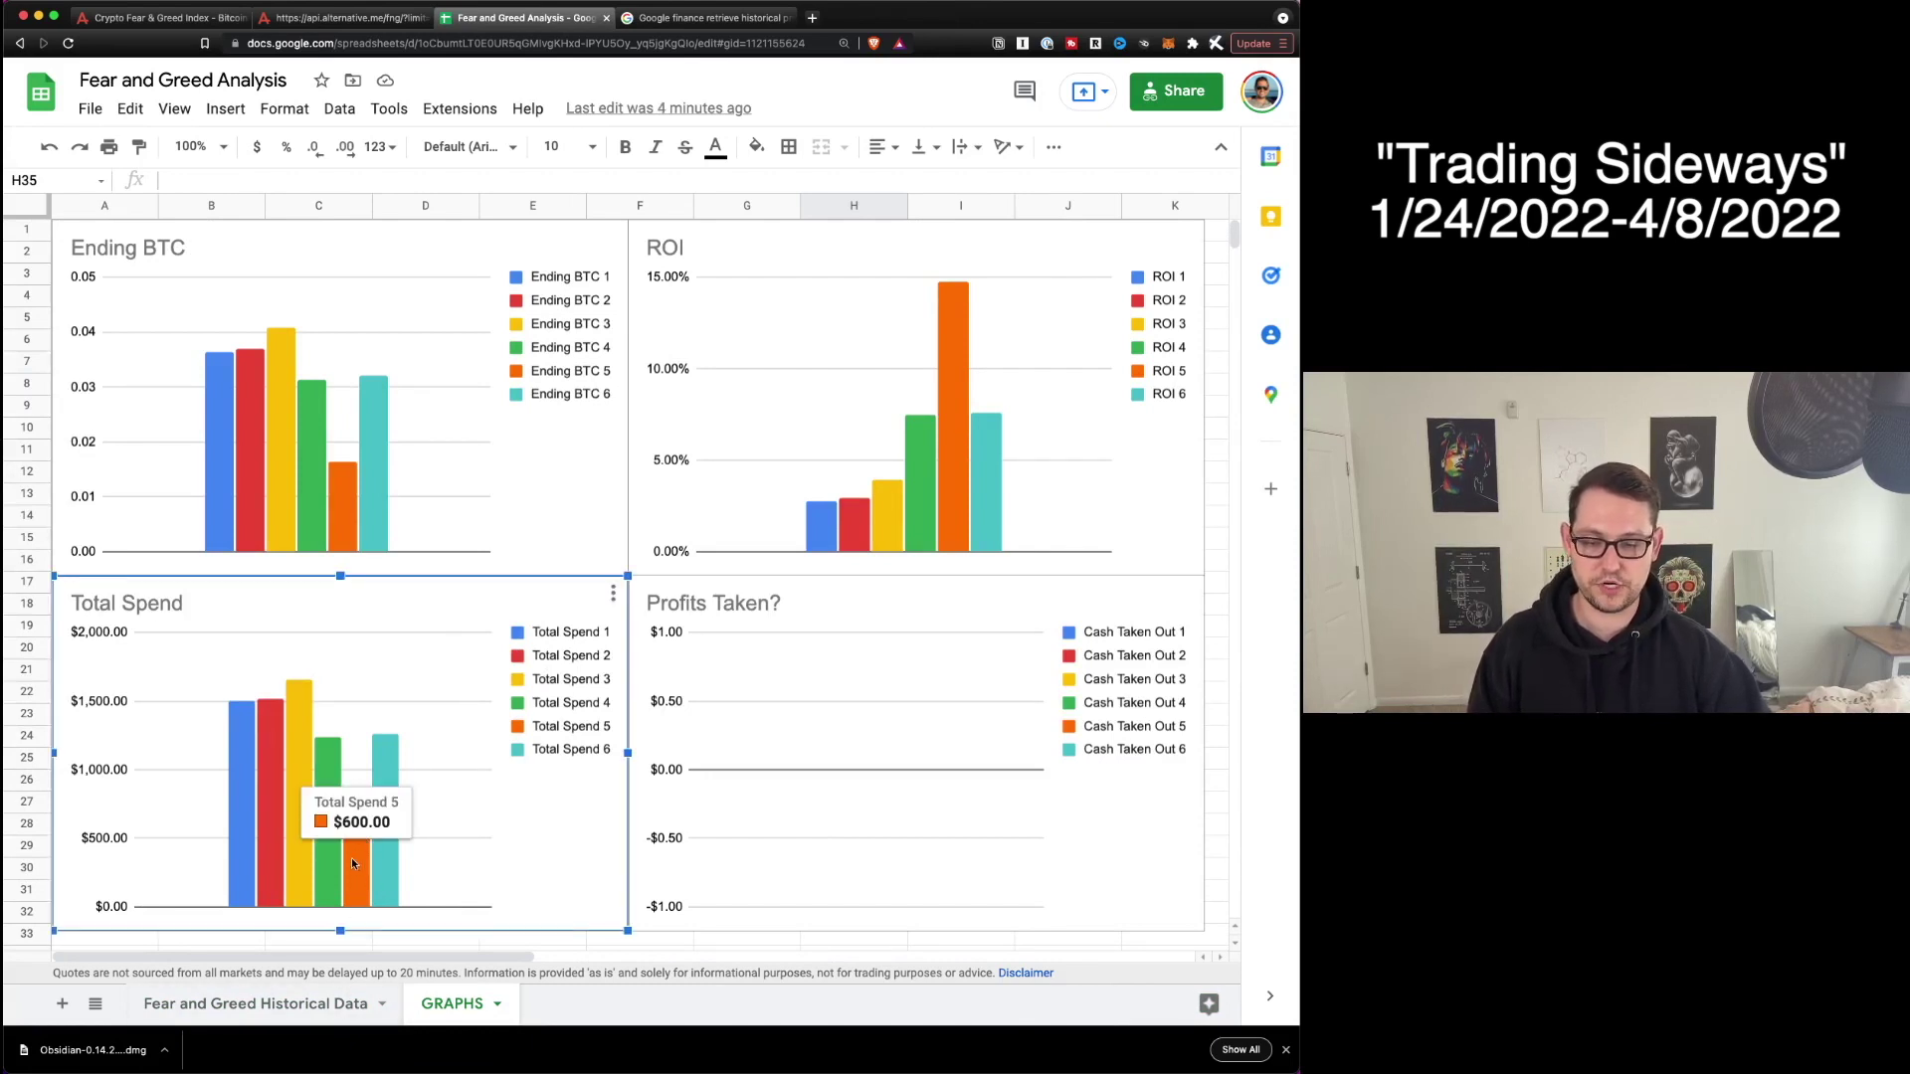
pyautogui.click(328, 1004)
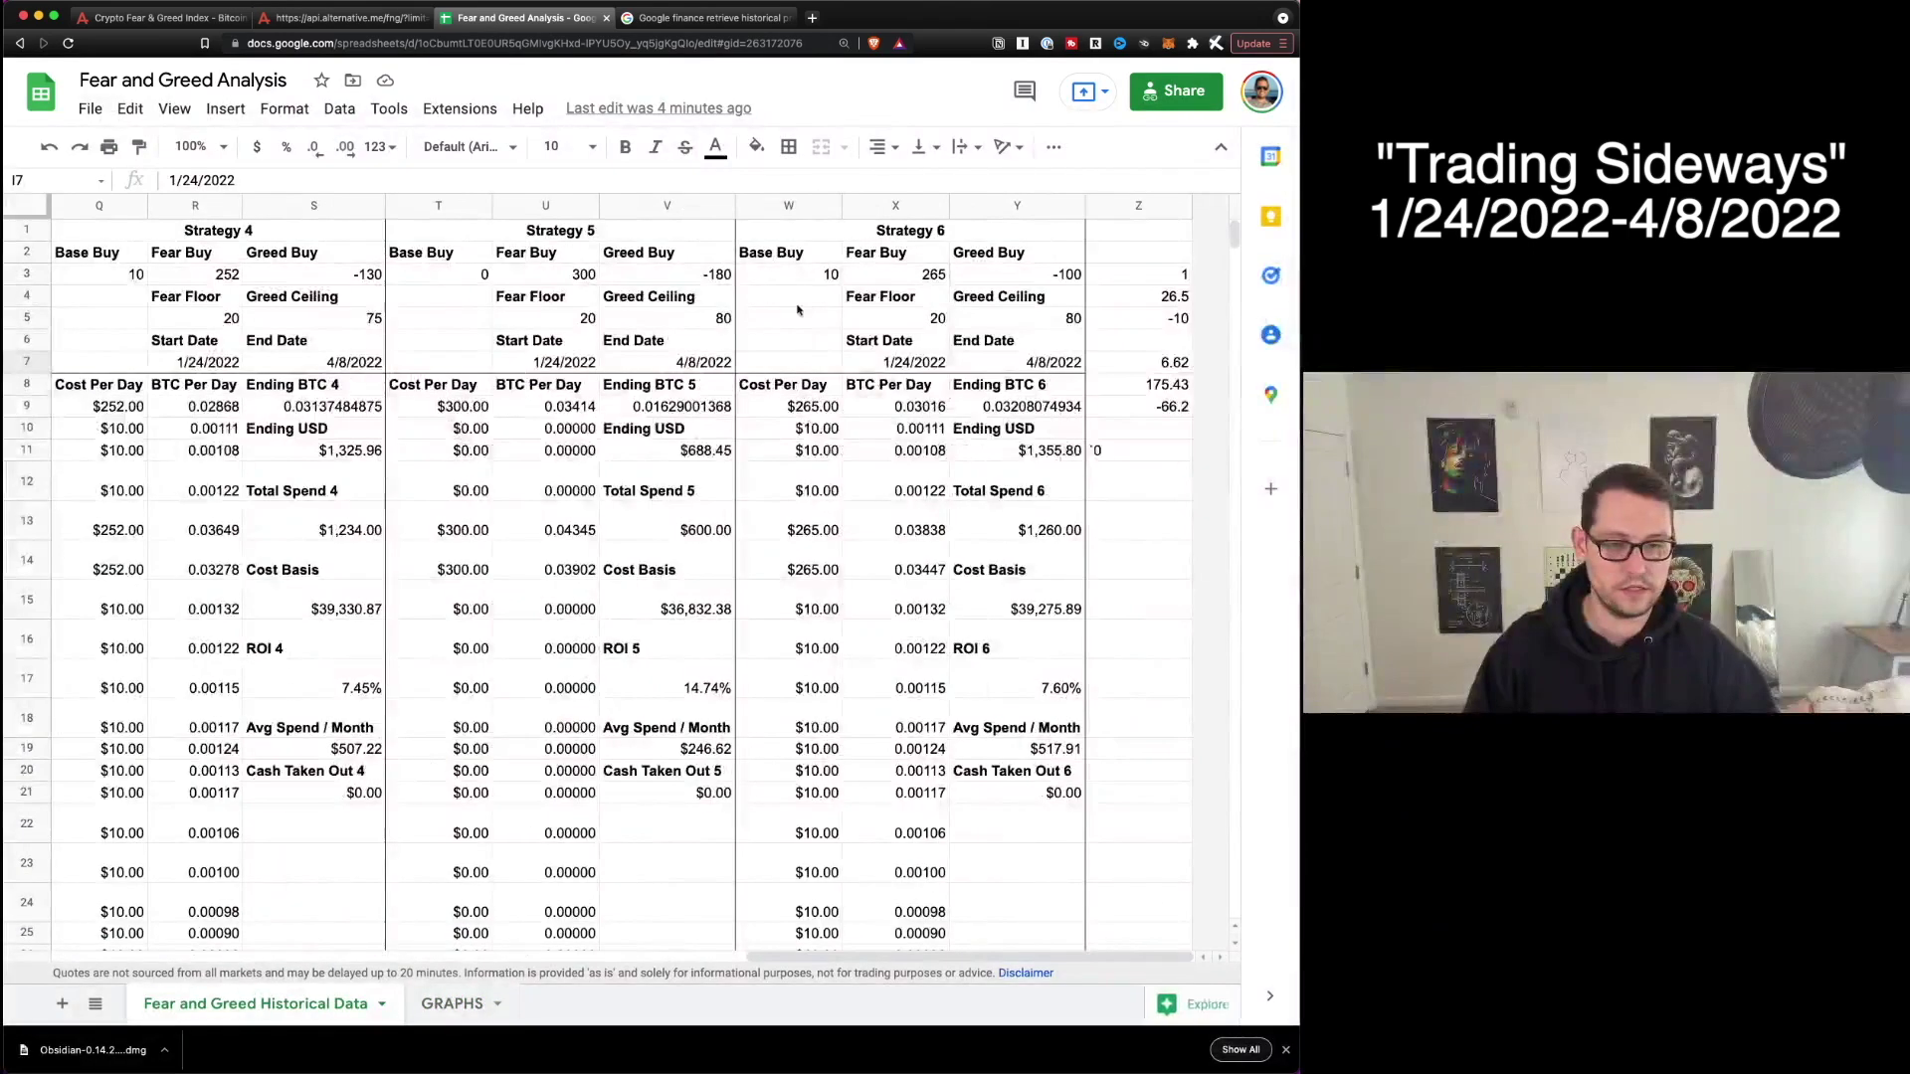
pyautogui.click(595, 322)
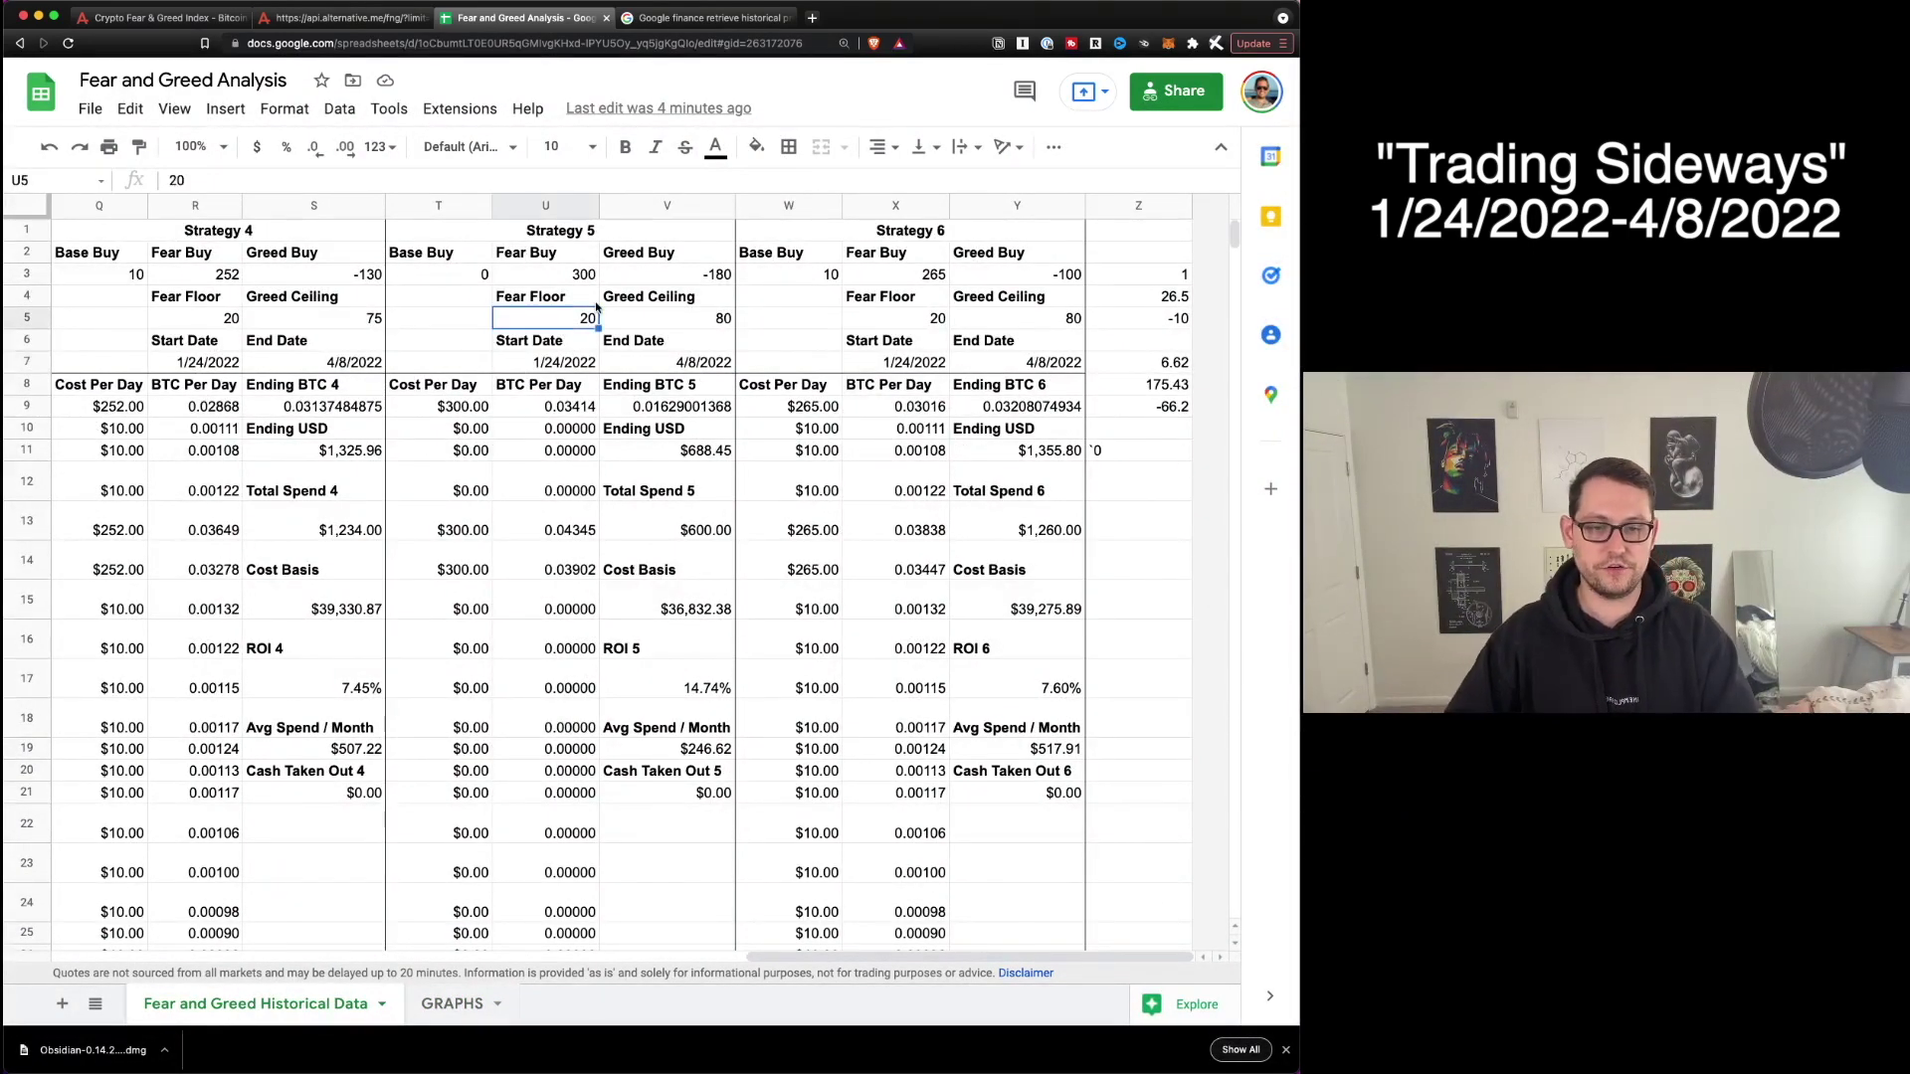
pyautogui.write('30')
pyautogui.press('Return')
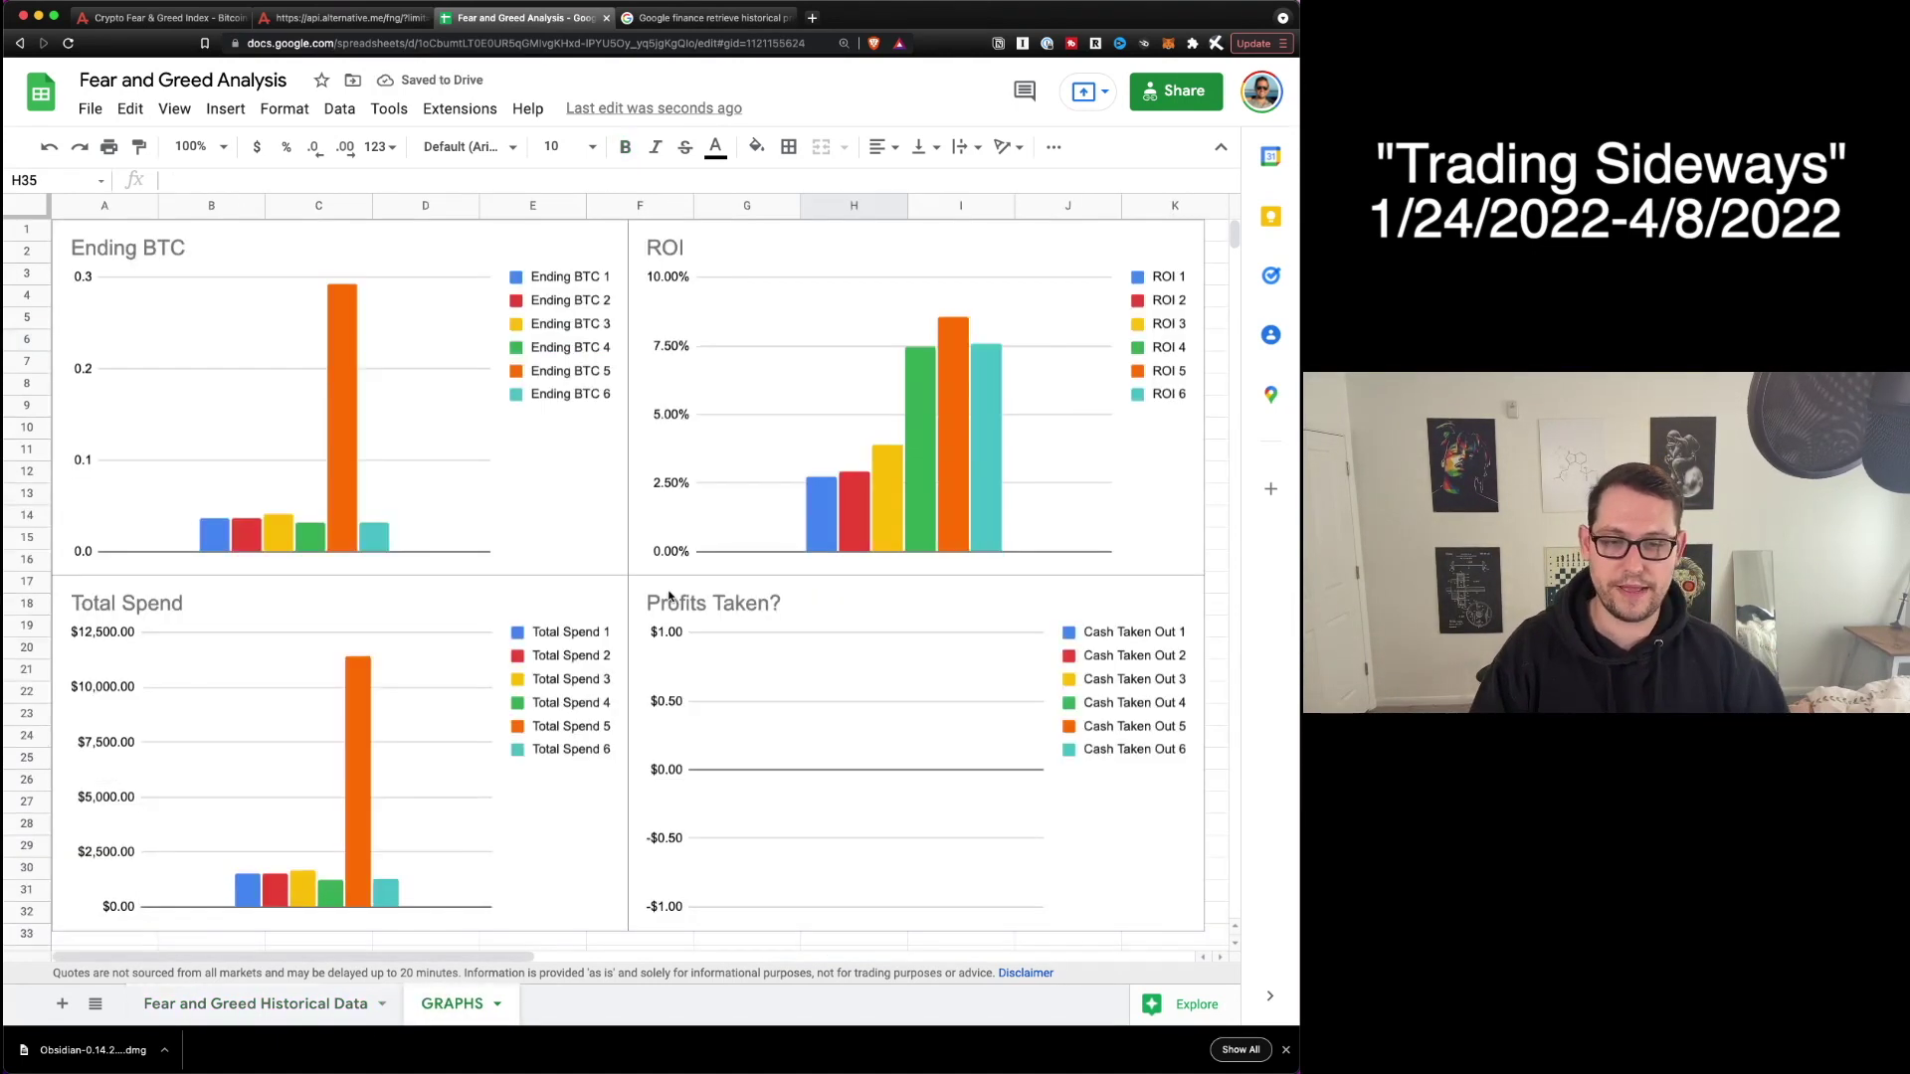
# Compare Strategy 5 with the other strategies in the Total Spend, Ending BTC and ROI charts on the GRAPHS sheet.
pyautogui.click(447, 1004)
pyautogui.click(360, 787)
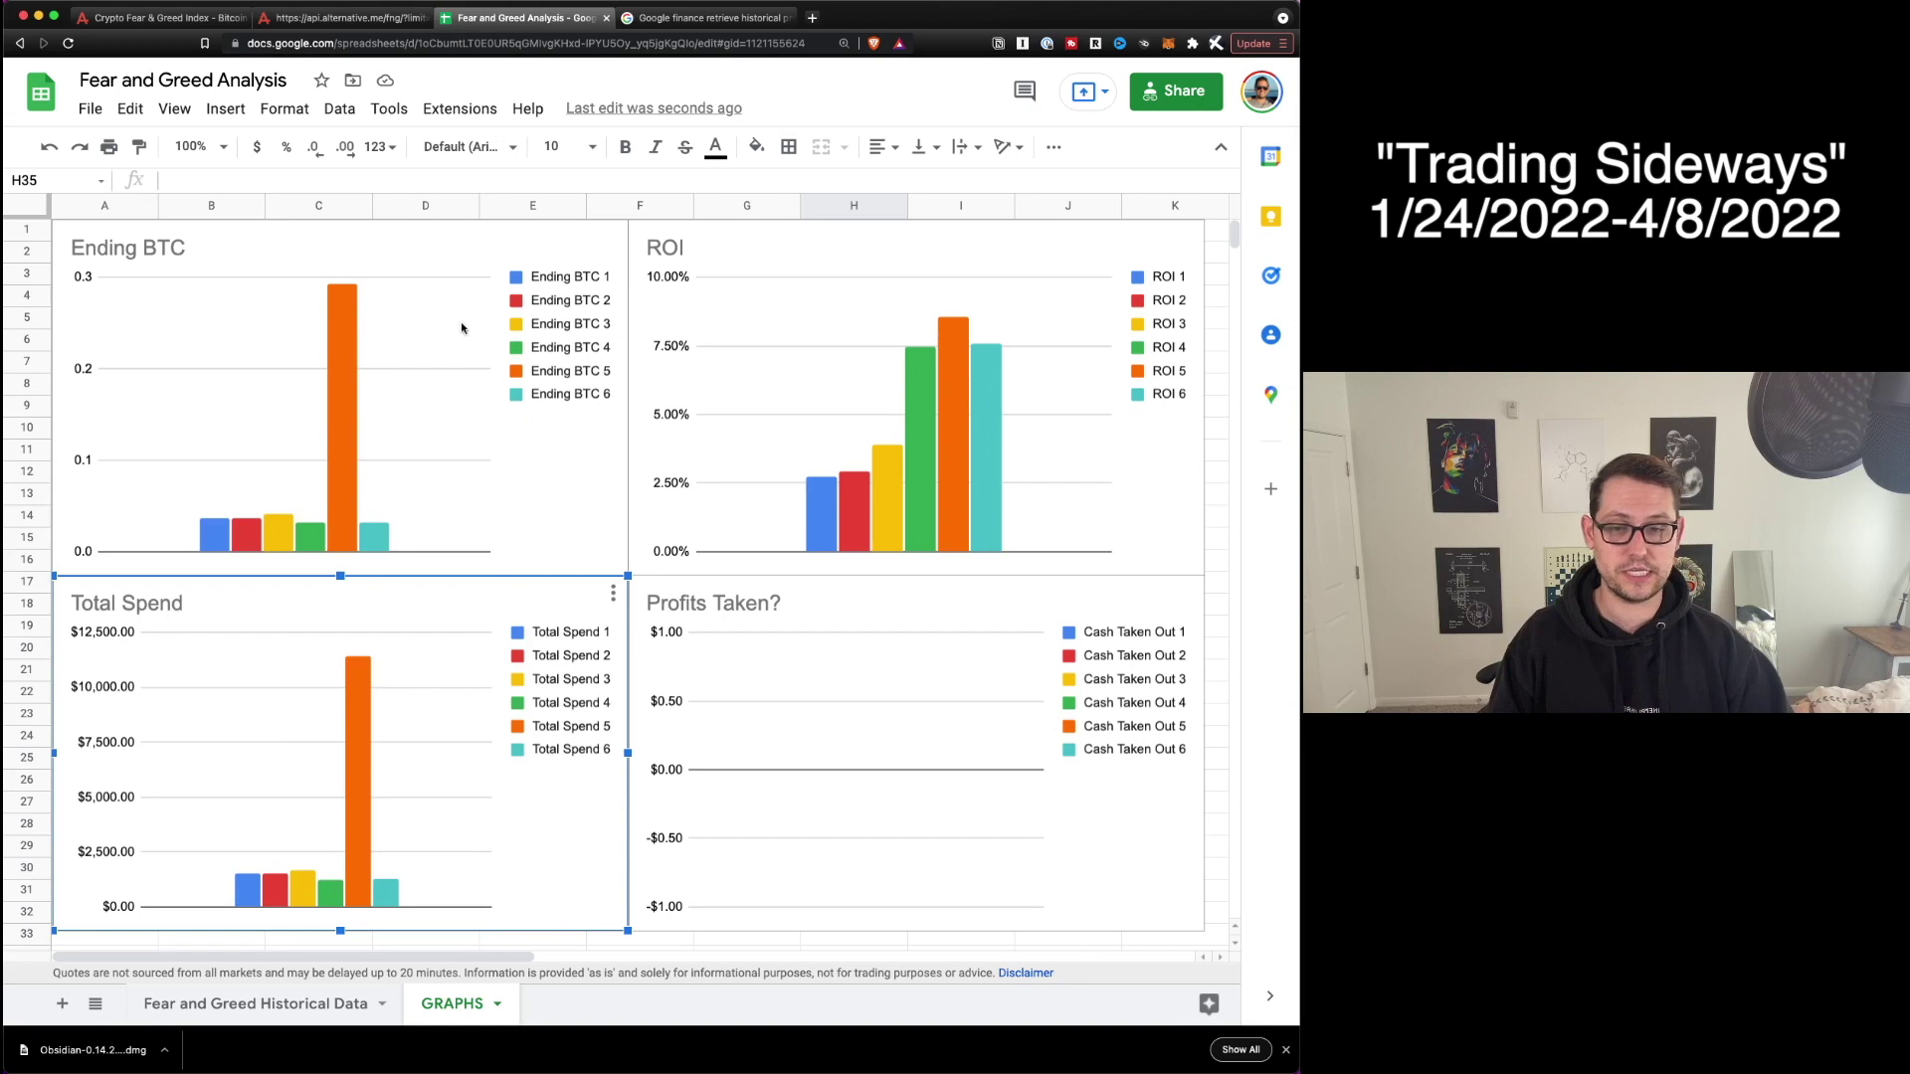
pyautogui.moveTo(360, 766)
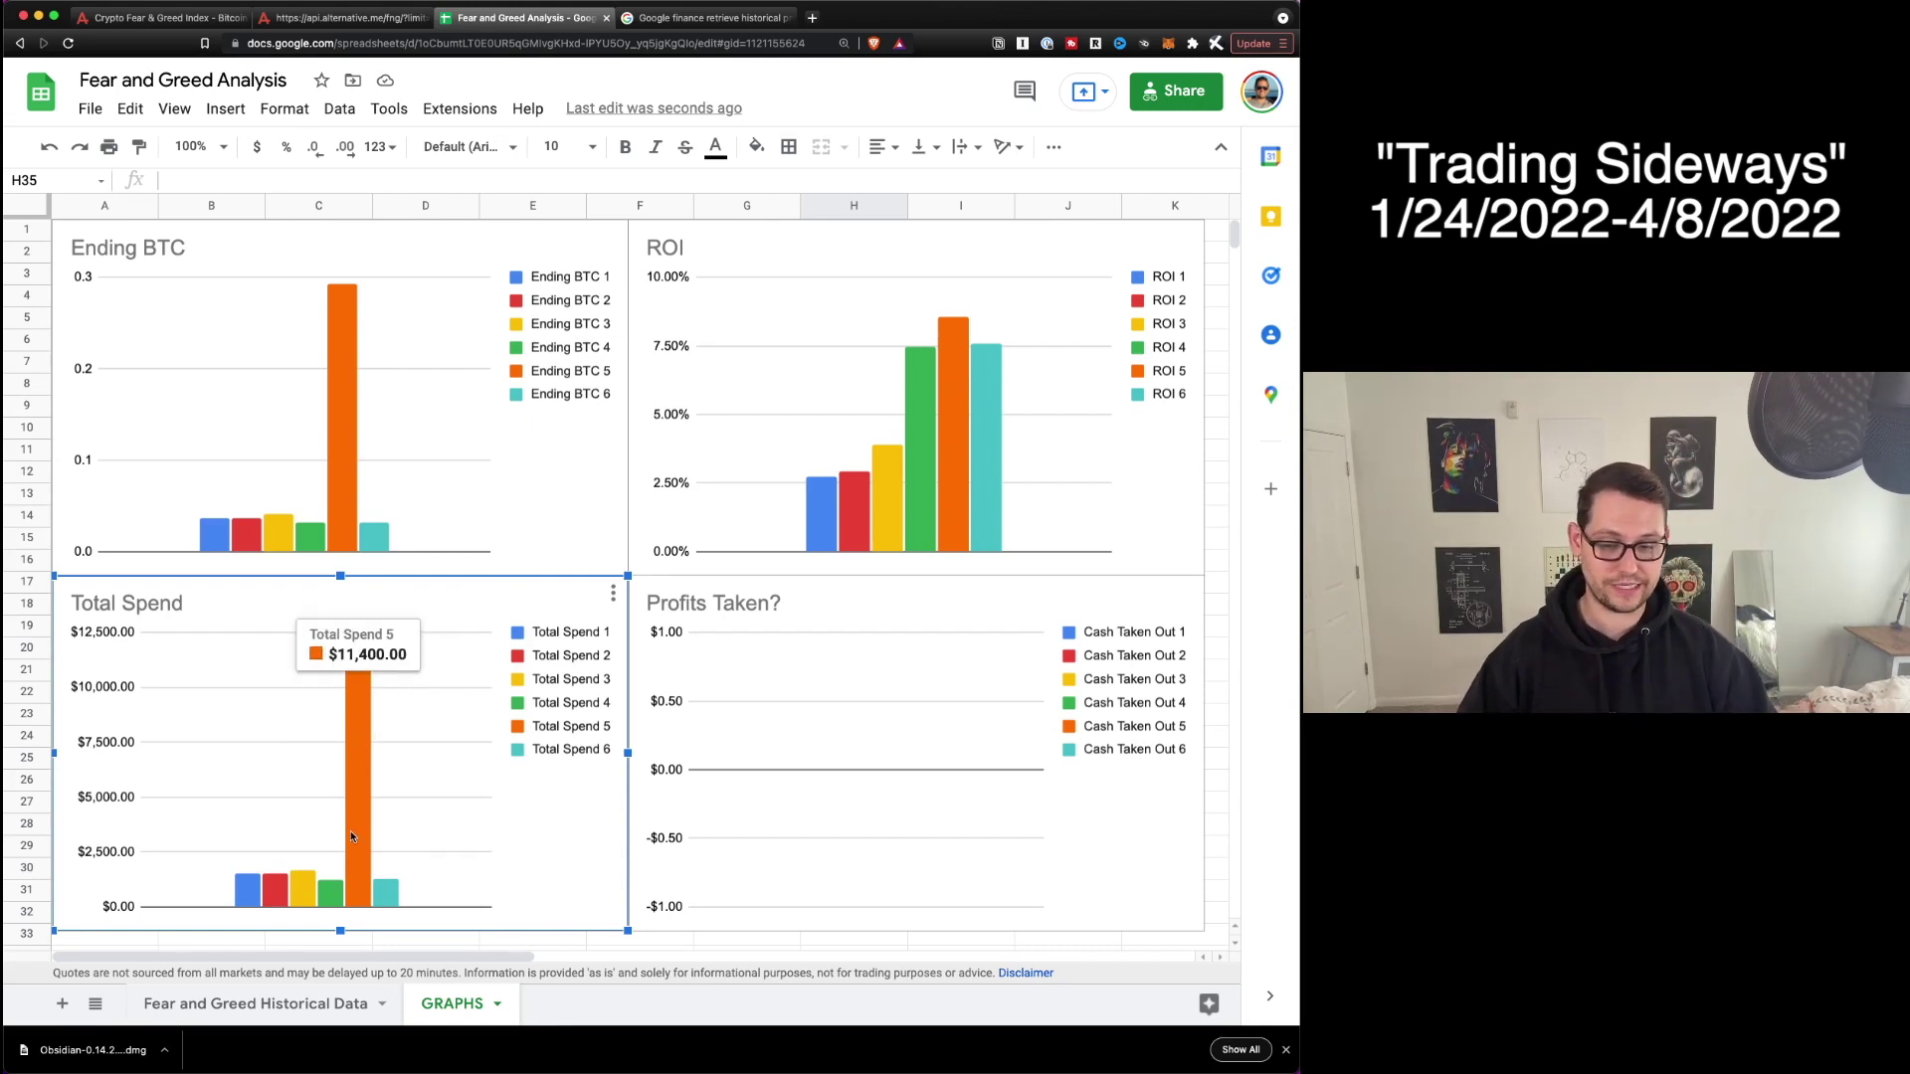
pyautogui.moveTo(337, 907)
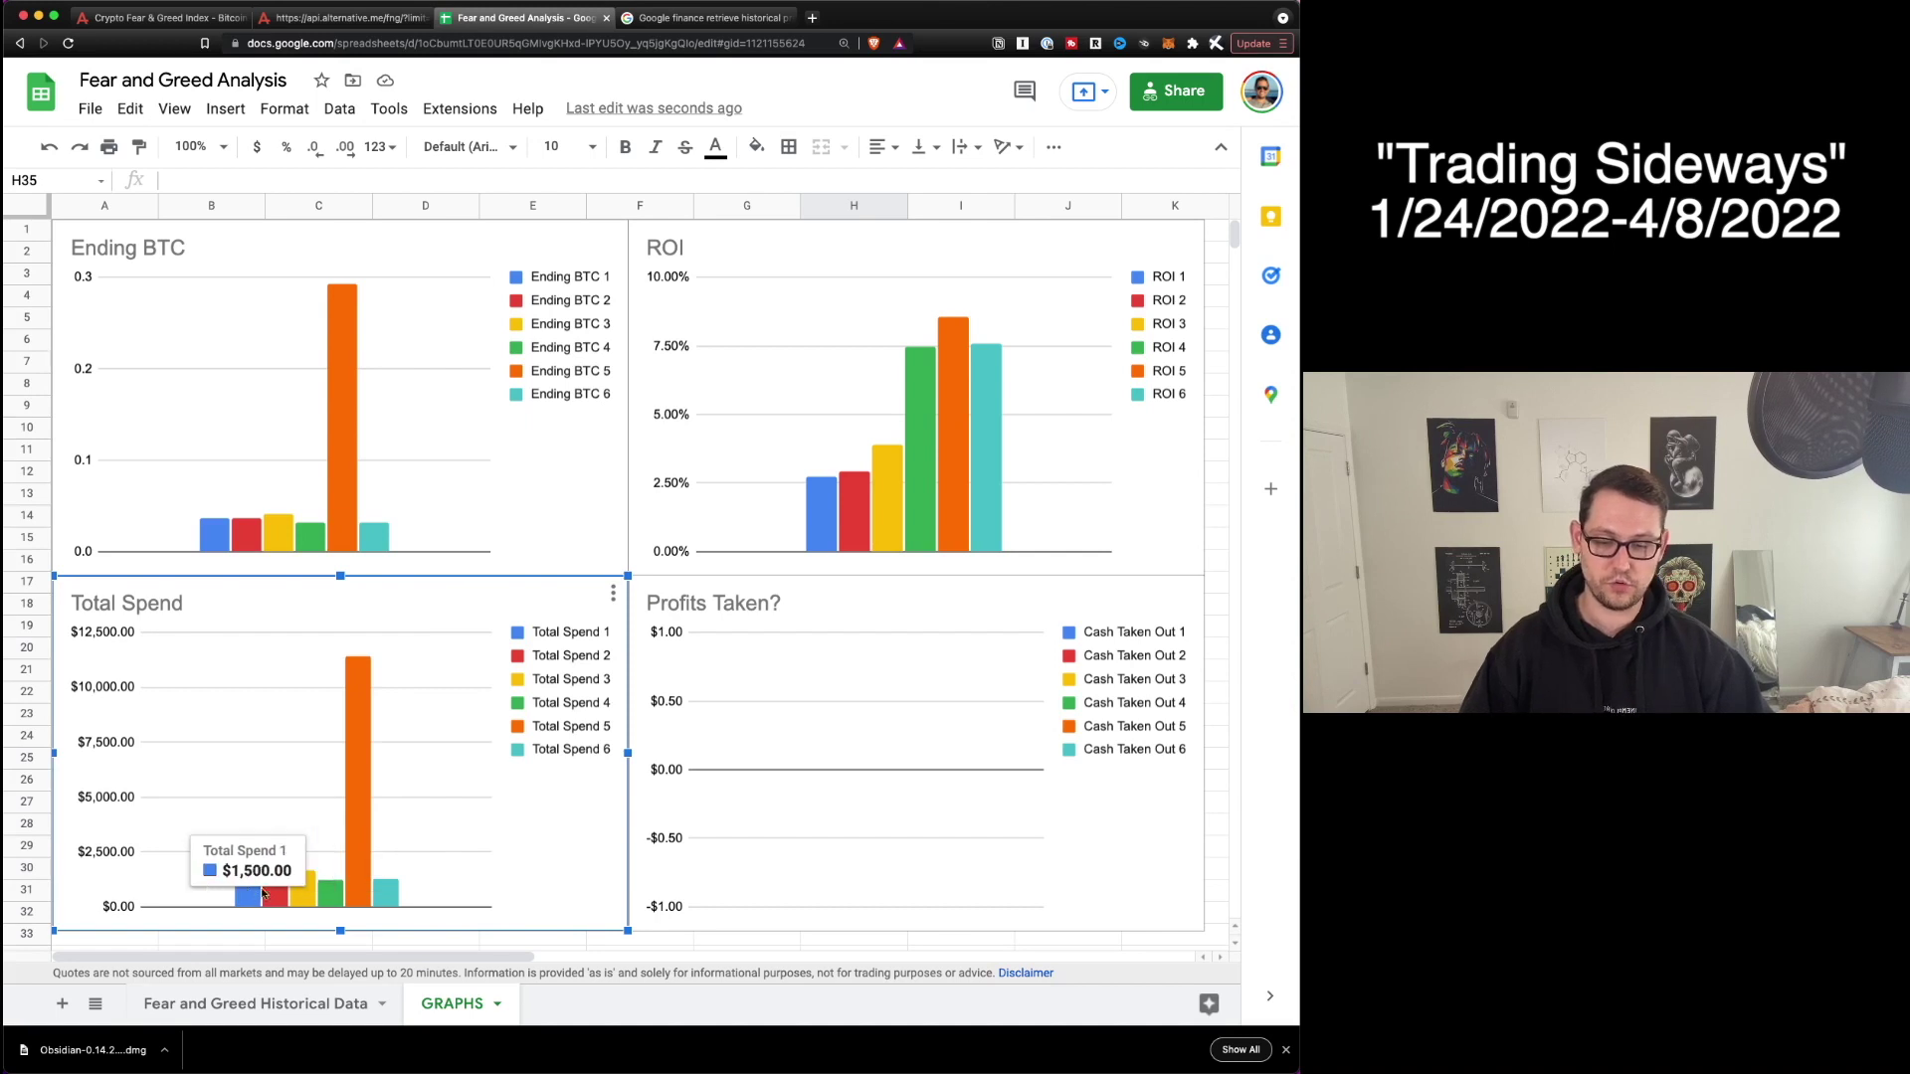
pyautogui.click(330, 361)
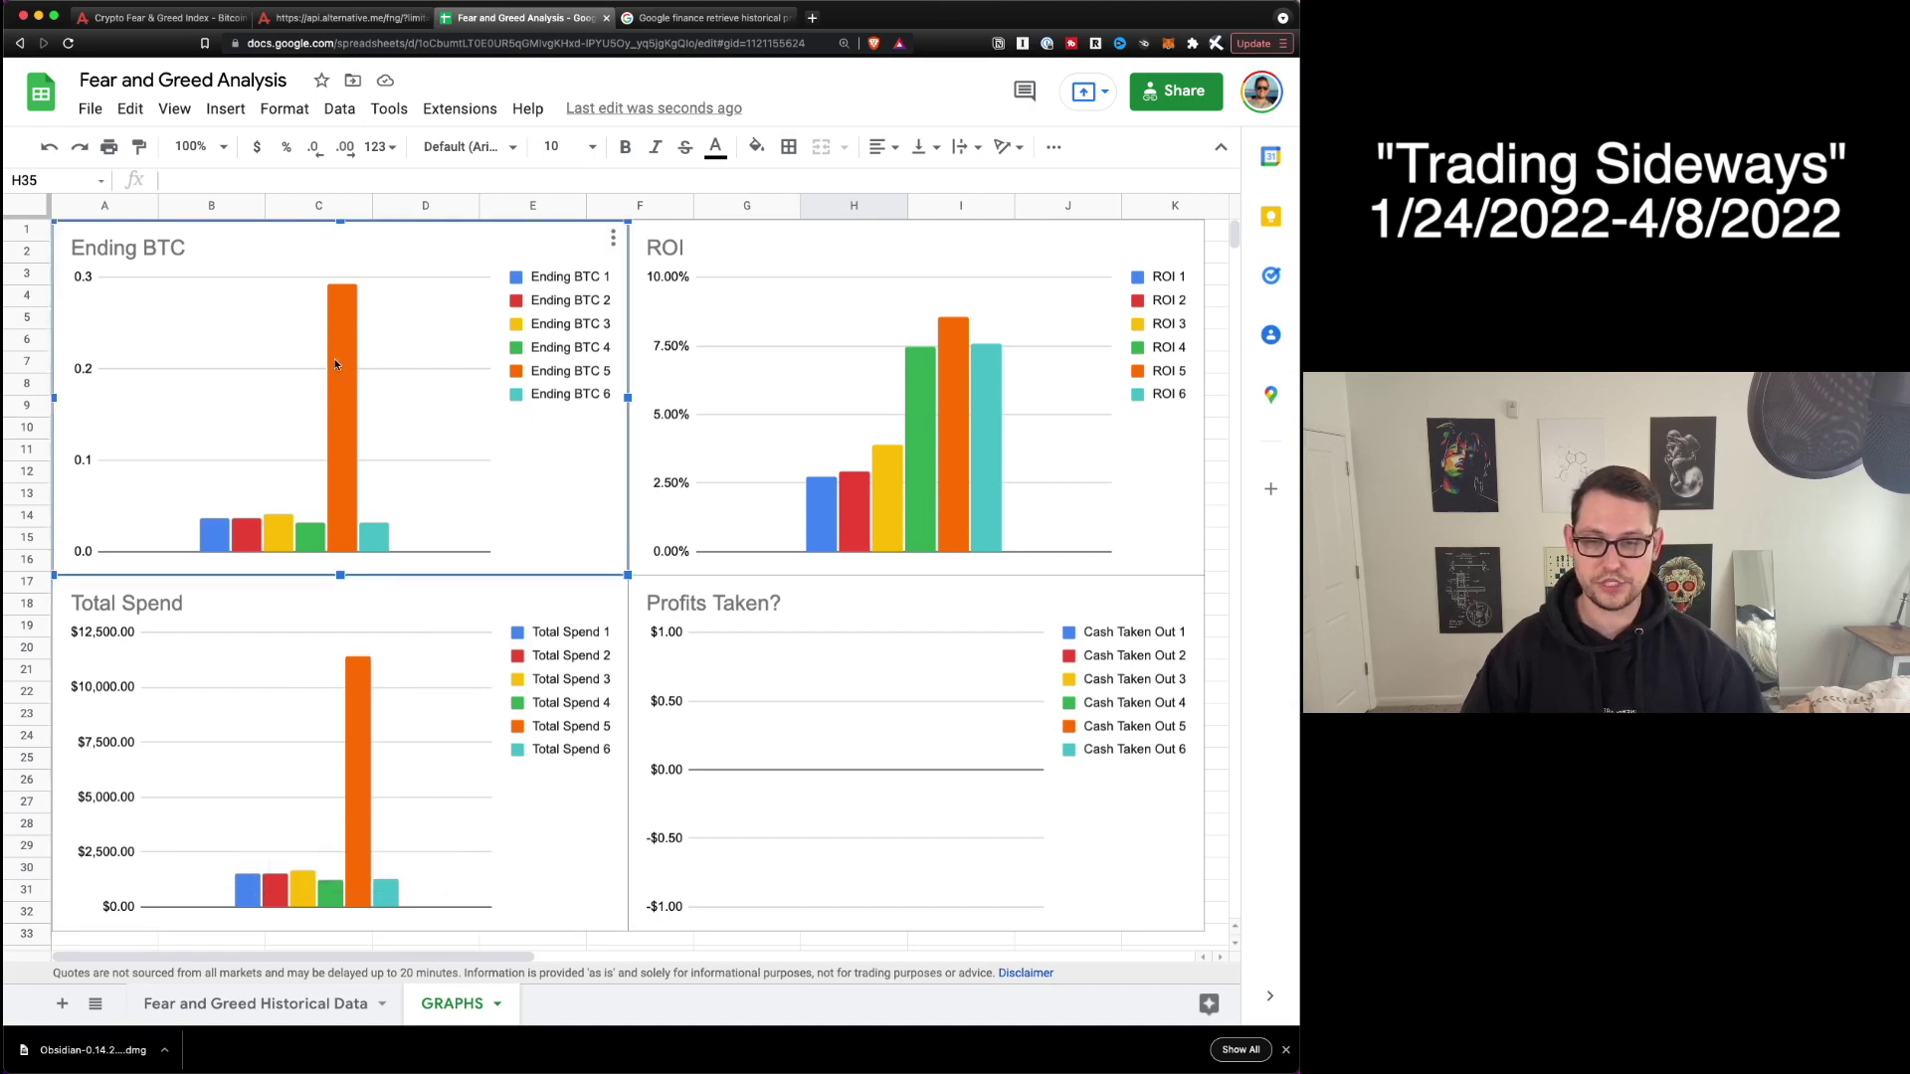
pyautogui.moveTo(317, 538)
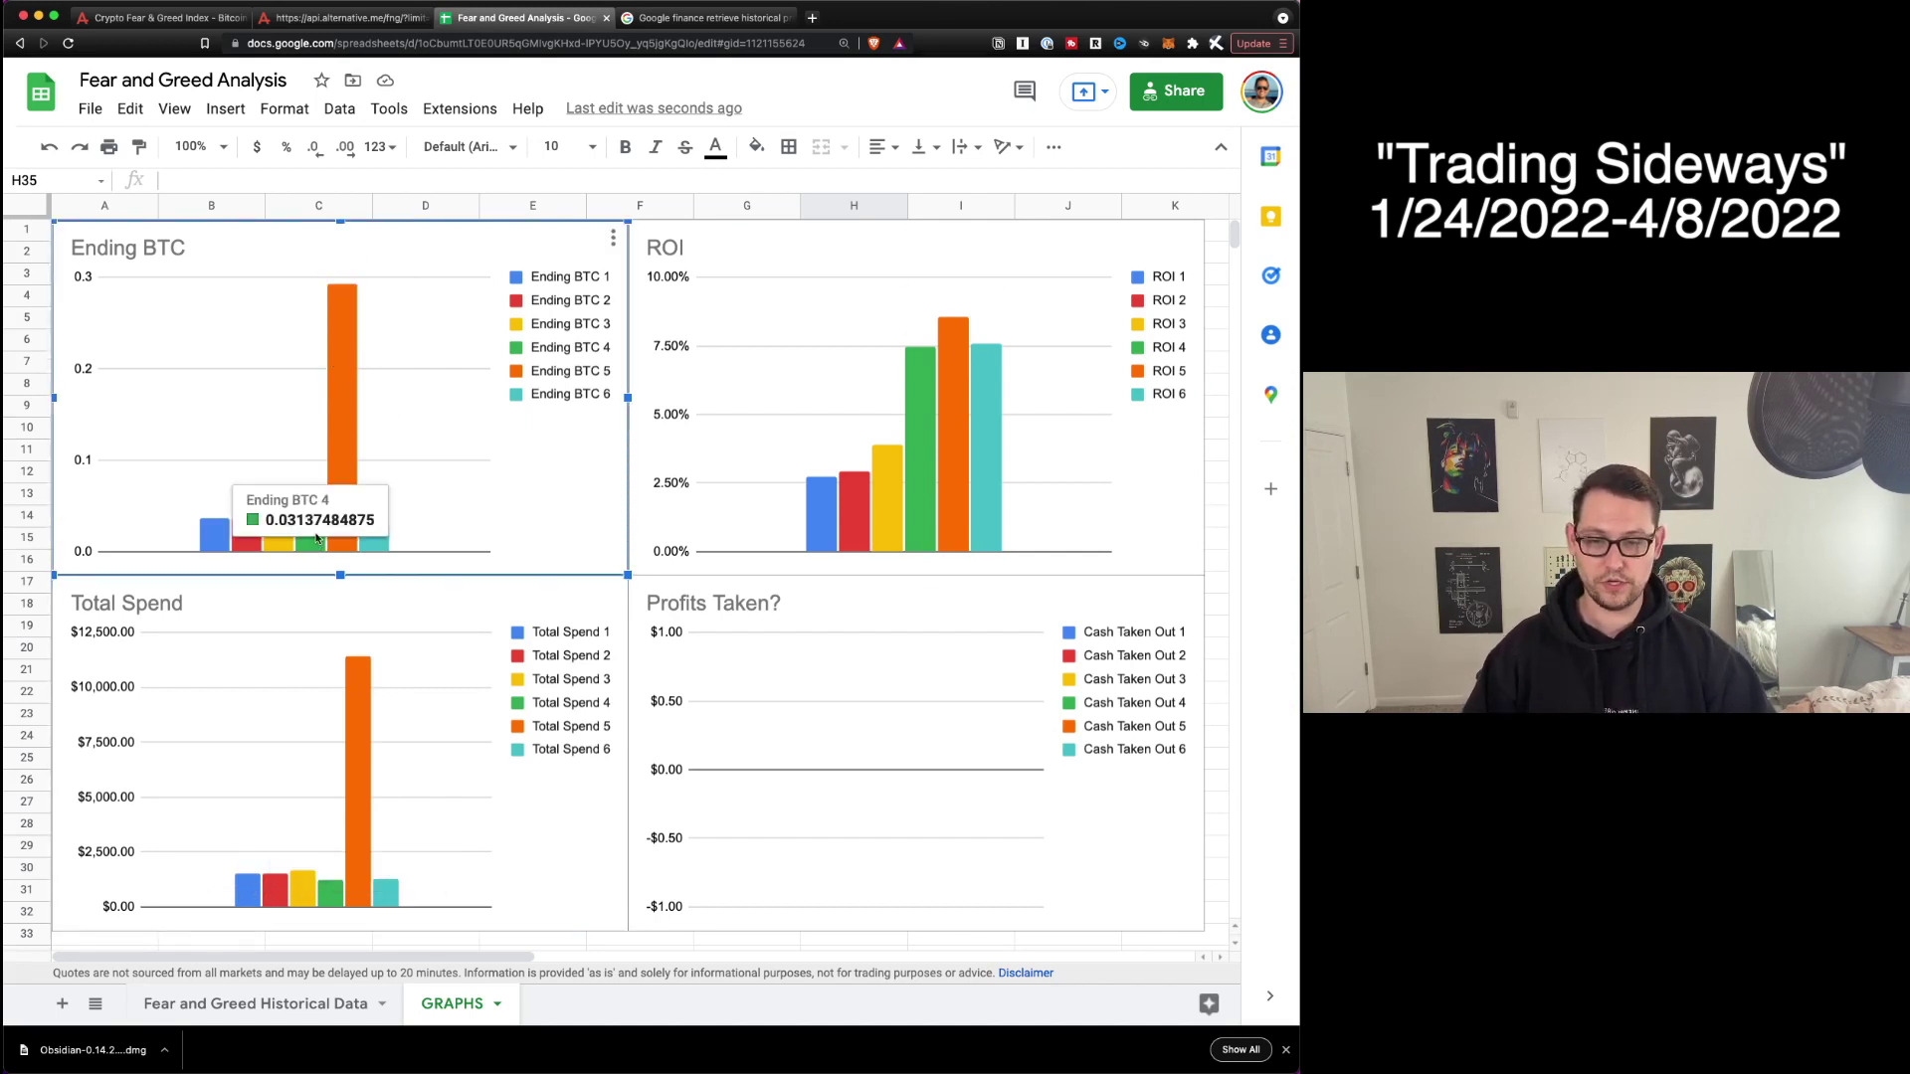
pyautogui.click(961, 365)
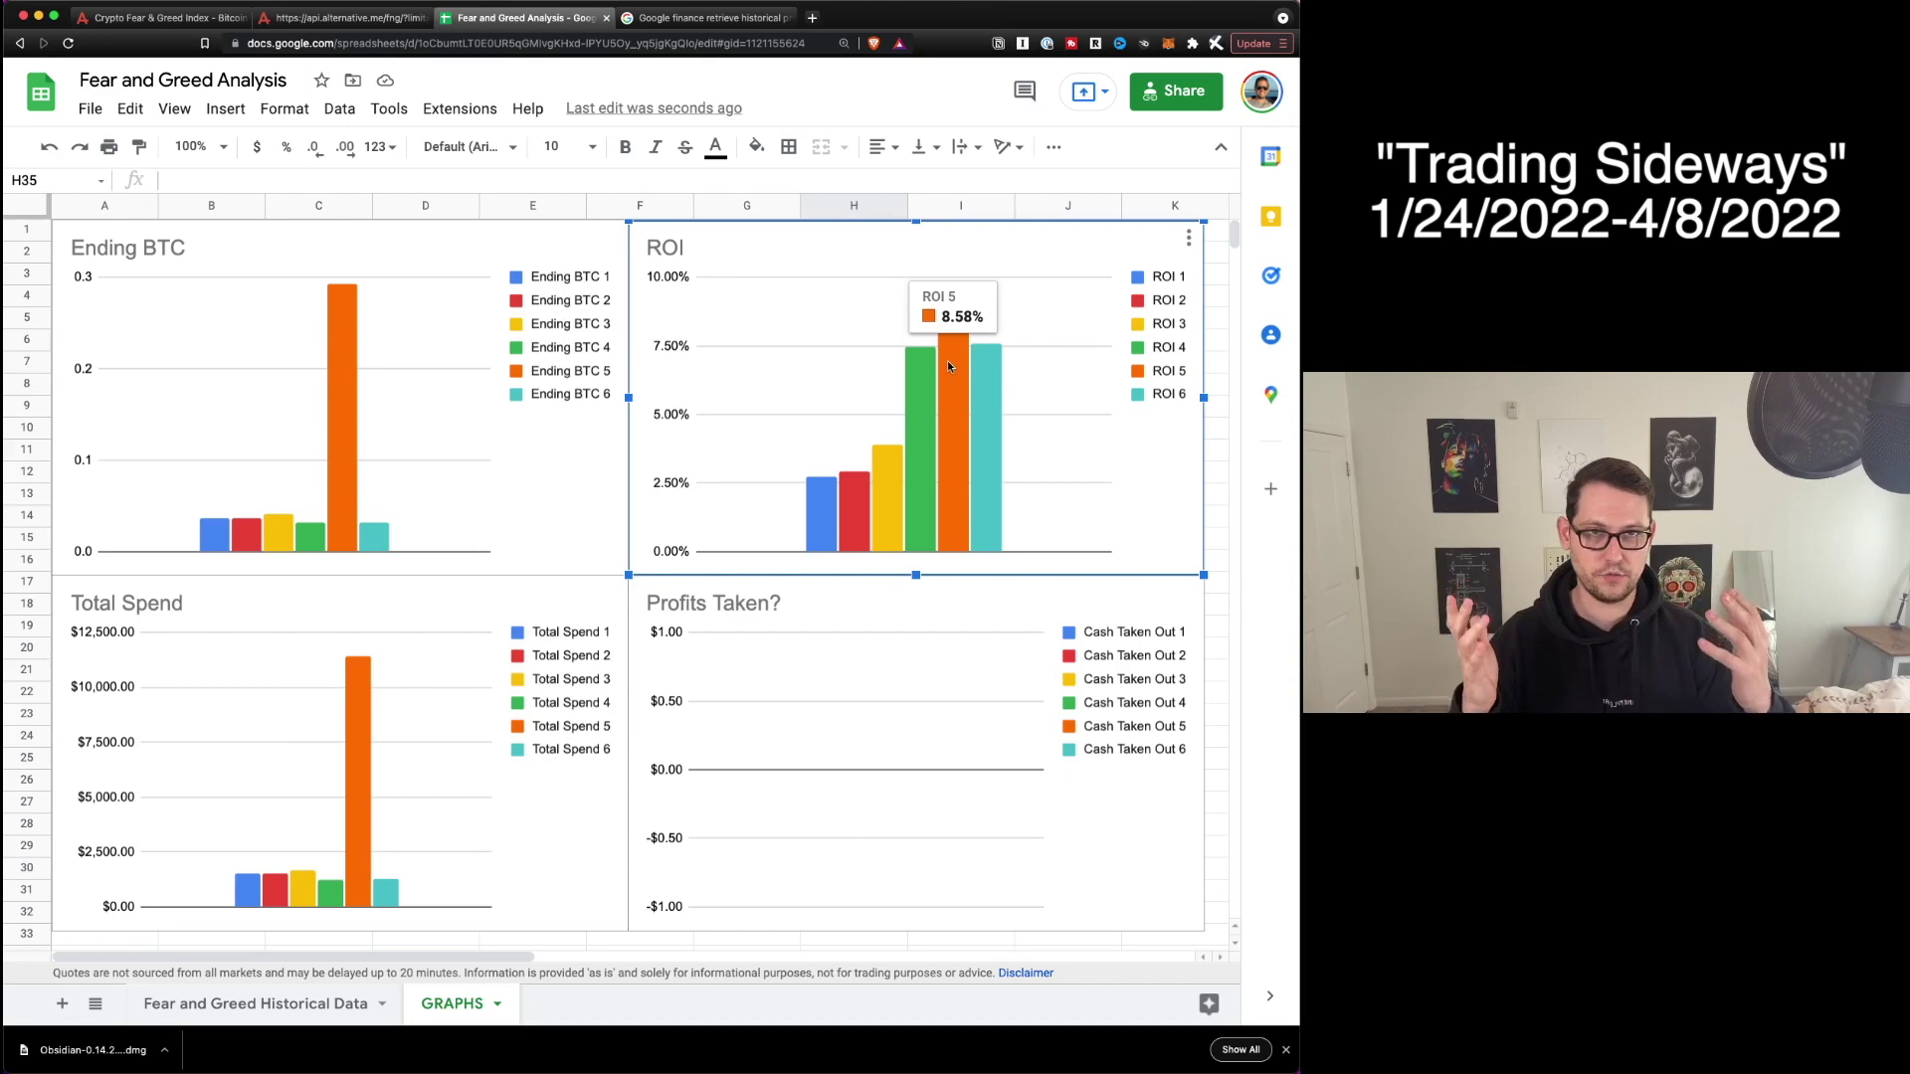
# Undo the last change to Strategy 5's Fear Floor on the historical data sheet.
pyautogui.hotkey('alt', 'Up')
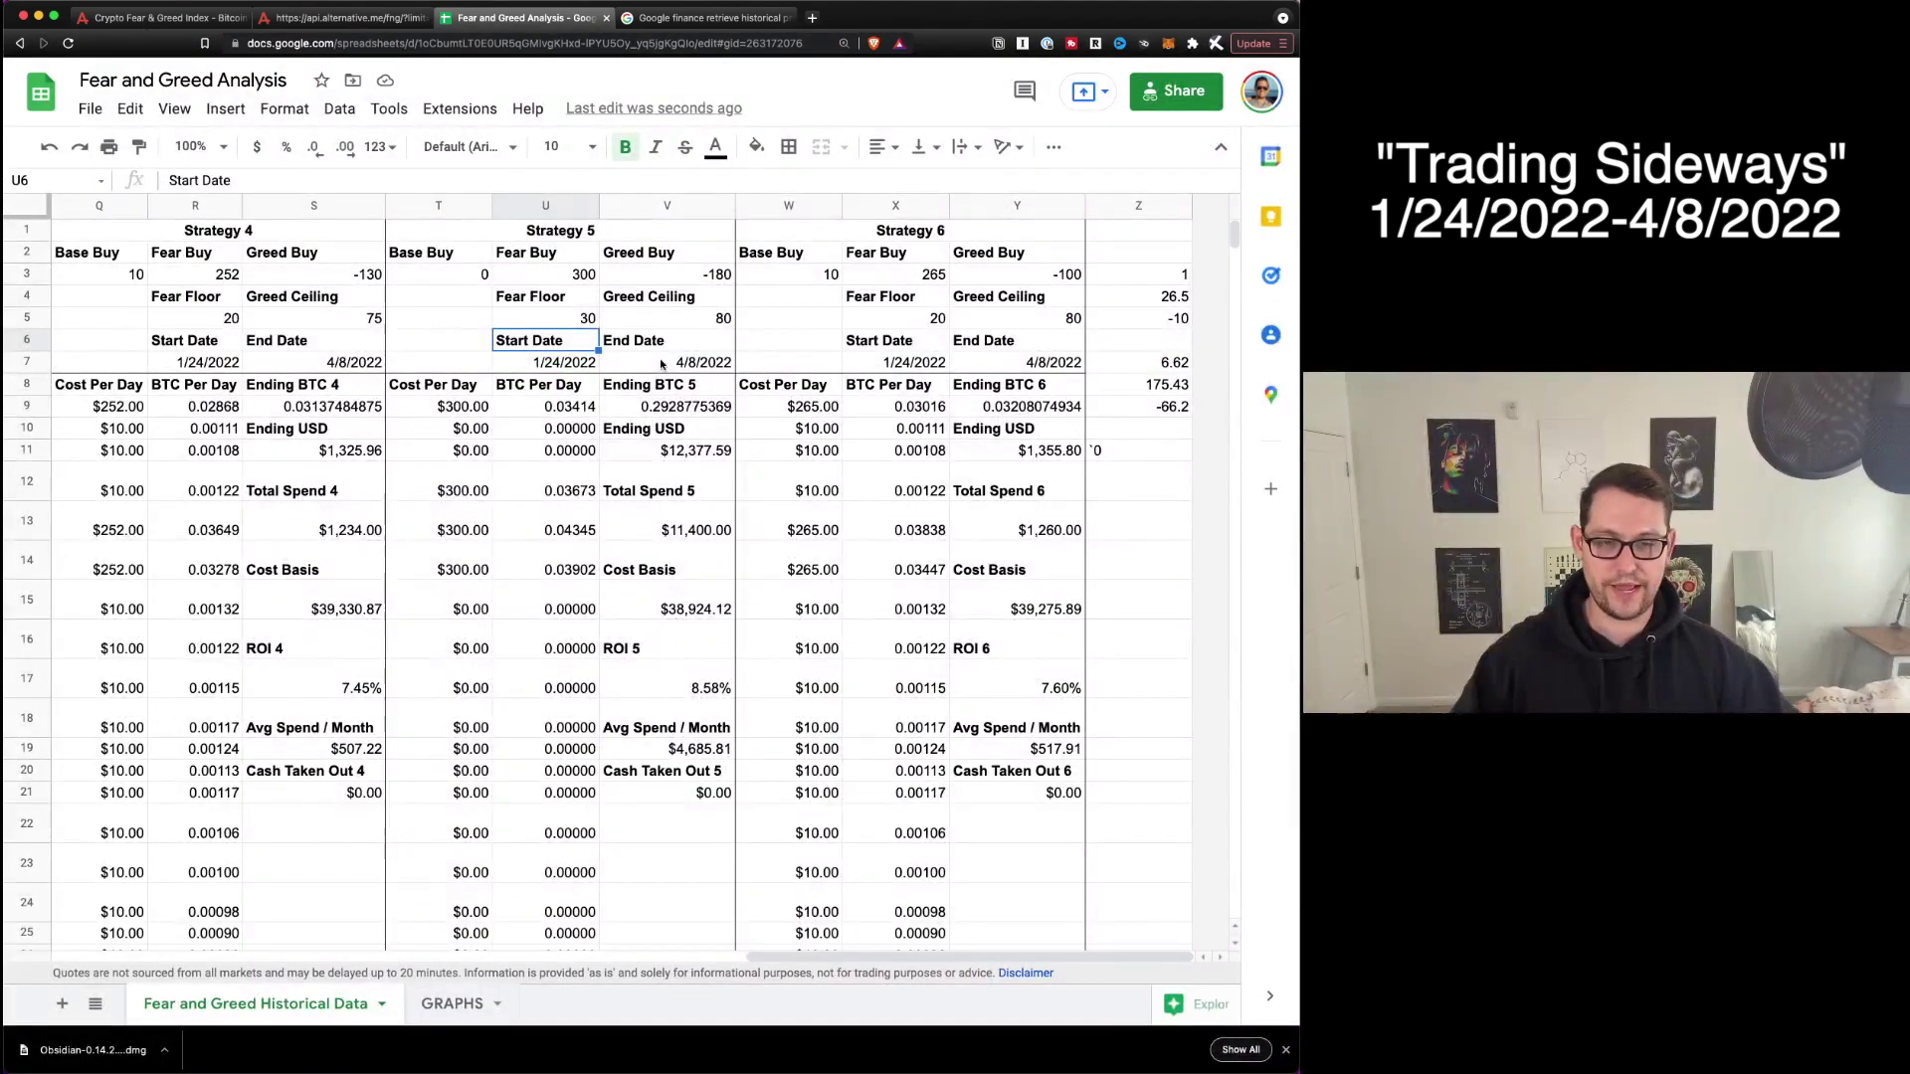
pyautogui.press('cmd+z')
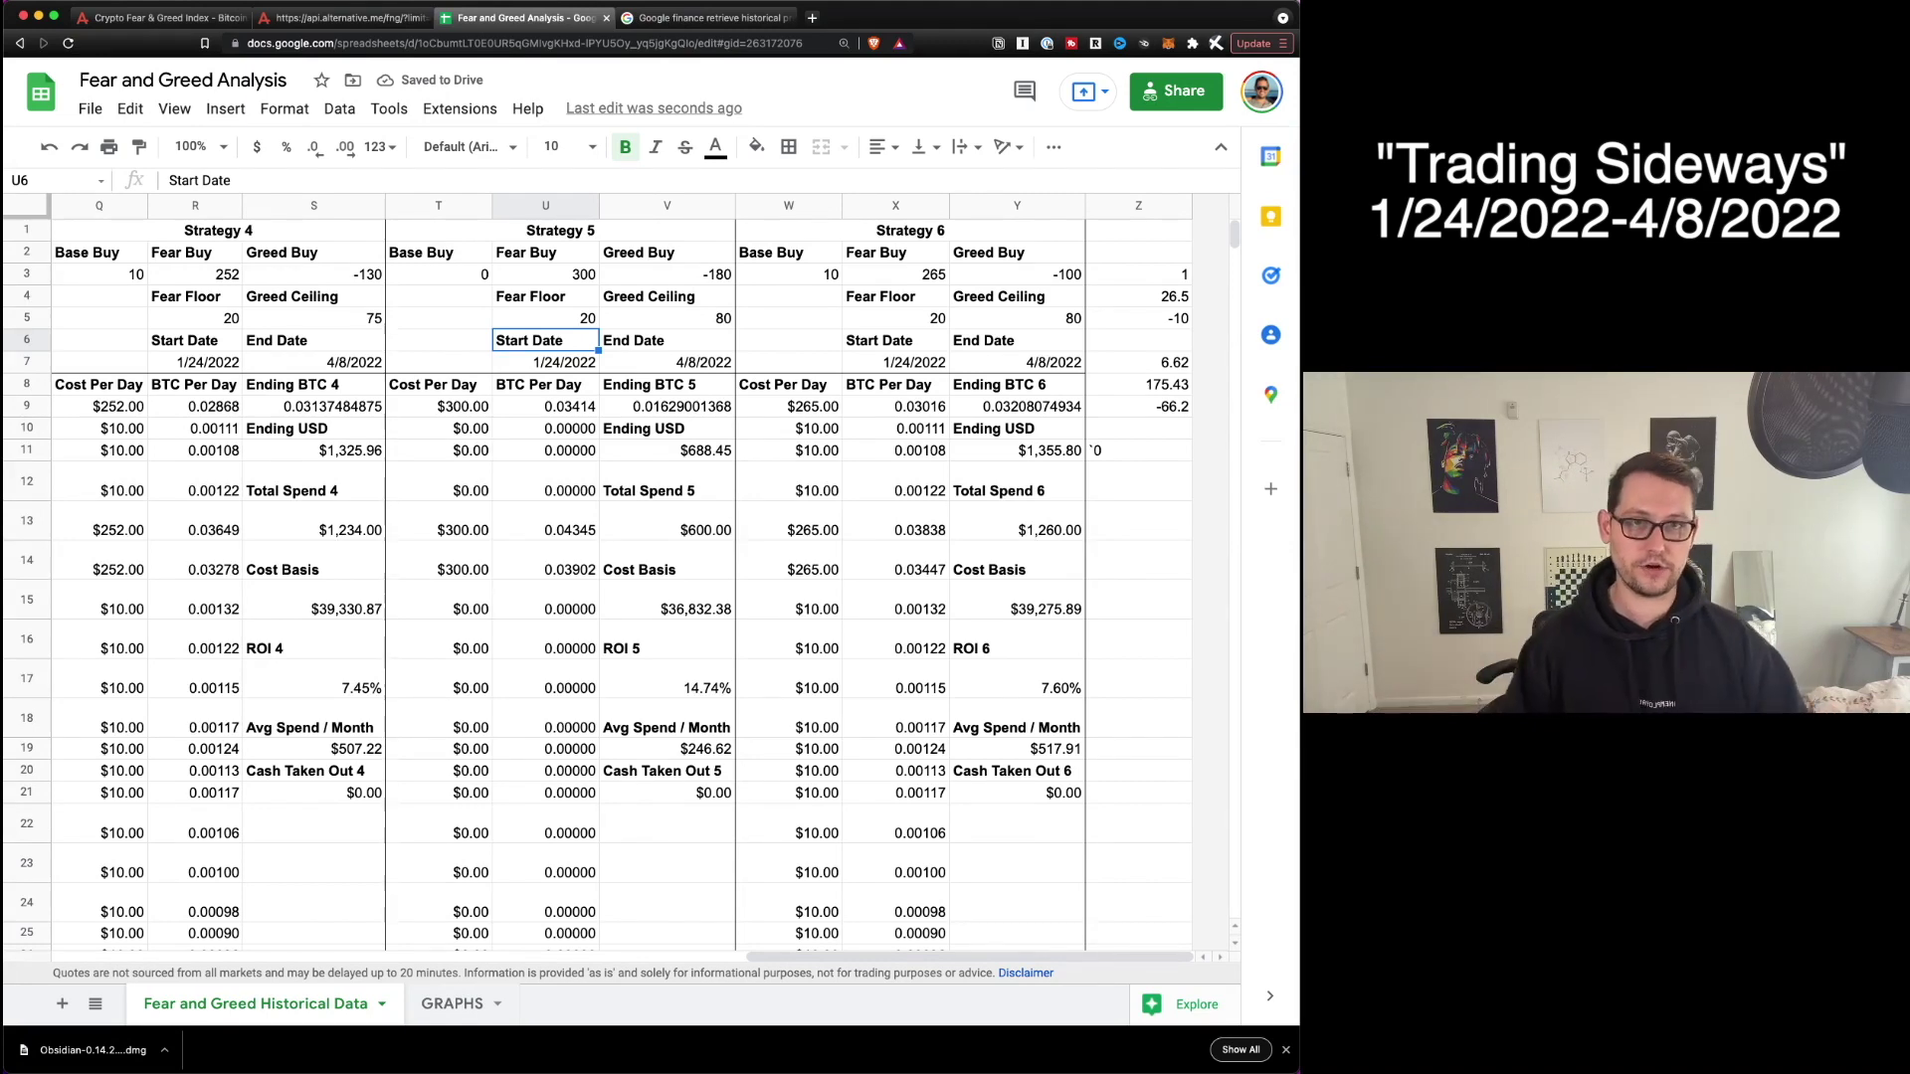
# Set Strategy 1's Start Date to 4/8/2020.
pyautogui.hscroll(-10, 637, 577)
pyautogui.click(406, 364)
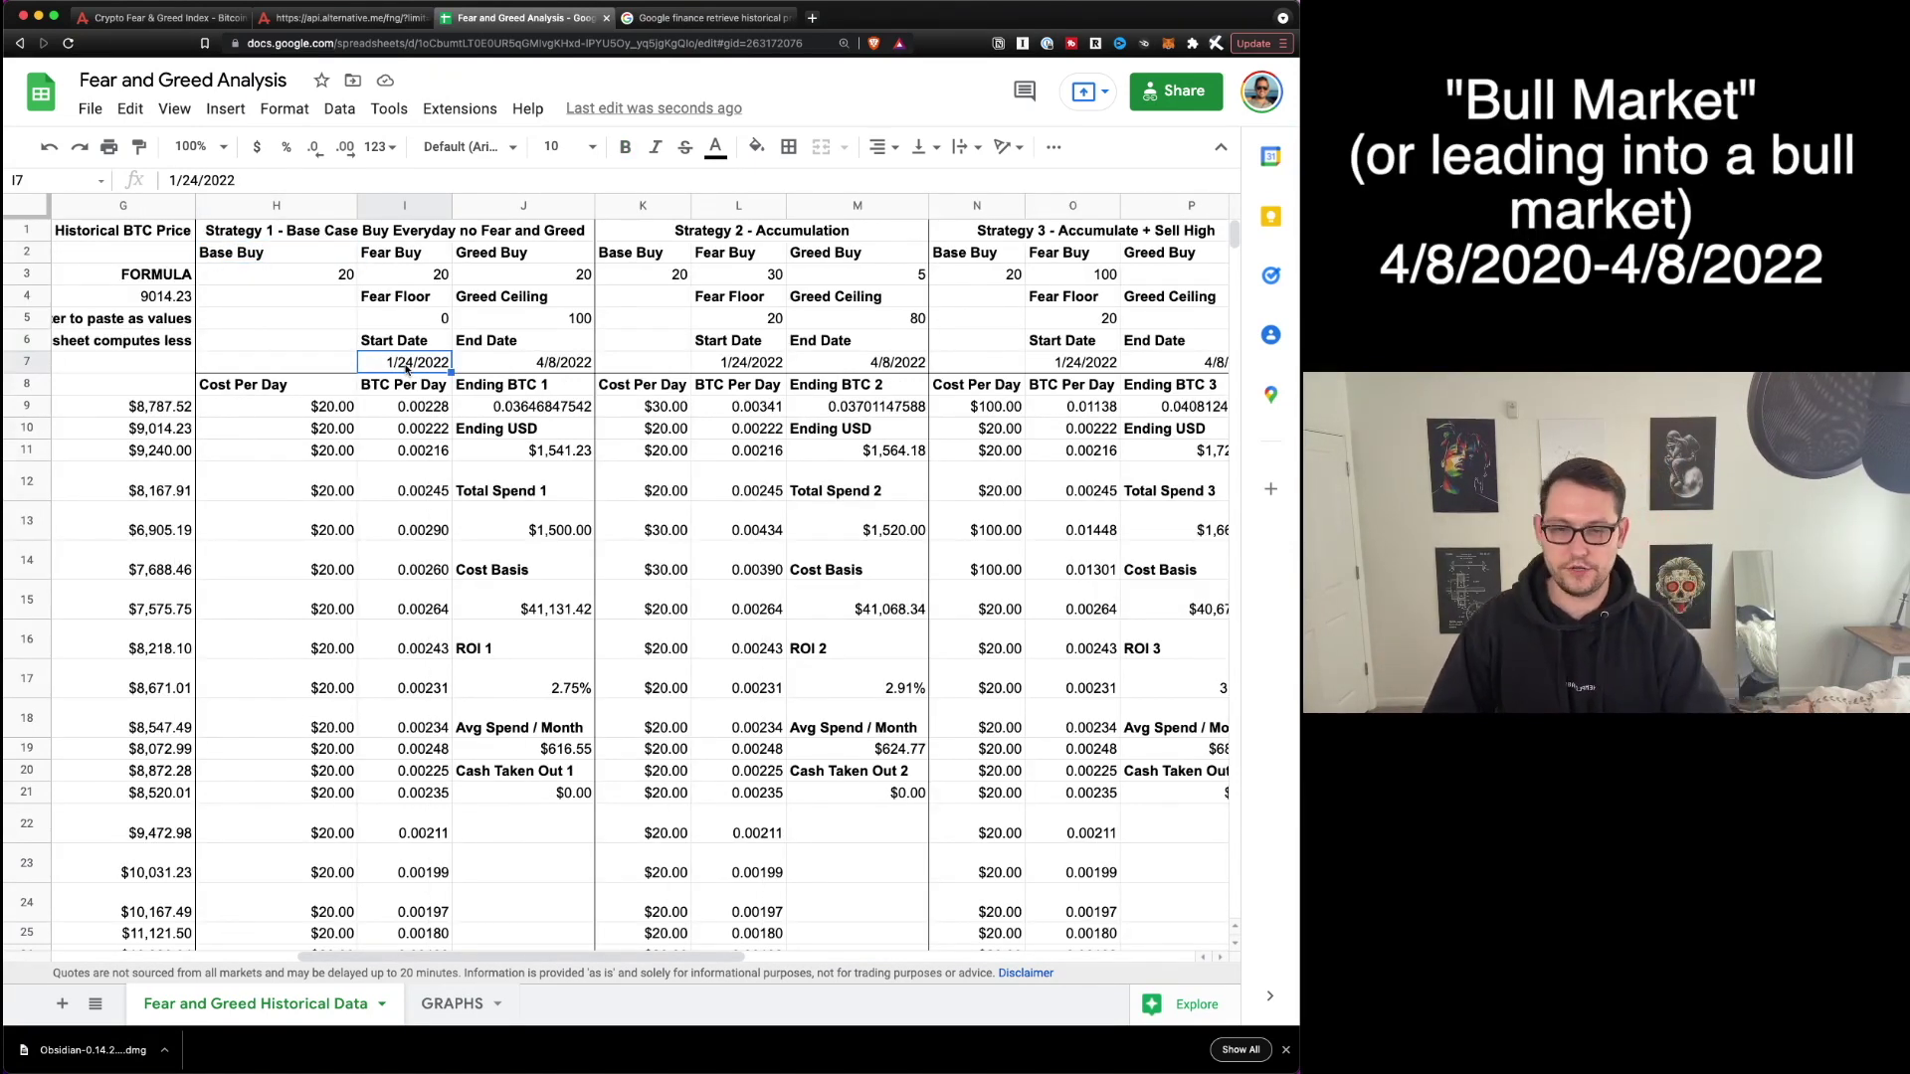
pyautogui.write('4/8/2020')
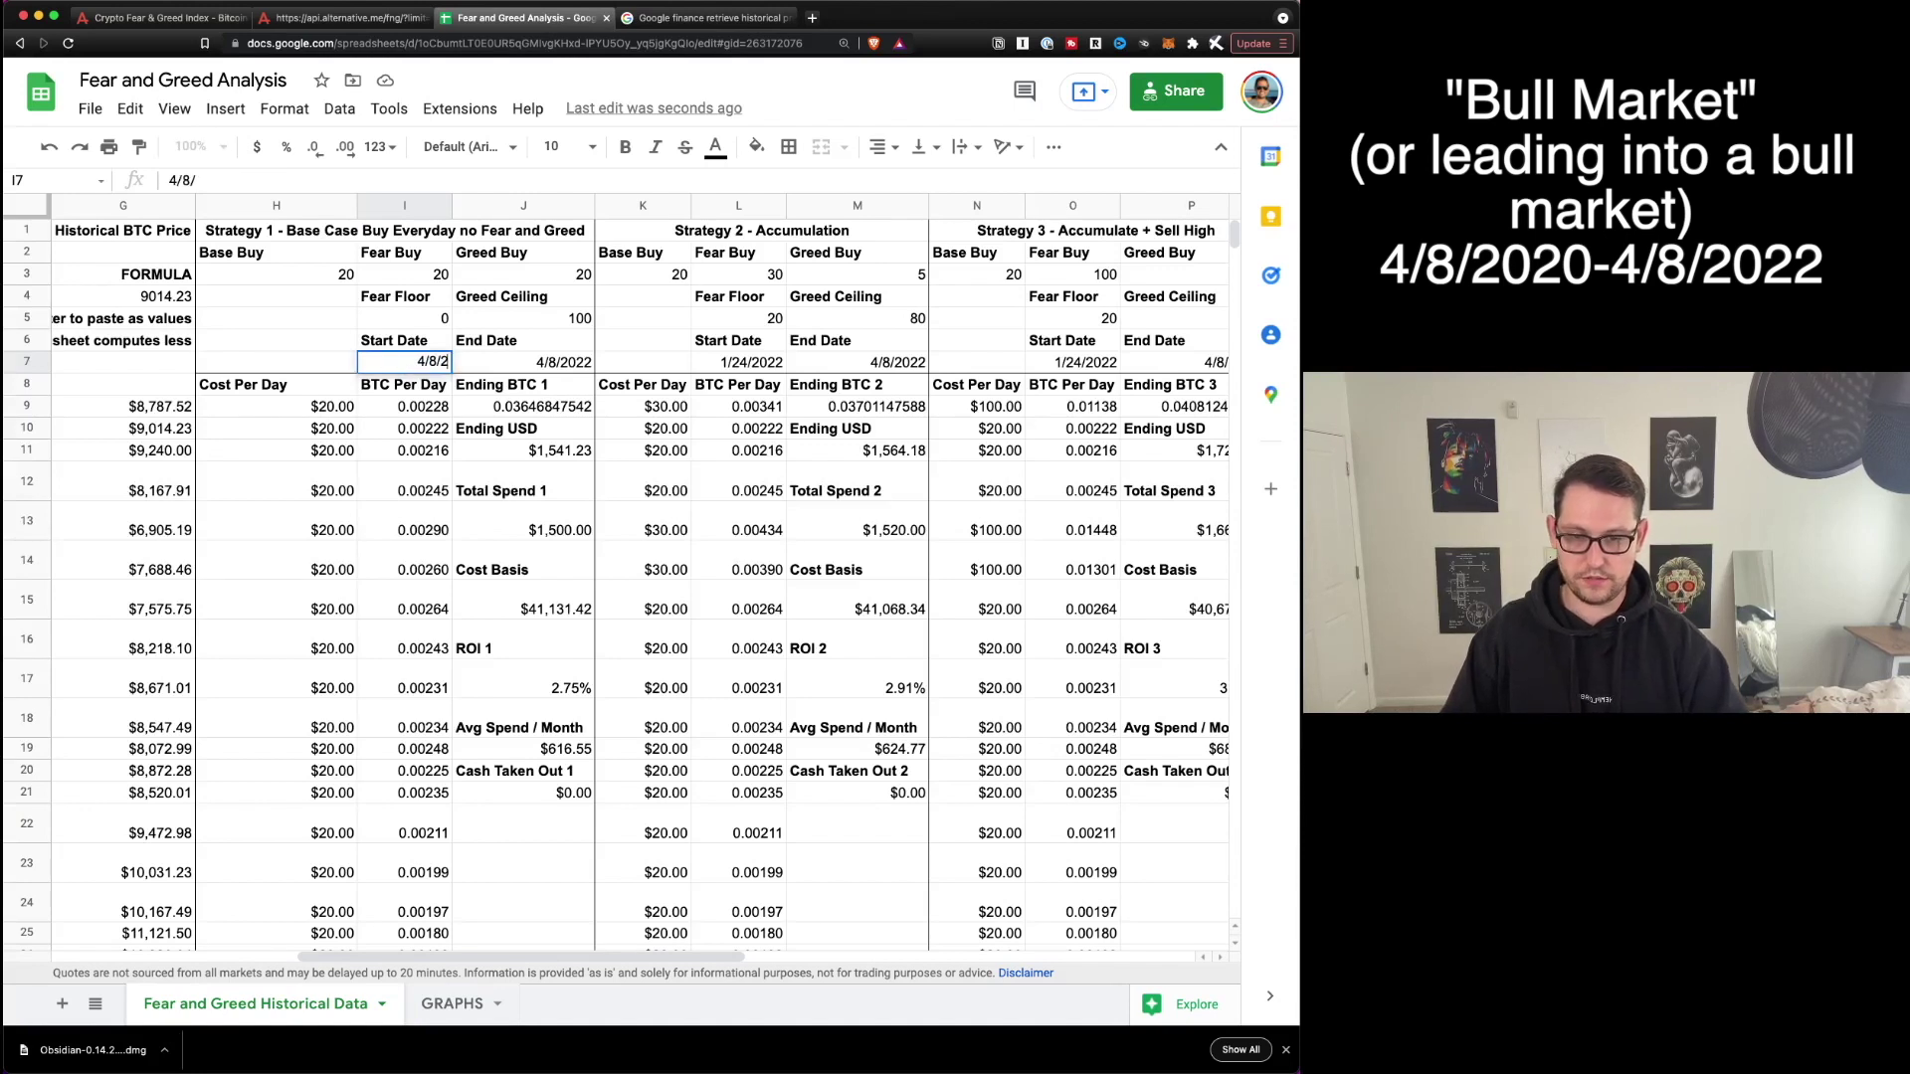
pyautogui.press('Return')
# Copy Strategy 1's 4/8/2020 Start Date into the Start Date cells of Strategies 2 through 6.
pyautogui.click(405, 362)
pyautogui.hotkey('ctrl', 'c')
pyautogui.click(738, 363)
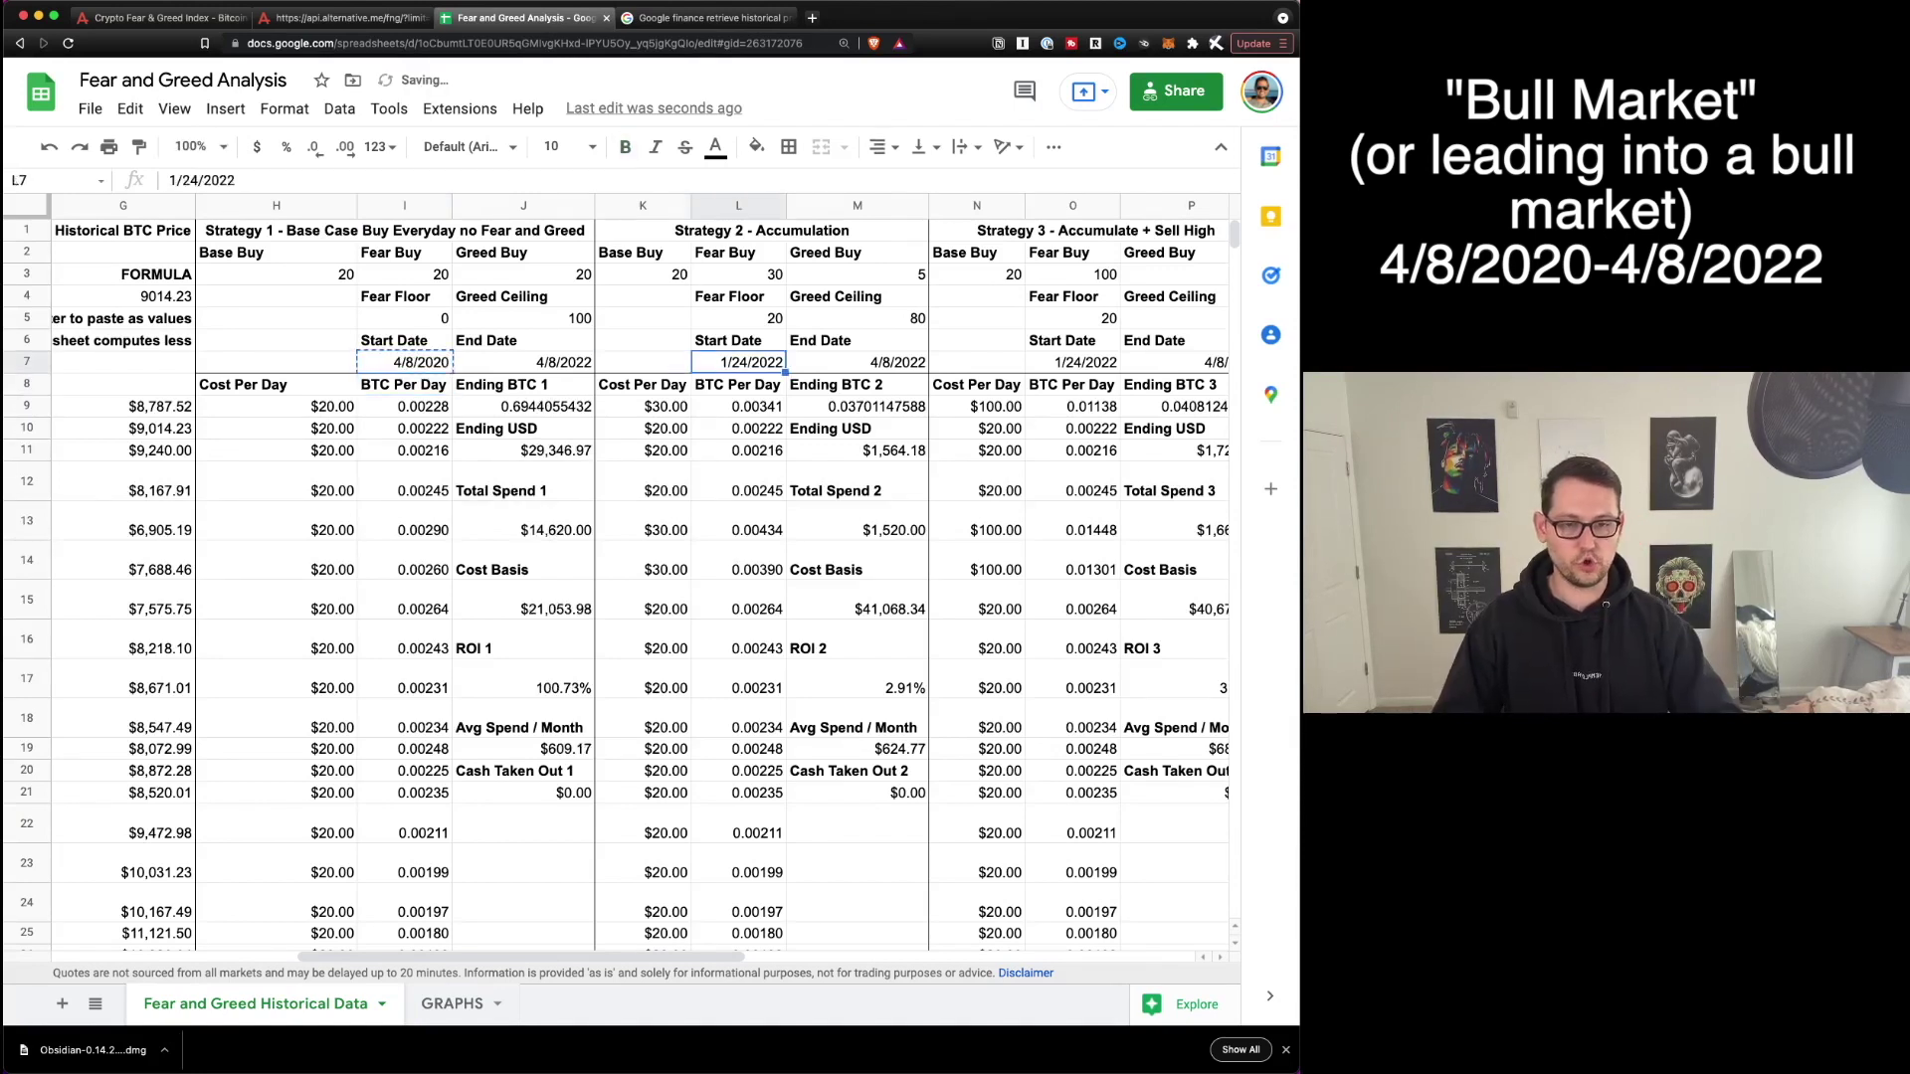
pyautogui.hotkey('ctrl', 'v')
pyautogui.click(1072, 362)
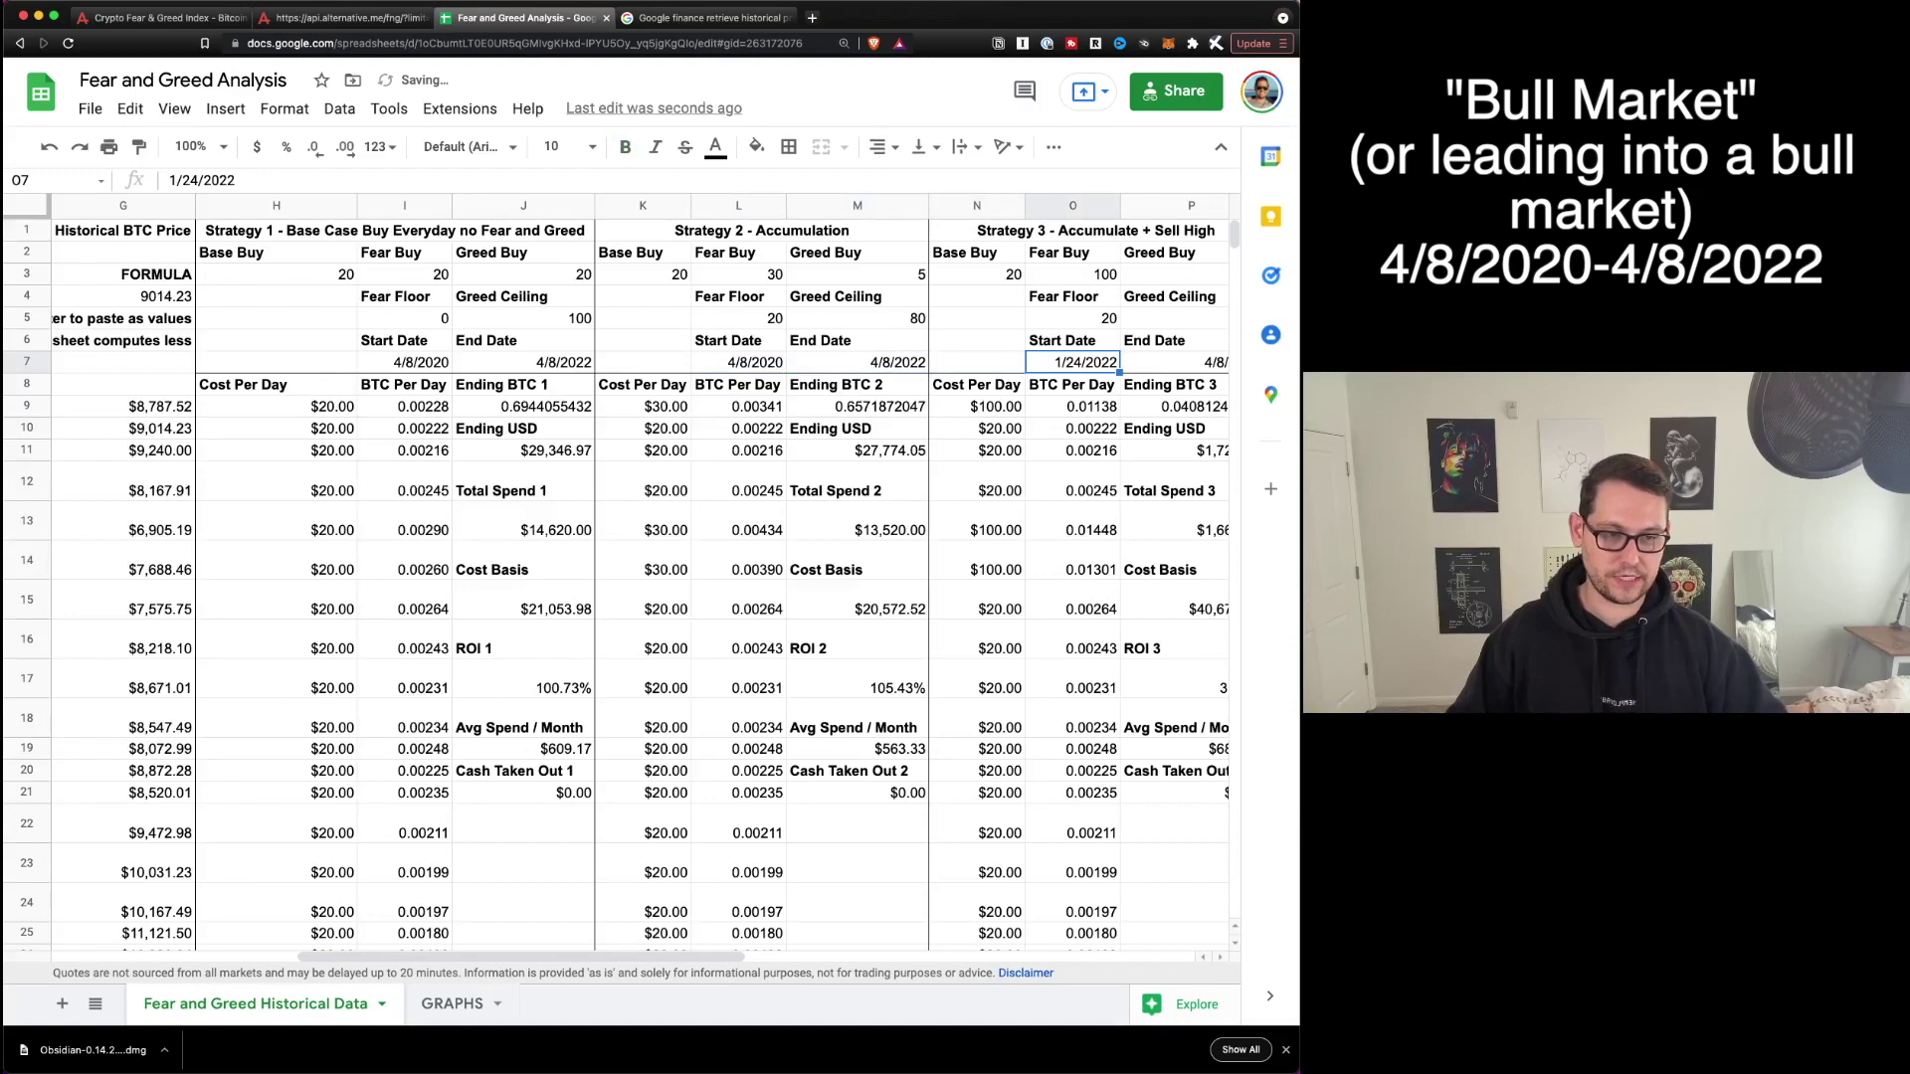
pyautogui.hotkey('ctrl', 'v')
pyautogui.hscroll(2, 637, 577)
pyautogui.click(1100, 362)
pyautogui.hotkey('ctrl', 'v')
pyautogui.hscroll(3, 636, 576)
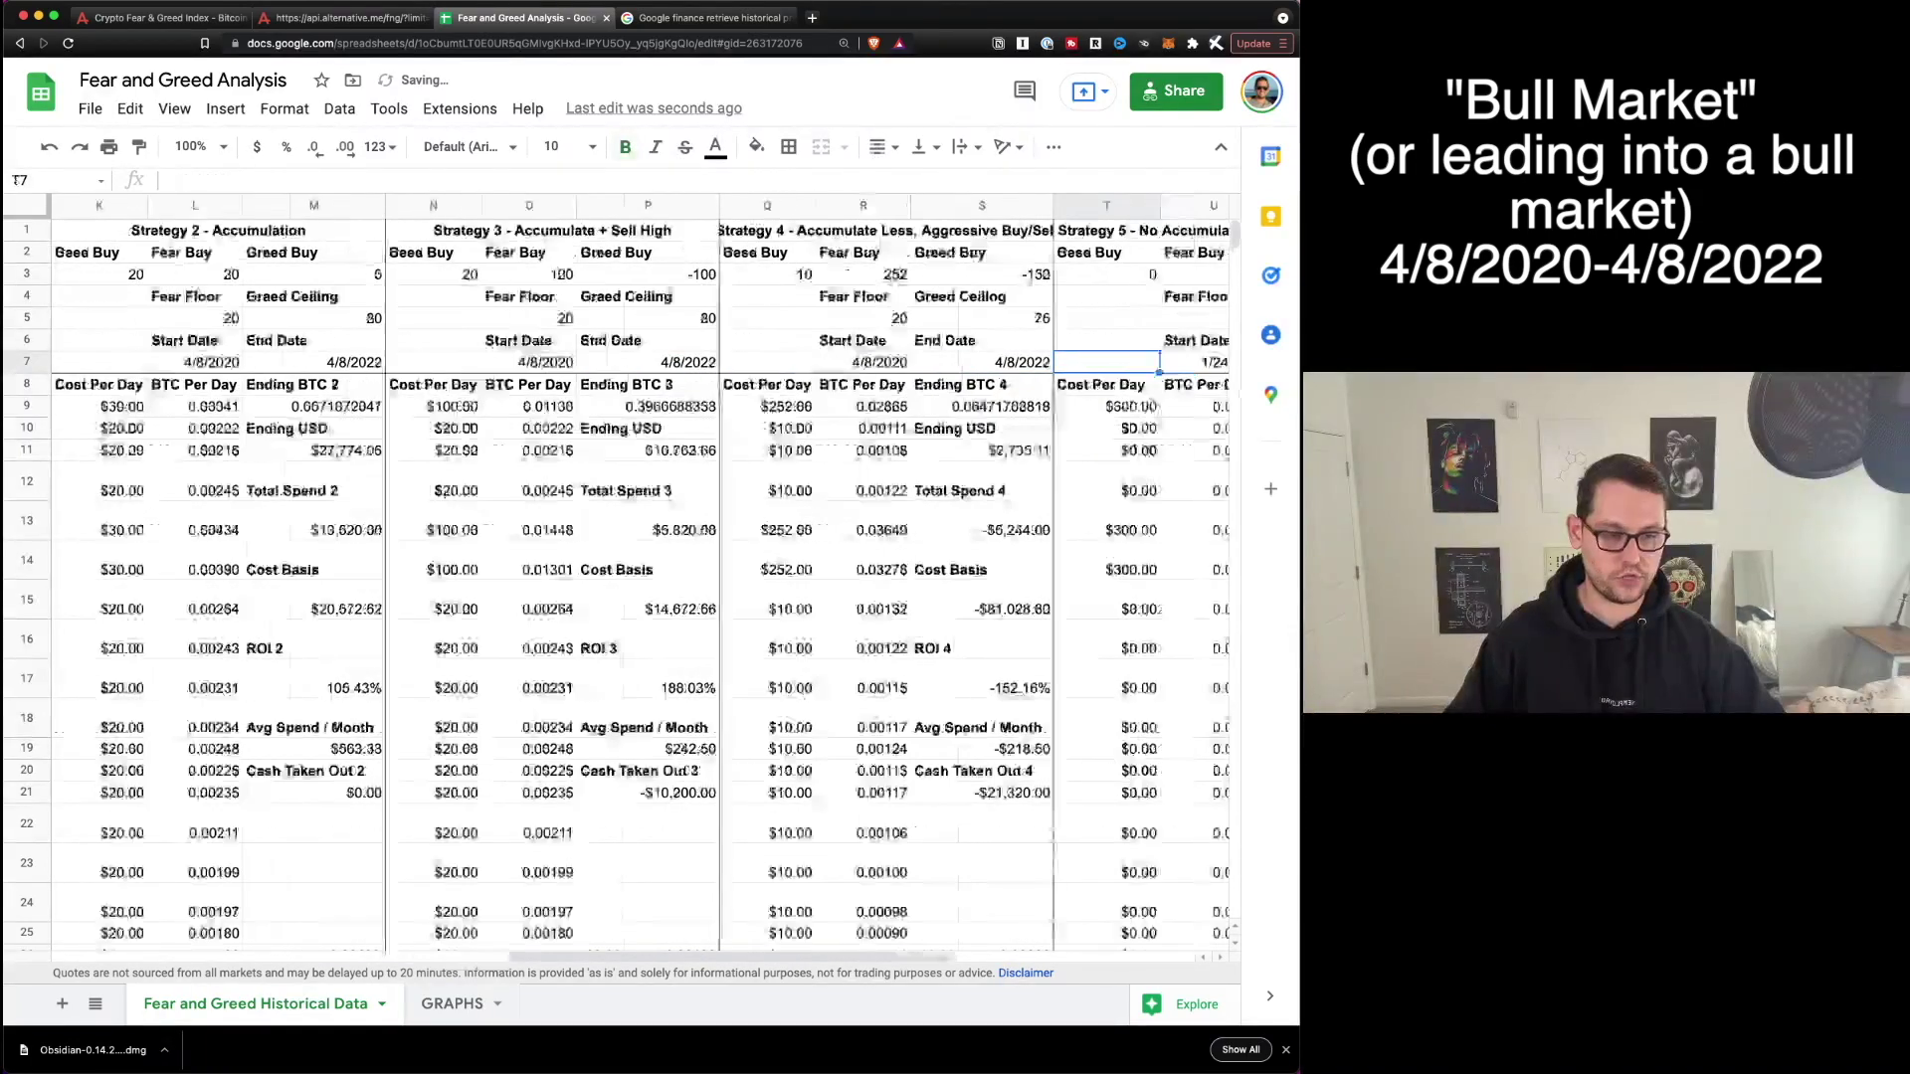
pyautogui.click(1122, 362)
pyautogui.hscroll(2, 637, 577)
pyautogui.click(1158, 362)
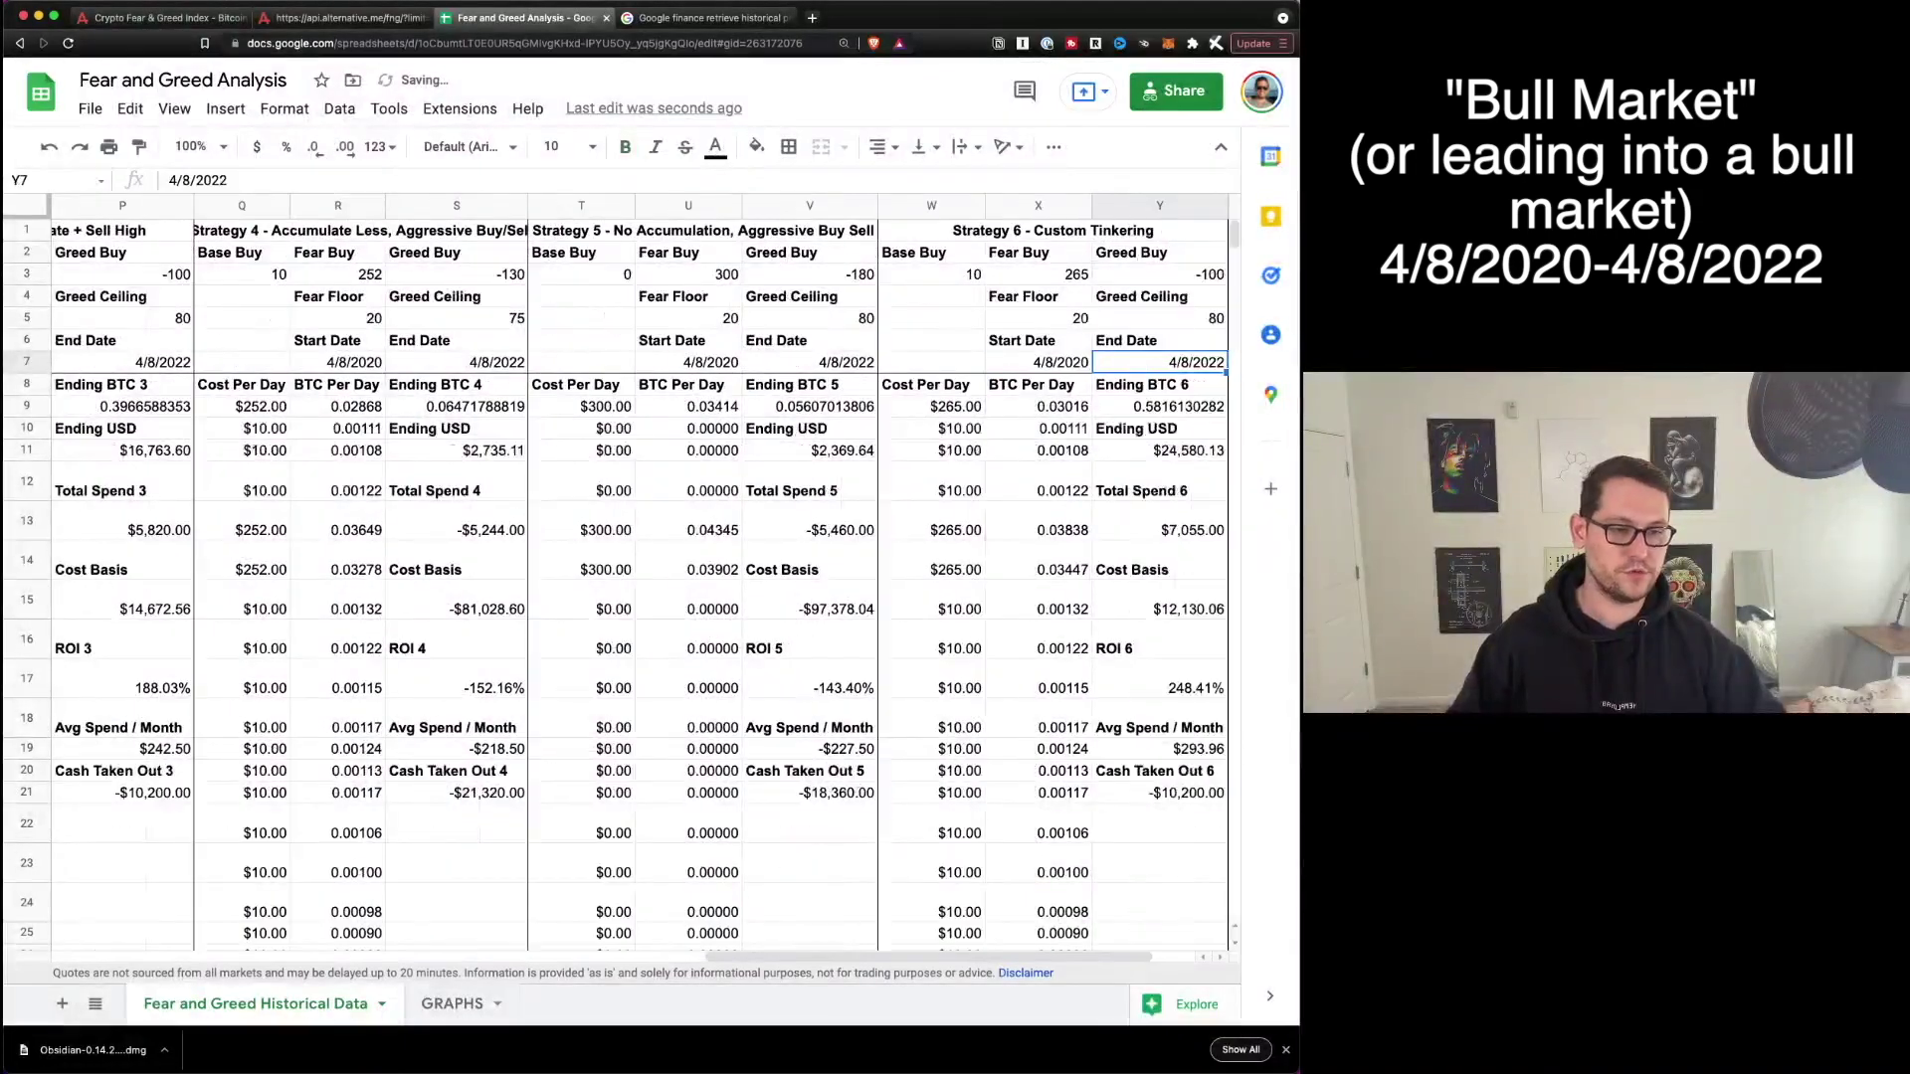
# Review the titles, buy parameters and result columns of Strategies 1 through 6 on the historical data sheet.
pyautogui.hscroll(-5, 401, 444)
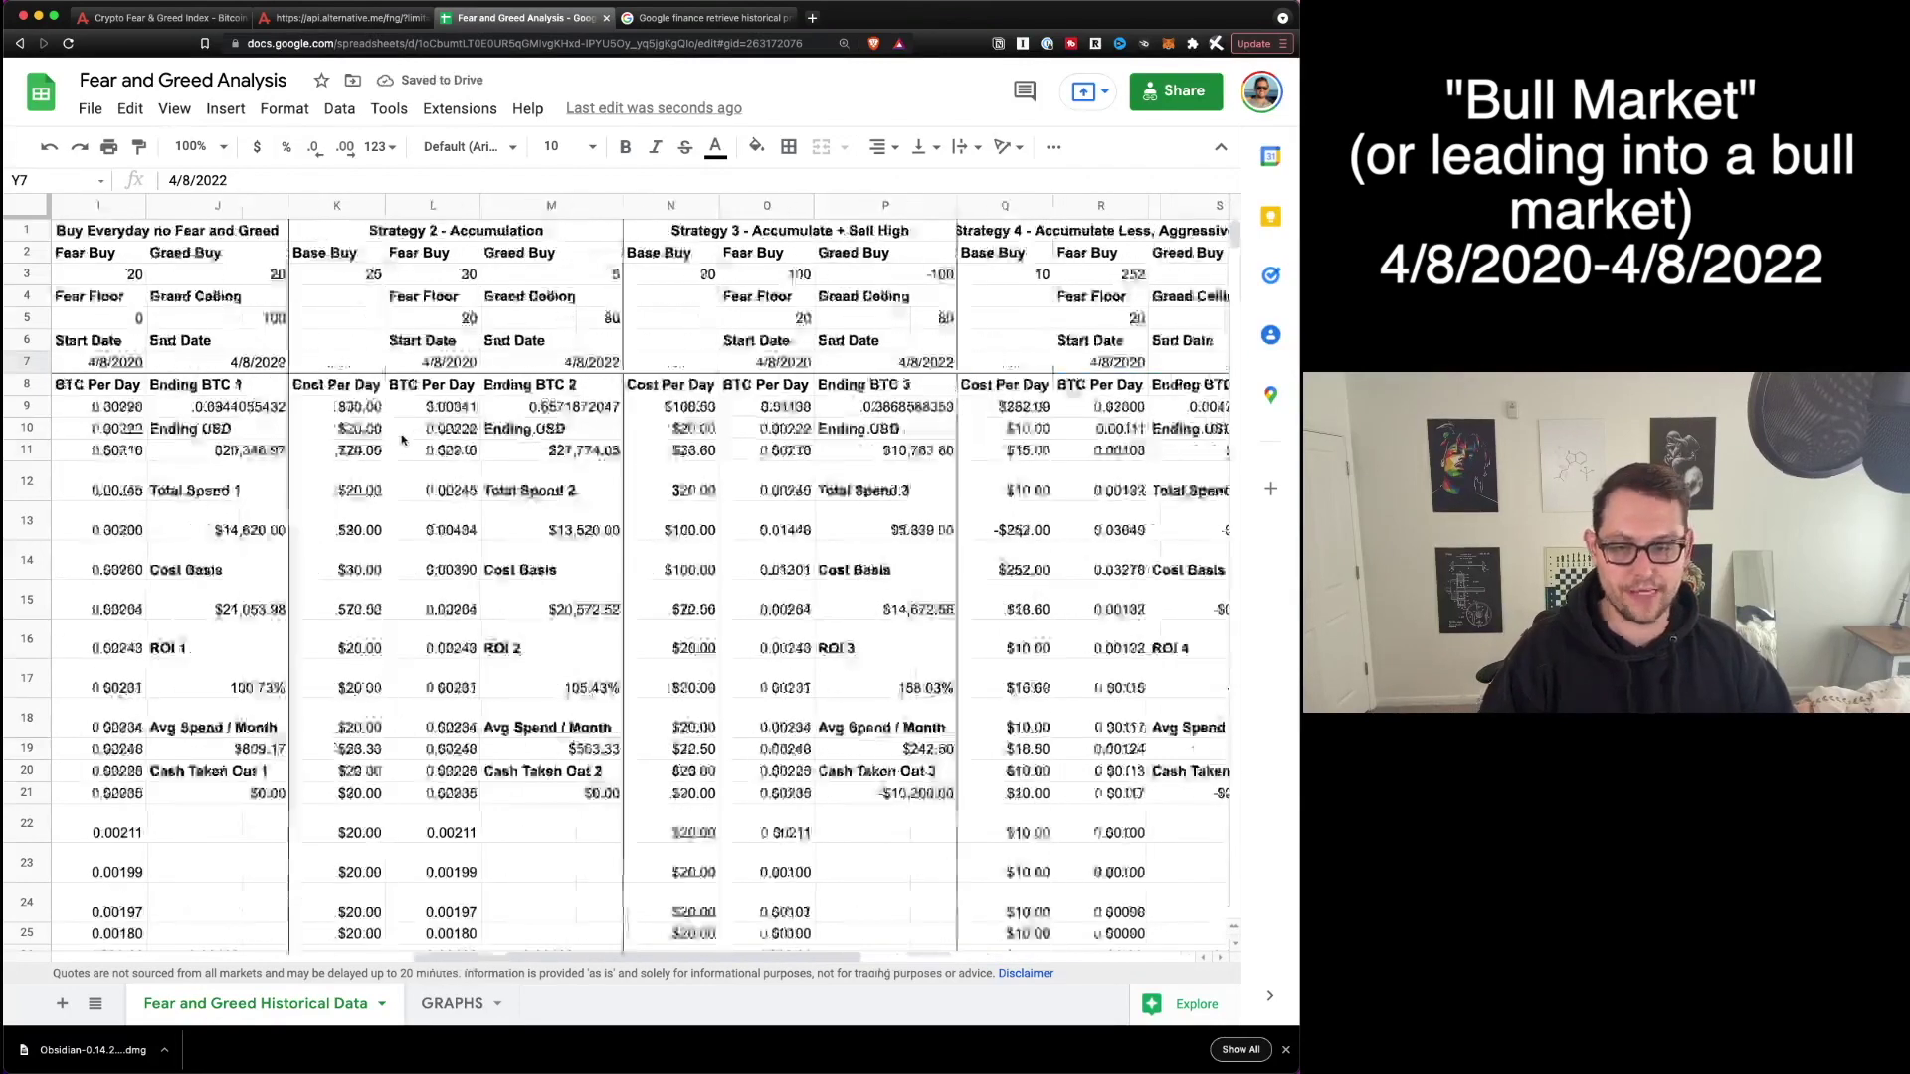
pyautogui.hscroll(-2, 406, 425)
pyautogui.click(328, 236)
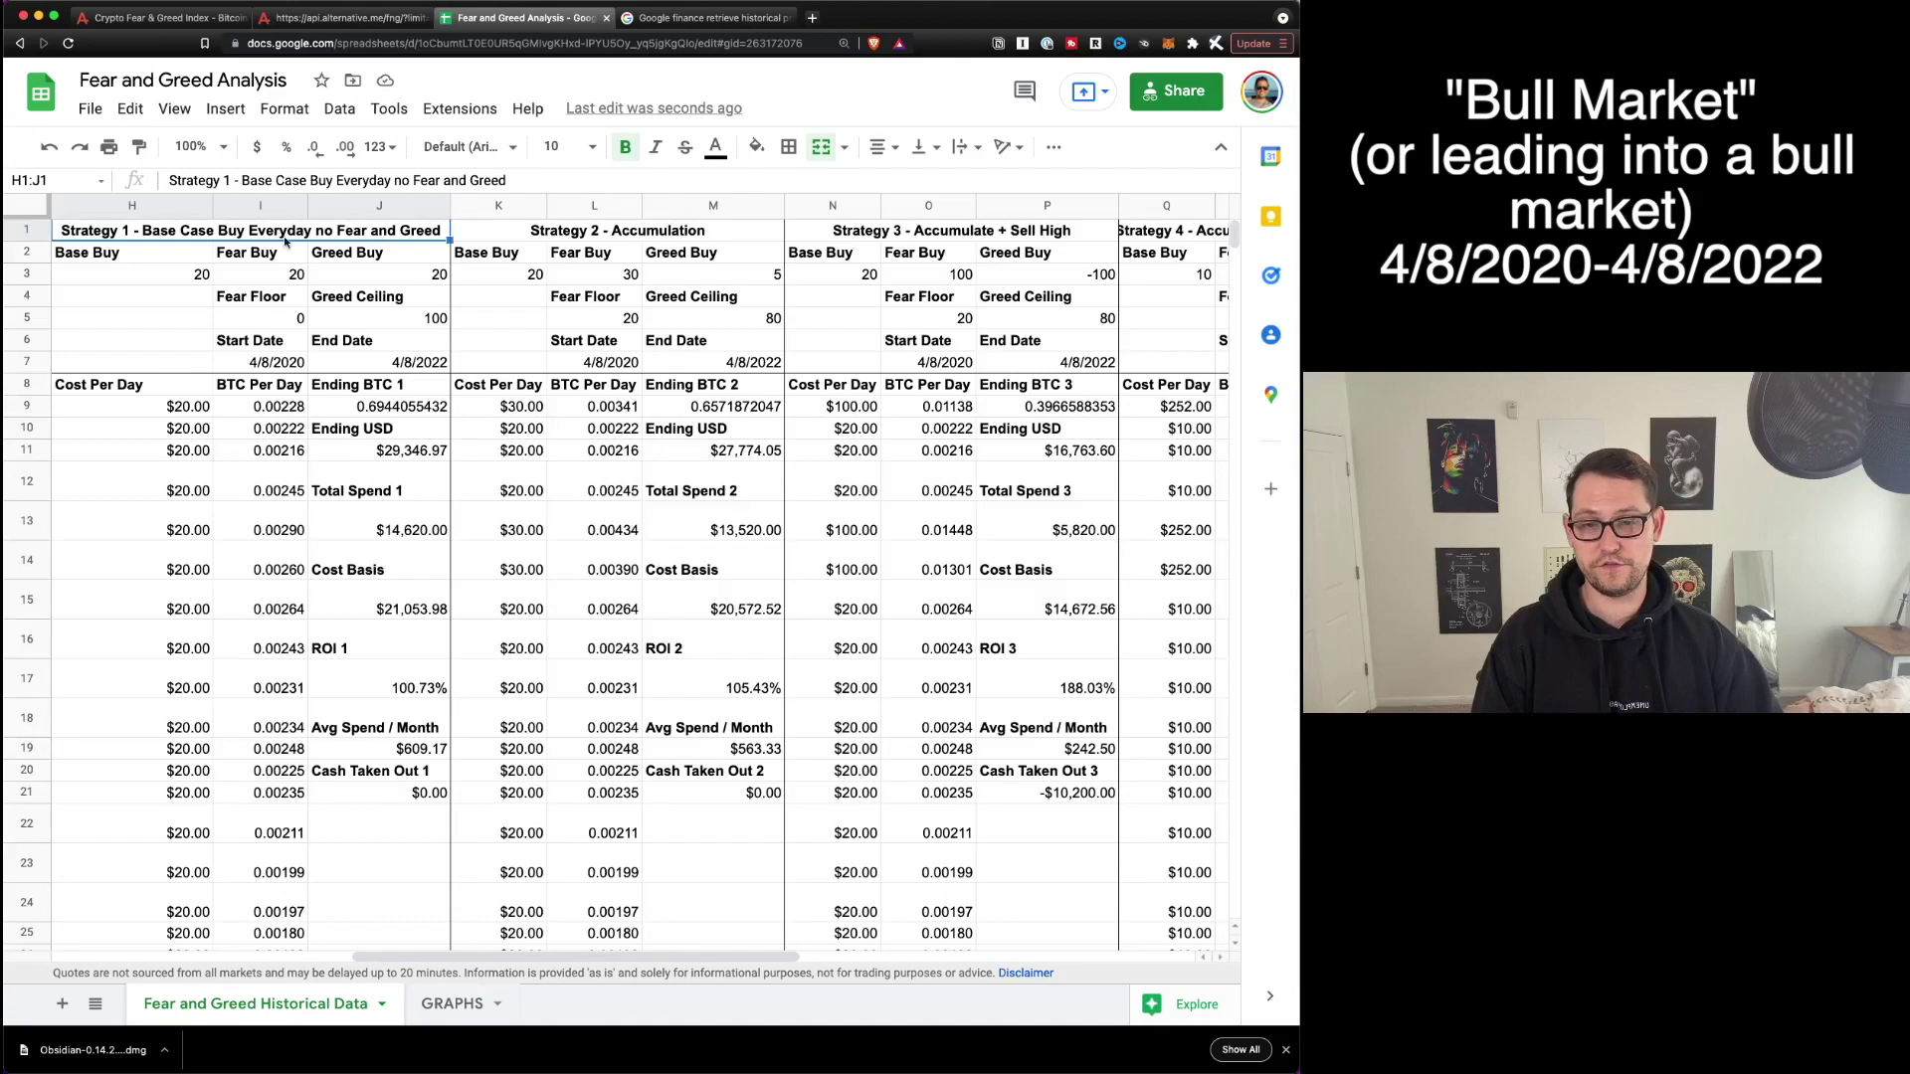
pyautogui.click(633, 235)
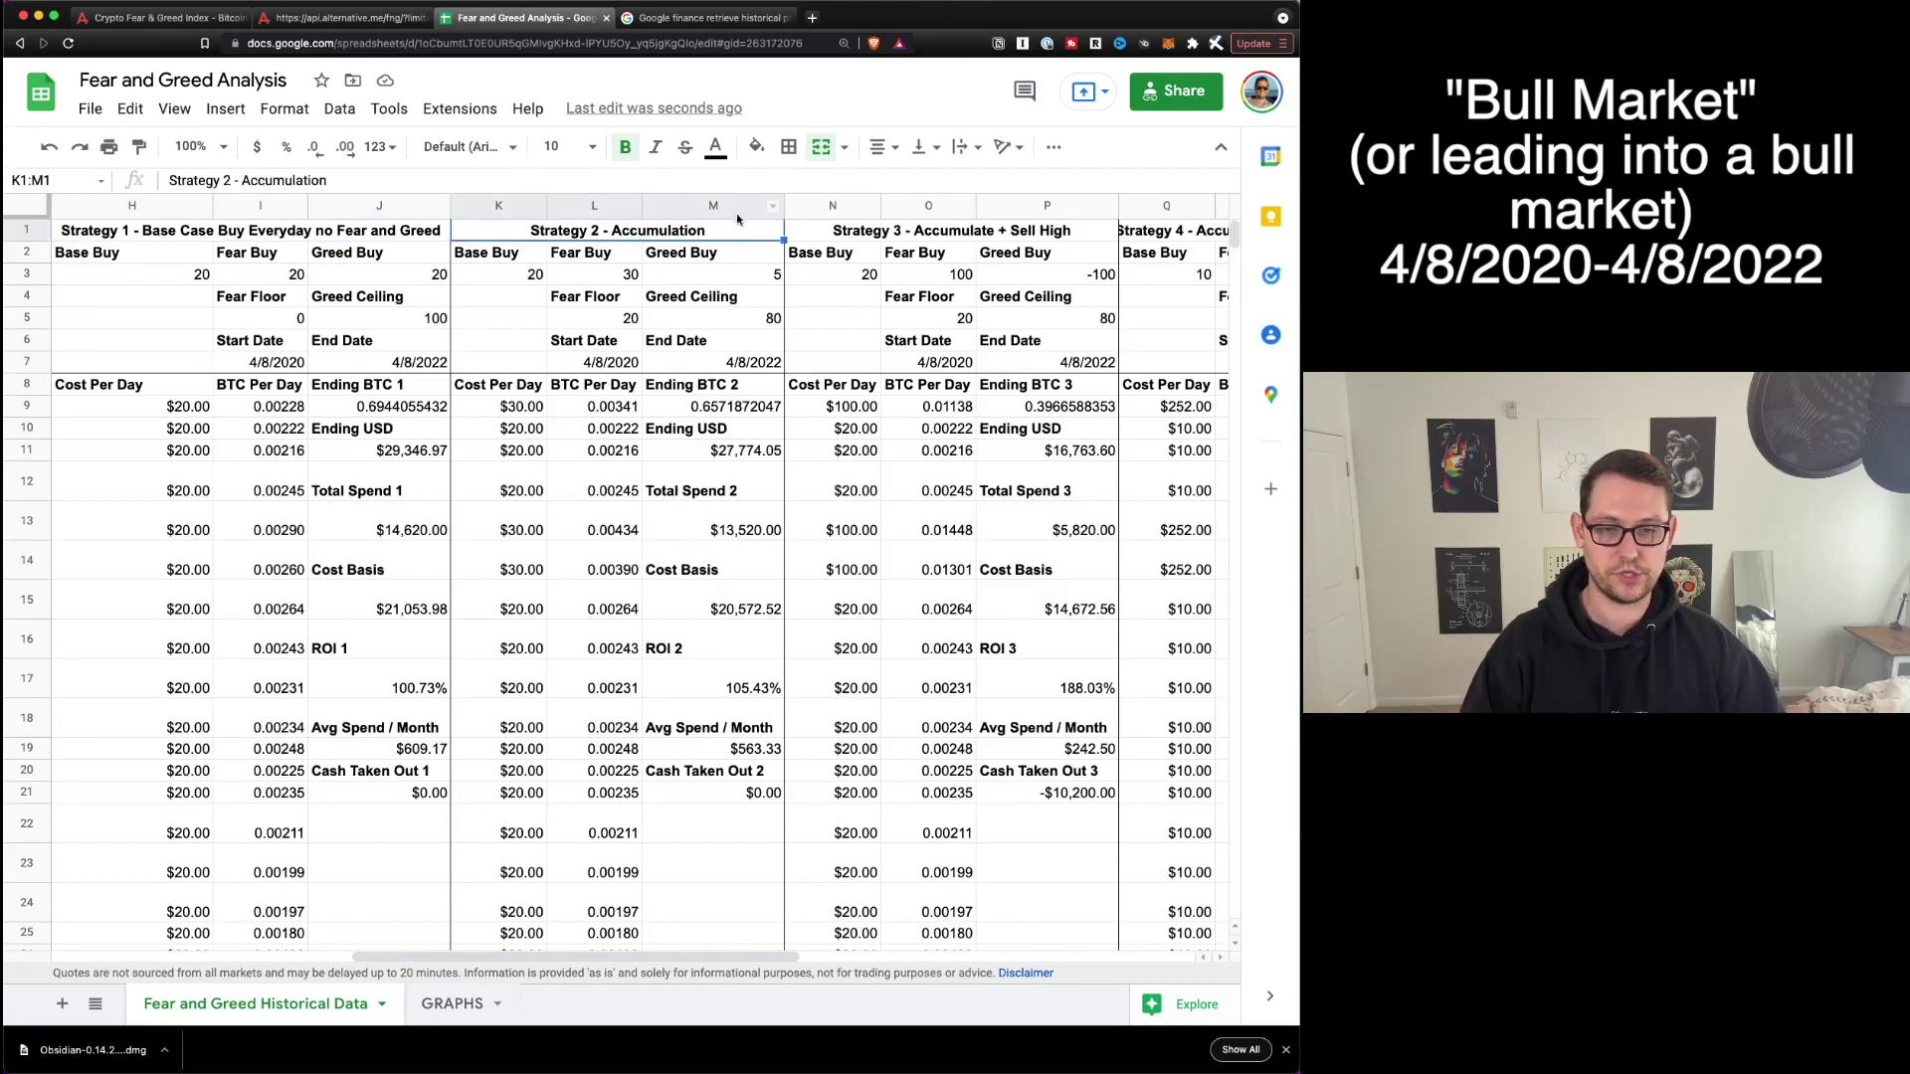
pyautogui.click(999, 232)
pyautogui.hscroll(2, 1021, 263)
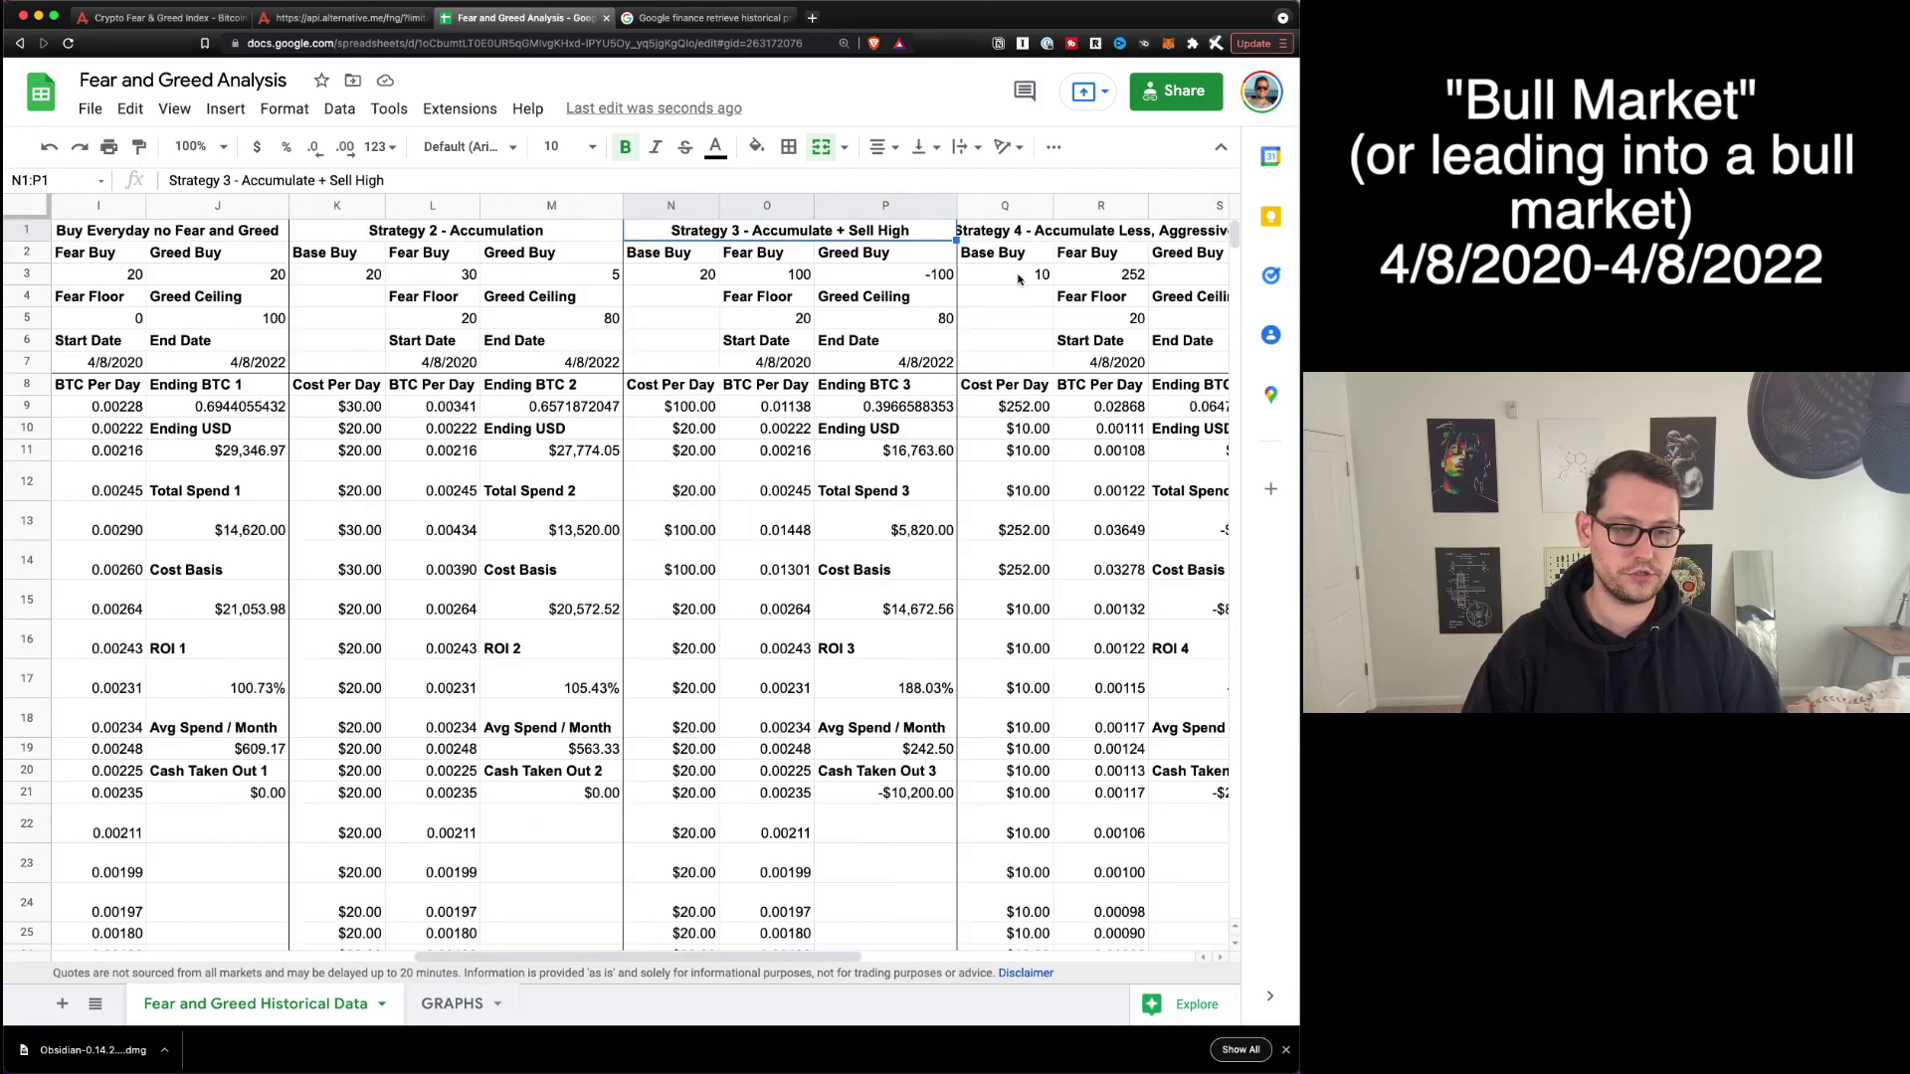
pyautogui.hscroll(2, 1018, 278)
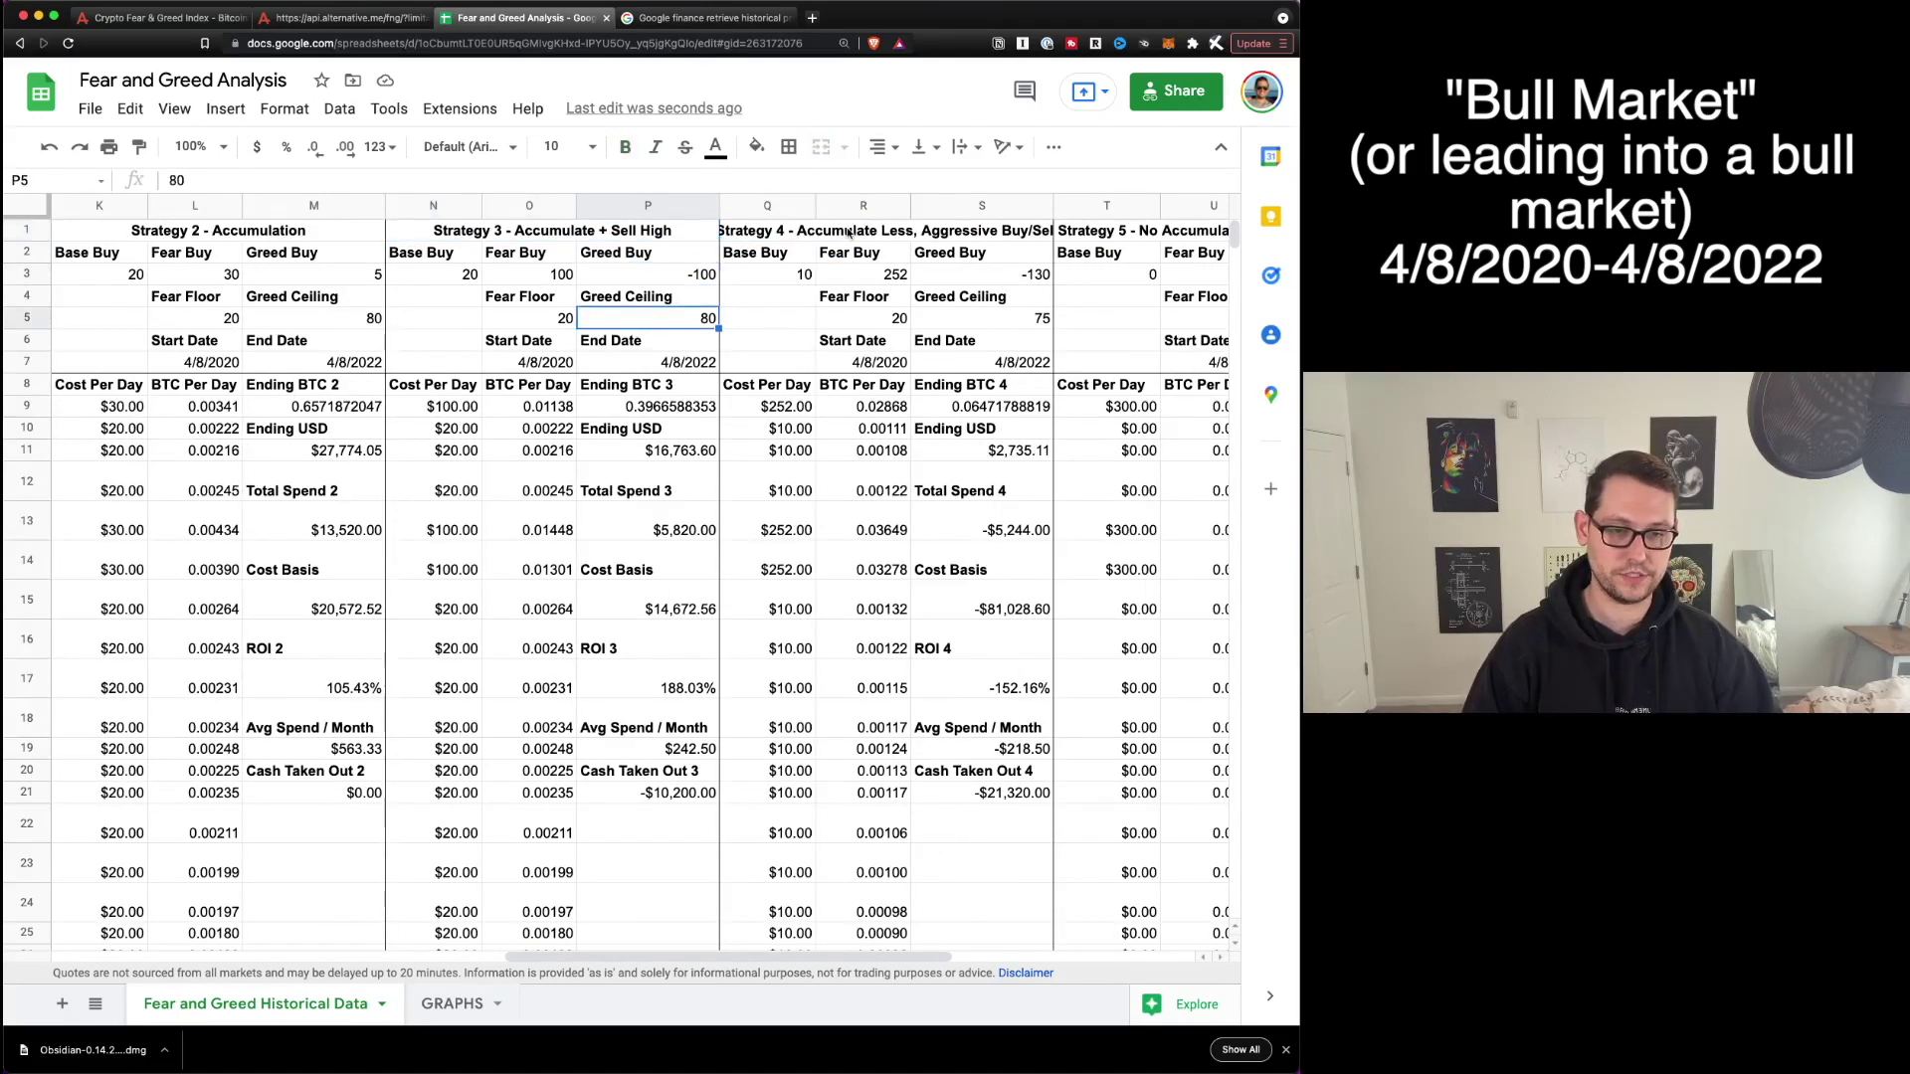
pyautogui.click(907, 233)
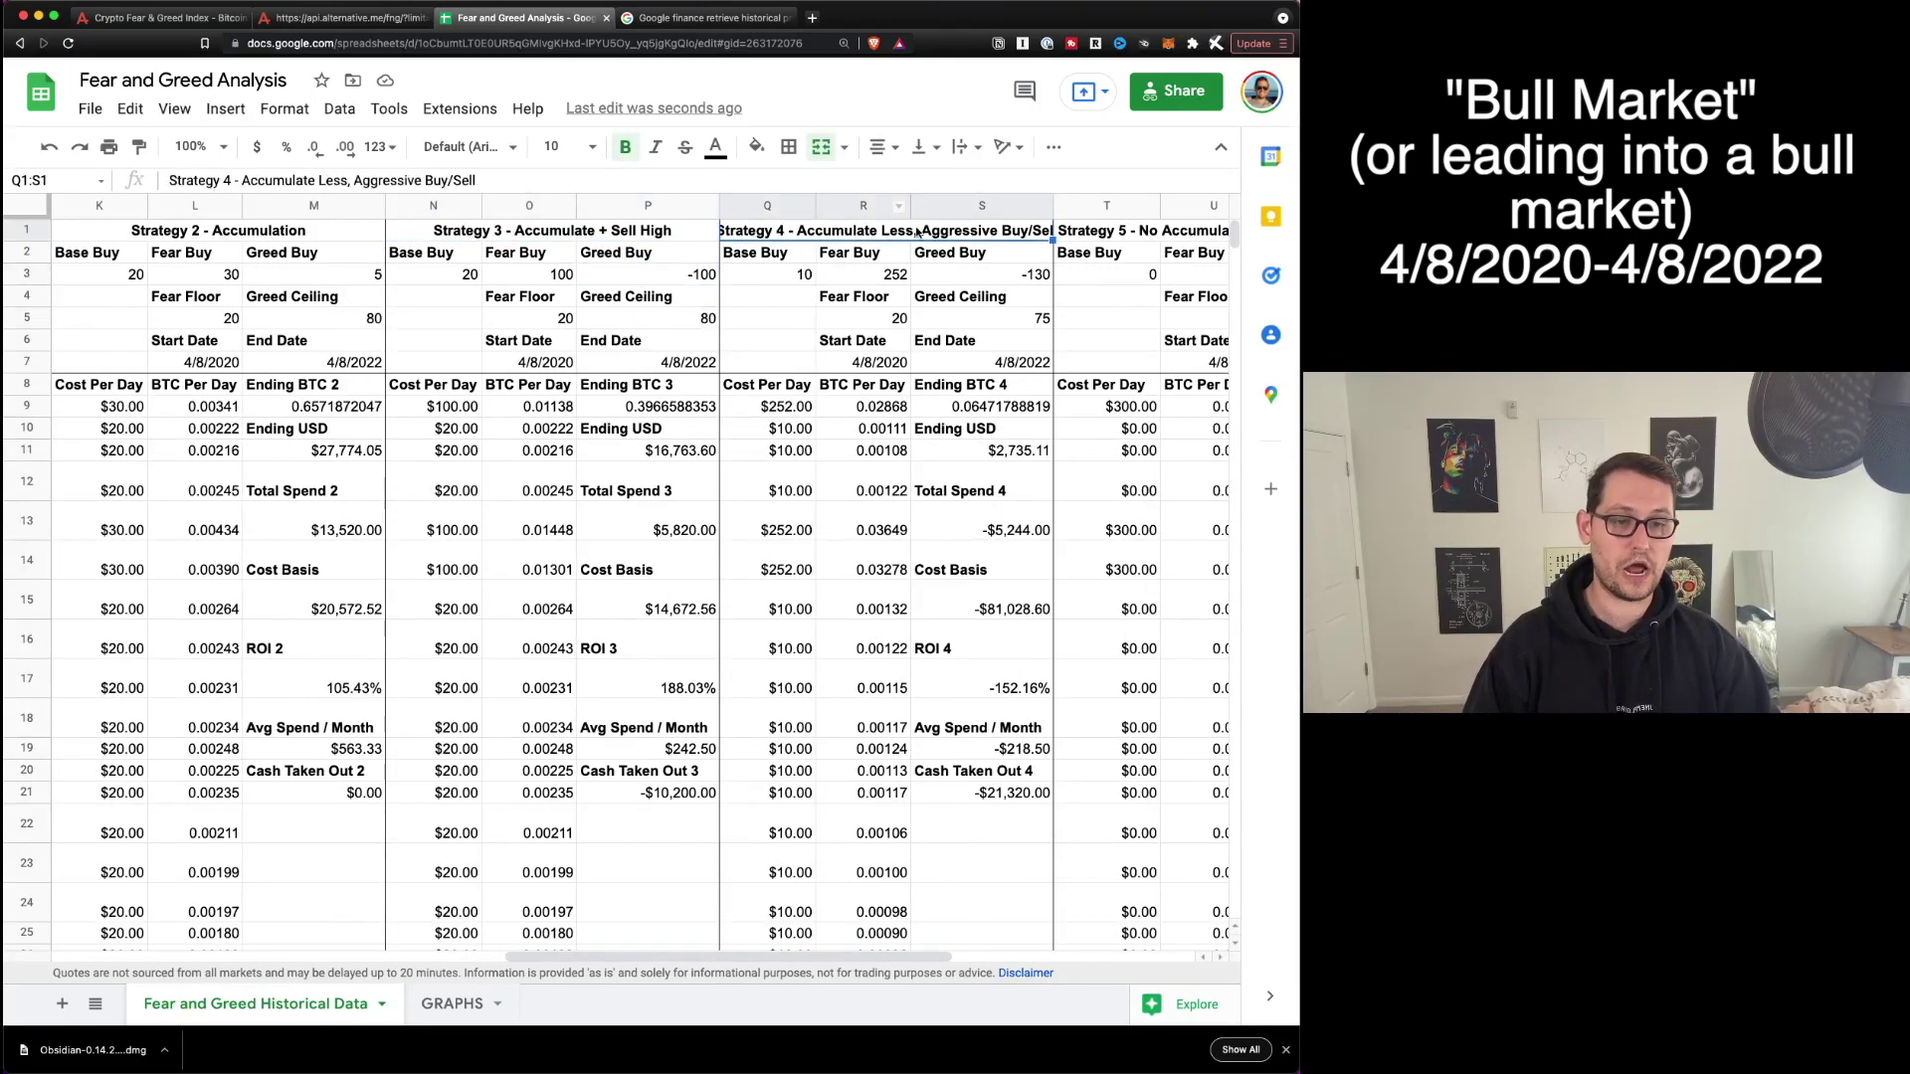
pyautogui.hscroll(2, 925, 258)
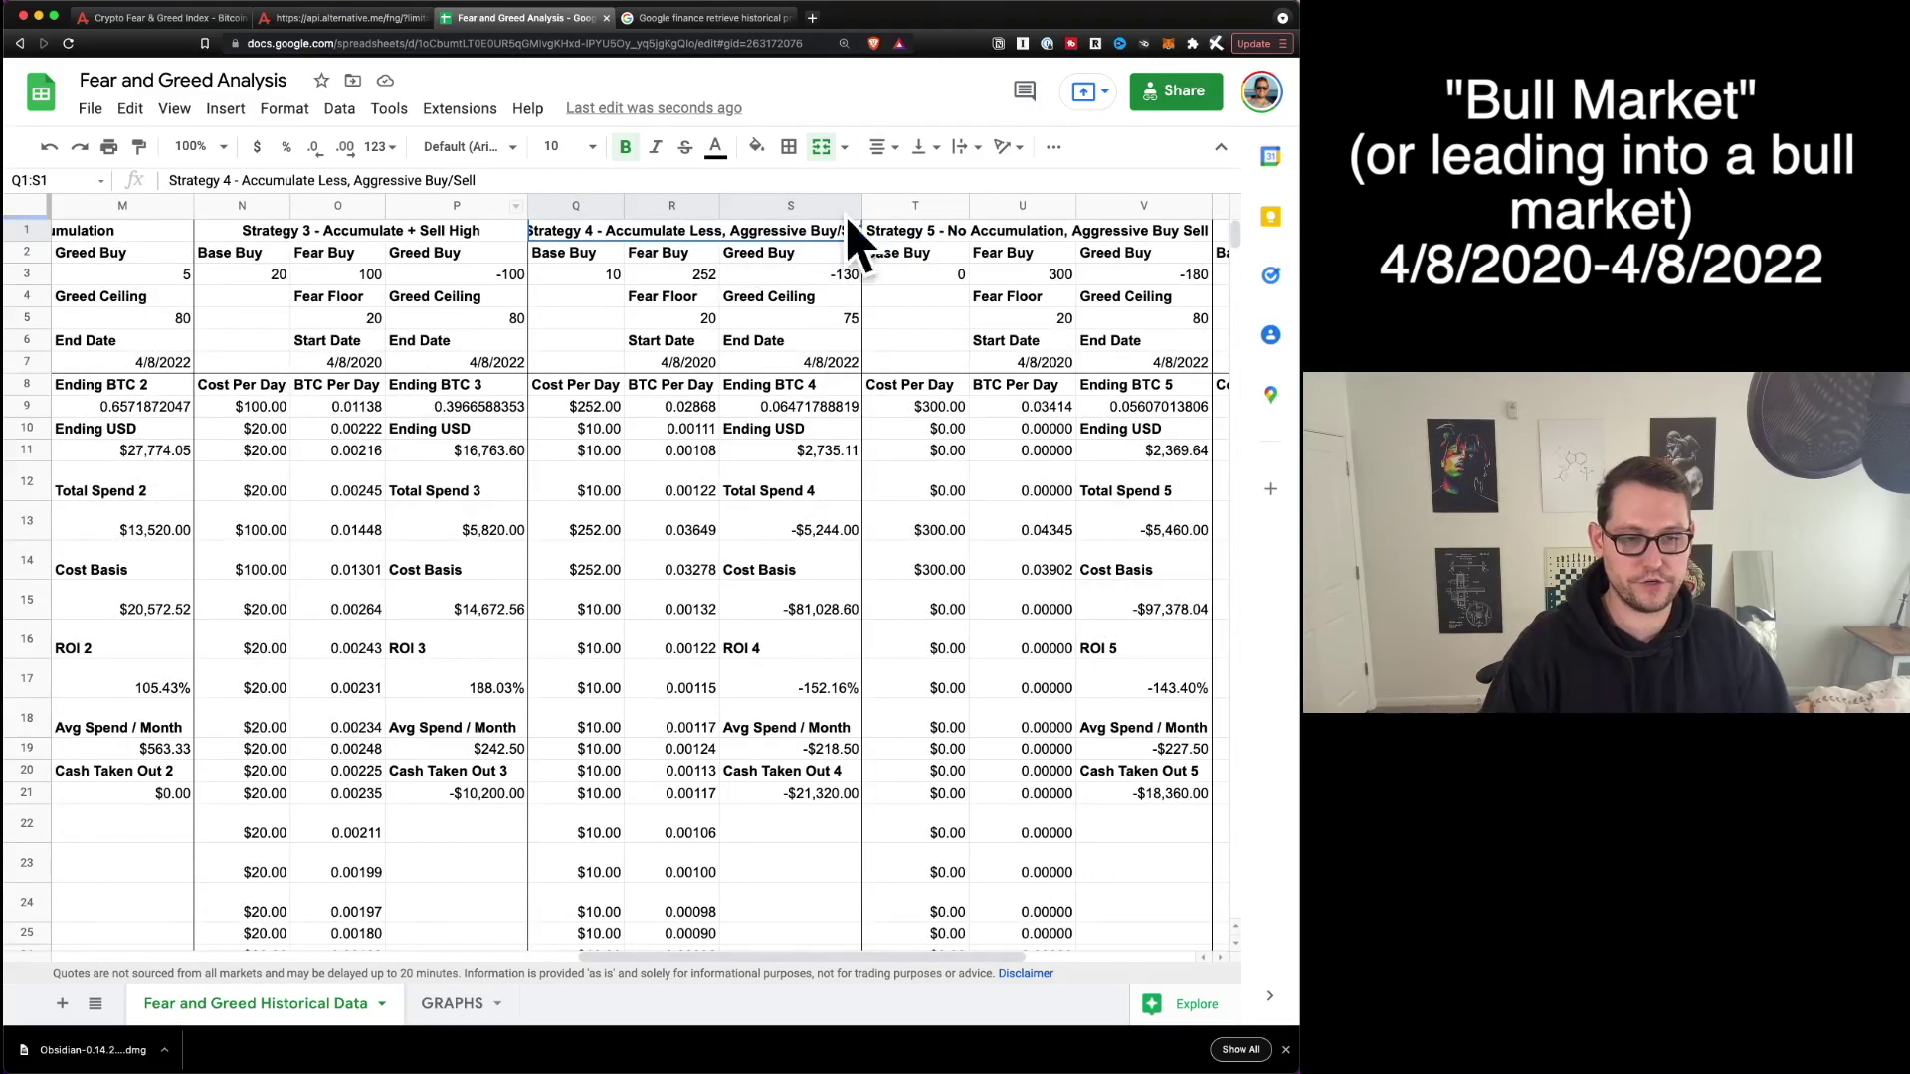
pyautogui.click(933, 230)
pyautogui.hscroll(4, 923, 266)
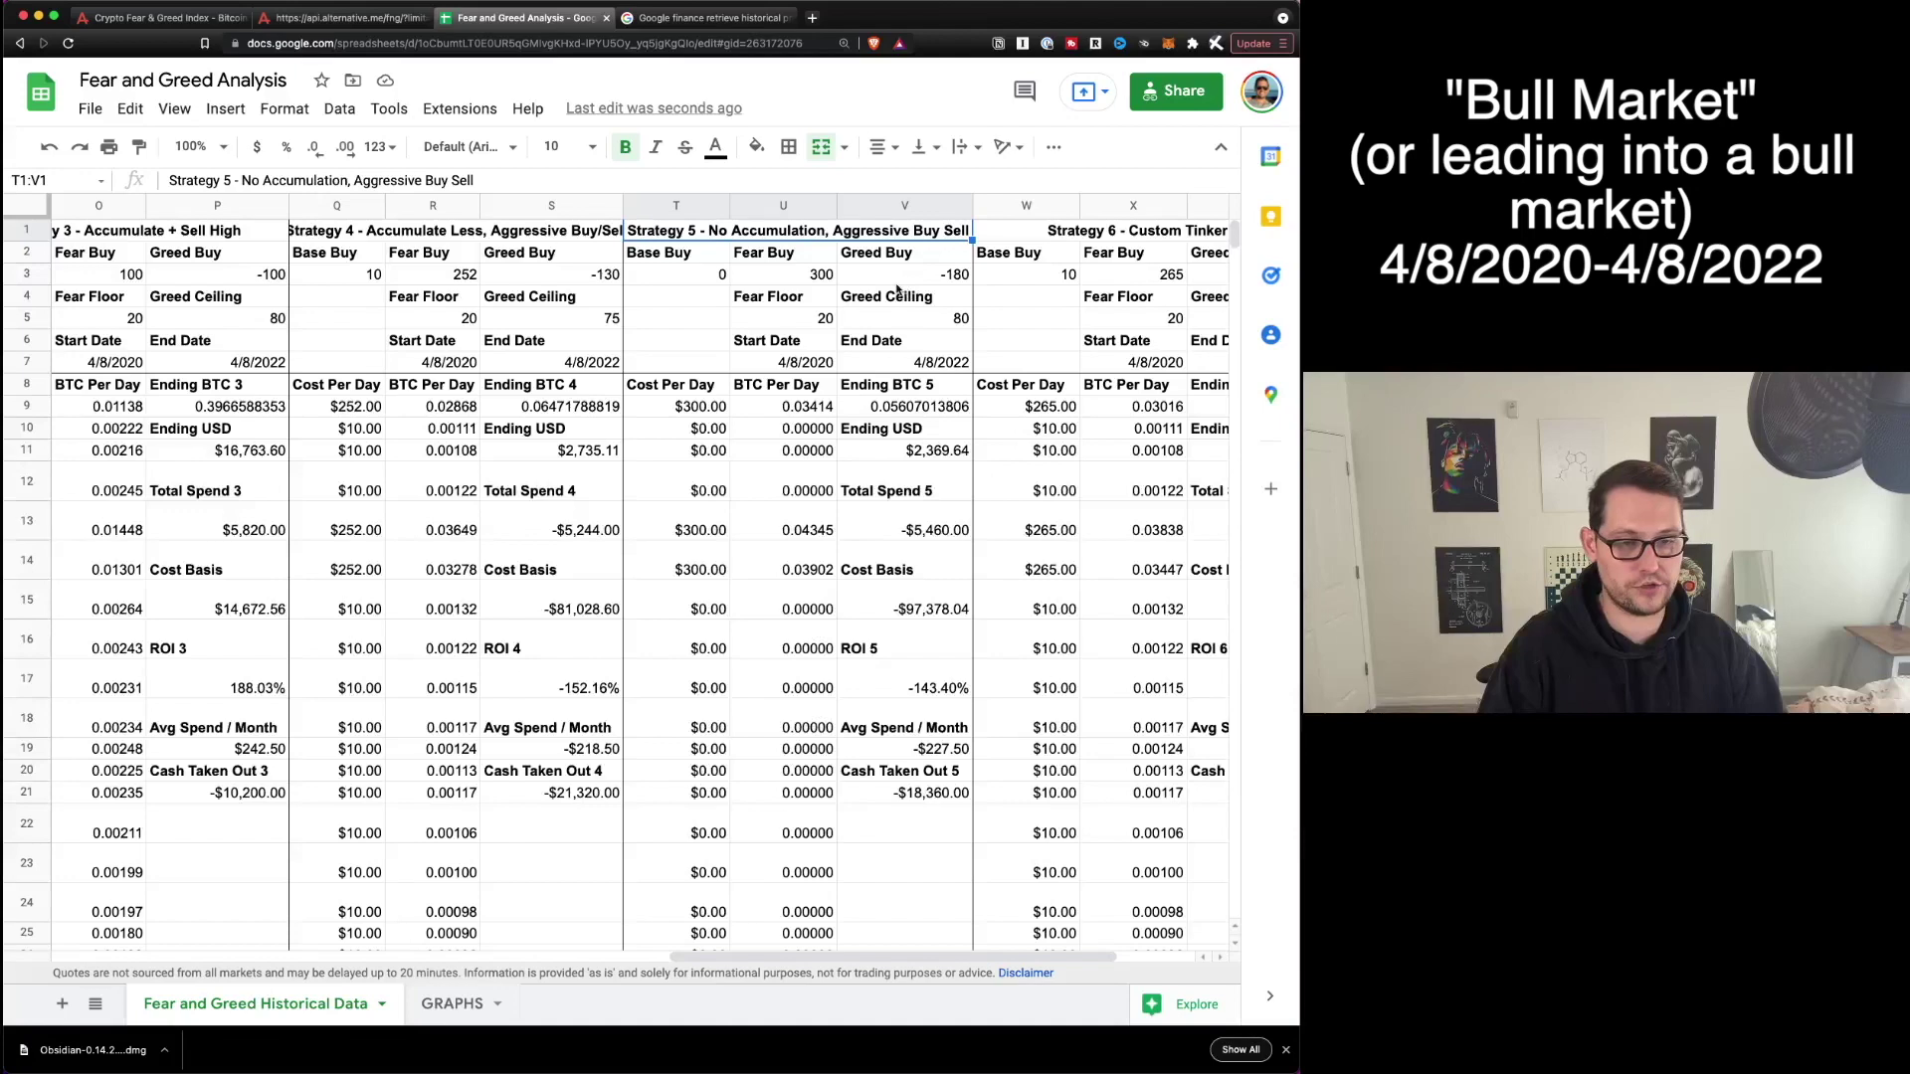
pyautogui.click(909, 235)
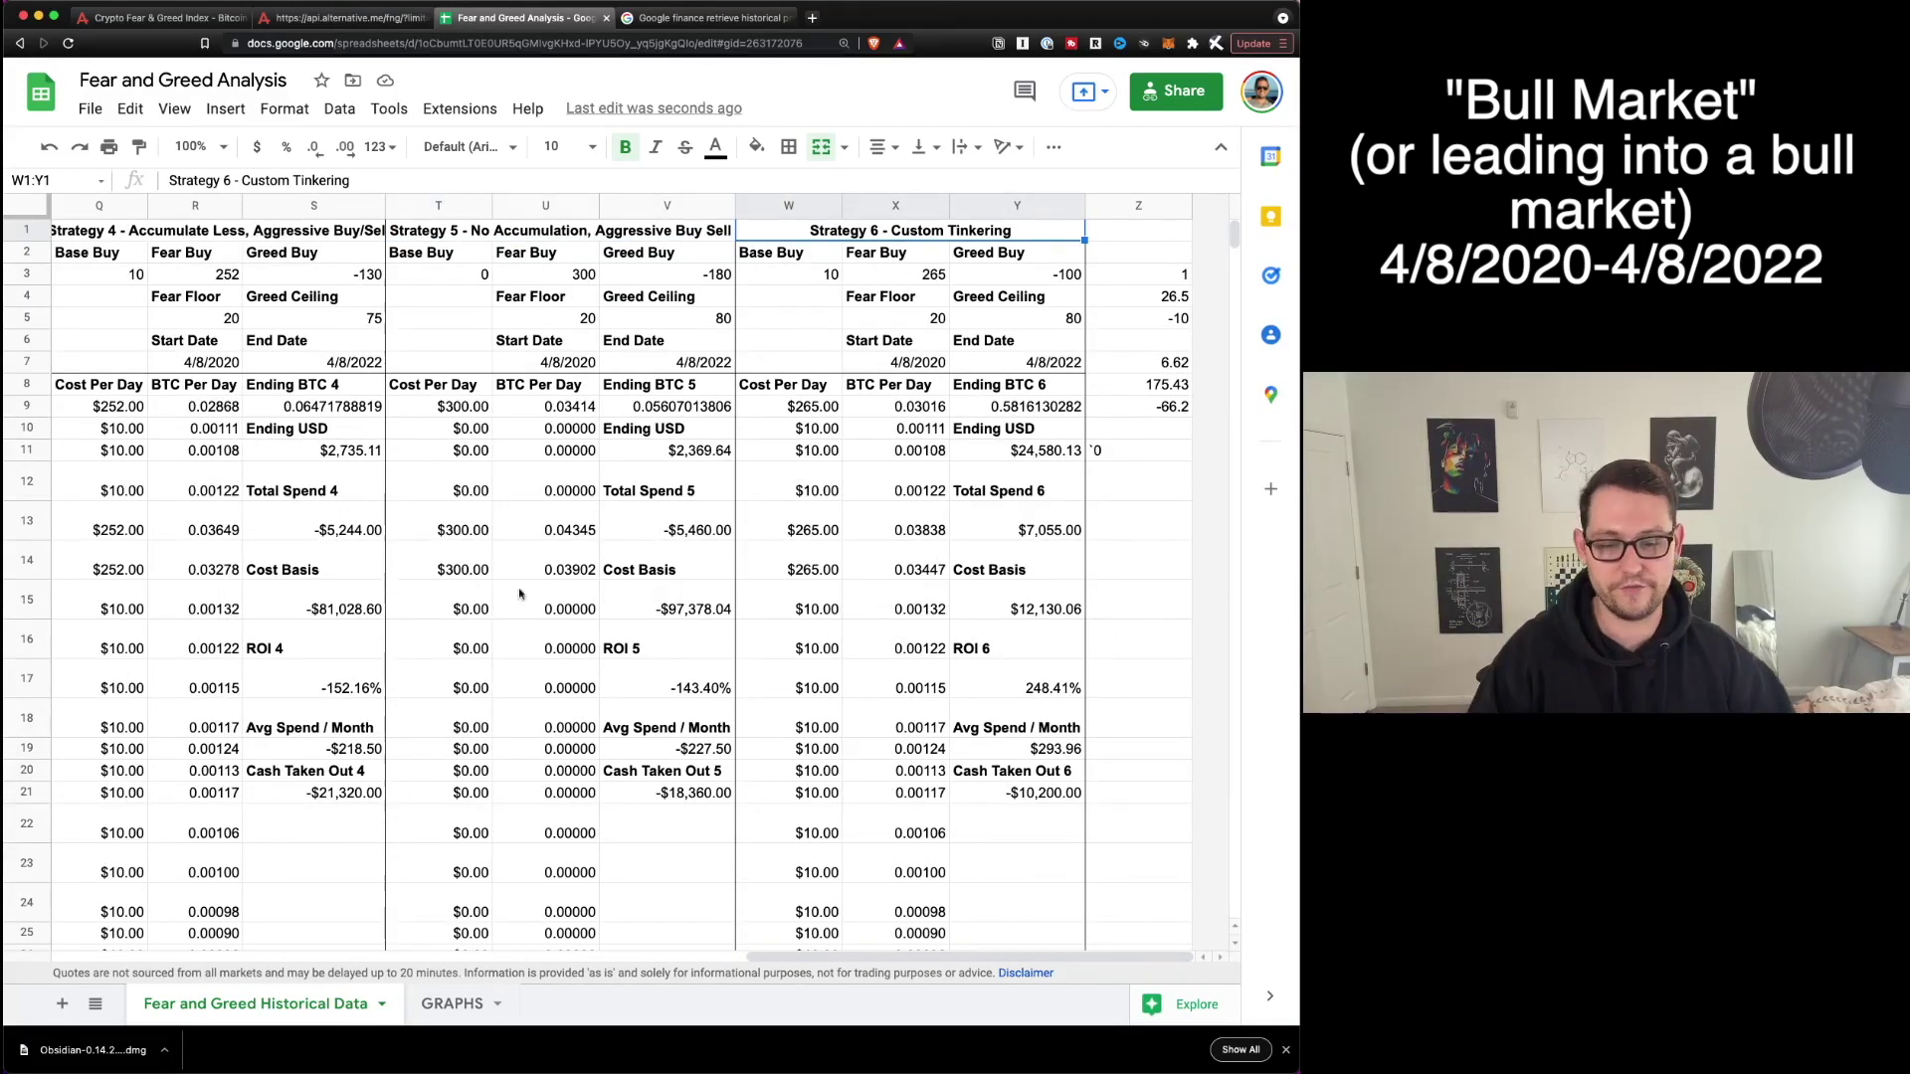
# Compare the strategies for the 4/8/2020 to 4/8/2022 period in the Ending BTC, Total Spend and ROI charts on the GRAPHS sheet.
pyautogui.hotkey('alt', 'Down')
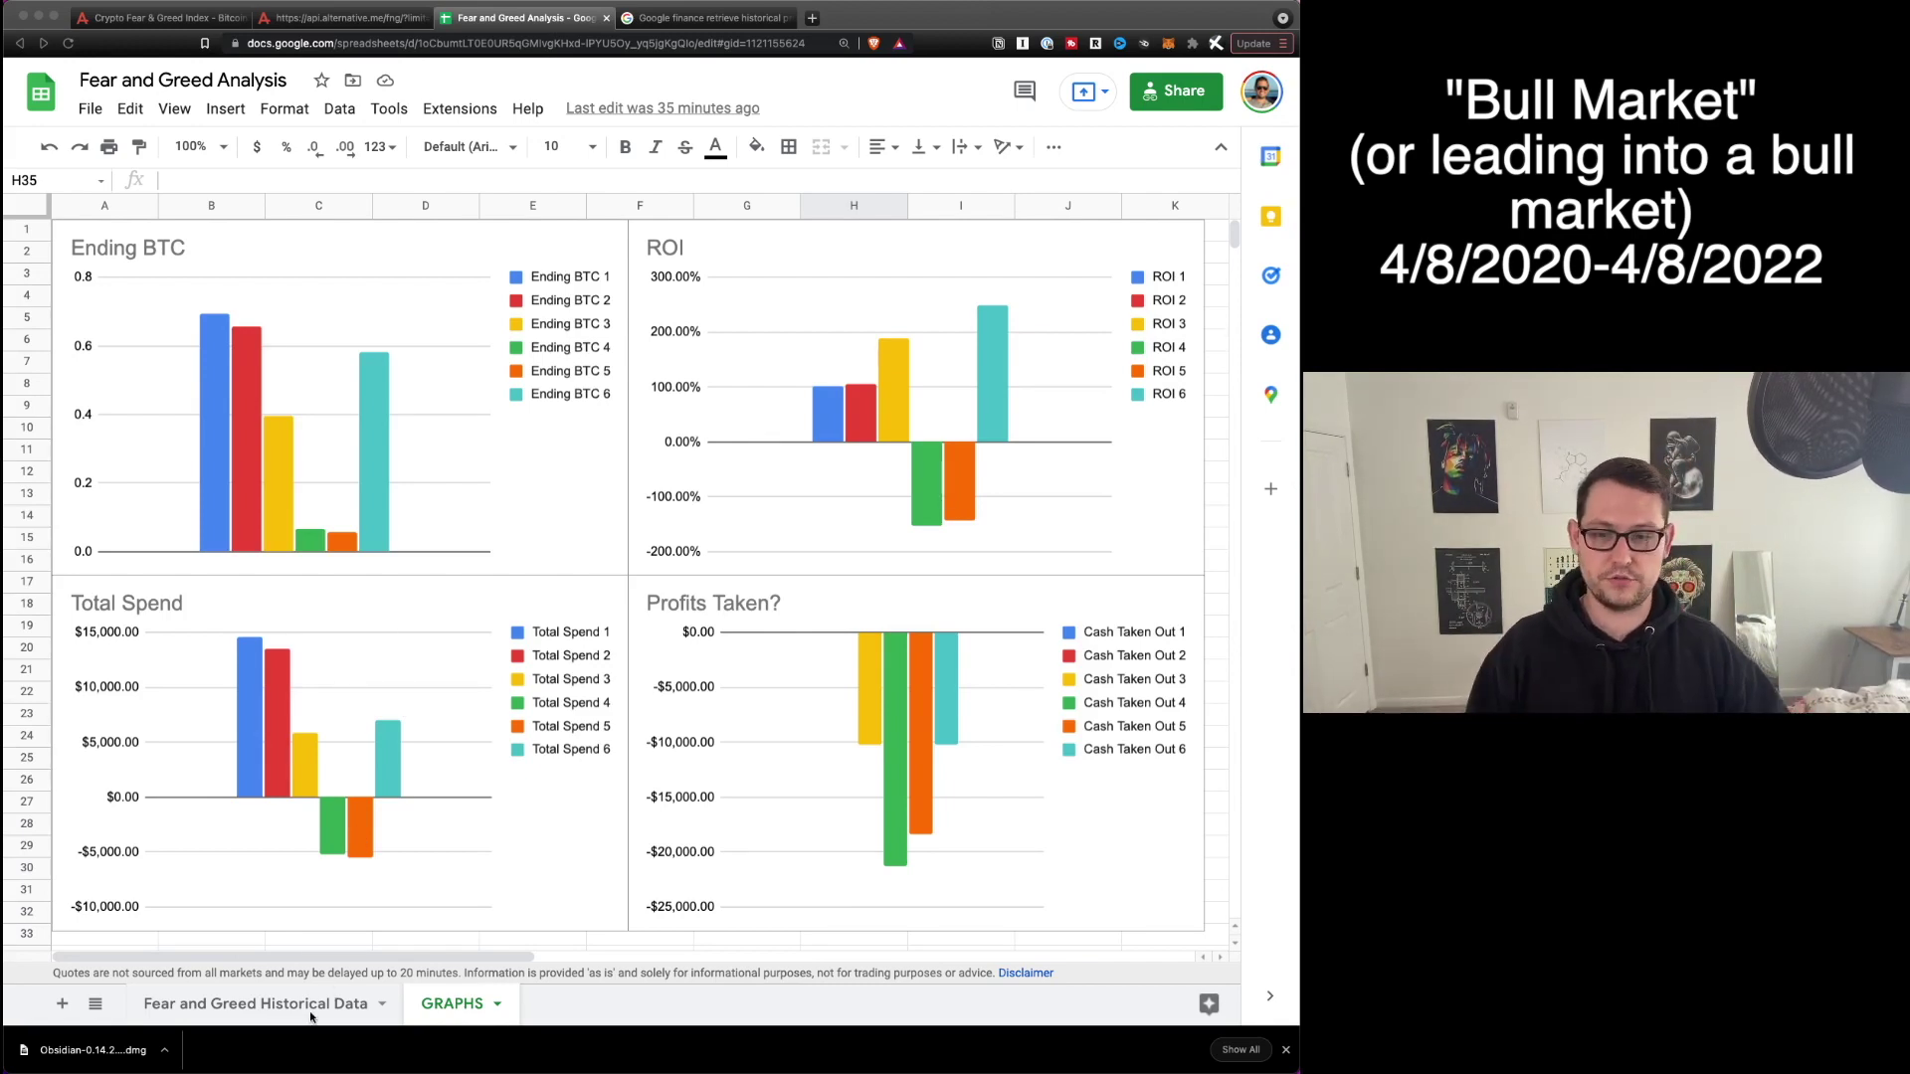
pyautogui.click(299, 545)
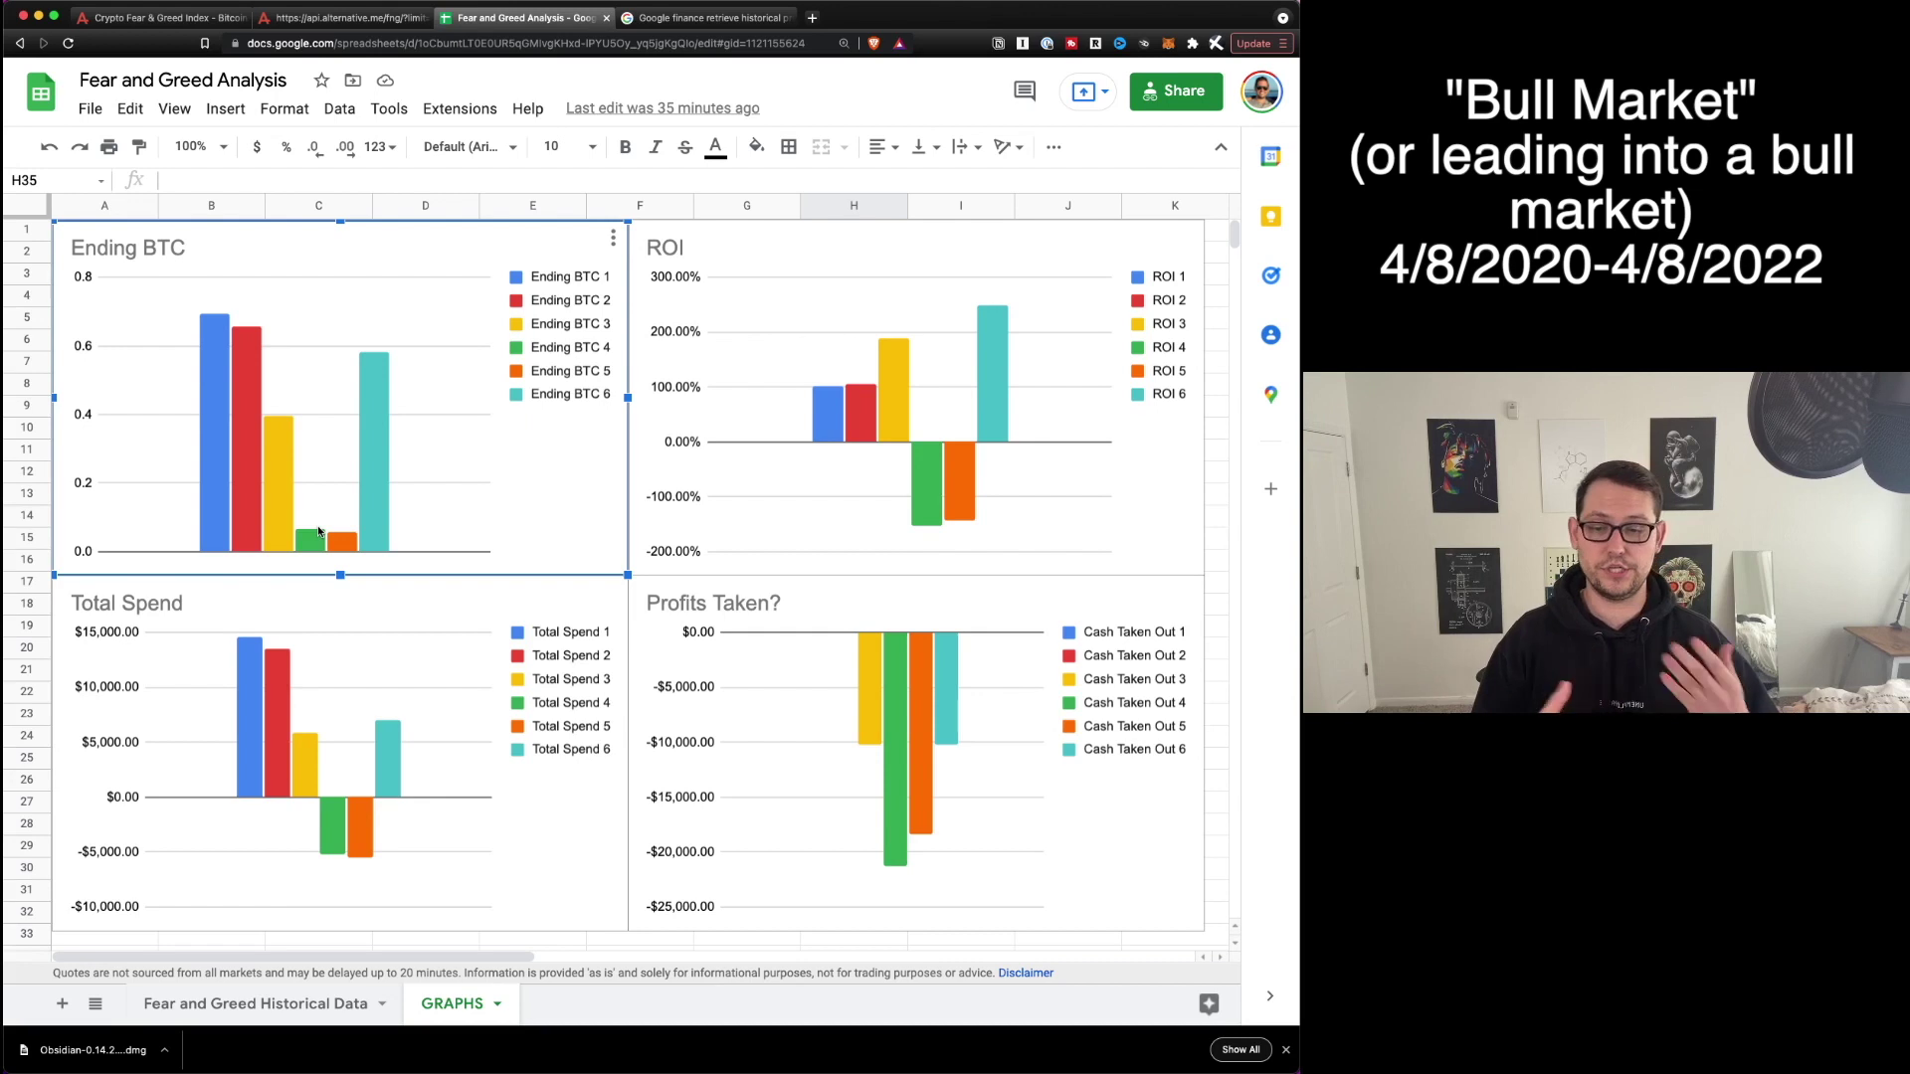
pyautogui.moveTo(325, 542)
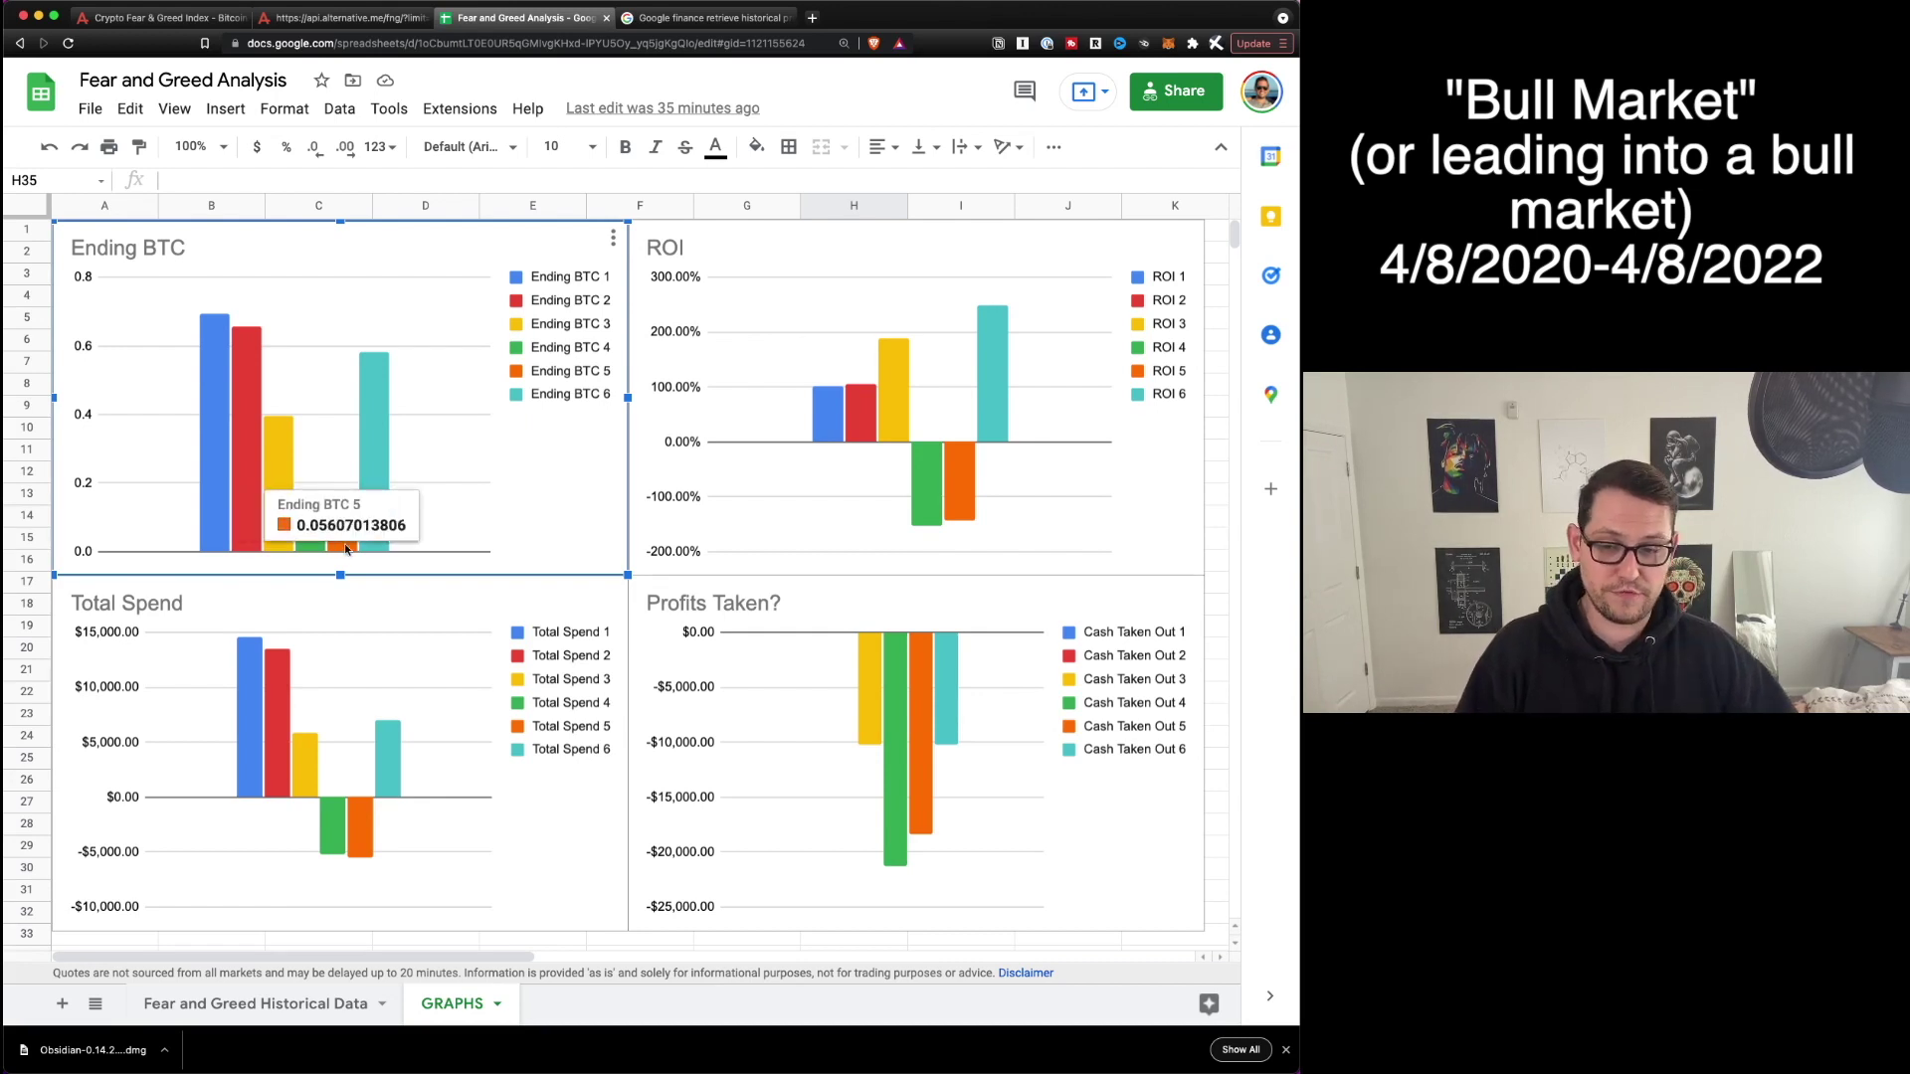
pyautogui.moveTo(211, 348)
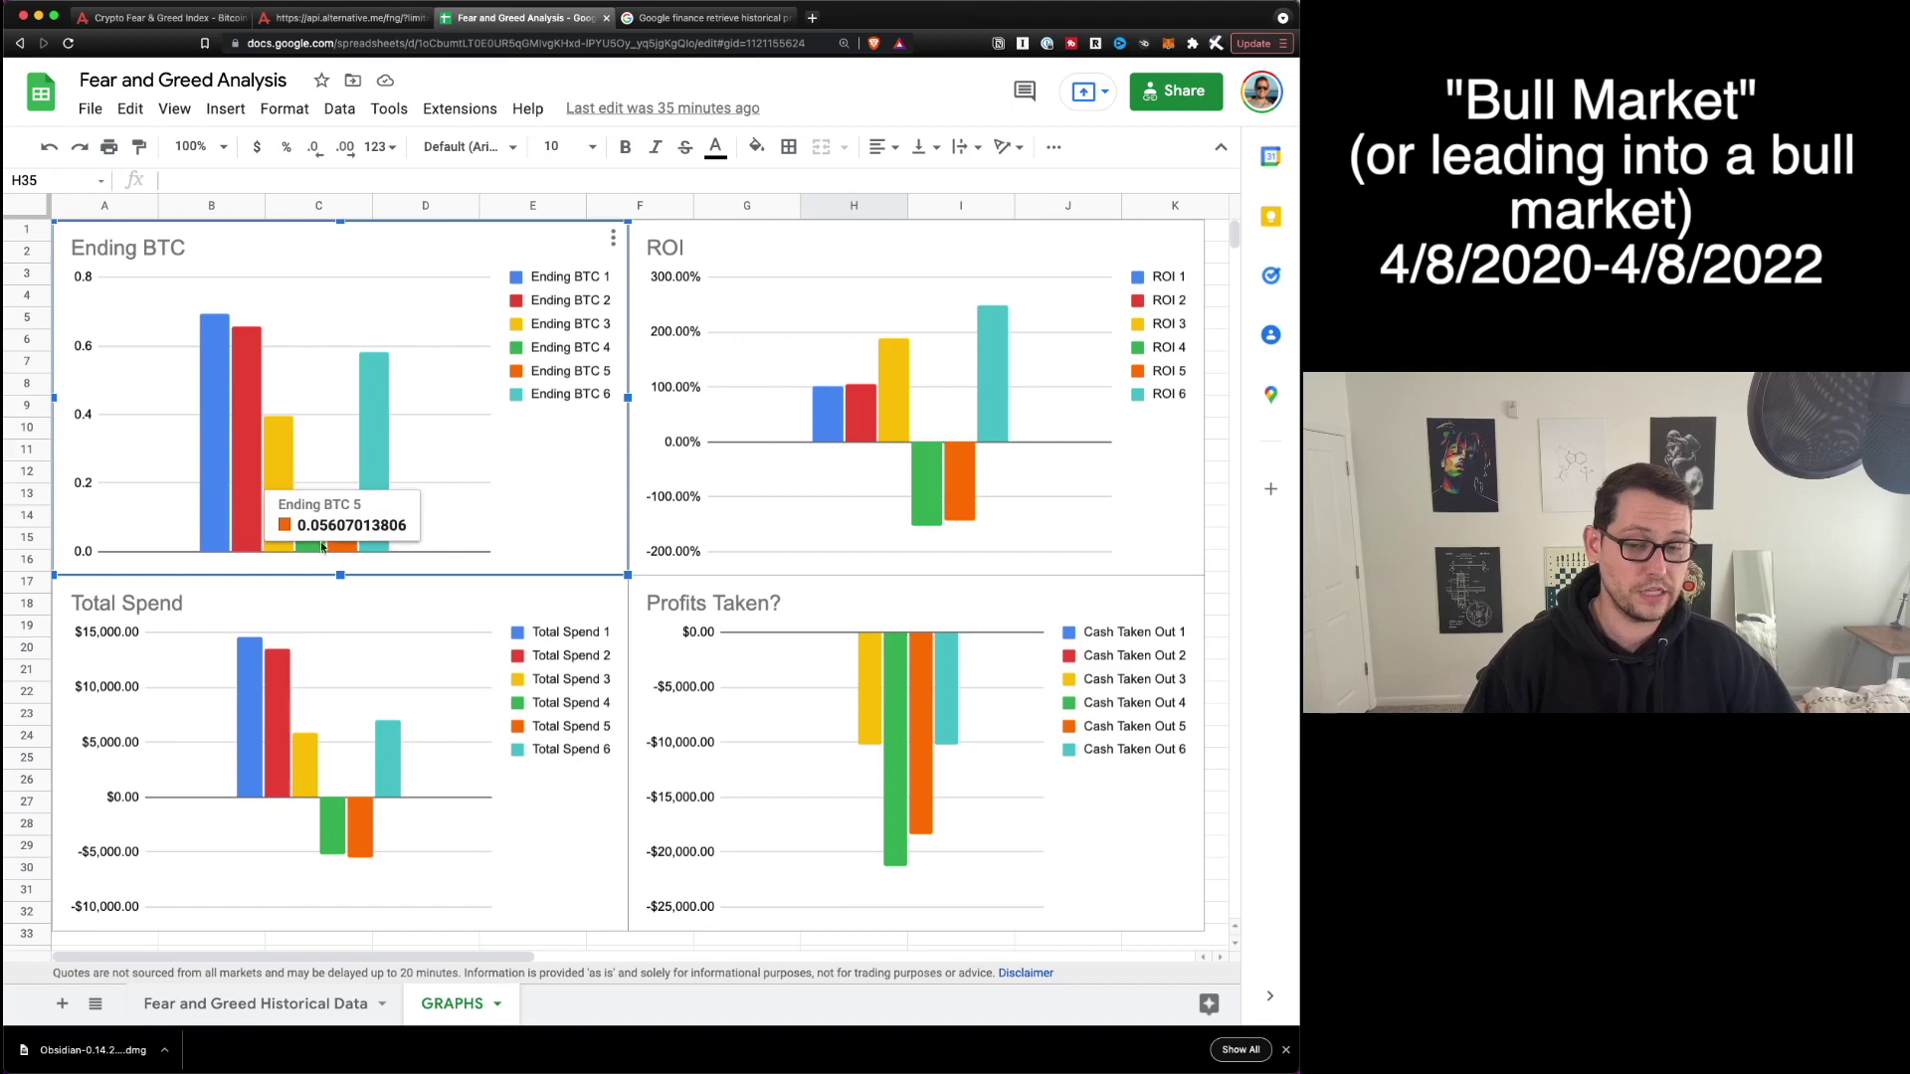
pyautogui.click(344, 810)
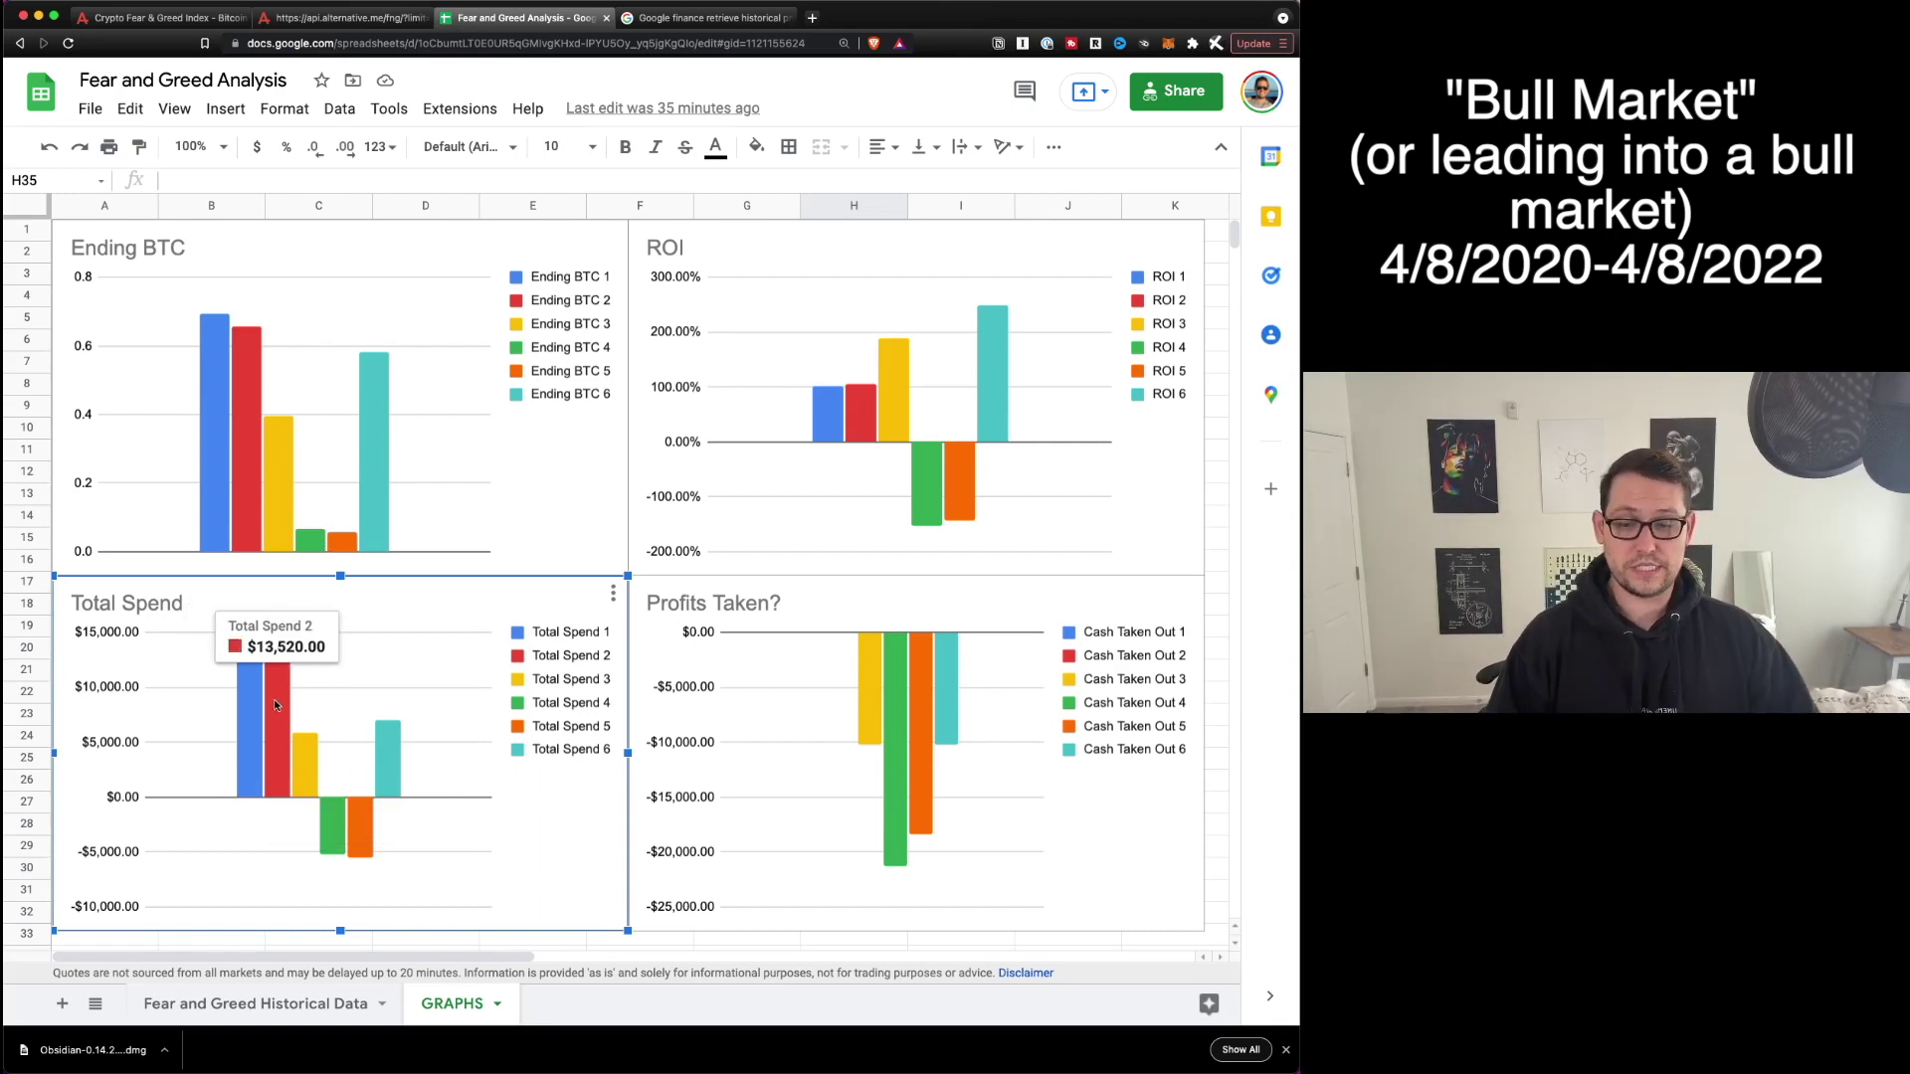
pyautogui.moveTo(365, 752)
pyautogui.moveTo(257, 726)
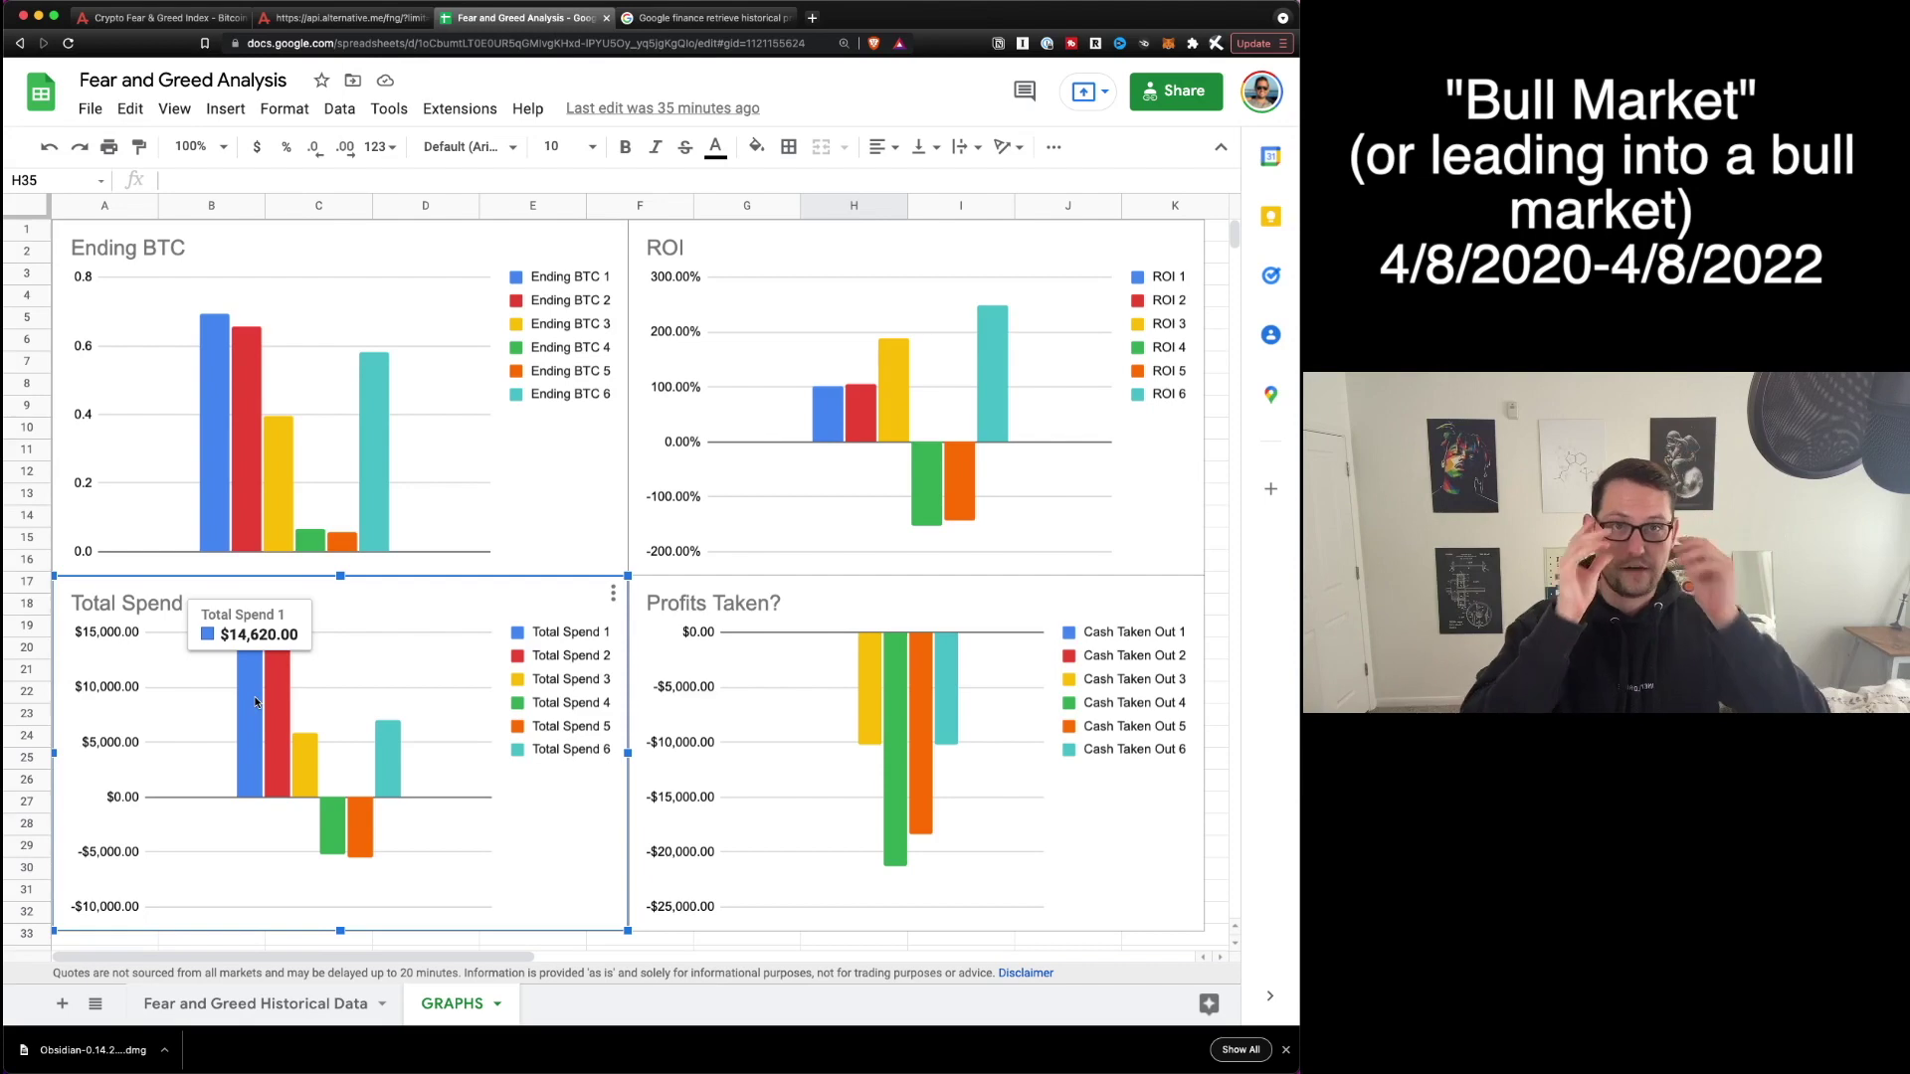
pyautogui.click(945, 471)
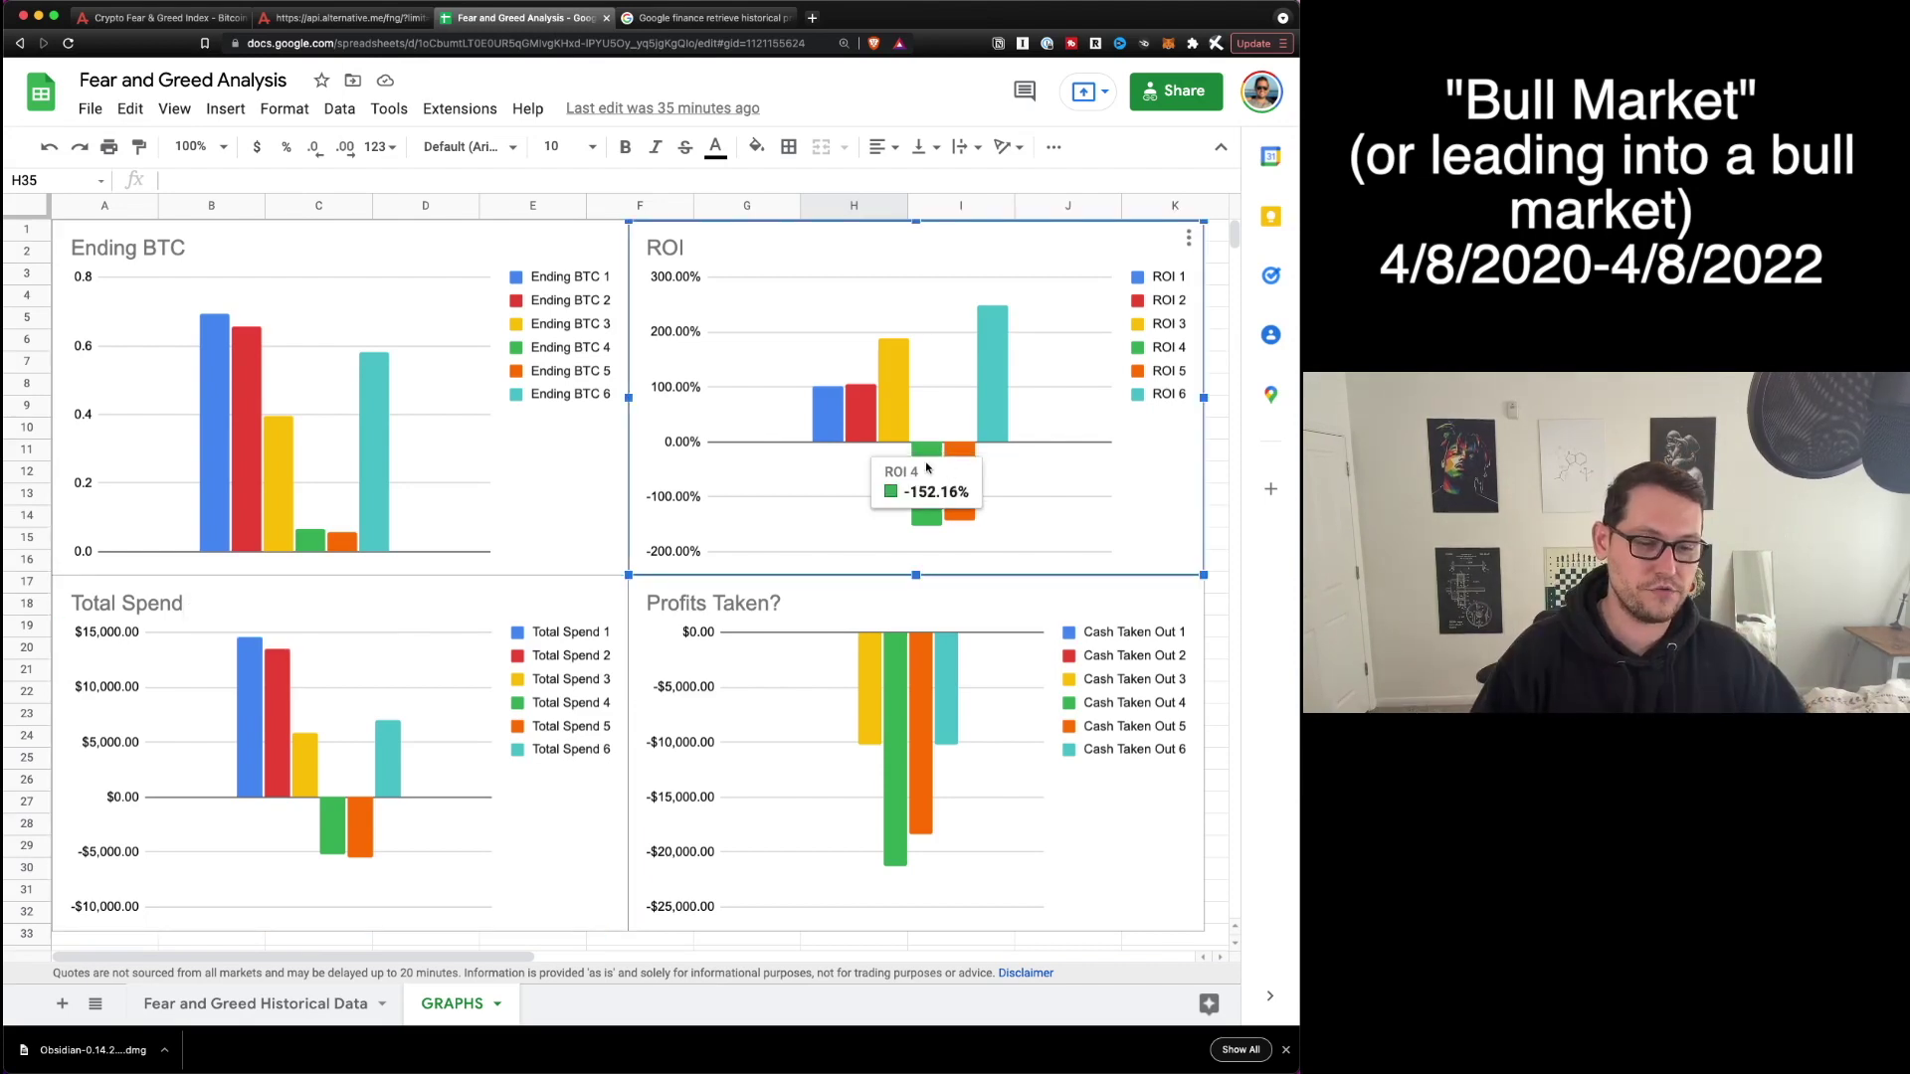
pyautogui.moveTo(952, 478)
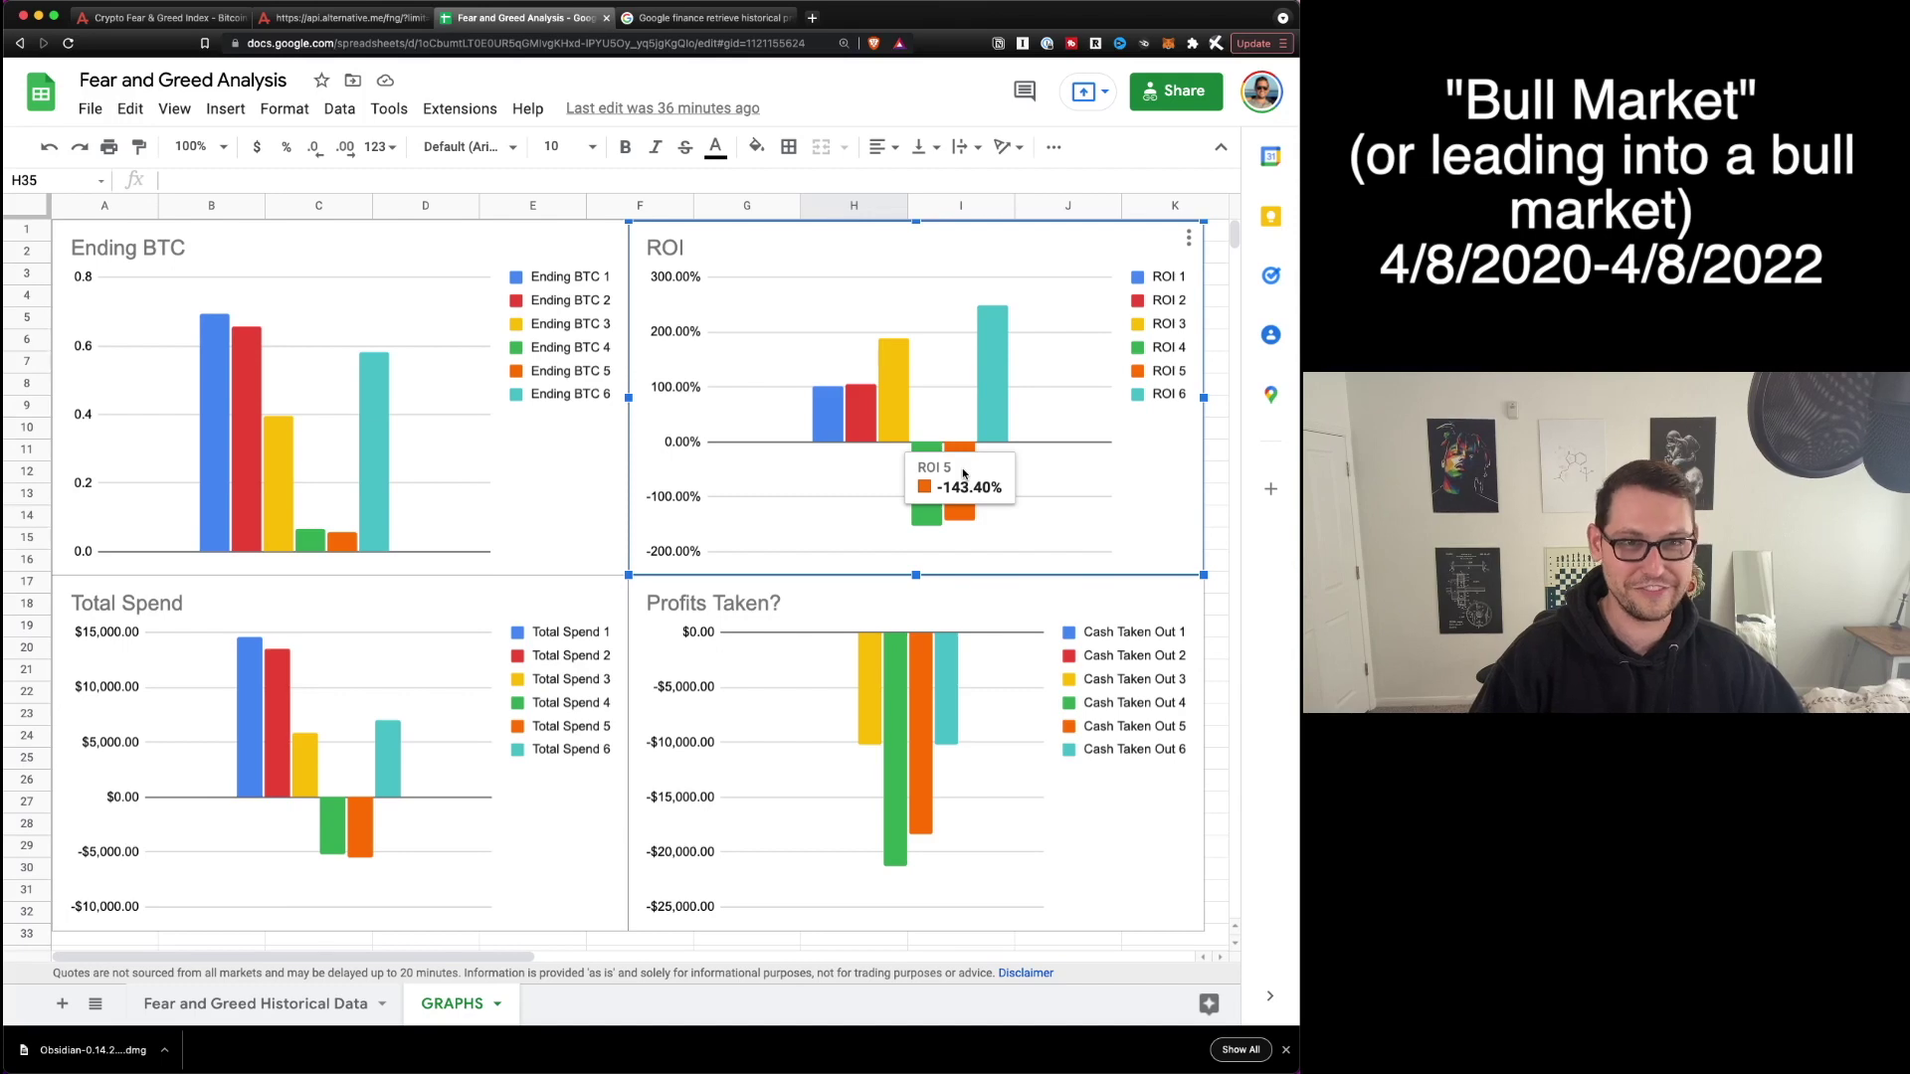
# Compare the 4/8/2020 to 4/8/2022 results of the strategies across the Ending BTC, Total Spend and Profits Taken? charts, focusing on Strategies 4 and 5.
pyautogui.click(304, 553)
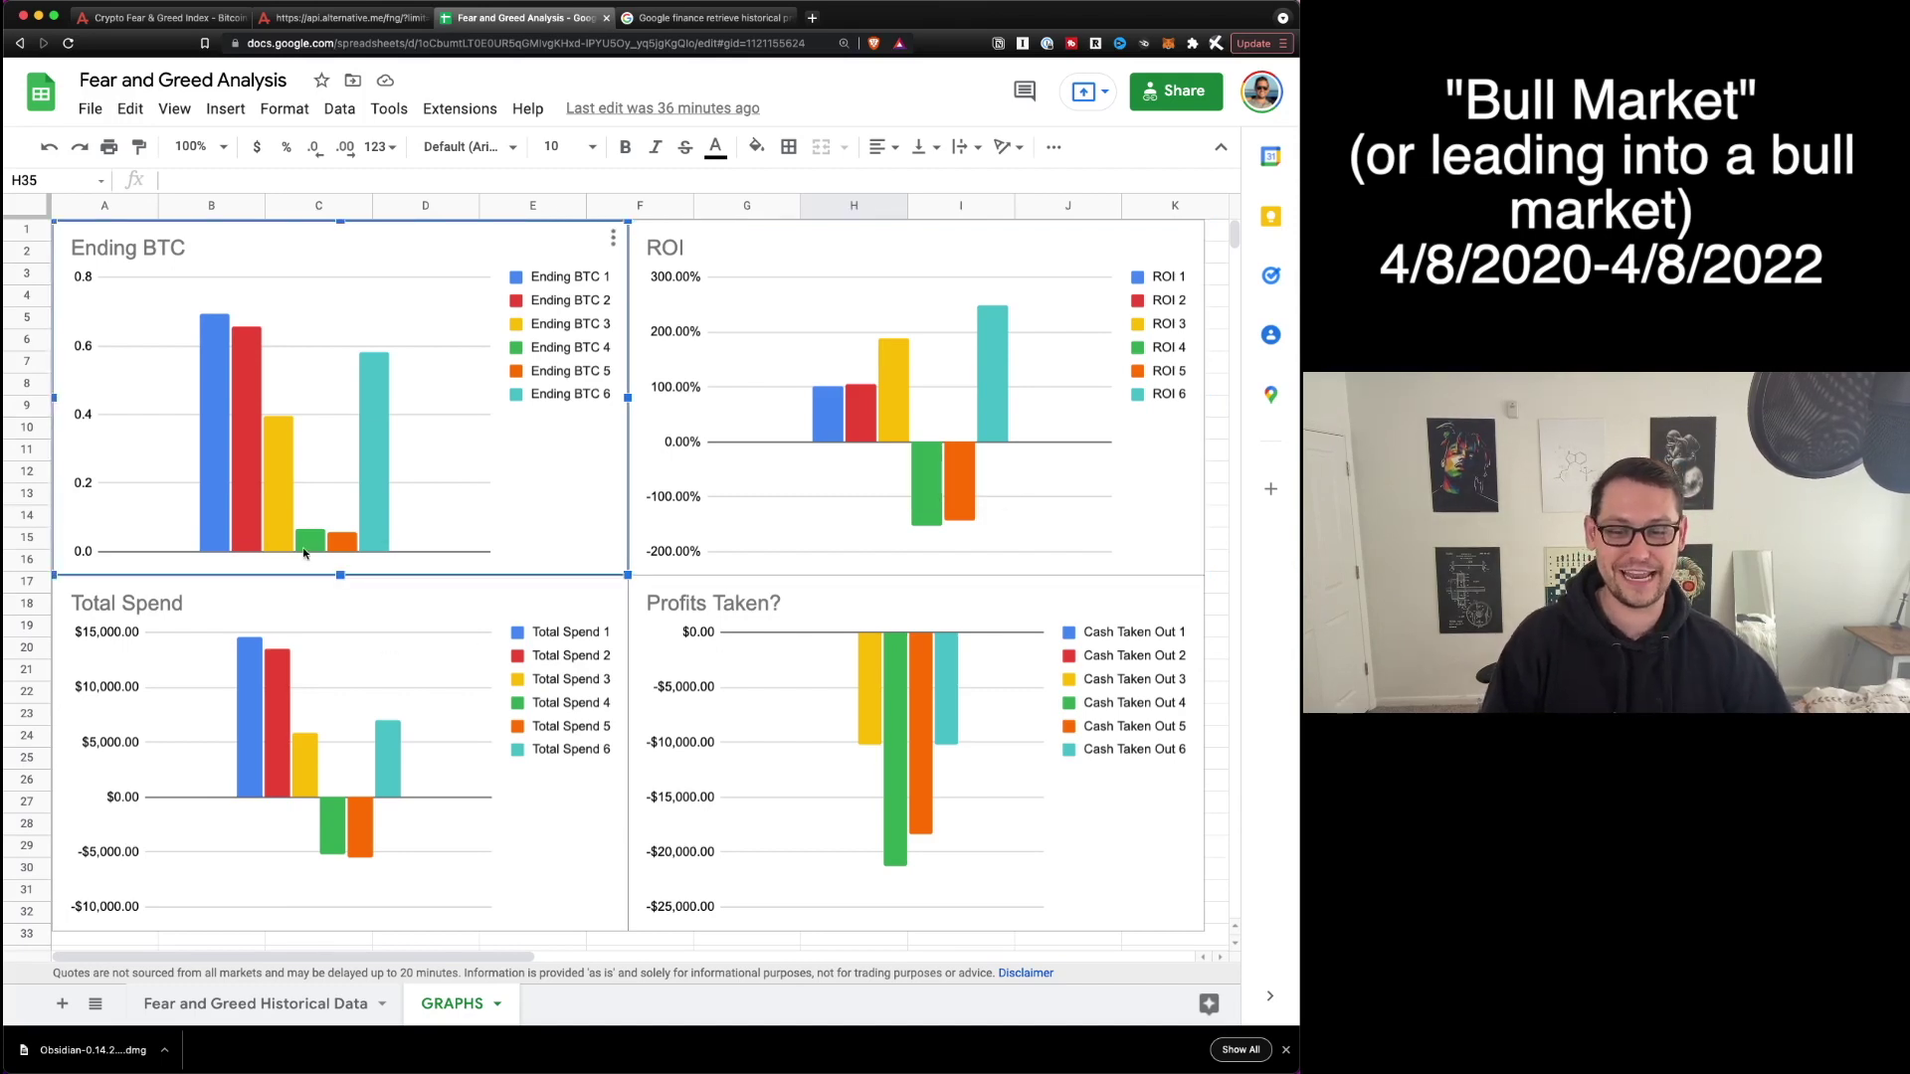
pyautogui.click(334, 824)
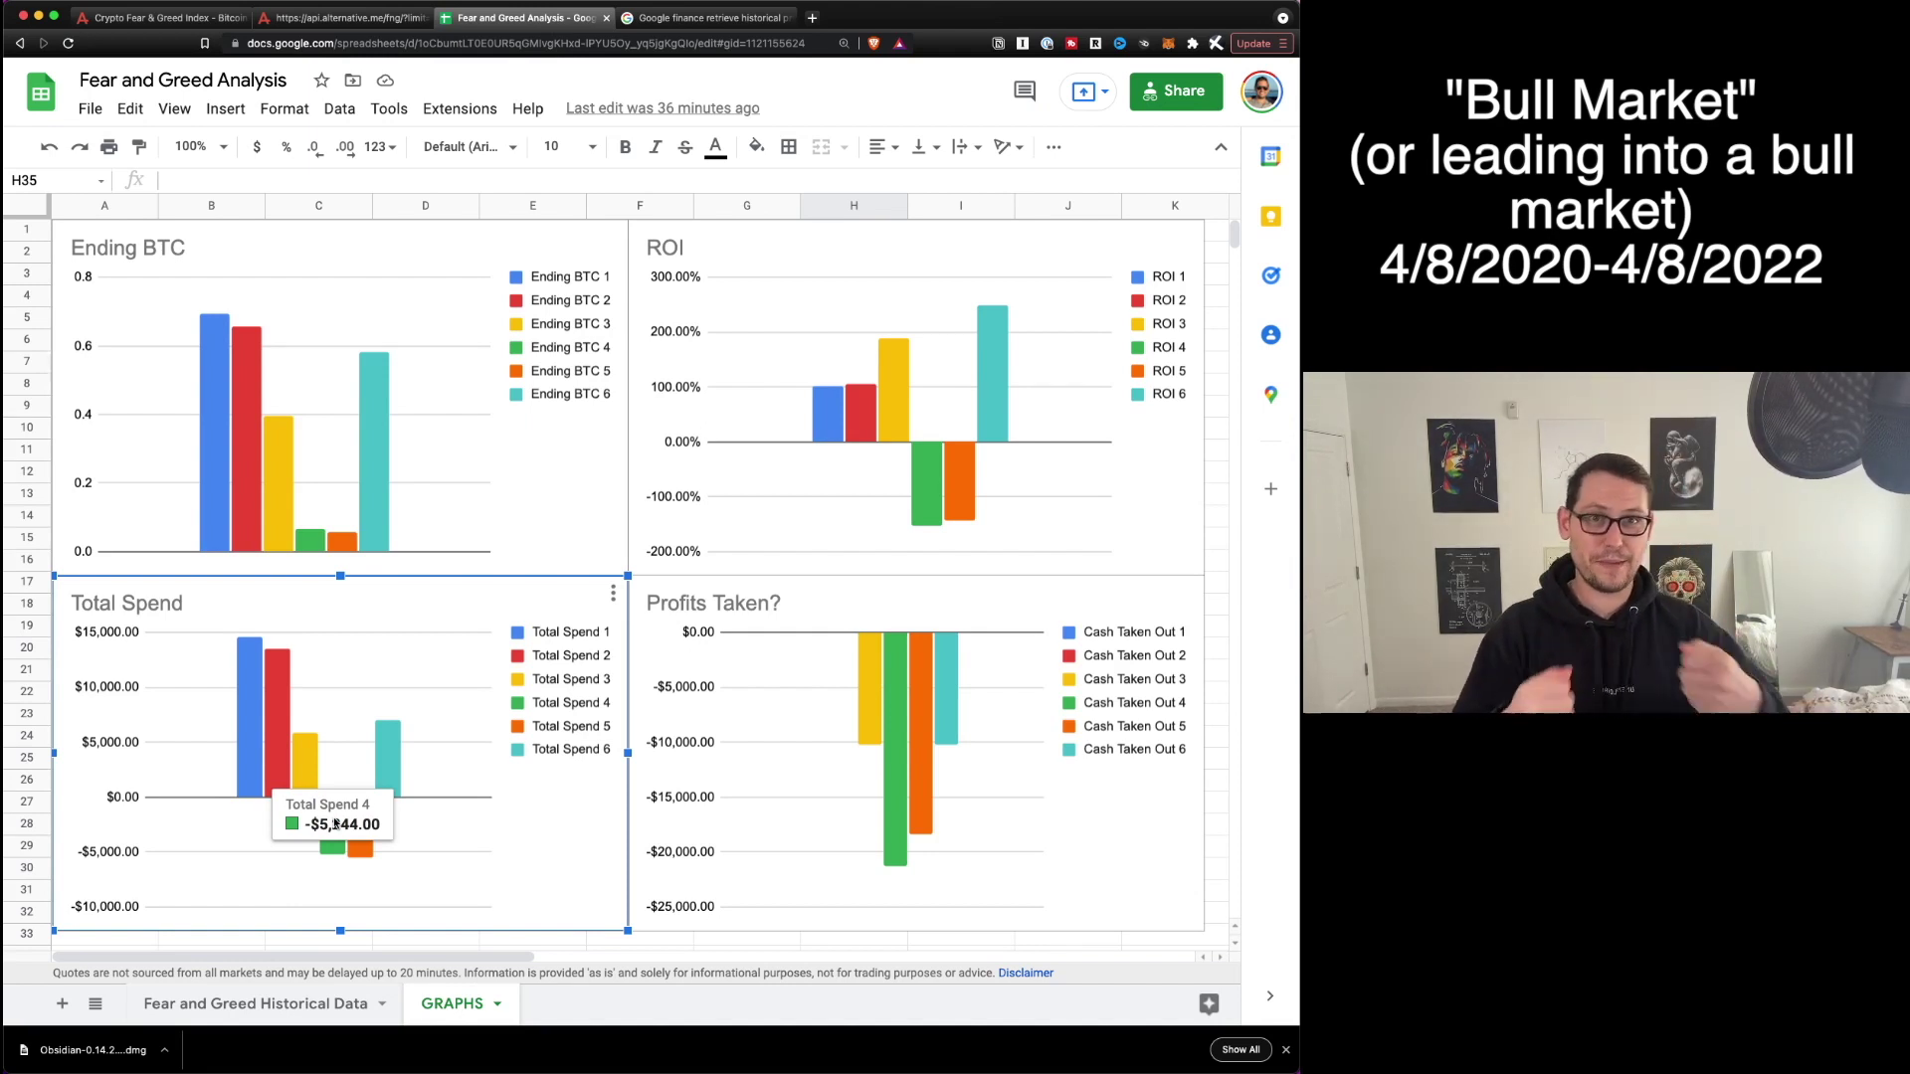
pyautogui.click(310, 552)
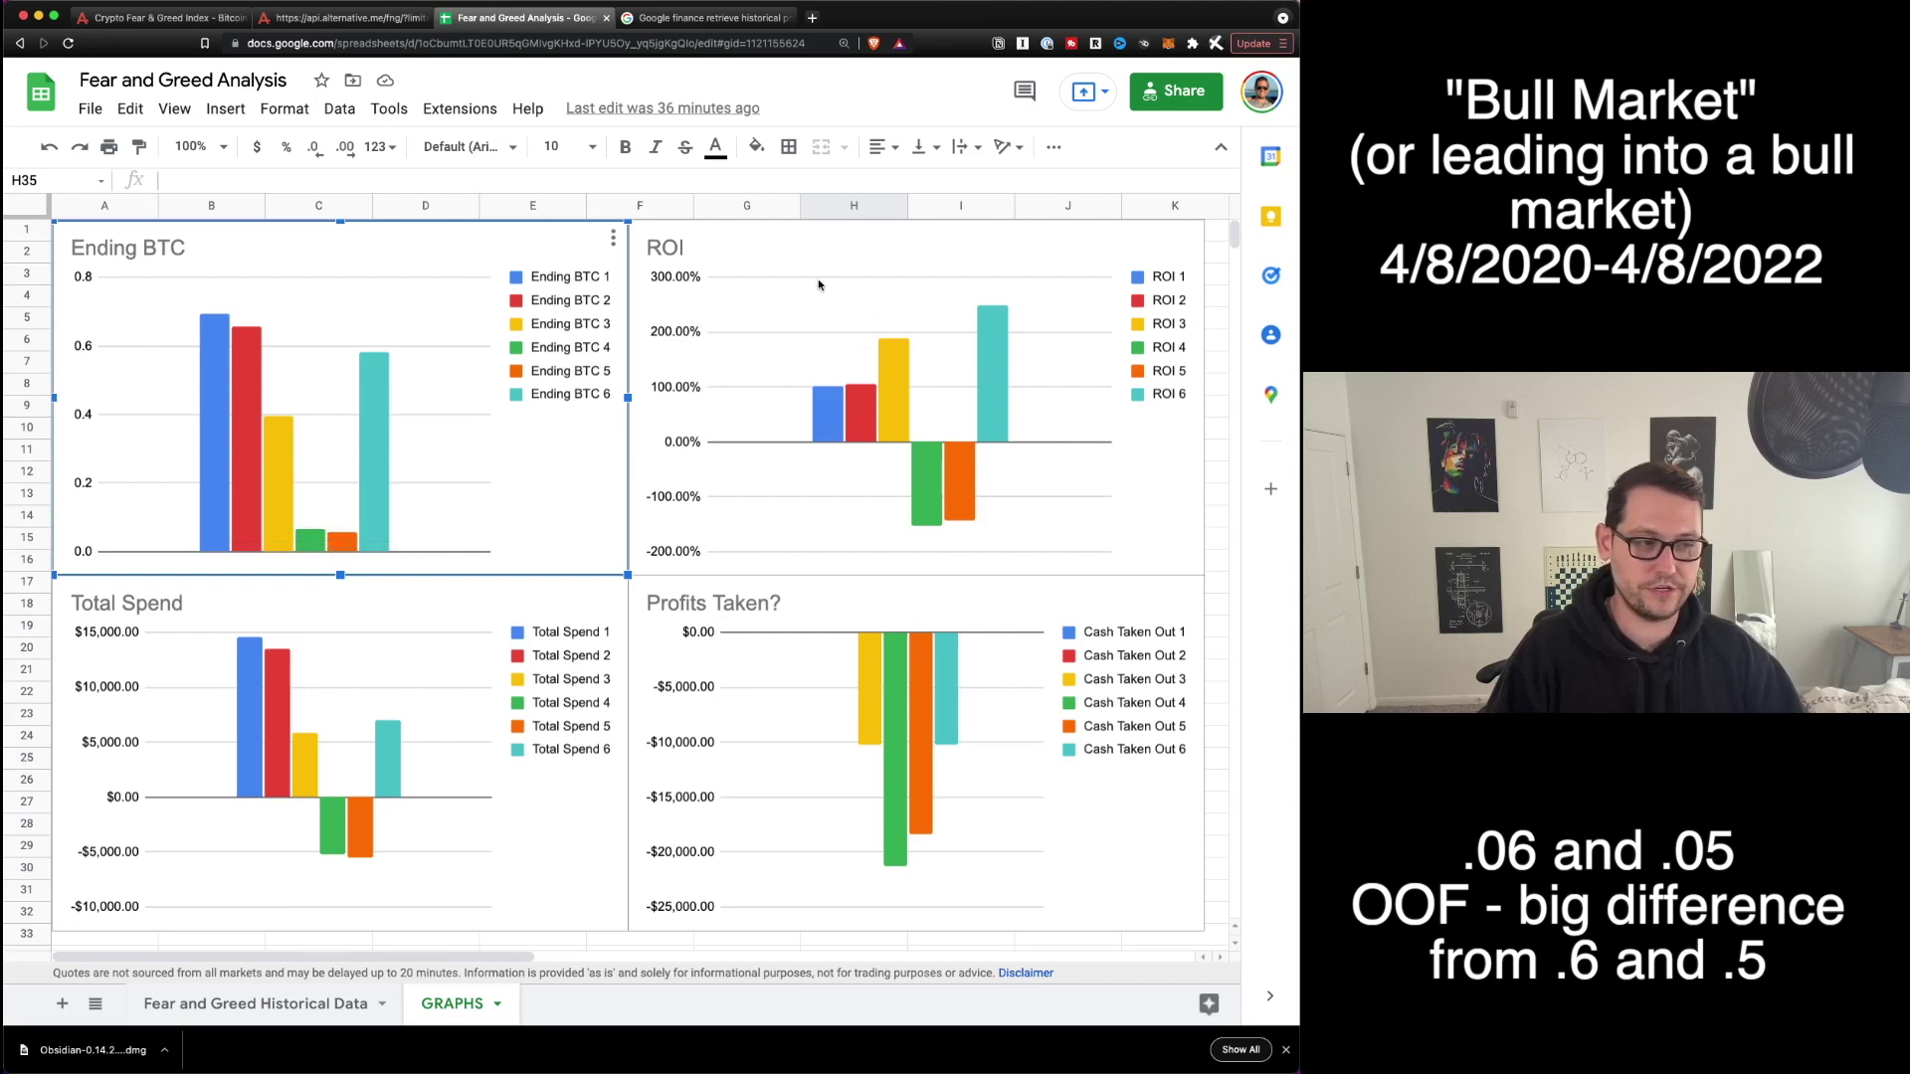
pyautogui.click(868, 668)
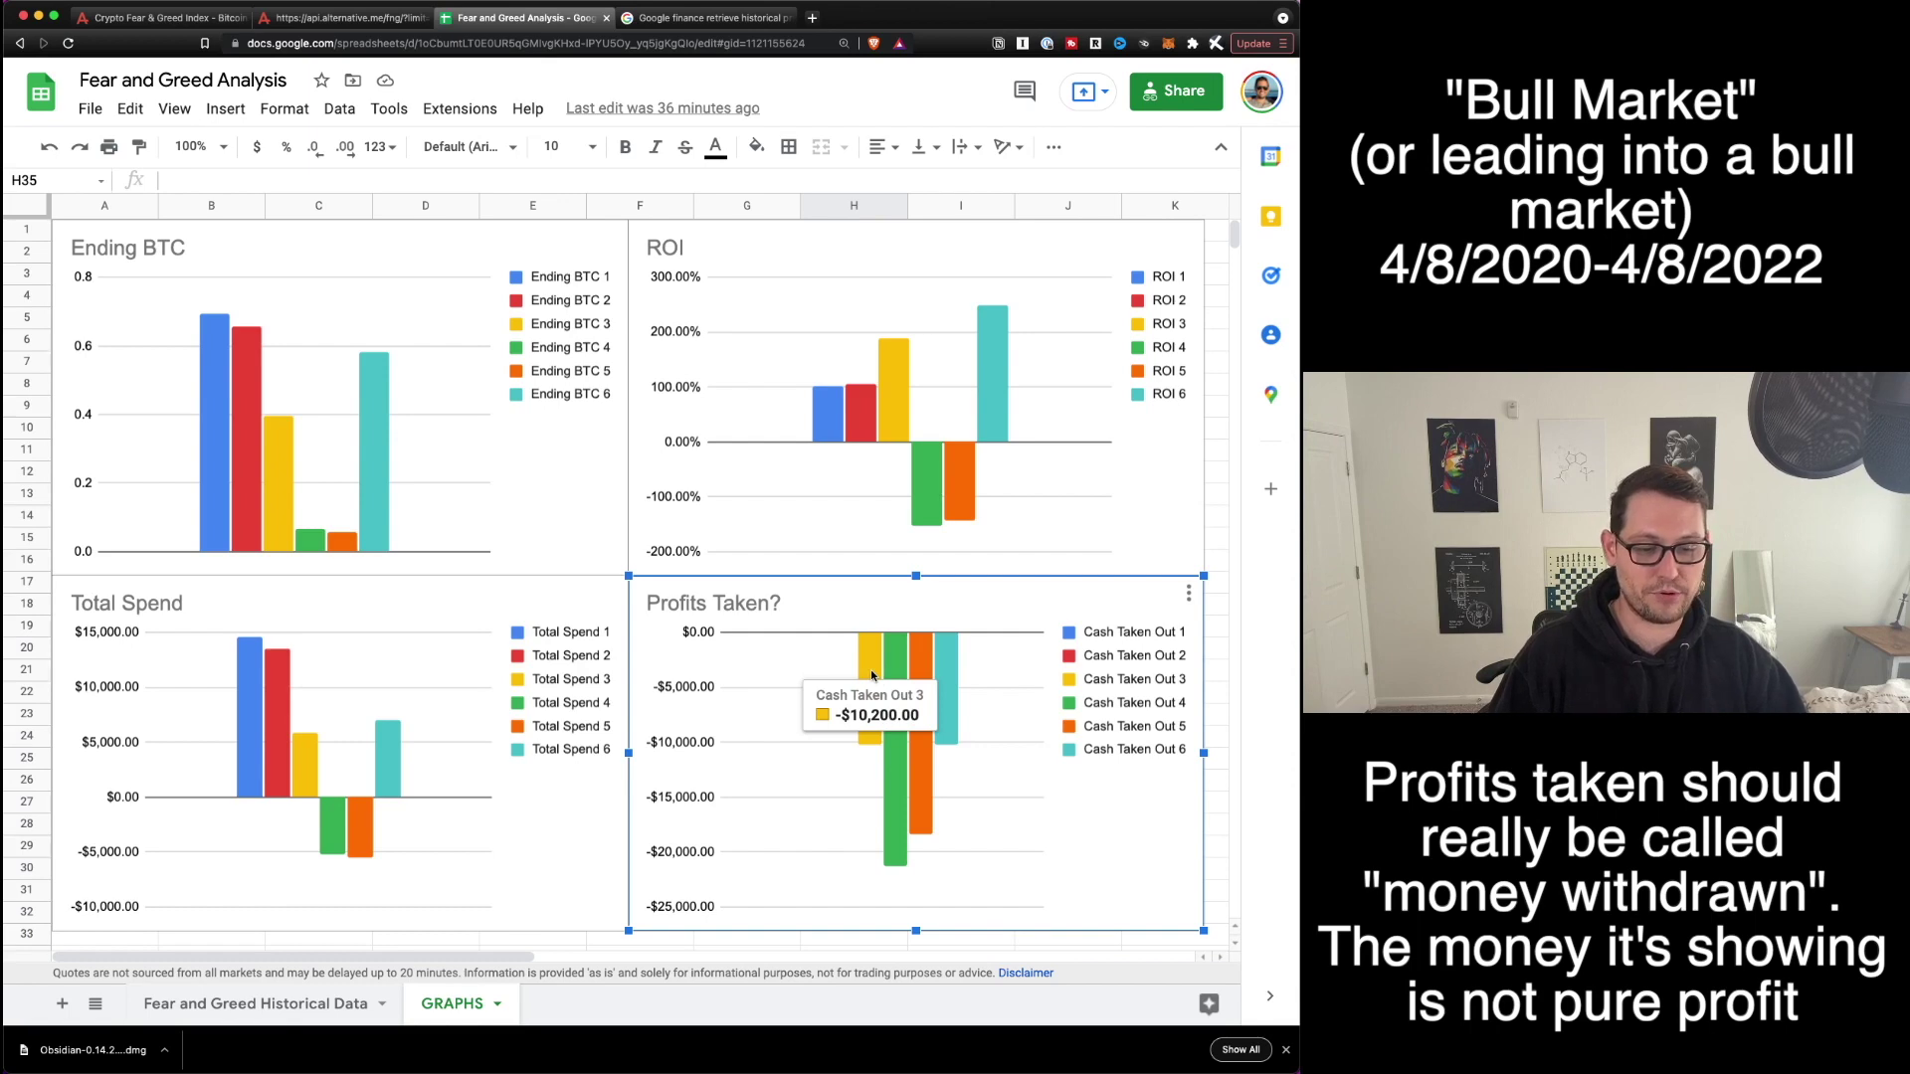
pyautogui.moveTo(902, 681)
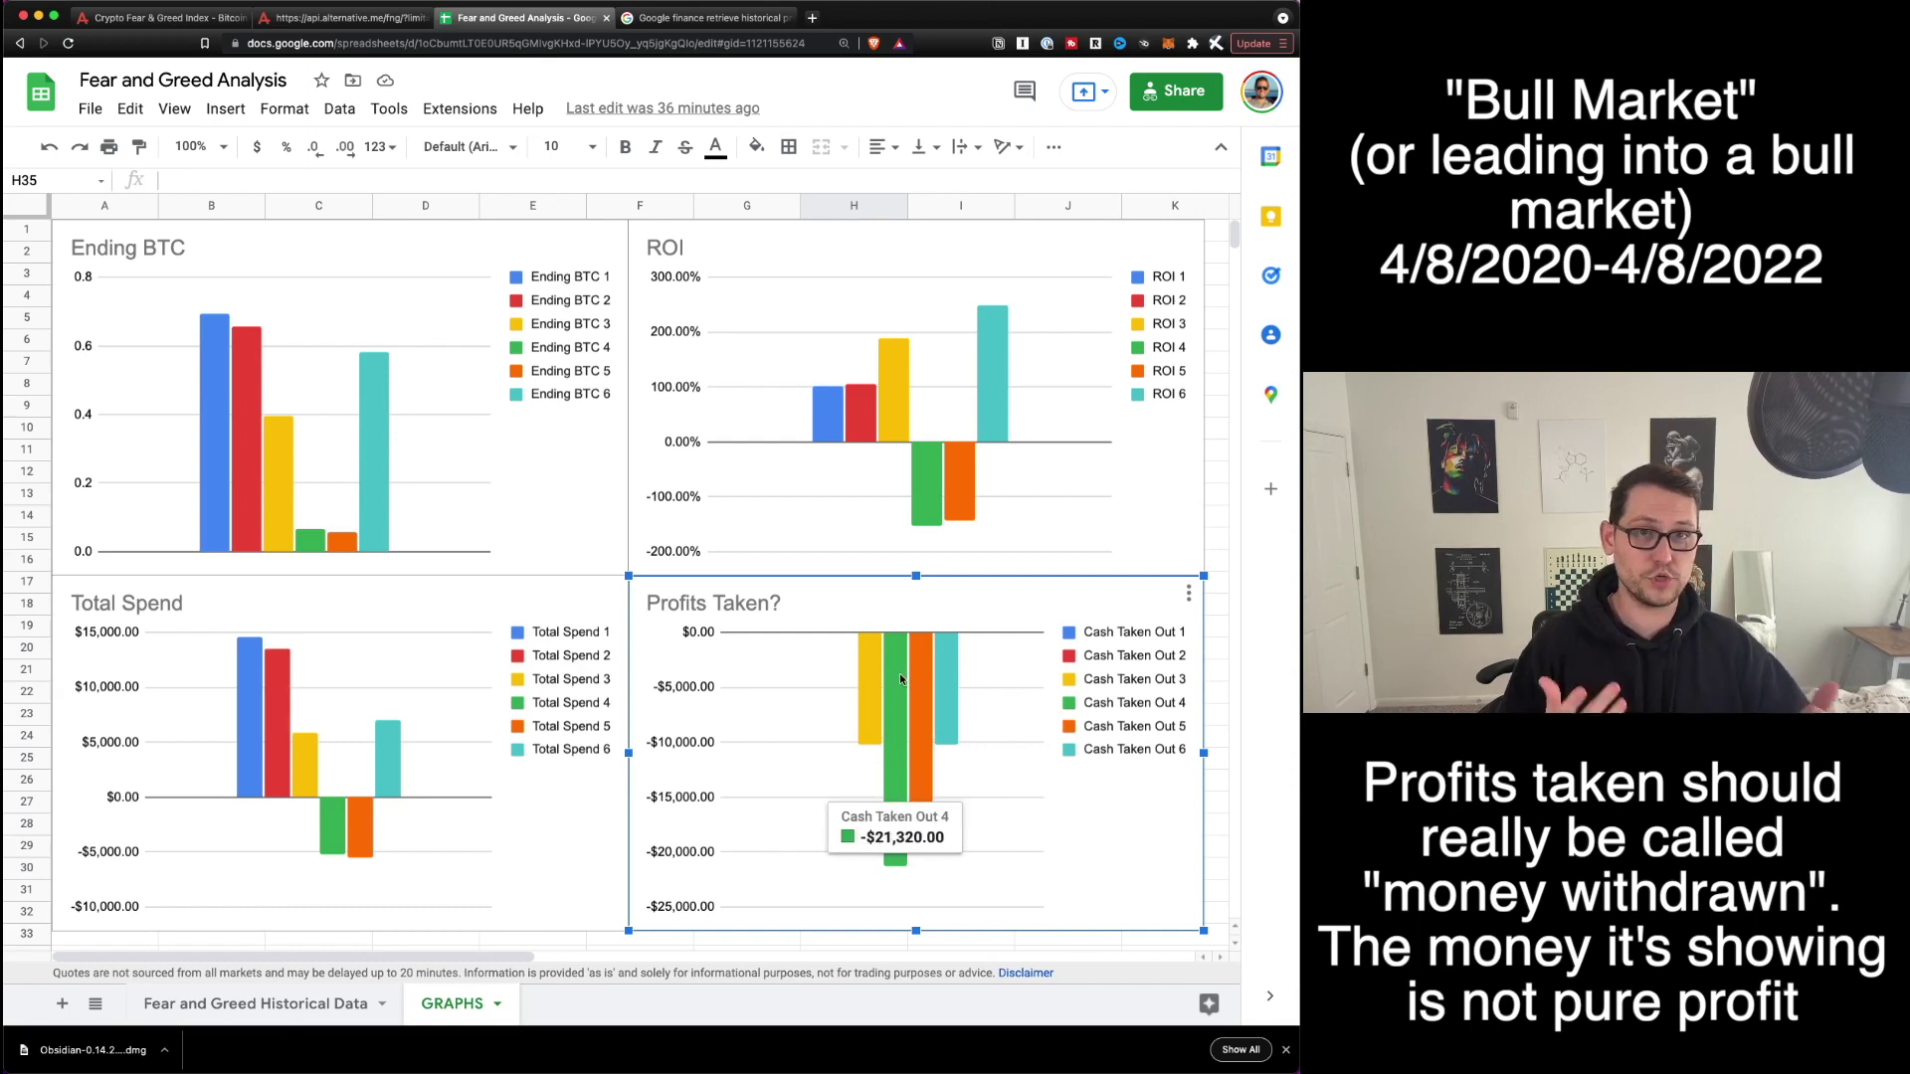
pyautogui.click(347, 829)
pyautogui.moveTo(347, 829)
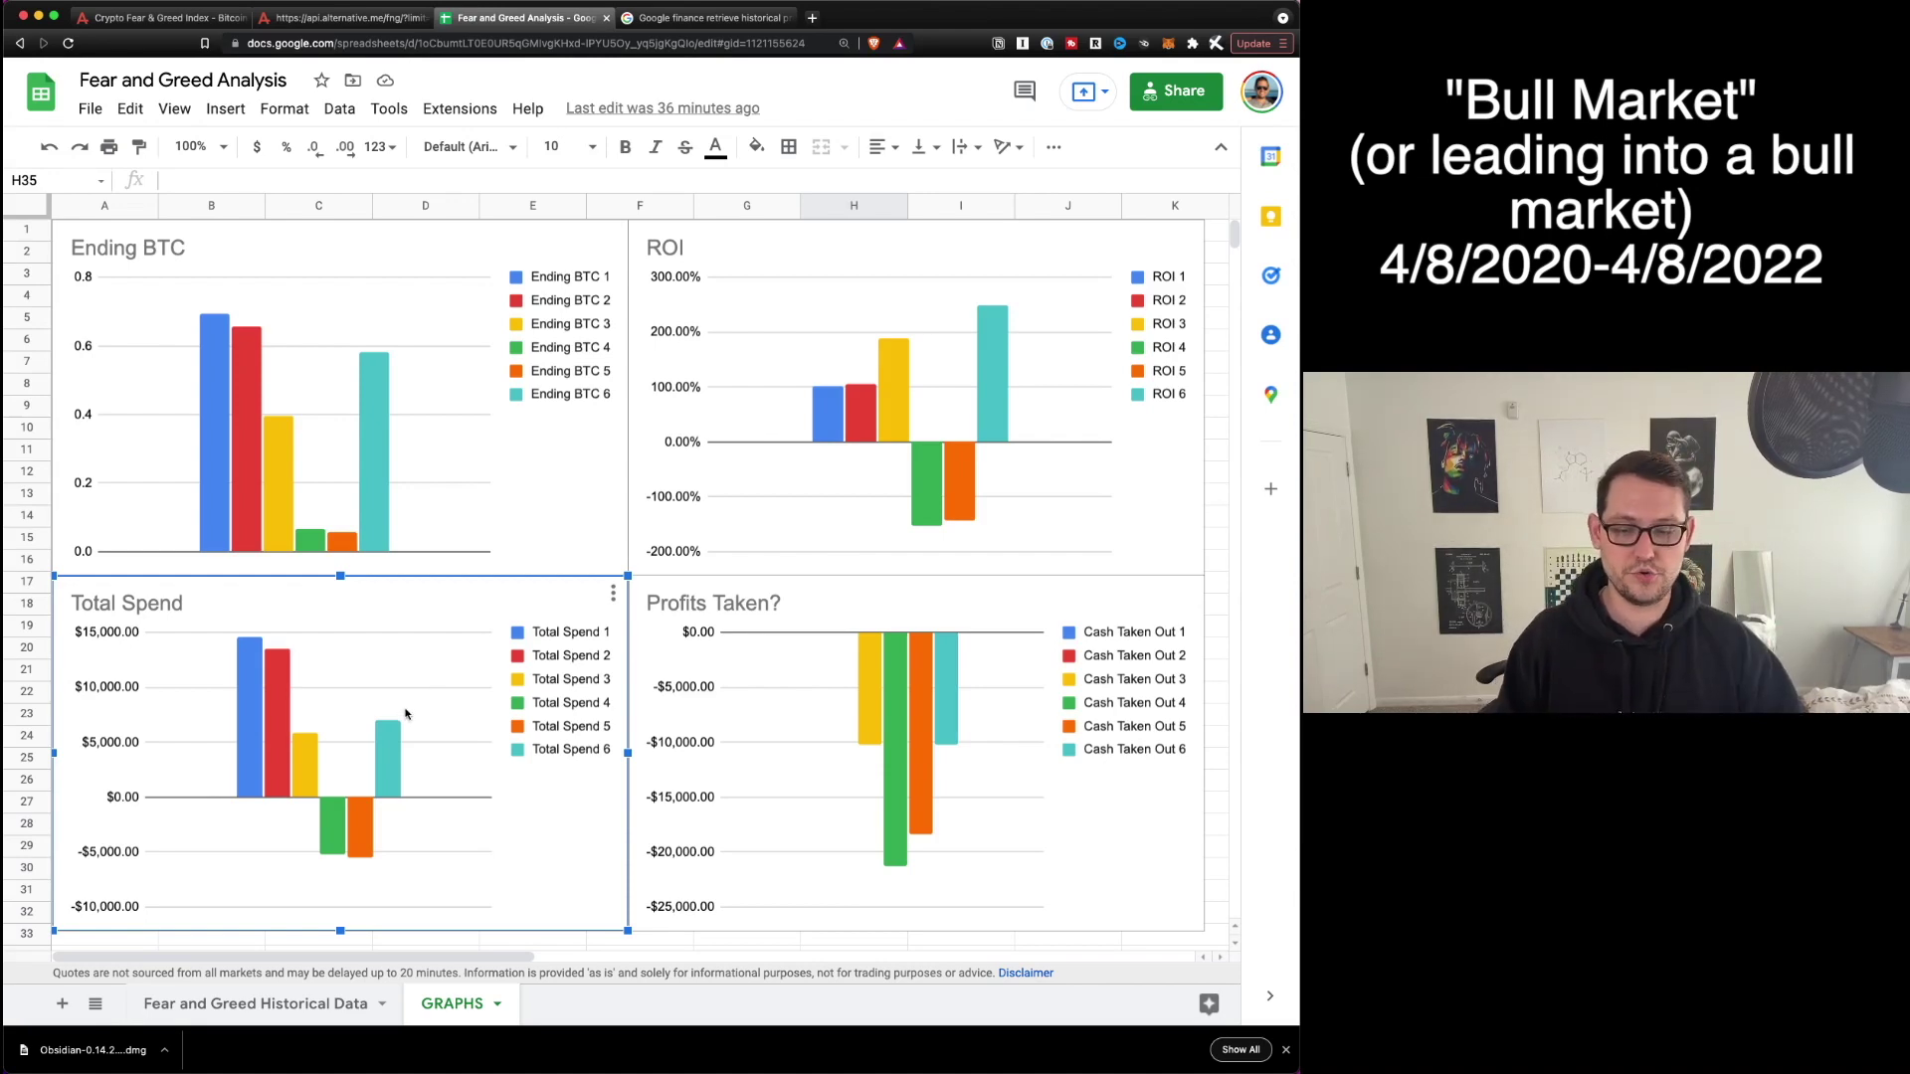
pyautogui.click(343, 552)
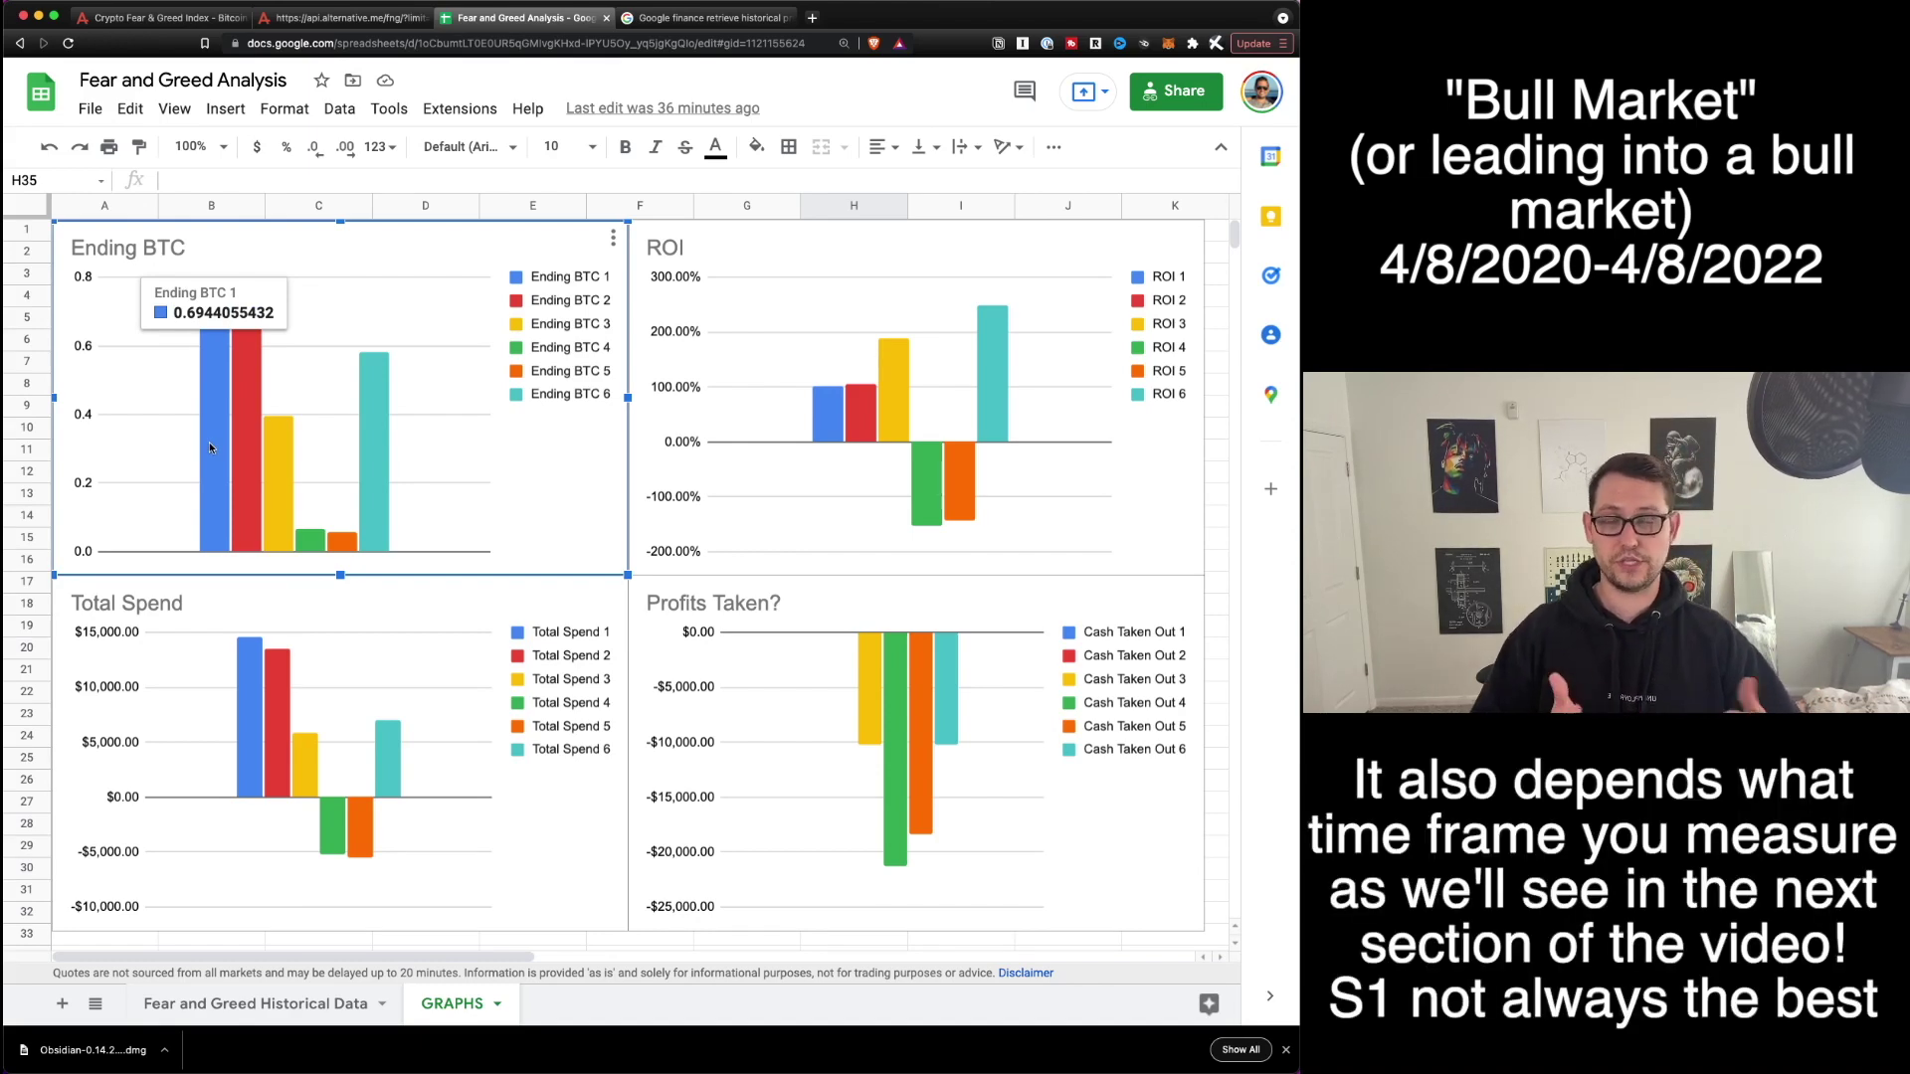
pyautogui.moveTo(321, 546)
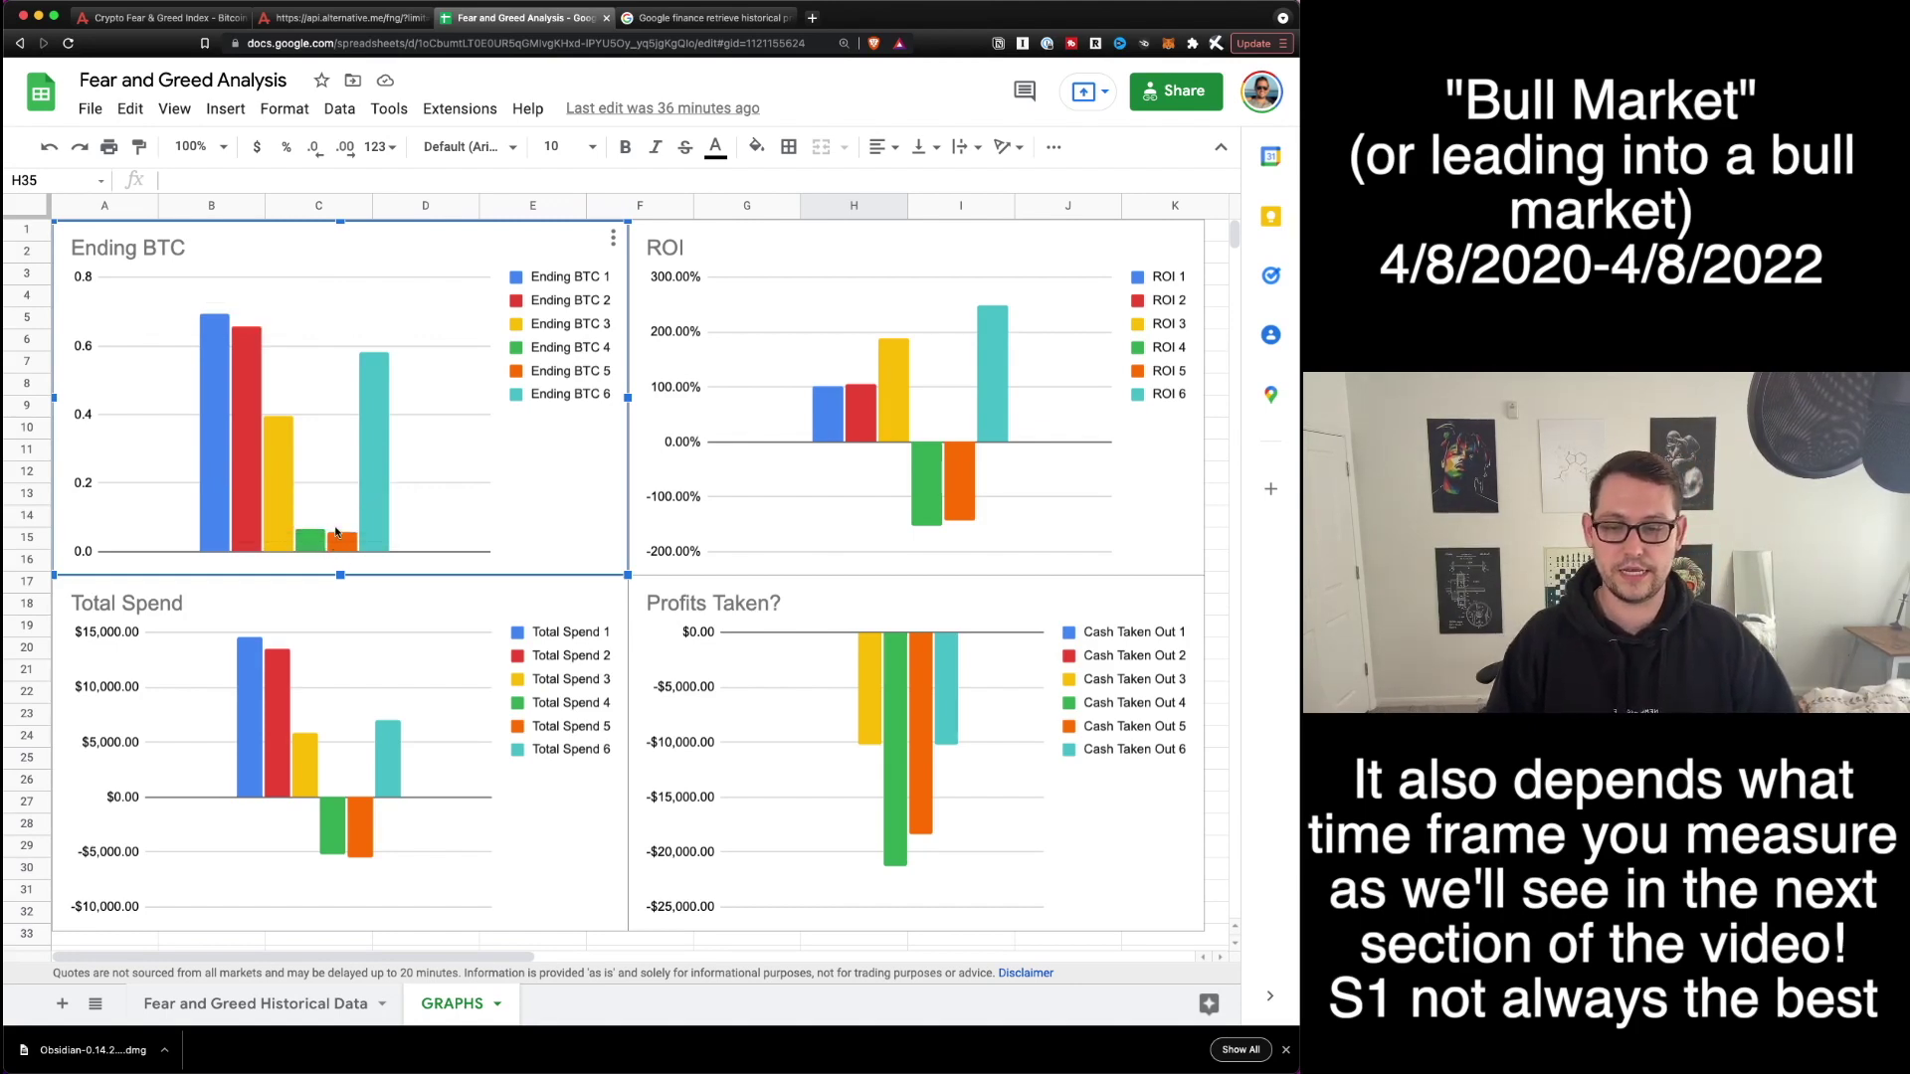
pyautogui.click(342, 823)
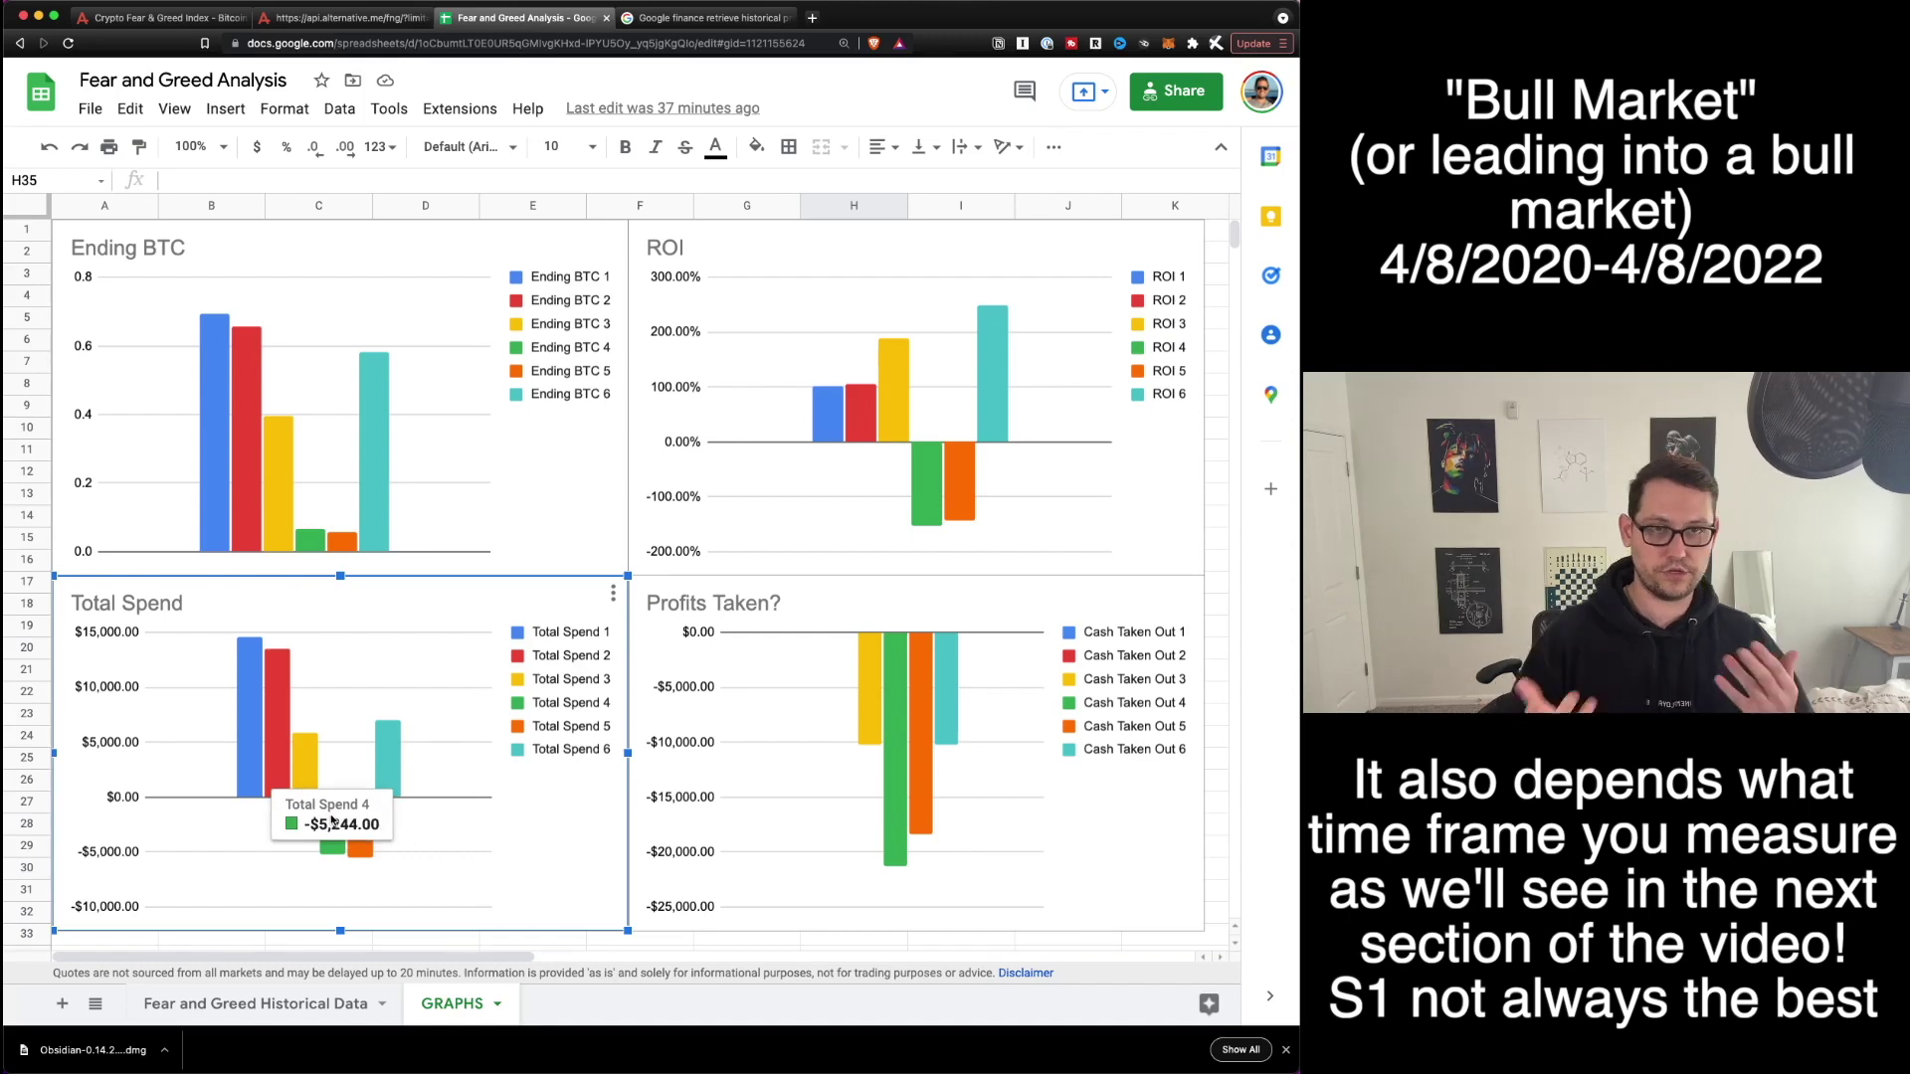
pyautogui.click(346, 552)
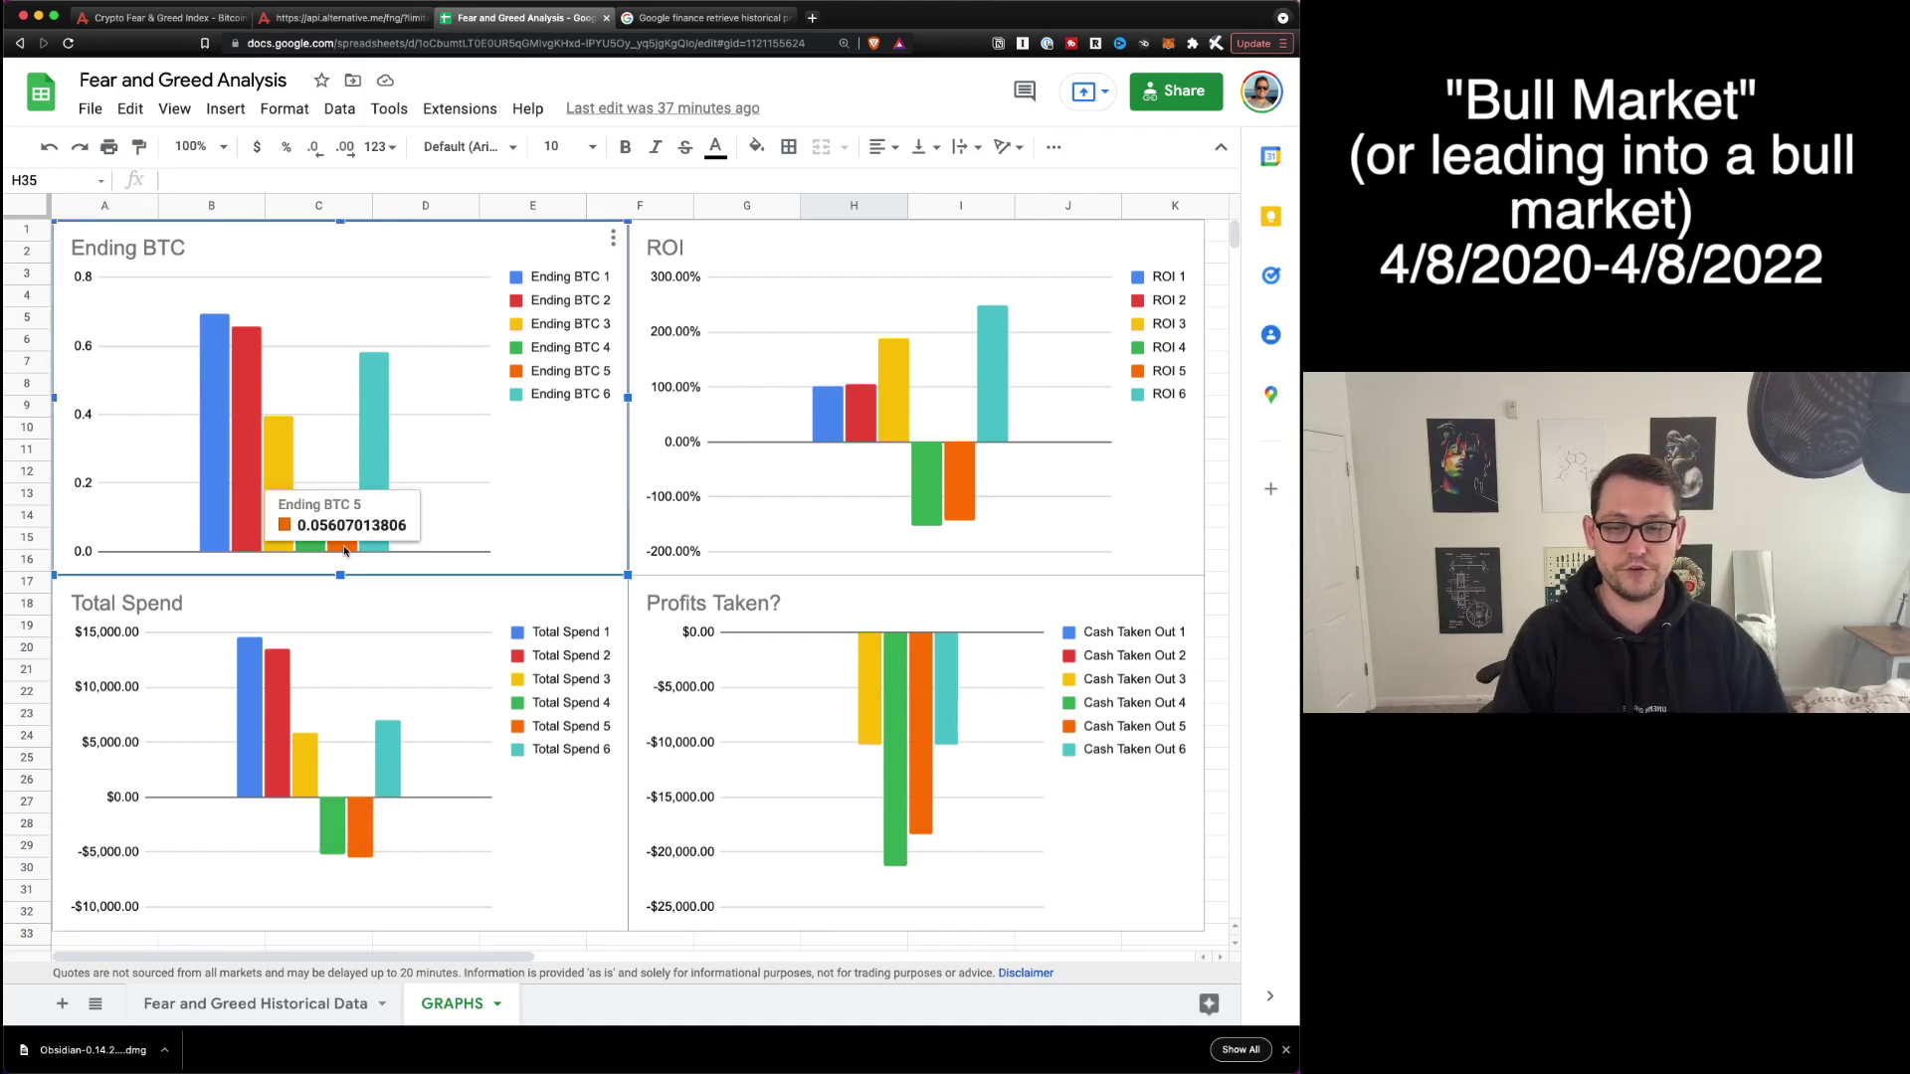
pyautogui.moveTo(361, 433)
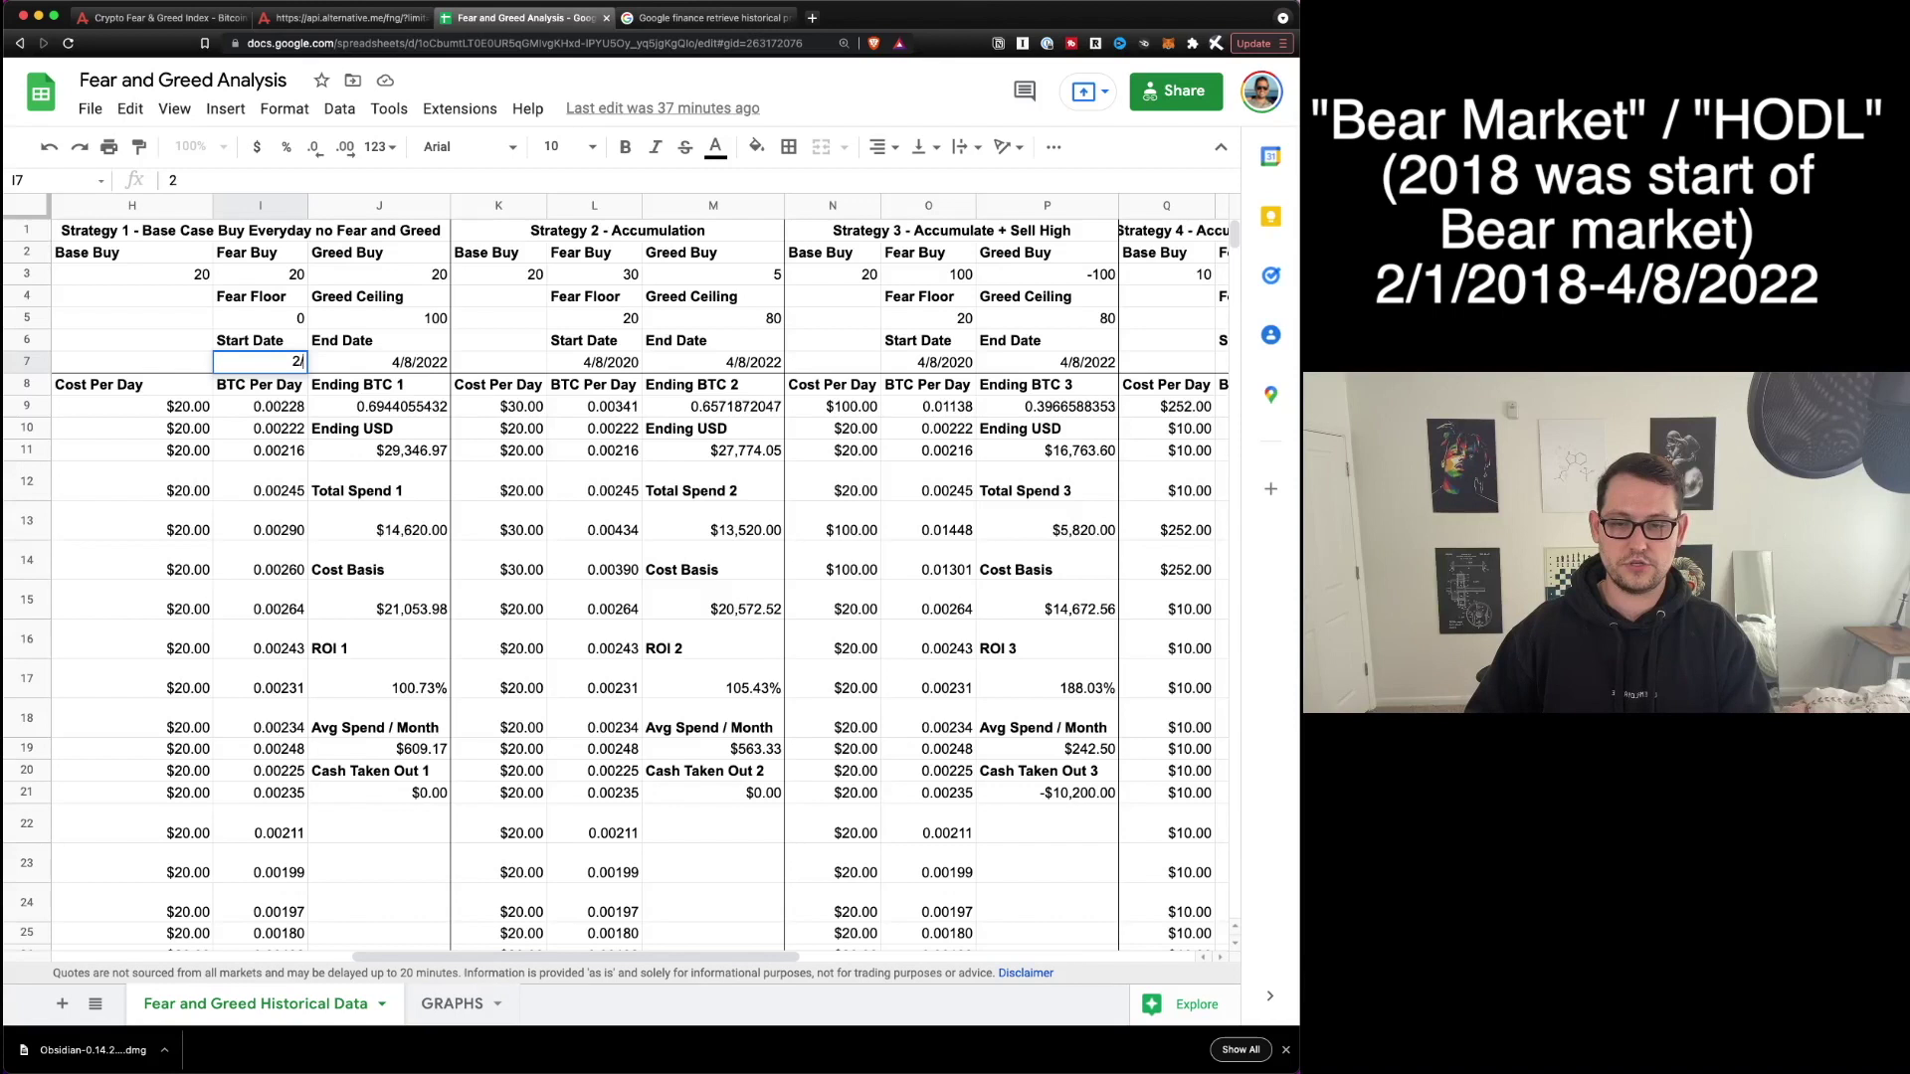
# Set Strategy 1's Start Date to 2/1/2018 on the Fear and Greed Historical Data sheet.
pyautogui.write('1/2018')
pyautogui.press('Return')
pyautogui.press('Up')
# Copy Strategy 1's 2/1/2018 Start Date into the Start Date cells of Strategies 2 through 6.
pyautogui.hotkey('ctrl', 'c')
pyautogui.press('Right')
pyautogui.press('Right')
pyautogui.press('Right')
pyautogui.hotkey('ctrl', 'v')
pyautogui.press('Right')
pyautogui.press('Right')
pyautogui.press('Right')
pyautogui.hotkey('ctrl', 'v')
pyautogui.press('Right')
pyautogui.press('Right')
pyautogui.press('Right')
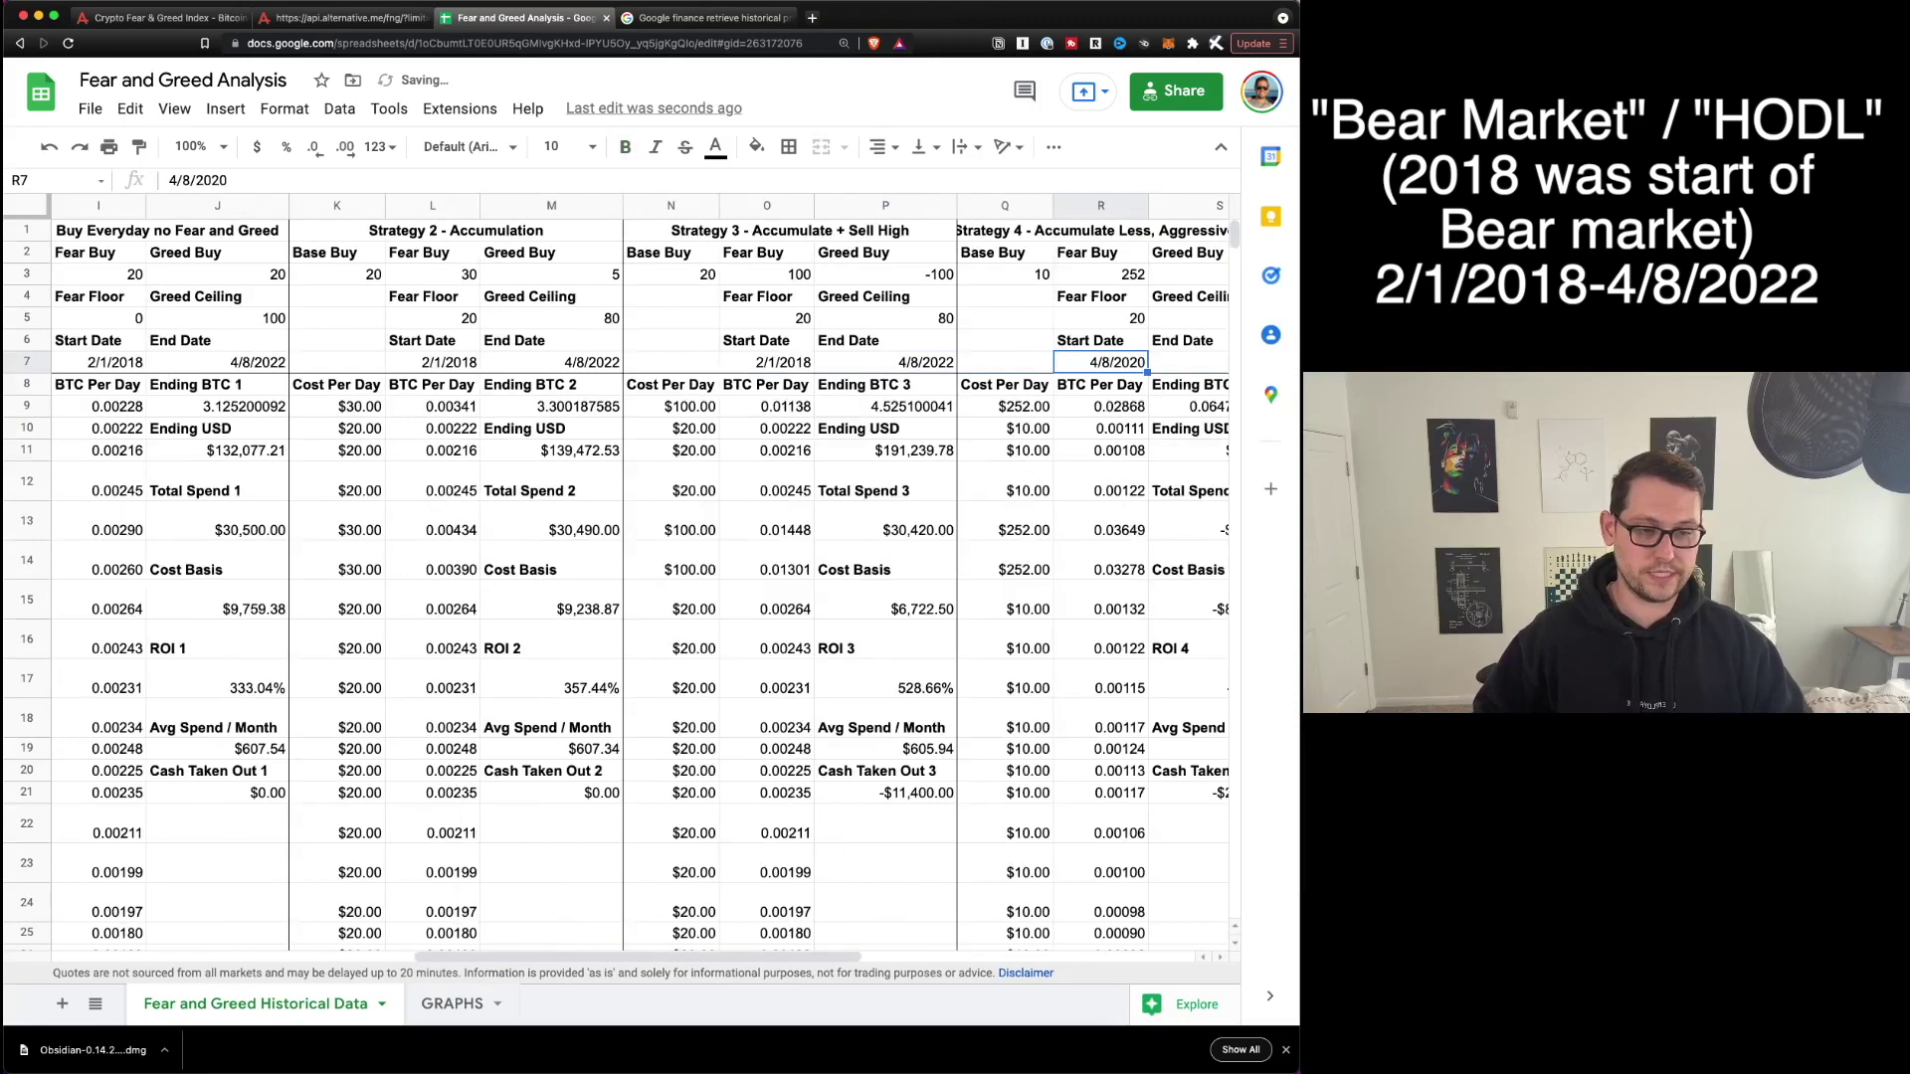
pyautogui.hotkey('ctrl', 'v')
pyautogui.press('Left')
pyautogui.press('Left')
pyautogui.press('Left')
pyautogui.press('Left')
pyautogui.press('Left')
pyautogui.press('Left')
pyautogui.press('Left')
pyautogui.press('Left')
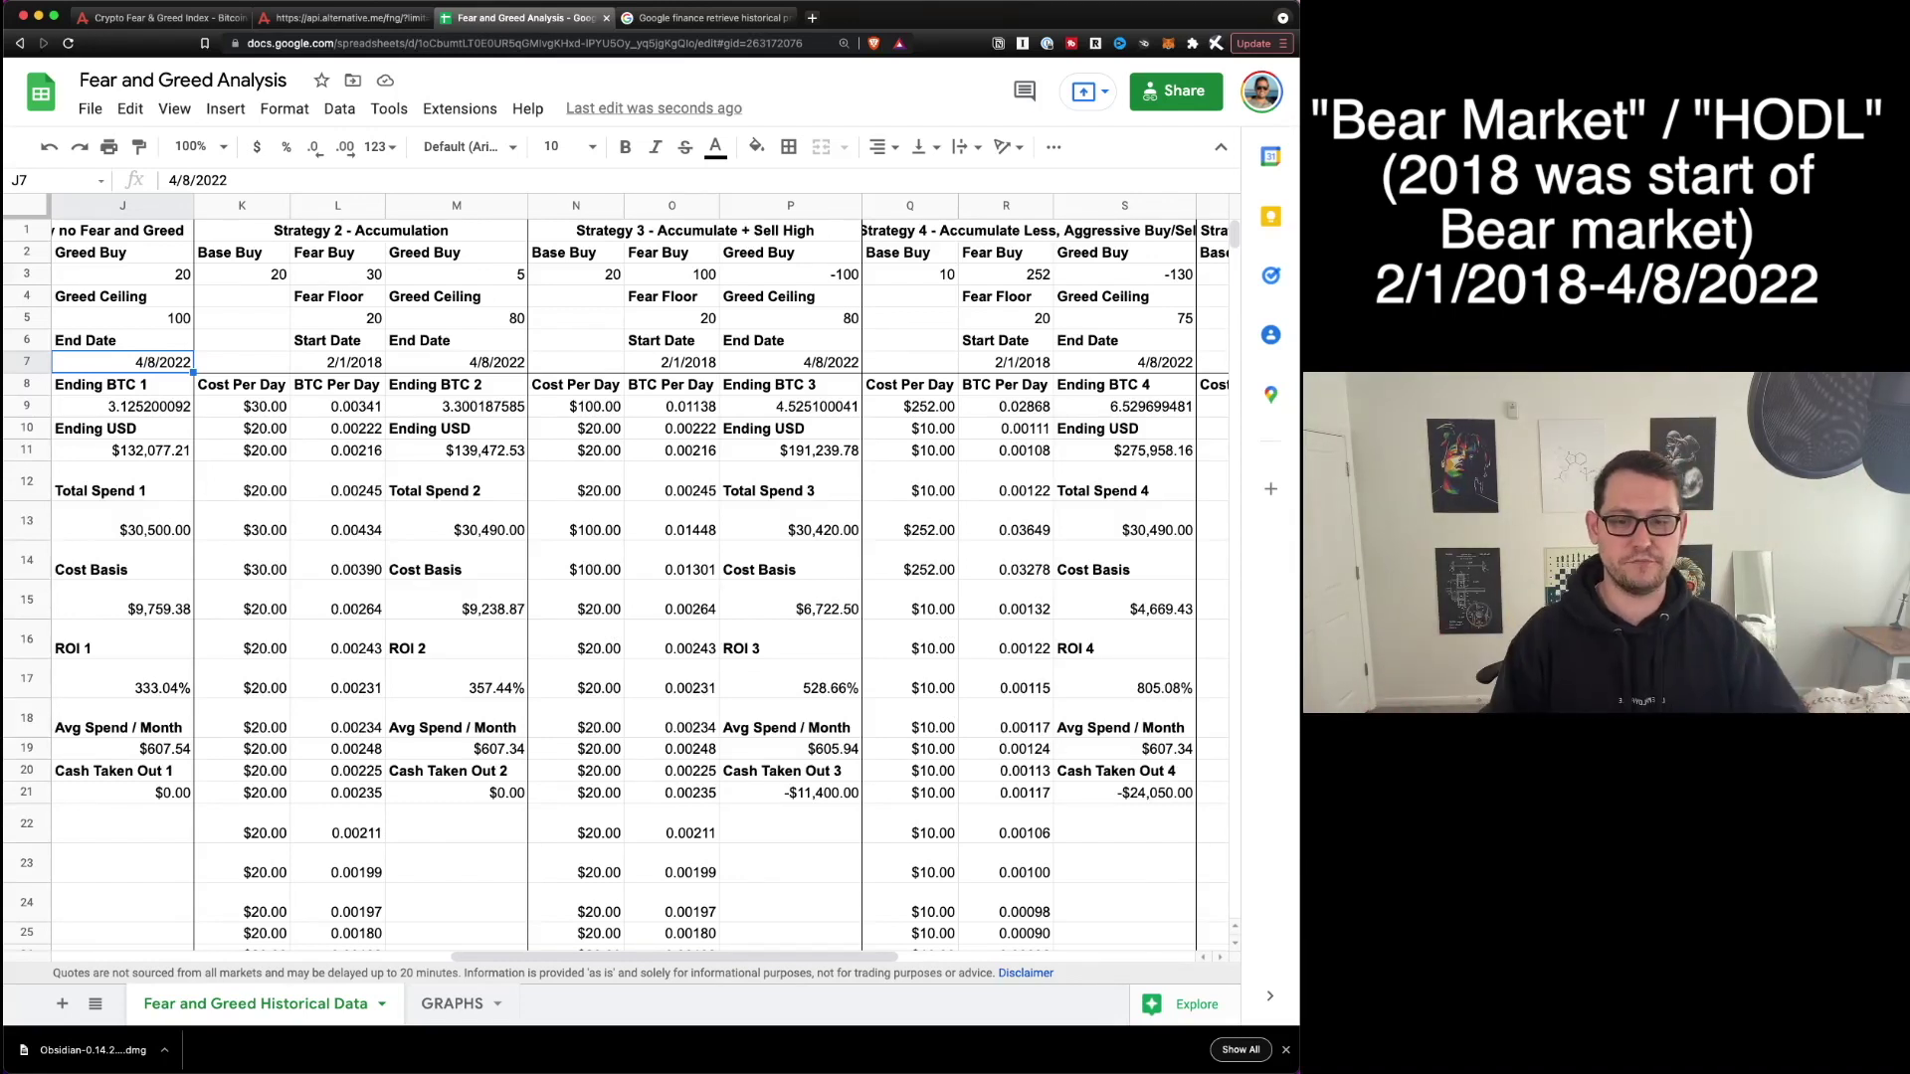
# Compare all six strategies for 2/1/2018 to 4/8/2022 in the Total Spend, Ending BTC, ROI and Profits Taken? charts on the GRAPHS sheet.
pyautogui.click(443, 1002)
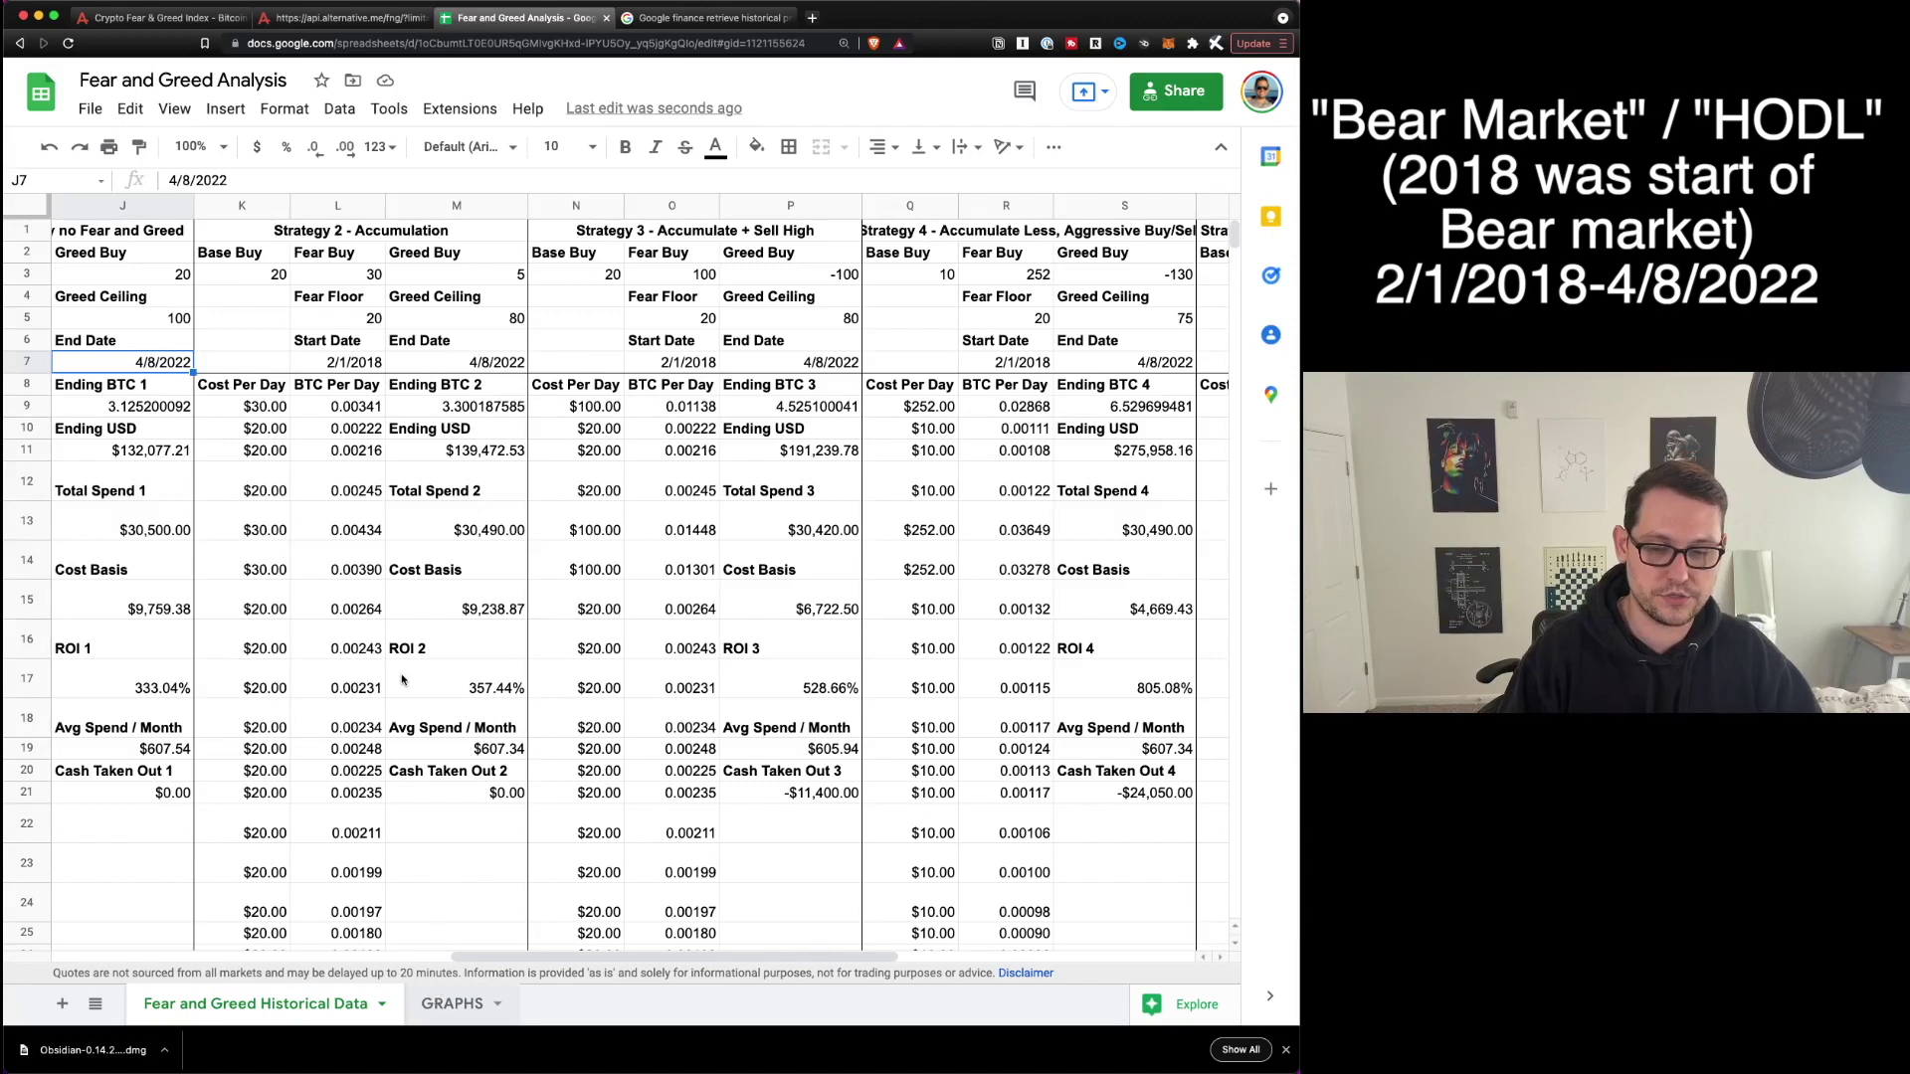
pyautogui.click(134, 609)
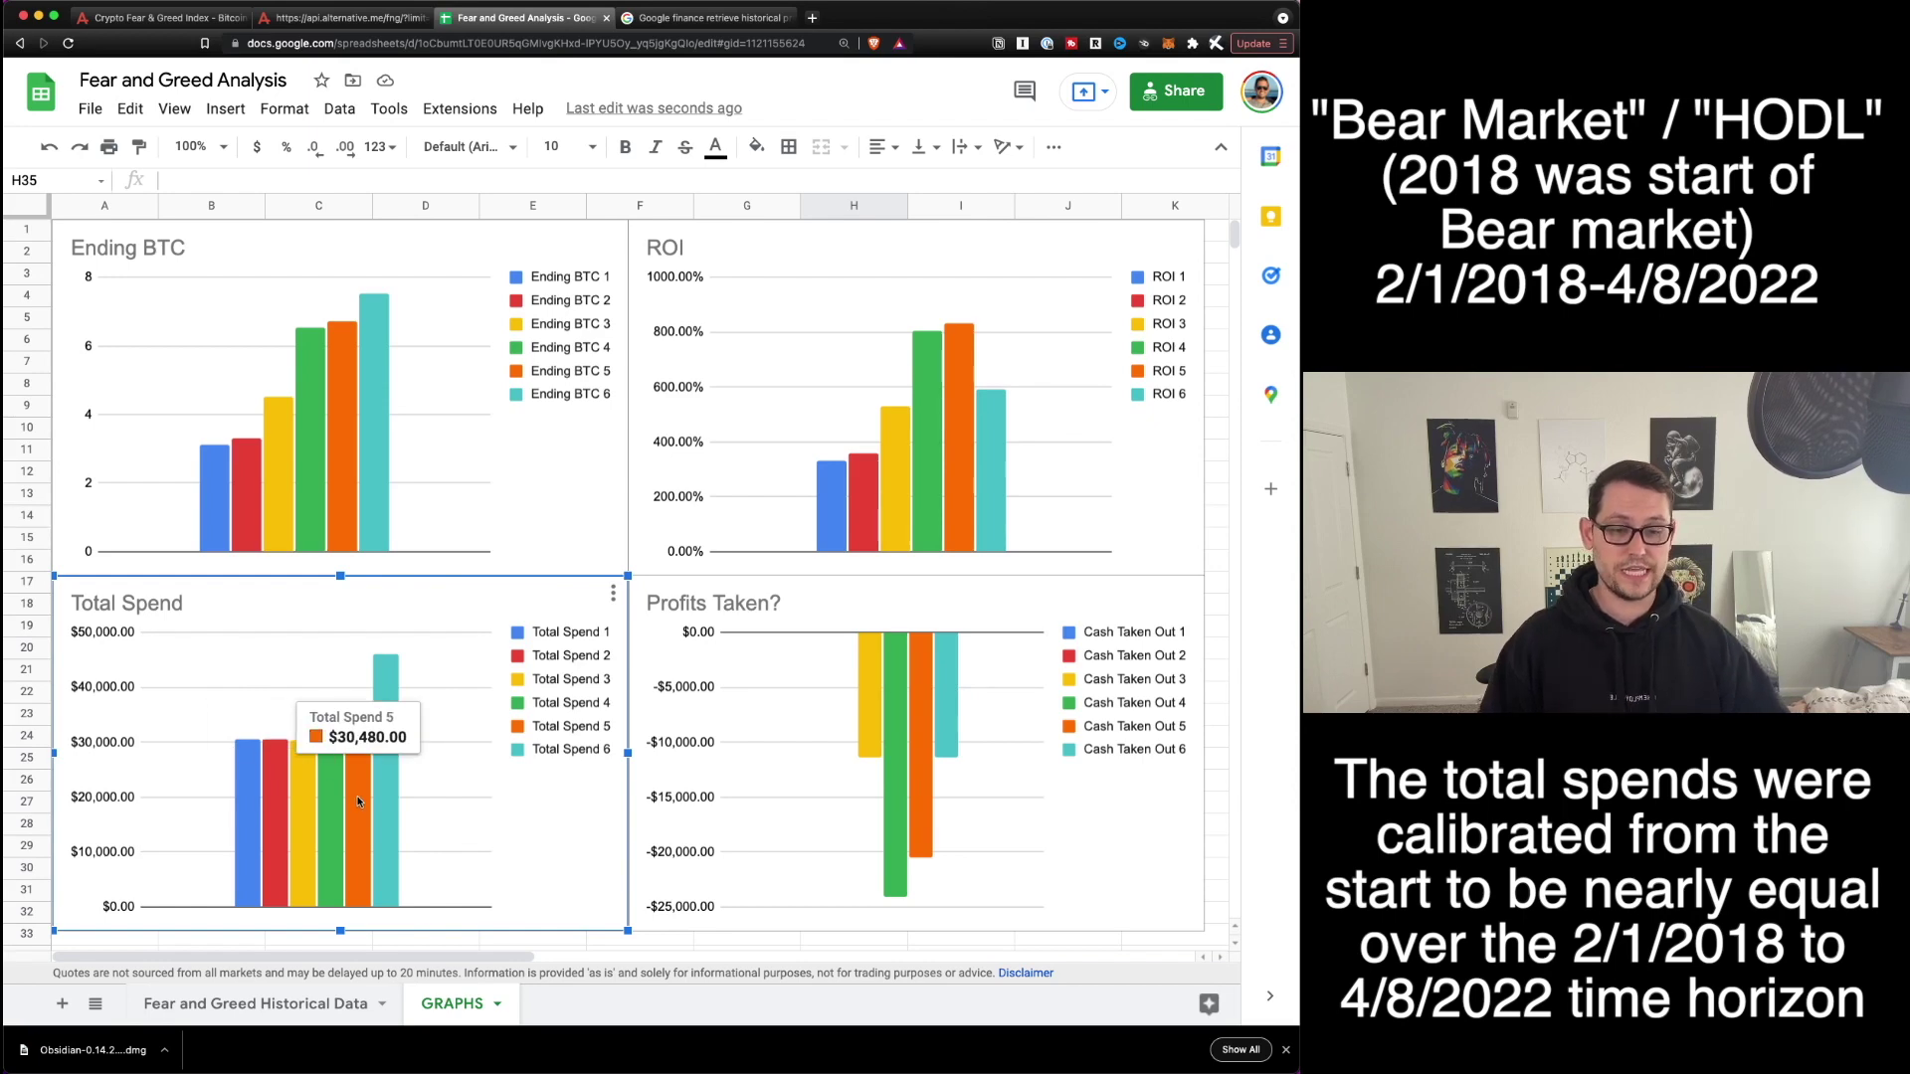
pyautogui.click(214, 461)
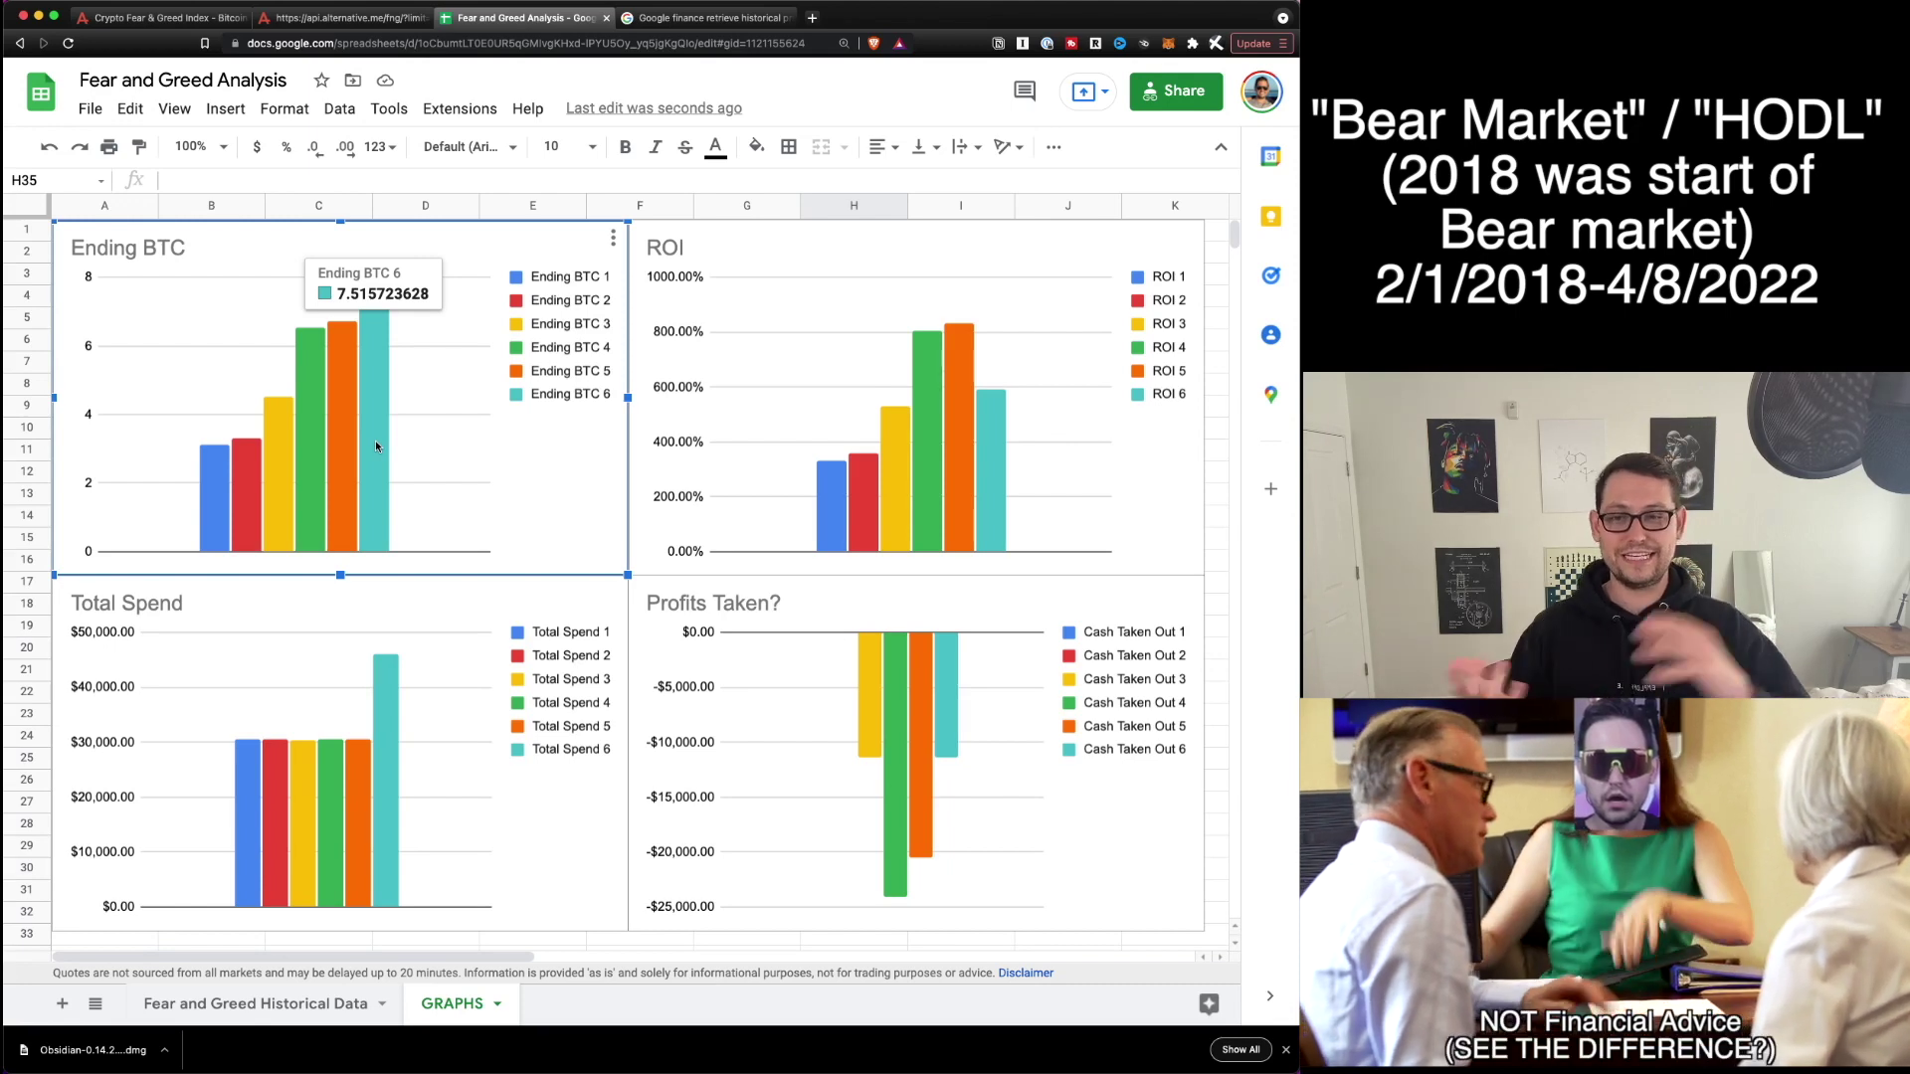
pyautogui.moveTo(227, 458)
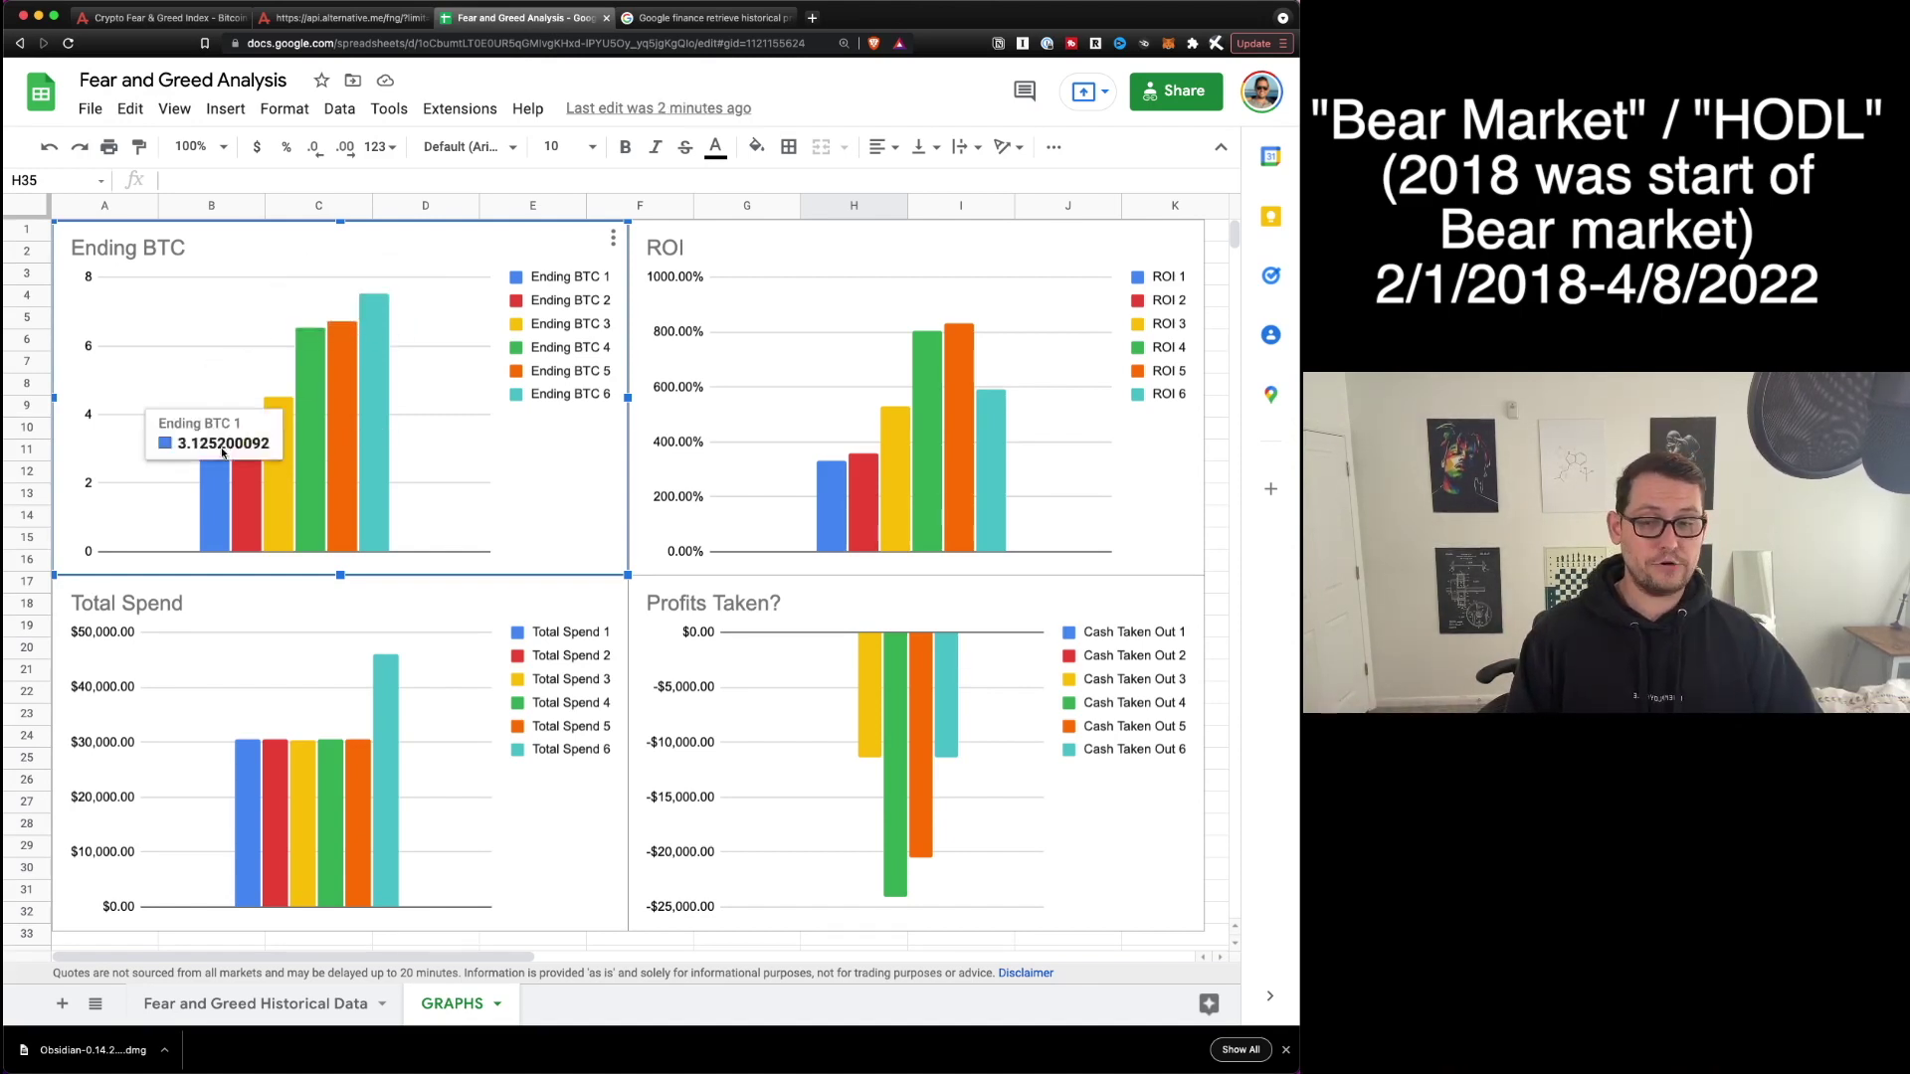
pyautogui.moveTo(334, 421)
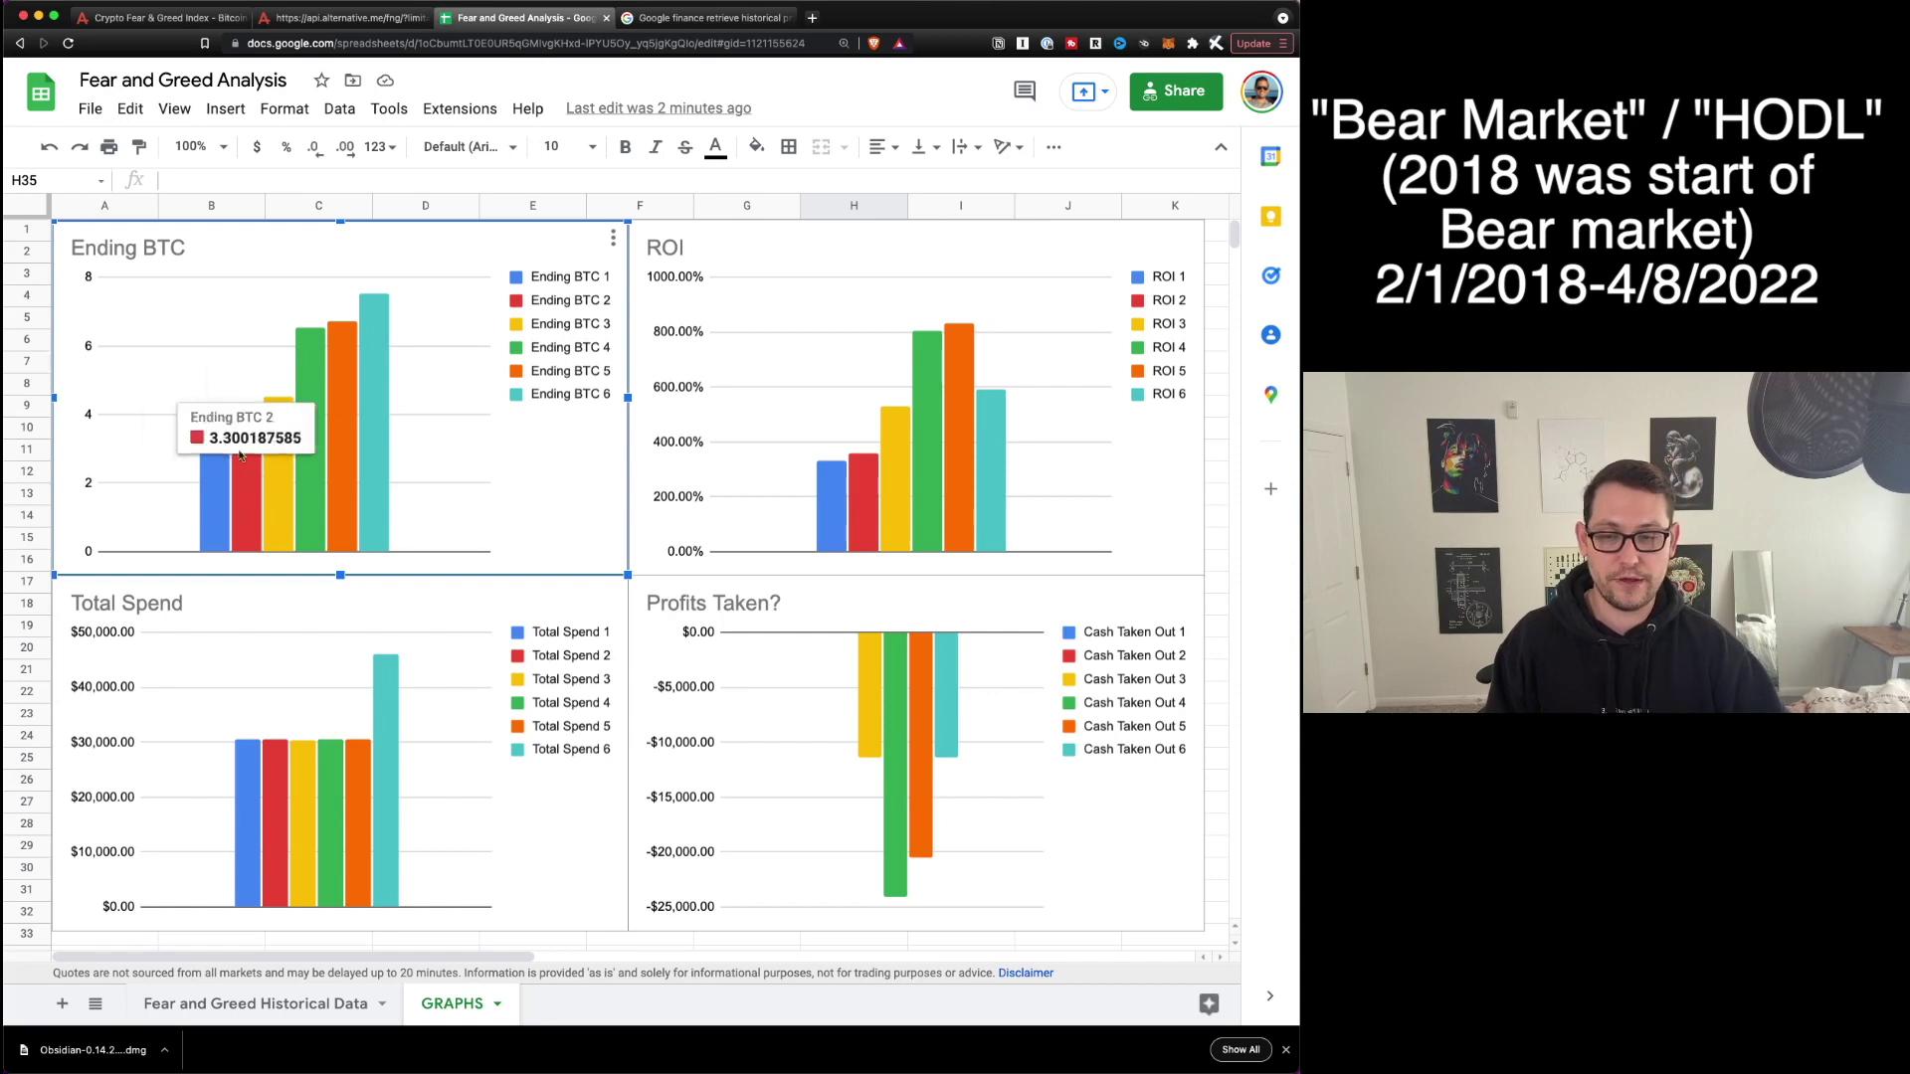
pyautogui.moveTo(302, 390)
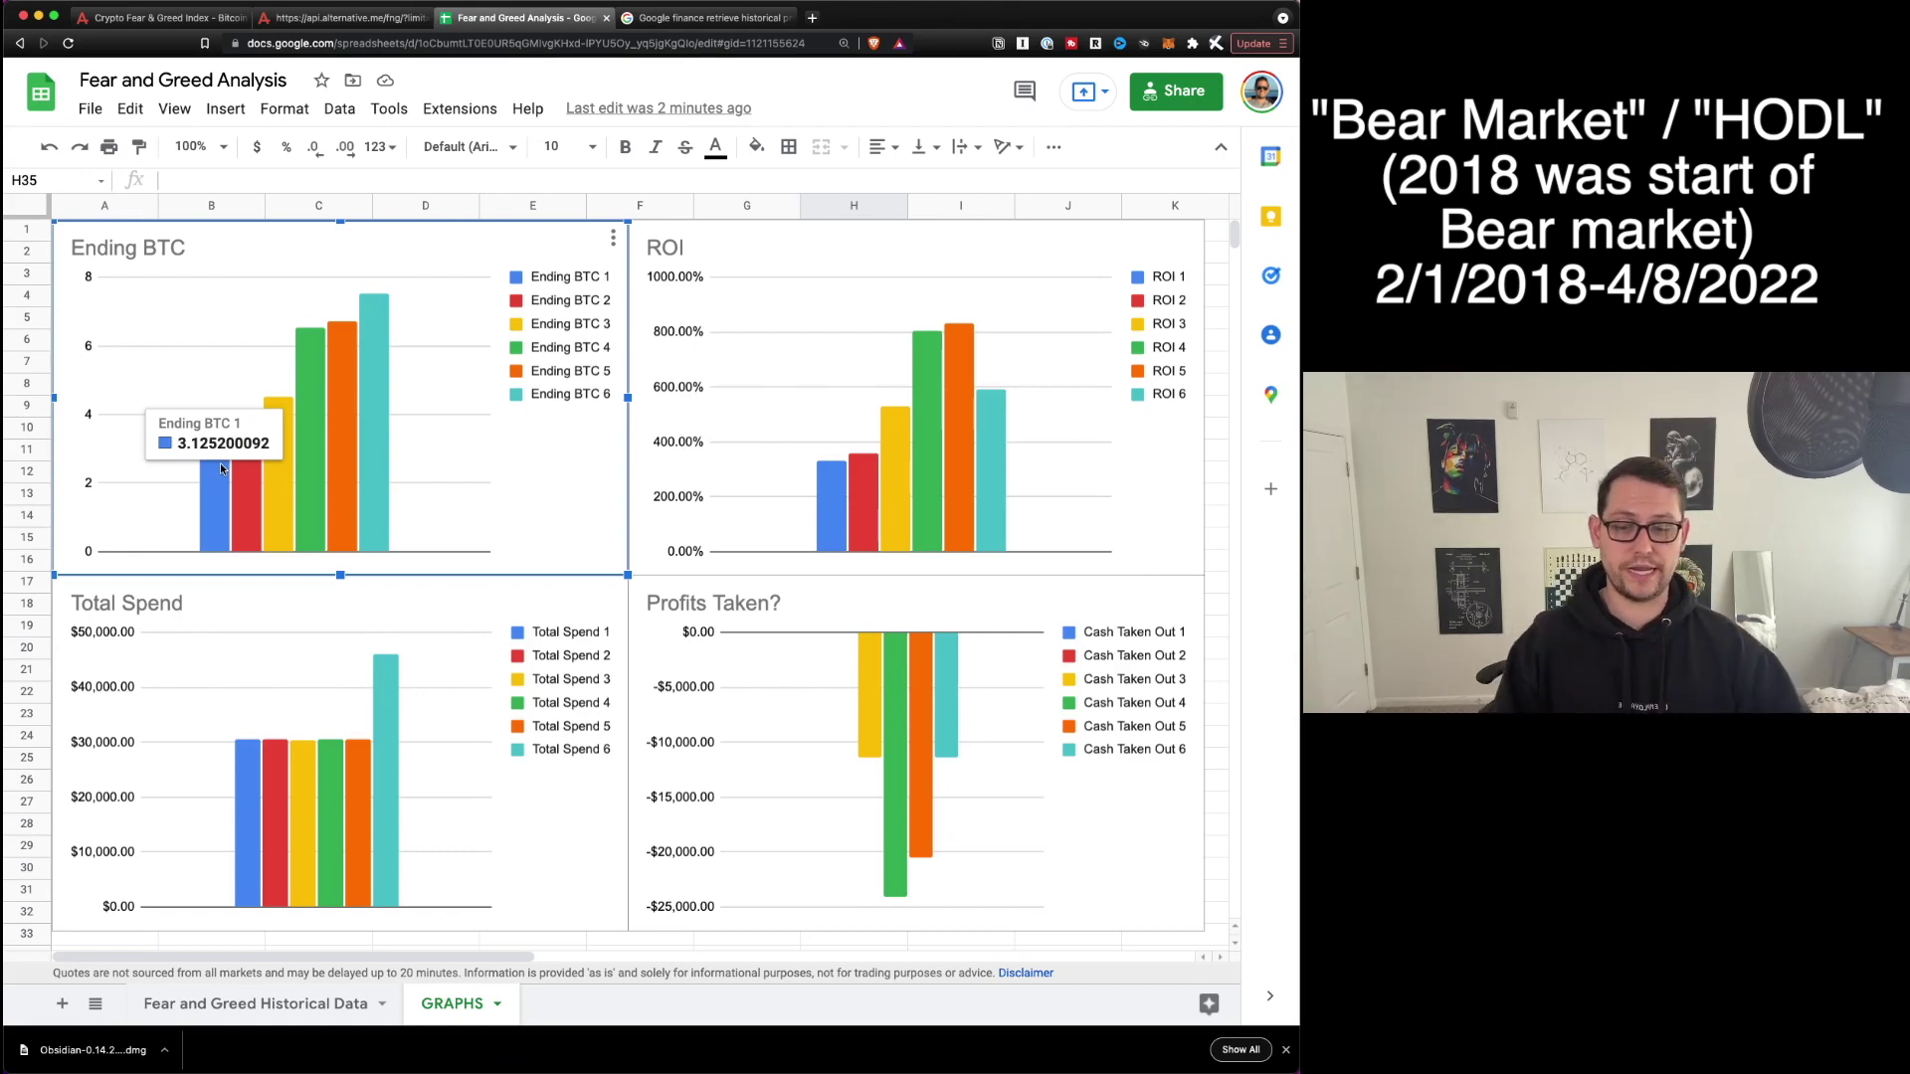
pyautogui.click(248, 736)
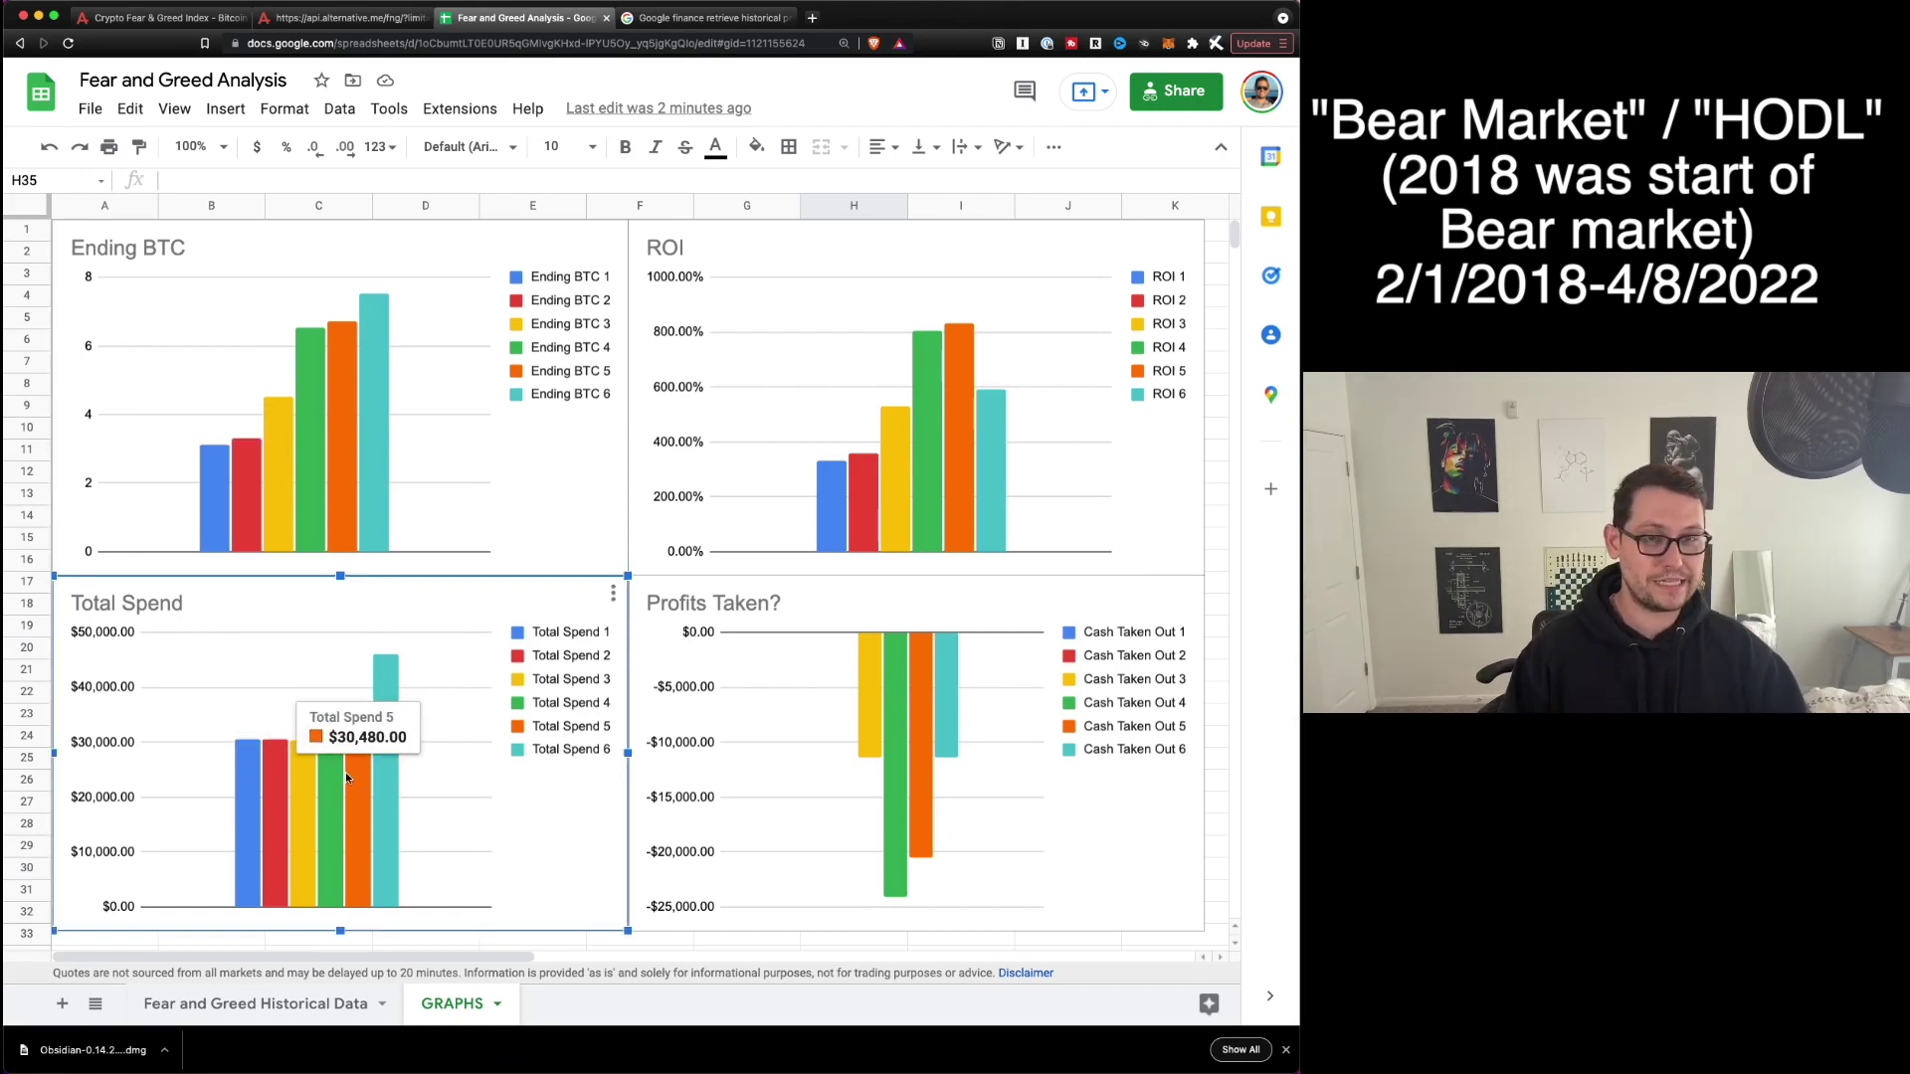
pyautogui.click(945, 360)
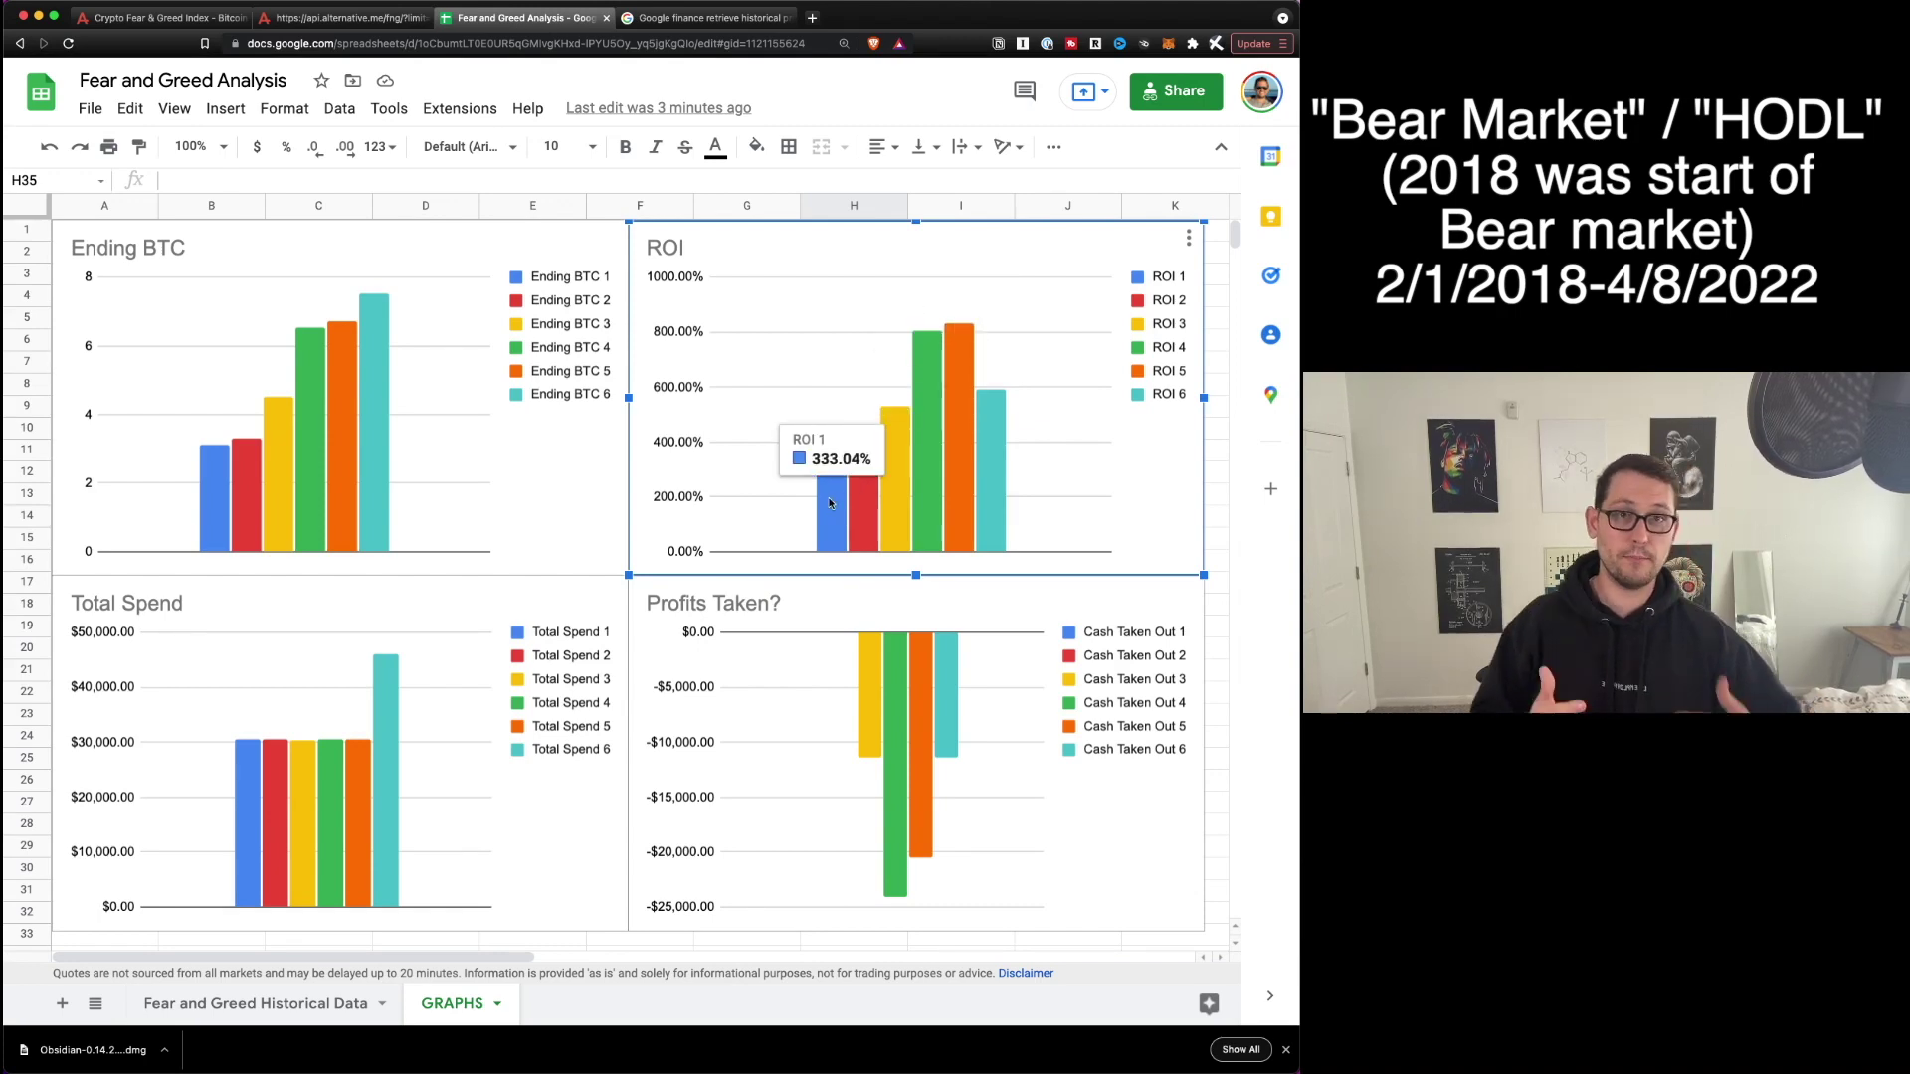
pyautogui.click(900, 734)
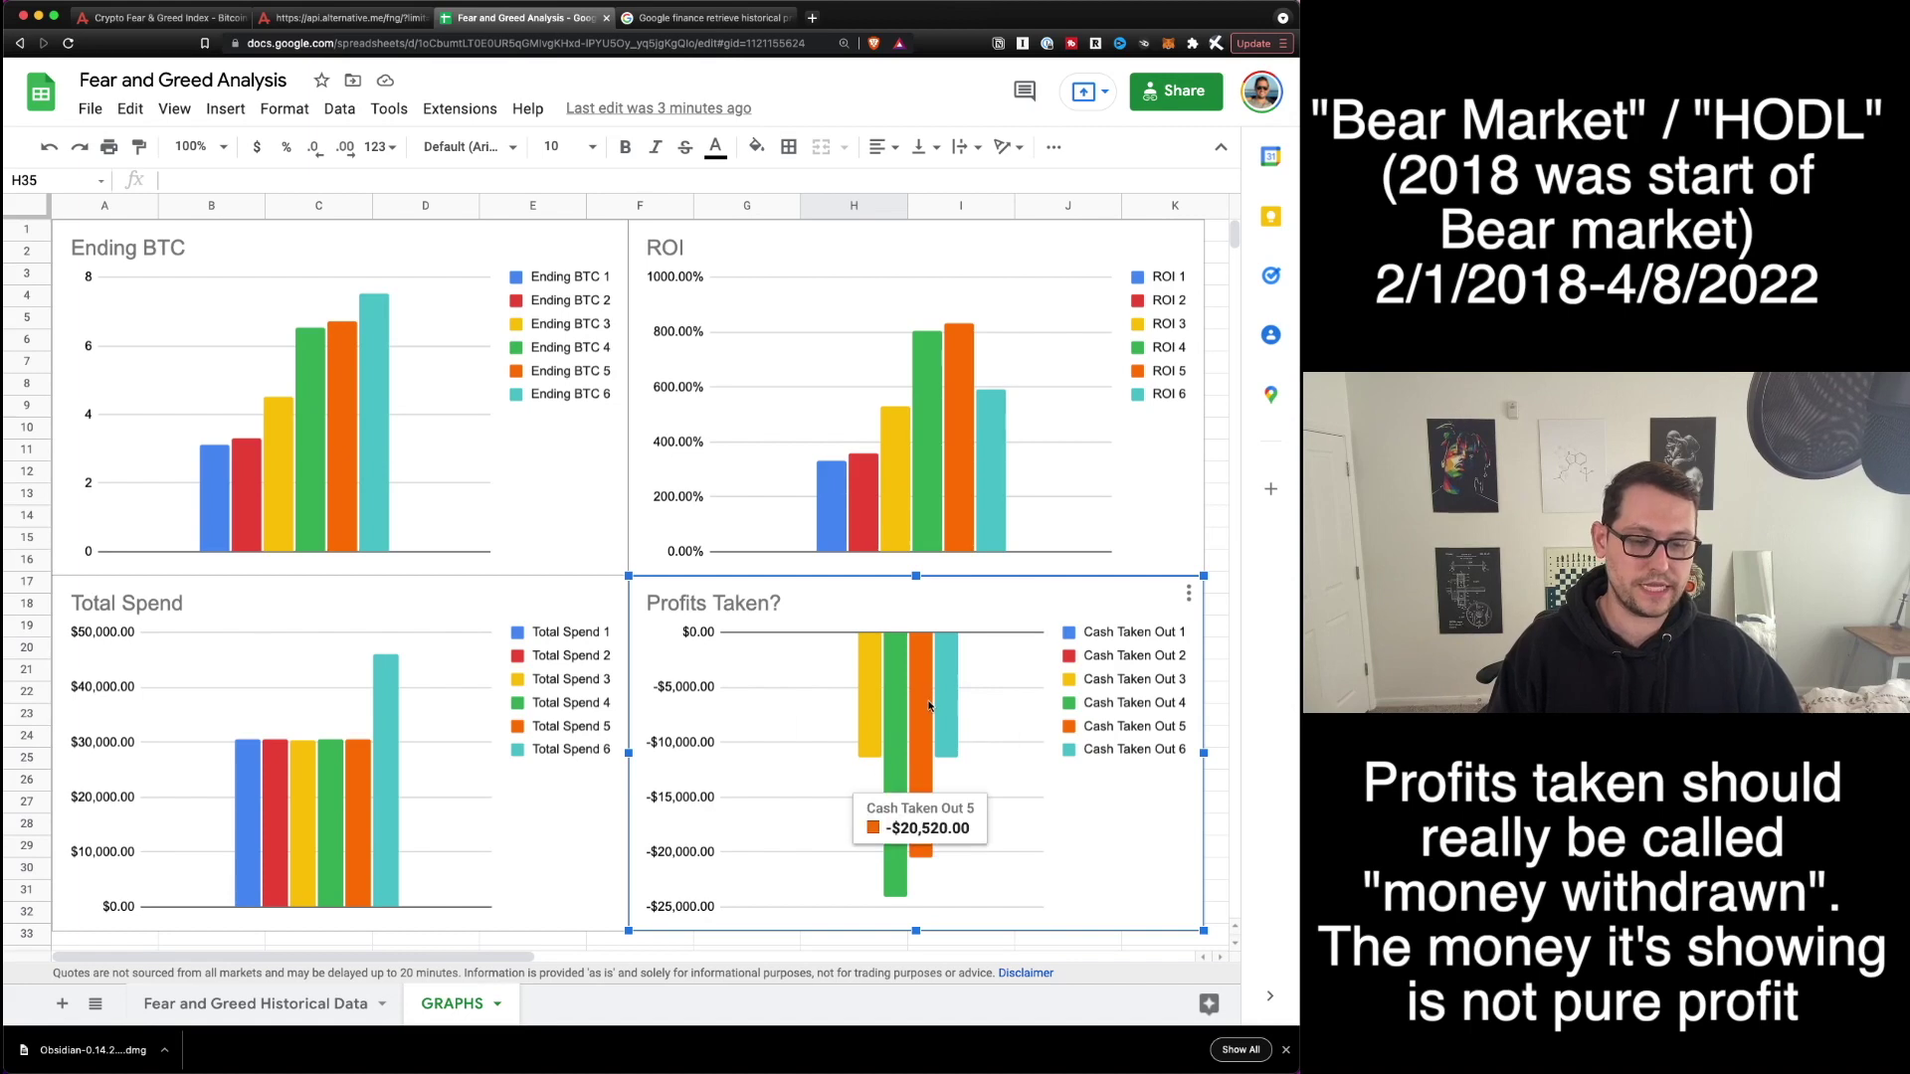
pyautogui.click(297, 749)
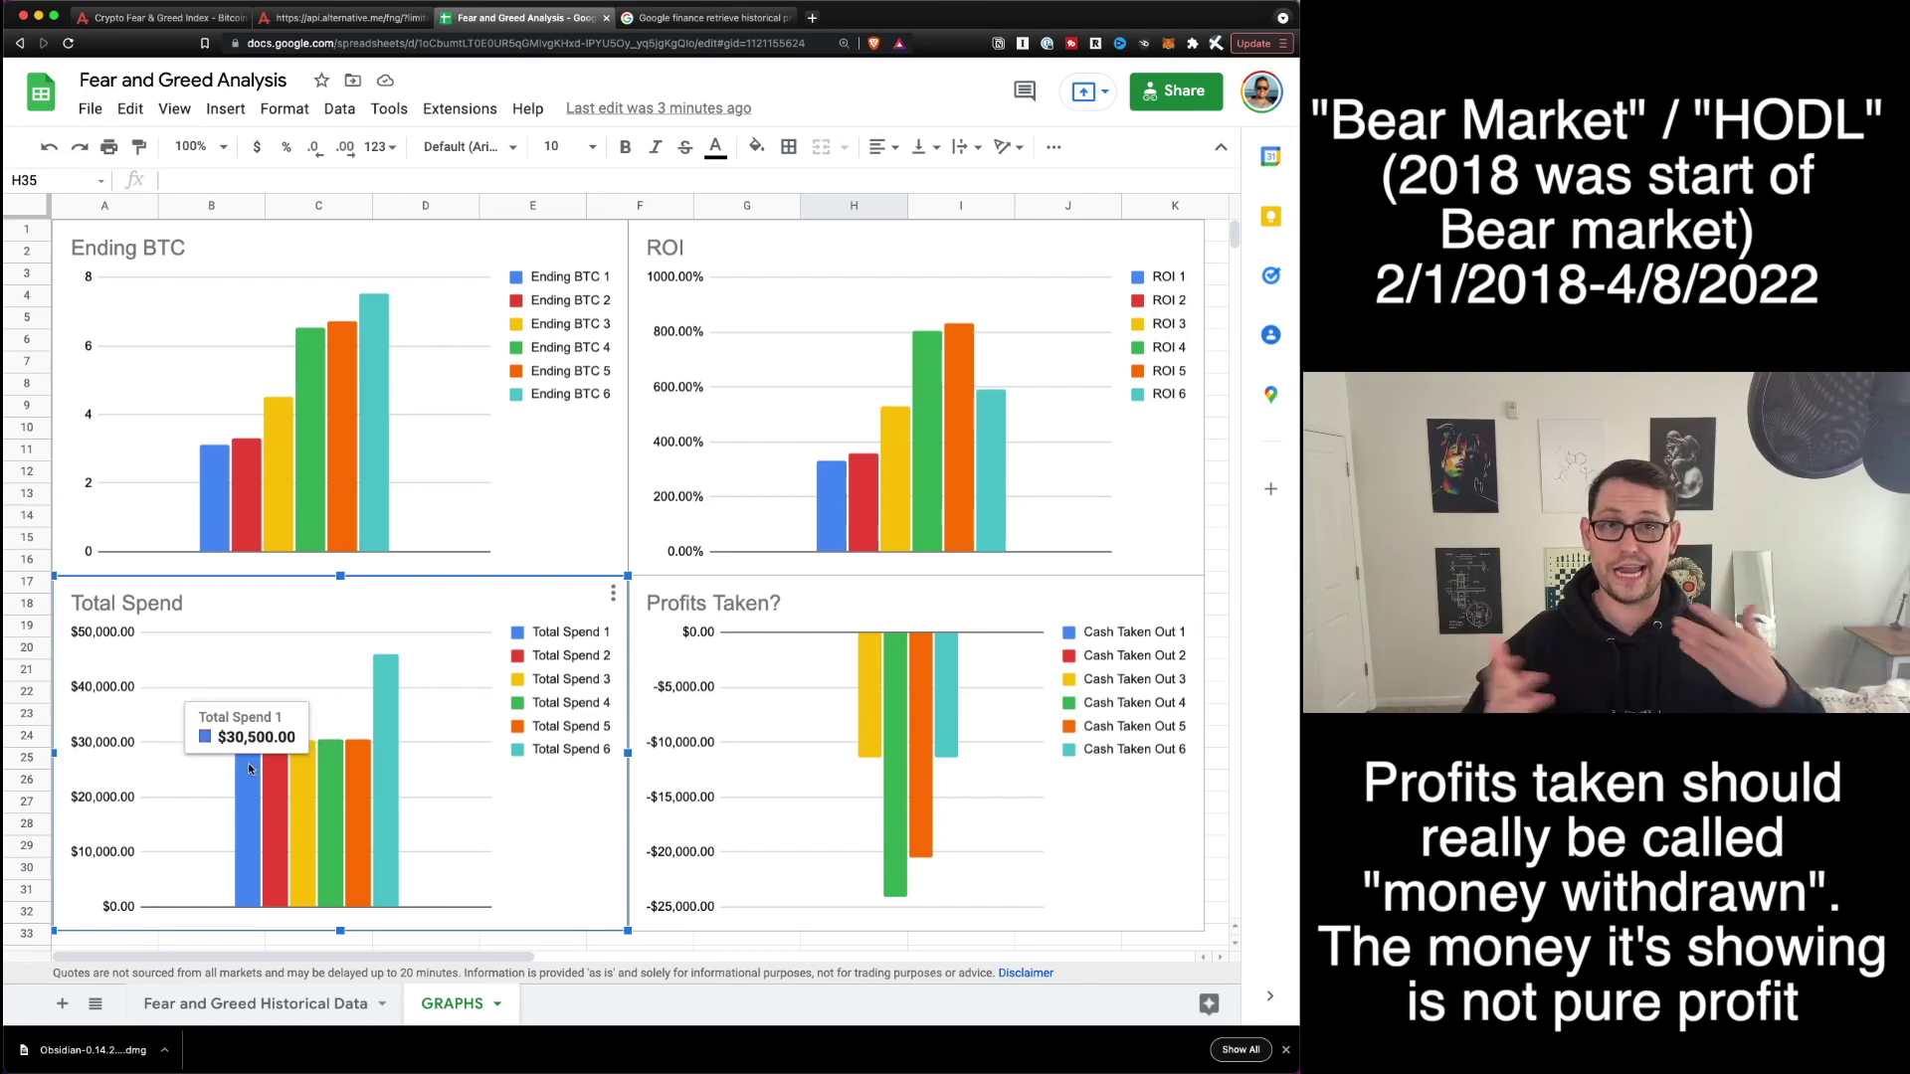
pyautogui.click(508, 515)
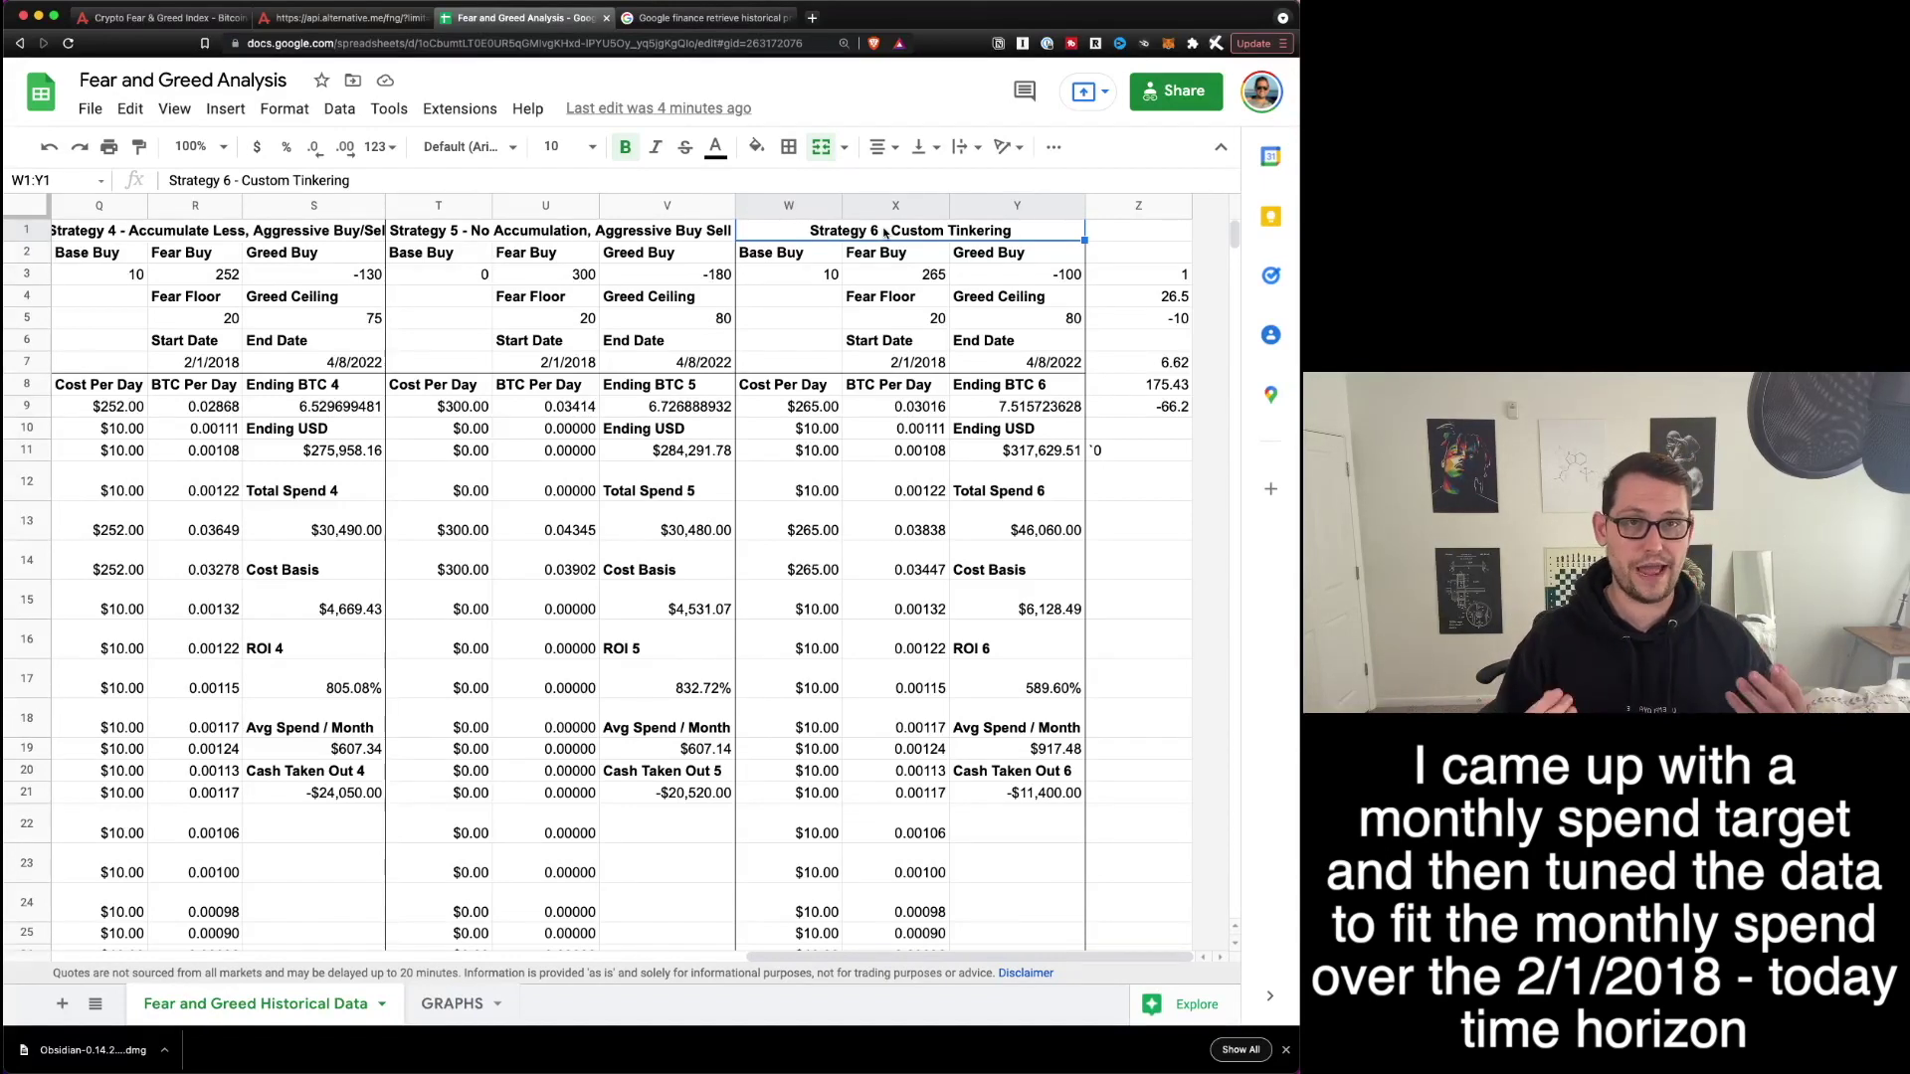
# Examine Strategy 6's average monthly spend, buy amounts, fear floor and start and end dates on the Fear and Greed Historical Data sheet.
pyautogui.moveTo(1056, 762); pyautogui.dragTo(1069, 816)
pyautogui.click(1047, 751)
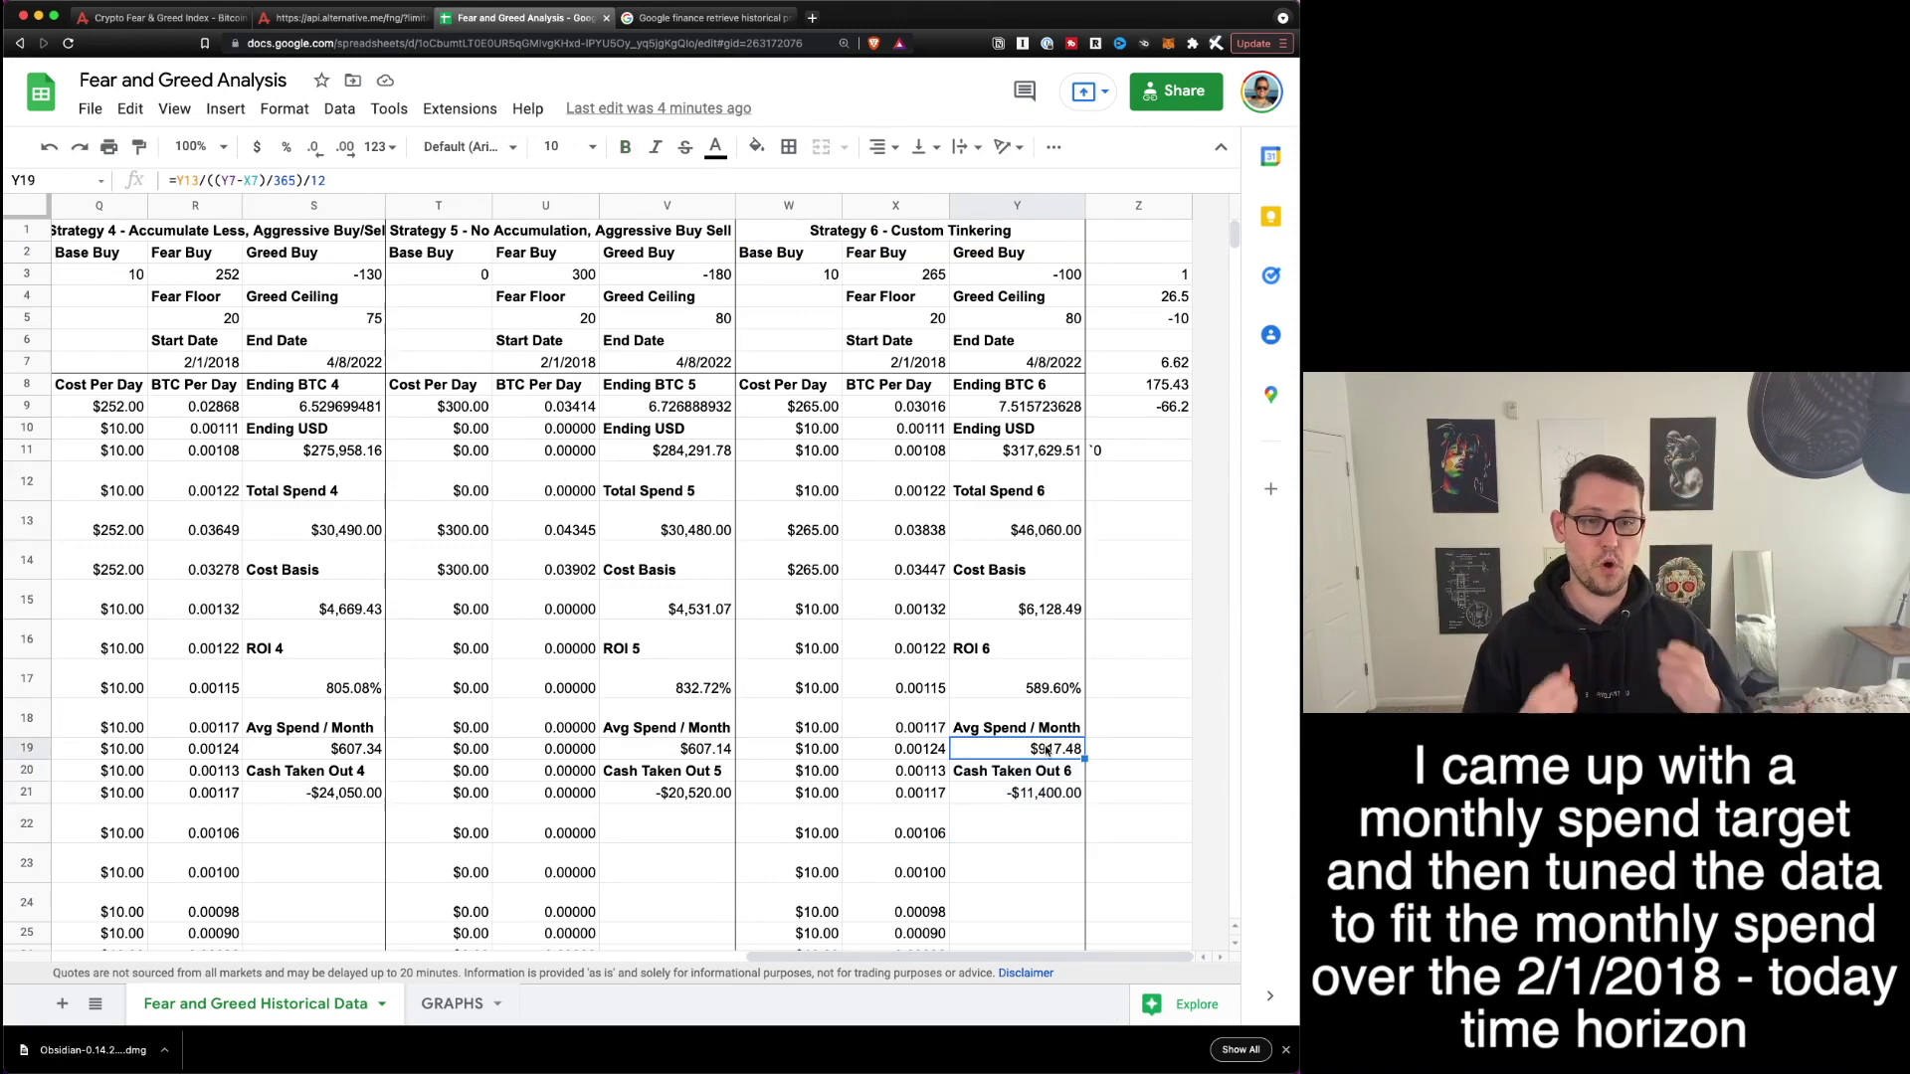
pyautogui.click(827, 276)
pyautogui.click(882, 271)
pyautogui.keyDown('shift'); pyautogui.click(995, 296); pyautogui.keyUp('shift')
pyautogui.click(913, 328)
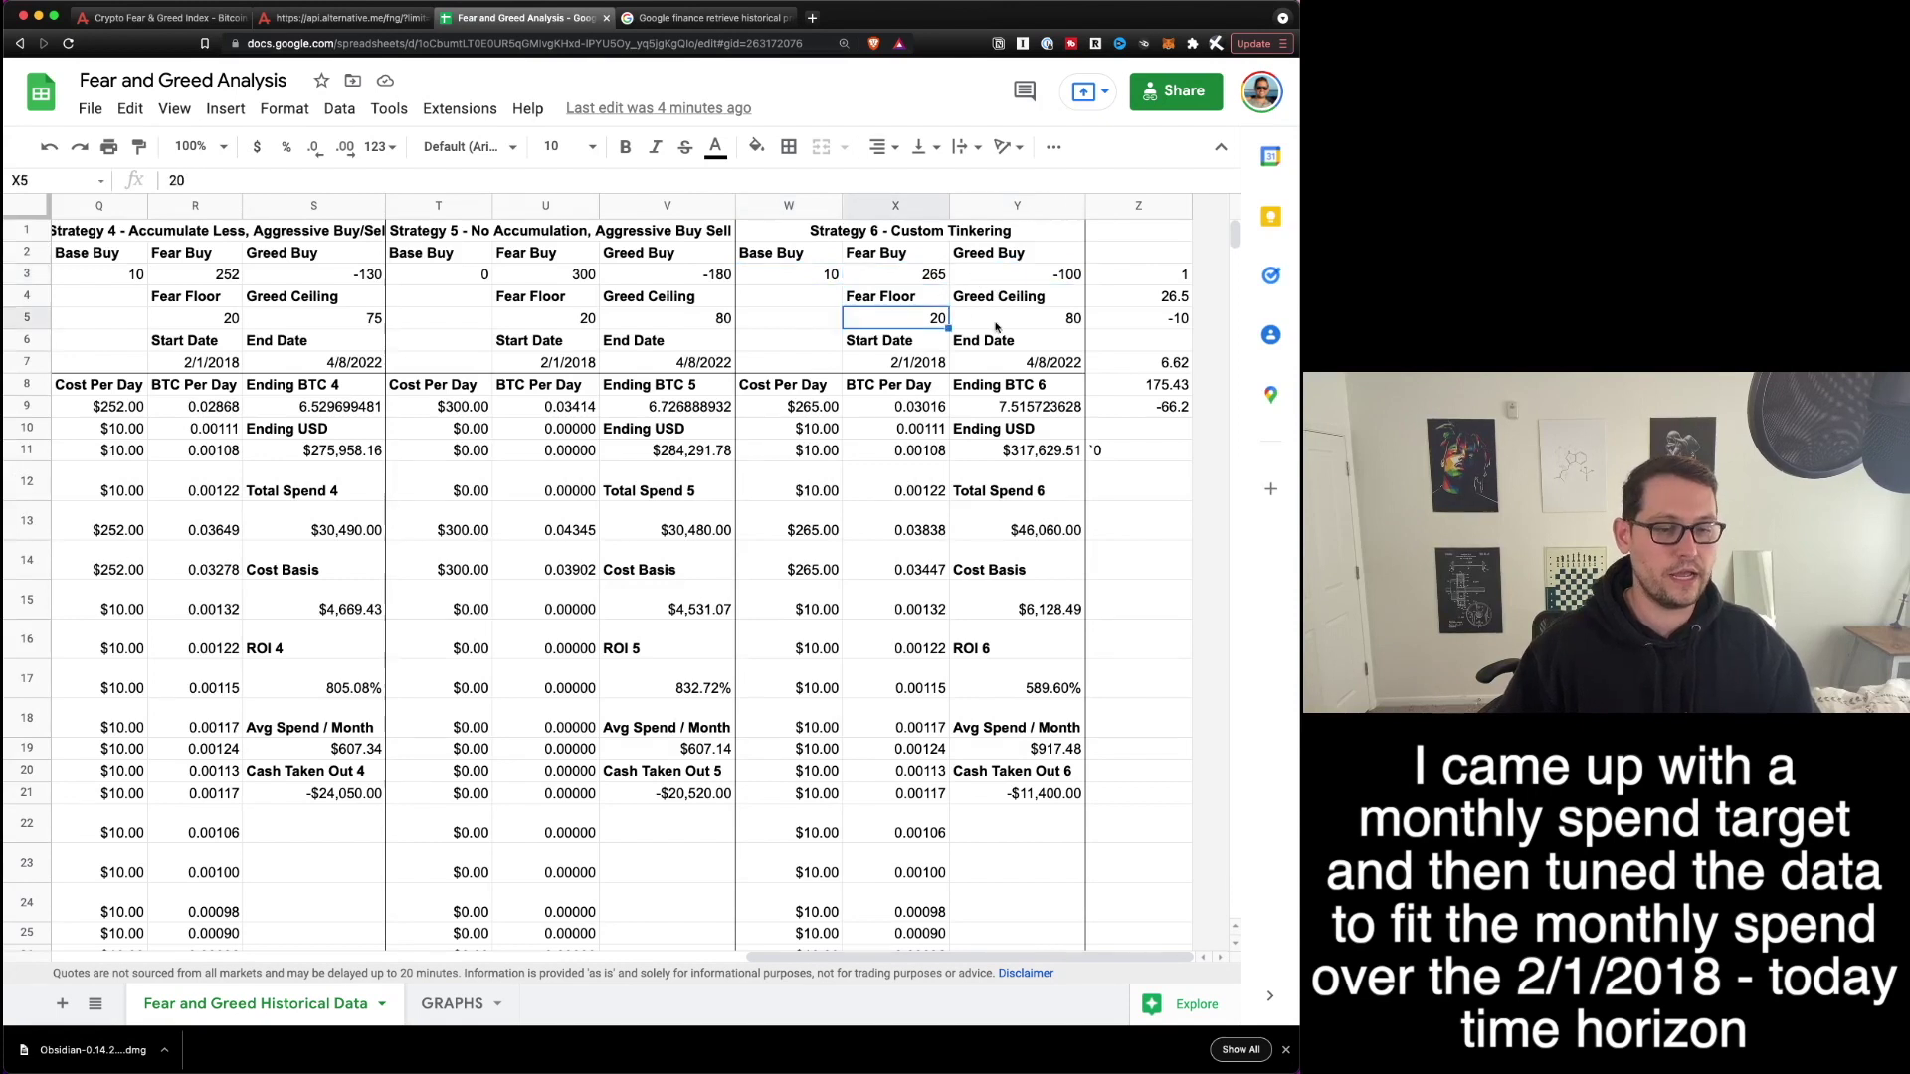
pyautogui.click(920, 362)
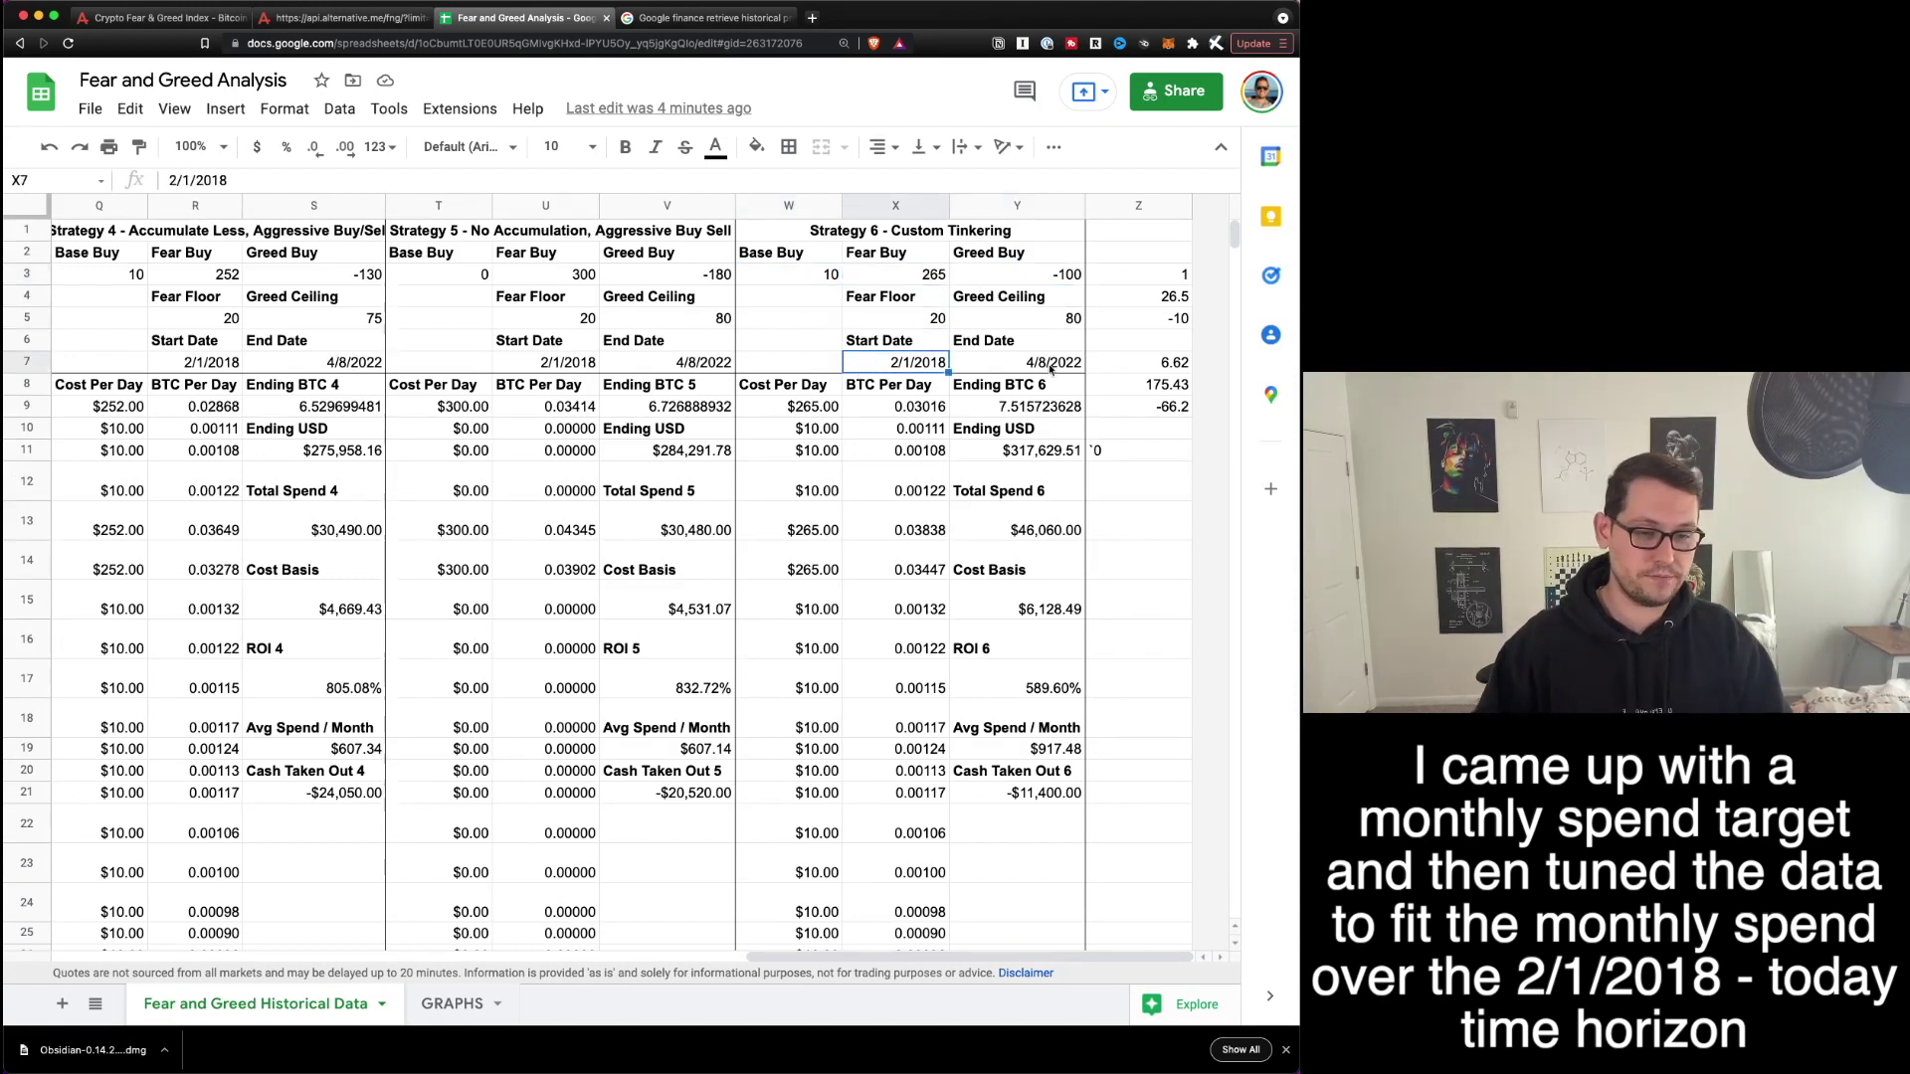
pyautogui.click(1057, 368)
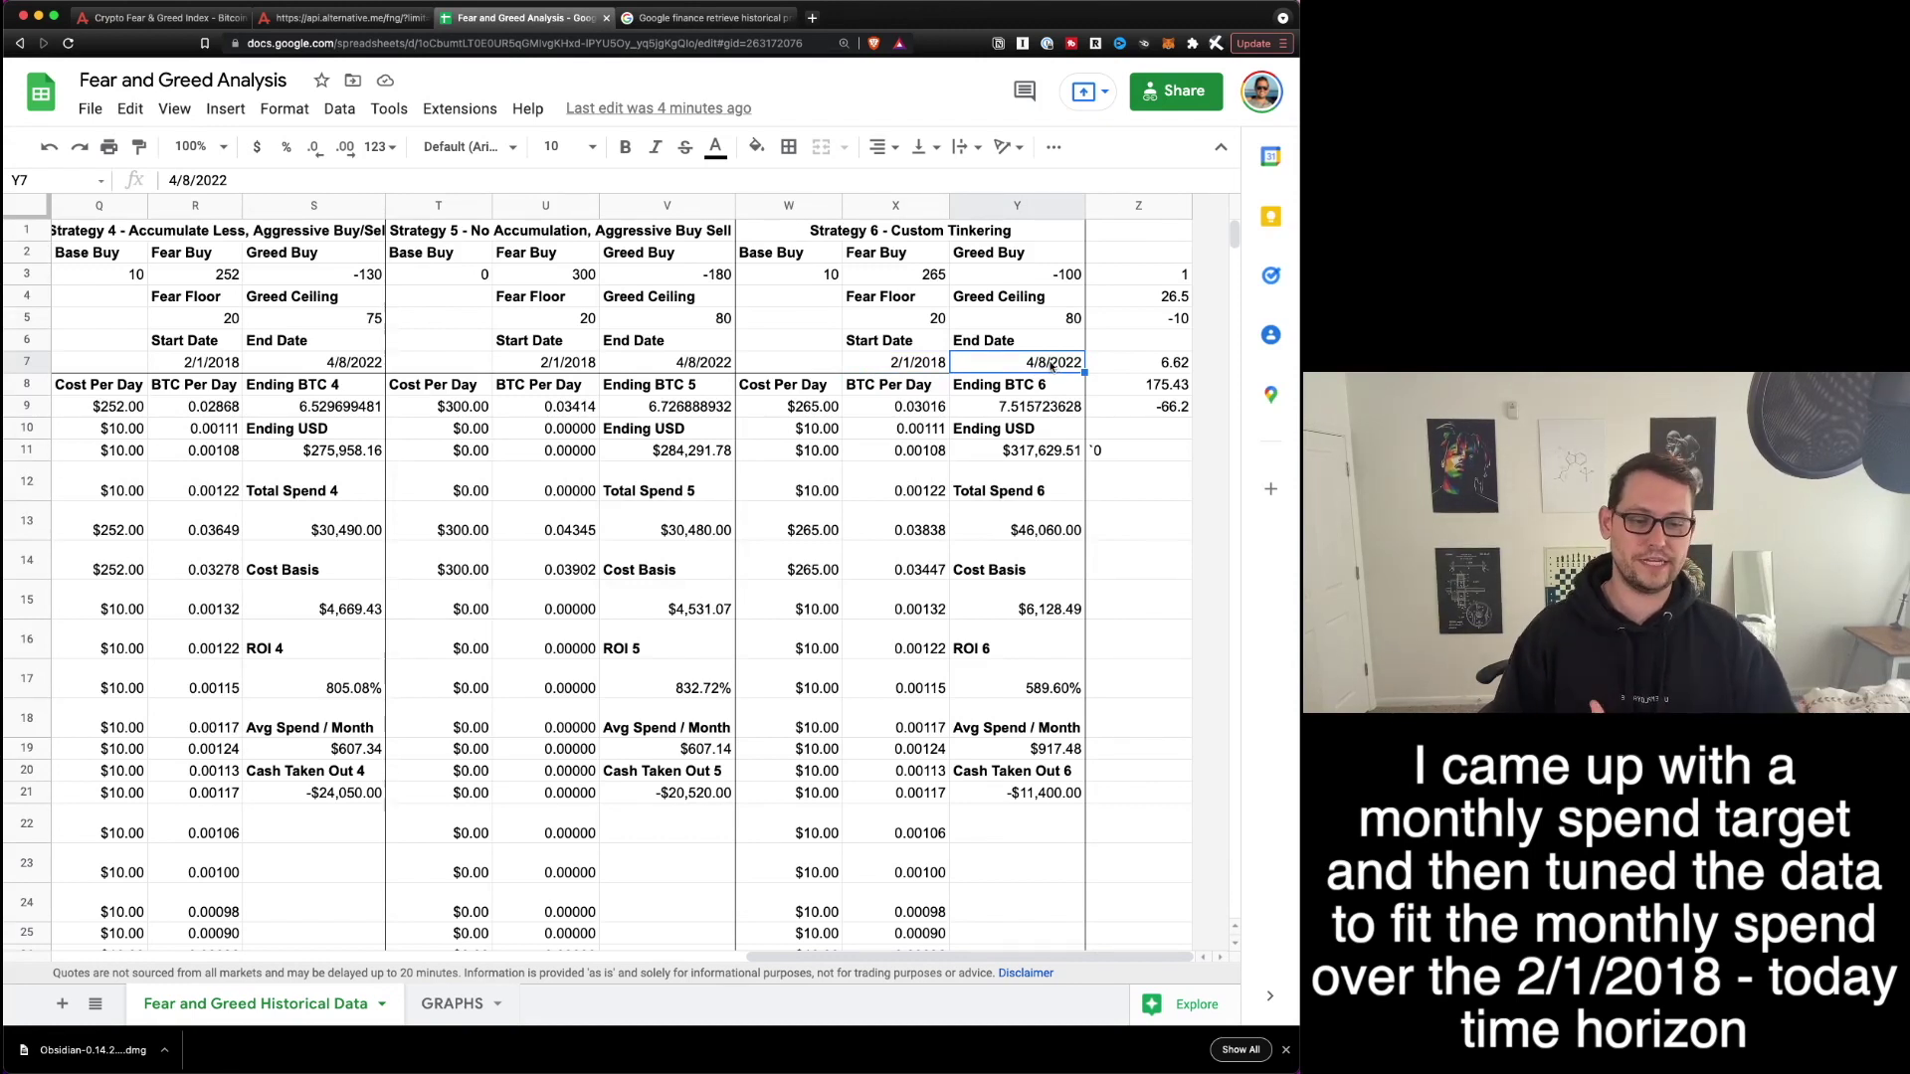
pyautogui.click(1028, 746)
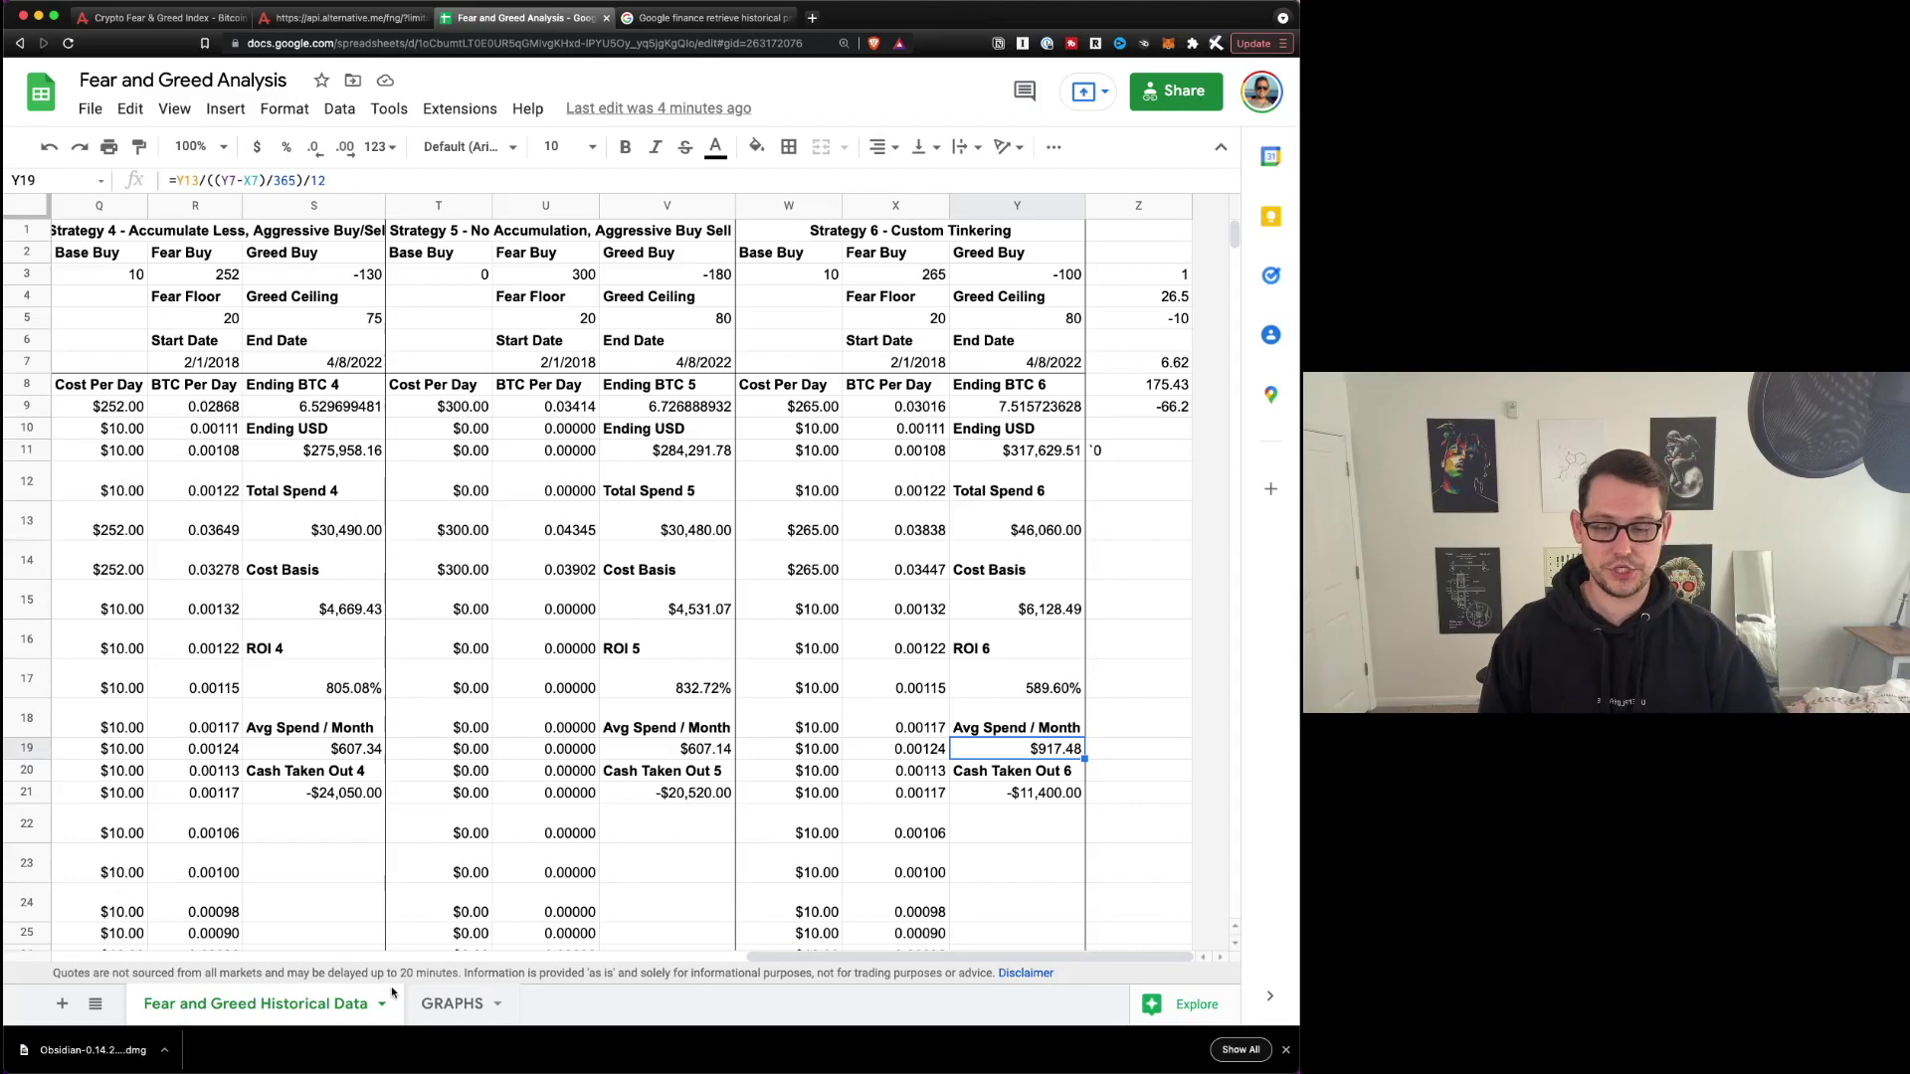
pyautogui.click(920, 274)
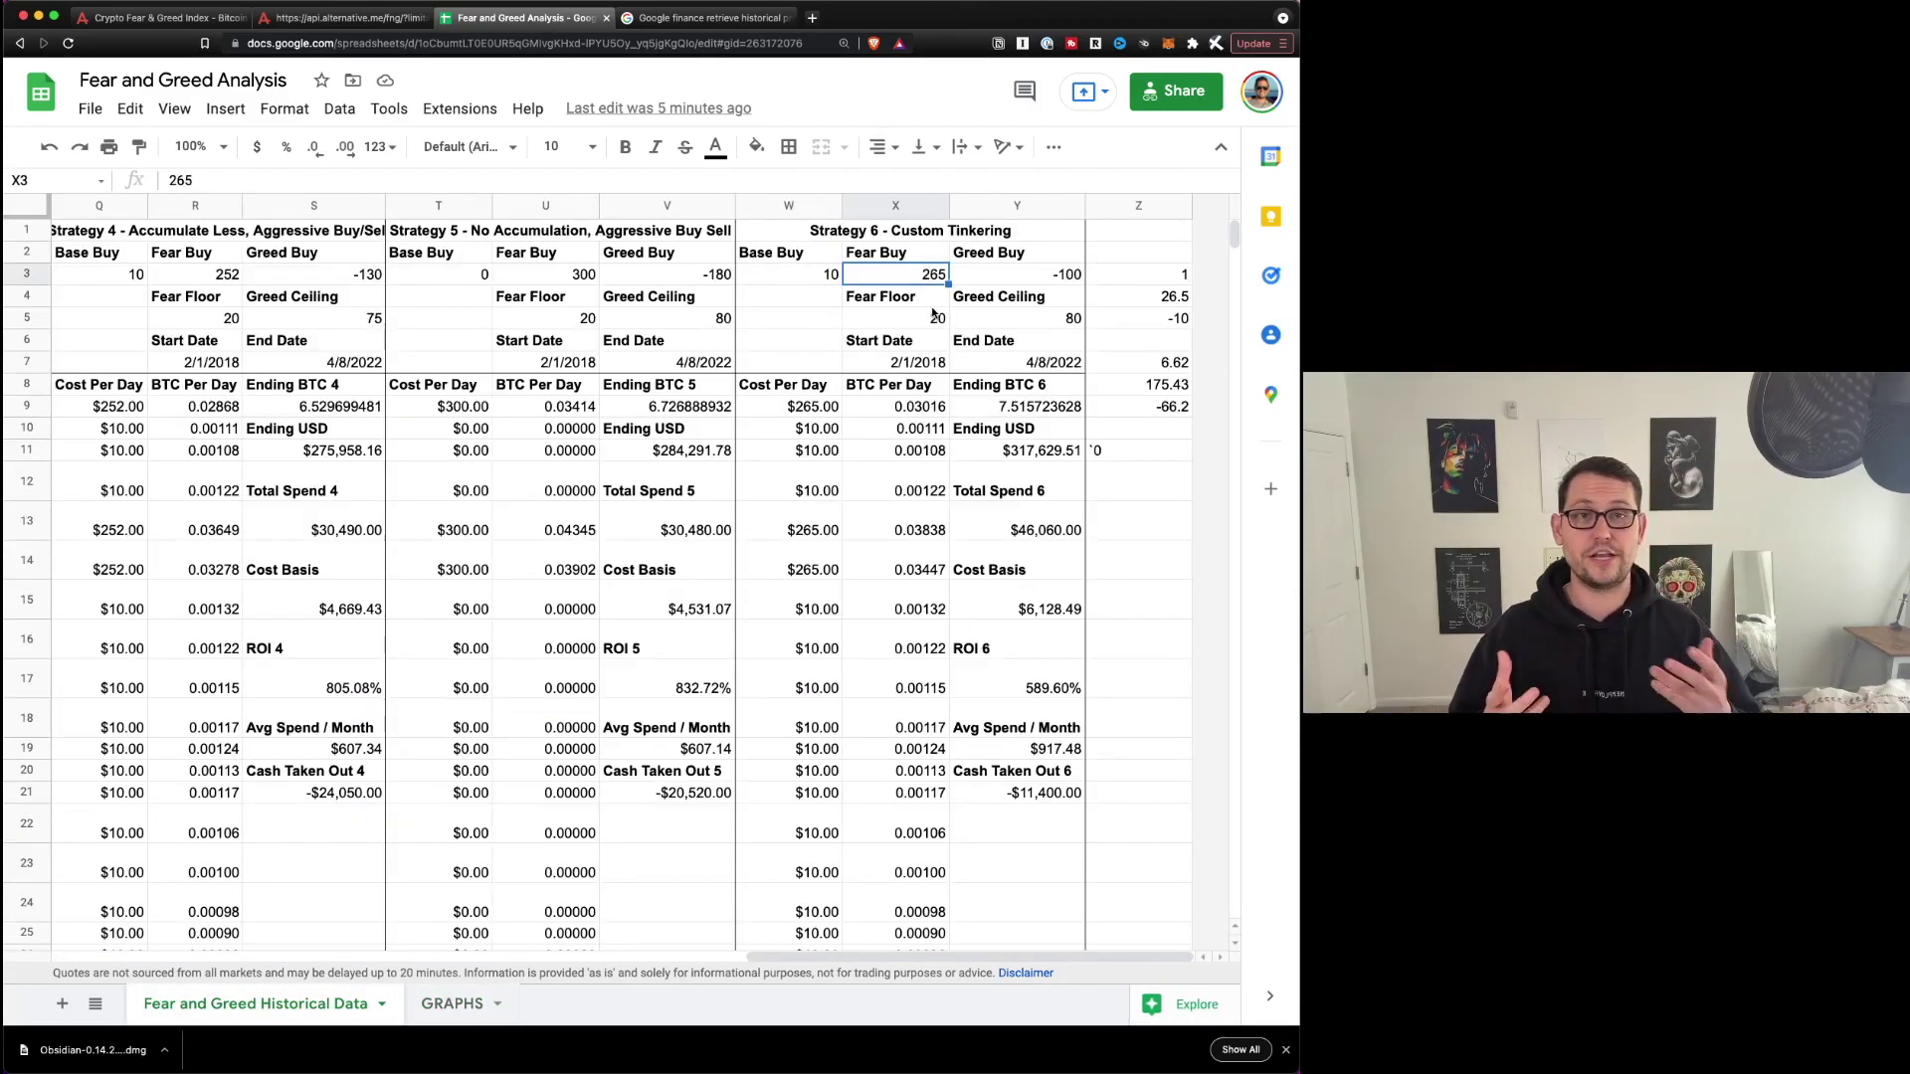
pyautogui.click(786, 277)
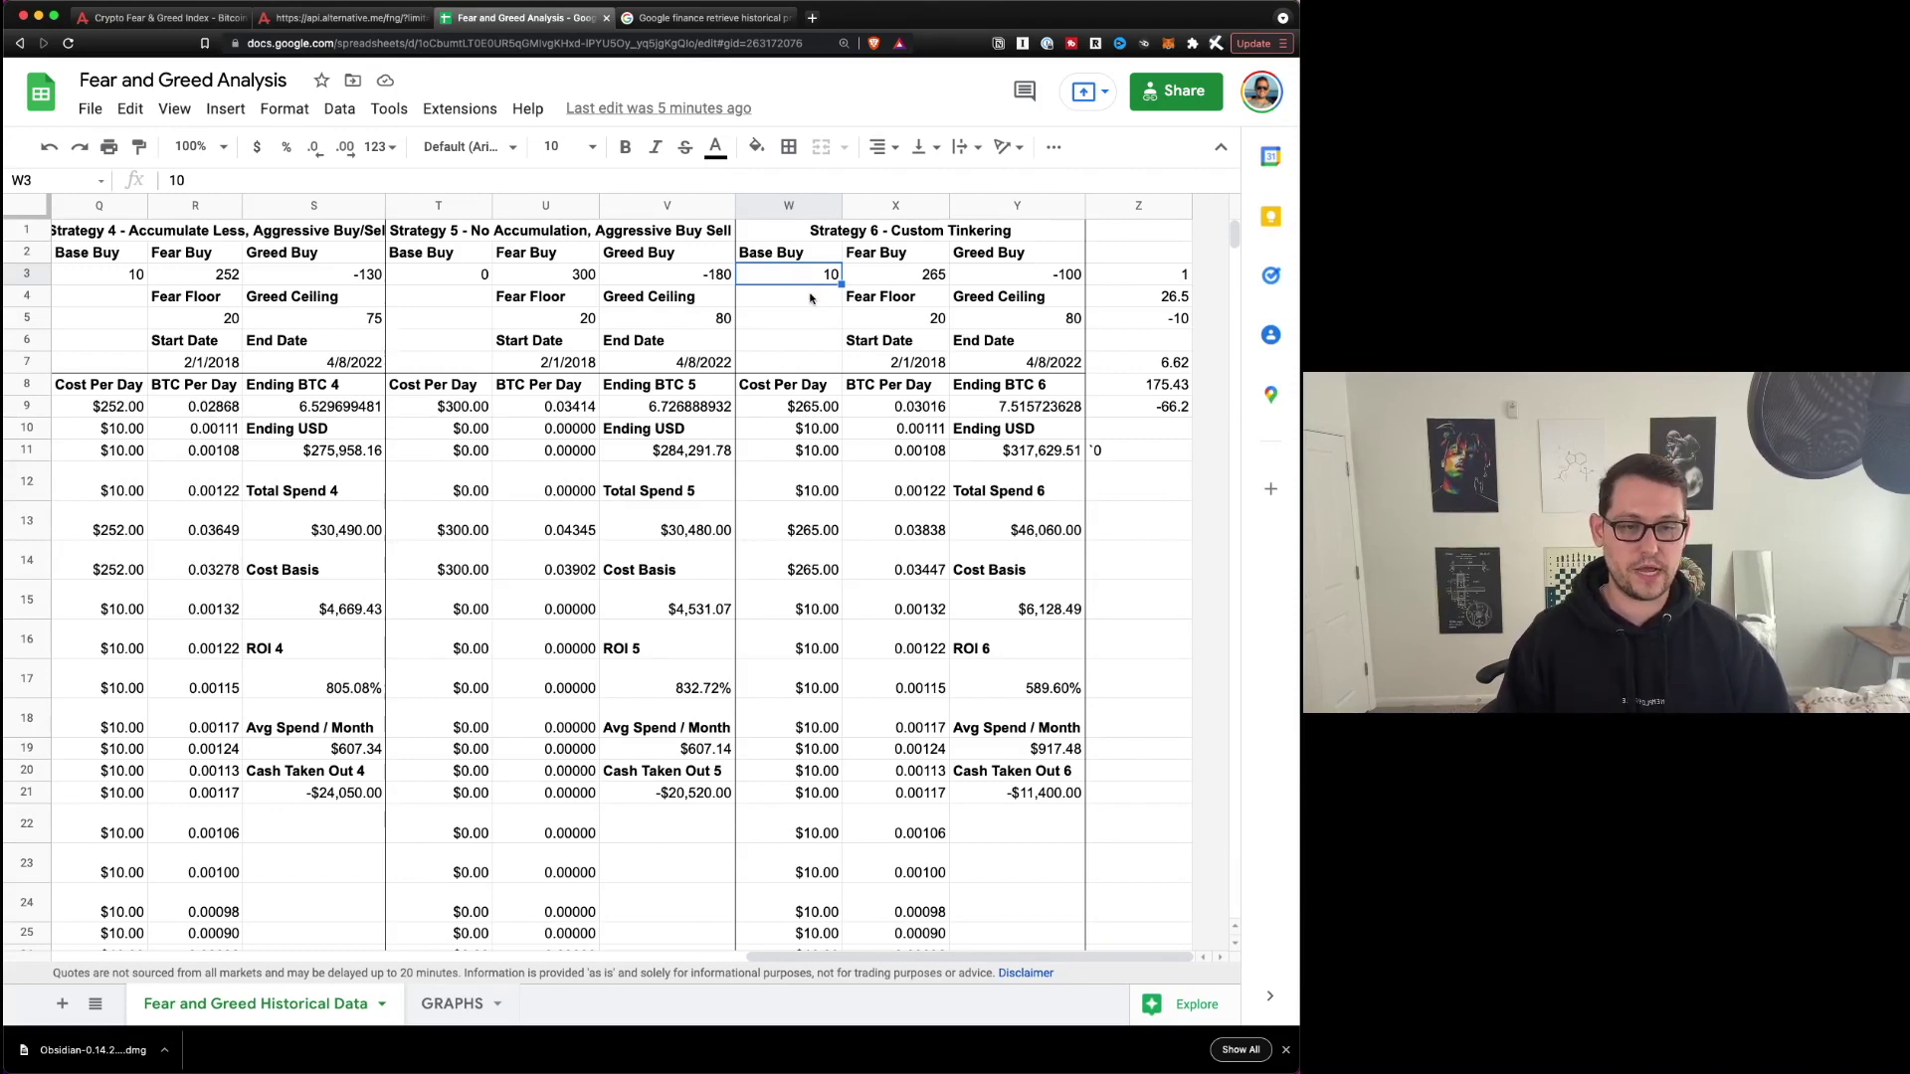
# Compare the Ending BTC of Strategies 4, 5 and 6 for 4/8/2020 to 4/8/2022 on the GRAPHS sheet.
pyautogui.click(415, 1014)
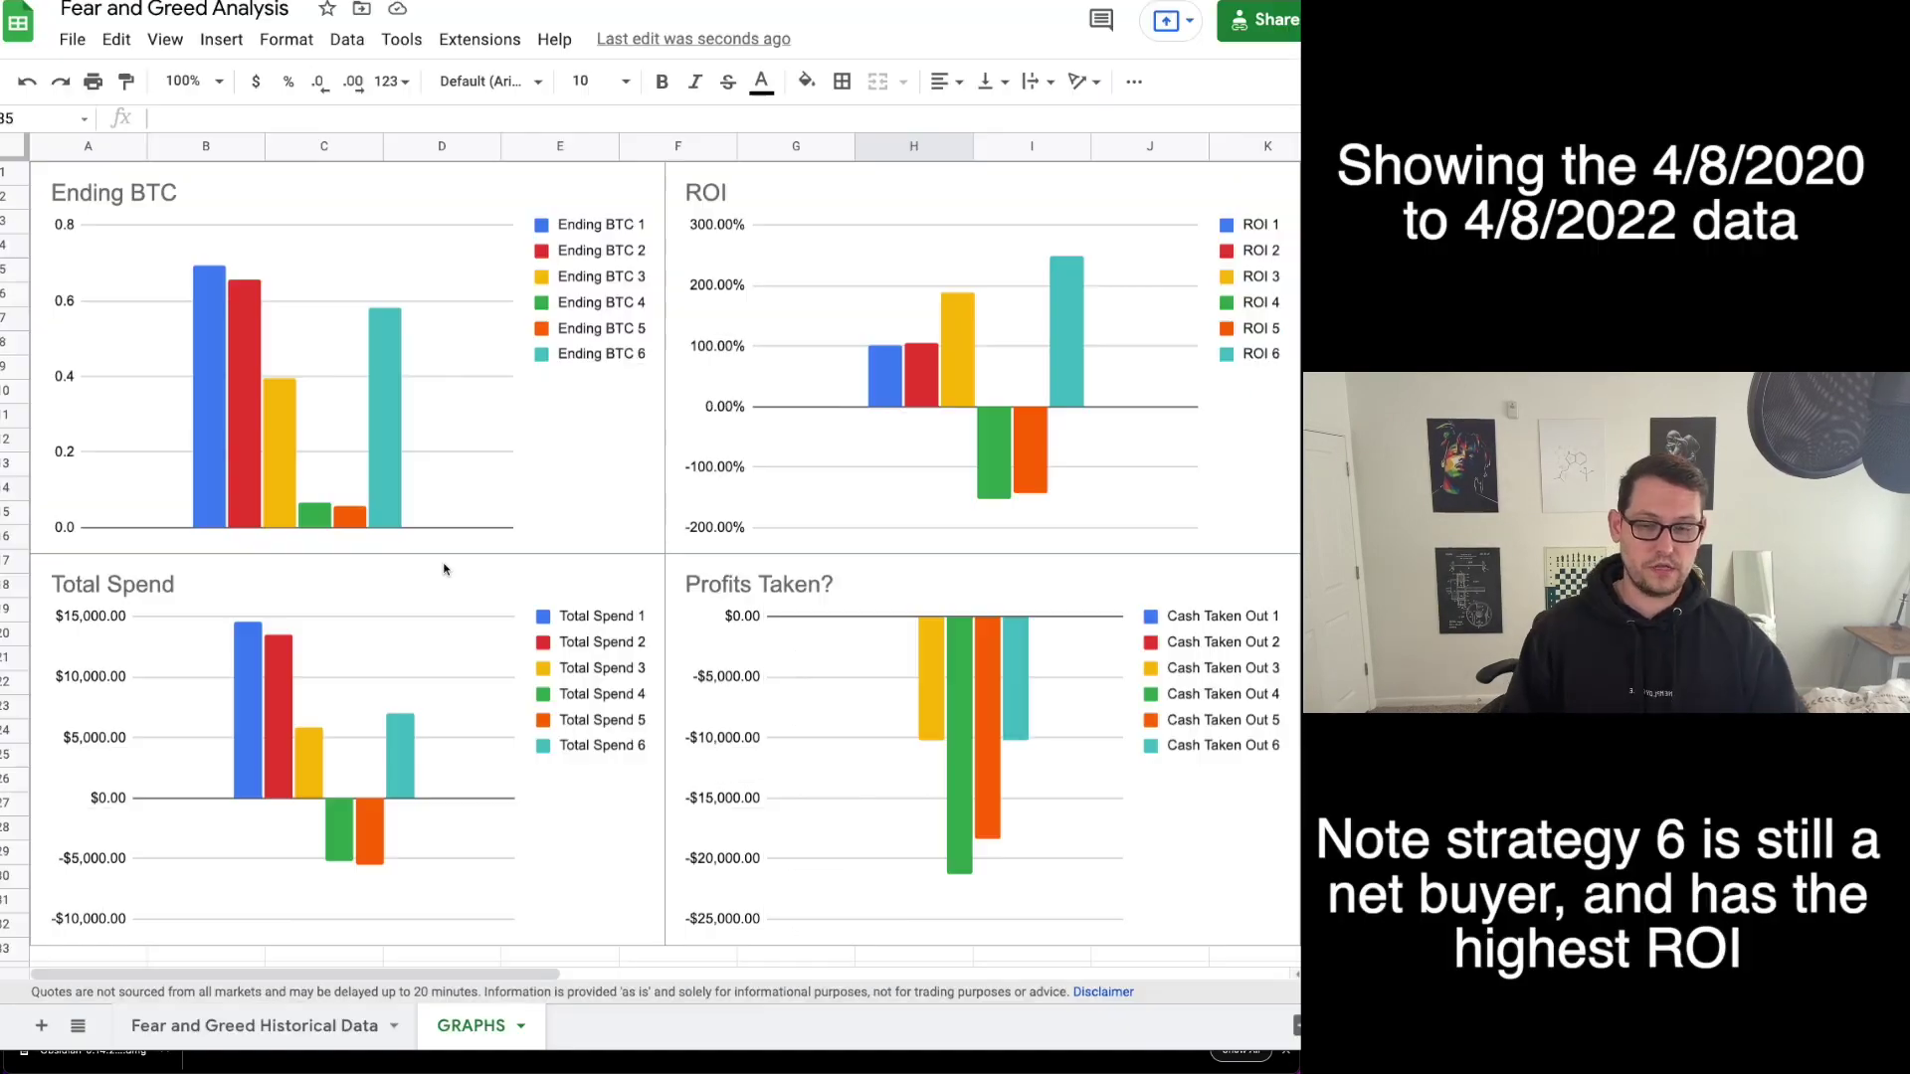
pyautogui.click(324, 557)
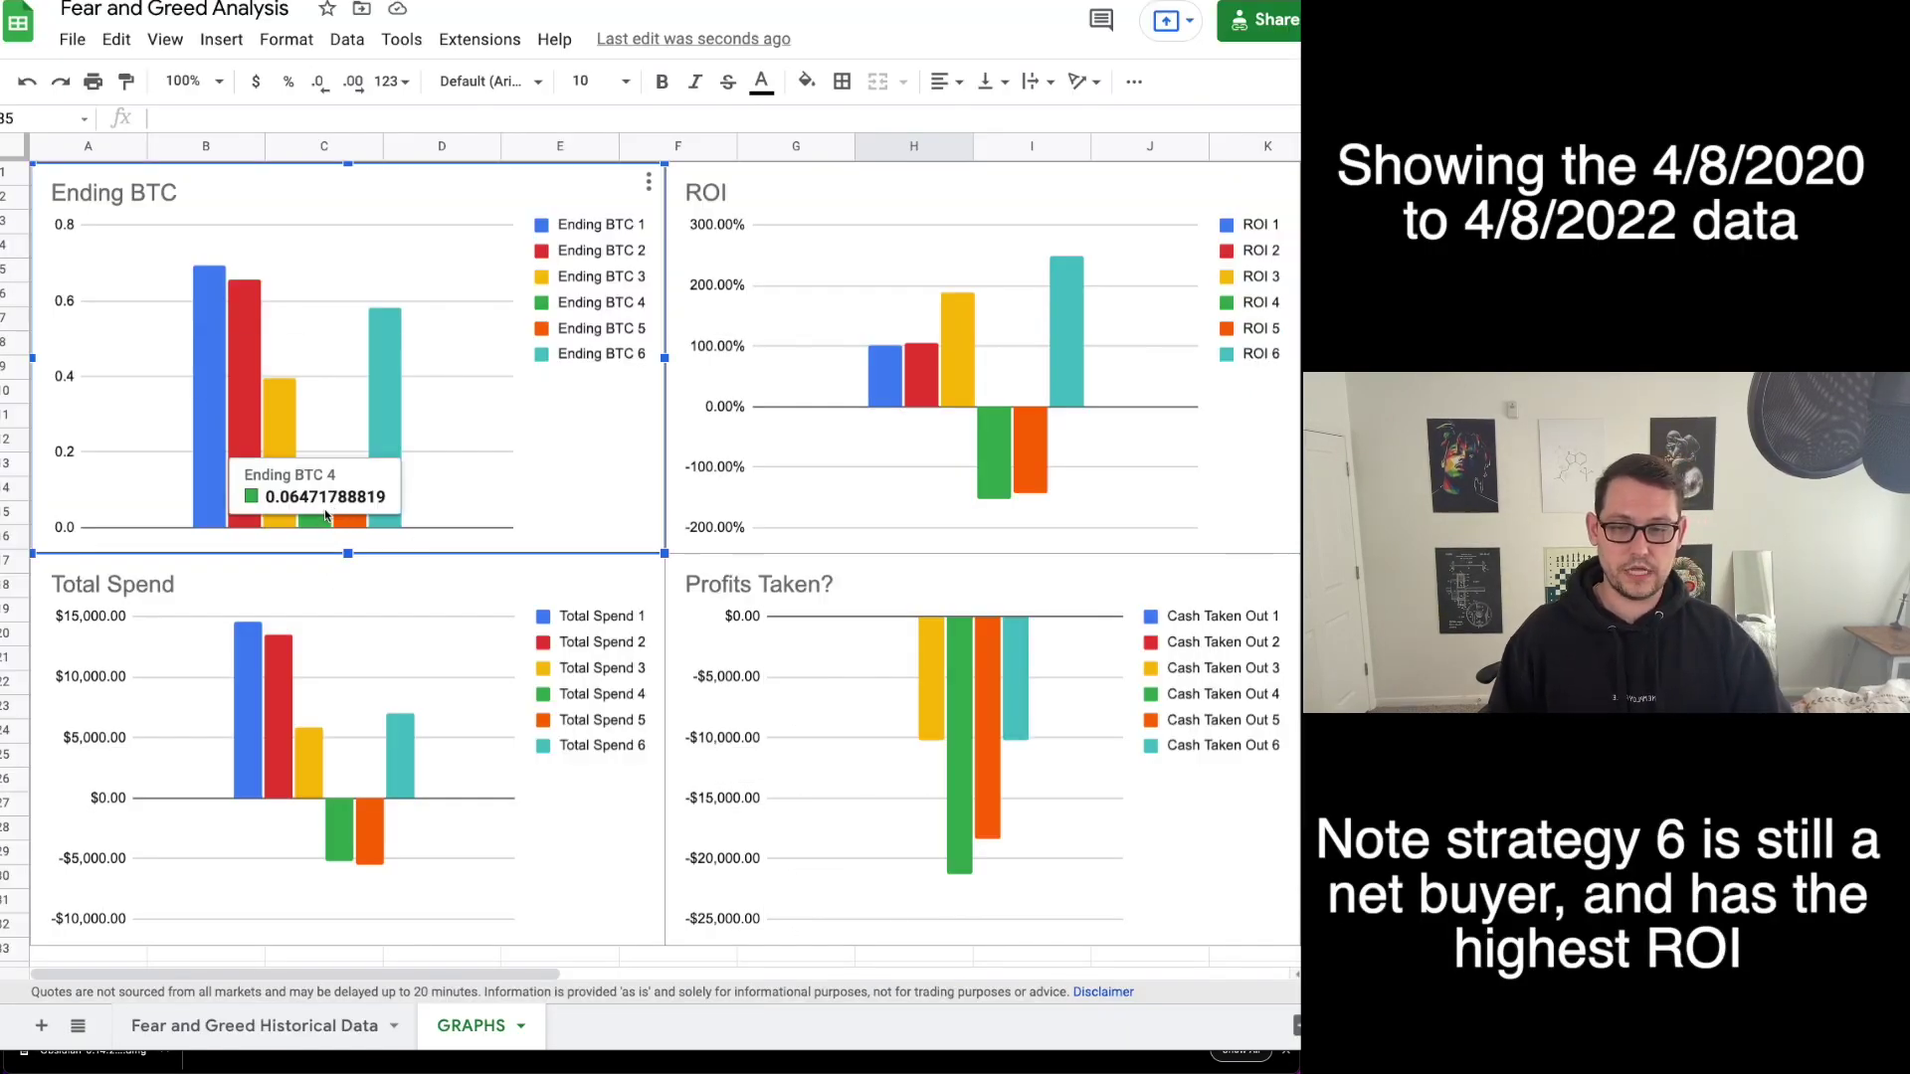
pyautogui.moveTo(339, 518)
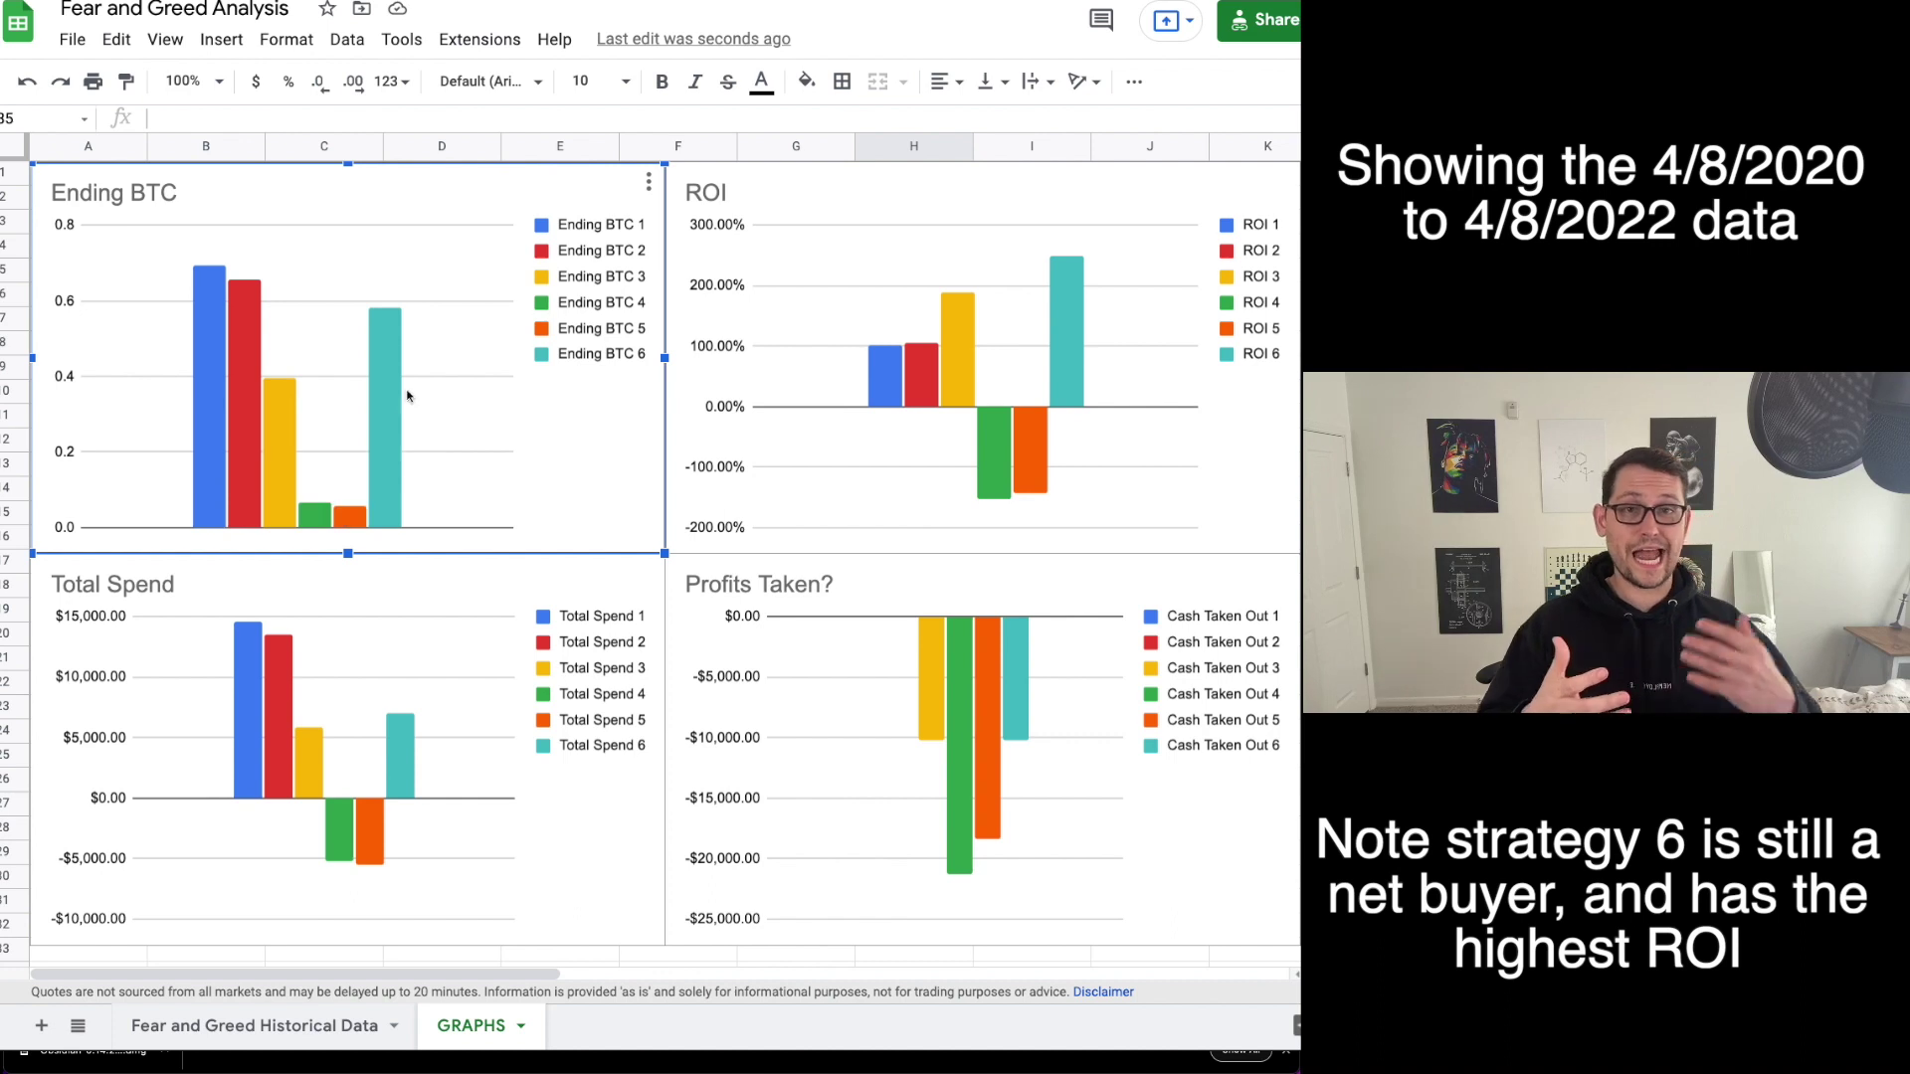
pyautogui.moveTo(381, 399)
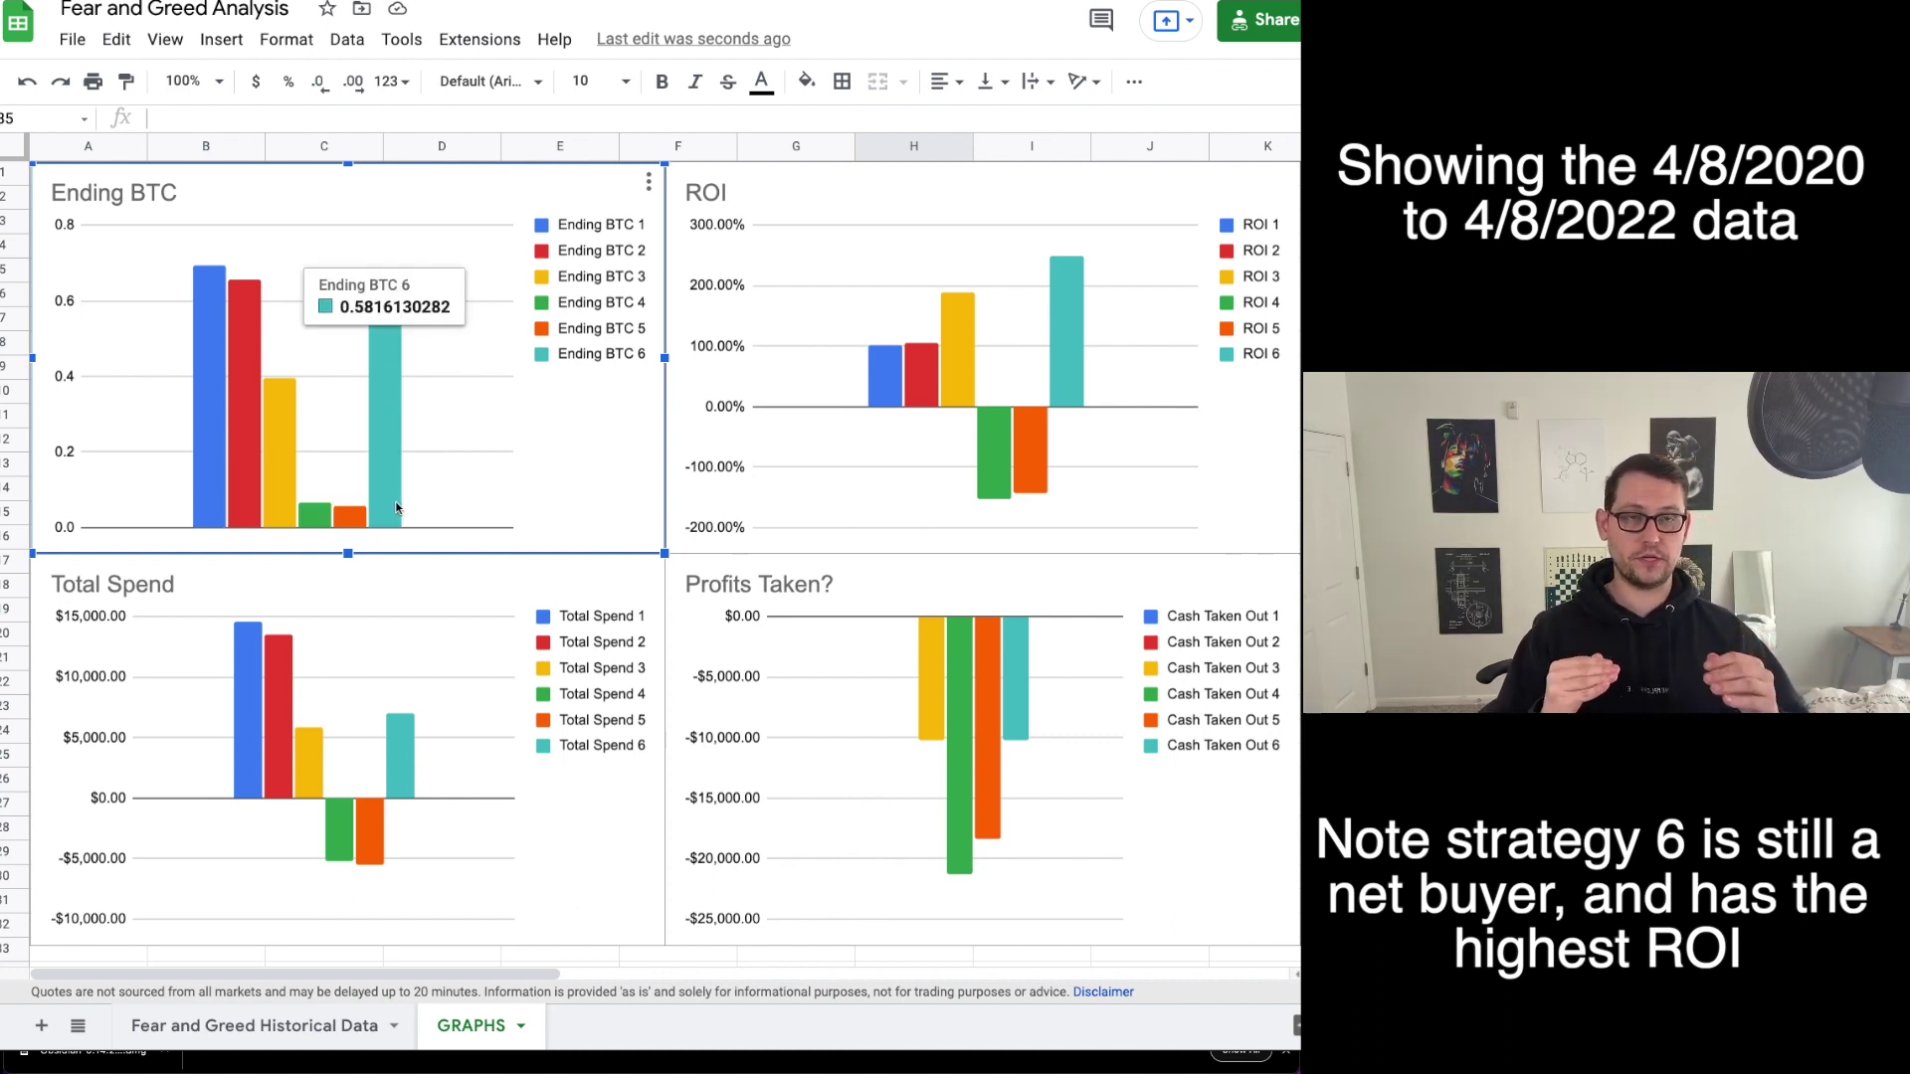
# Examine Strategy 6's Total Spend for 4/8/2020 to 4/8/2022, and its Ending BTC and ROI for 1/24/2022 to 4/8/2022.
pyautogui.click(402, 752)
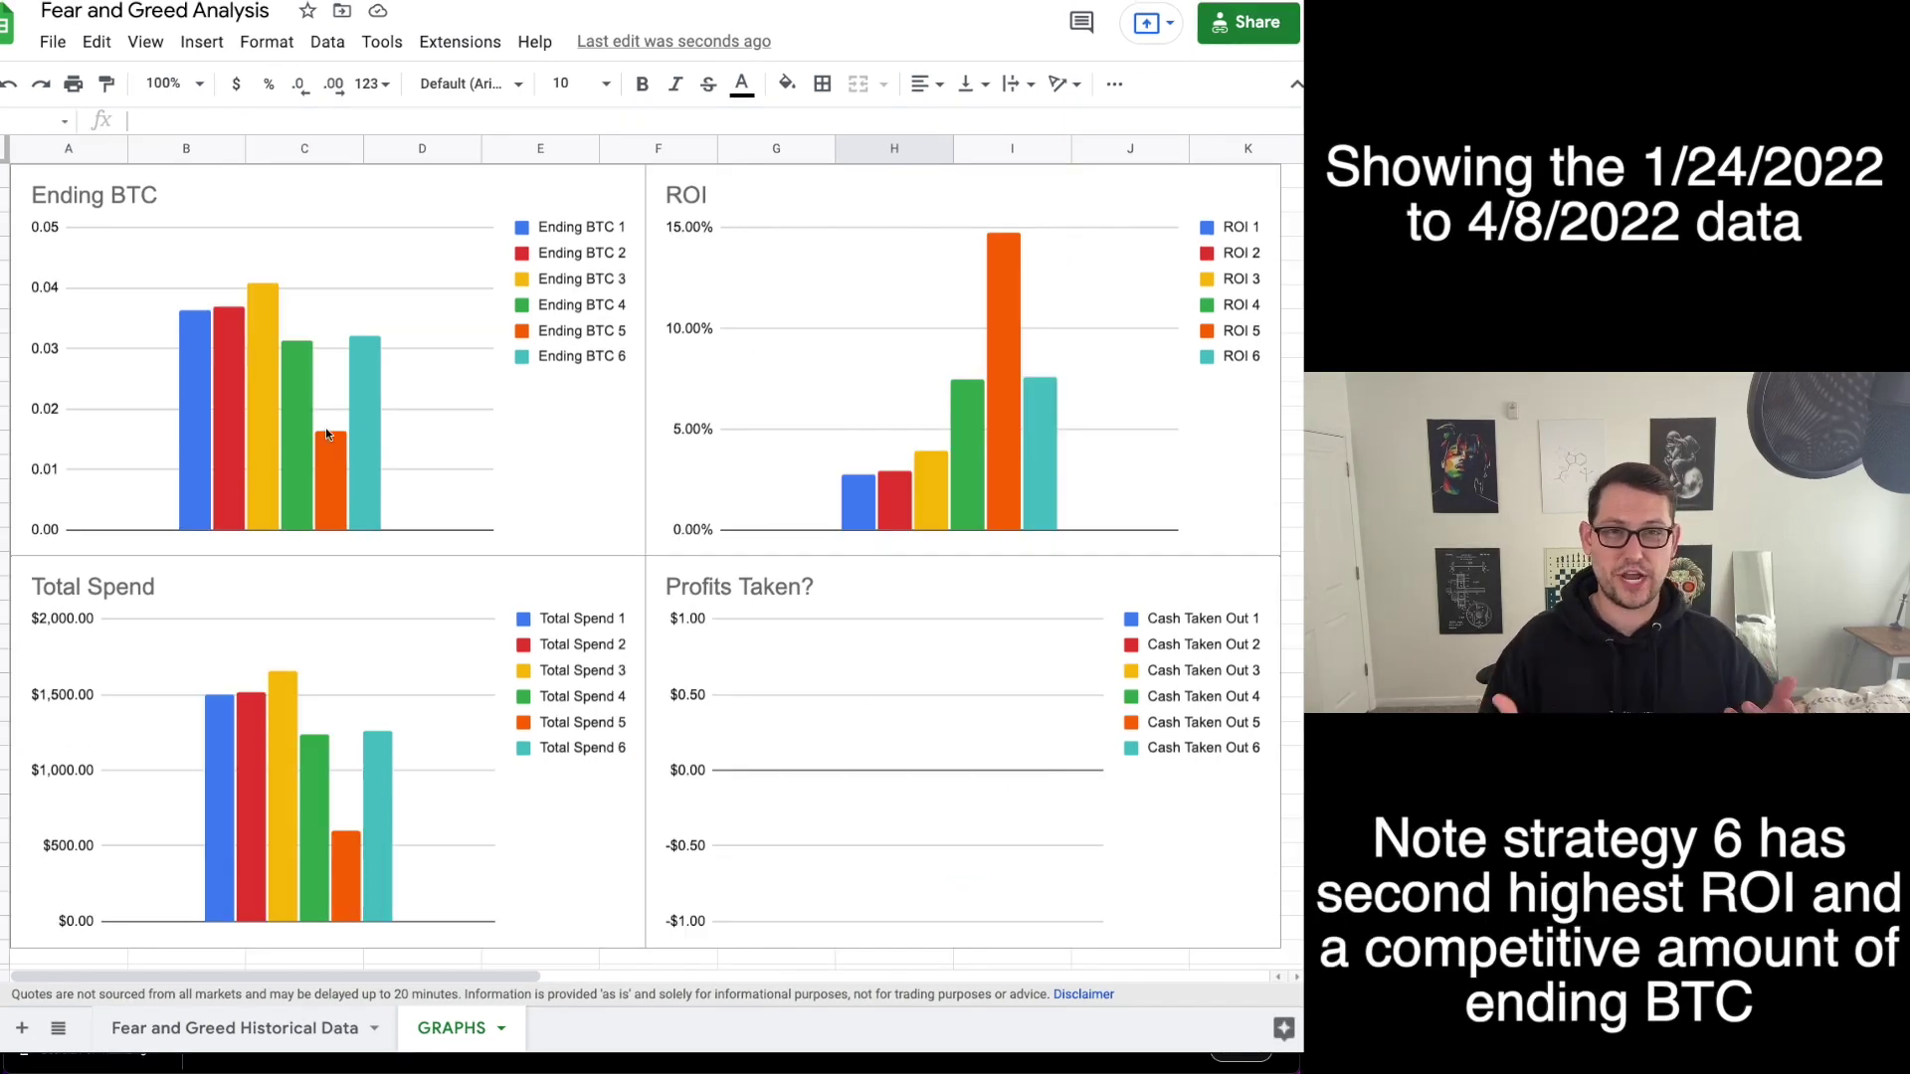
pyautogui.click(370, 422)
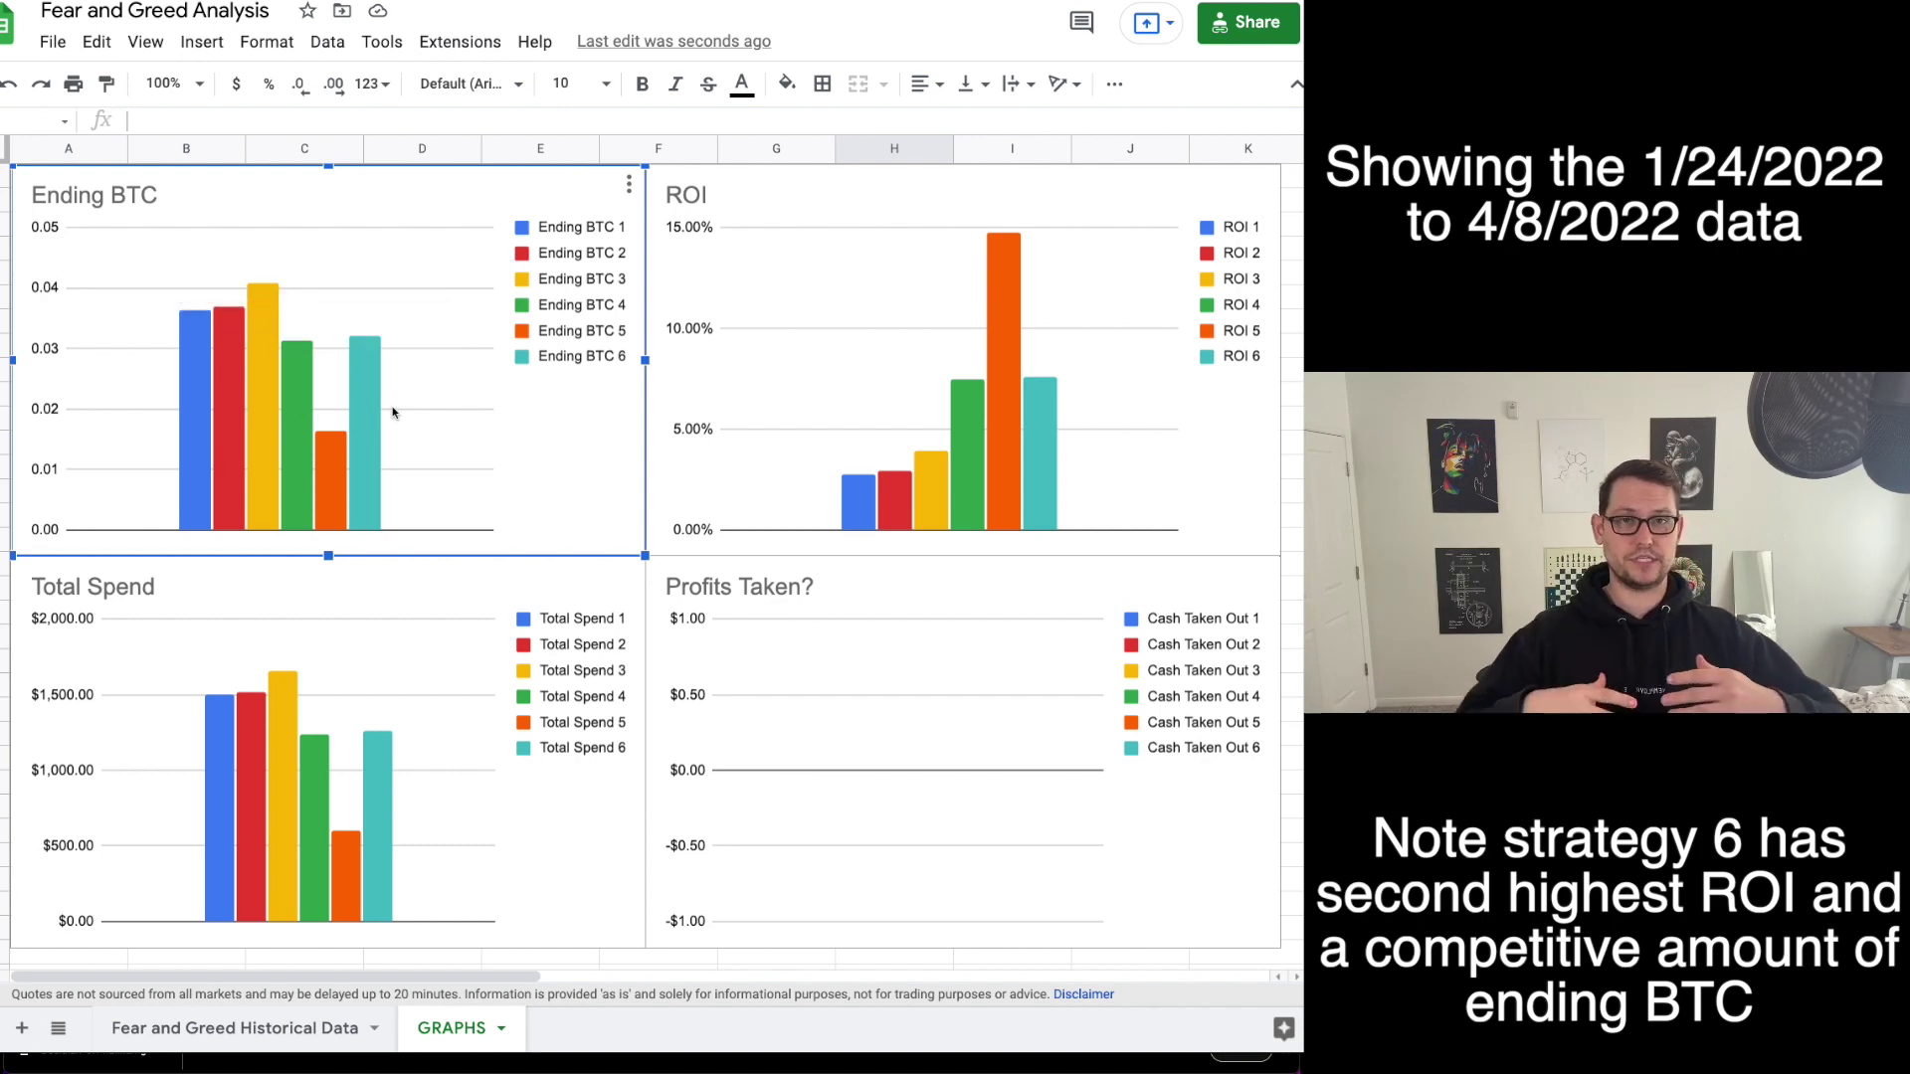
pyautogui.click(1044, 409)
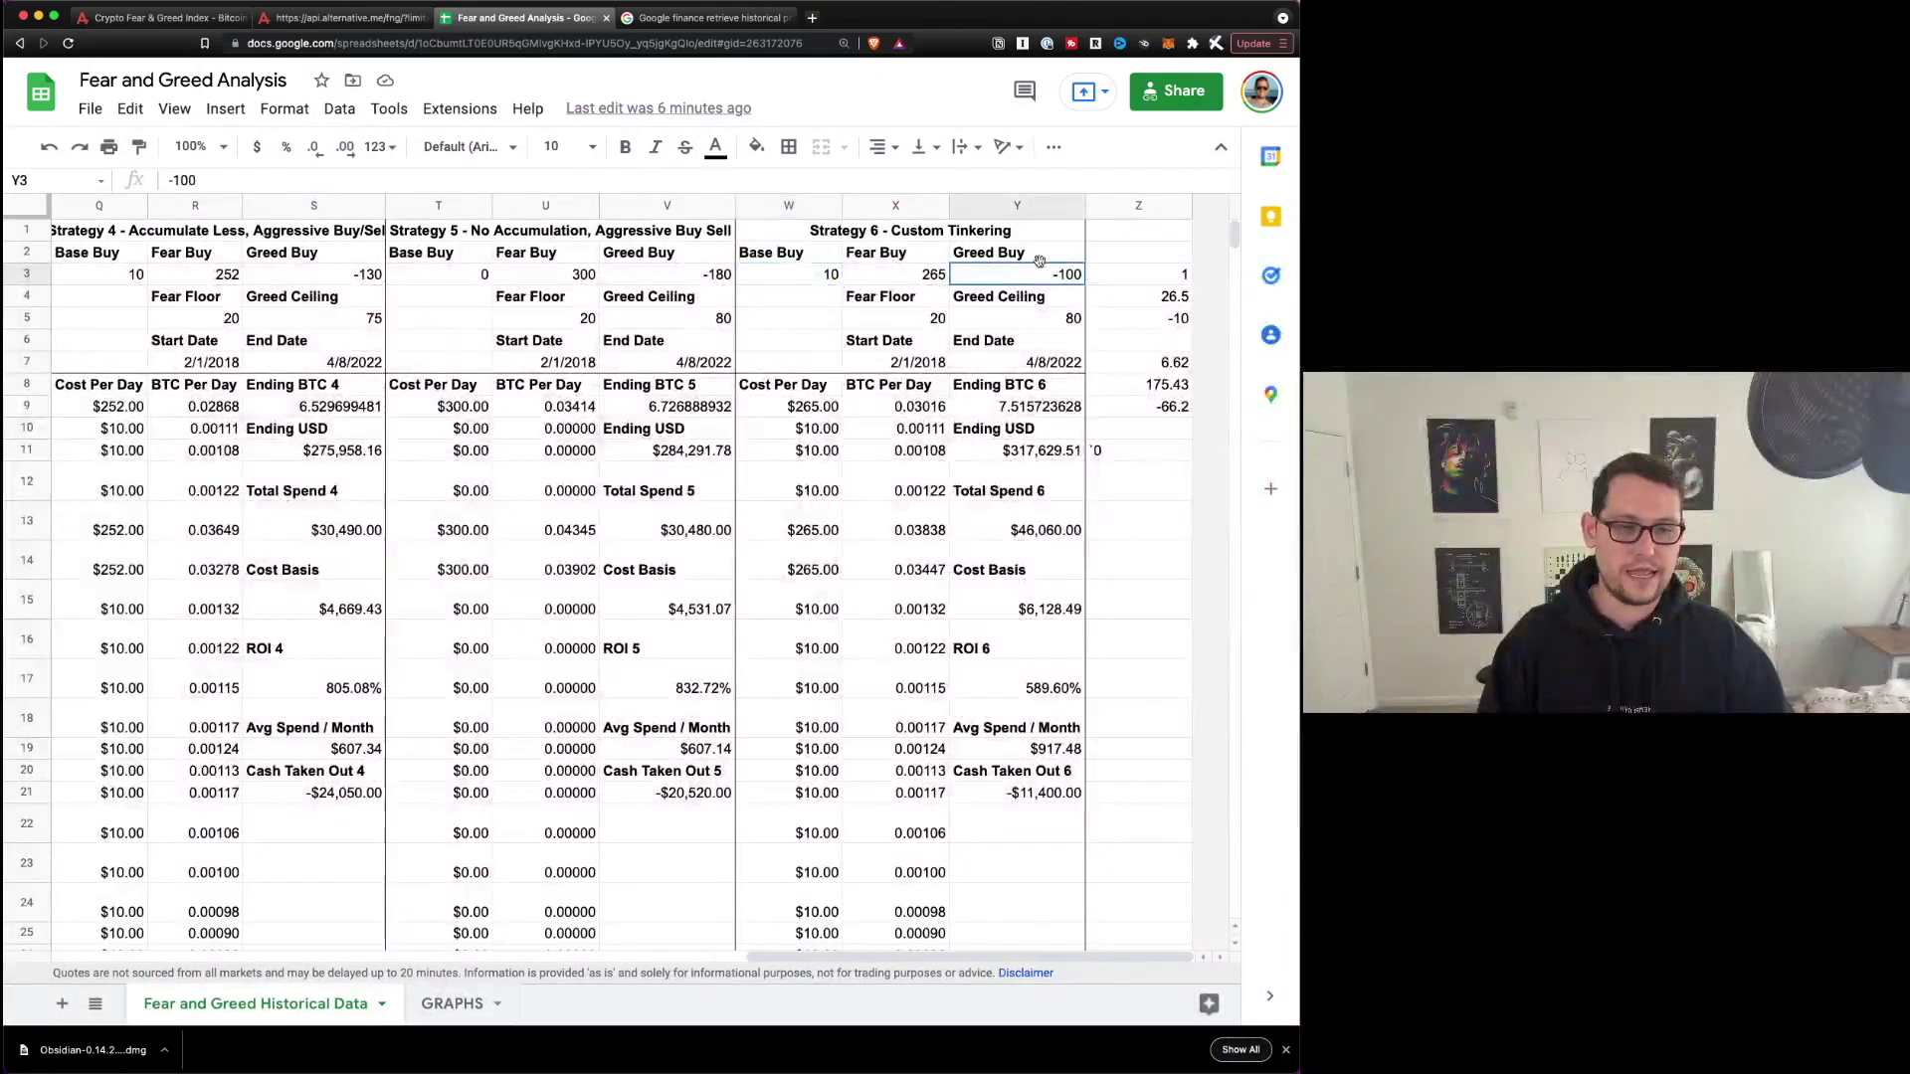
# Examine the Greed Buy setting of Strategy 6 on the Fear and Greed Historical Data sheet.
pyautogui.moveTo(1010, 275)
pyautogui.mouseDown()
pyautogui.moveTo(1014, 298)
pyautogui.moveTo(1015, 256)
pyautogui.moveTo(1031, 307)
pyautogui.mouseUp()
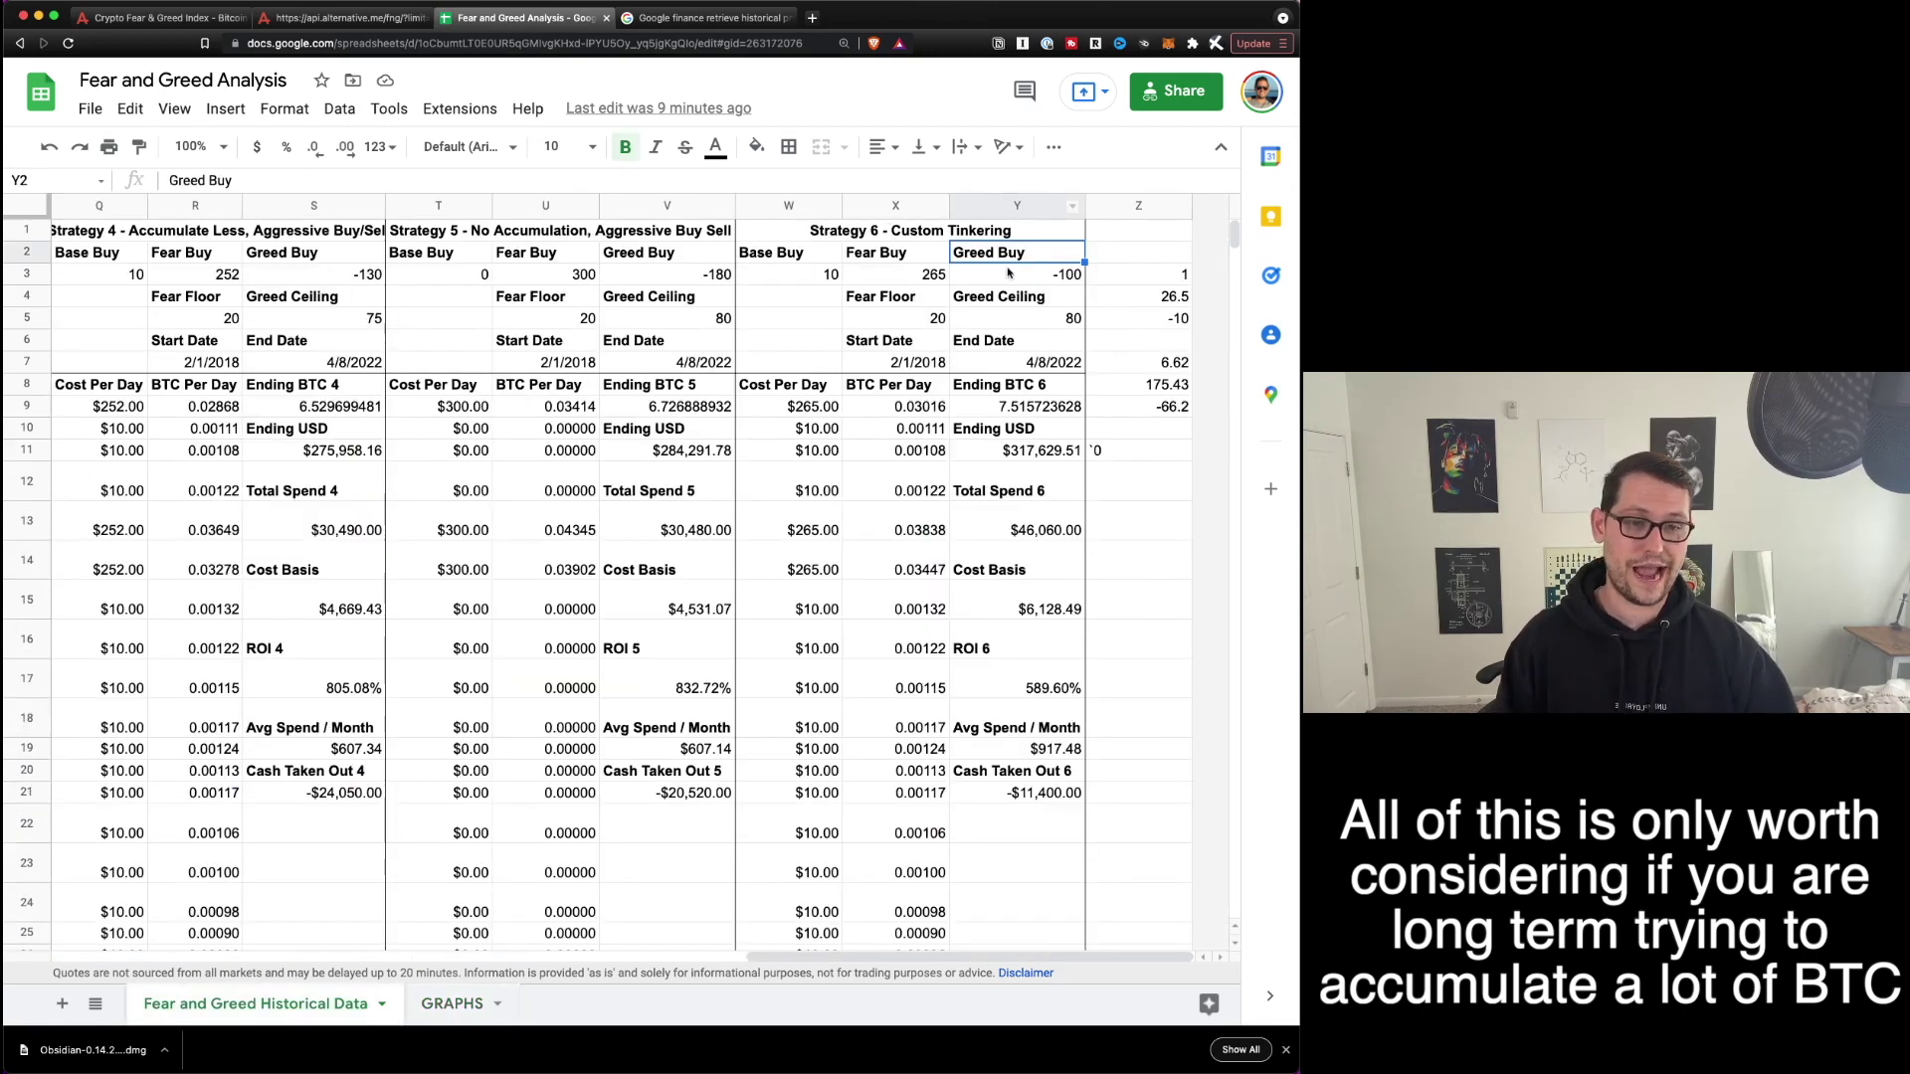
pyautogui.click(1008, 276)
pyautogui.moveTo(1009, 279); pyautogui.dragTo(1012, 255)
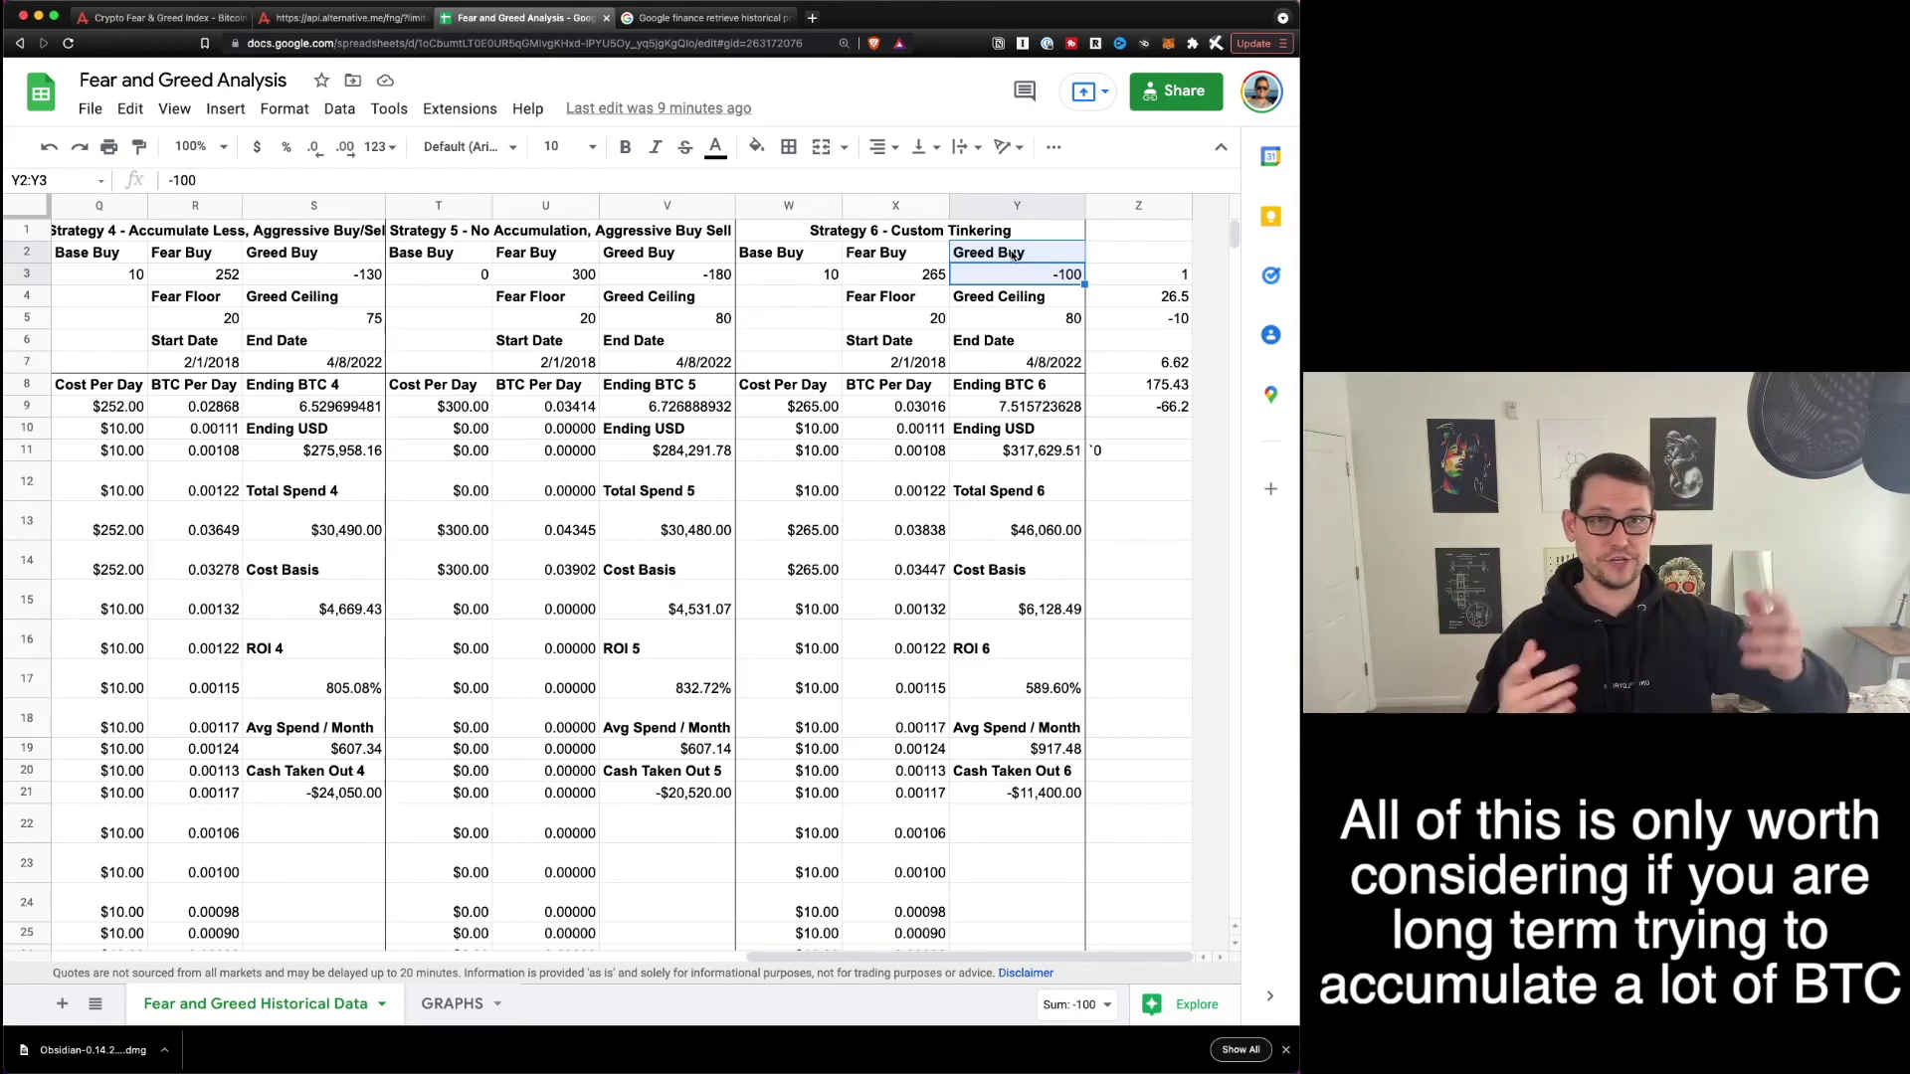
# Examine Strategy 5's buy amounts and fear floor, and the average monthly spend of Strategies 5 and 4.
pyautogui.moveTo(458, 275); pyautogui.dragTo(570, 286)
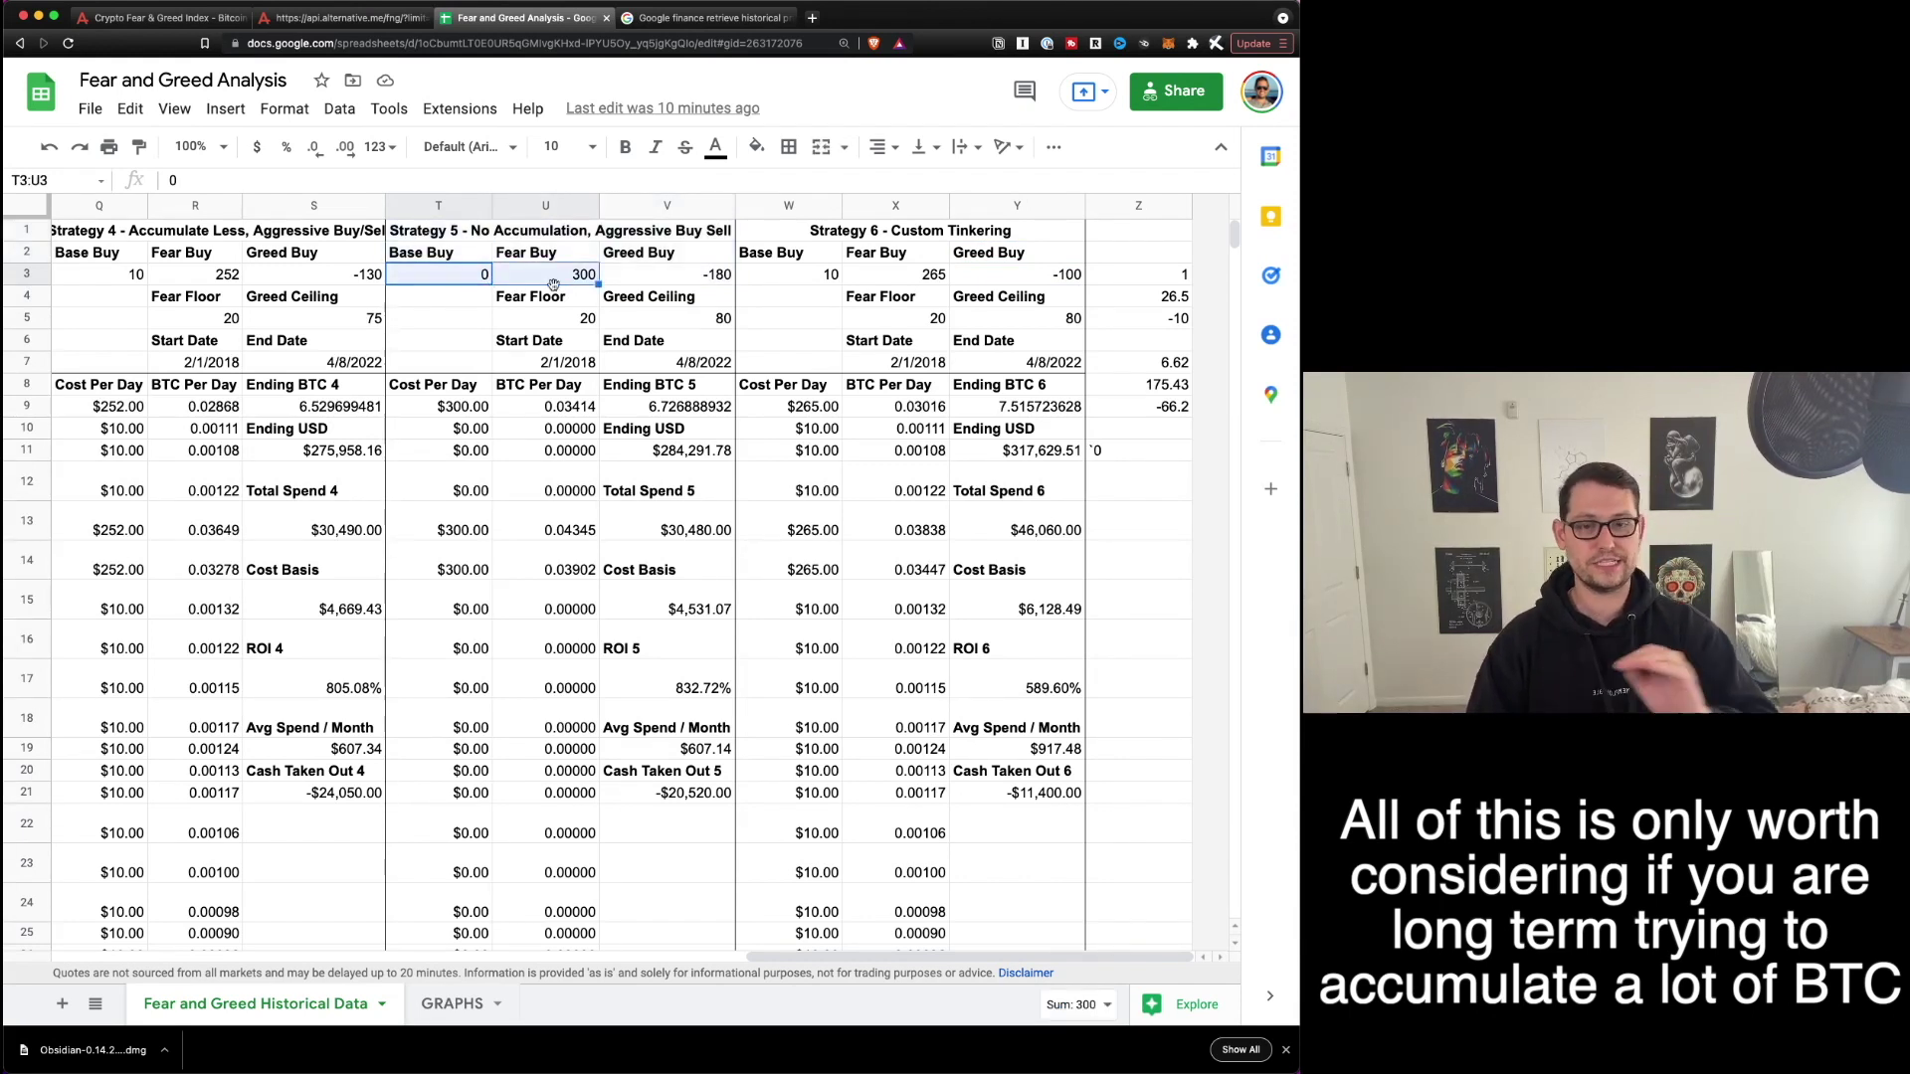
pyautogui.moveTo(554, 281); pyautogui.dragTo(651, 285)
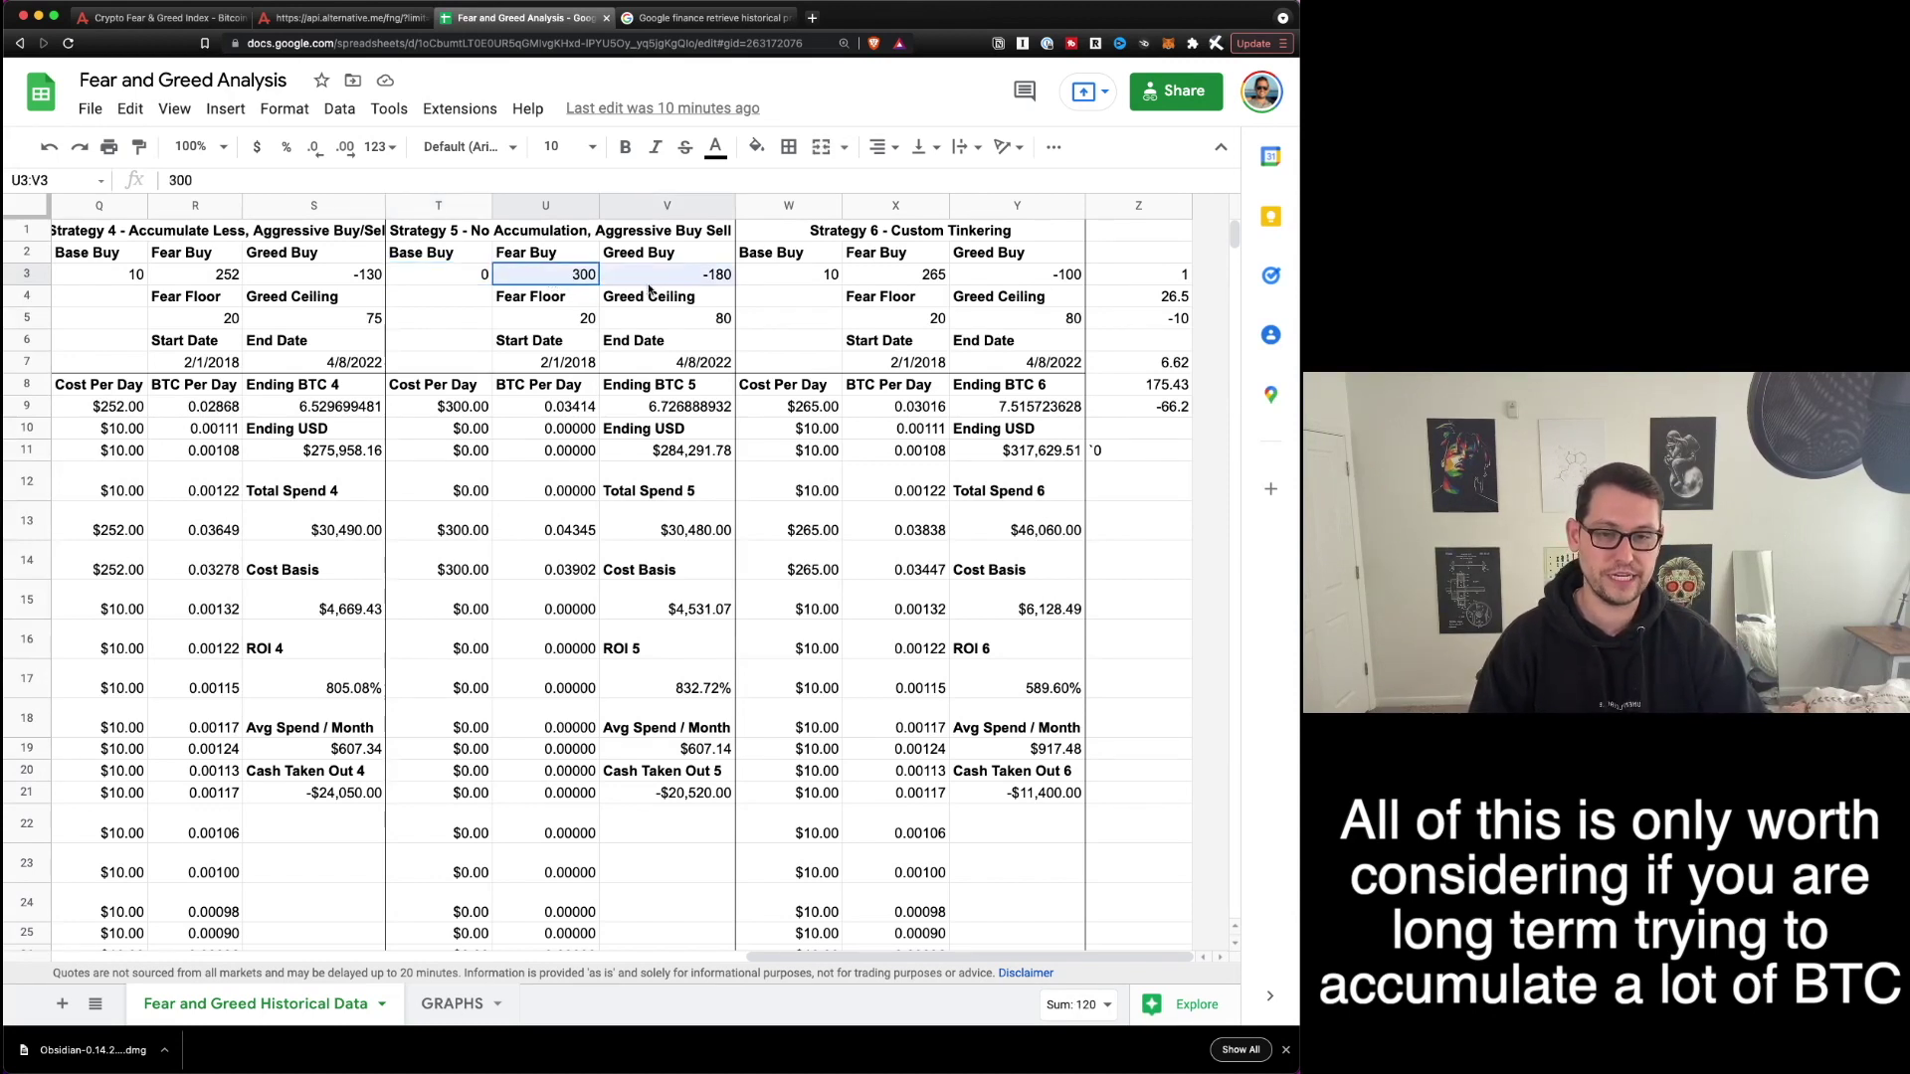
pyautogui.click(560, 318)
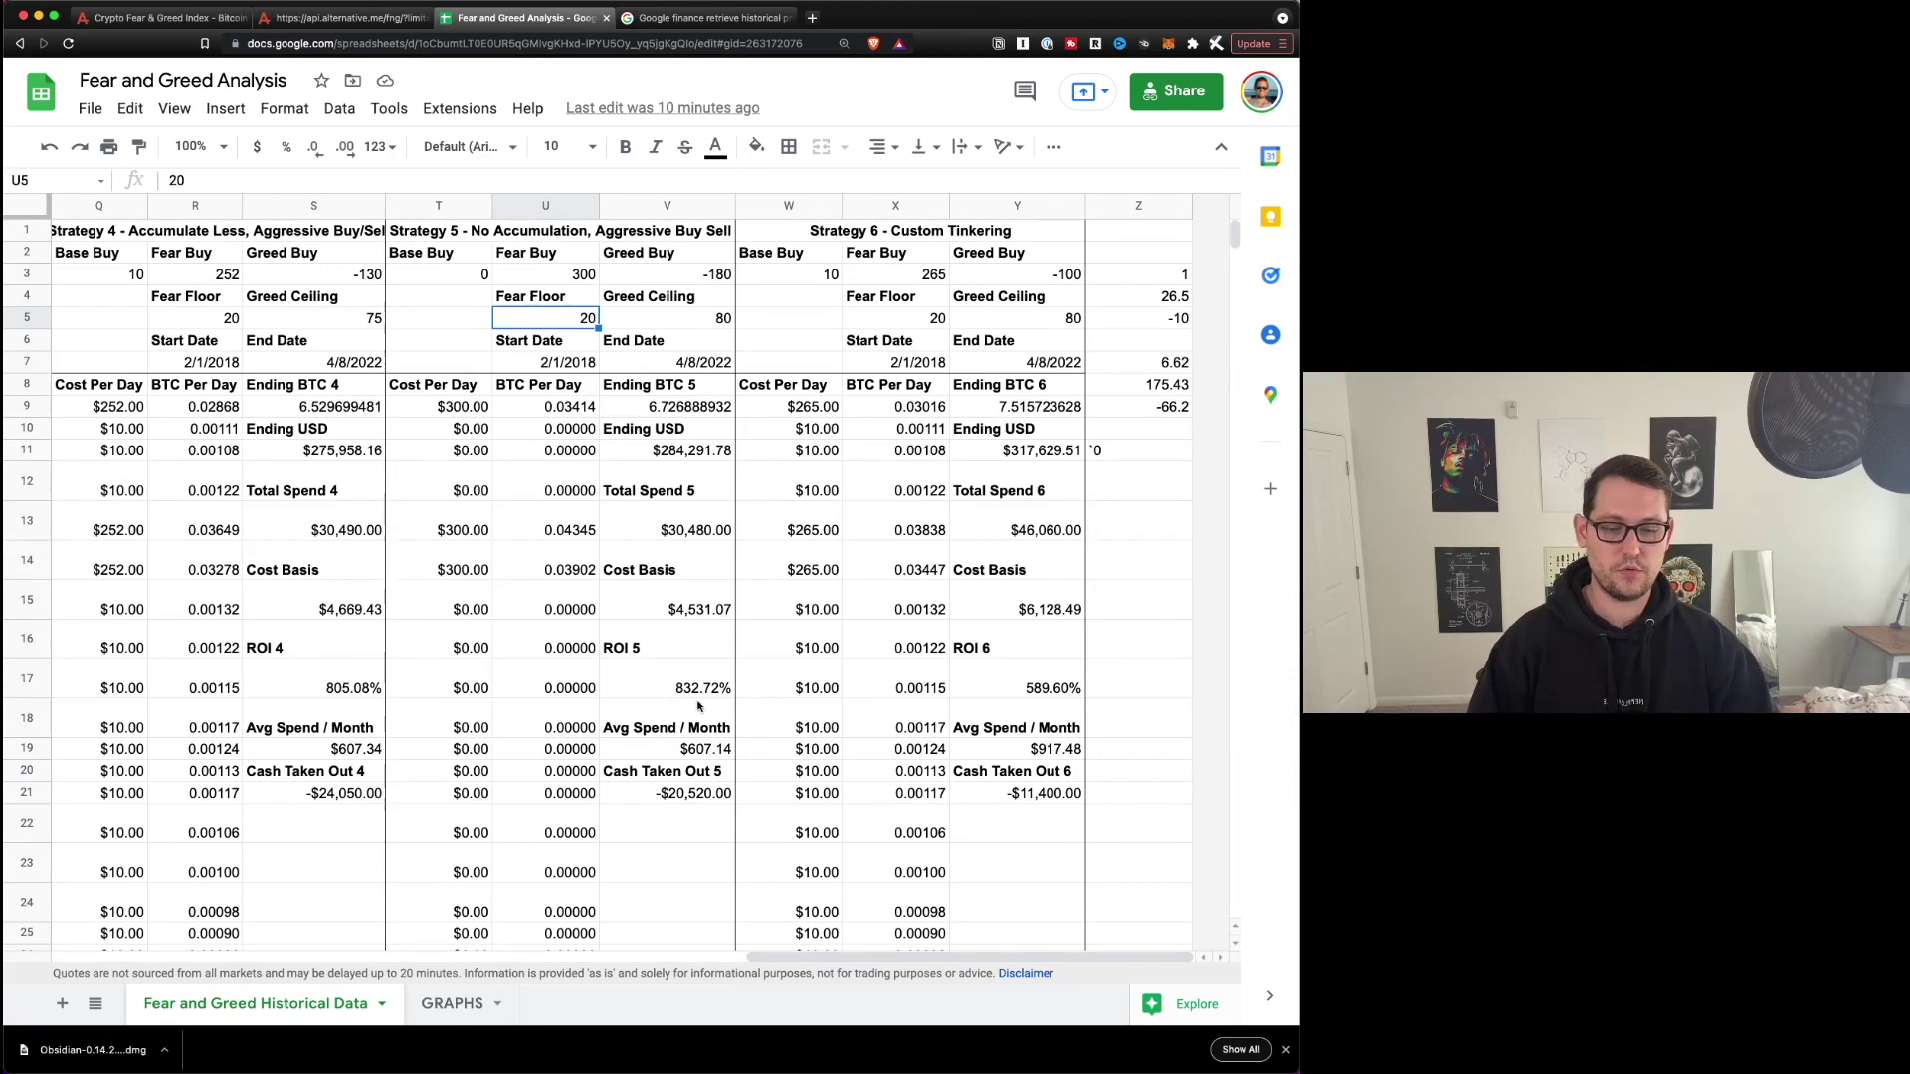
pyautogui.click(696, 749)
pyautogui.click(251, 758)
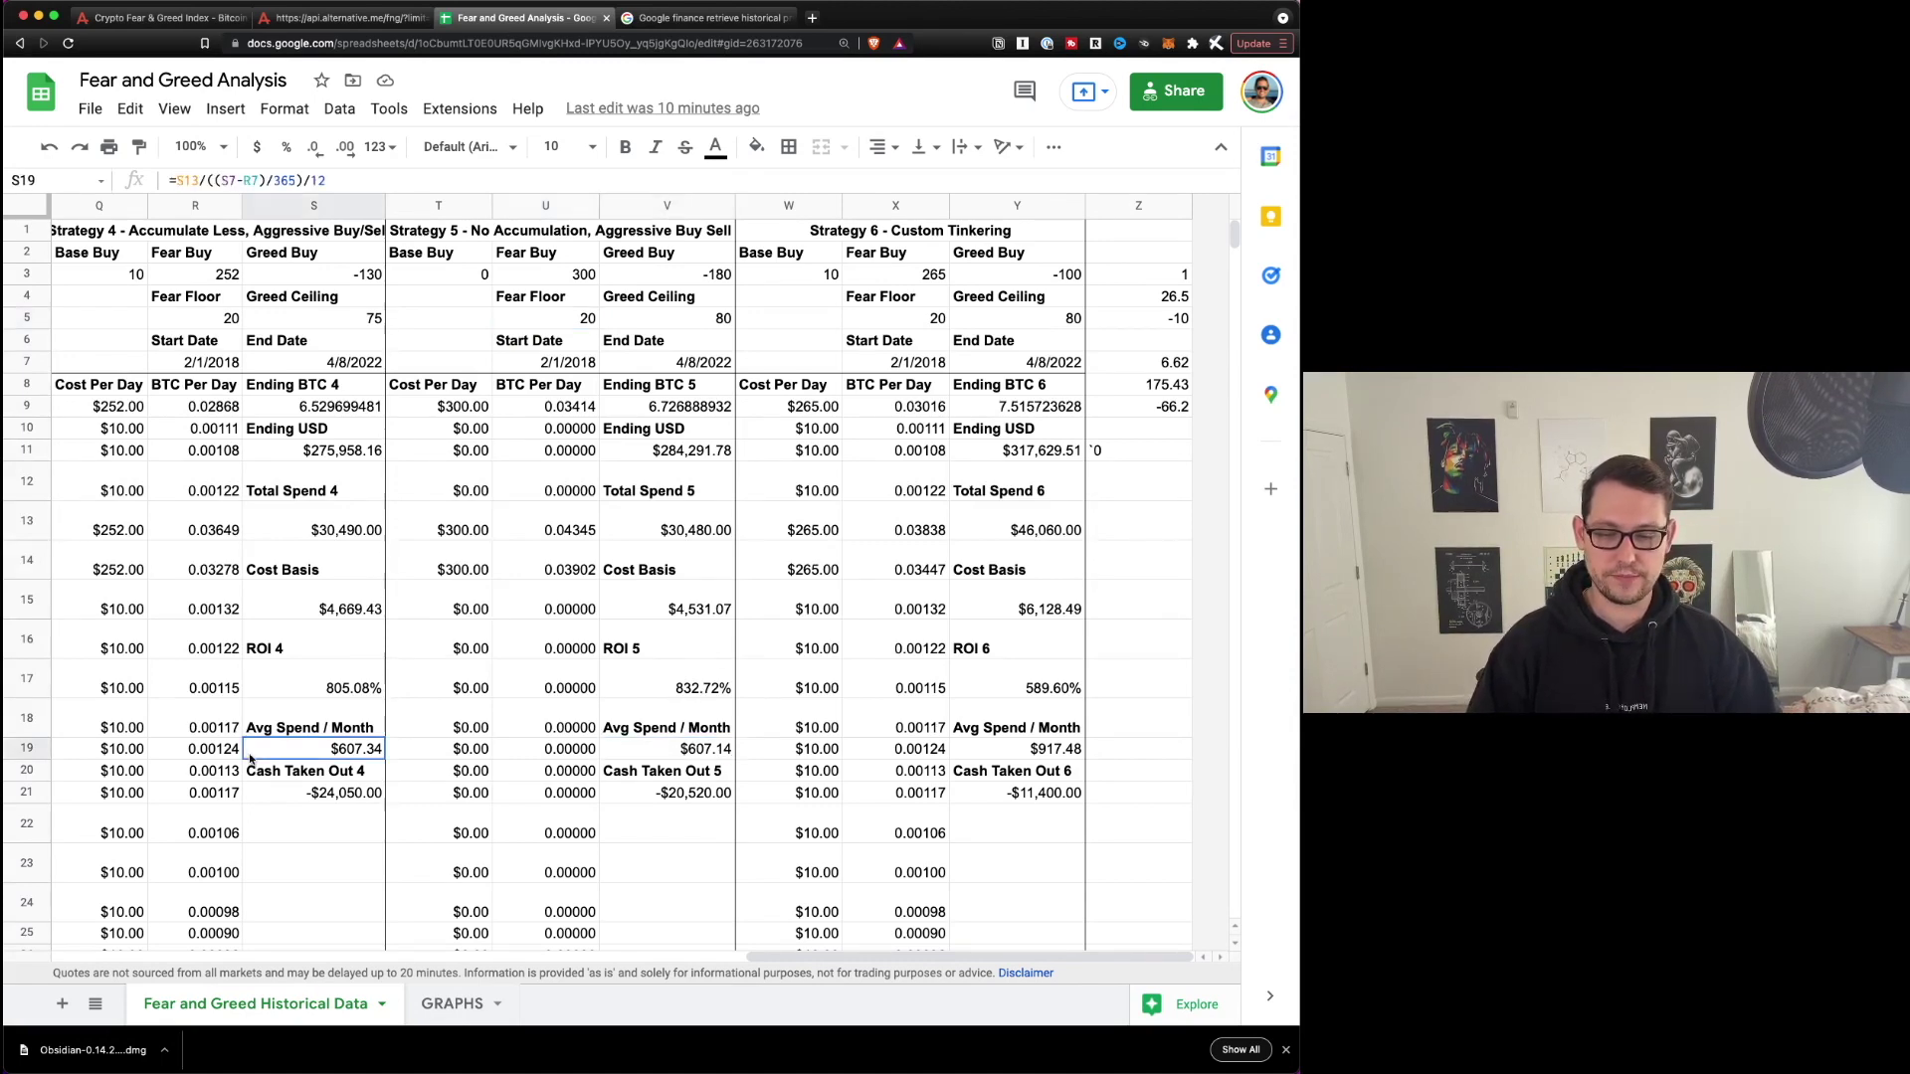
# Compare the Total Spend of the six strategies for 2/1/2018 to 4/8/2022 on the GRAPHS sheet.
pyautogui.hscroll(-10, 251, 758)
pyautogui.hotkey('alt', 'Down')
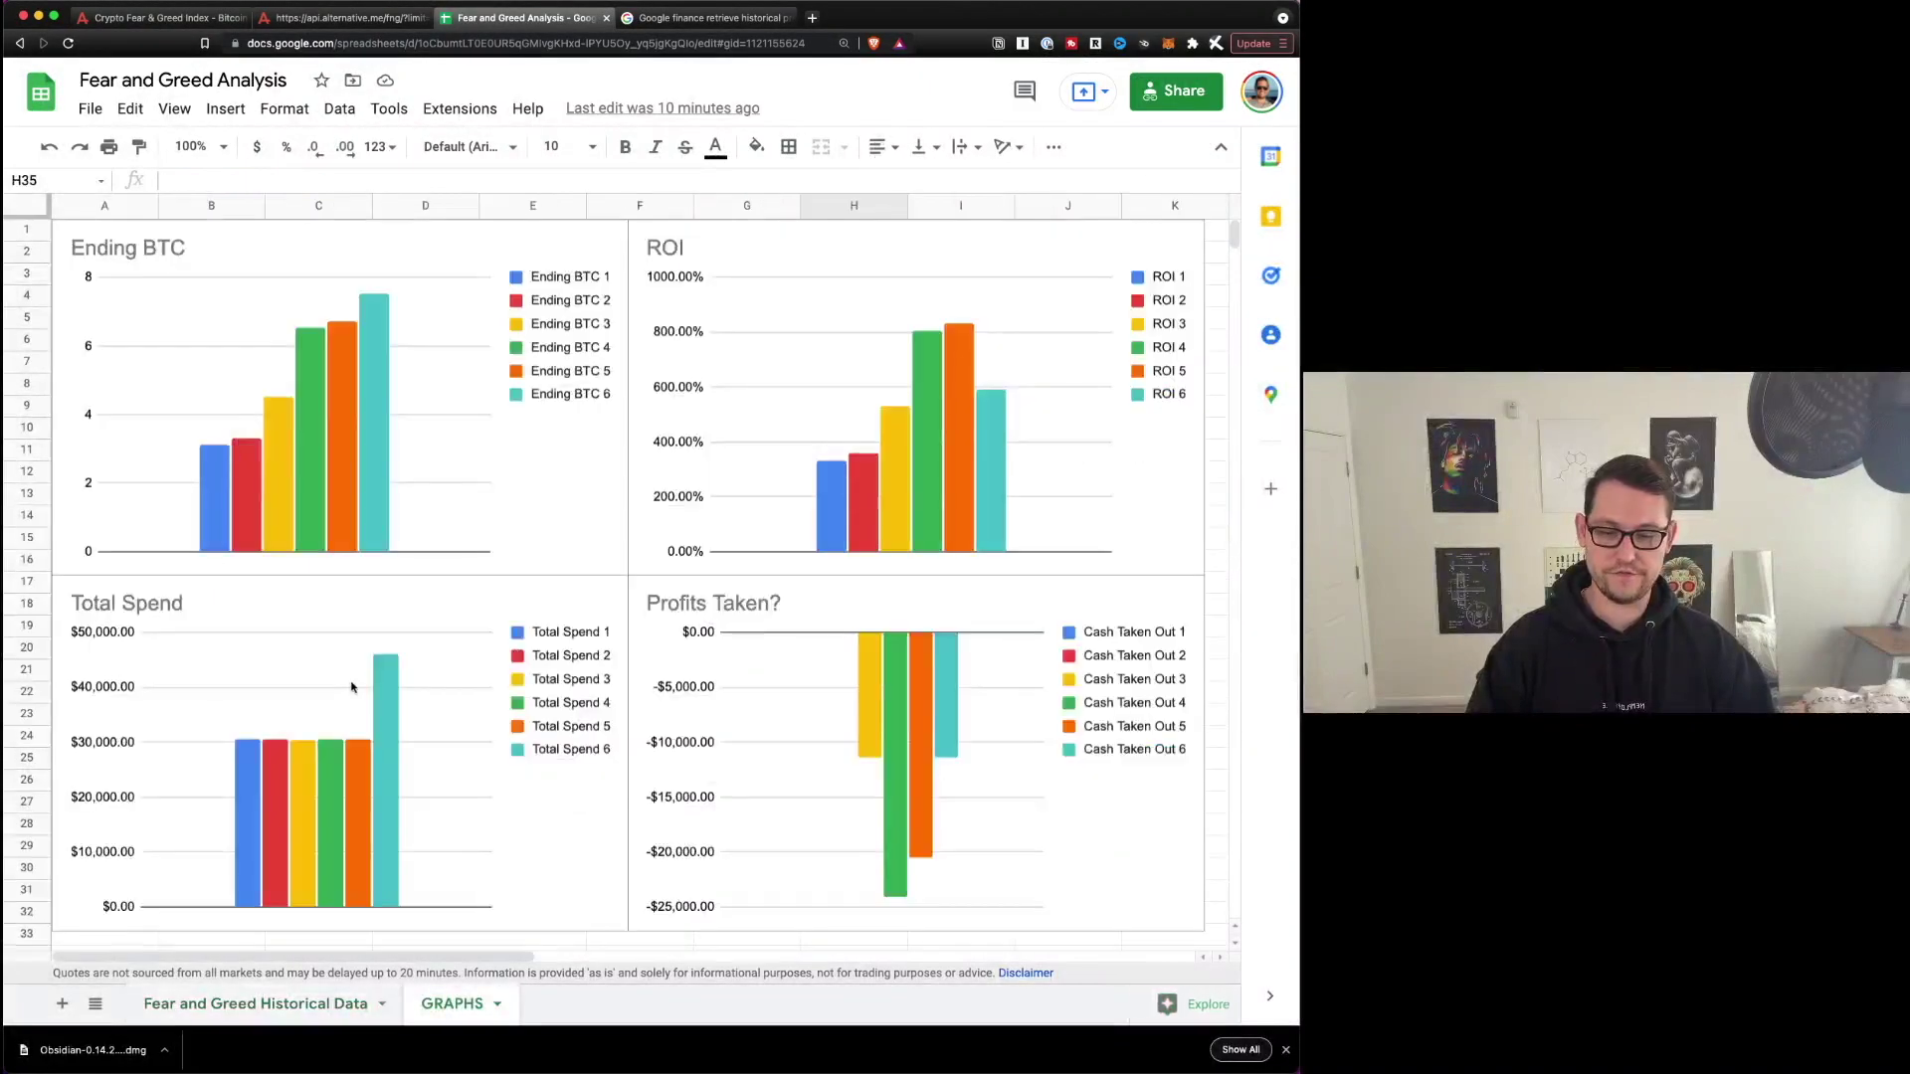
pyautogui.click(269, 762)
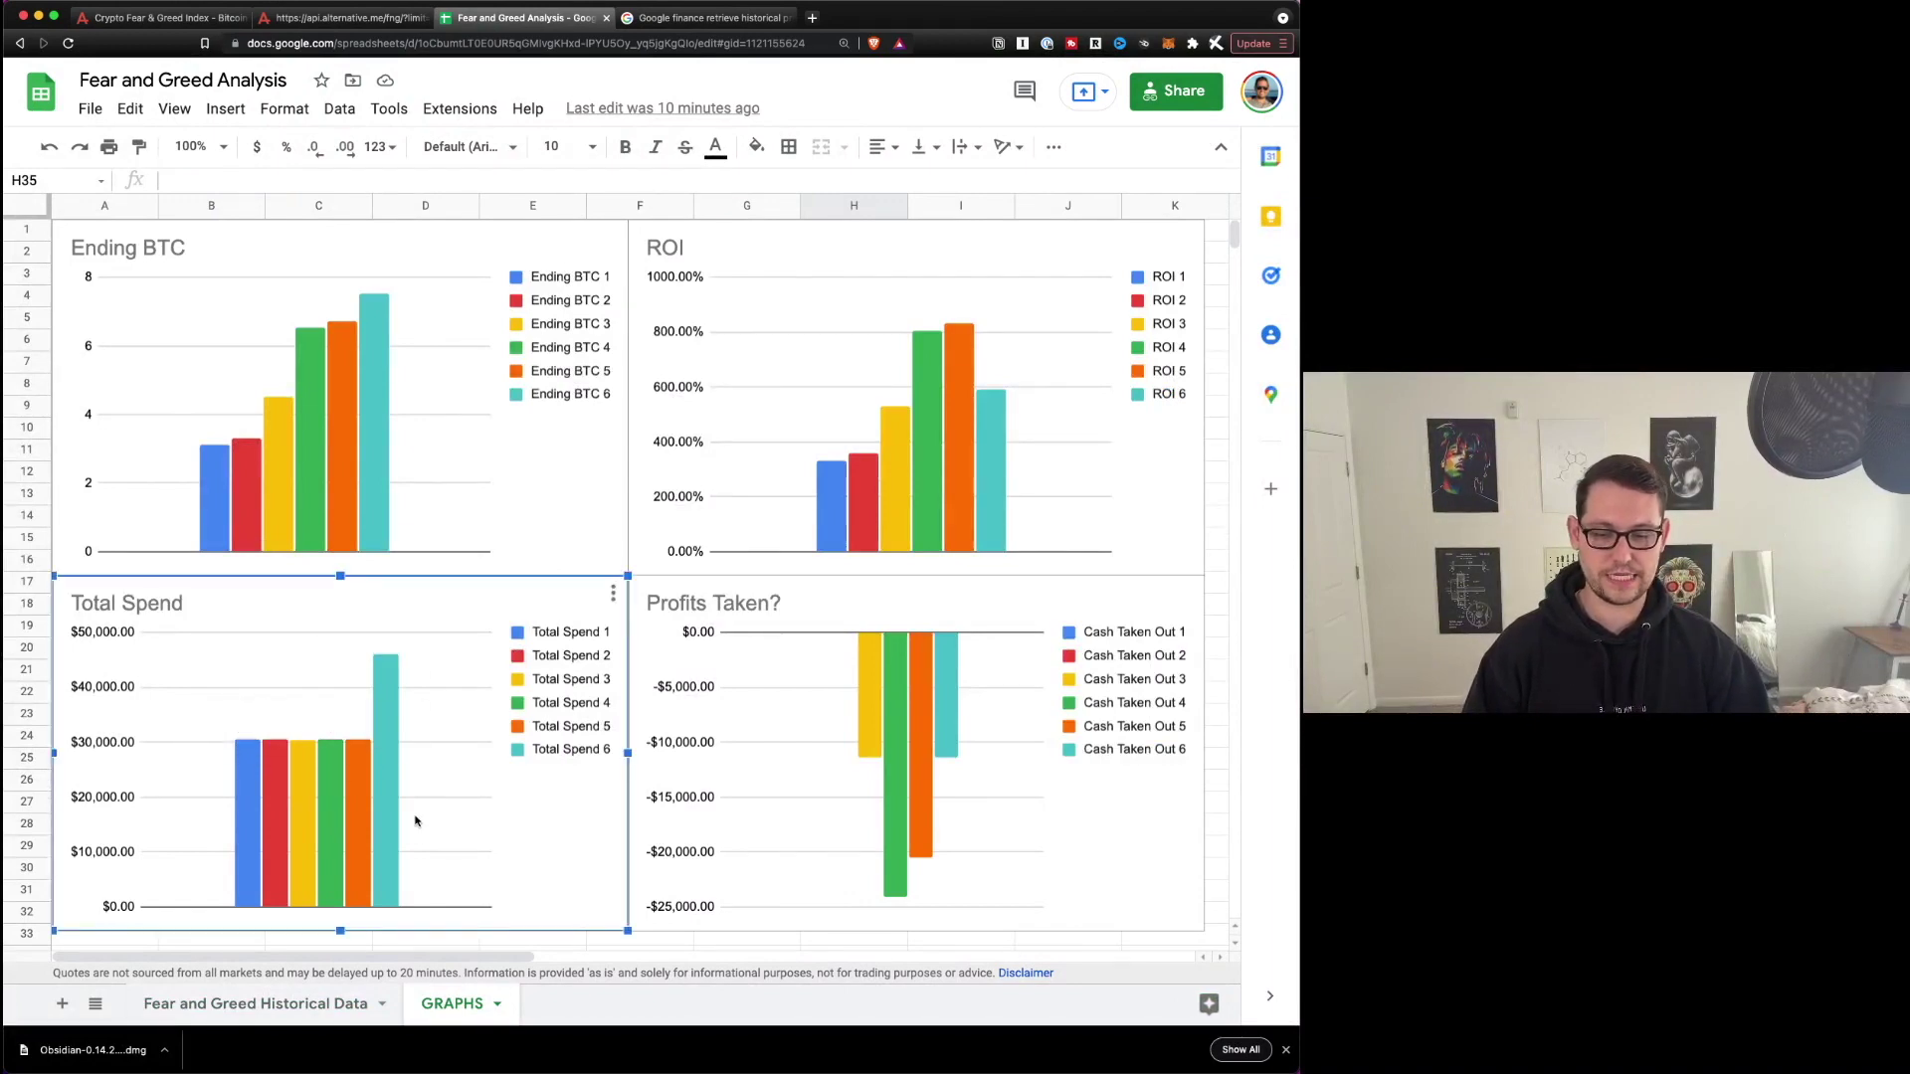
# Compare the Fear Buy and Greed Buy amounts of Strategy 4 and Strategy 1 on the Fear and Greed Historical Data sheet.
pyautogui.click(289, 1005)
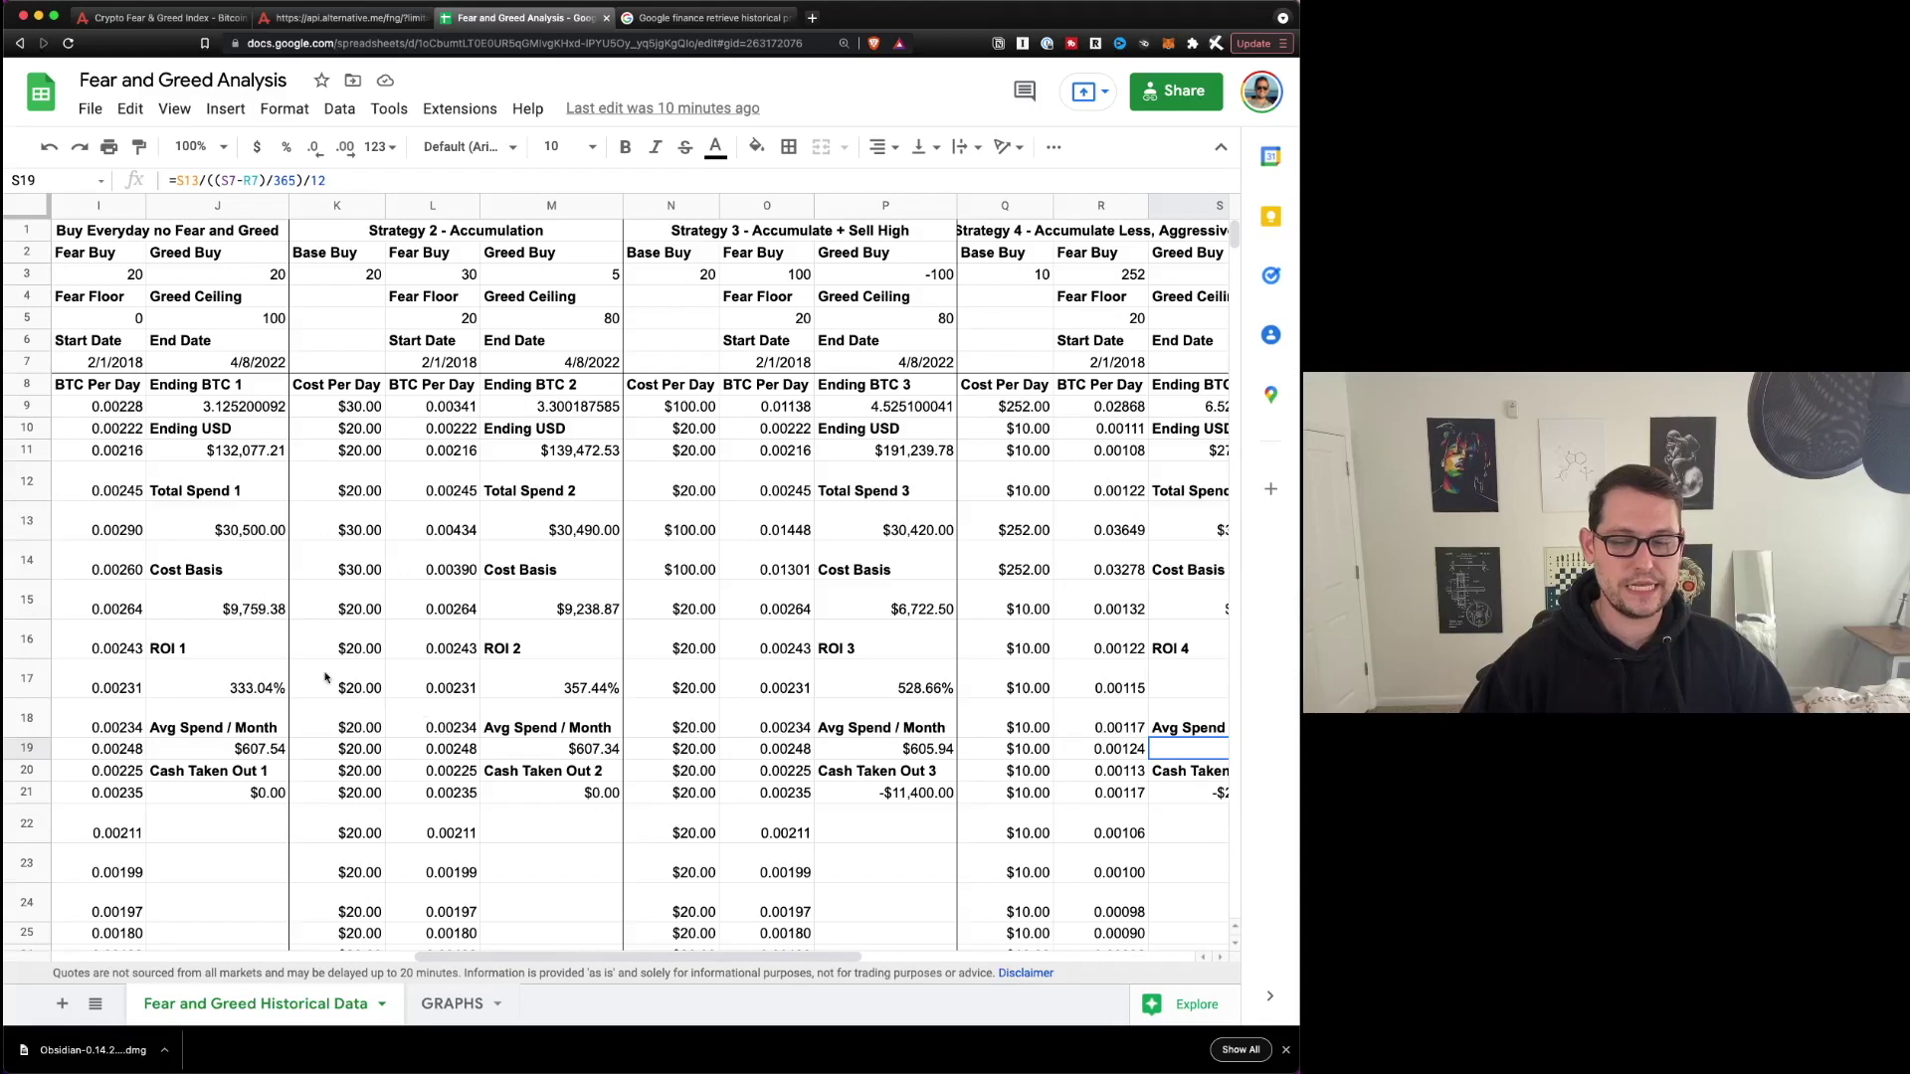
pyautogui.hscroll(5, 447, 547)
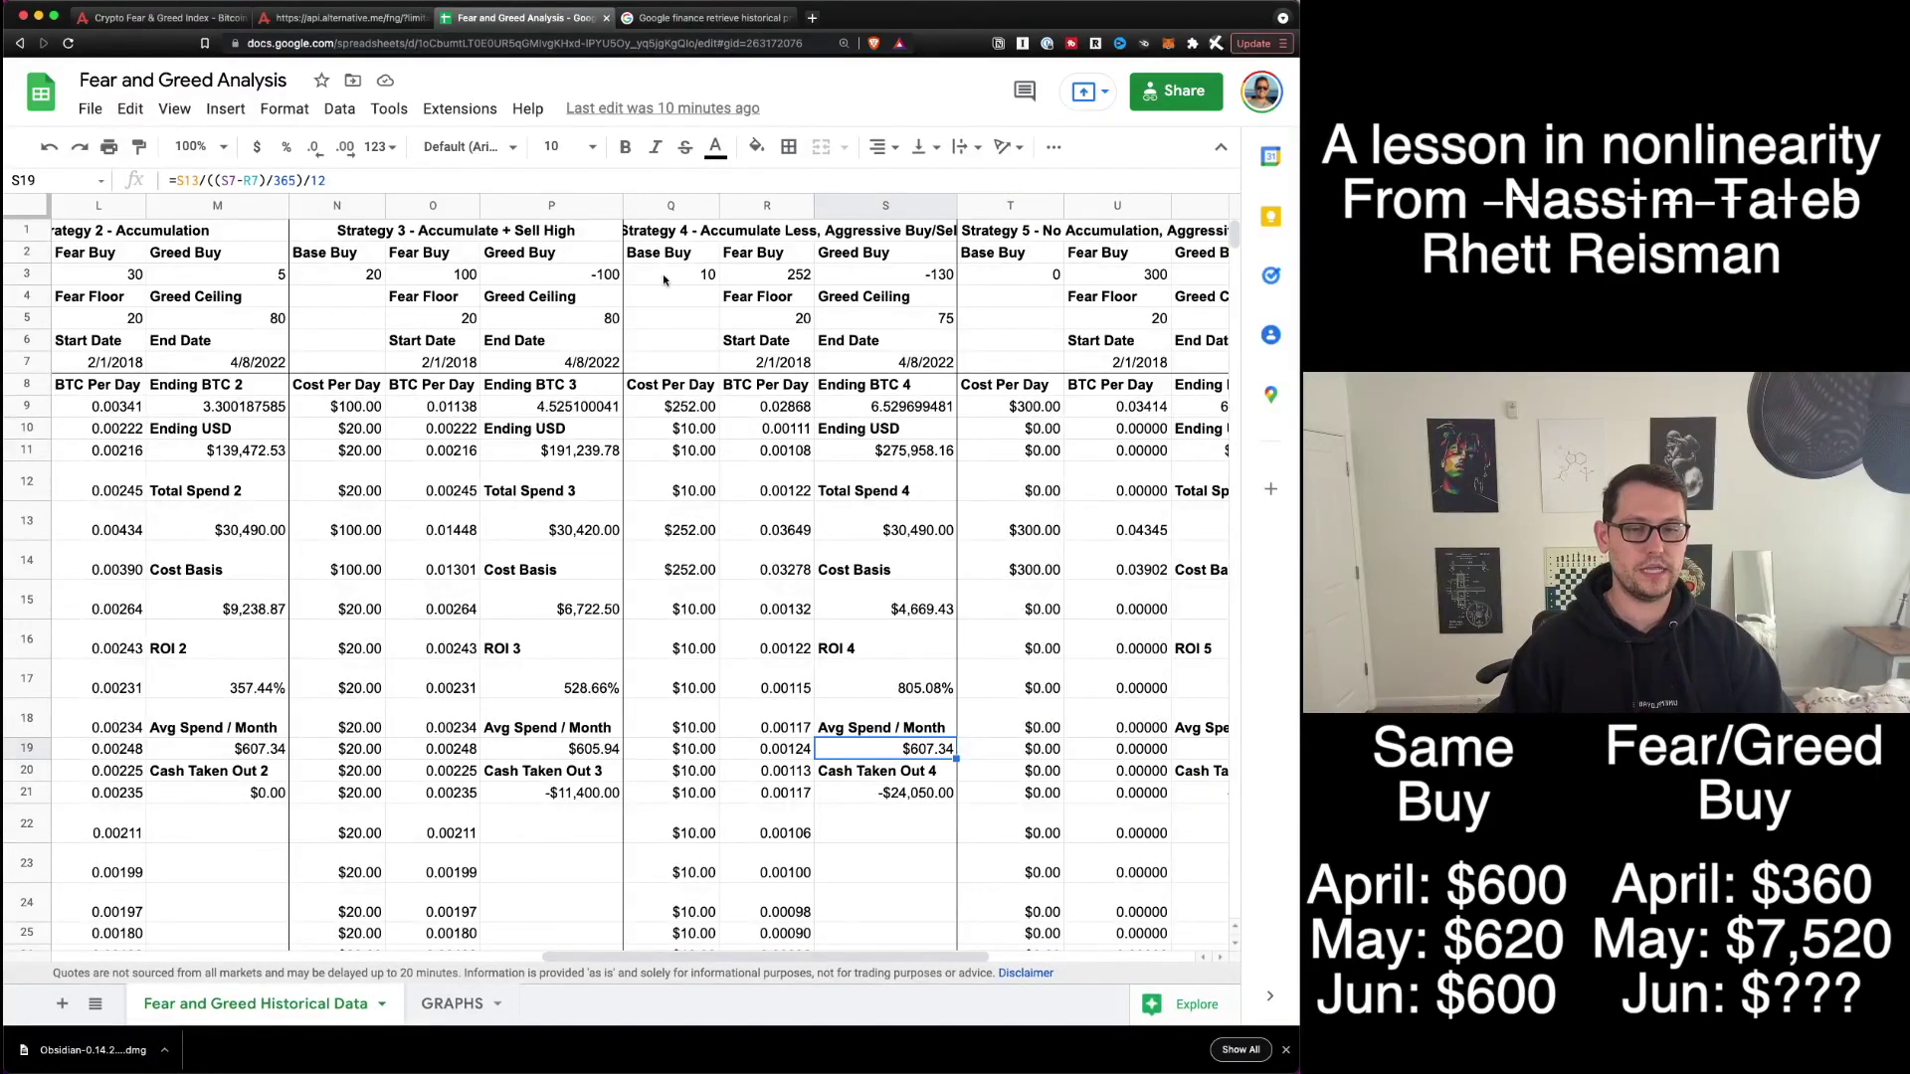
pyautogui.moveTo(776, 274); pyautogui.dragTo(860, 273)
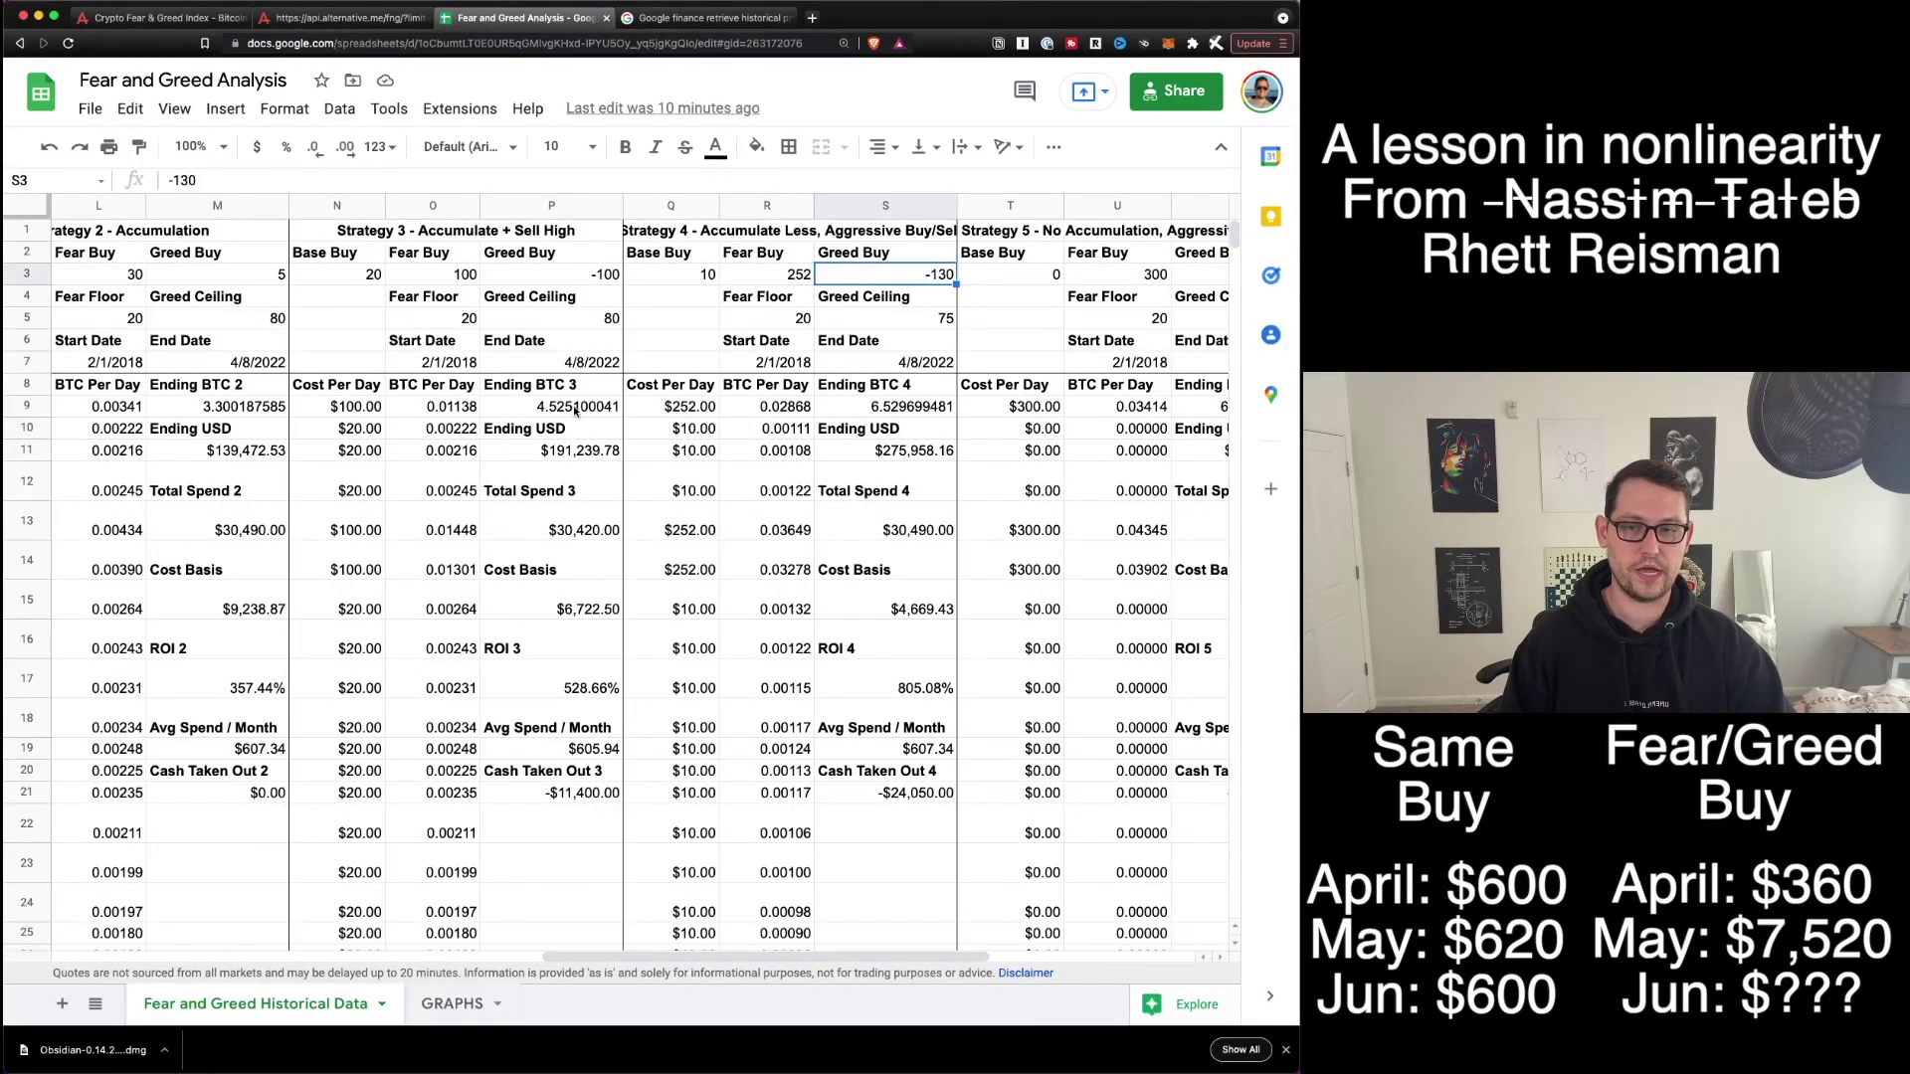
pyautogui.hscroll(-10, 860, 273)
pyautogui.moveTo(657, 275); pyautogui.dragTo(700, 283)
pyautogui.hscroll(1, 700, 283)
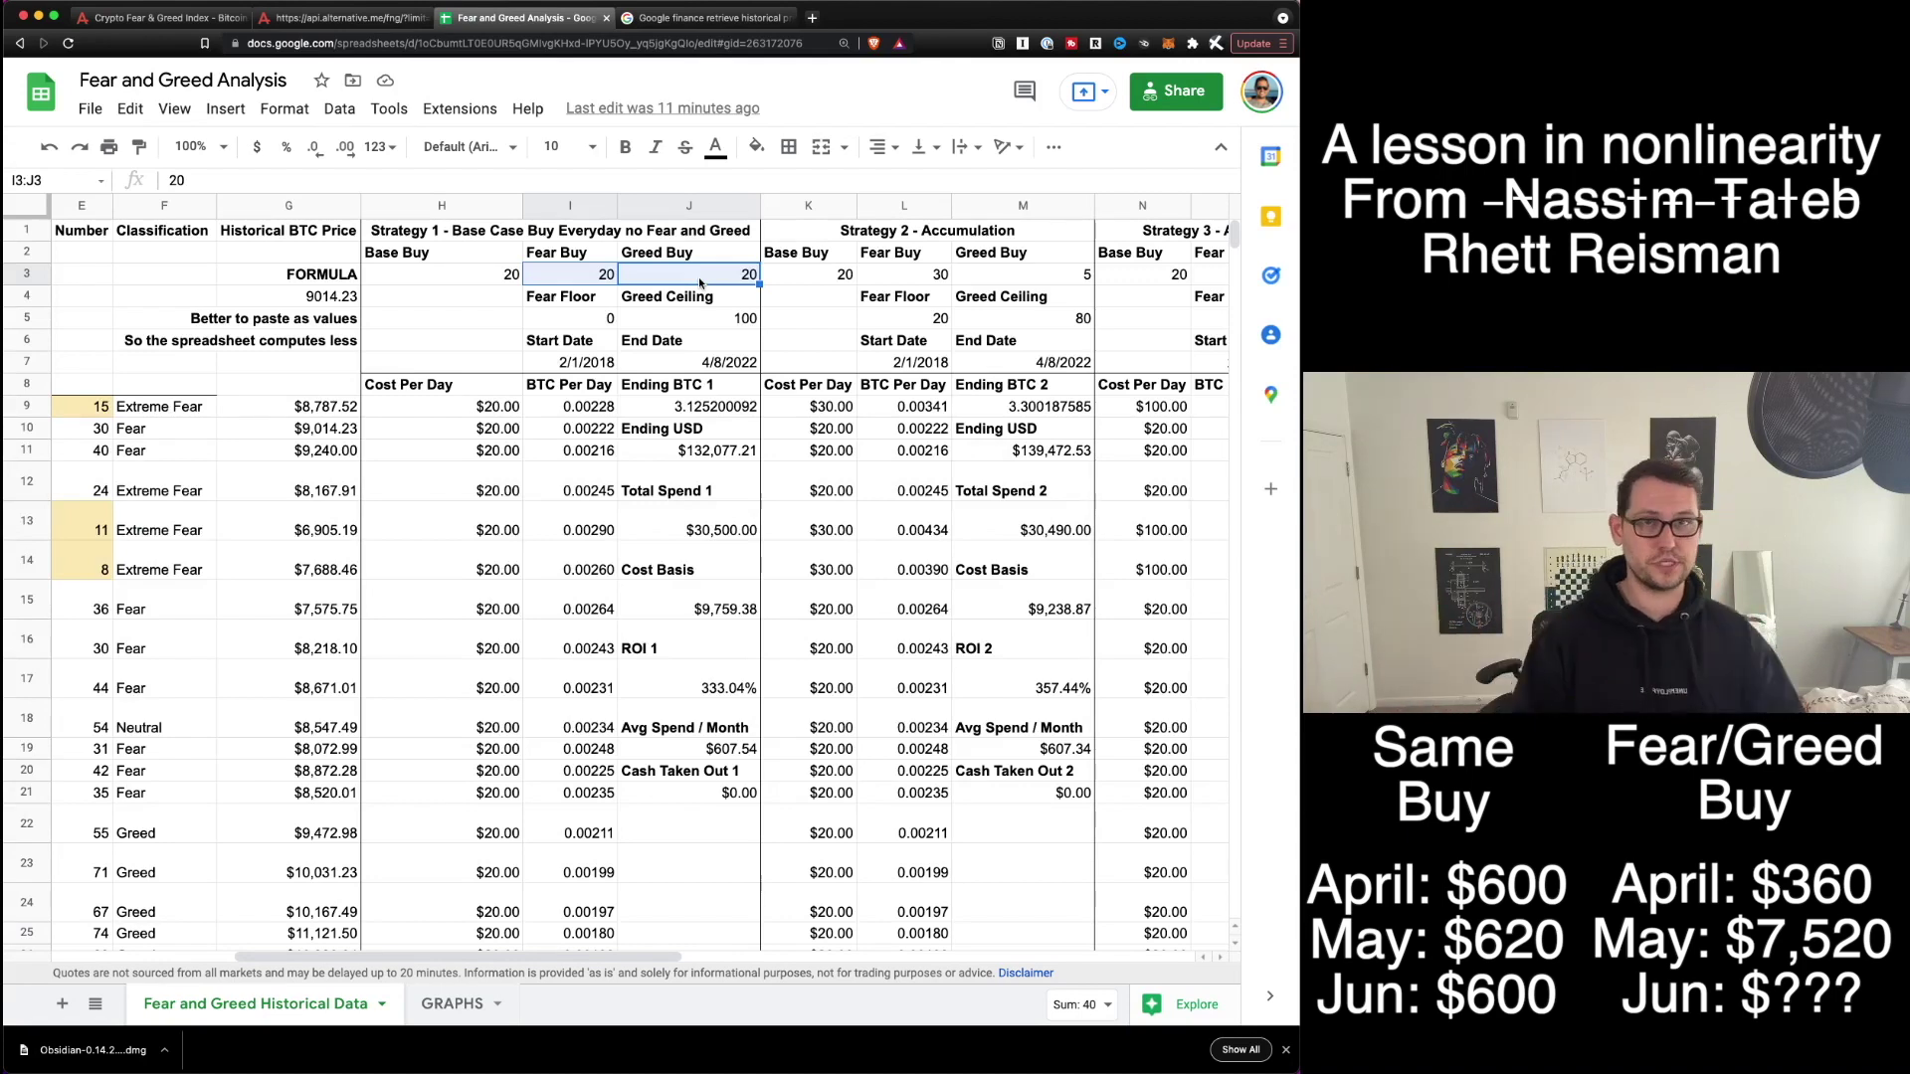
# Examine Strategy 5's Fear Buy and Greed Buy amounts and its full settings block from title to start and end dates.
pyautogui.hscroll(7, 698, 277)
pyautogui.hscroll(5, 709, 285)
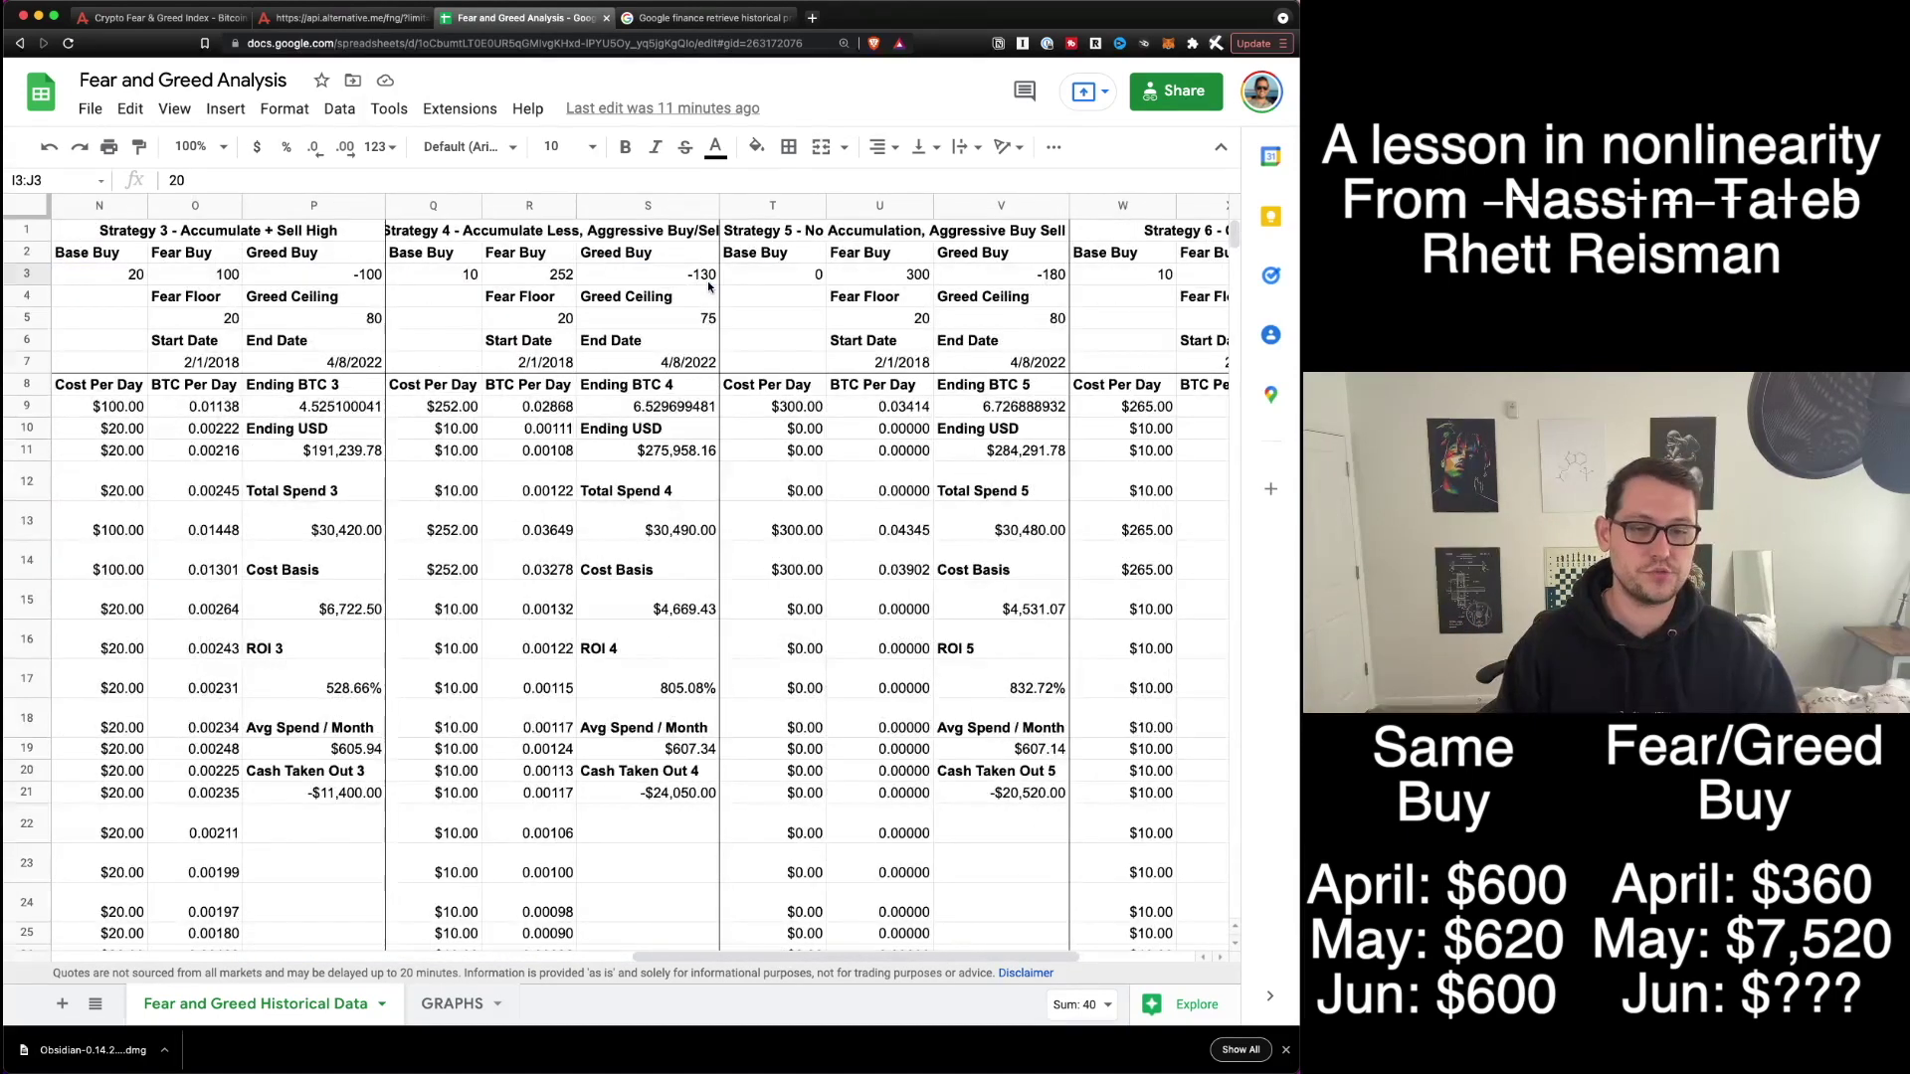
pyautogui.moveTo(786, 274); pyautogui.dragTo(890, 268)
pyautogui.moveTo(842, 284); pyautogui.dragTo(843, 259)
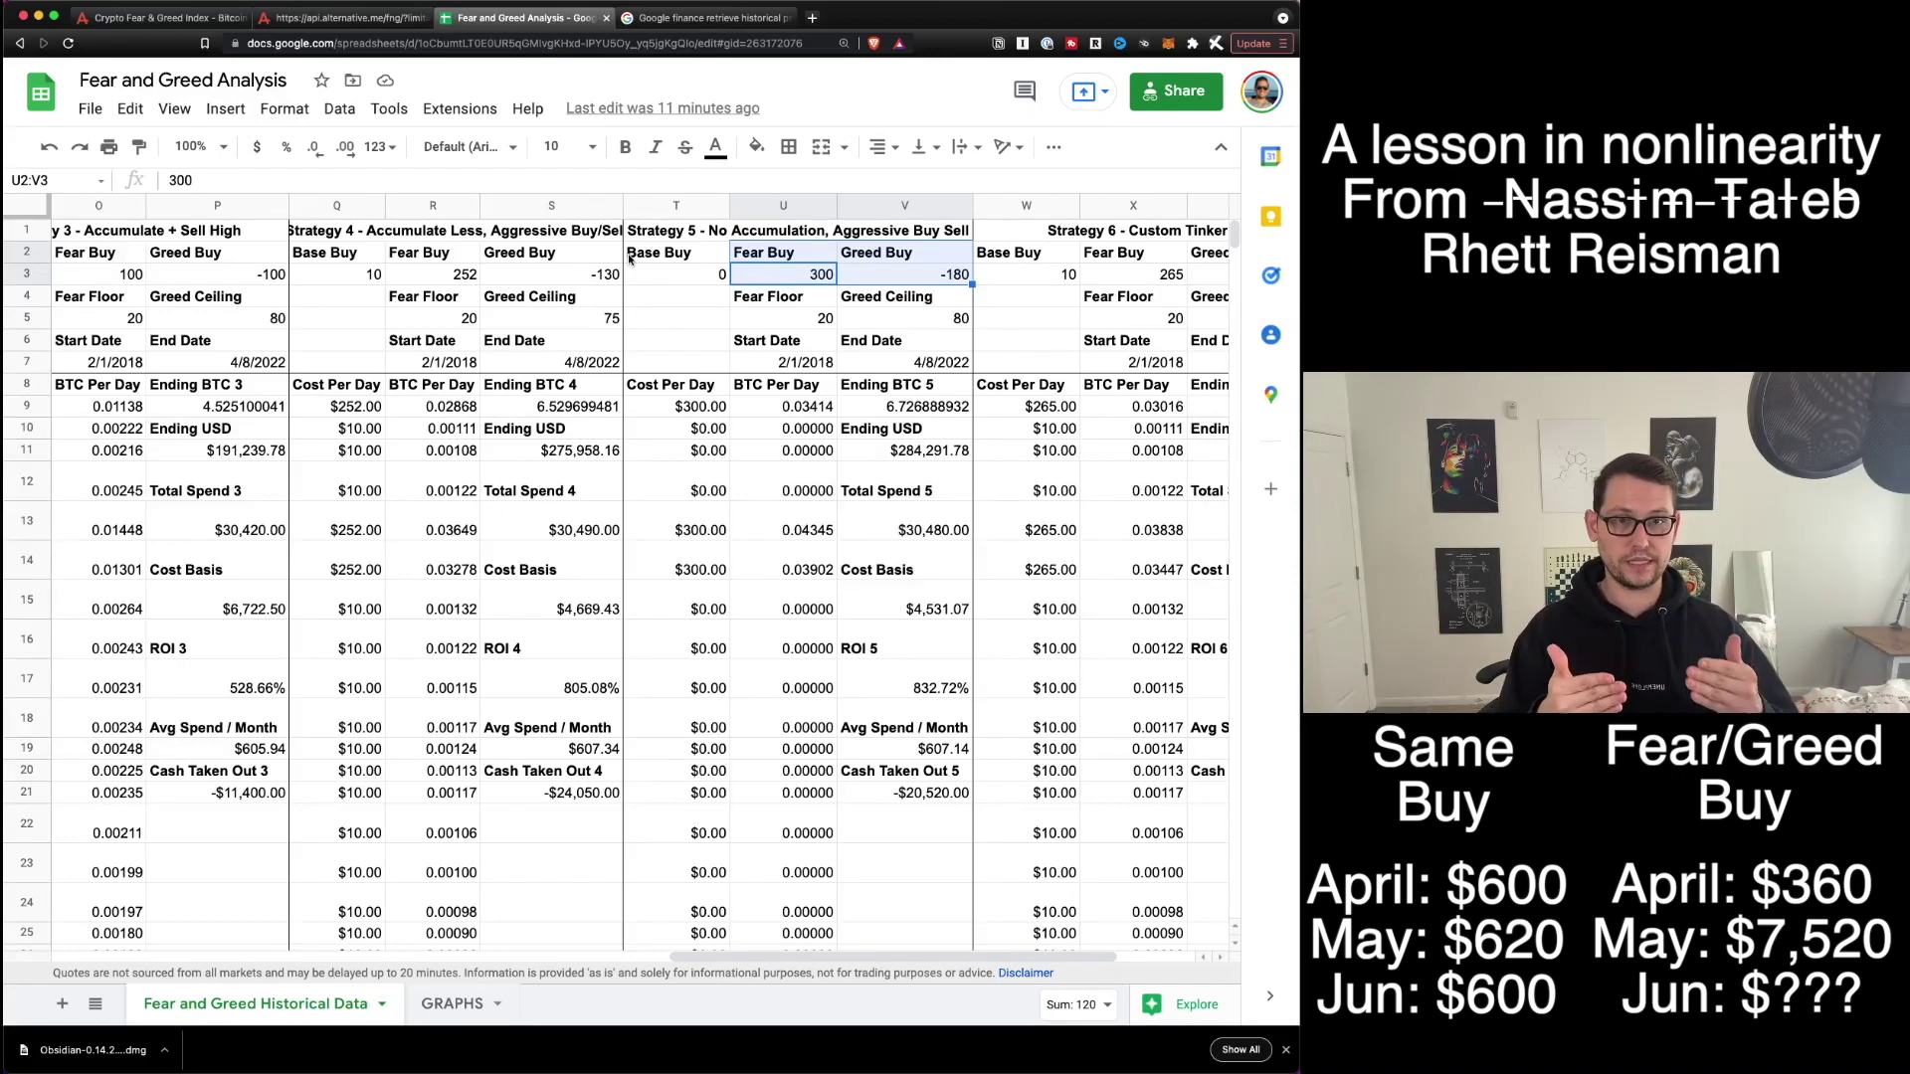
pyautogui.moveTo(688, 231); pyautogui.dragTo(717, 366)
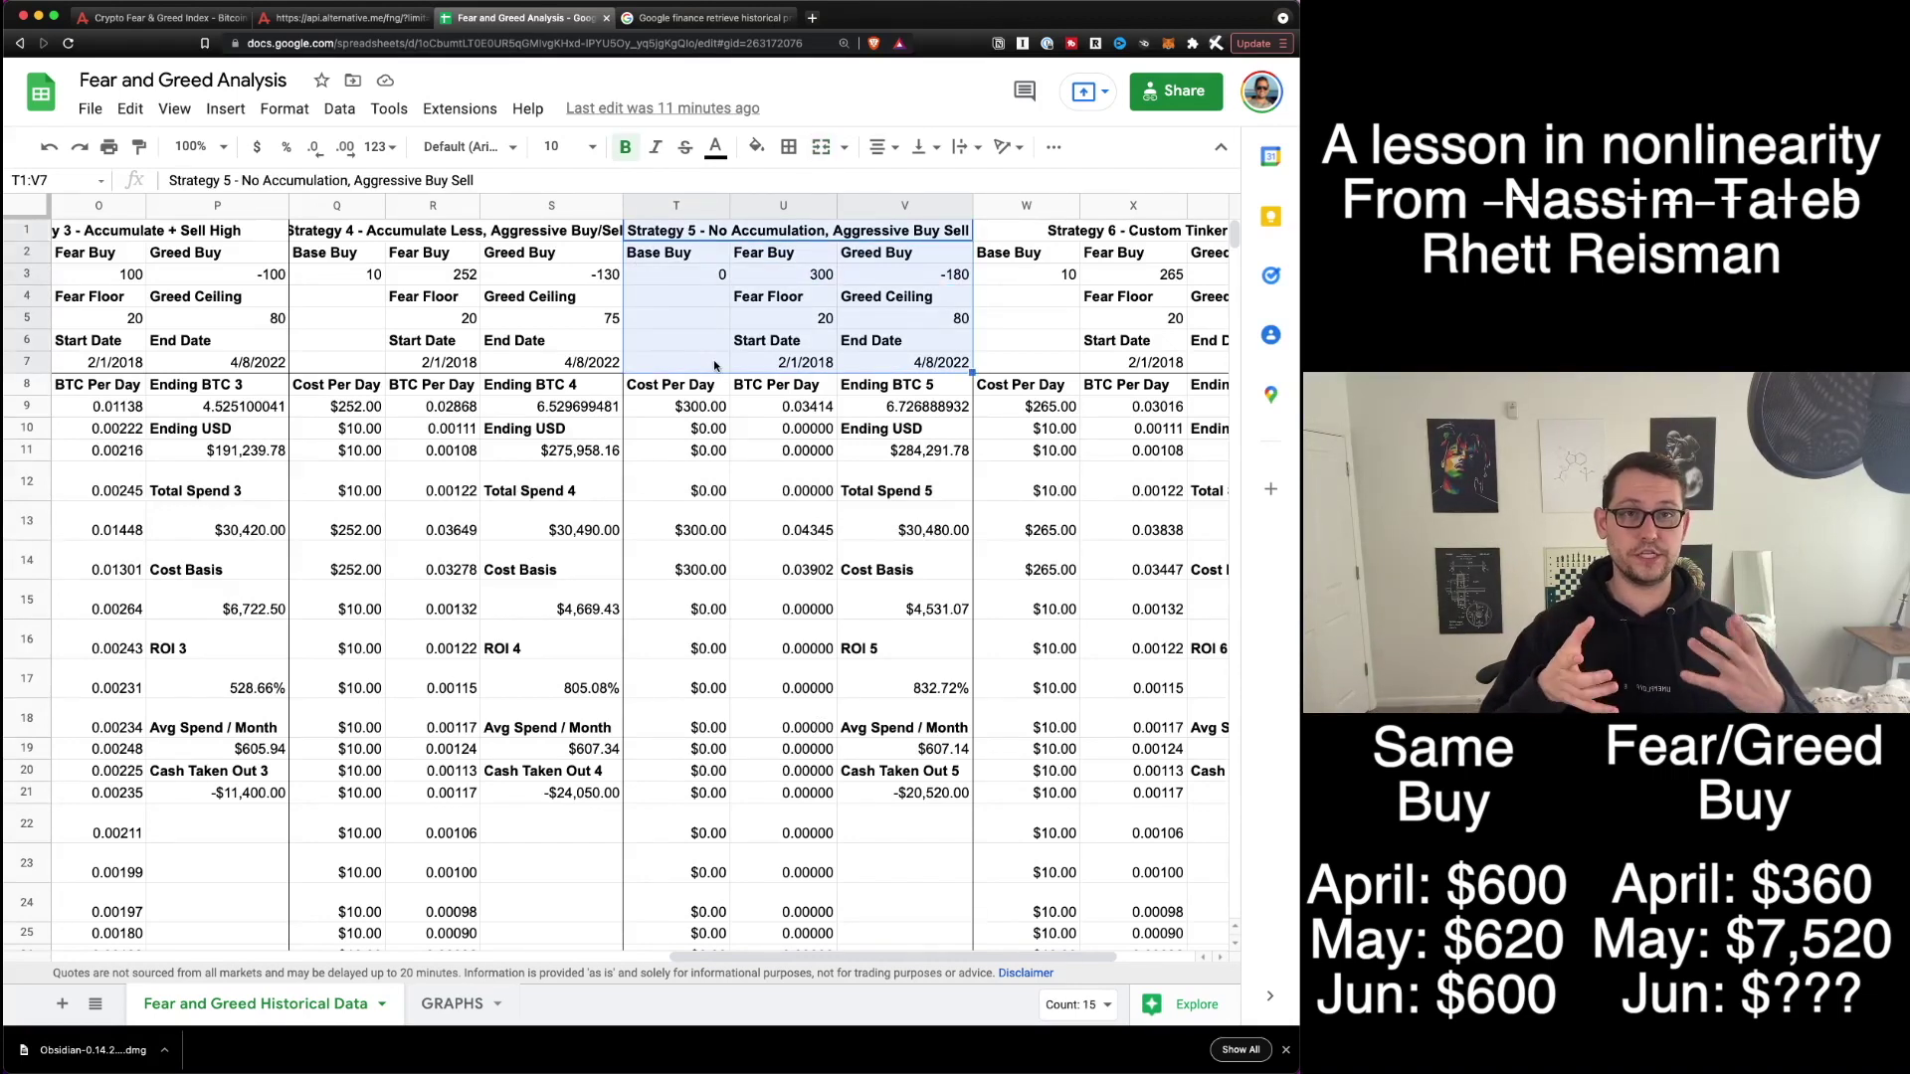
pyautogui.hscroll(2, 713, 363)
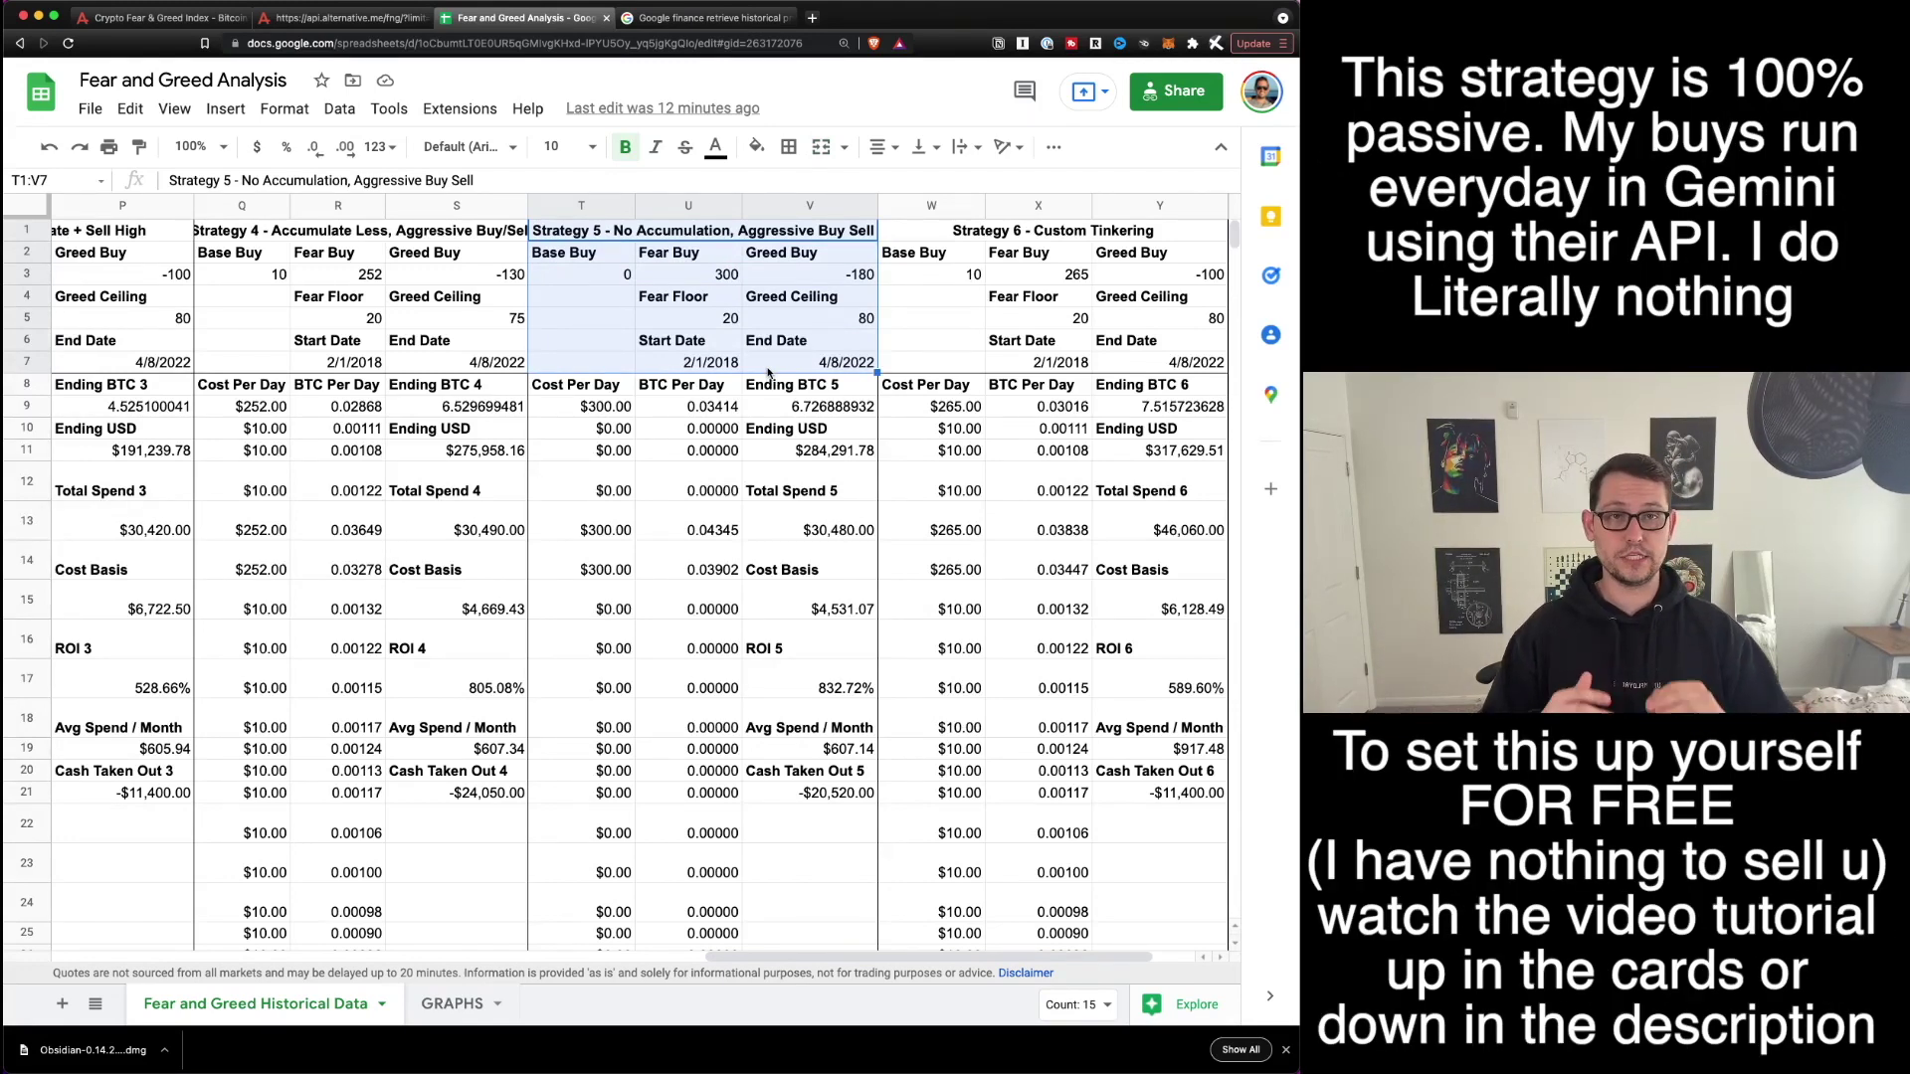
# Compare the Ending BTC of Strategies 1 and 5 for 2/1/2018 to 4/8/2022 on the GRAPHS sheet.
pyautogui.click(467, 1013)
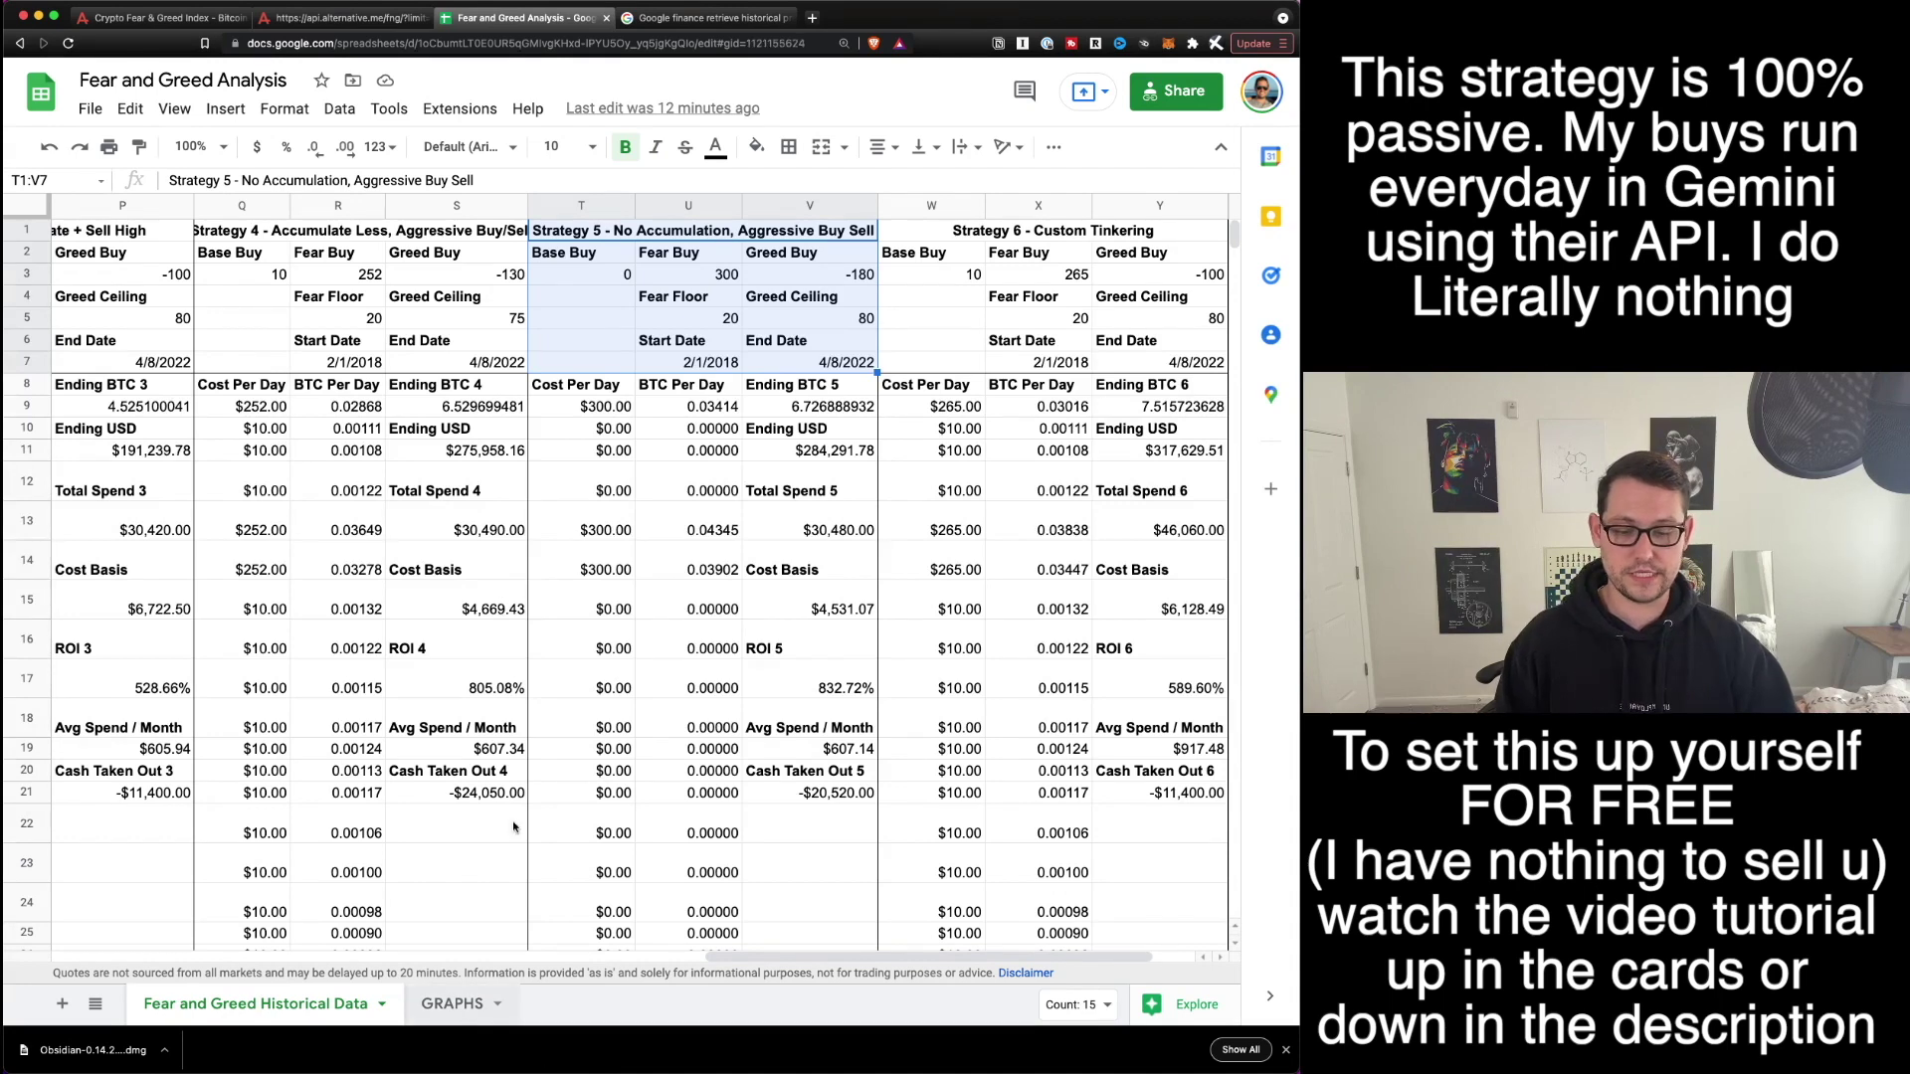
pyautogui.click(265, 408)
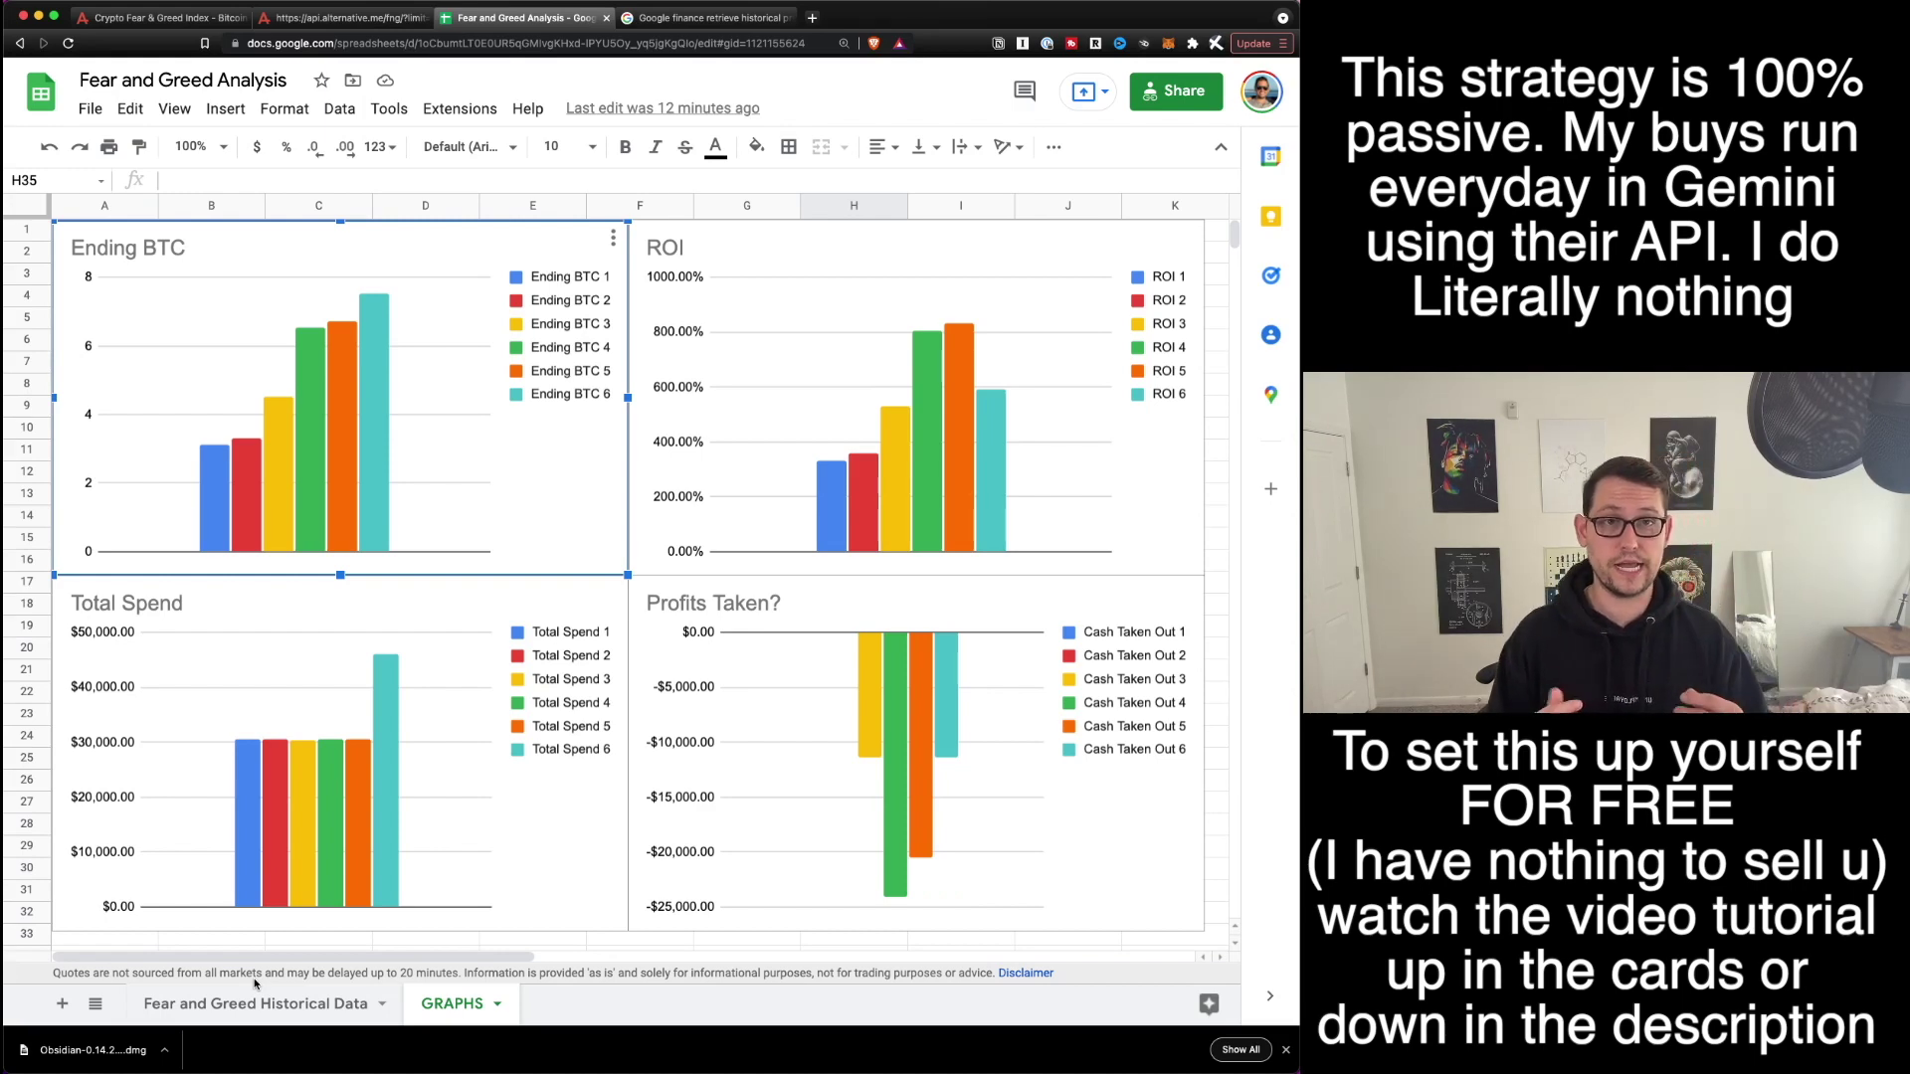
pyautogui.moveTo(215, 481)
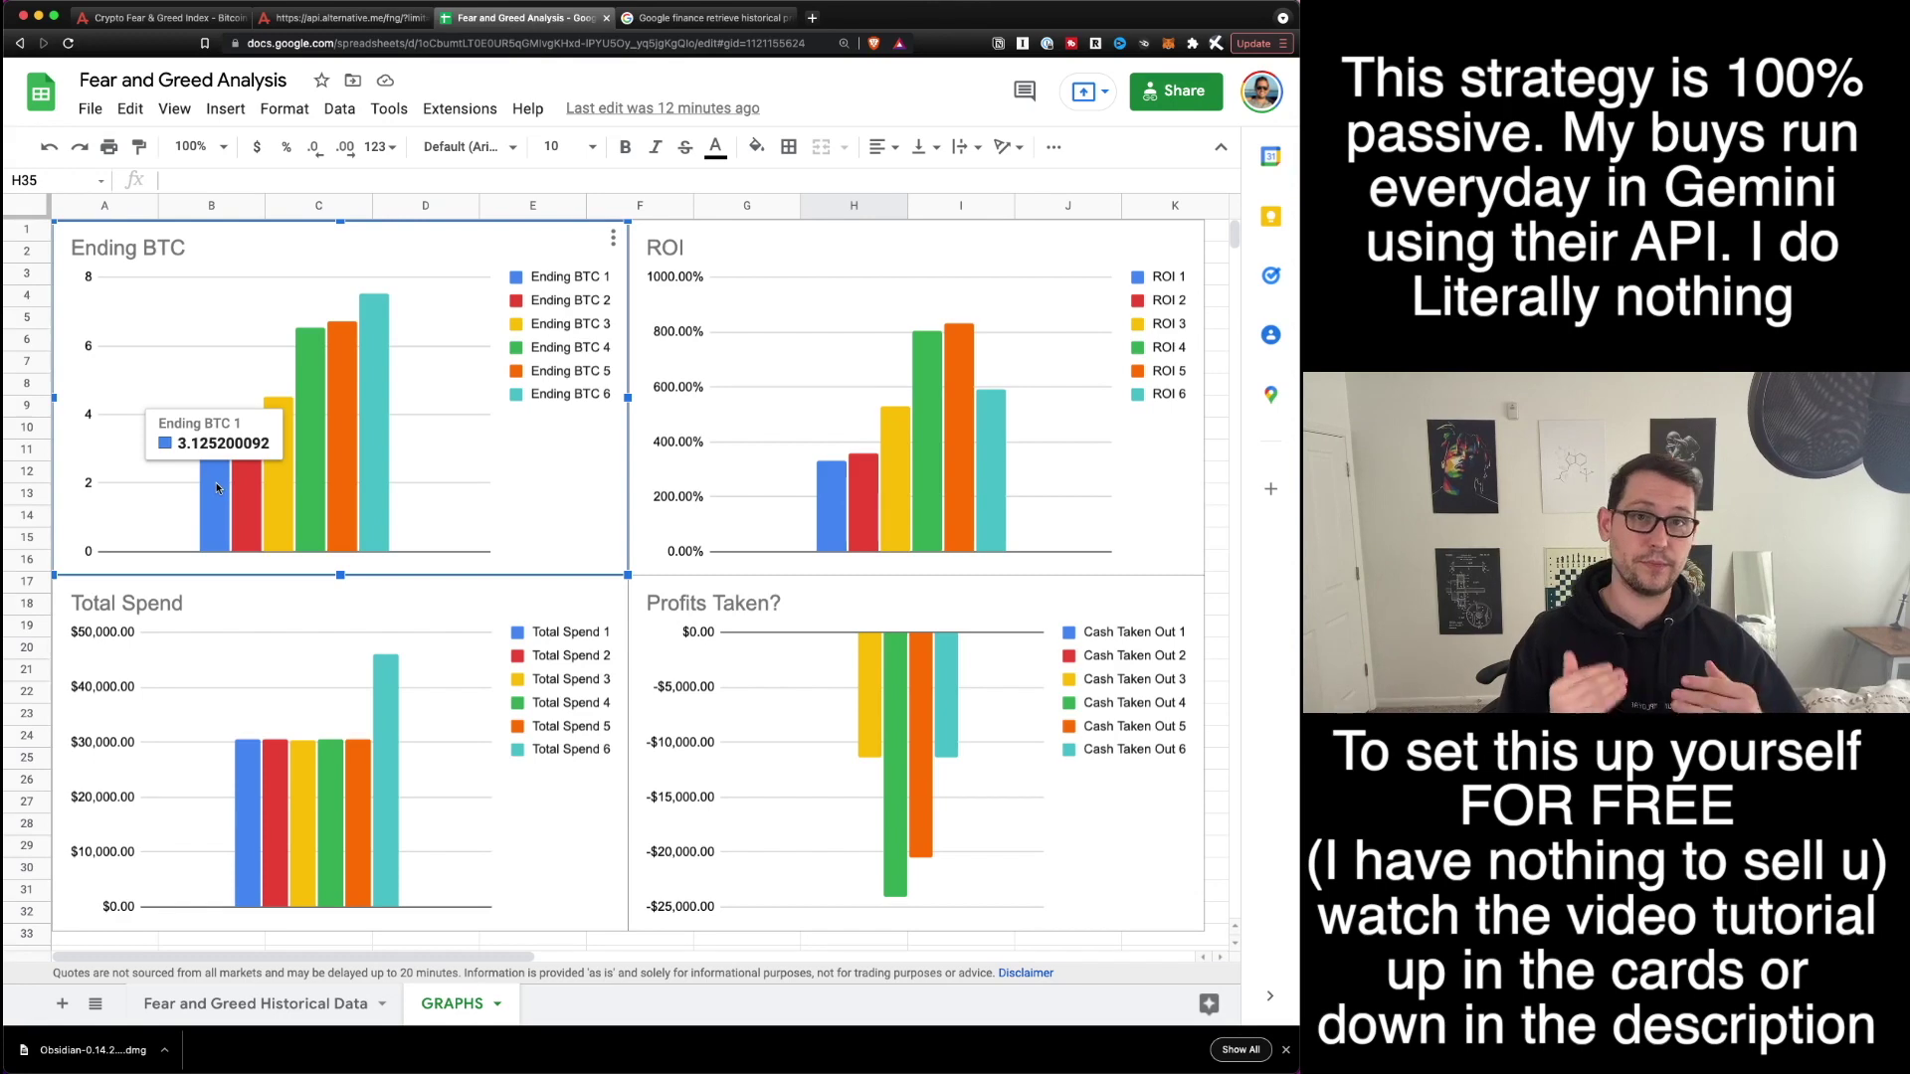
pyautogui.moveTo(339, 441)
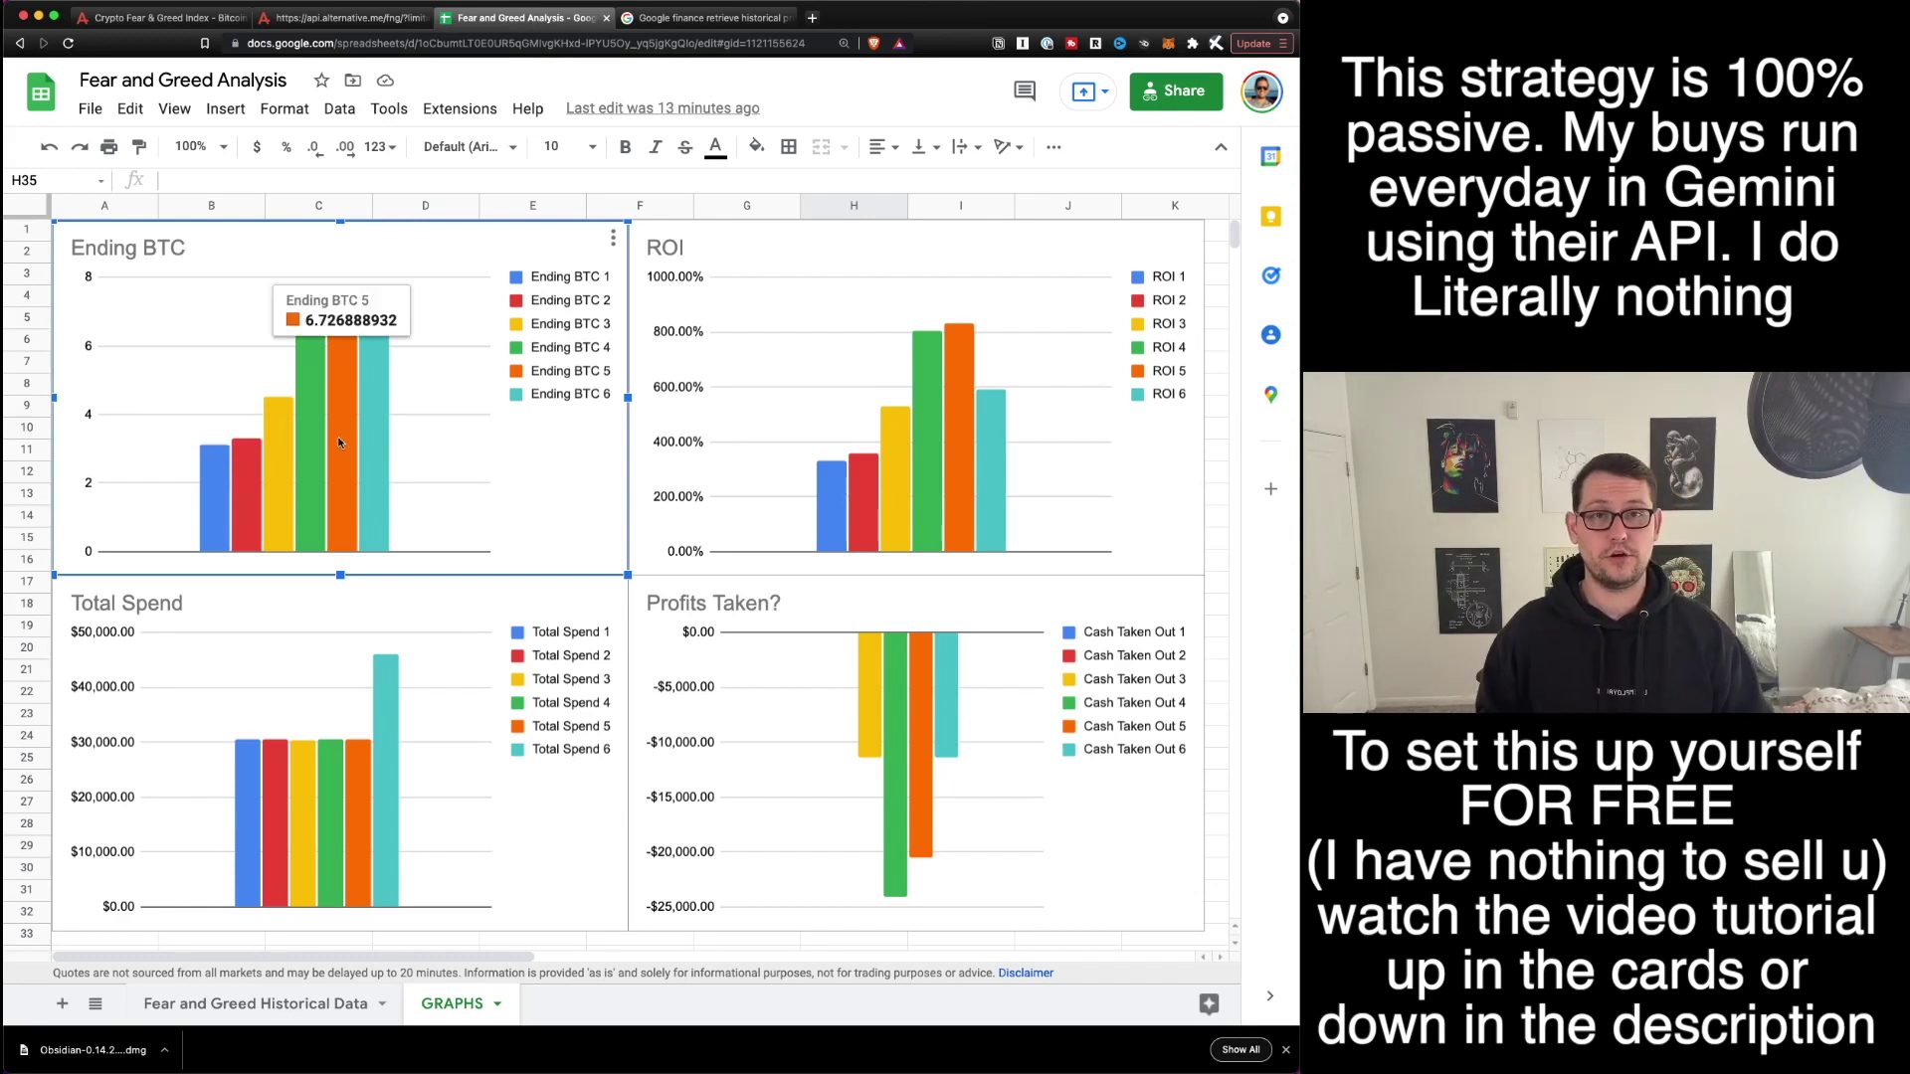